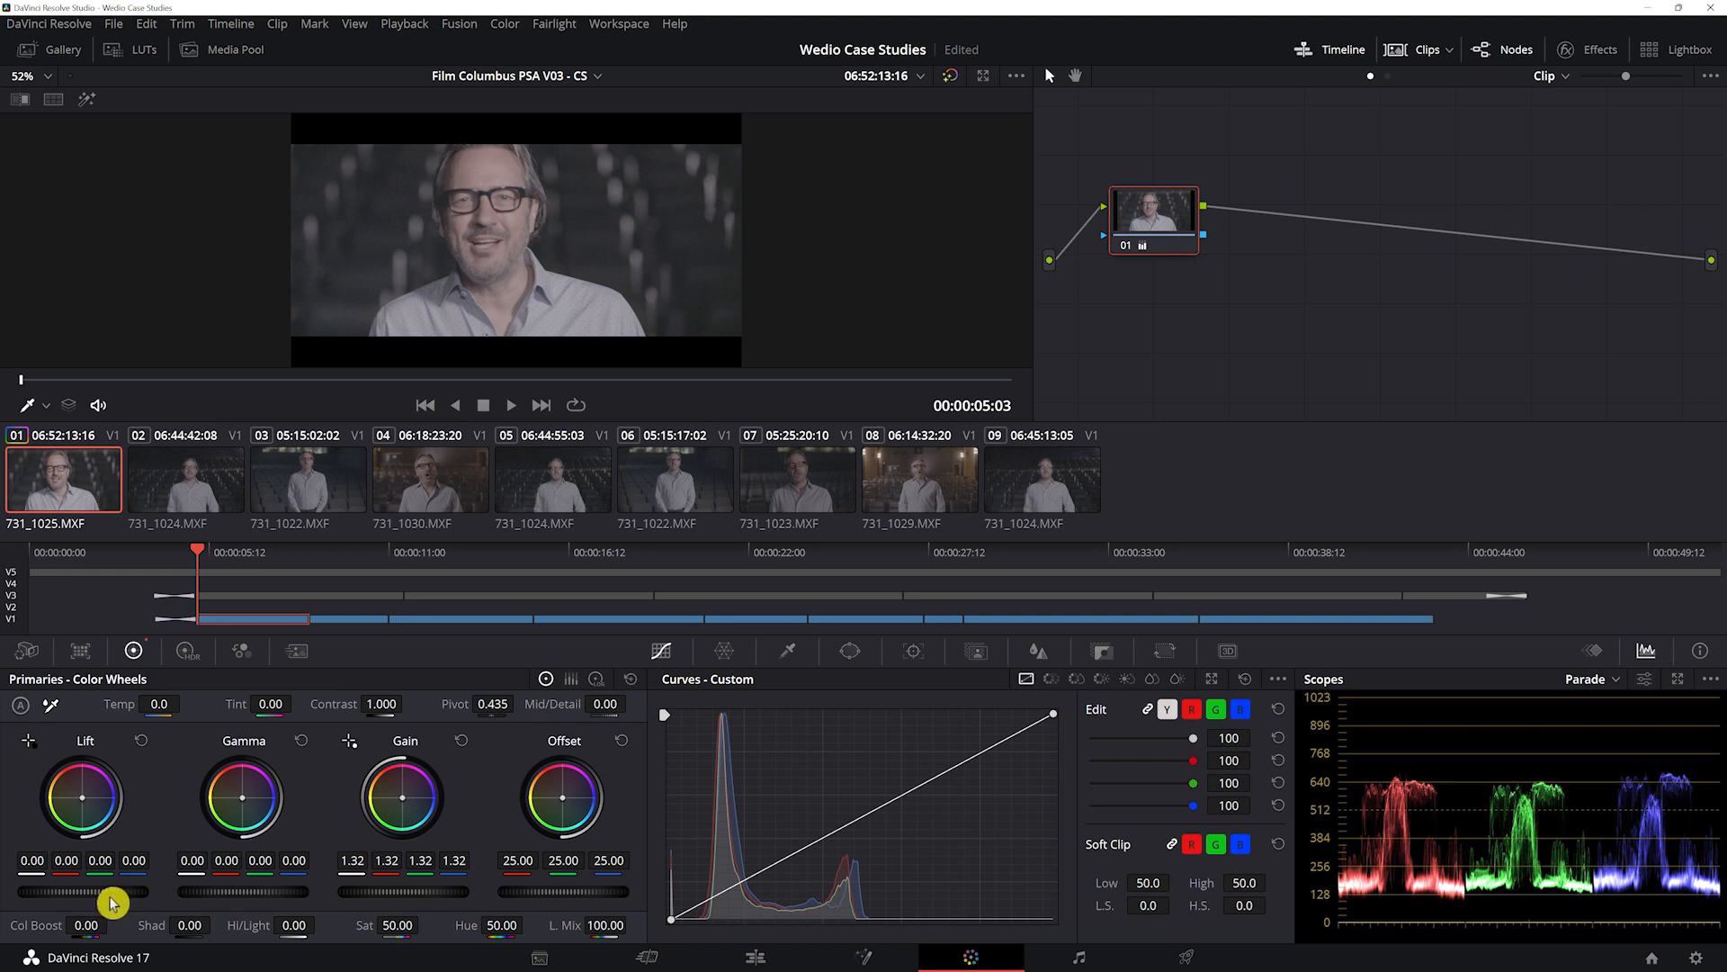
- Lower the first node's Lift to -0.06, raise Gain to 1.50, and set Saturation to 70.60
{"action": "mouse_move", "coordinate": [117, 897]}
{"action": "left_mouse_down"}
{"action": "mouse_move", "coordinate": [27, 897]}
{"action": "mouse_move", "coordinate": [98, 897]}
{"action": "left_mouse_up"}
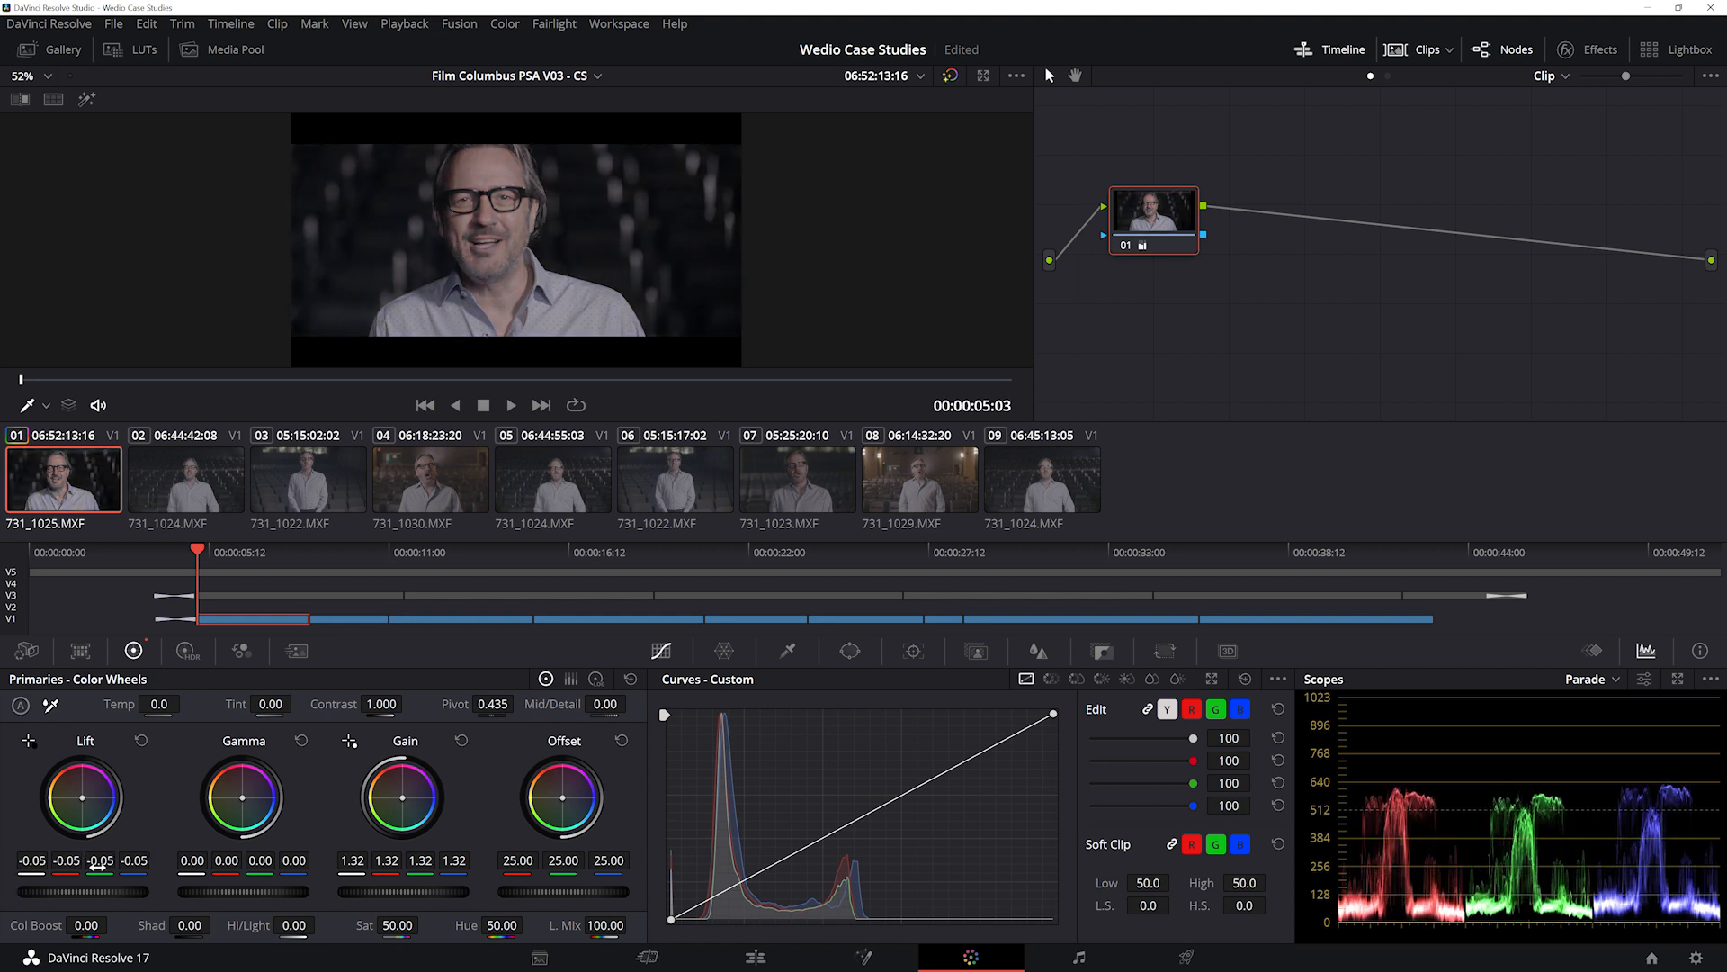
{"action": "left_click_drag", "start_coordinate": [102, 896], "coordinate": [98, 896]}
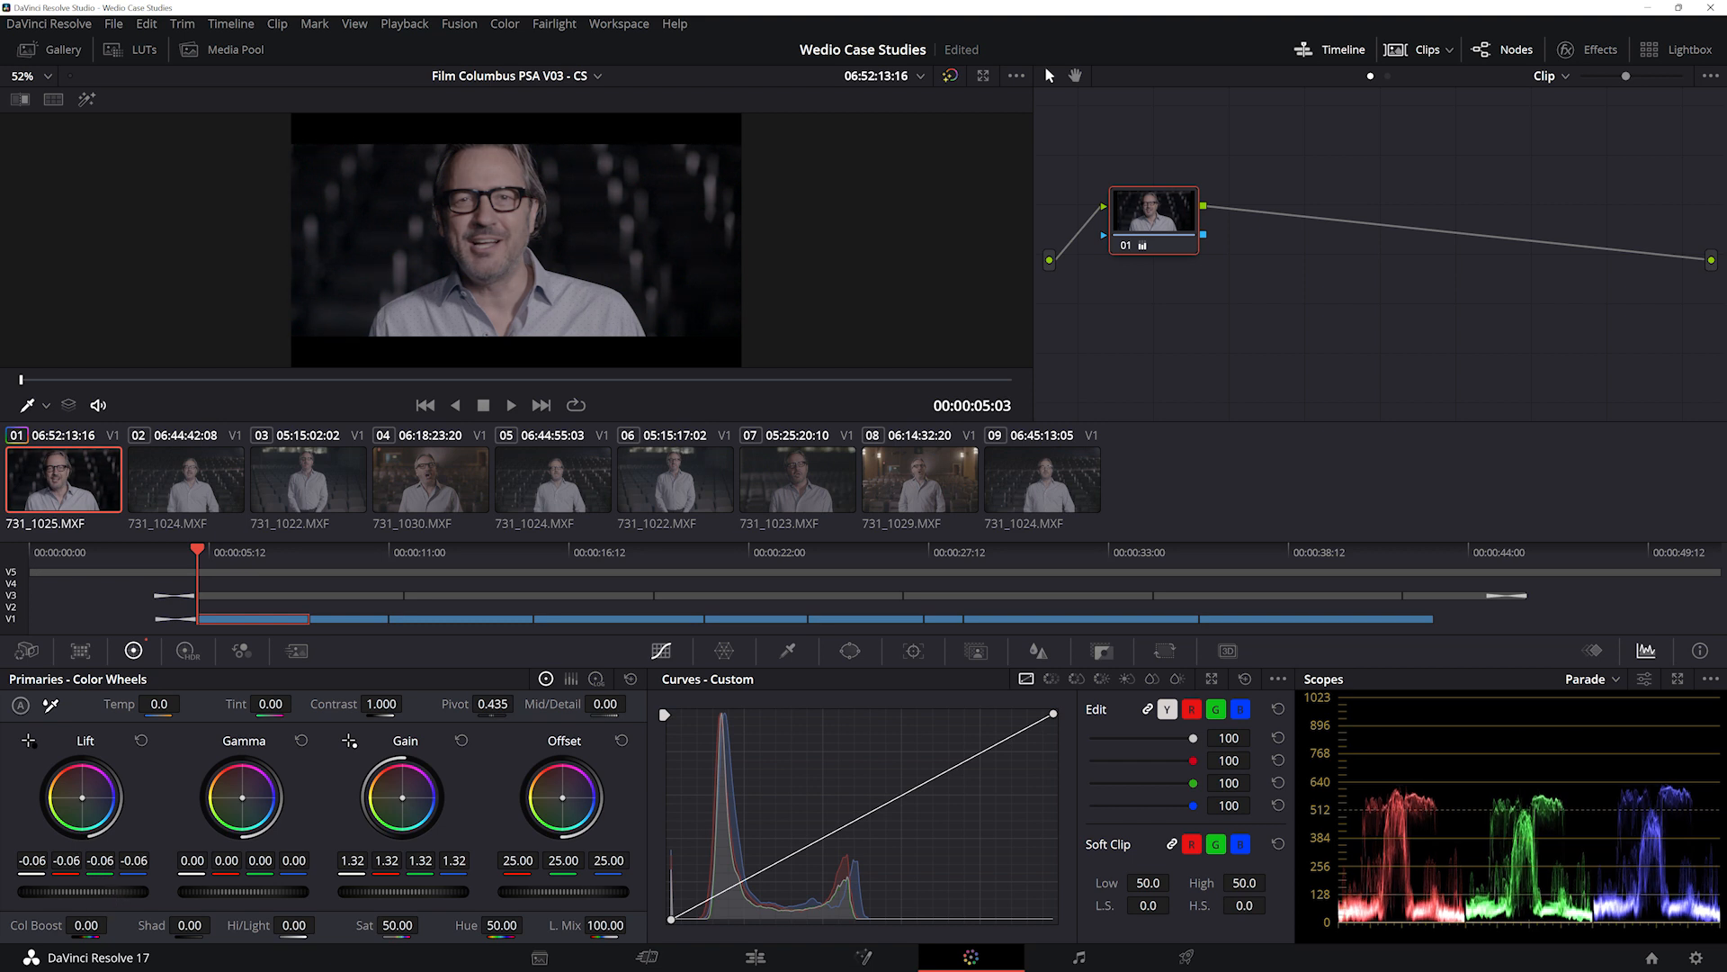
{"action": "left_click_drag", "start_coordinate": [403, 894], "coordinate": [441, 894]}
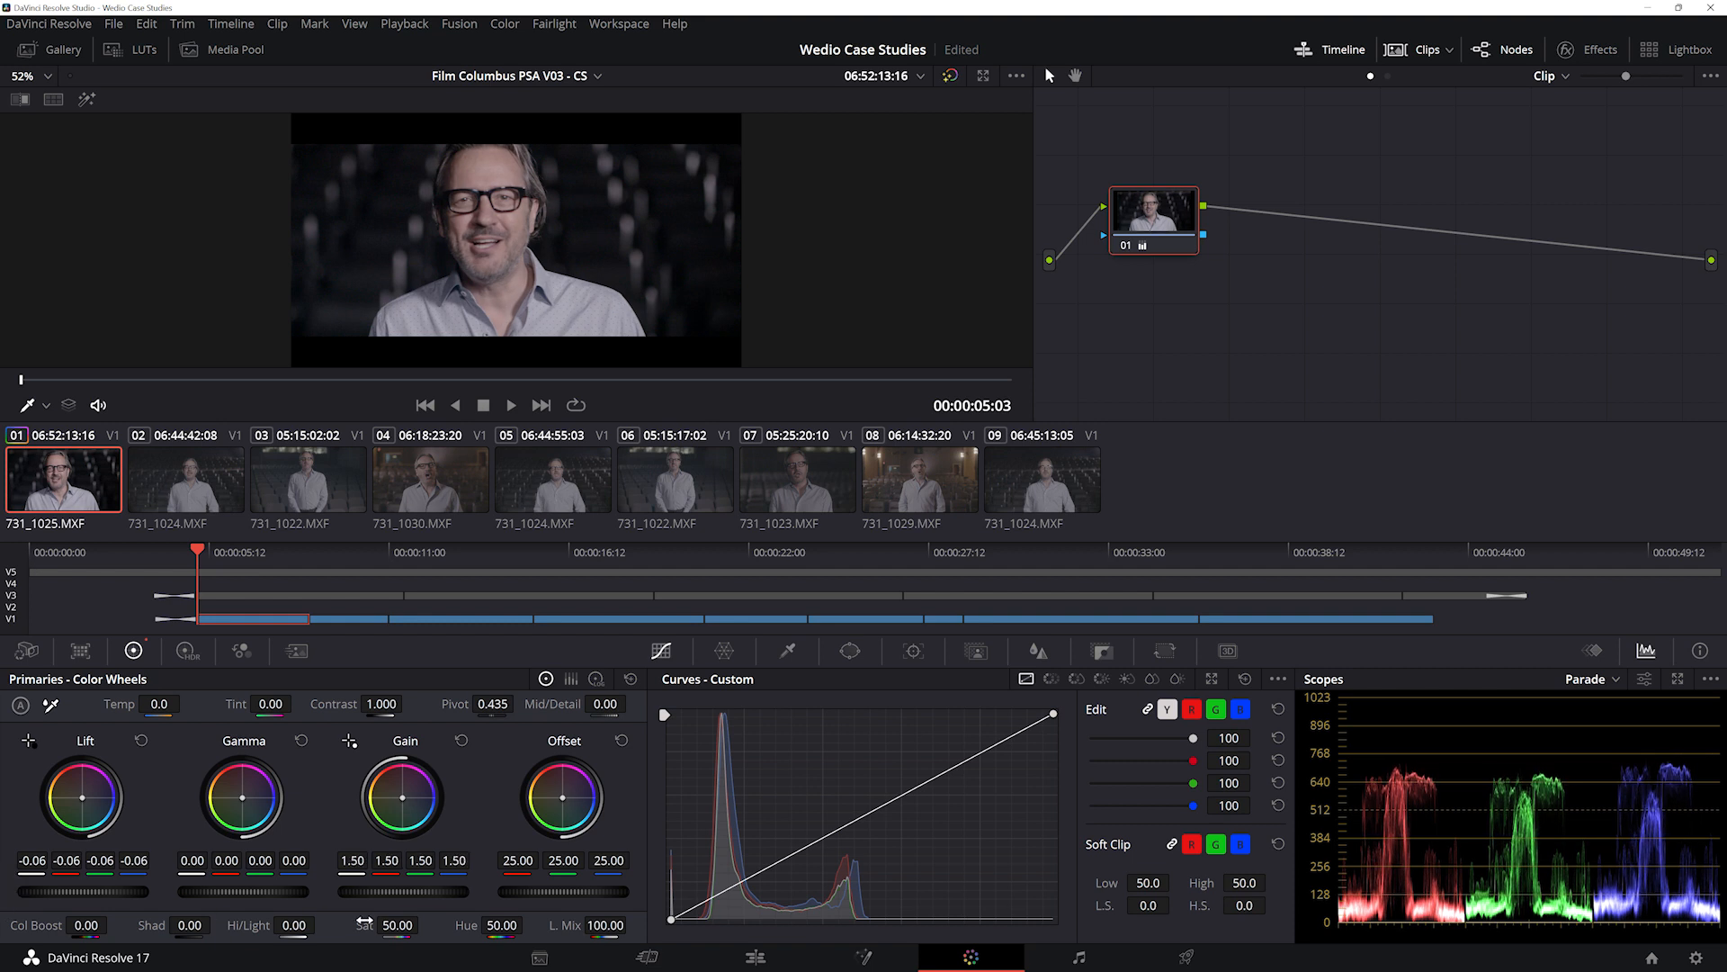
{"action": "left_click_drag", "start_coordinate": [424, 924], "coordinate": [424, 925]}
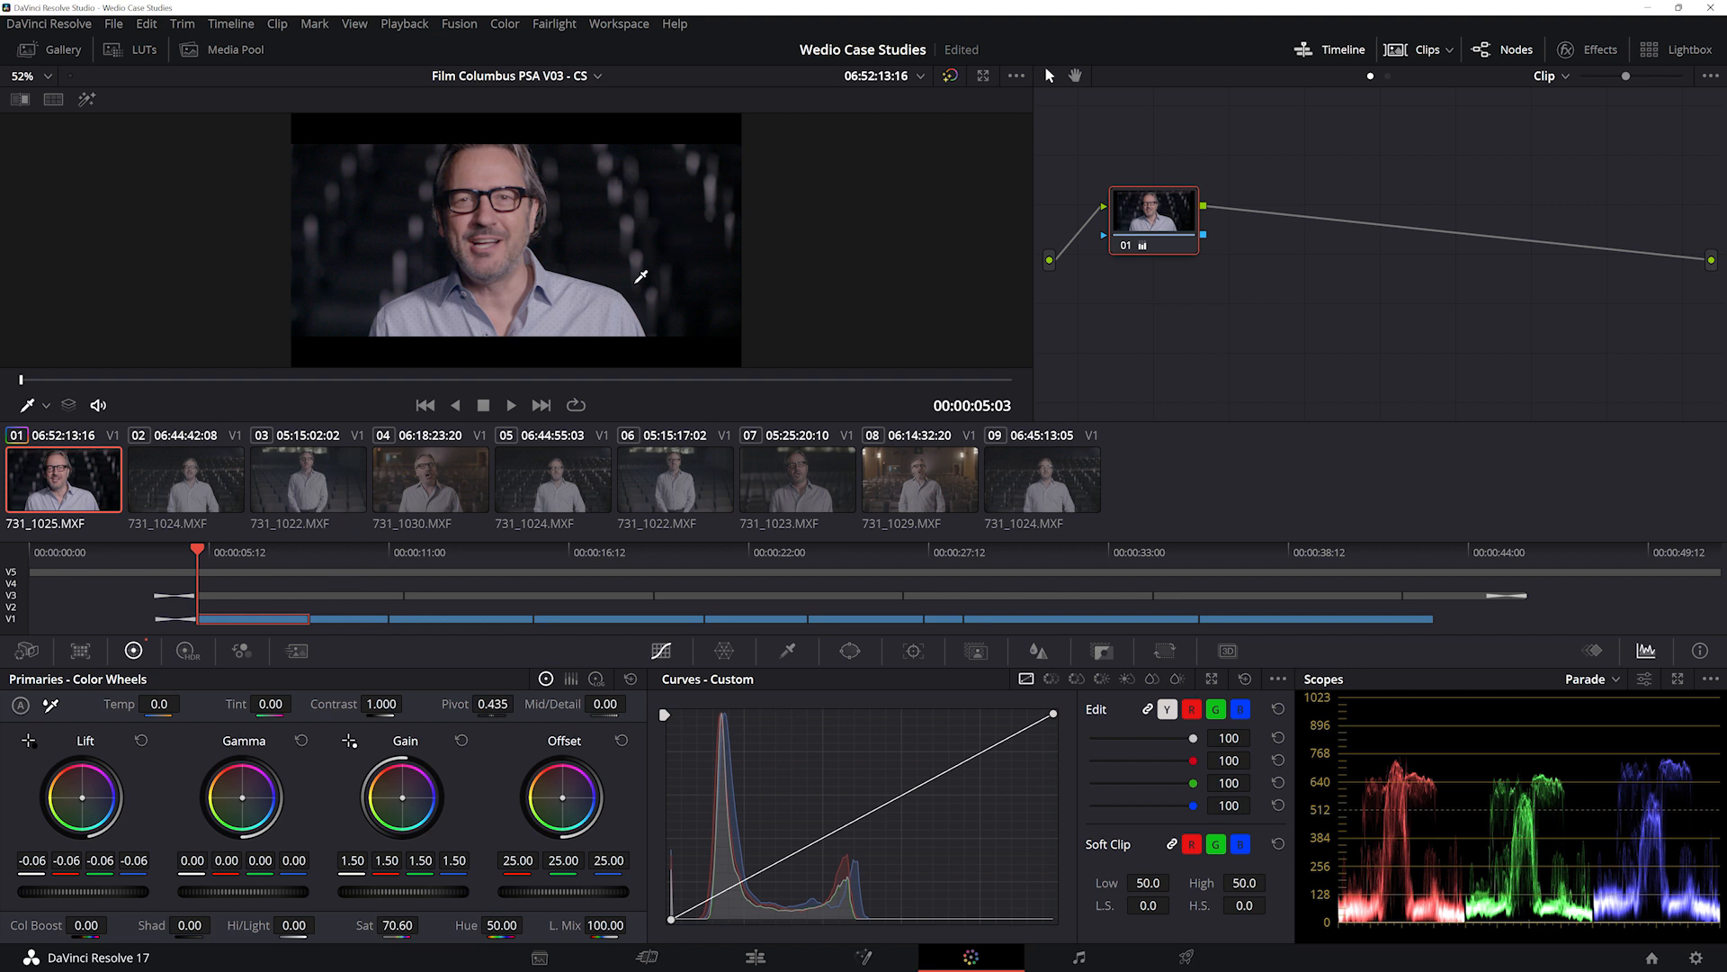
- Hide the timeline and enlarge the viewer image on the man's face to 237% for inspecting the noise
{"action": "scroll", "coordinate": [630, 266], "scroll_direction": "up", "scroll_amount": 4}
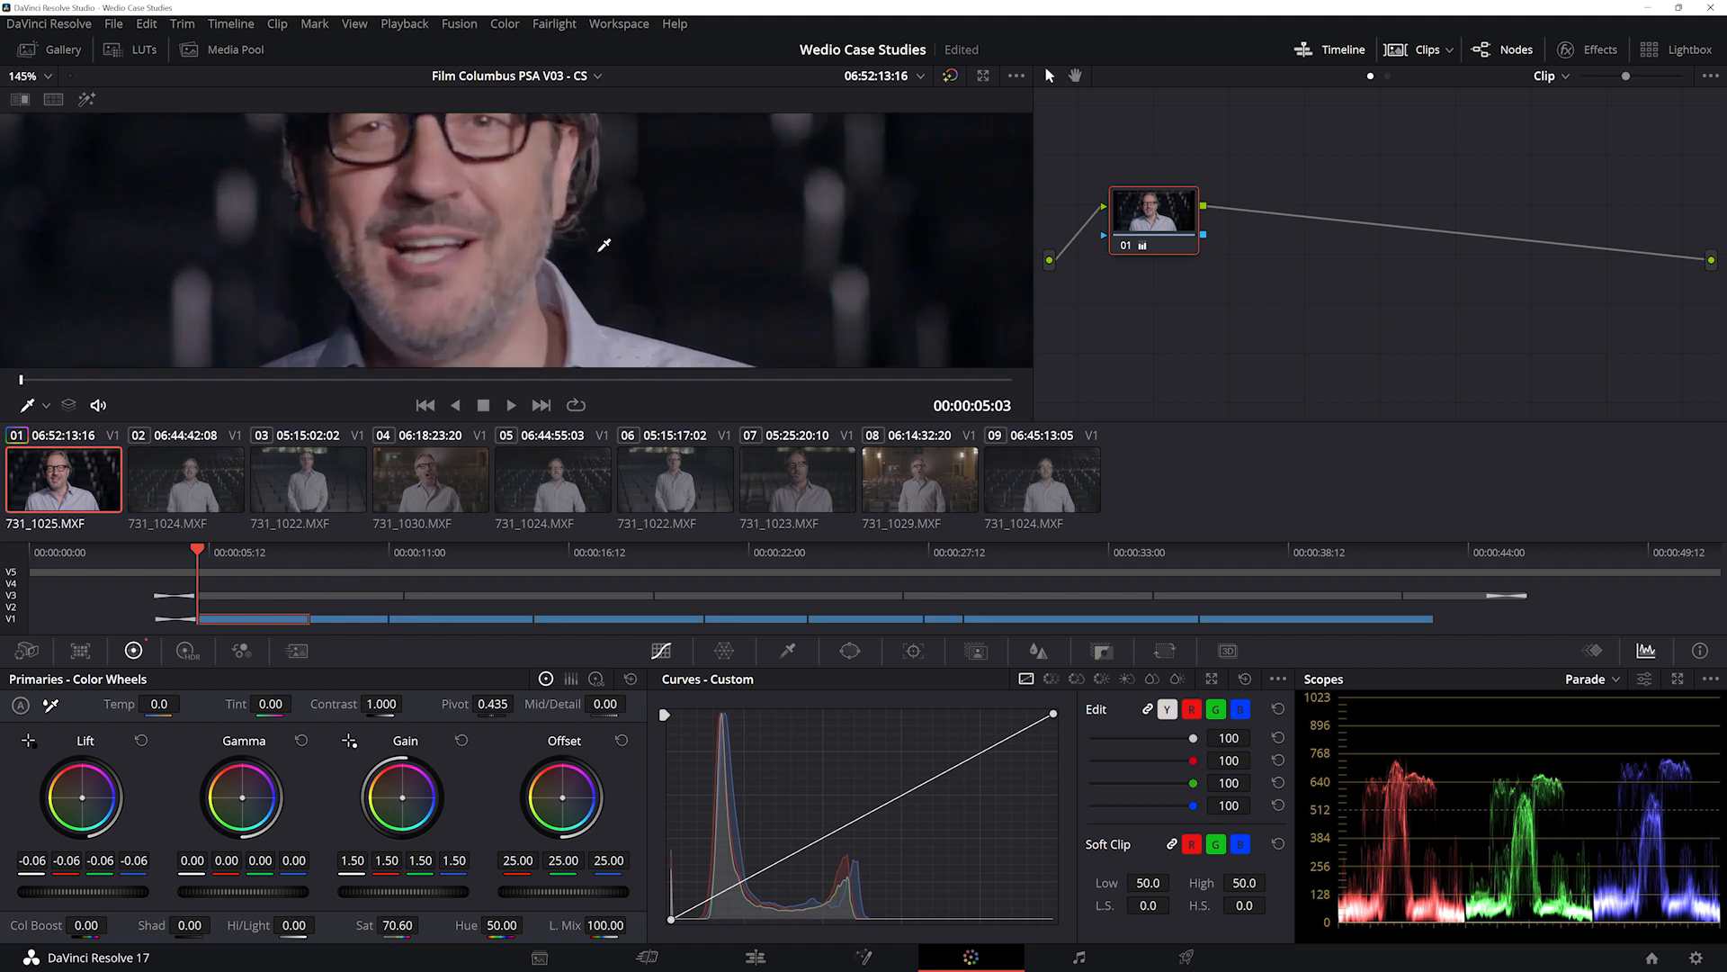
{"action": "left_click", "coordinate": [1322, 51]}
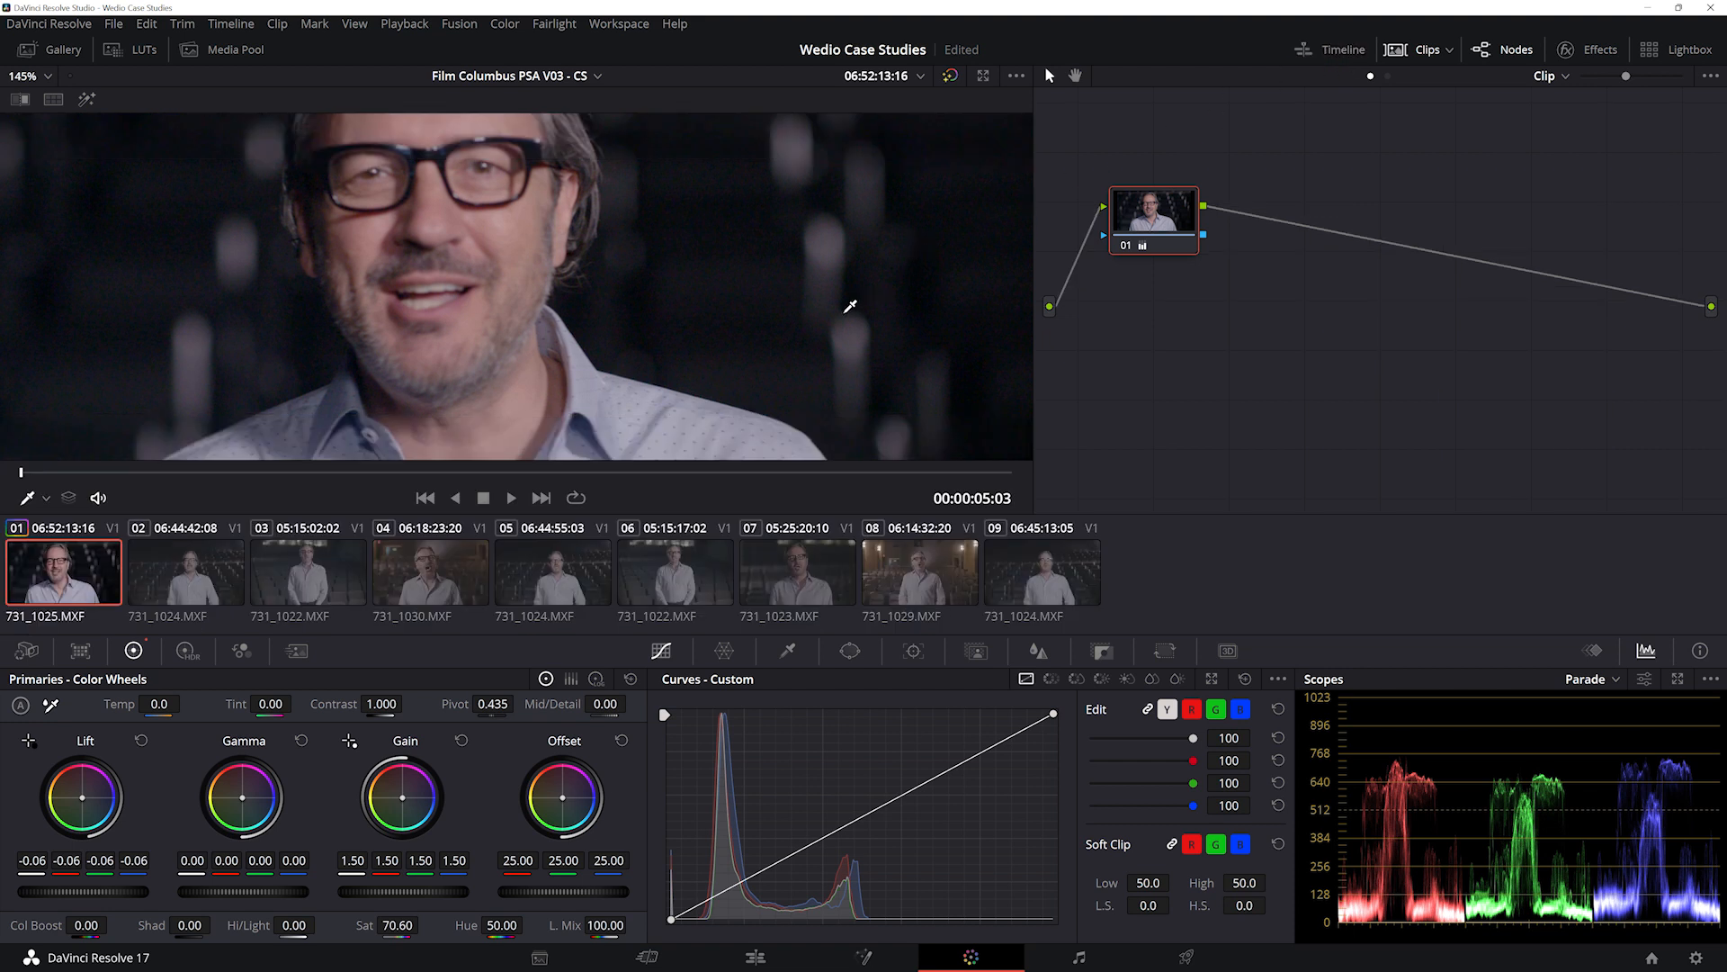
{"action": "scroll", "coordinate": [837, 306], "scroll_direction": "up", "scroll_amount": 3}
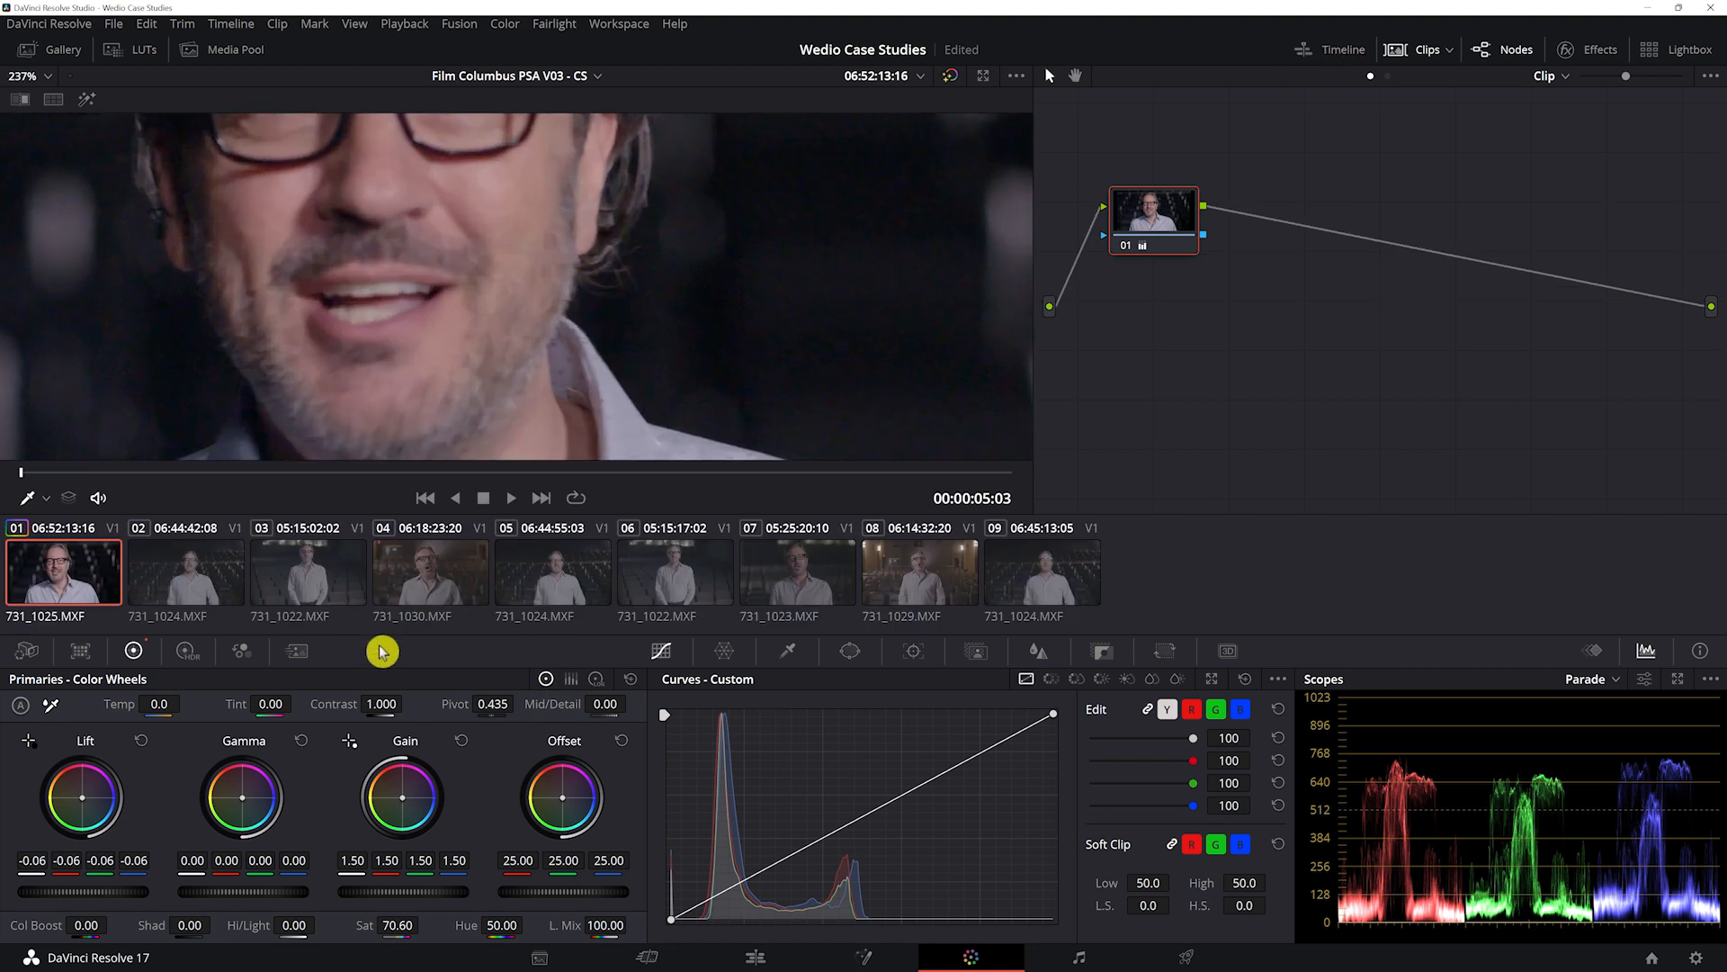
{"action": "left_click", "coordinate": [297, 650]}
{"action": "left_click", "coordinate": [127, 733]}
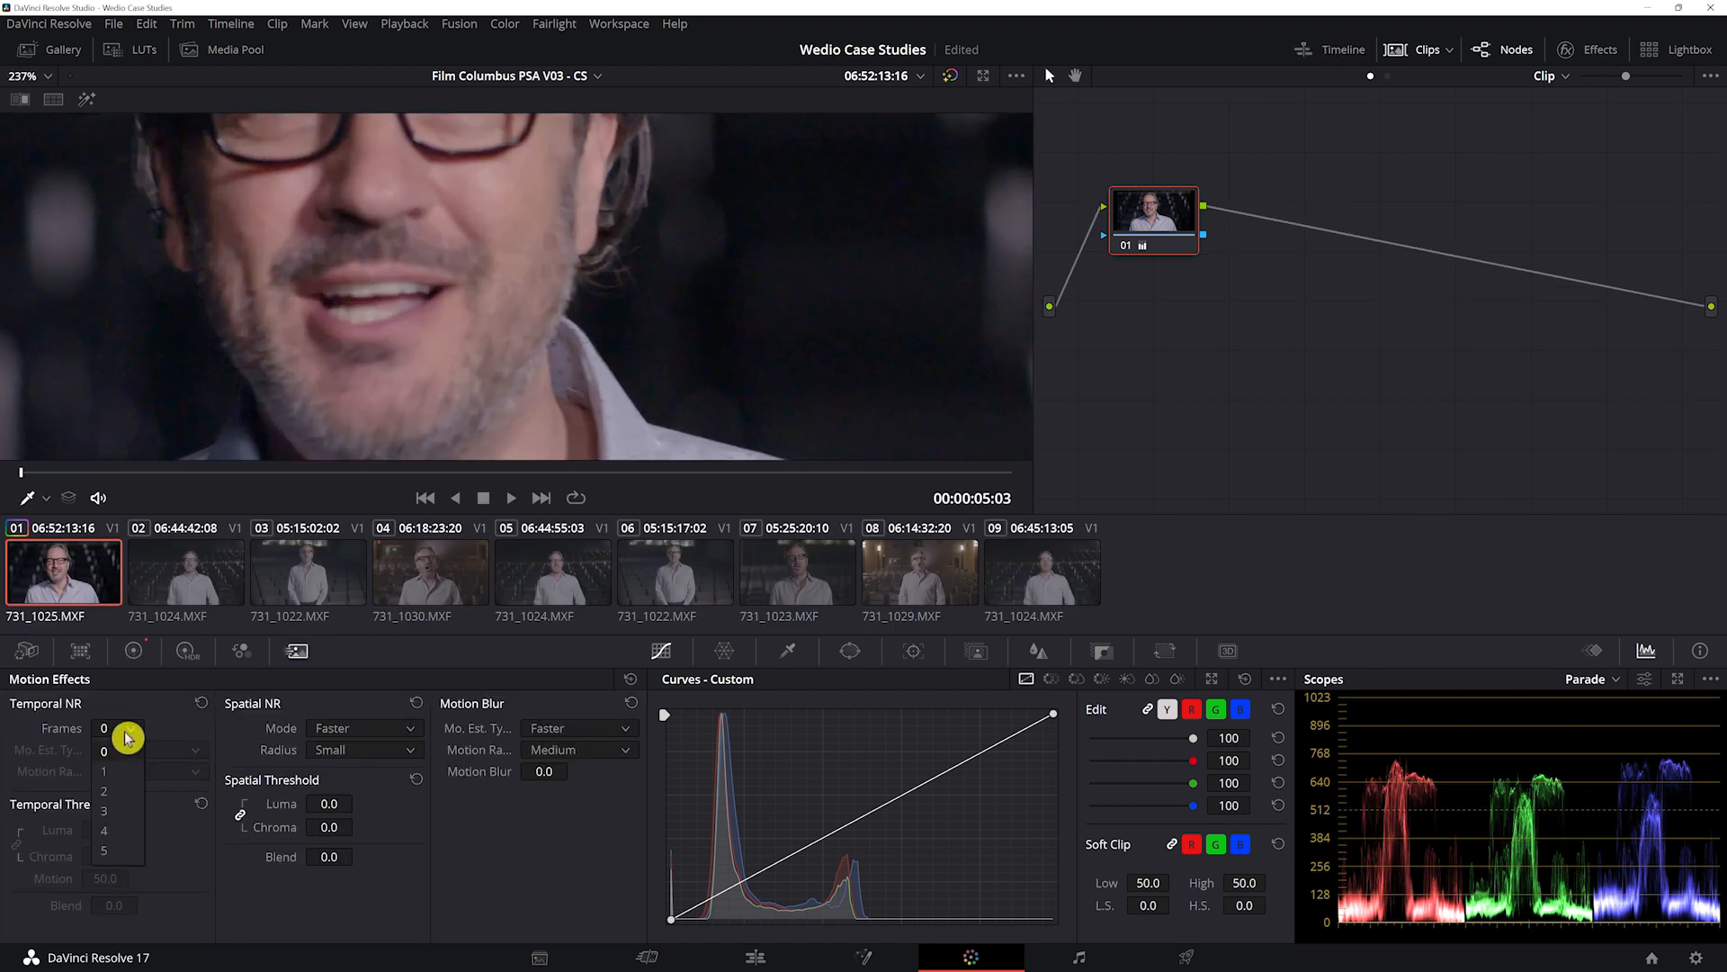
{"action": "left_click", "coordinate": [119, 812]}
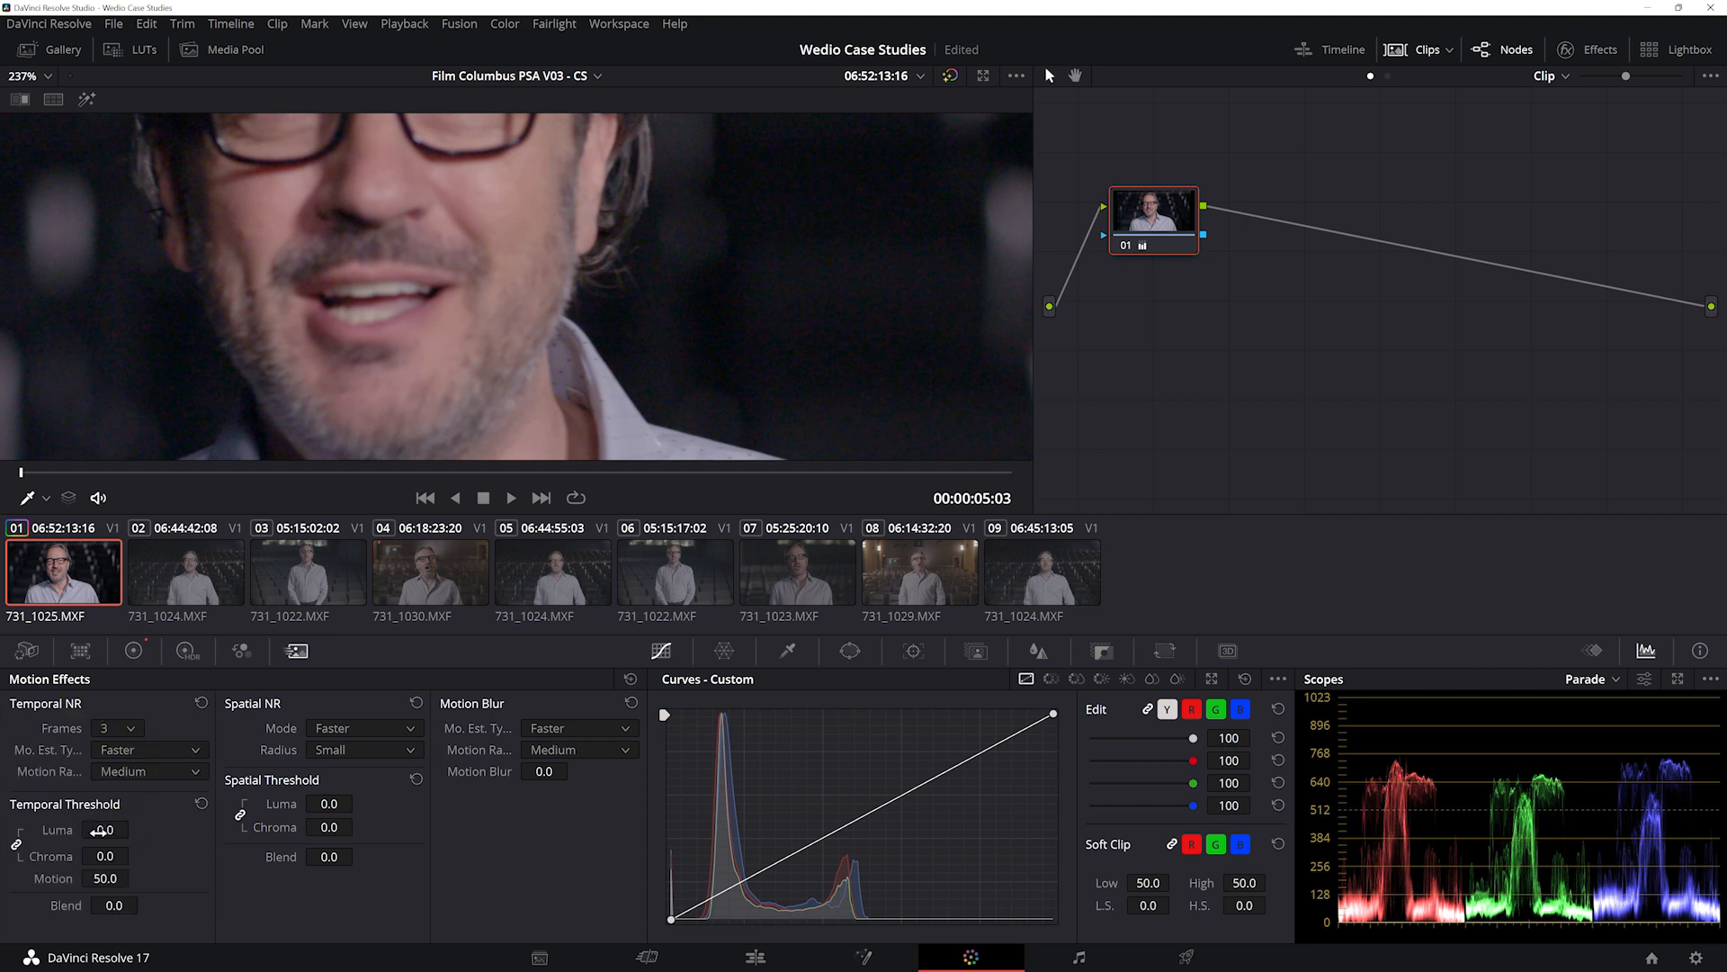
{"action": "left_click_drag", "start_coordinate": [135, 829], "coordinate": [162, 828]}
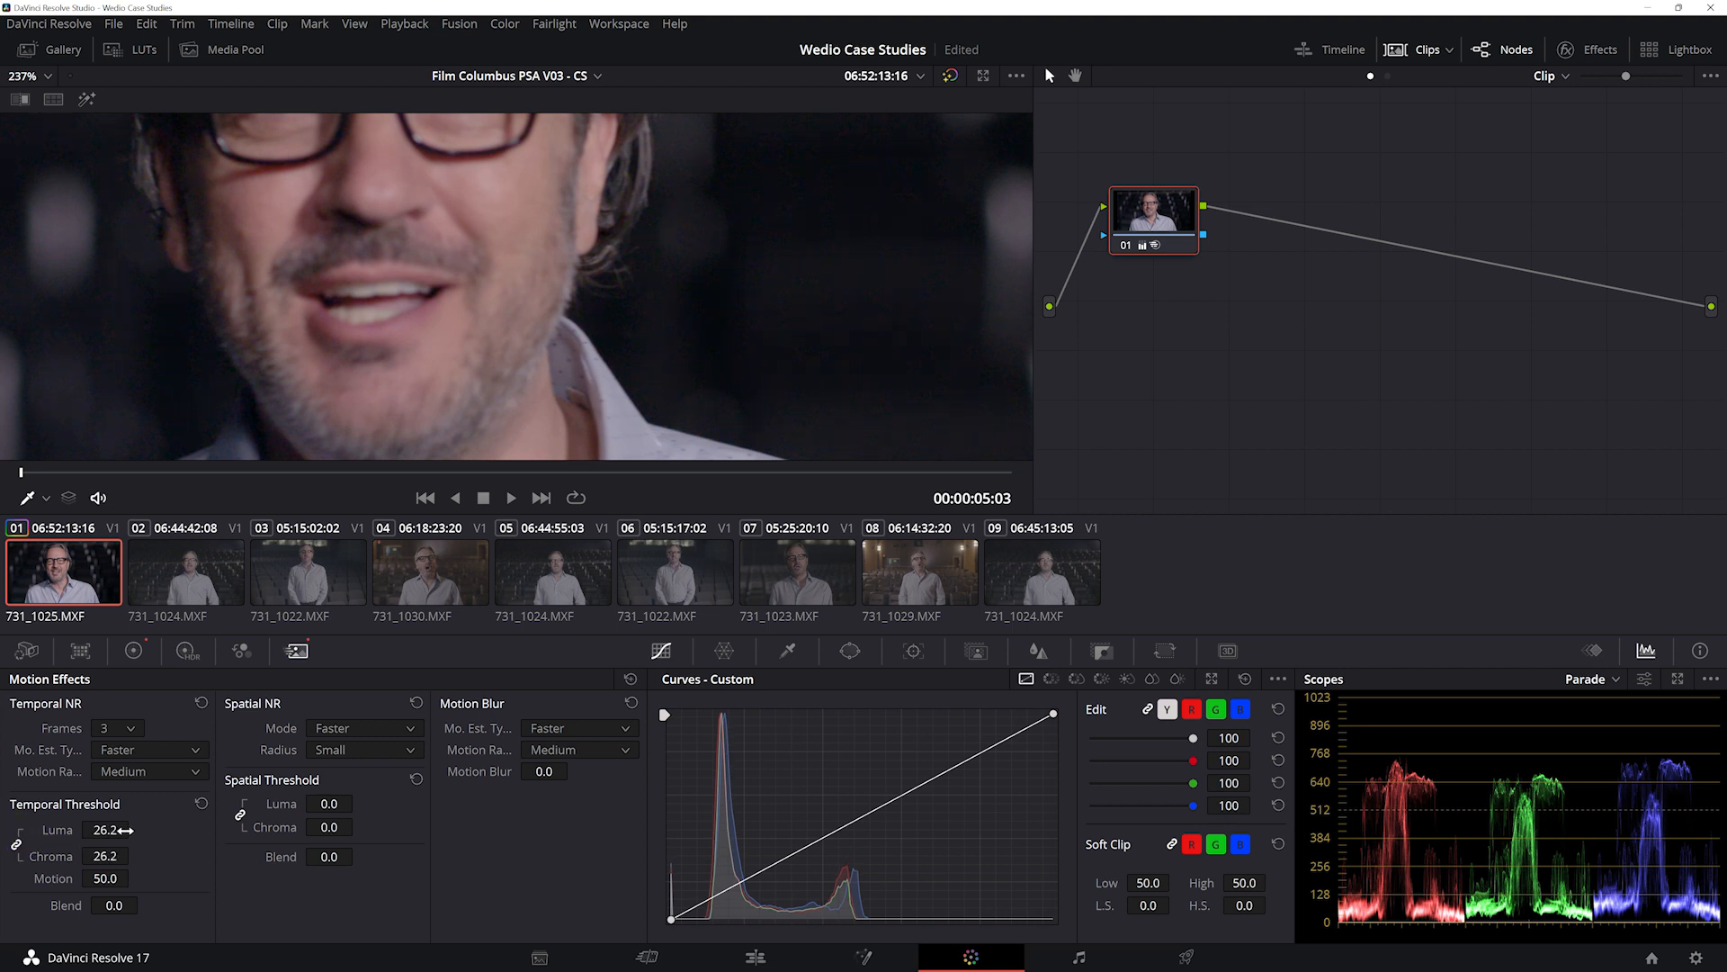
{"action": "left_click", "coordinate": [633, 683]}
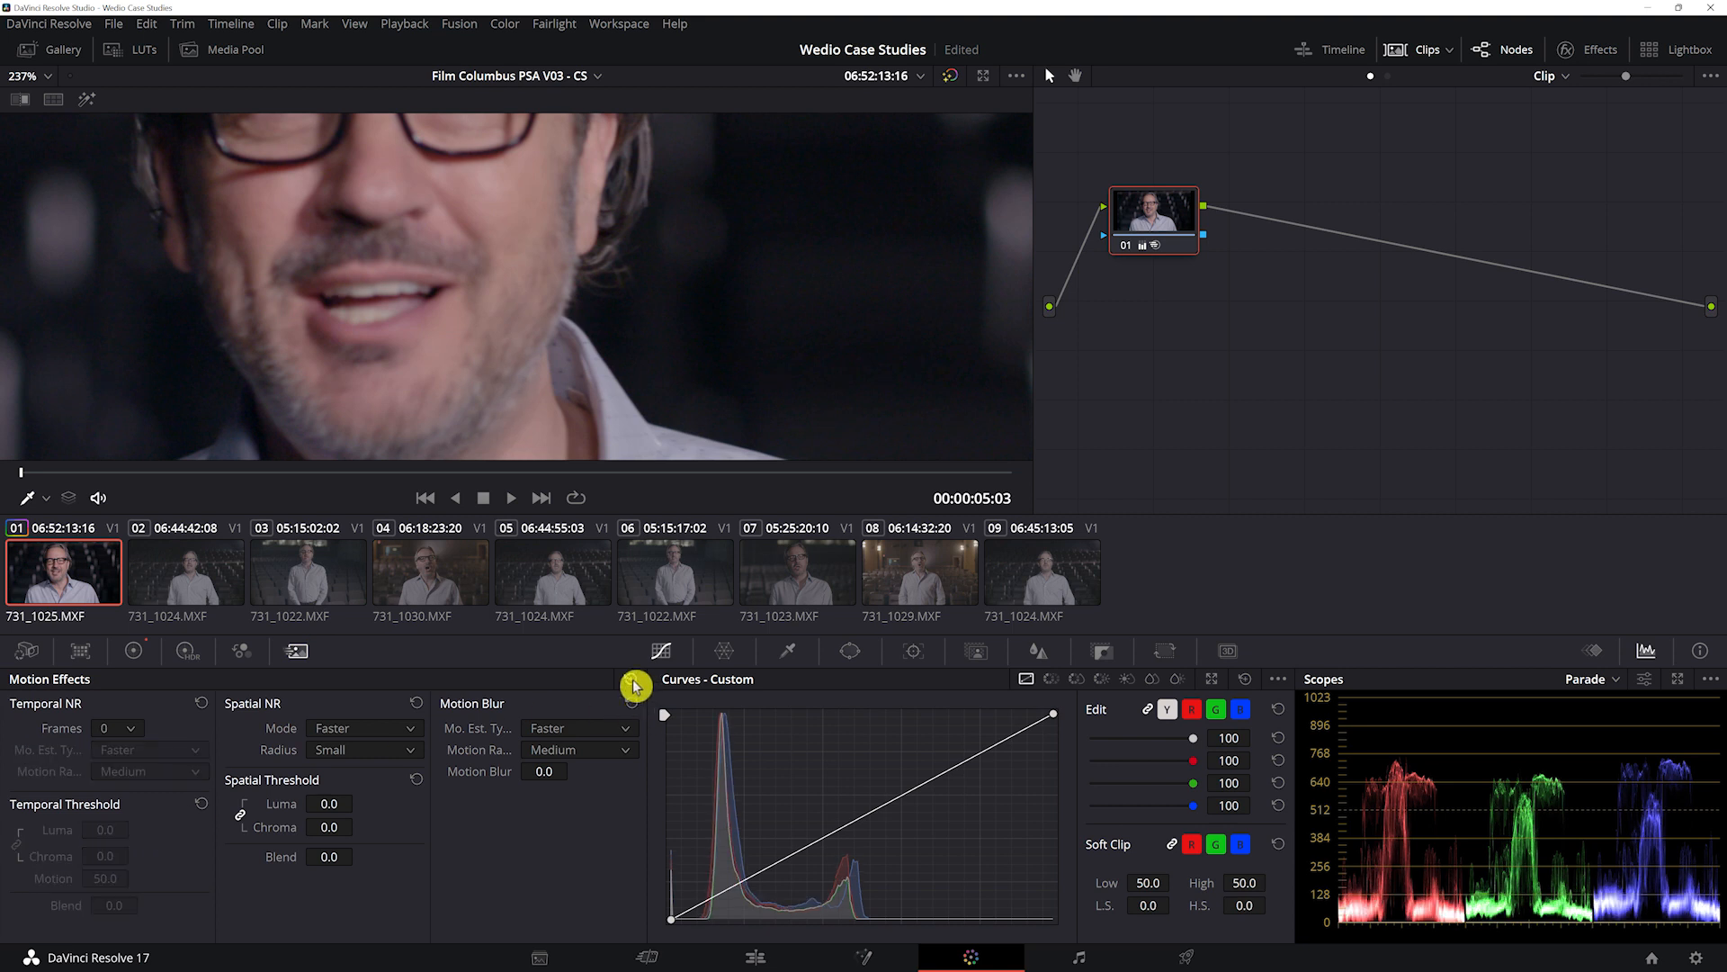
- Add a serial node after node 01 and leave a gap between the two nodes
{"action": "right_click", "coordinate": [1177, 221]}
{"action": "mouse_move", "coordinate": [1276, 305]}
{"action": "left_click", "coordinate": [1413, 320]}
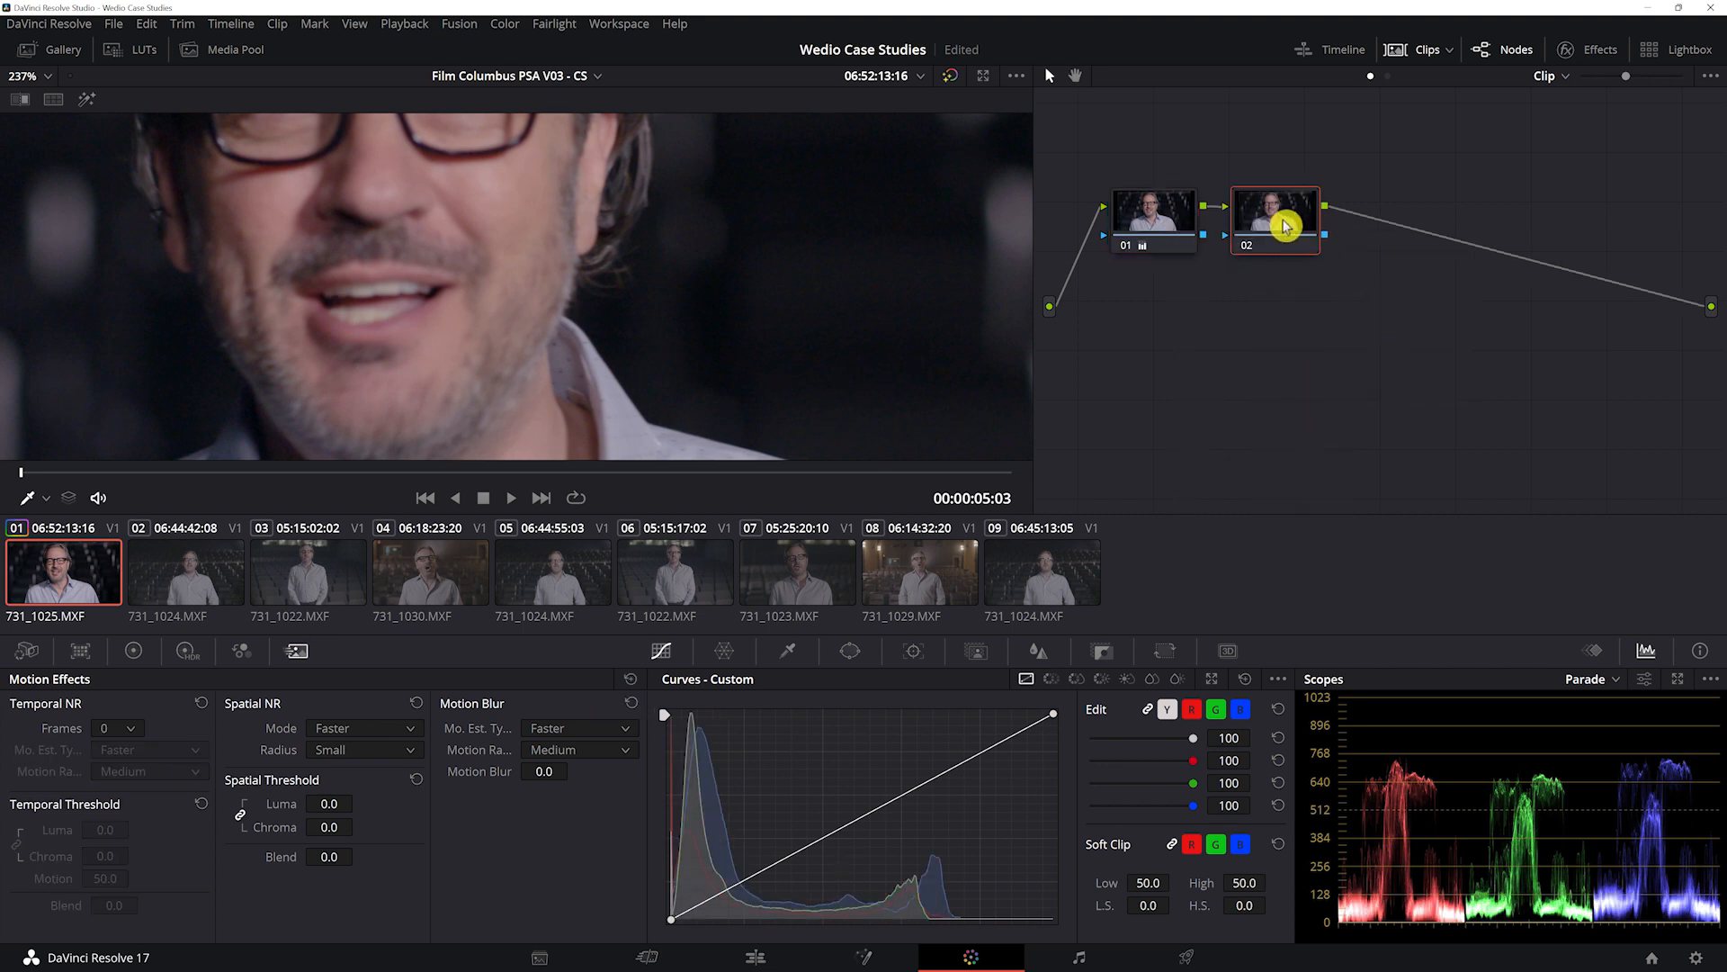
{"action": "left_click_drag", "start_coordinate": [1292, 227], "coordinate": [1368, 225]}
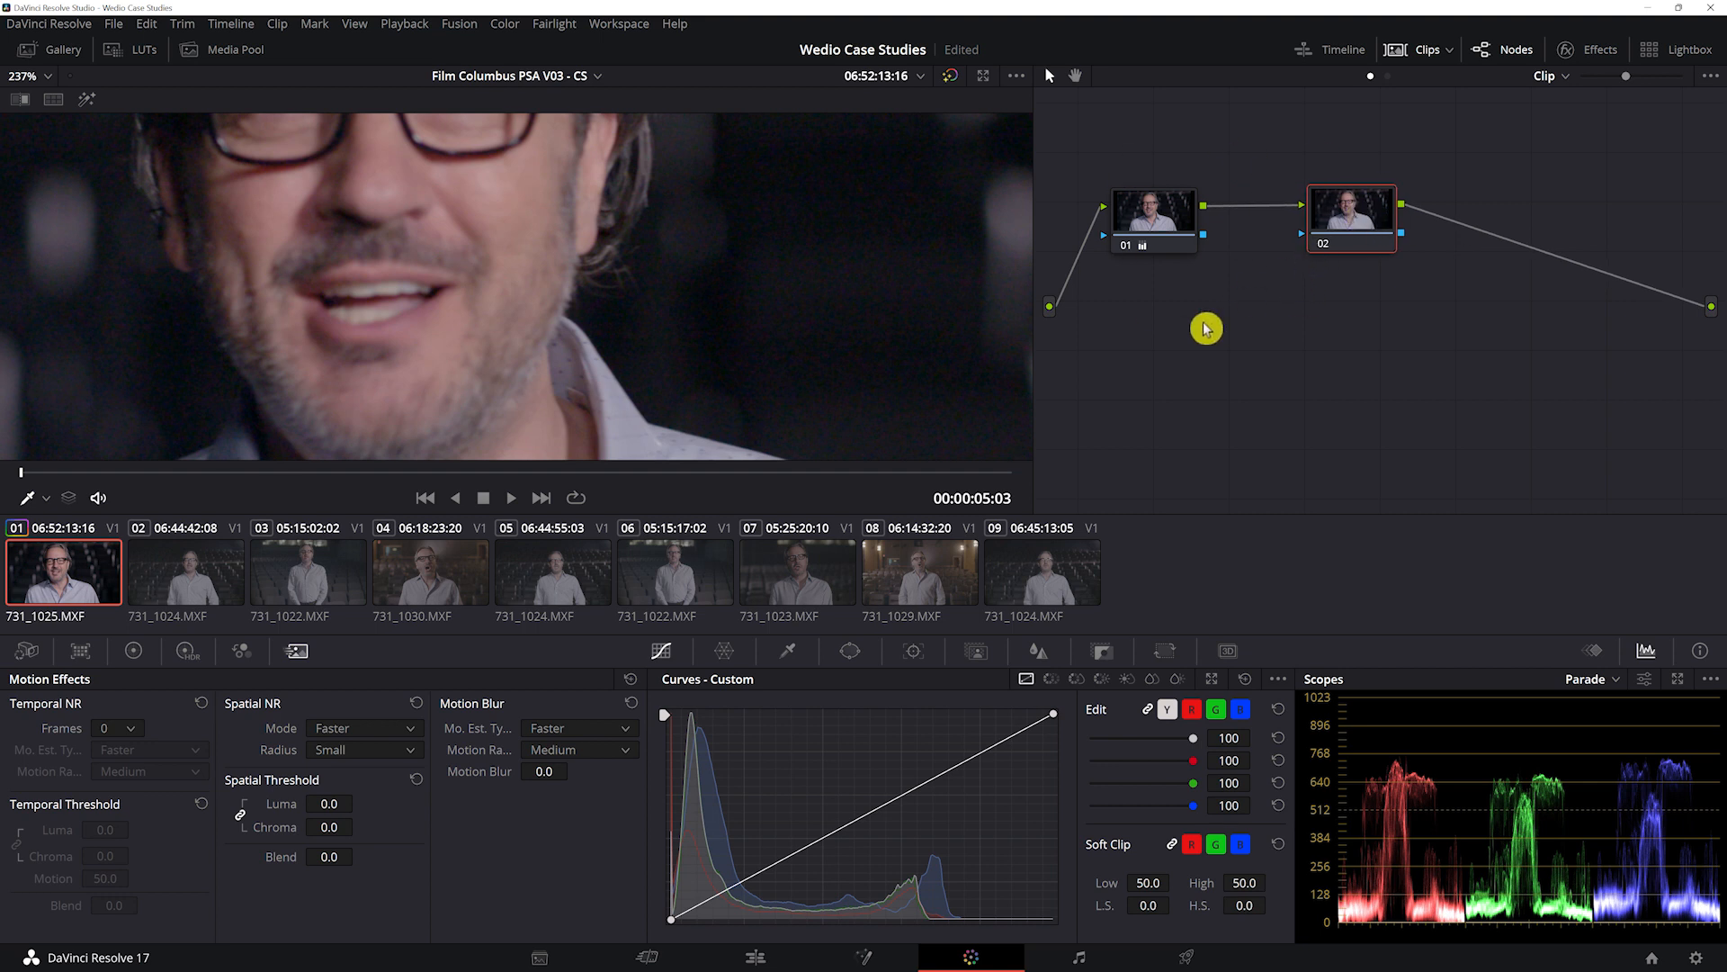
- Apply 3-frame temporal noise reduction to the new node with linked luma and chroma thresholds of 19.6, and space the node further from node 01
{"action": "left_click", "coordinate": [122, 728]}
{"action": "left_click", "coordinate": [137, 814]}
{"action": "left_click_drag", "start_coordinate": [107, 829], "coordinate": [134, 829]}
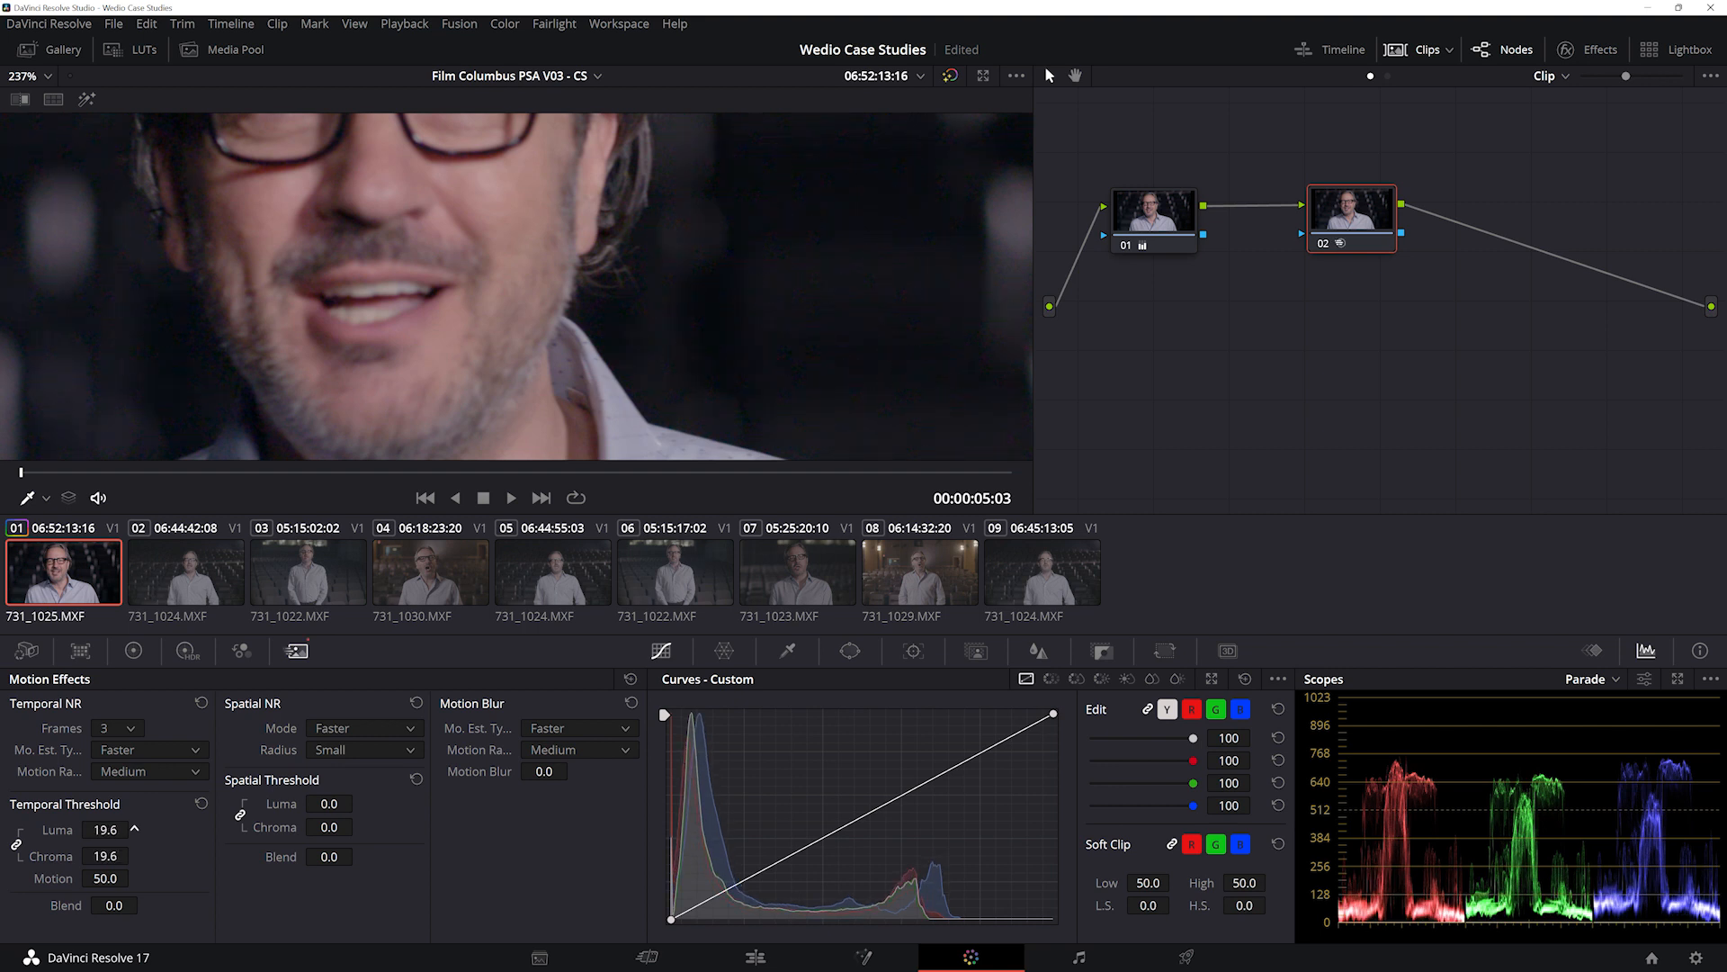
{"action": "left_click_drag", "start_coordinate": [1315, 241], "coordinate": [1390, 245]}
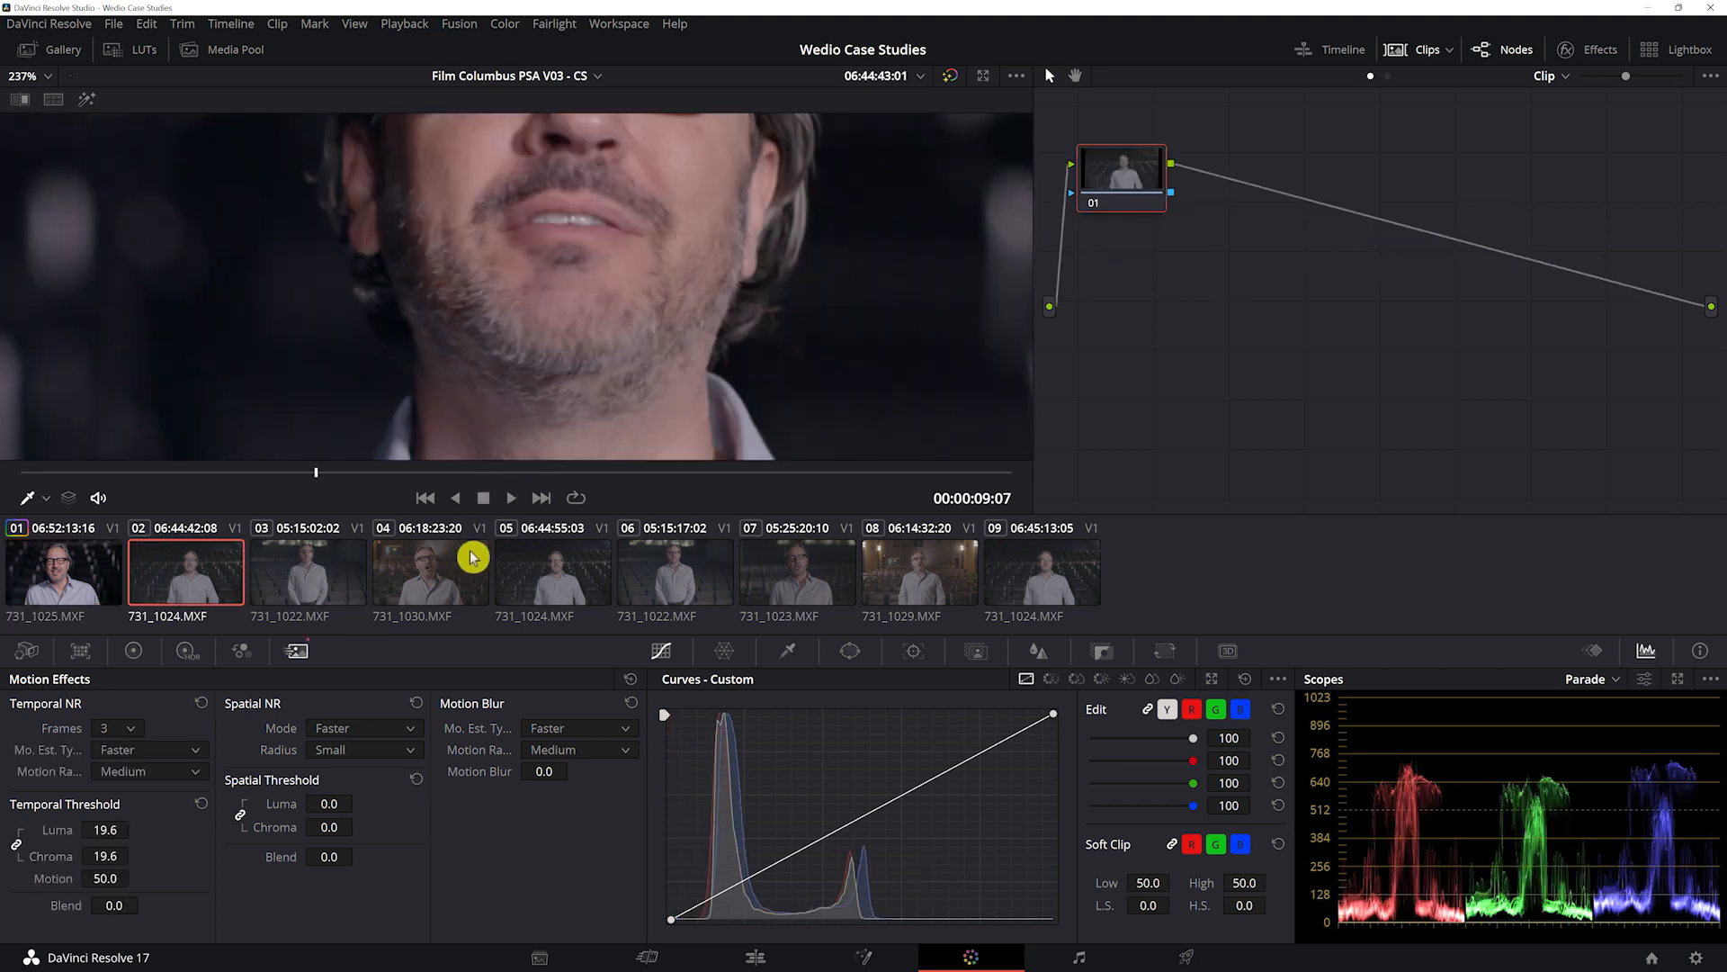
- Insert a serial node between node 01 and the noise reduction node of the first clip
{"action": "key", "text": "space"}
{"action": "scroll", "coordinate": [735, 284], "scroll_direction": "down", "scroll_amount": 10}
{"action": "left_click", "coordinate": [1138, 238]}
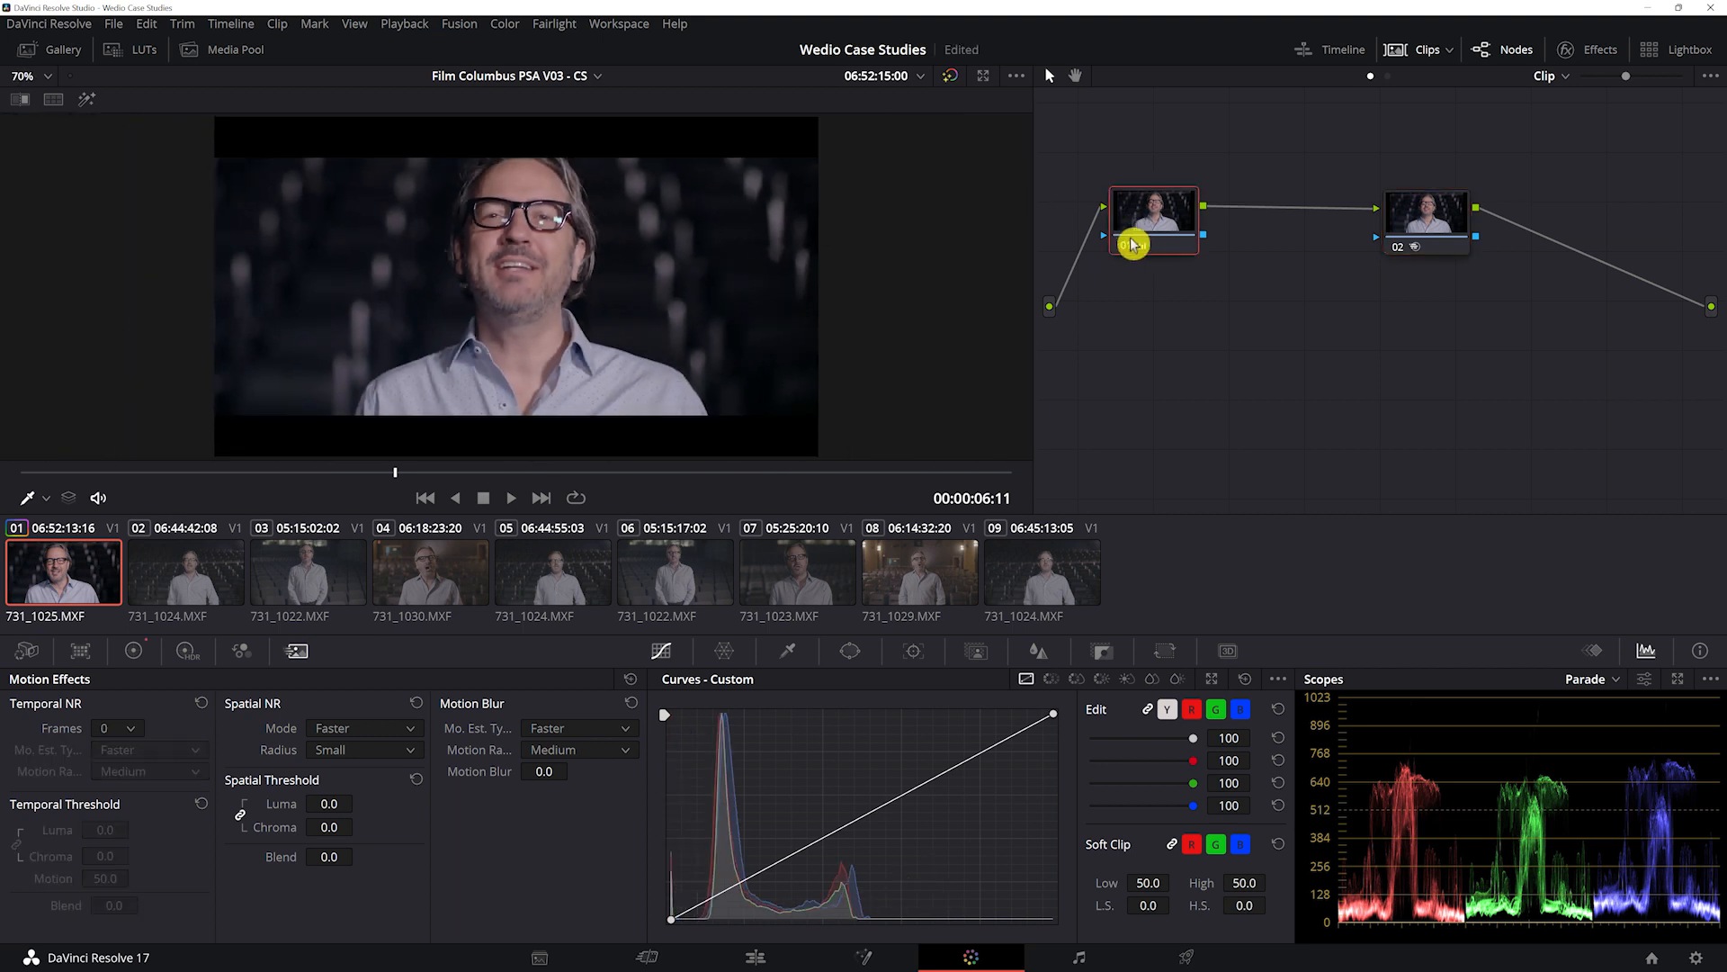
{"action": "right_click", "coordinate": [1174, 214]}
{"action": "left_click", "coordinate": [1370, 304]}
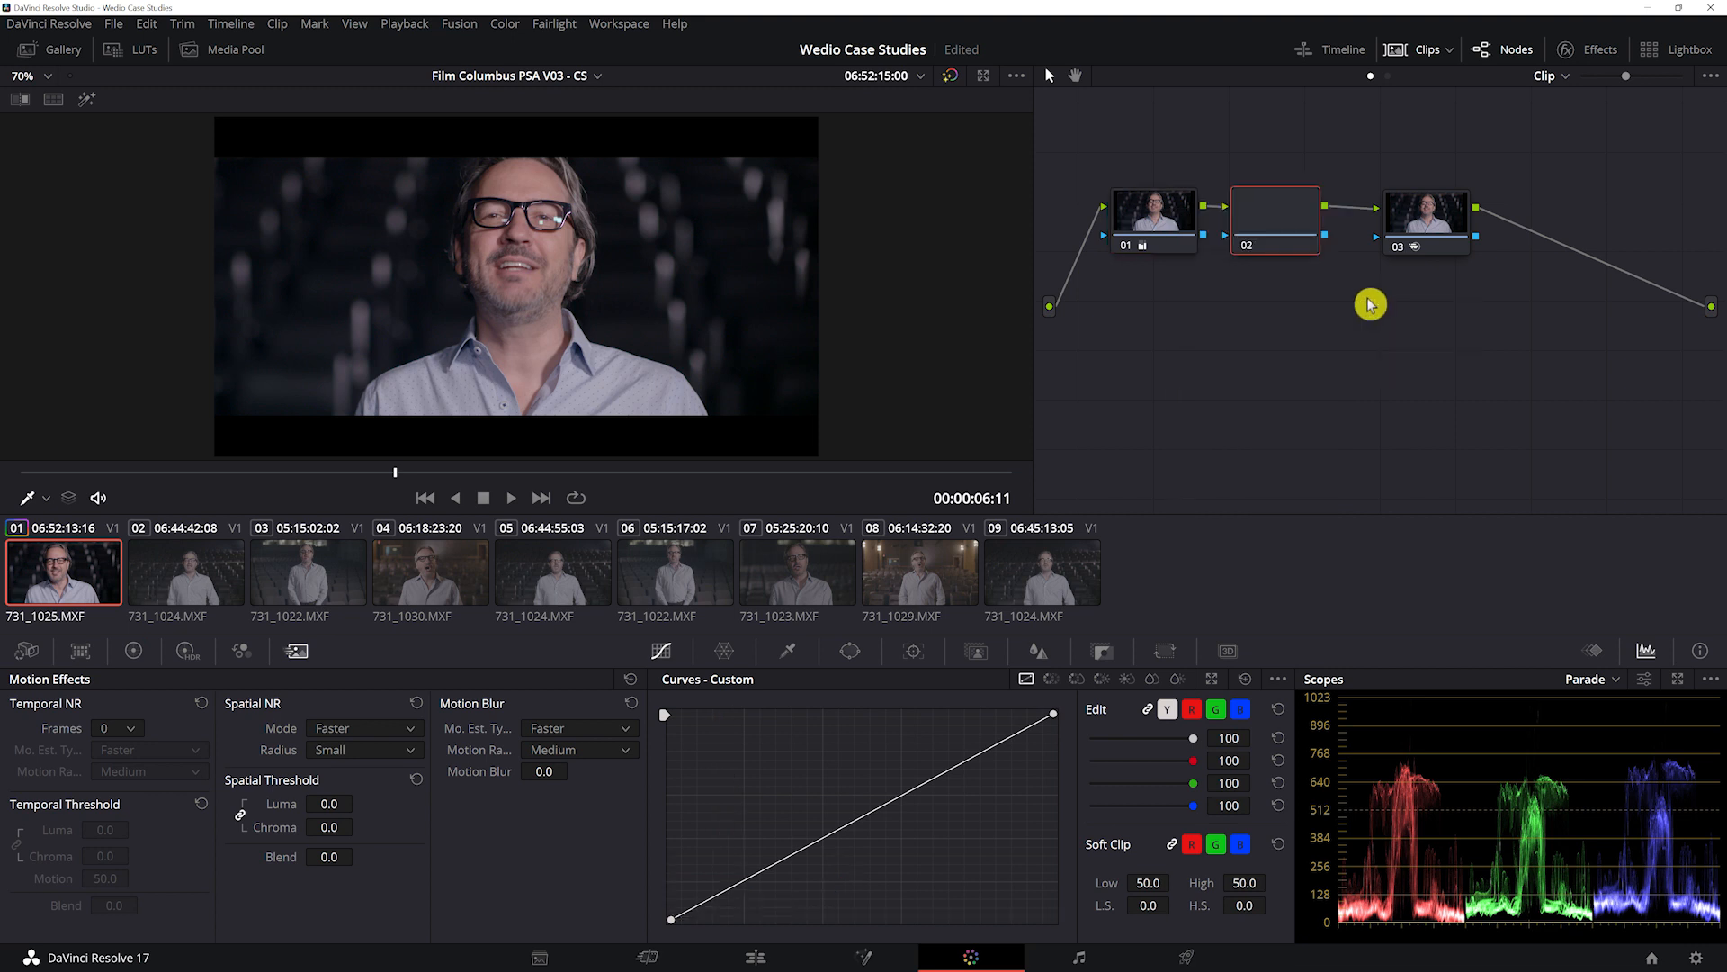
- Qualify the man's skin tones on node 02 with the HSL qualifier, sampling across the face with the highlight view on
{"action": "left_click", "coordinate": [787, 650]}
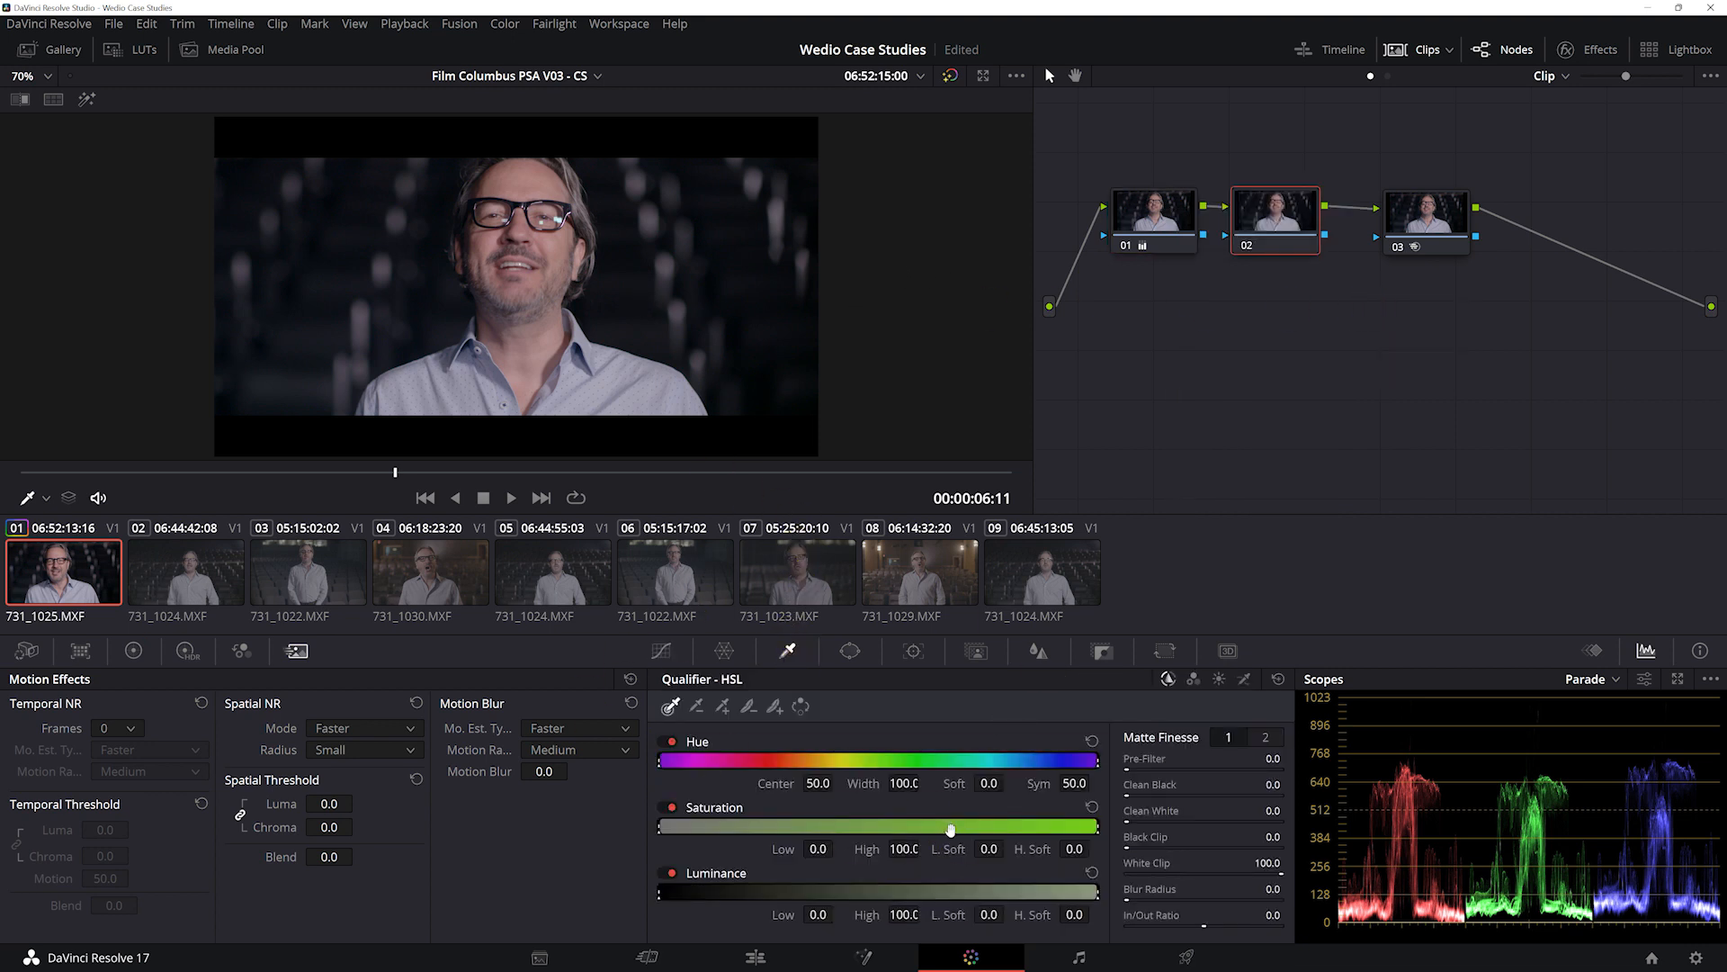
{"action": "left_click", "coordinate": [135, 650]}
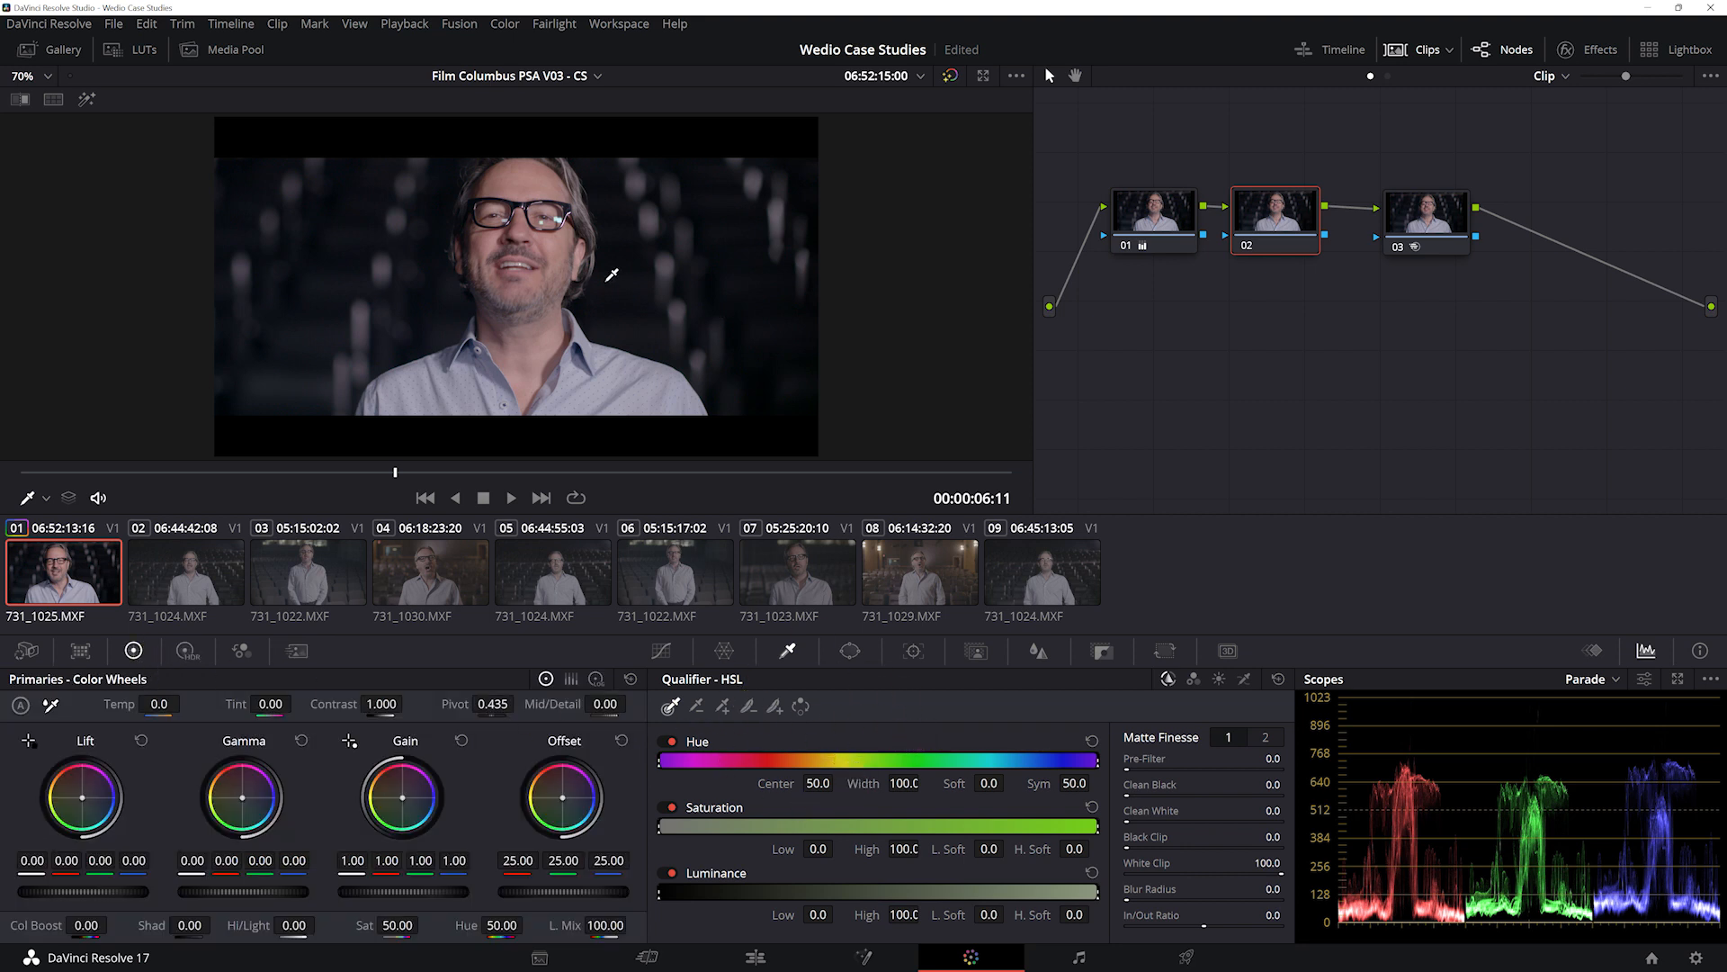
{"action": "left_click", "coordinate": [549, 250]}
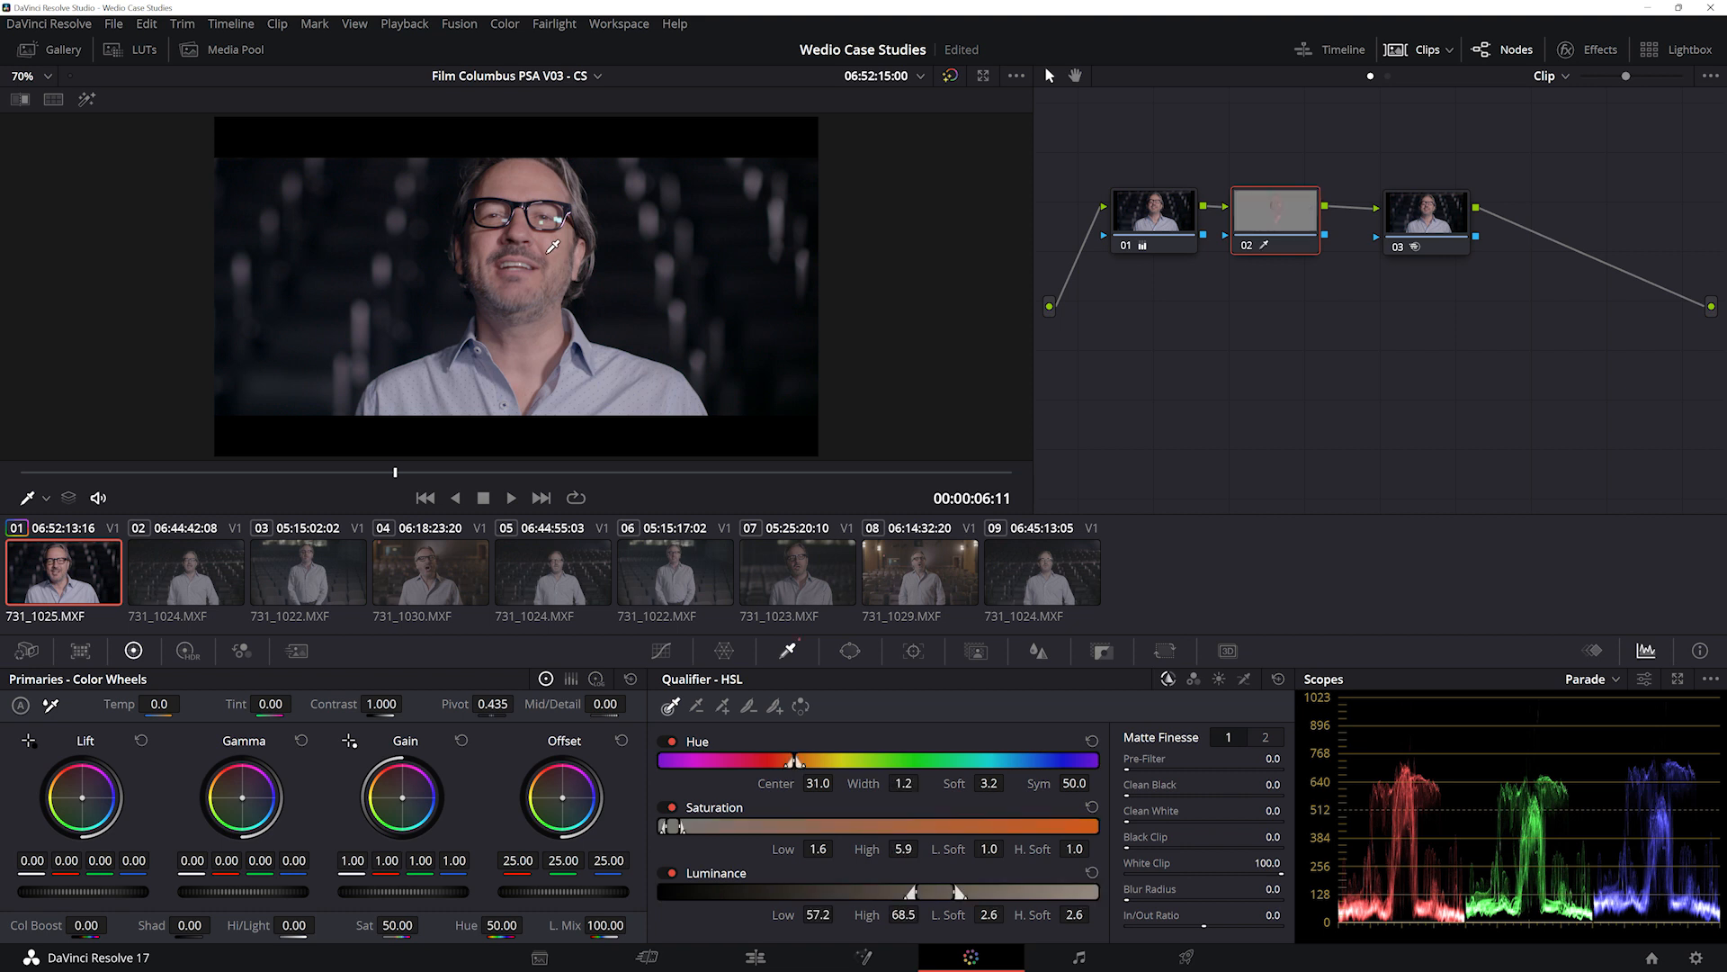
{"action": "left_click", "coordinate": [86, 99]}
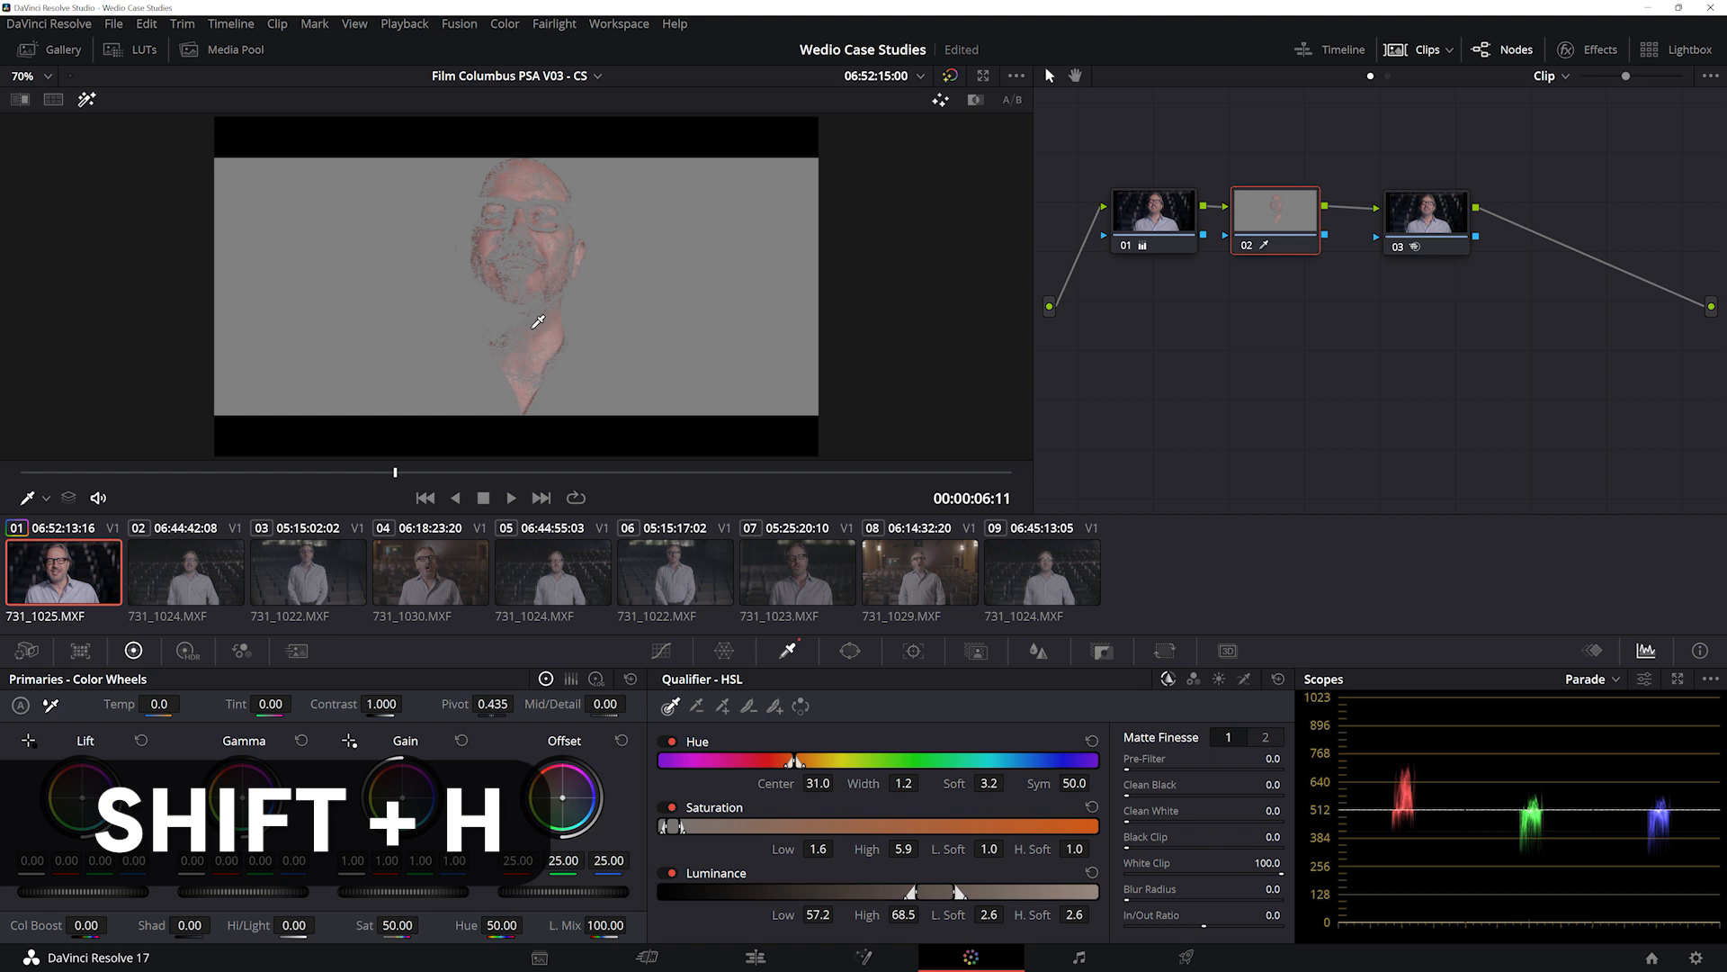
{"action": "left_click_drag", "start_coordinate": [555, 255], "coordinate": [502, 287]}
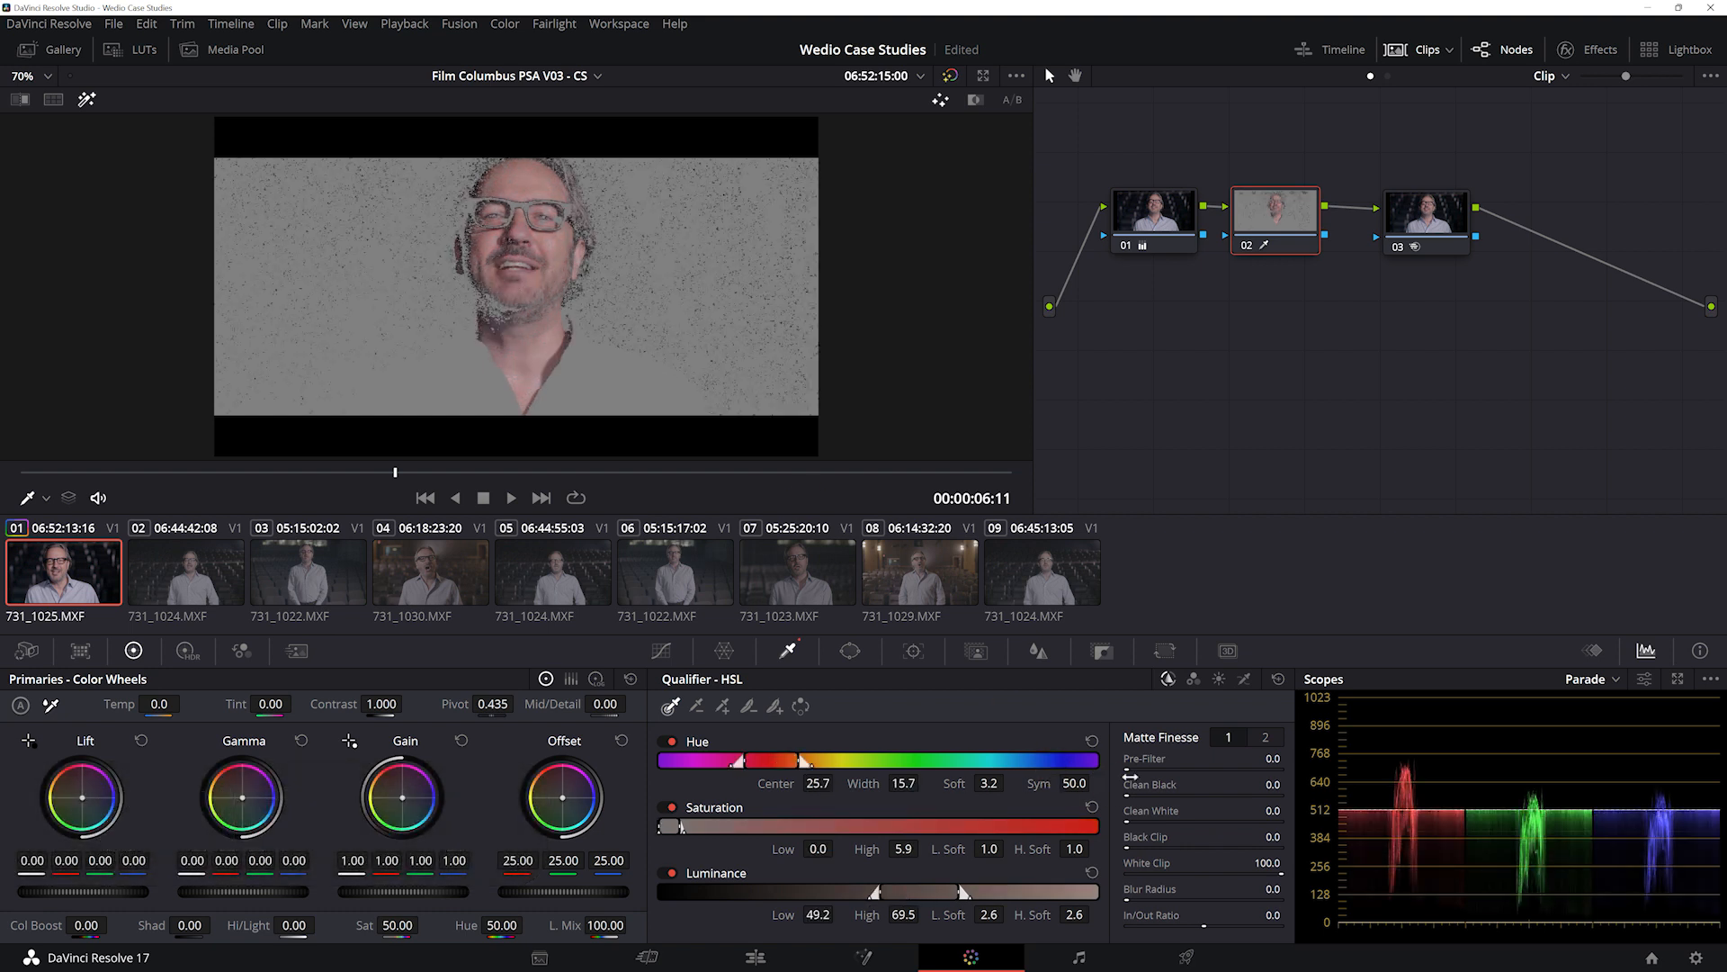
- Soften the skin matte by raising its blur radius to 246.2, and review the second set of matte finesse controls
{"action": "left_click_drag", "start_coordinate": [1269, 889], "coordinate": [1700, 889]}
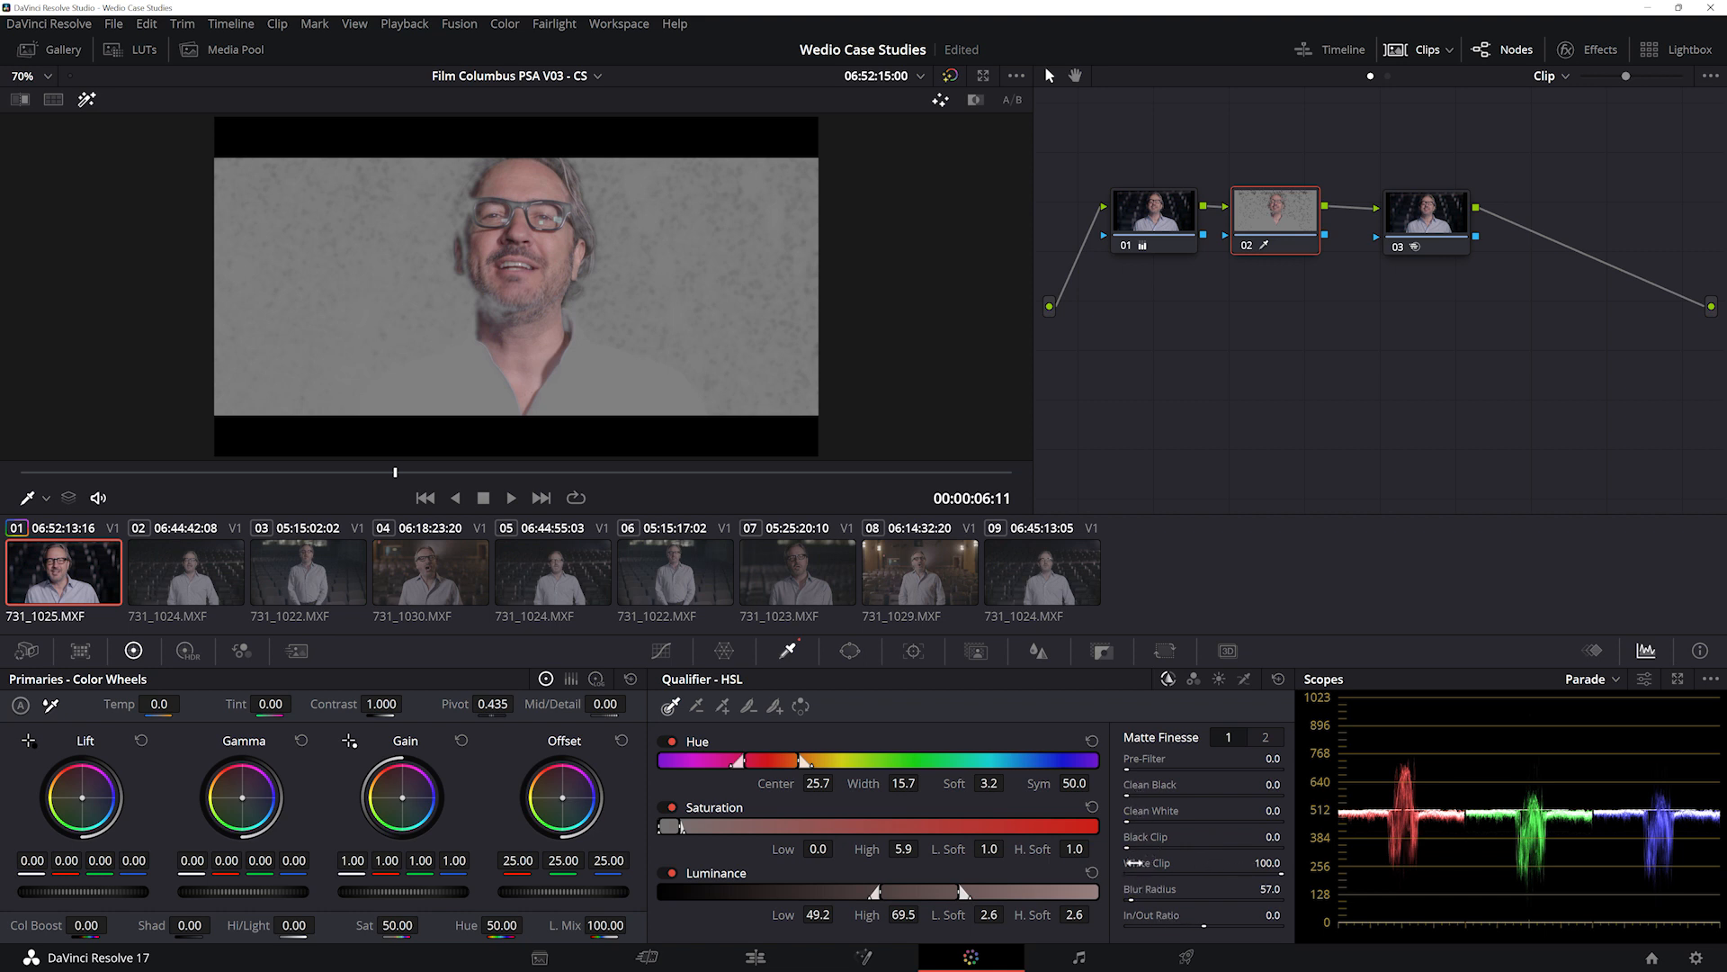
{"action": "mouse_move", "coordinate": [1269, 889]}
{"action": "left_mouse_down"}
{"action": "mouse_move", "coordinate": [1244, 889]}
{"action": "mouse_move", "coordinate": [1262, 889]}
{"action": "left_mouse_up"}
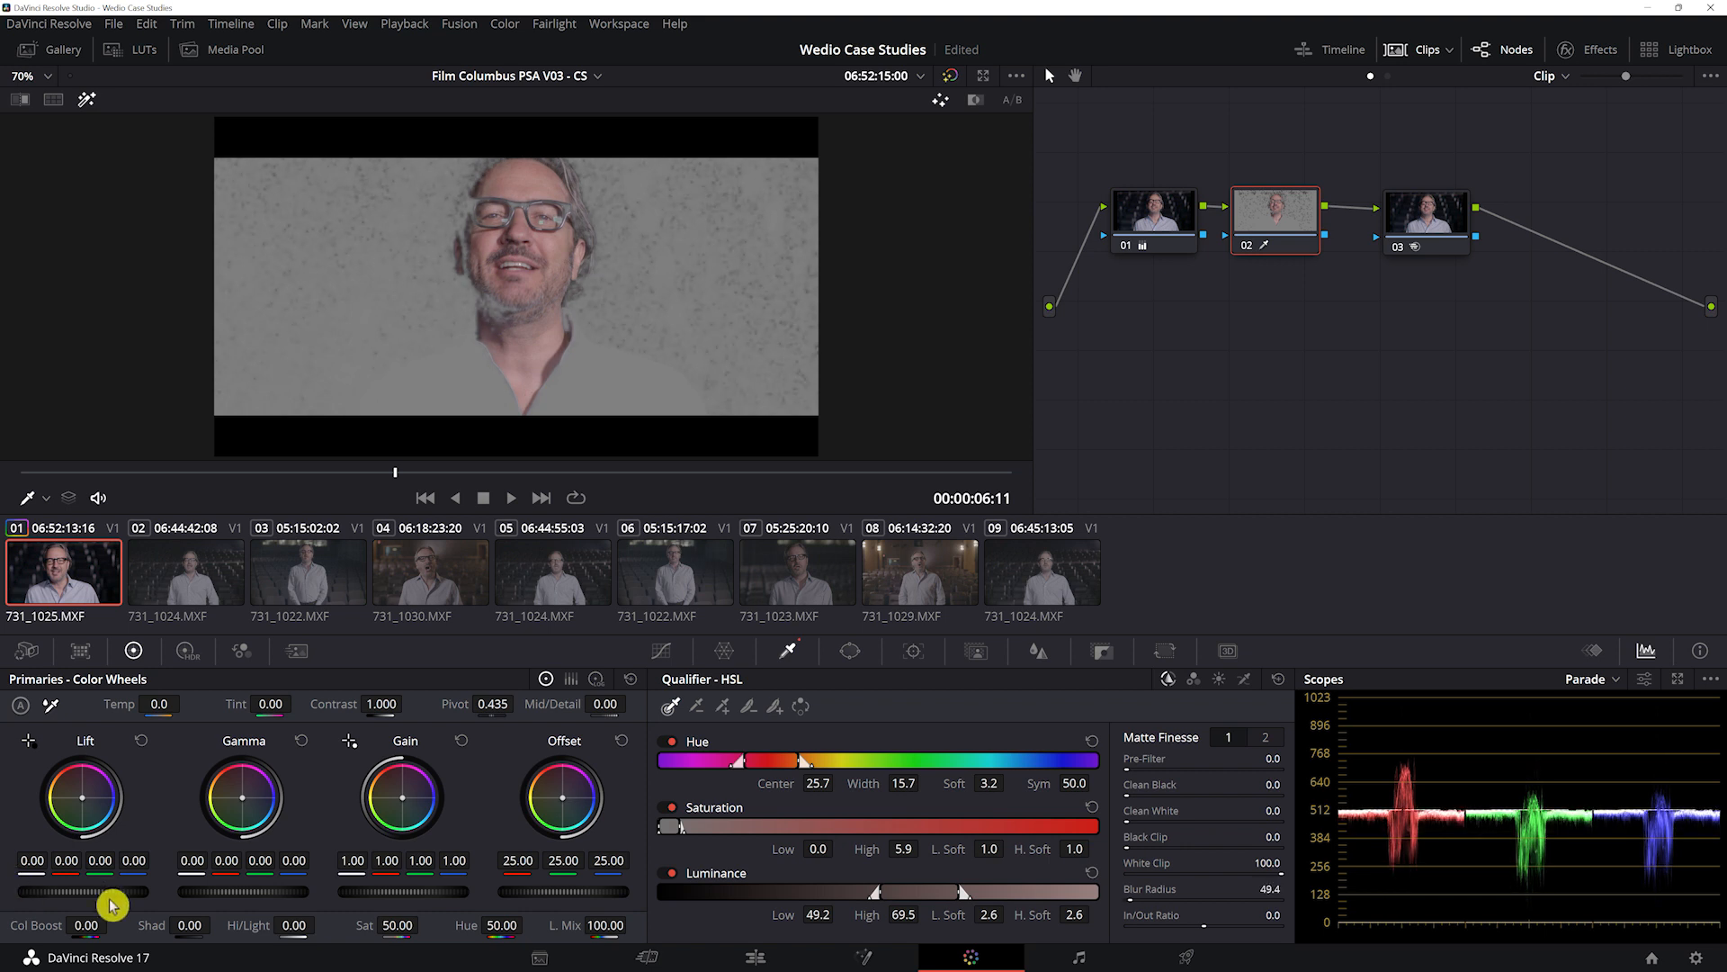
{"action": "left_click_drag", "start_coordinate": [1232, 889], "coordinate": [1340, 889]}
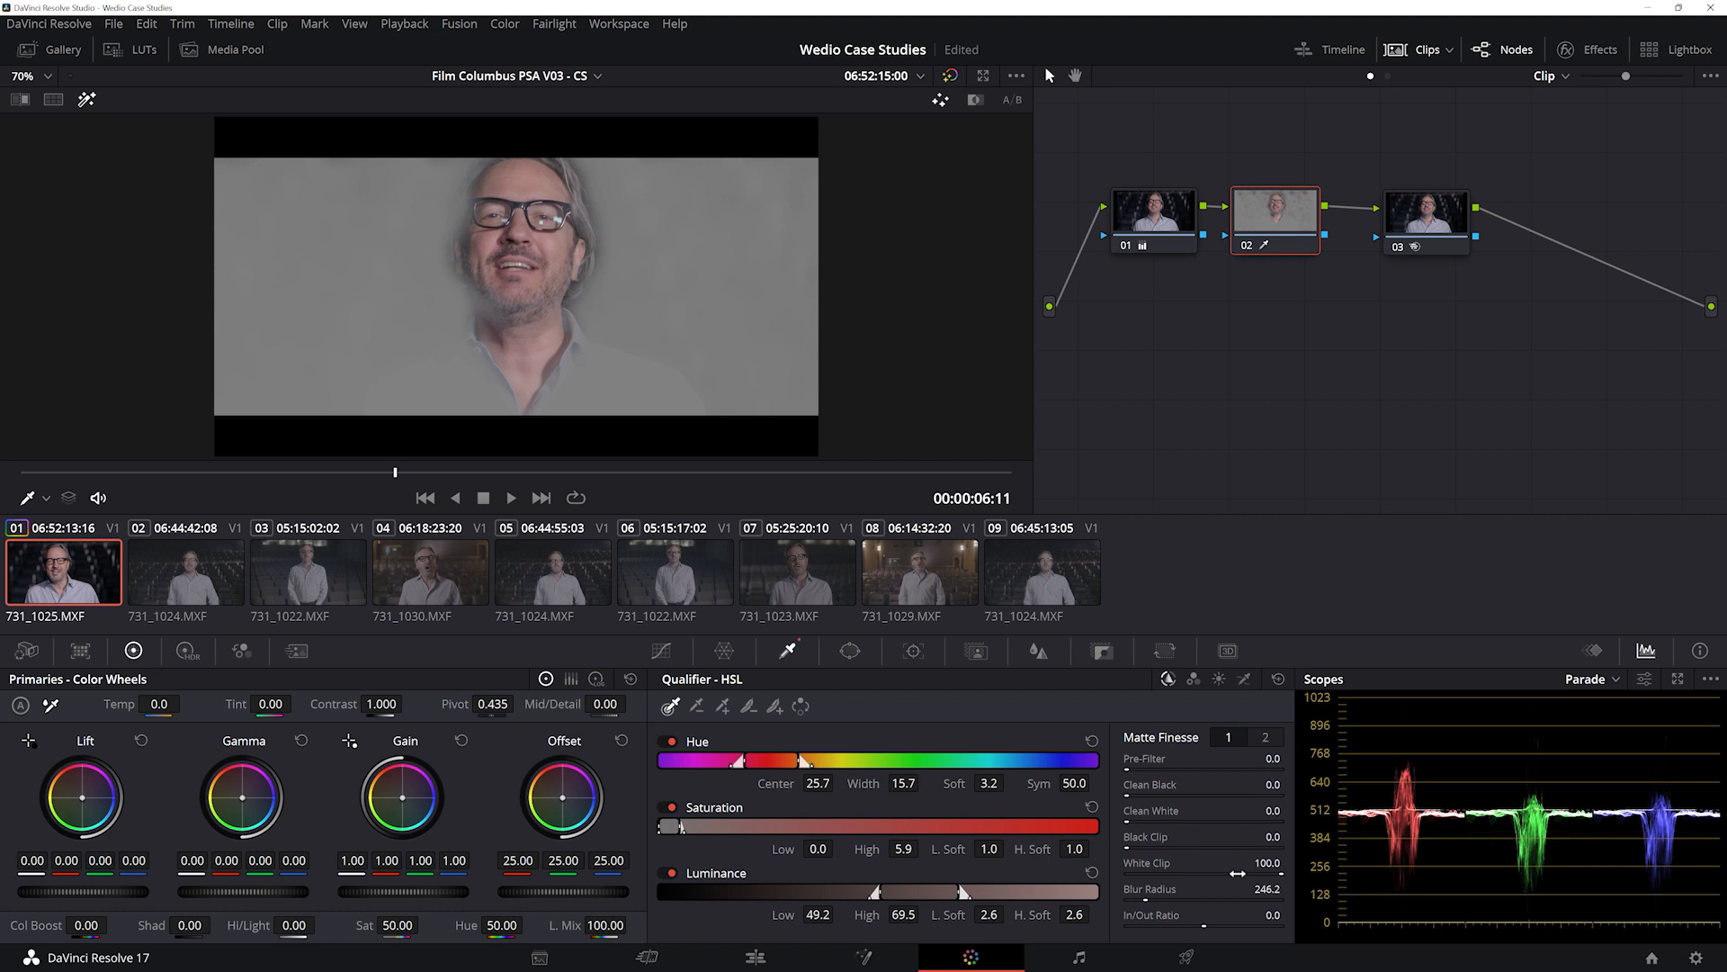
{"action": "left_click", "coordinate": [1262, 737]}
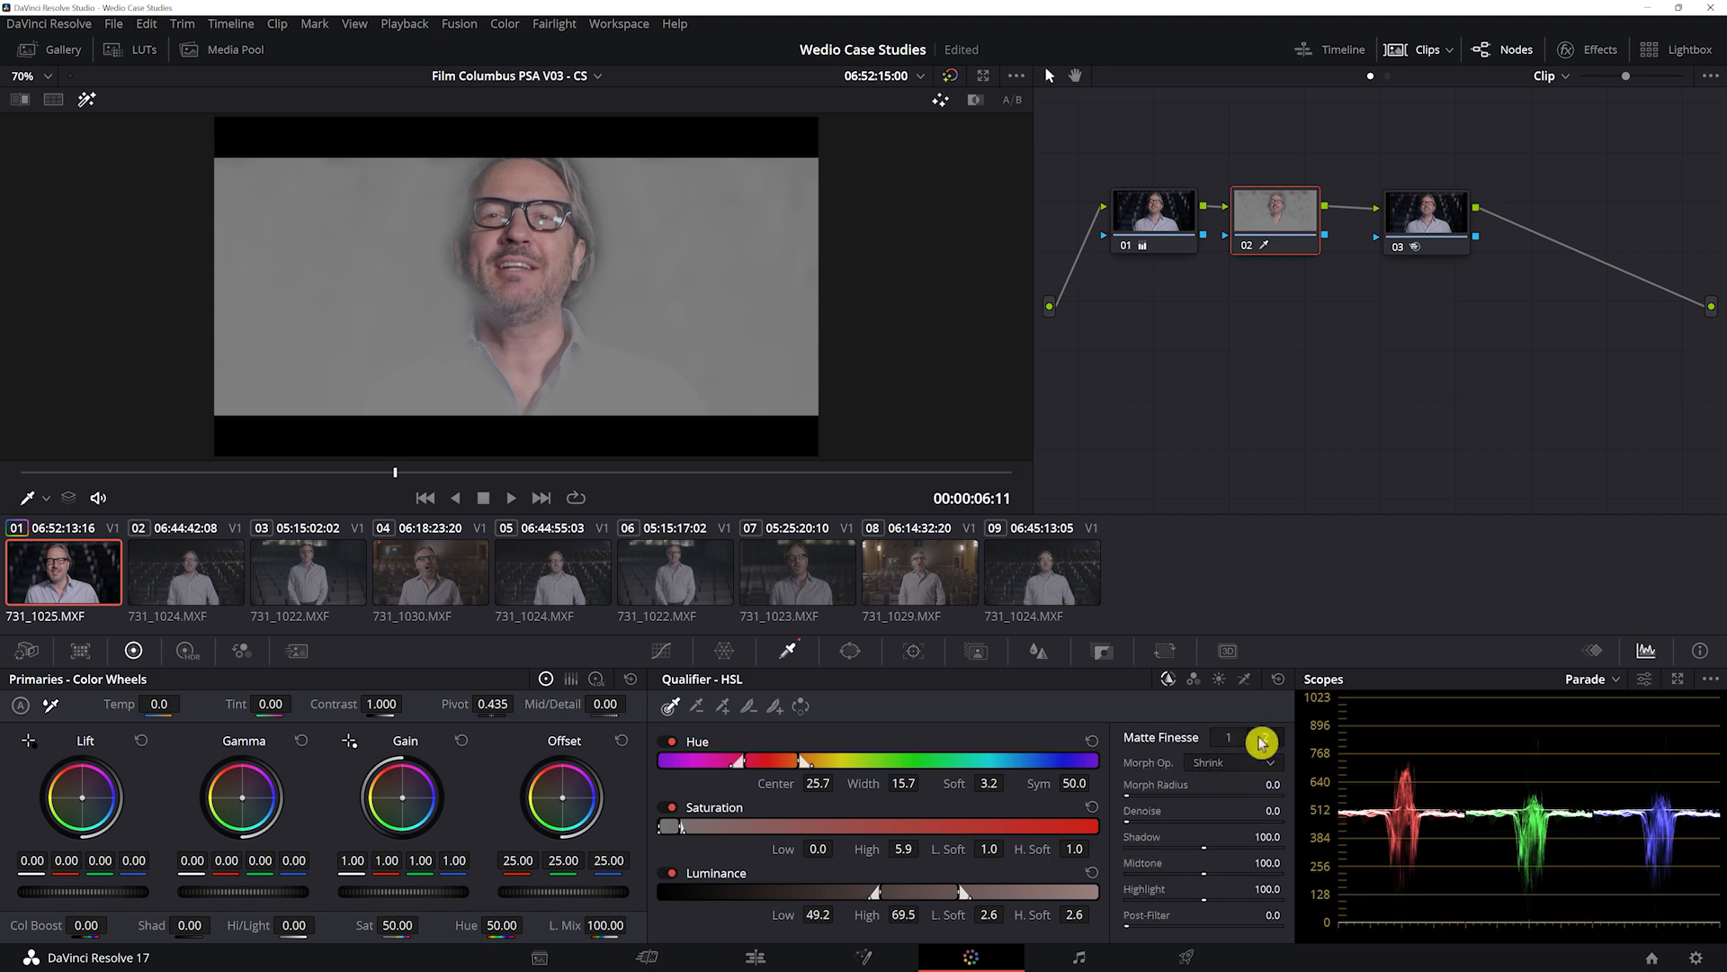
{"action": "left_click", "coordinate": [1231, 738]}
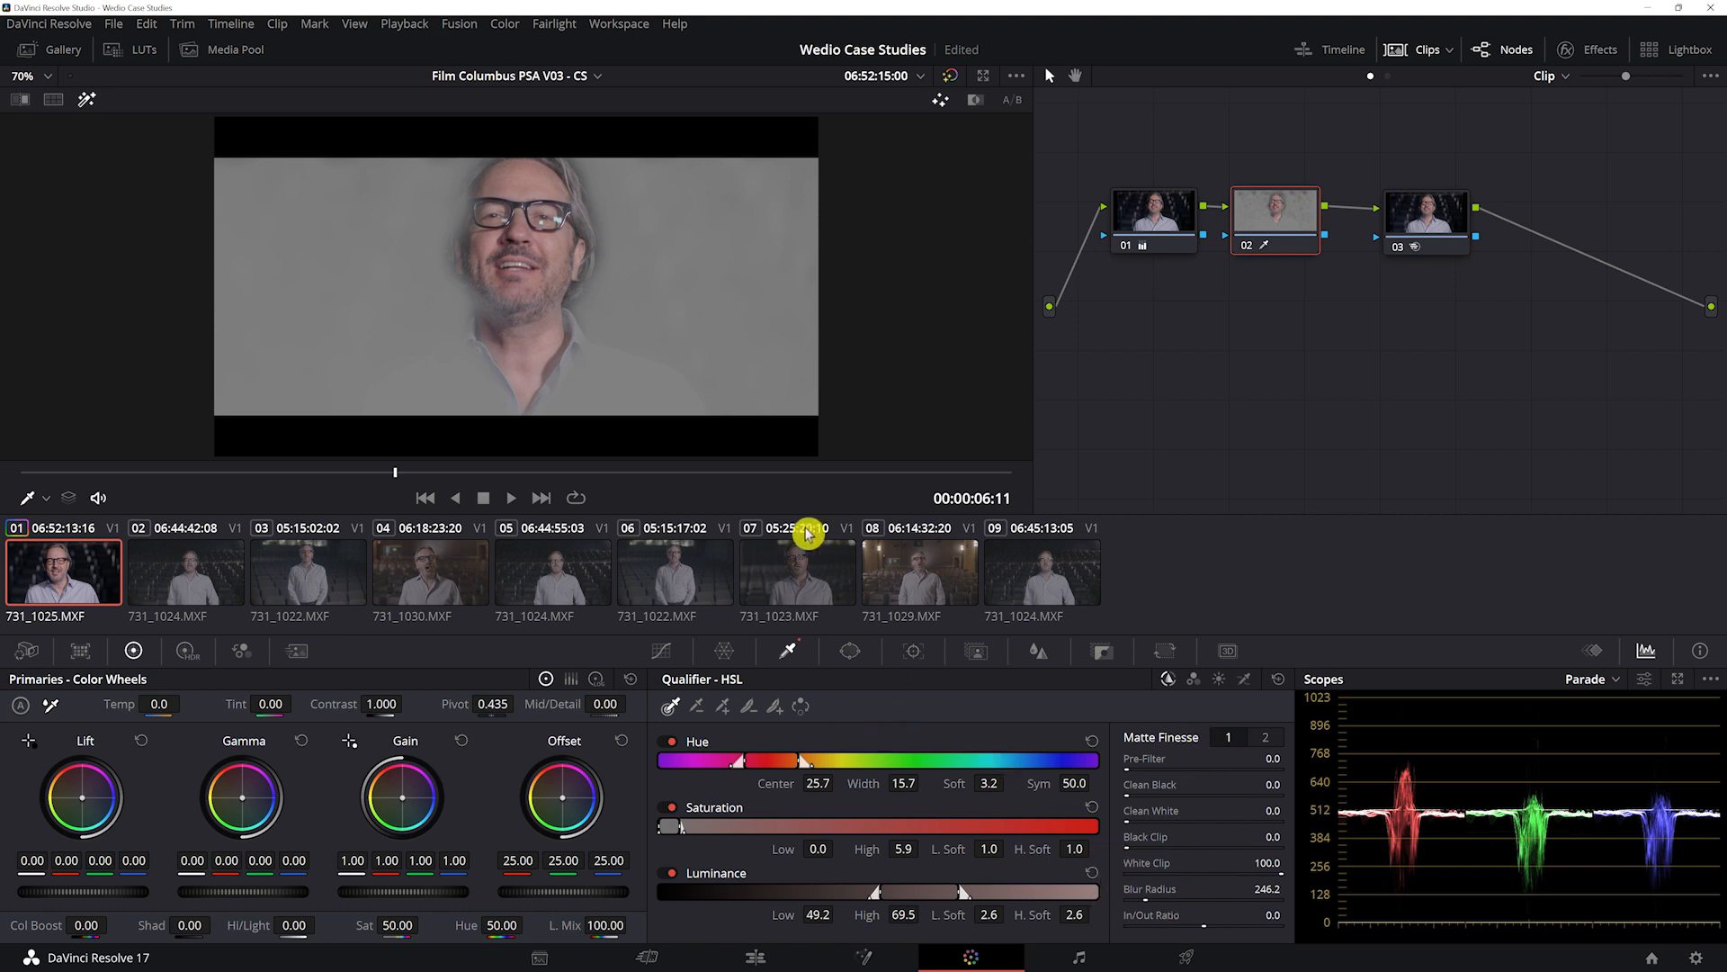
- Check the skin matte in looped playback and increase its blur radius to 297.3
{"action": "left_click", "coordinate": [576, 498]}
{"action": "key", "text": "space"}
{"action": "key", "text": "space"}
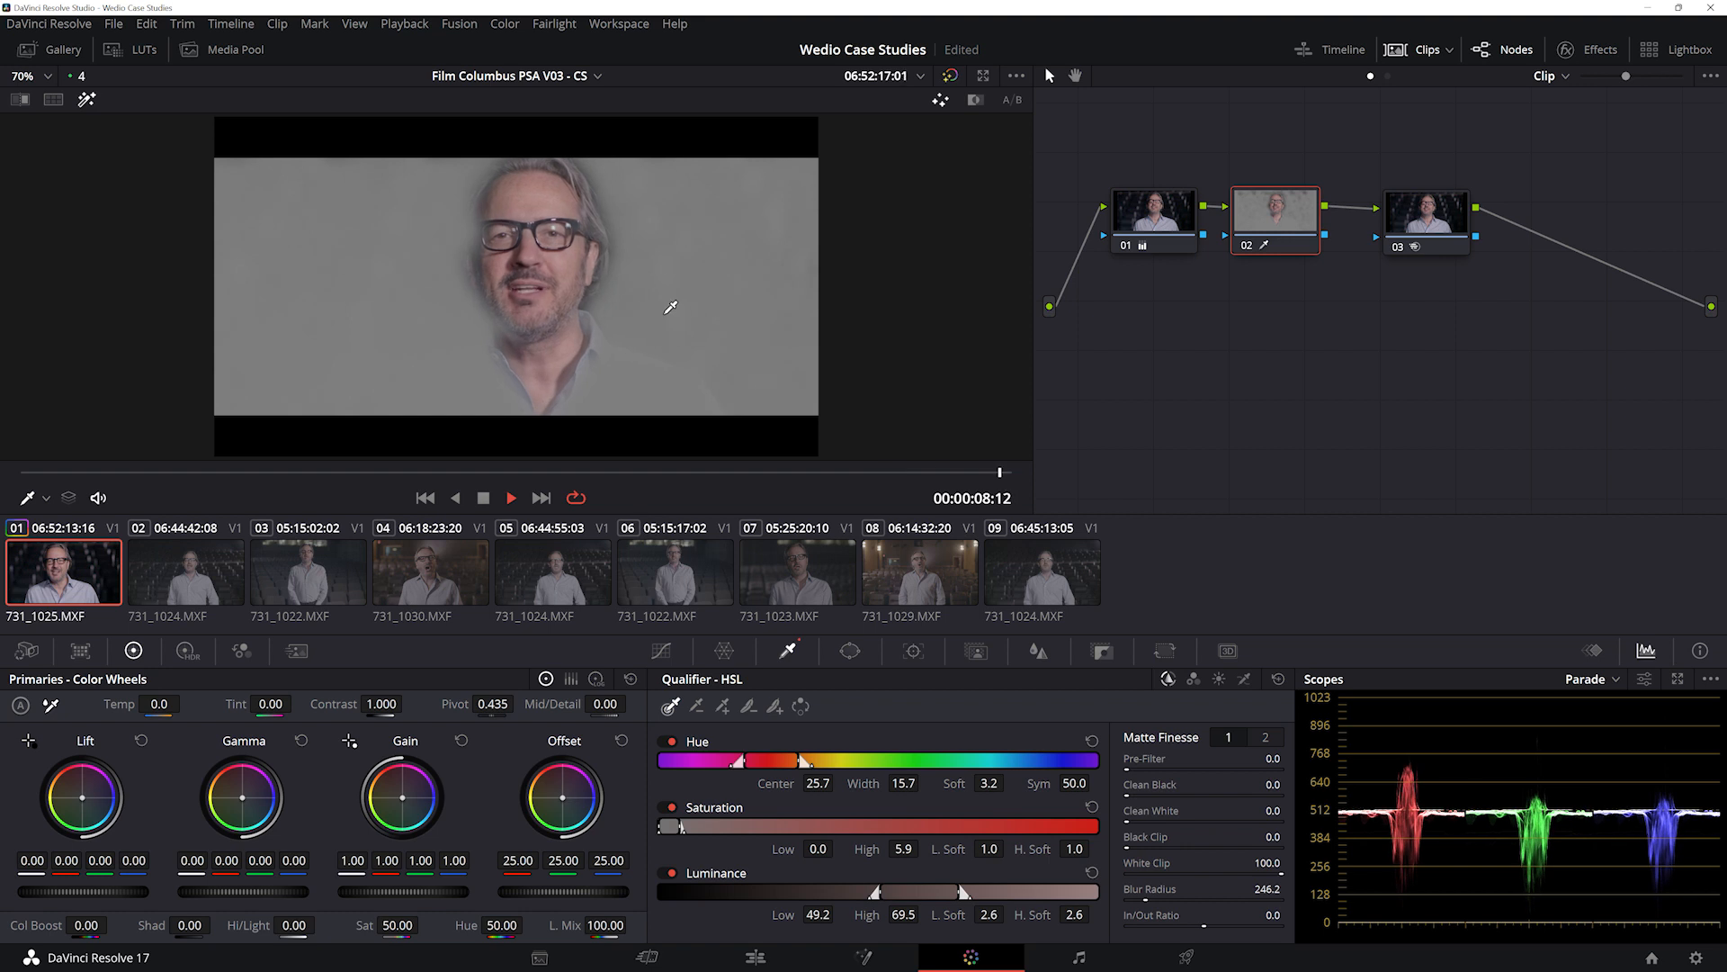
{"action": "left_click_drag", "start_coordinate": [1119, 895], "coordinate": [1151, 899]}
{"action": "key", "text": "space"}
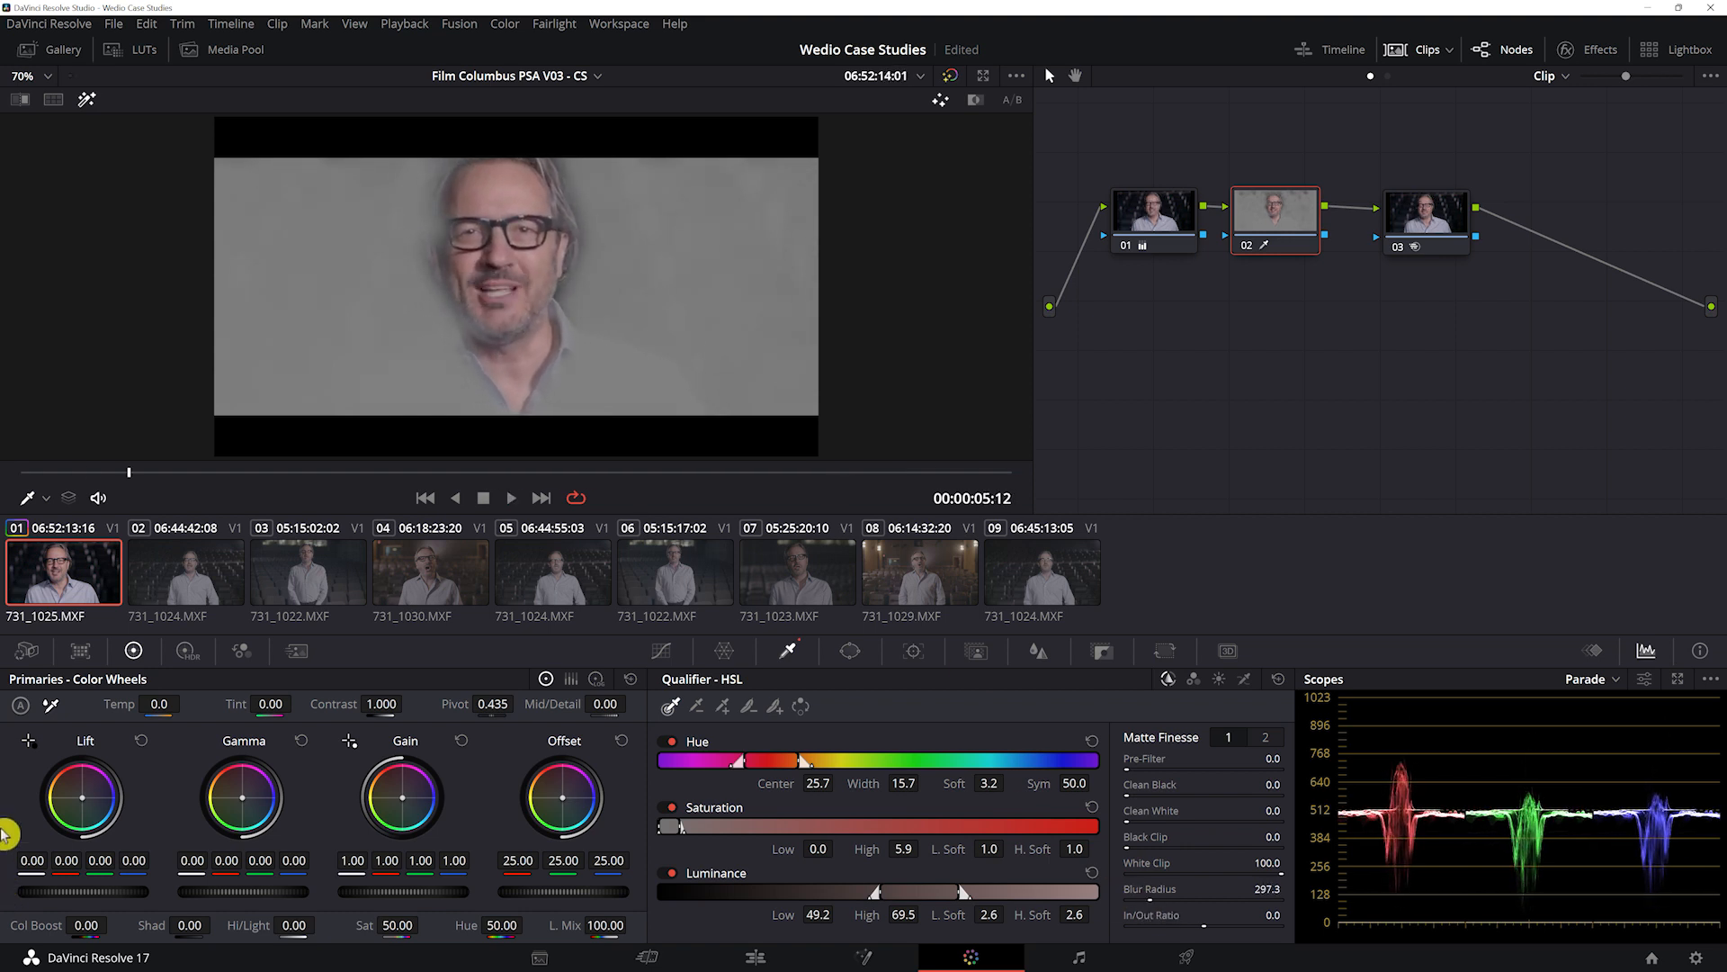
- Set the skin matte's Clean Black to 37.0 and play the clip to check the selection
{"action": "mouse_move", "coordinate": [1128, 796]}
{"action": "left_mouse_down"}
{"action": "mouse_move", "coordinate": [1198, 796]}
{"action": "mouse_move", "coordinate": [1152, 795]}
{"action": "left_mouse_up"}
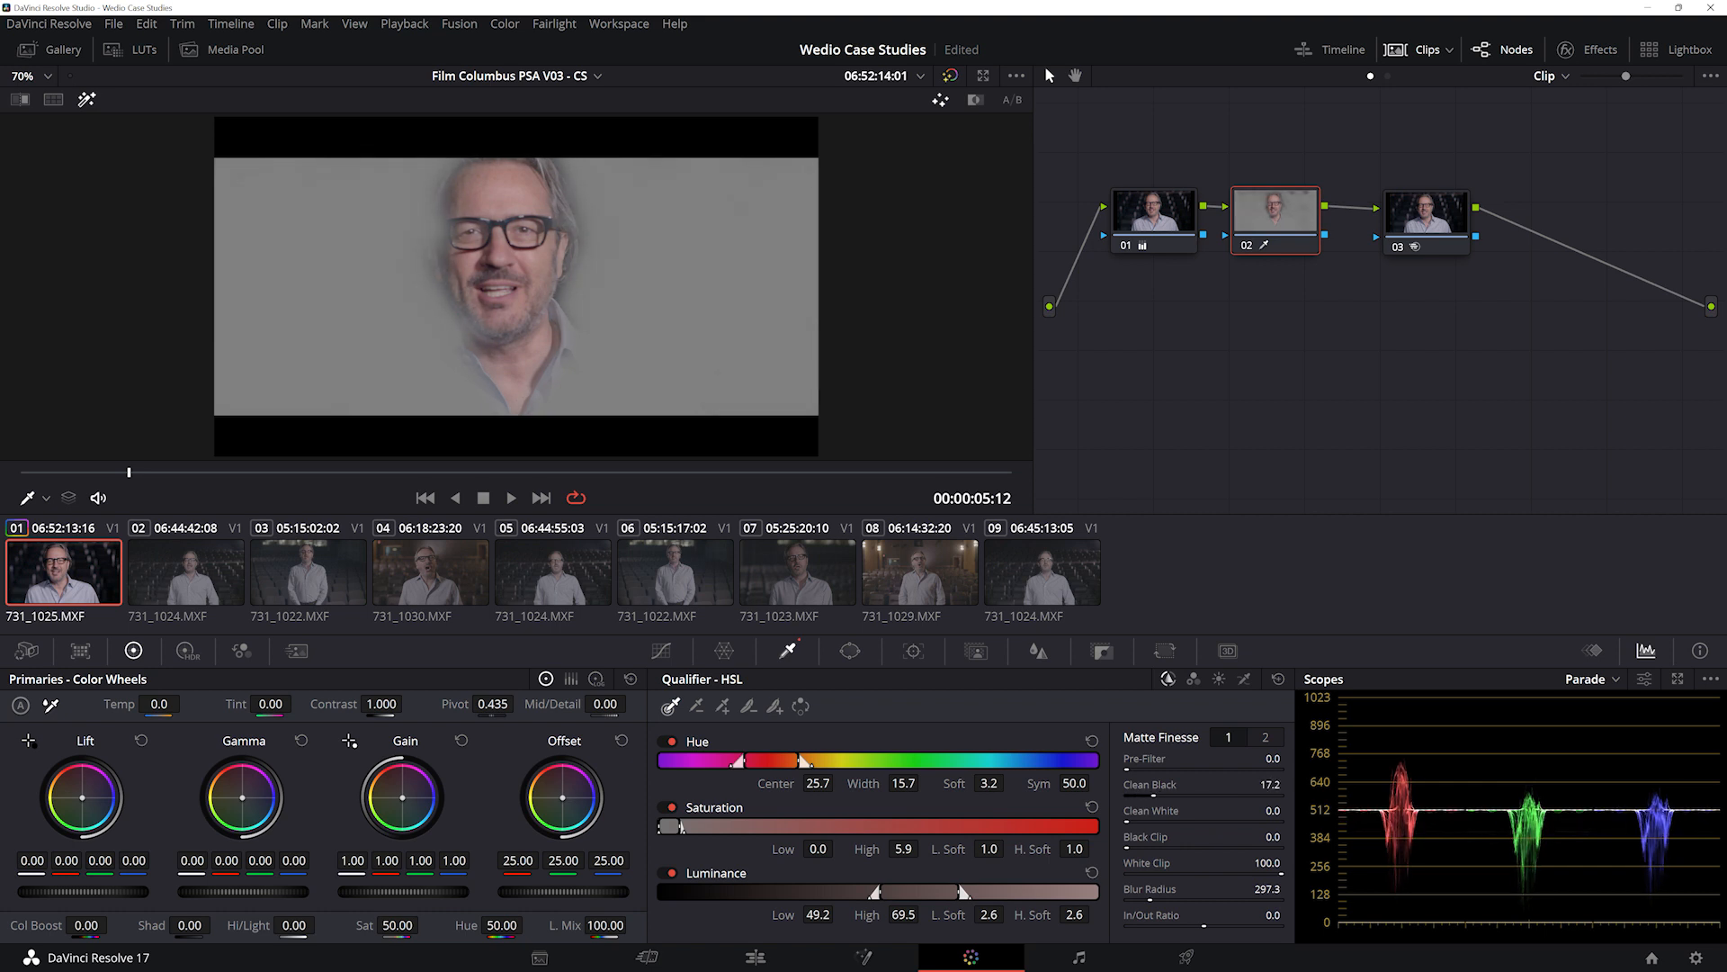
{"action": "key", "text": "space"}
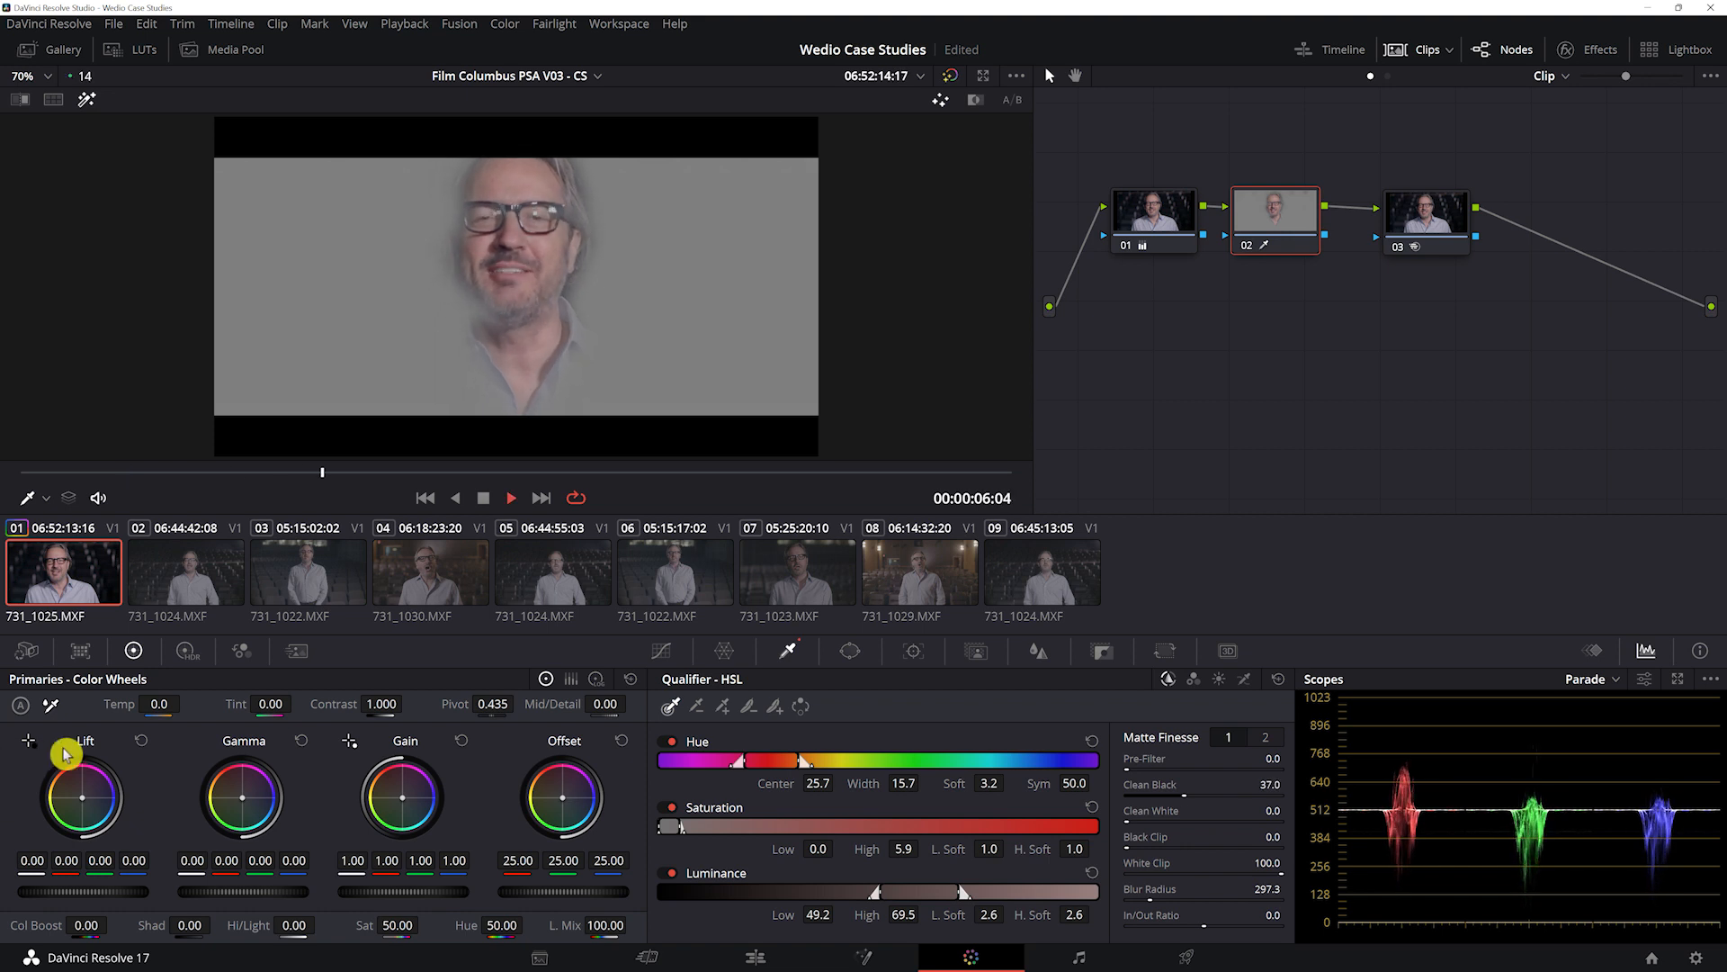
{"action": "key", "text": "space"}
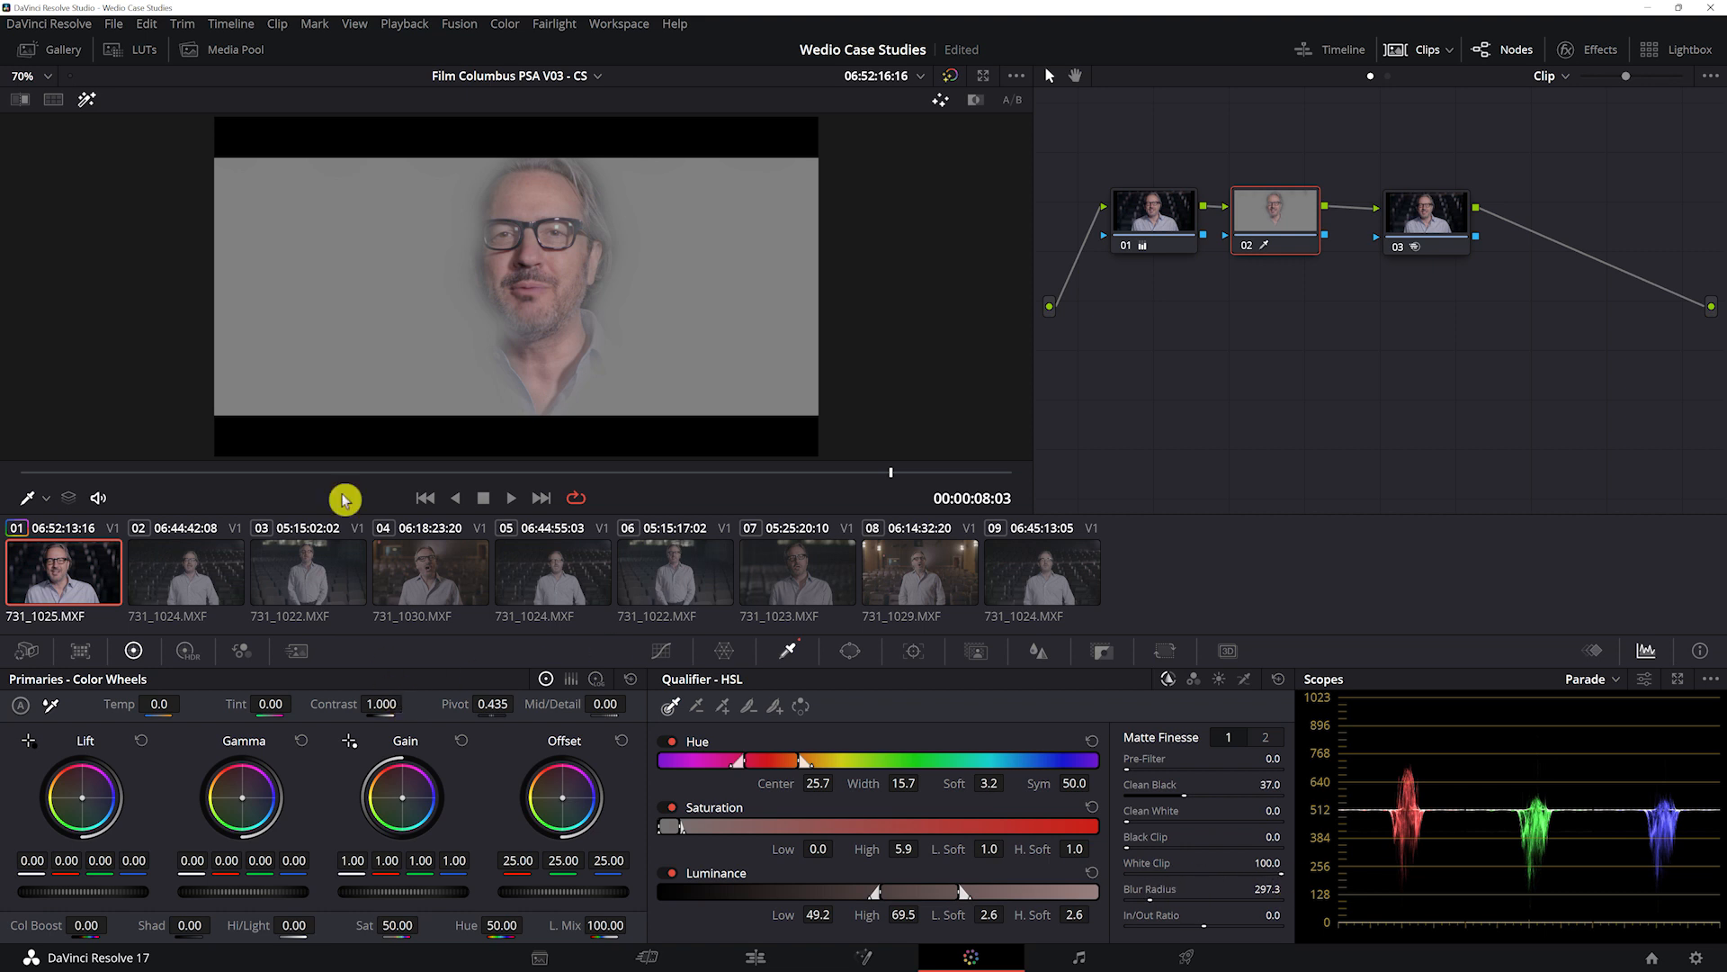
- Turn off the highlight view and grade the qualified skin with Gamma -0.06, Lift -0.01, and Gain 1.04
{"action": "left_click", "coordinate": [86, 99]}
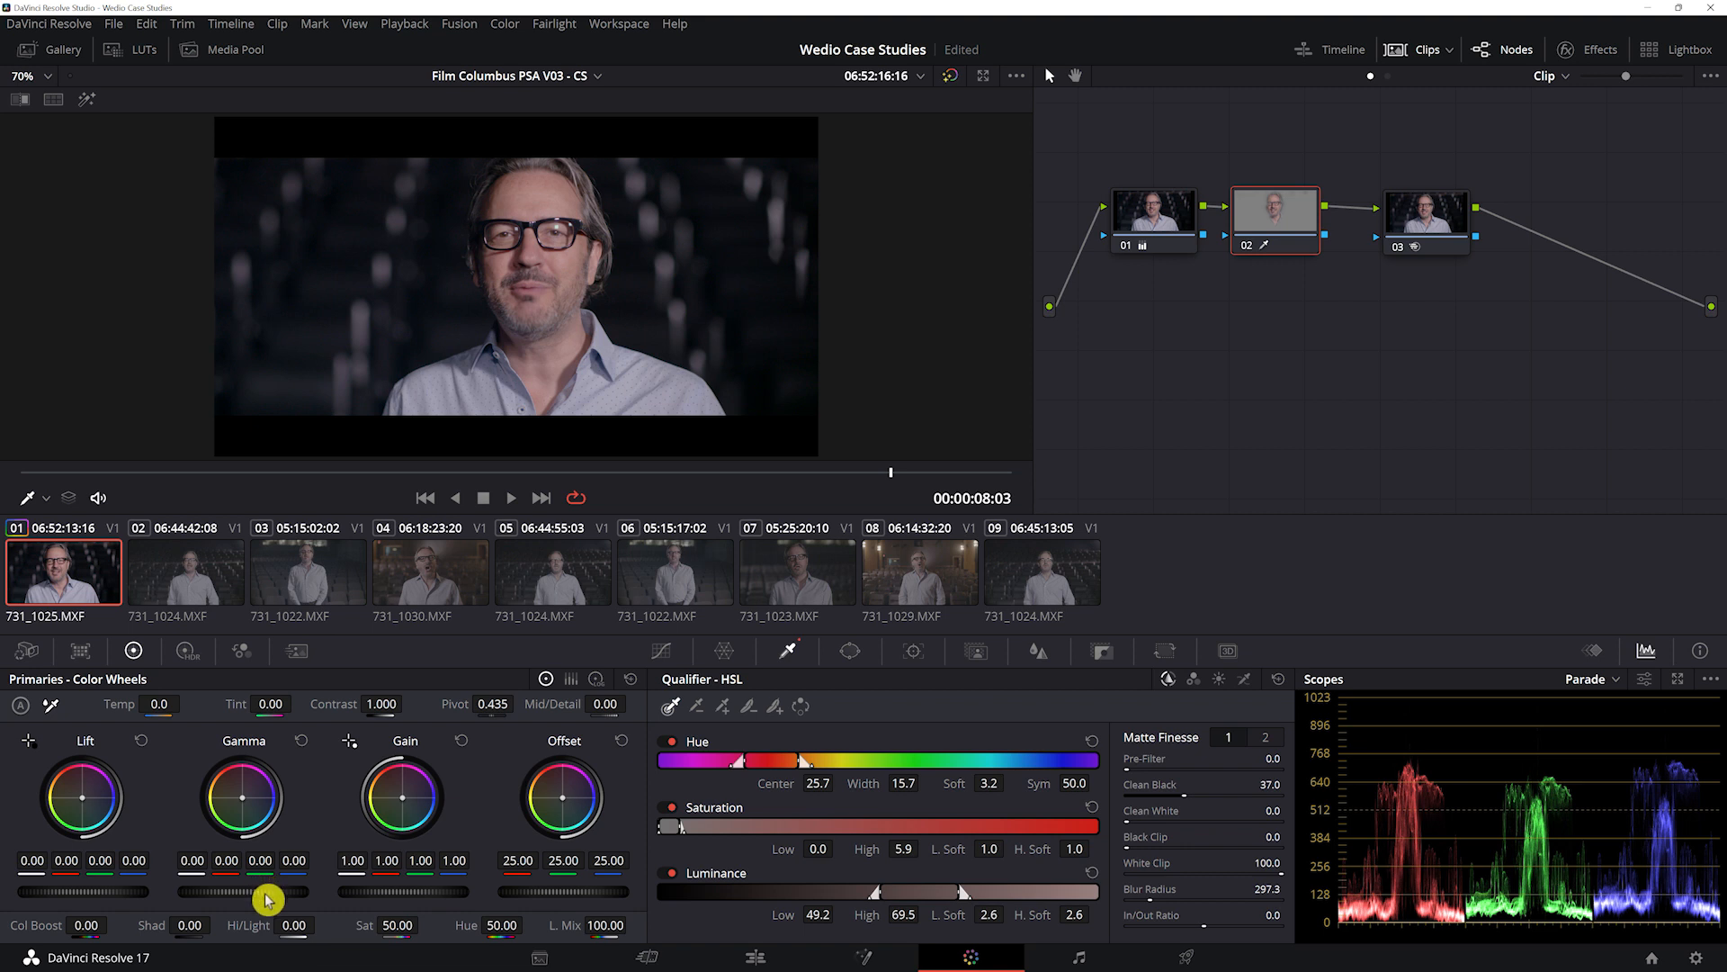
{"action": "left_click_drag", "start_coordinate": [267, 898], "coordinate": [235, 899]}
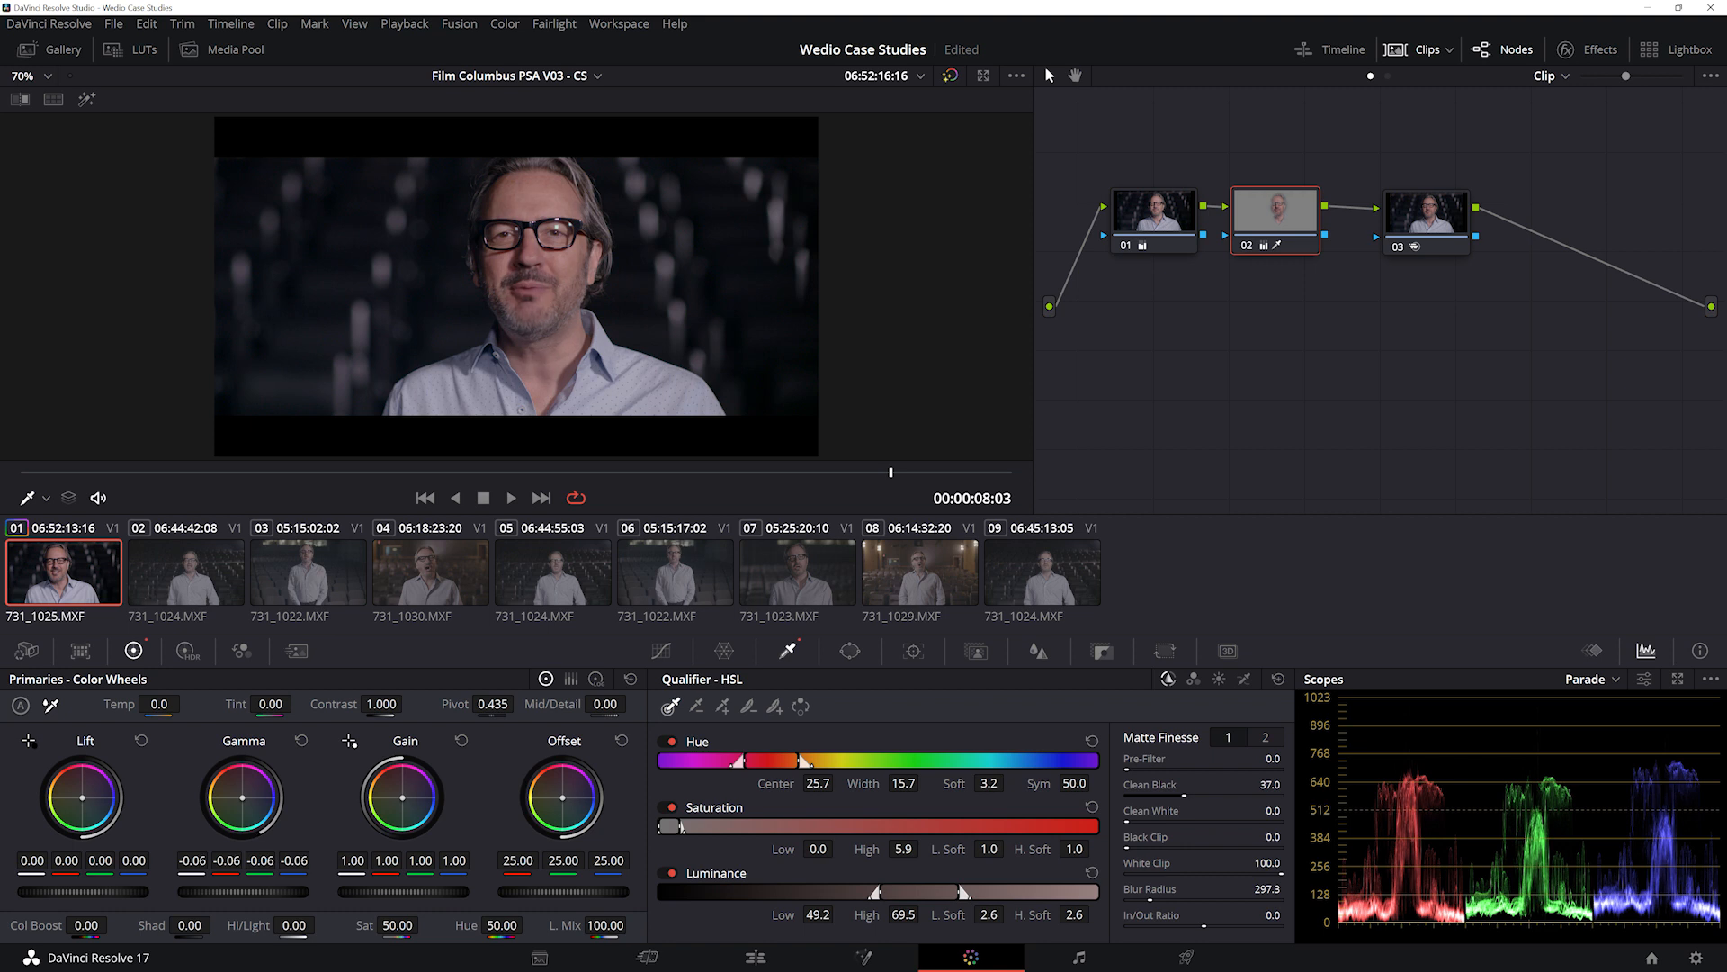
{"action": "left_click_drag", "start_coordinate": [67, 897], "coordinate": [64, 897]}
{"action": "left_click_drag", "start_coordinate": [403, 892], "coordinate": [416, 892]}
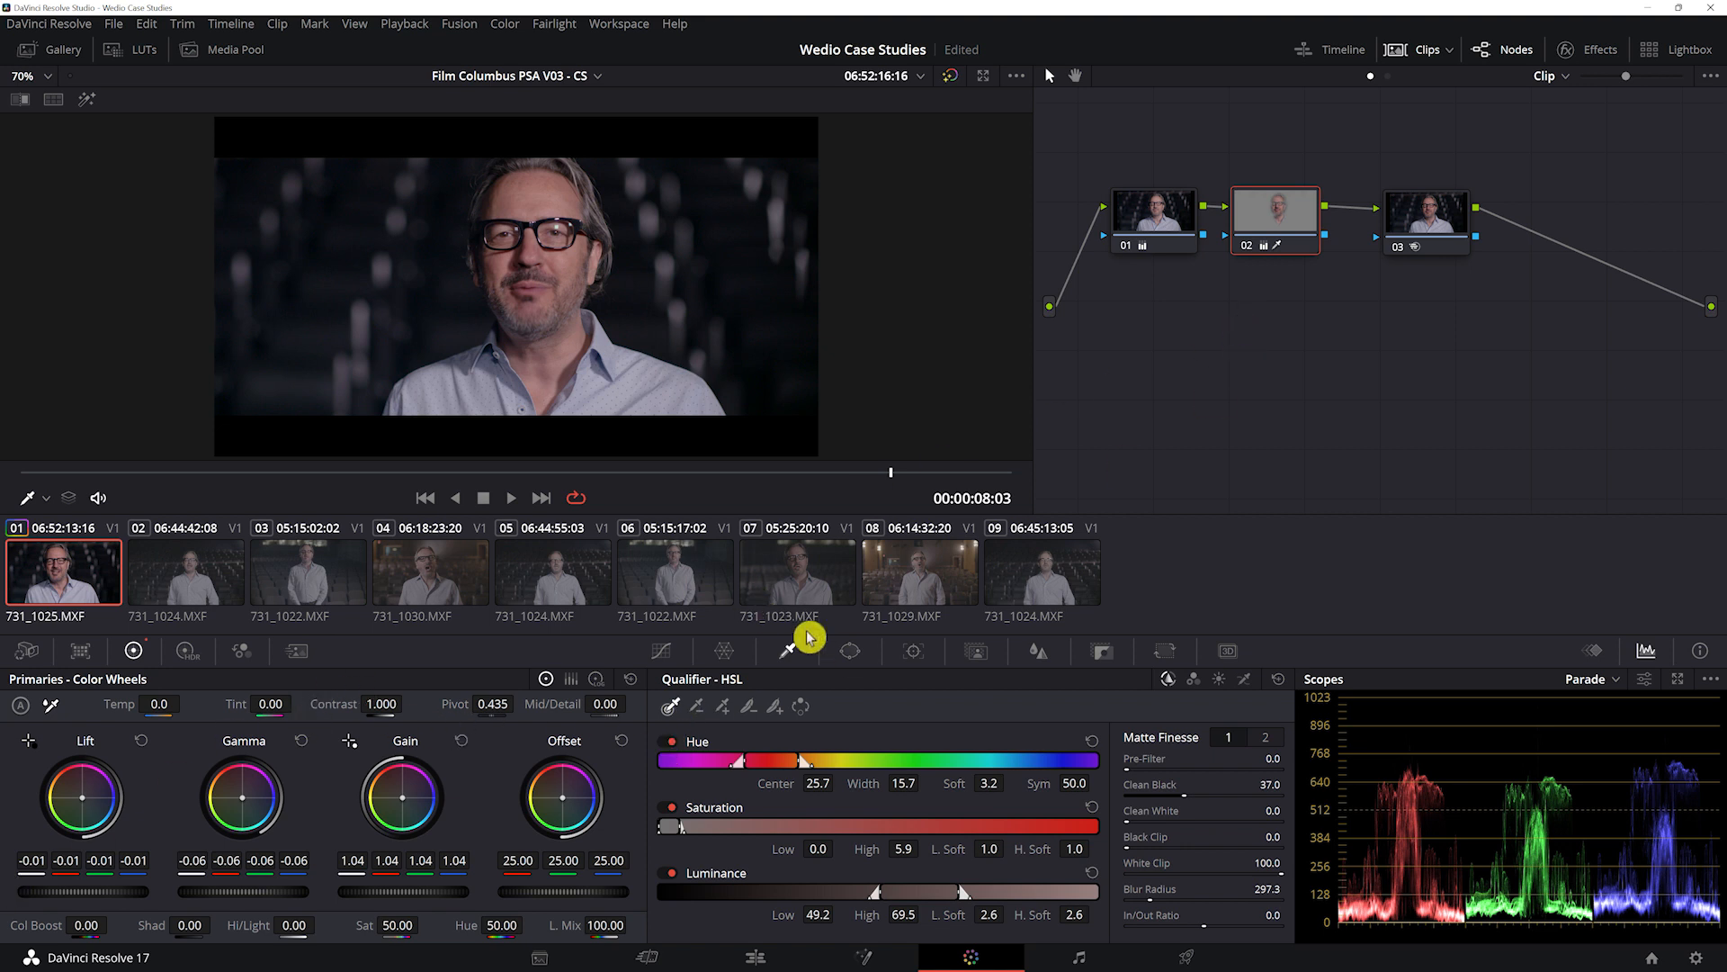
- Add a circular power window to the skin node and shape it into a tall ellipse around the face, with Aspect about 31.07
{"action": "left_click", "coordinate": [859, 660]}
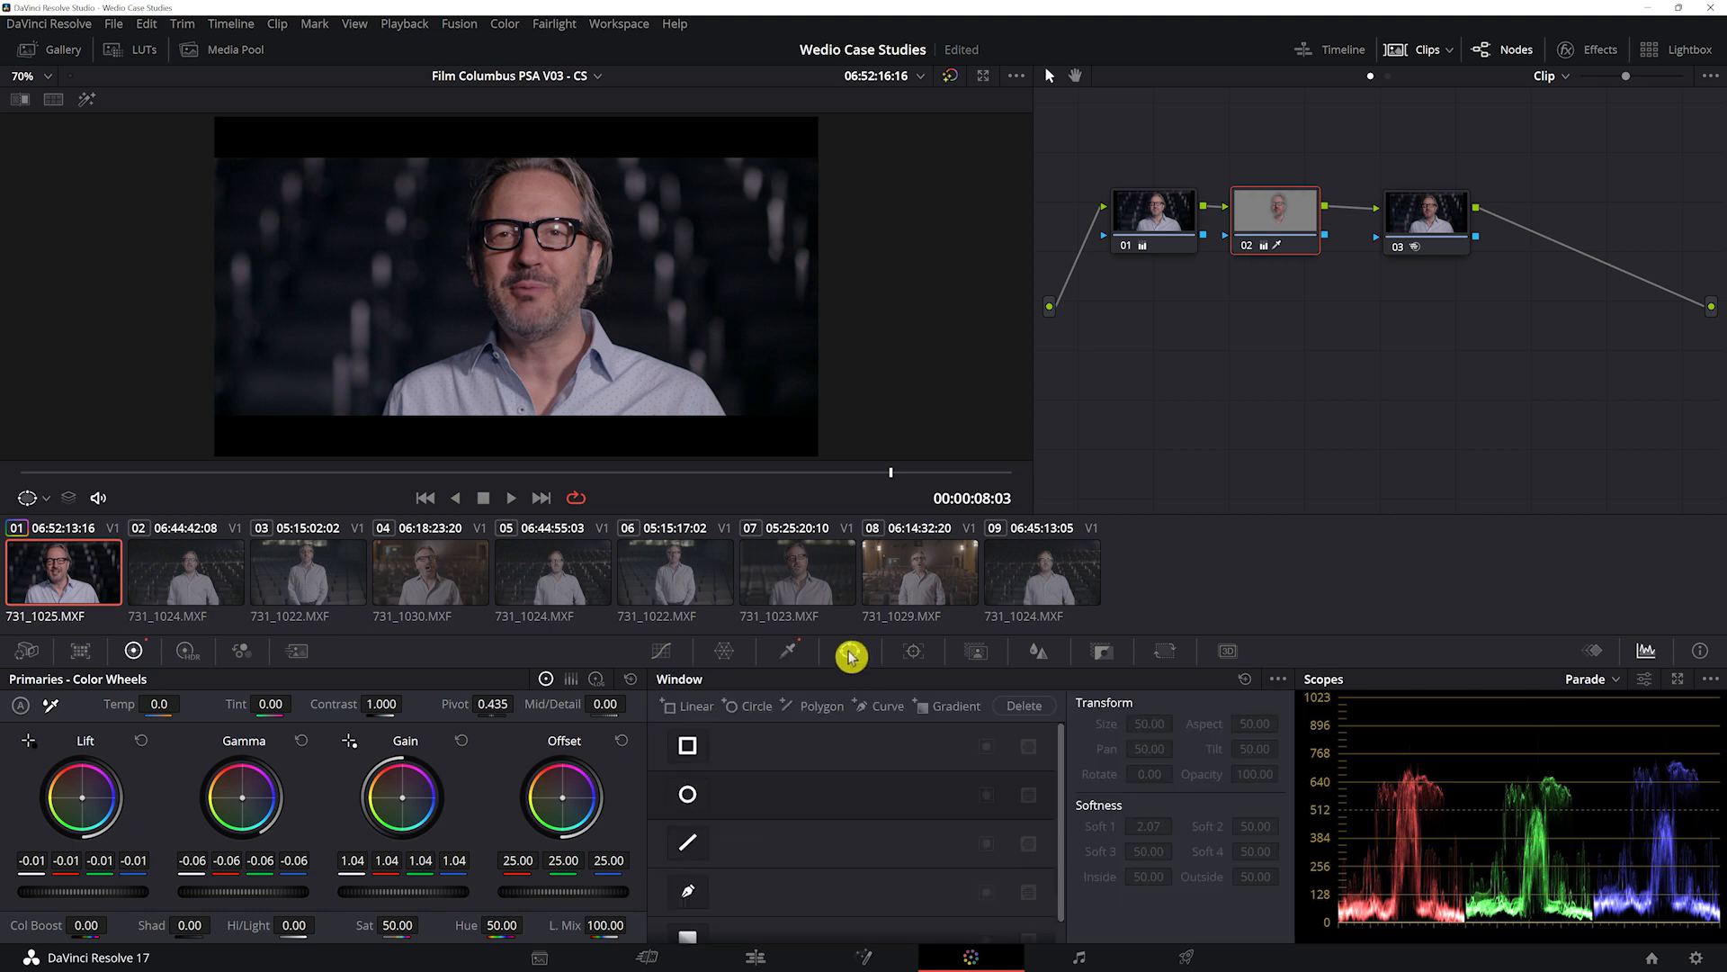
{"action": "left_click", "coordinate": [691, 798]}
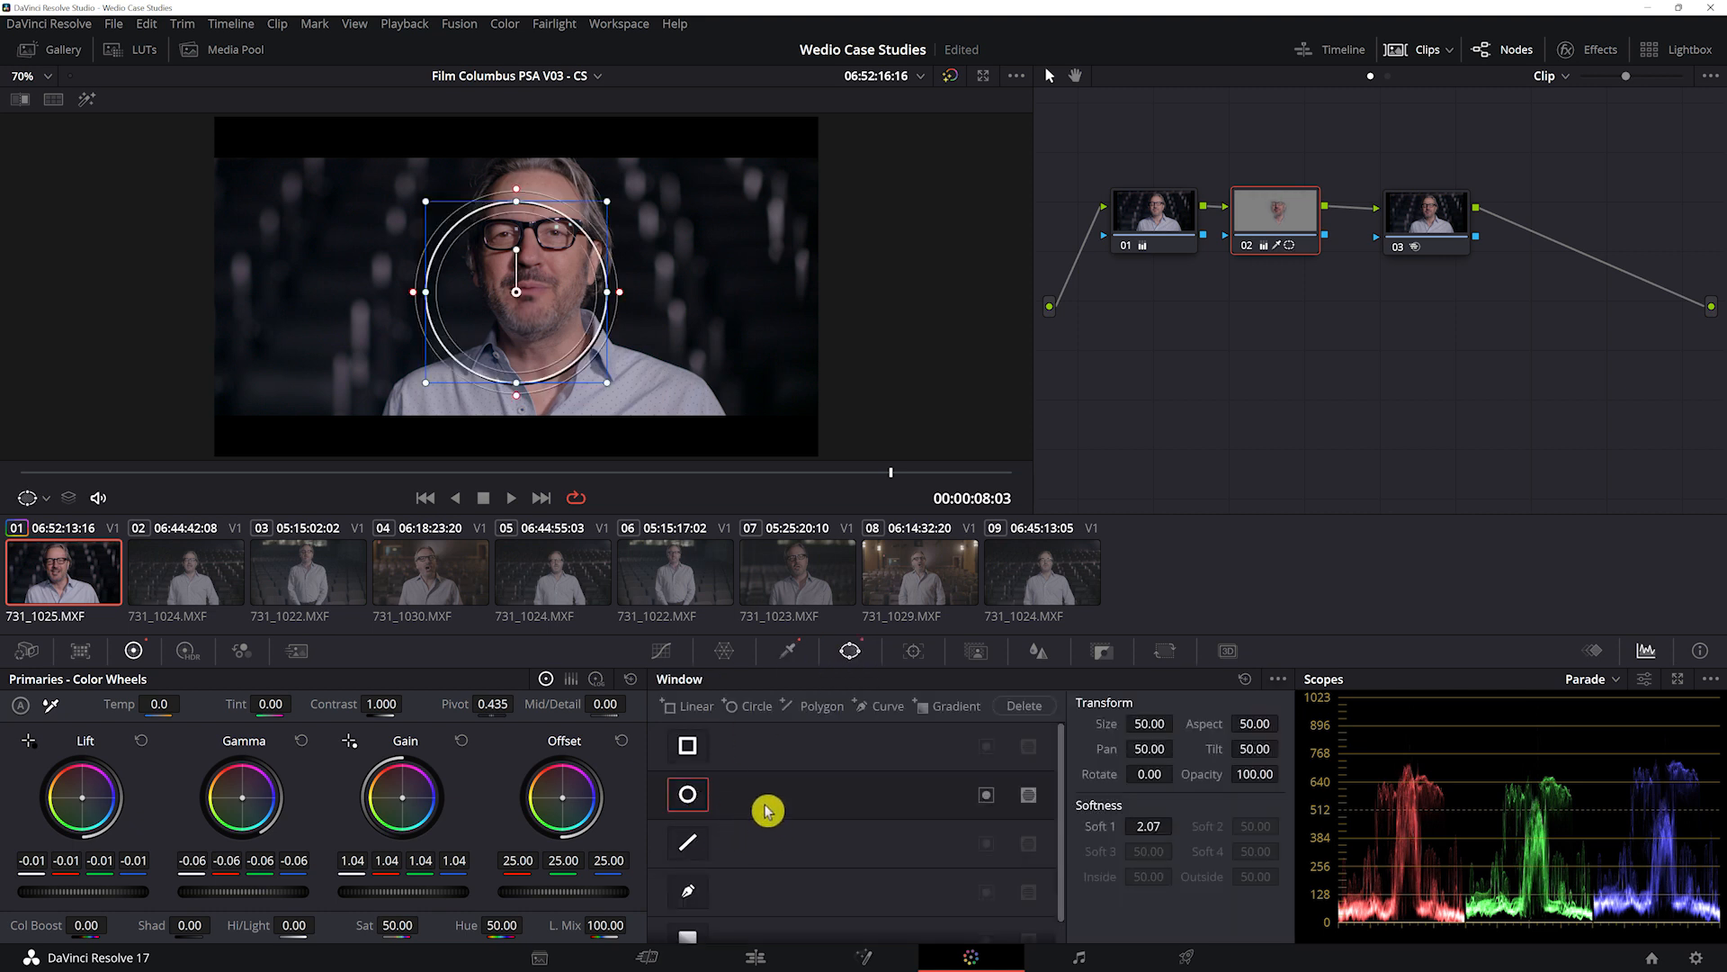
{"action": "left_click_drag", "start_coordinate": [525, 298], "coordinate": [552, 254]}
{"action": "left_click_drag", "start_coordinate": [544, 336], "coordinate": [541, 390]}
{"action": "left_click_drag", "start_coordinate": [534, 307], "coordinate": [533, 350]}
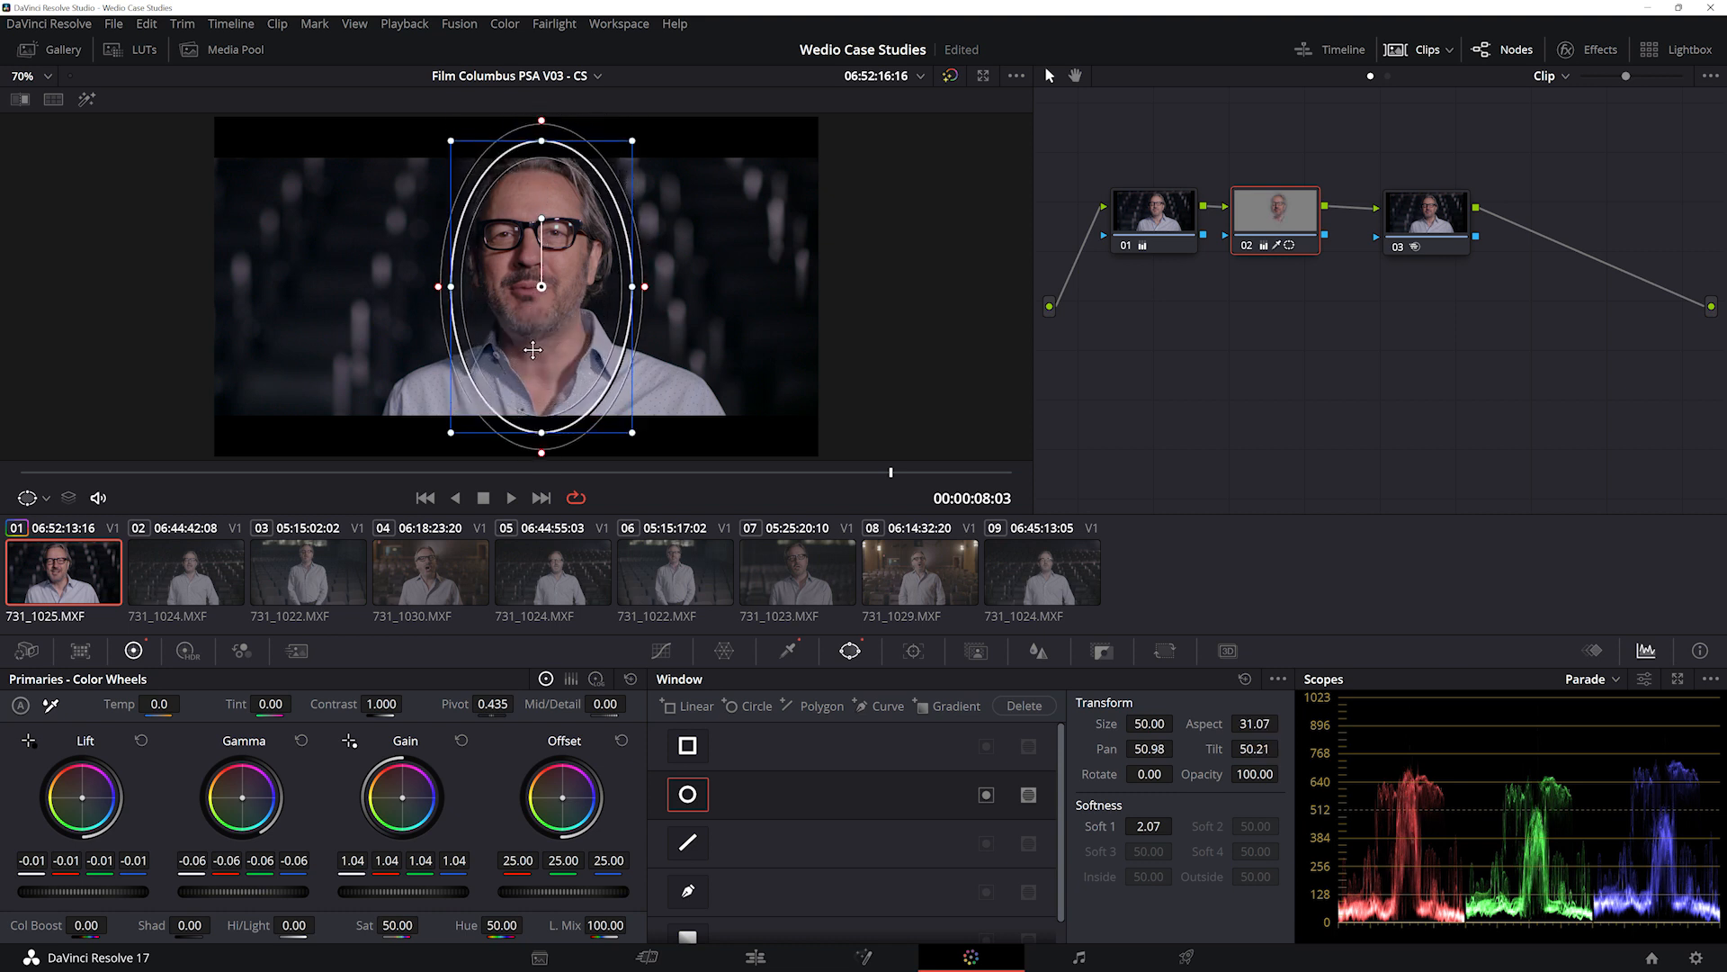
- Feather the face window to Soft 1 about 5.40 and shift it to Pan about 50.80 and Tilt about 51.12
{"action": "left_click", "coordinate": [987, 797]}
{"action": "left_click_drag", "start_coordinate": [658, 304], "coordinate": [662, 280]}
{"action": "left_click_drag", "start_coordinate": [560, 296], "coordinate": [558, 273]}
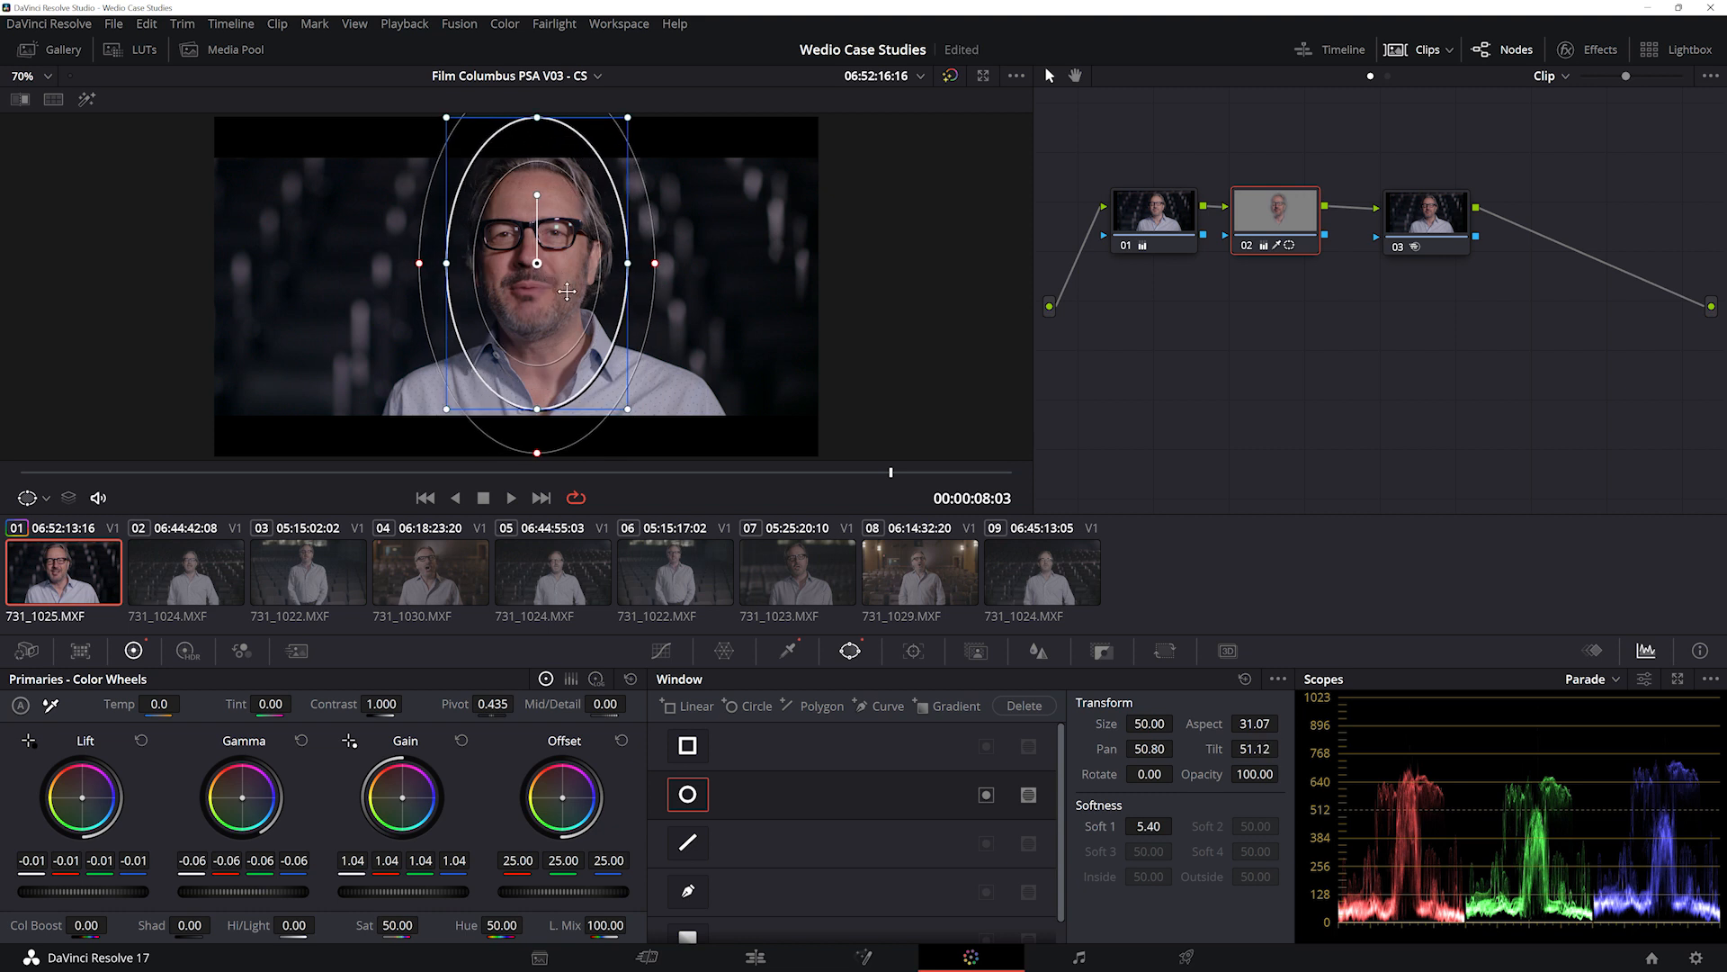
- Track the face window in reverse from the current frame to the start of the clip
{"action": "left_click", "coordinate": [907, 662]}
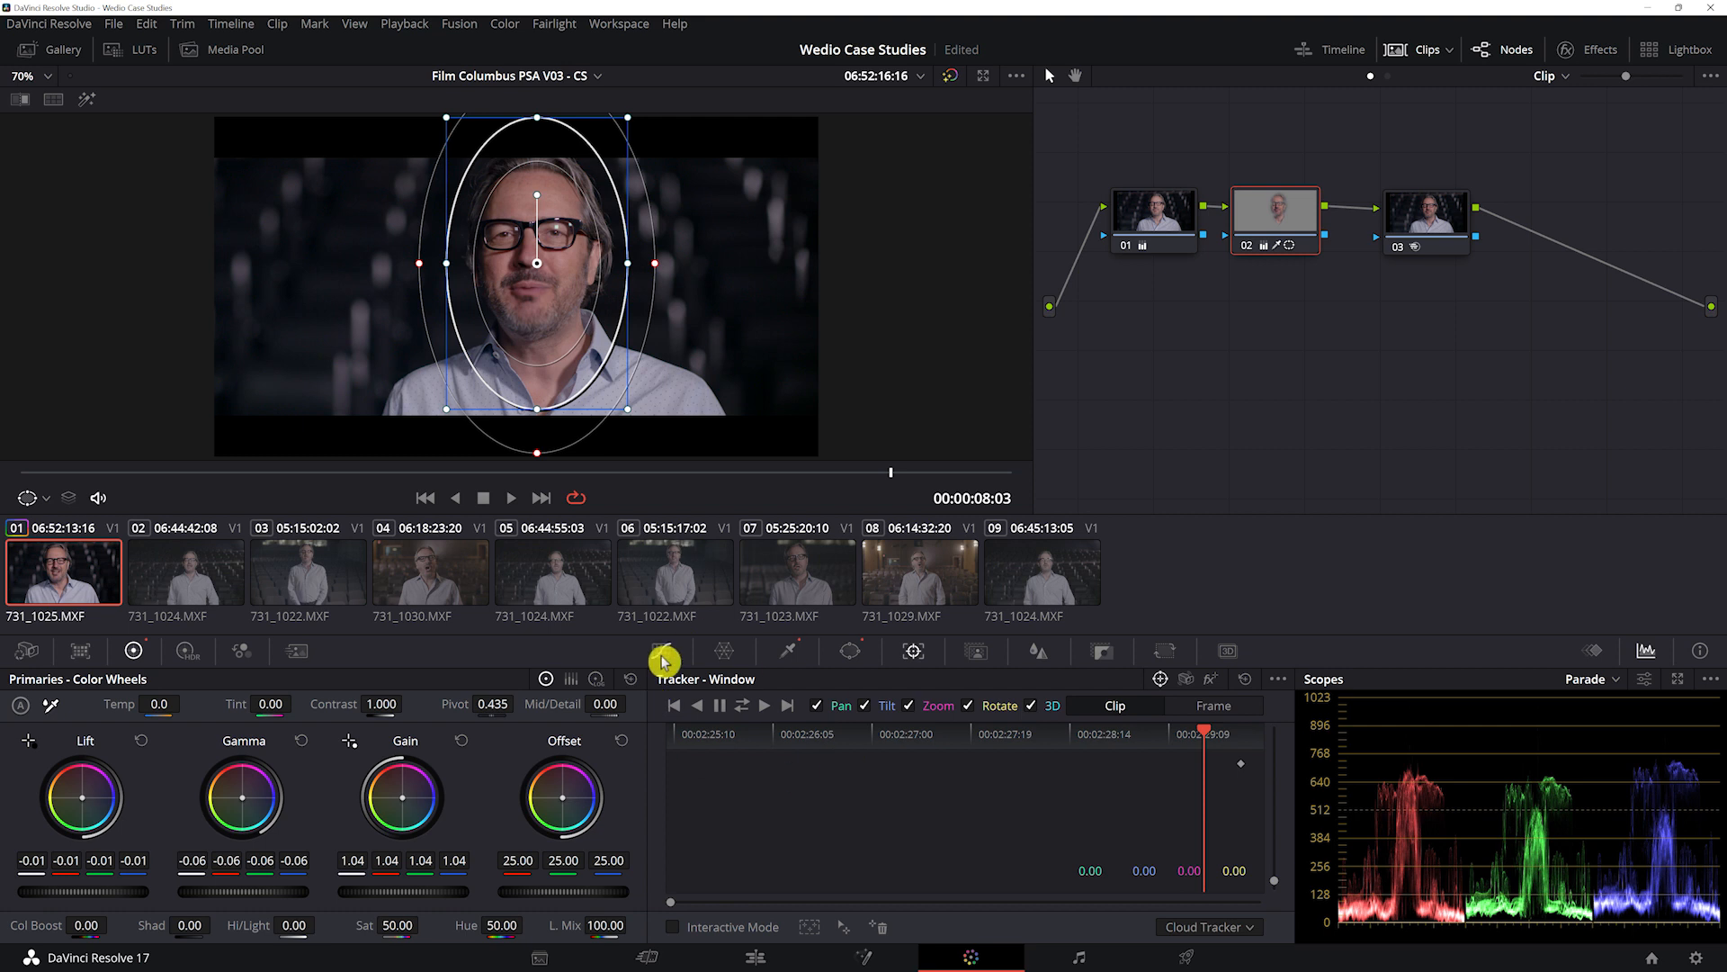
{"action": "left_click", "coordinate": [703, 710]}
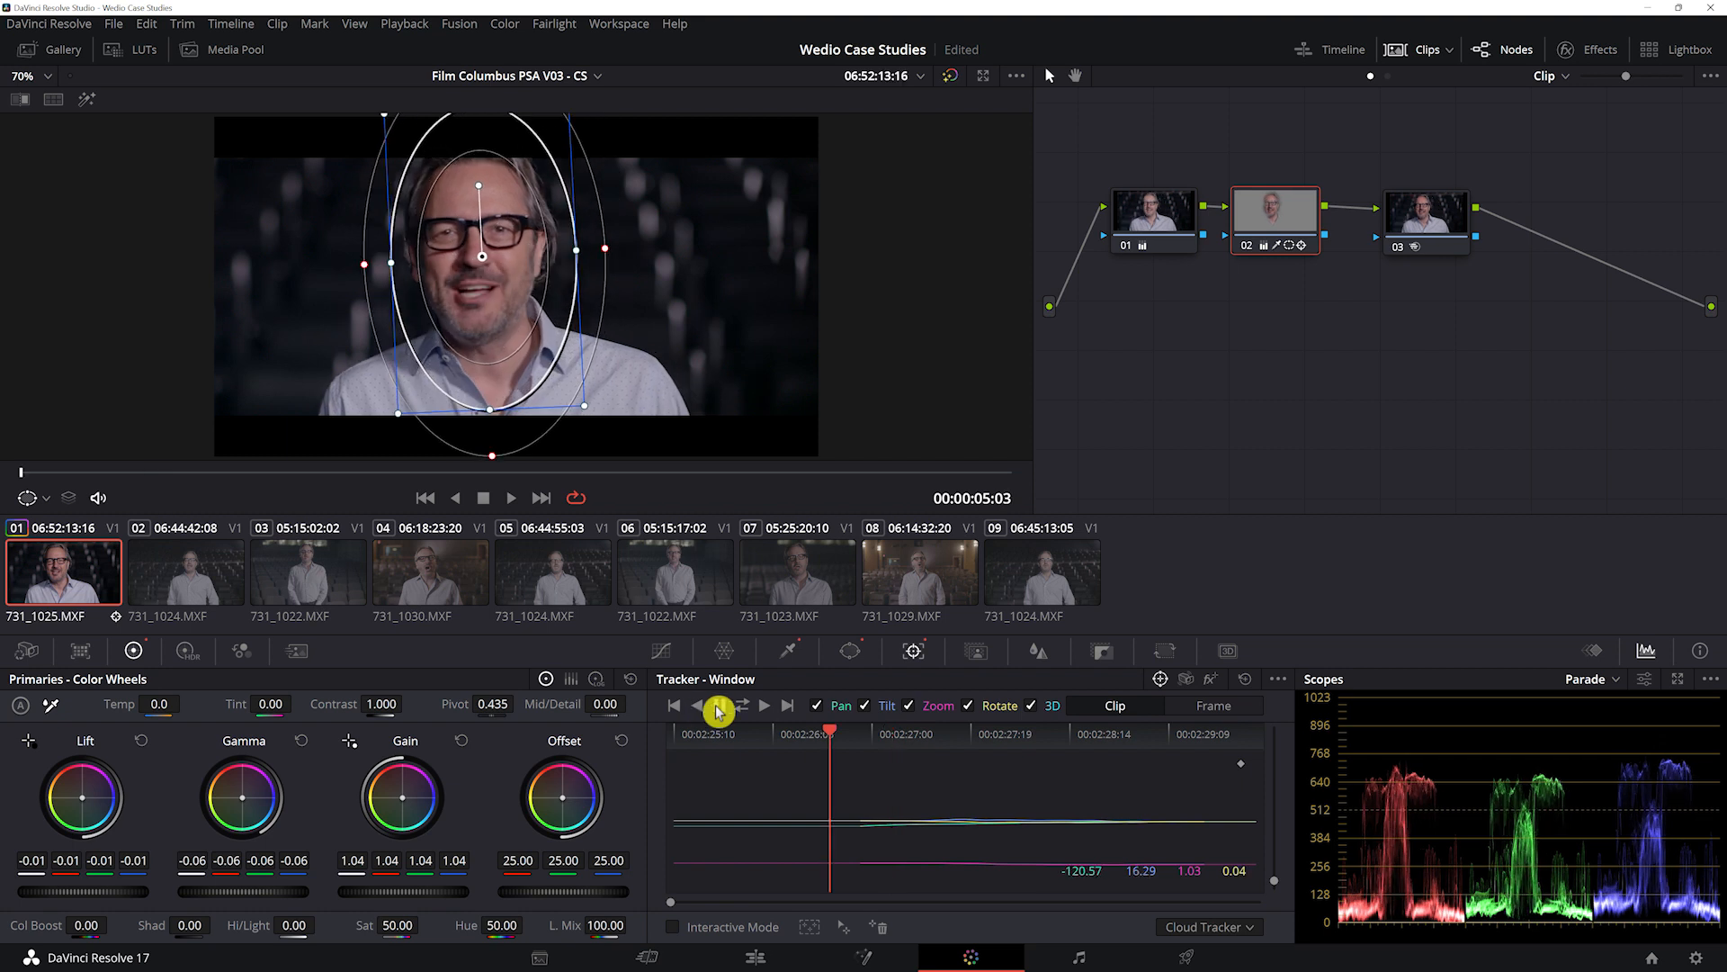
{"action": "left_click", "coordinate": [700, 711]}
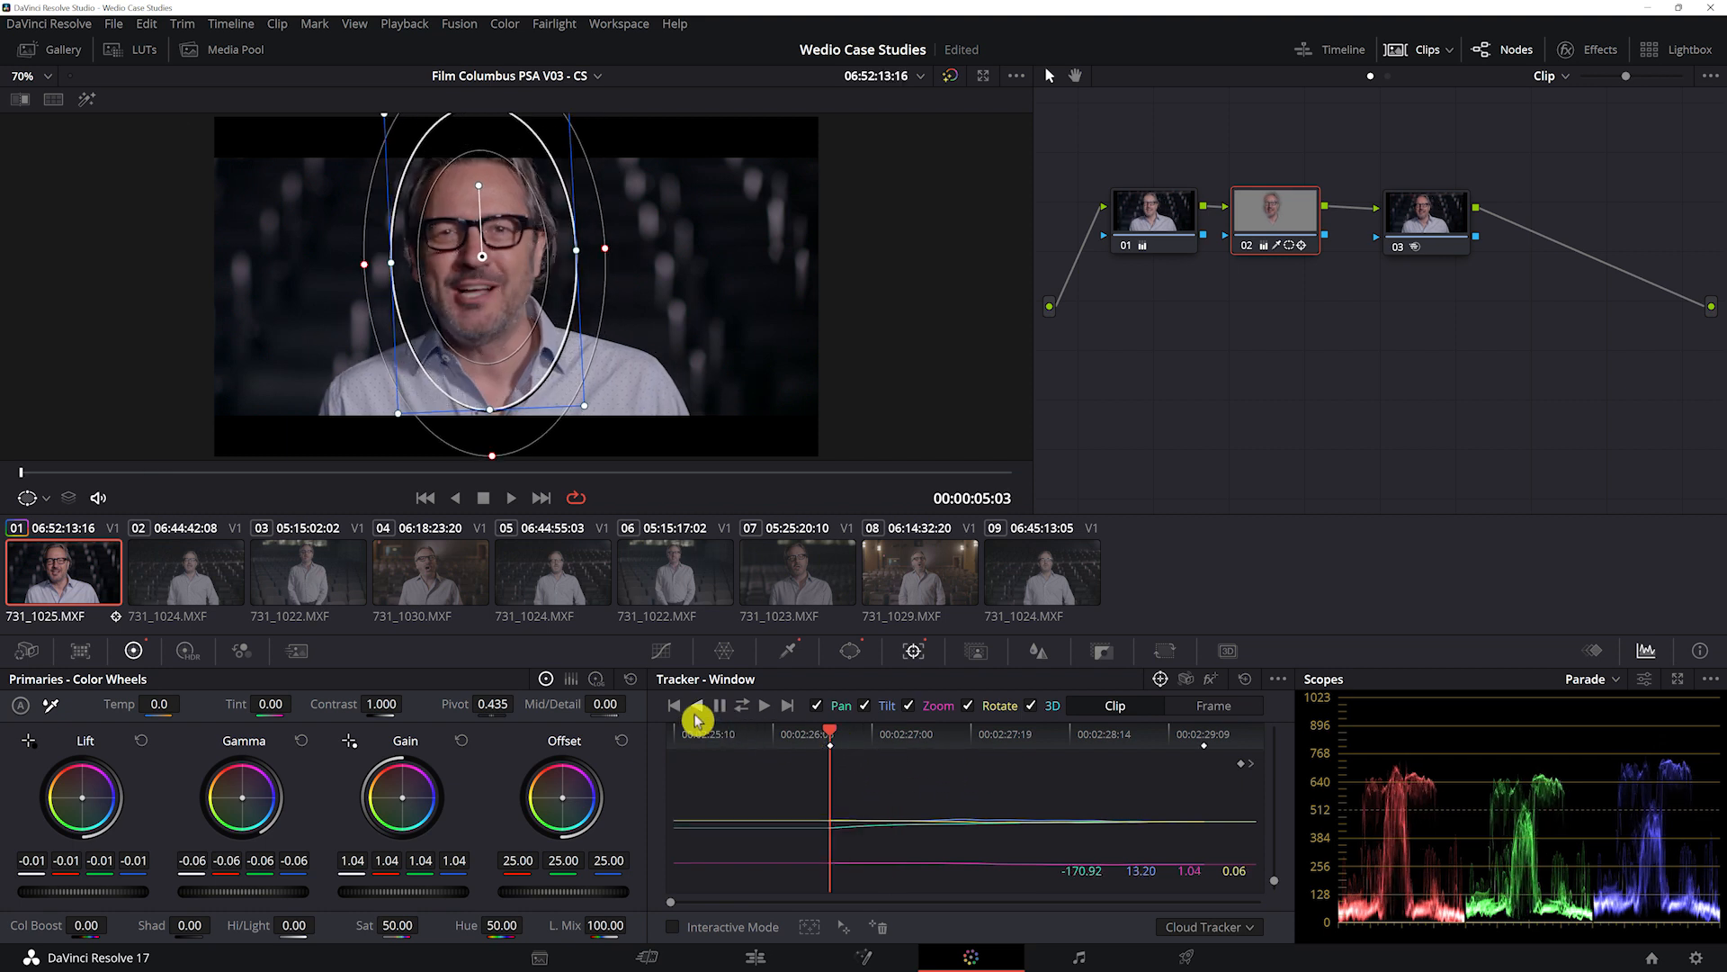
{"action": "left_click", "coordinate": [702, 713]}
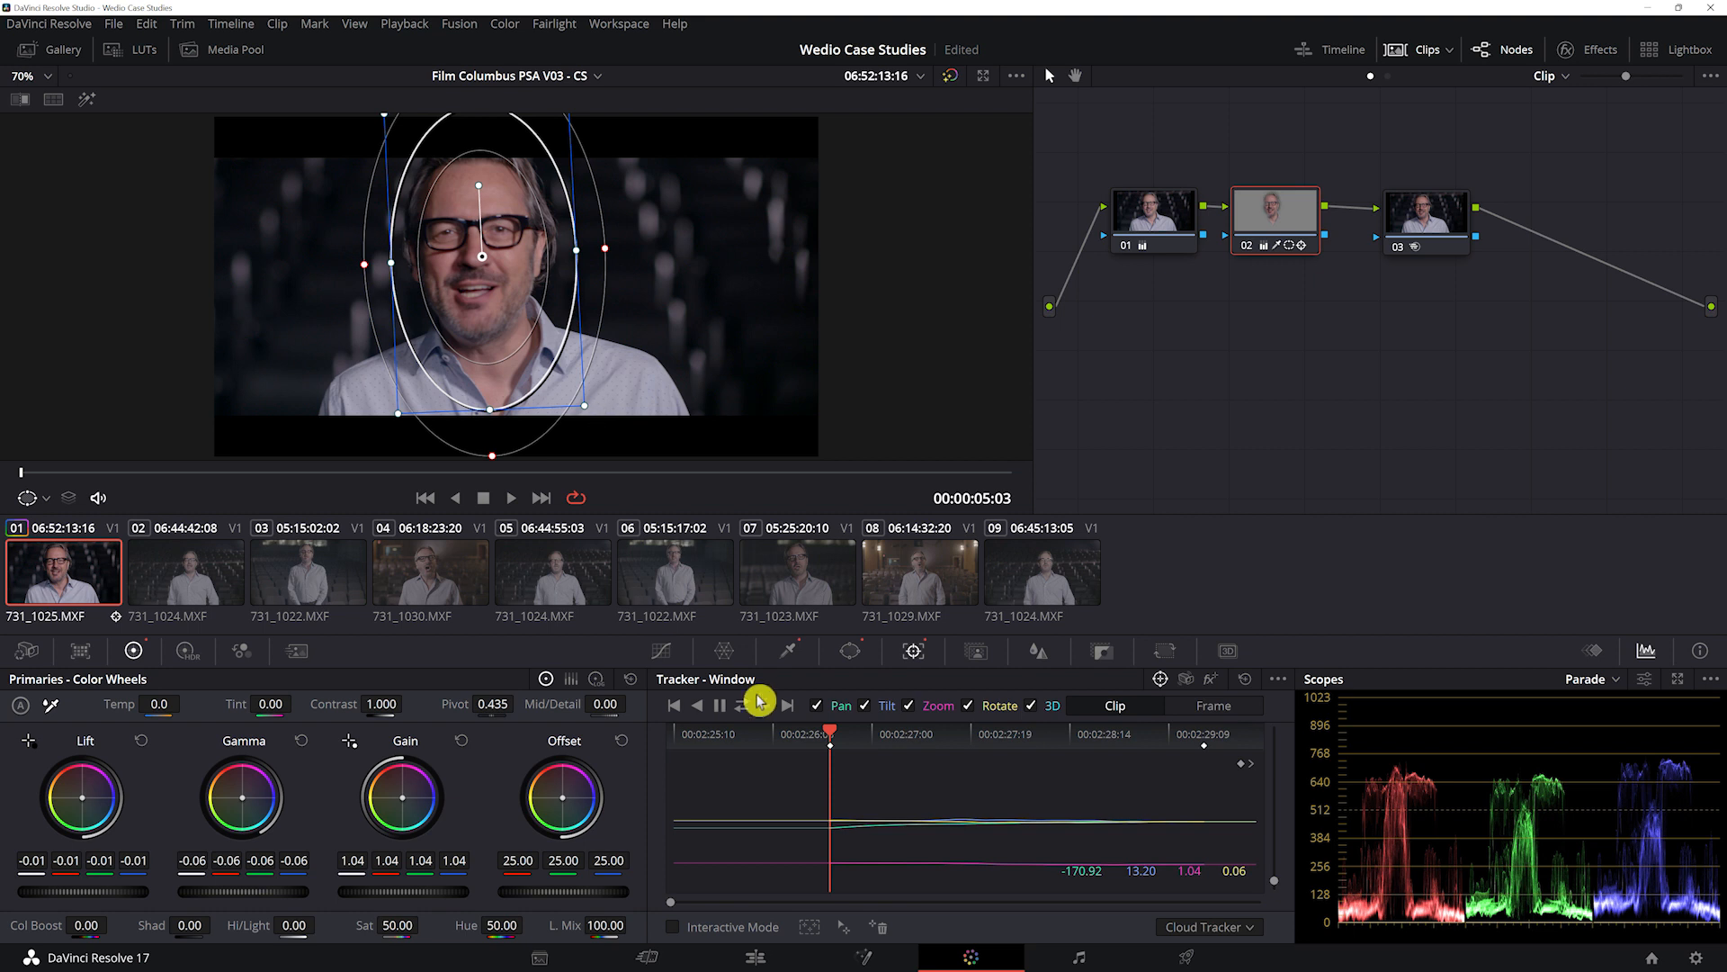
{"action": "mouse_move", "coordinate": [837, 736]}
{"action": "left_mouse_down"}
{"action": "mouse_move", "coordinate": [719, 725]}
{"action": "mouse_move", "coordinate": [837, 740]}
{"action": "left_mouse_up"}
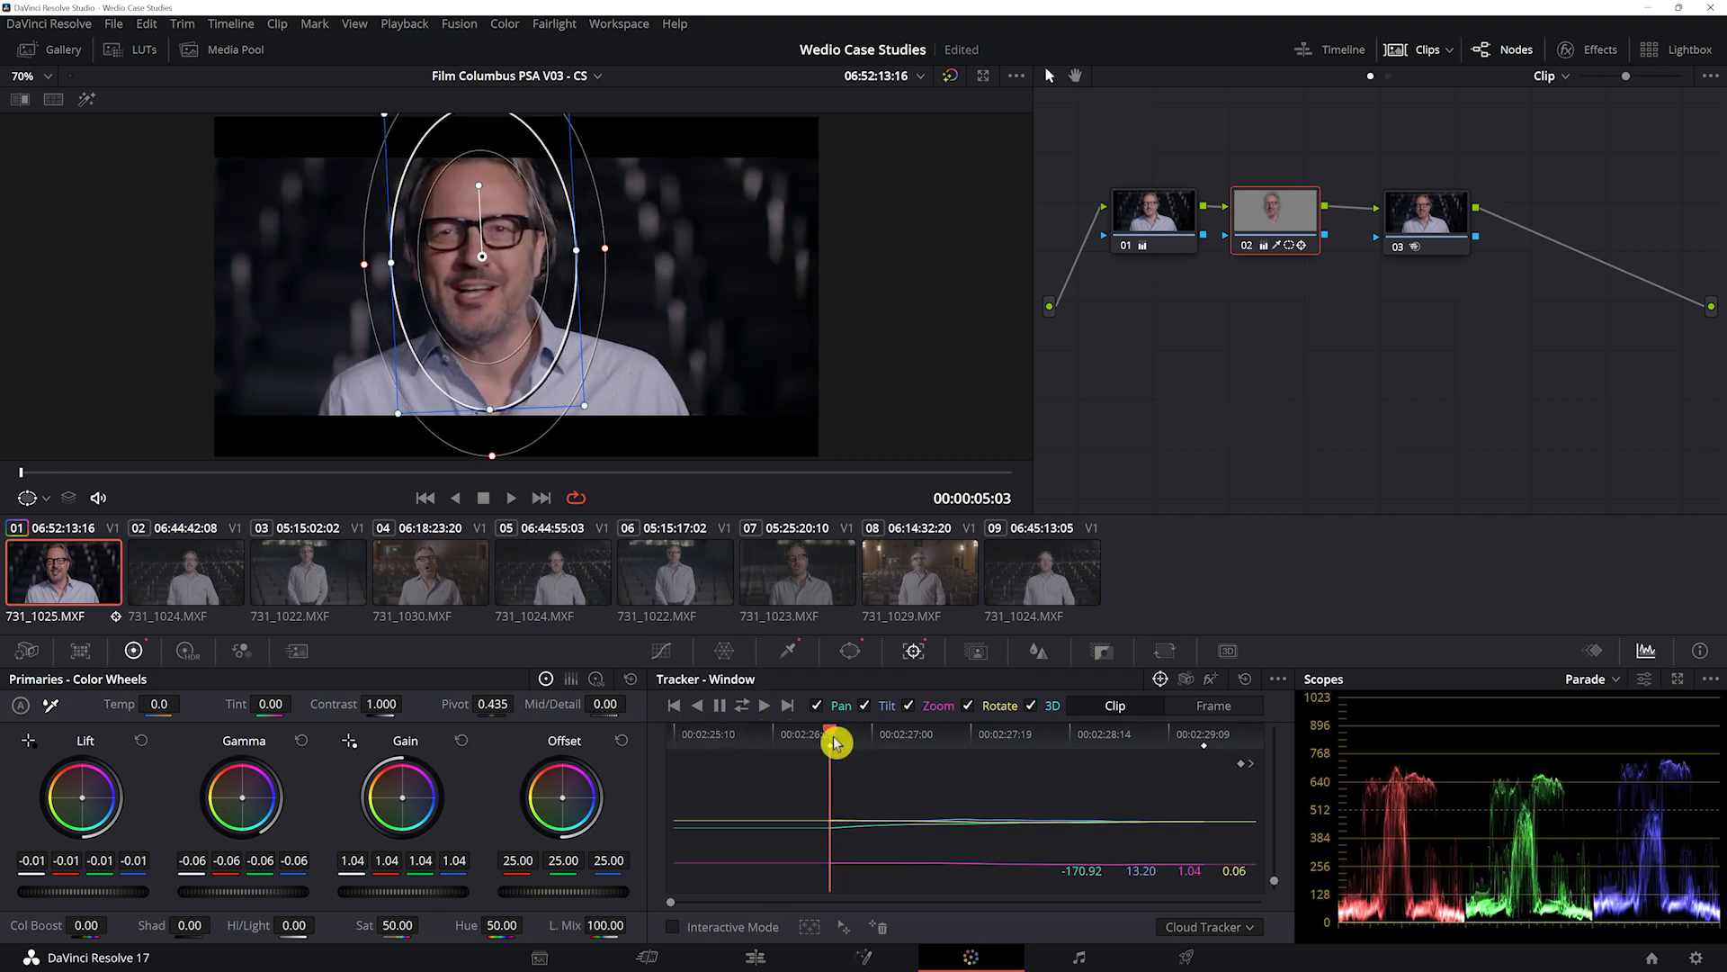
- Switch the tracker to Frame mode and keyframe the window's position over the face on several frames near the clip's opening
{"action": "left_click", "coordinate": [1230, 707]}
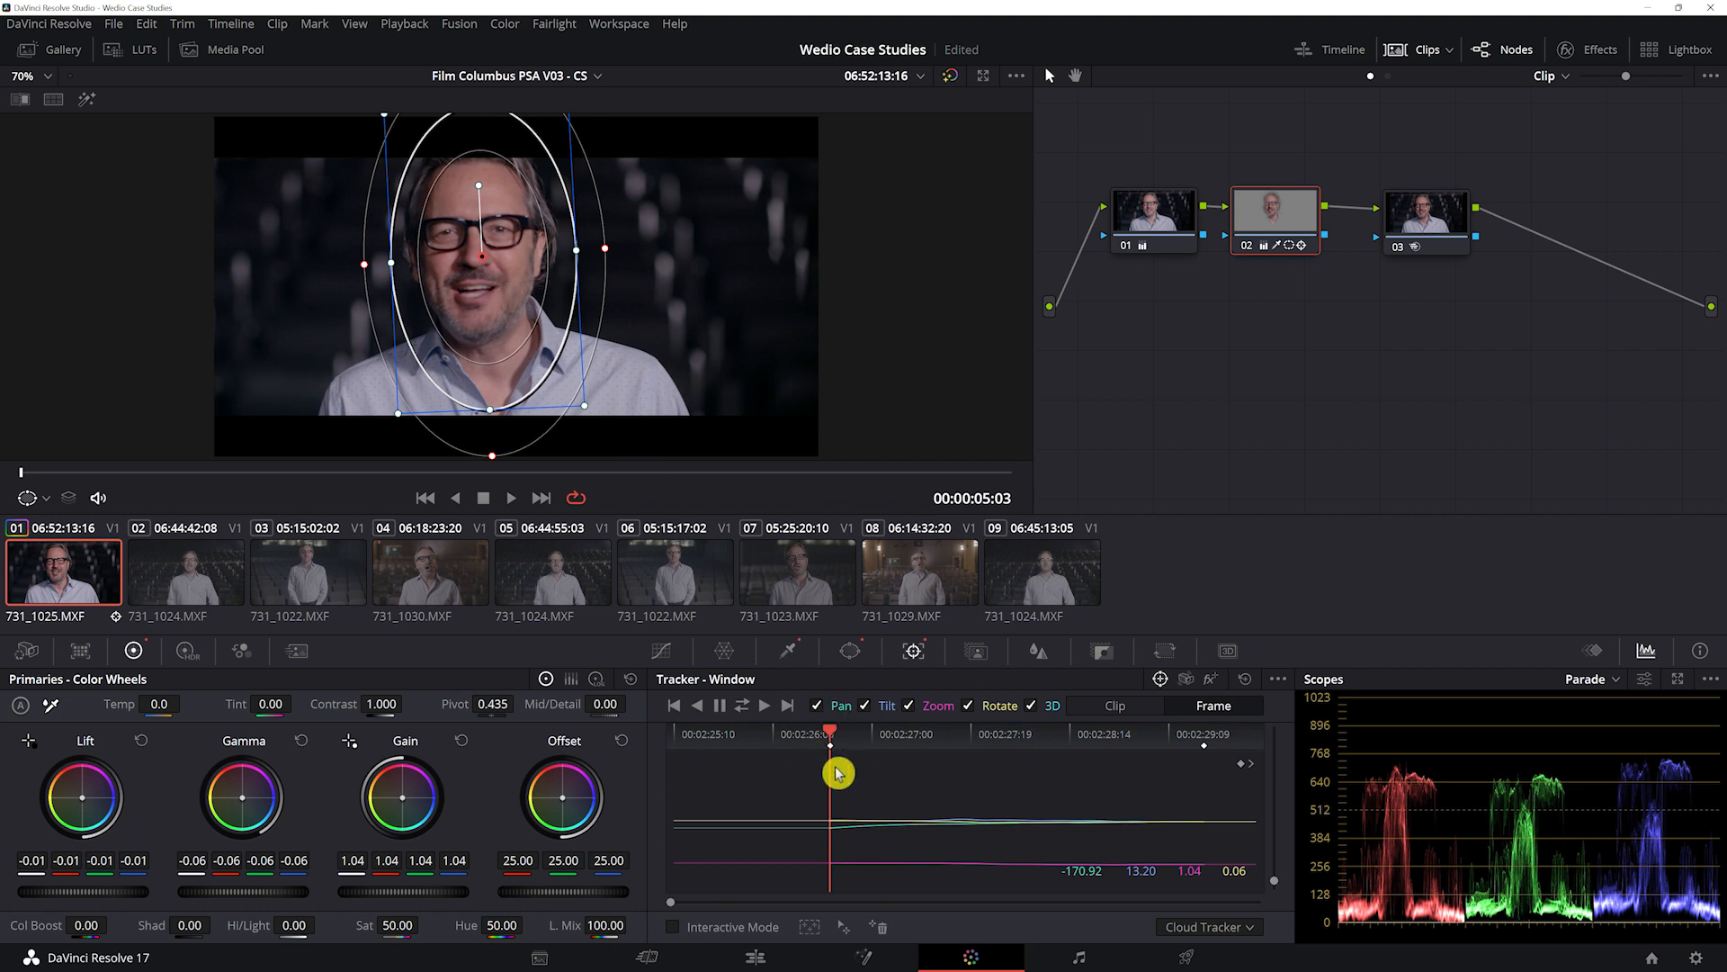
{"action": "left_click_drag", "start_coordinate": [833, 739], "coordinate": [736, 740]}
{"action": "left_click_drag", "start_coordinate": [483, 261], "coordinate": [501, 252]}
{"action": "left_click", "coordinate": [731, 711]}
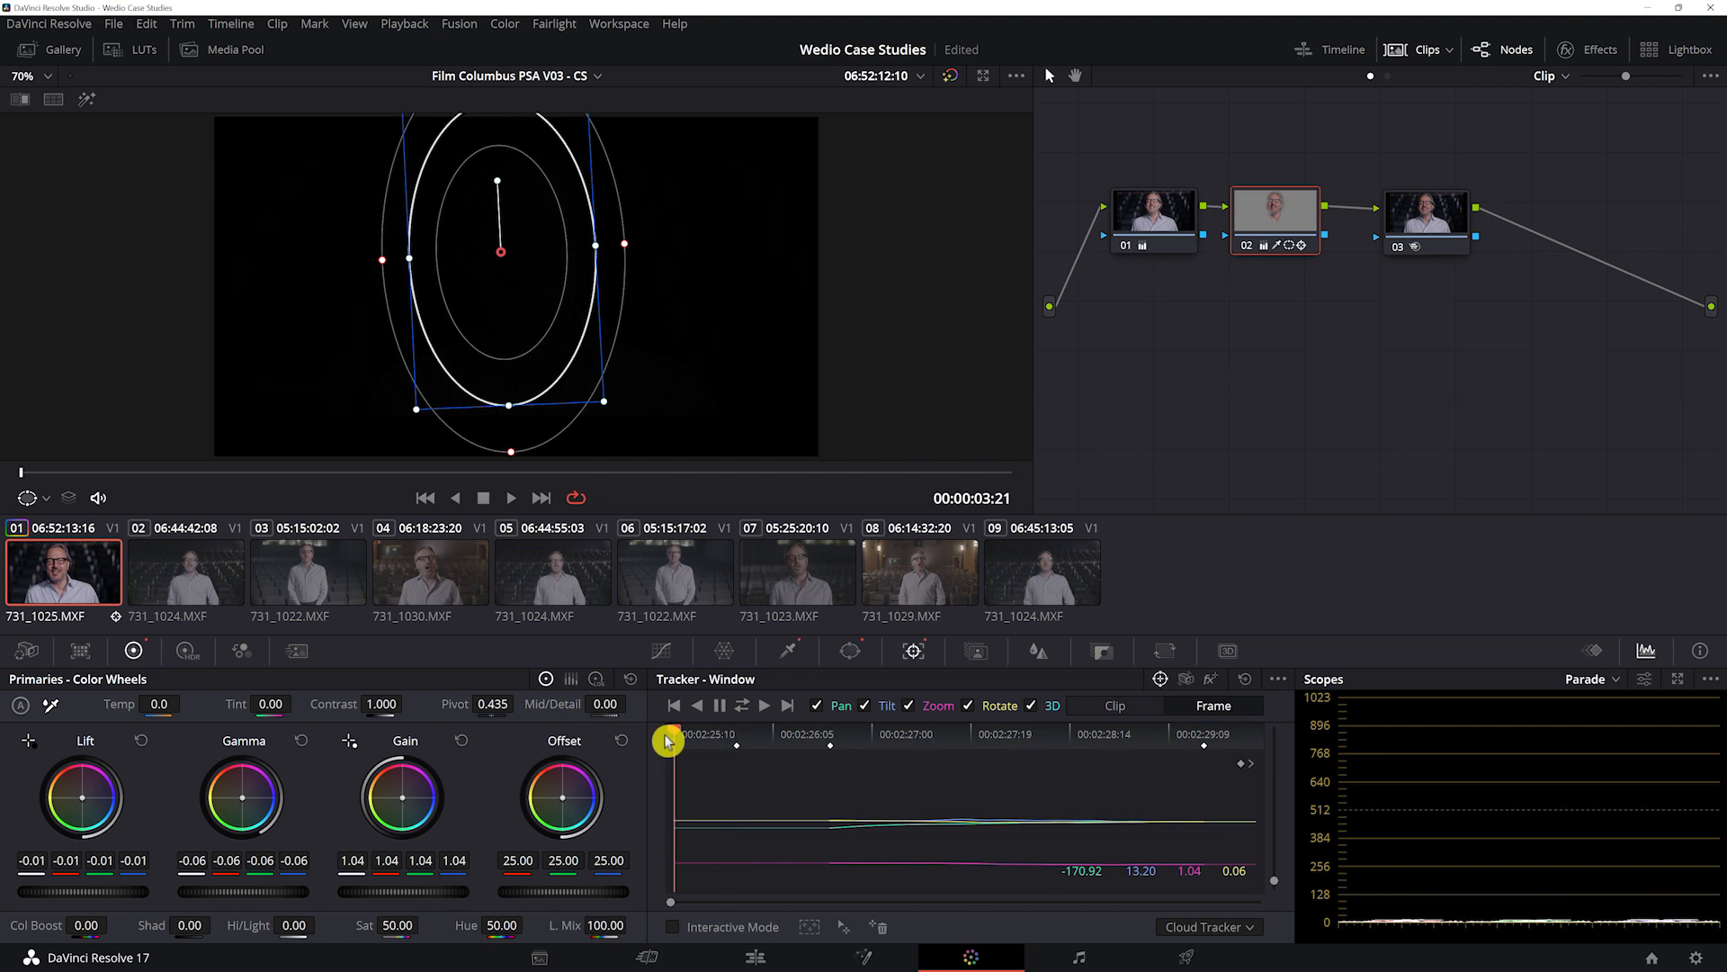
{"action": "left_click_drag", "start_coordinate": [527, 301], "coordinate": [552, 300]}
{"action": "left_click_drag", "start_coordinate": [679, 733], "coordinate": [783, 734]}
{"action": "left_click_drag", "start_coordinate": [508, 287], "coordinate": [496, 287]}
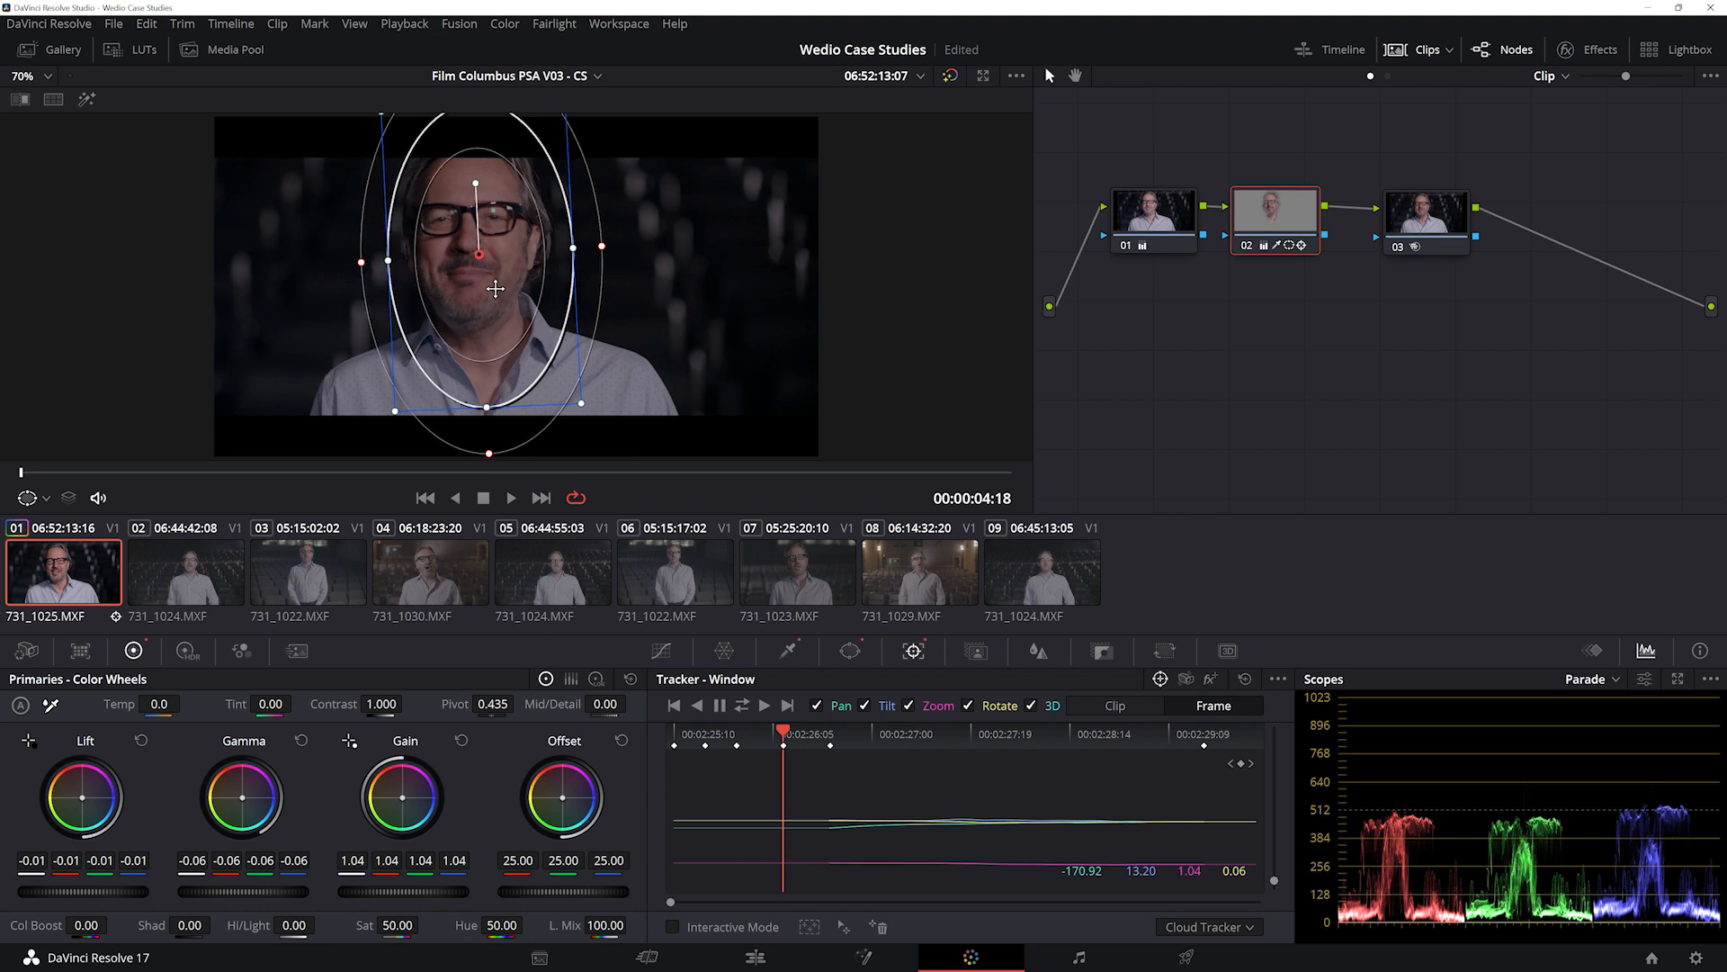
{"action": "left_click", "coordinate": [731, 701]}
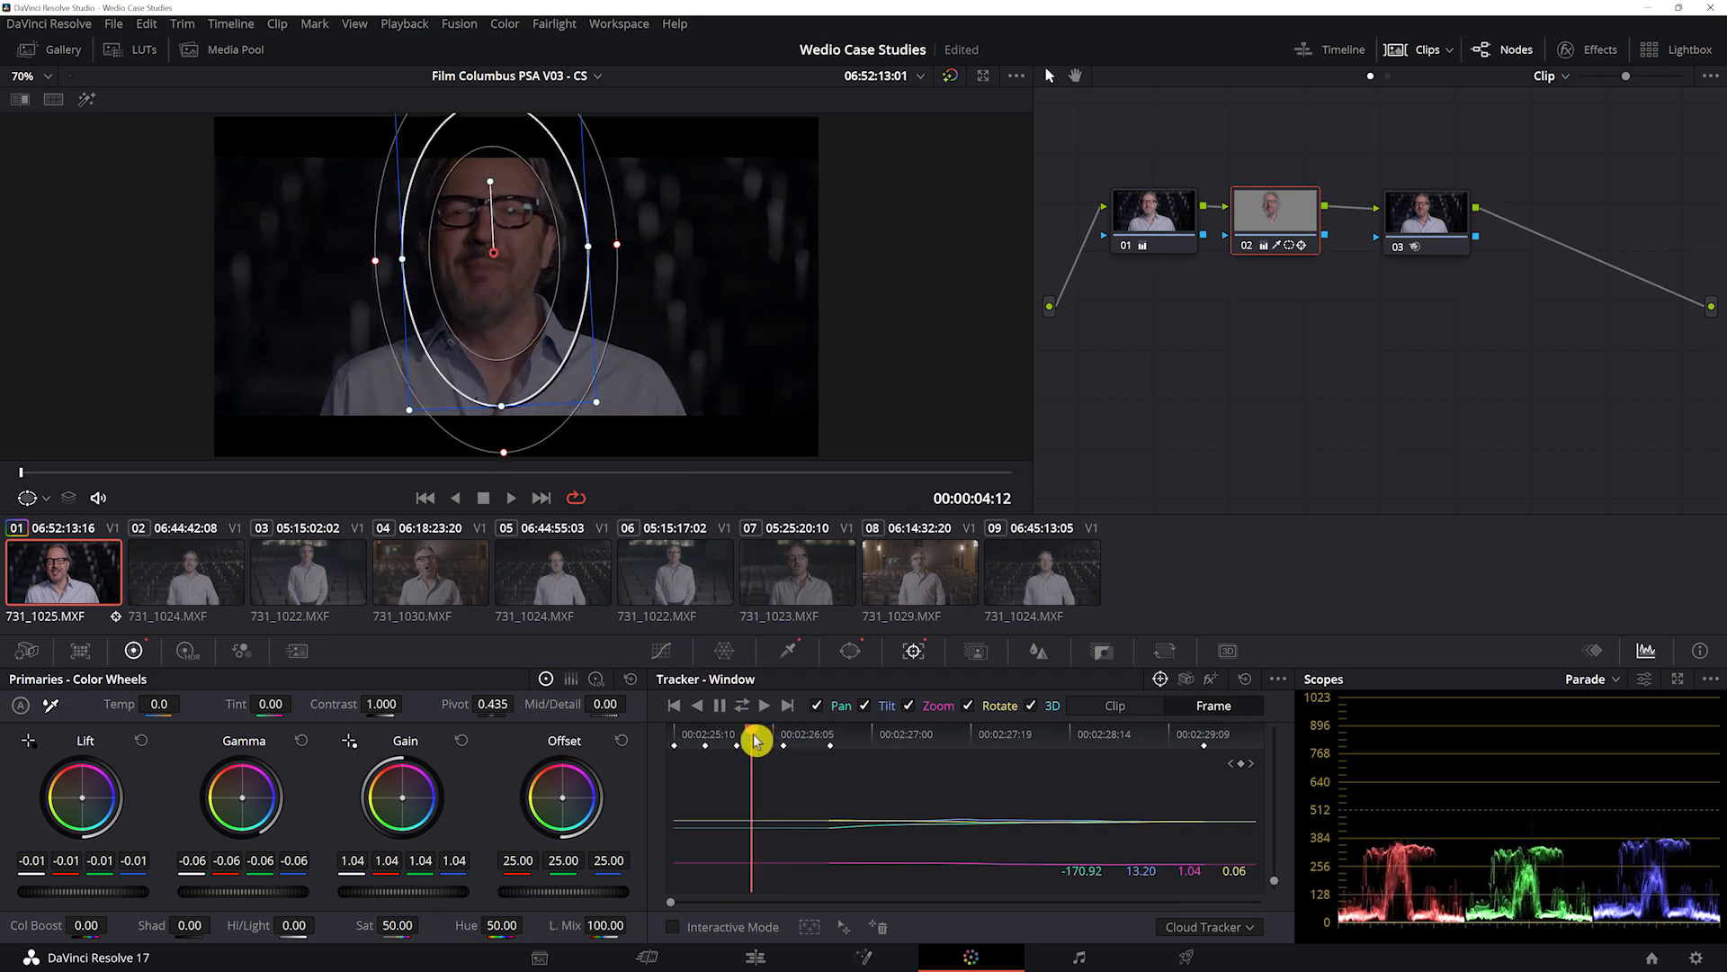
- Review the corrected window movement in playback and return the tracker to Clip mode
{"action": "left_click_drag", "start_coordinate": [790, 740], "coordinate": [843, 742]}
{"action": "key", "text": "space"}
{"action": "key", "text": "space"}
{"action": "left_click", "coordinate": [1138, 706]}
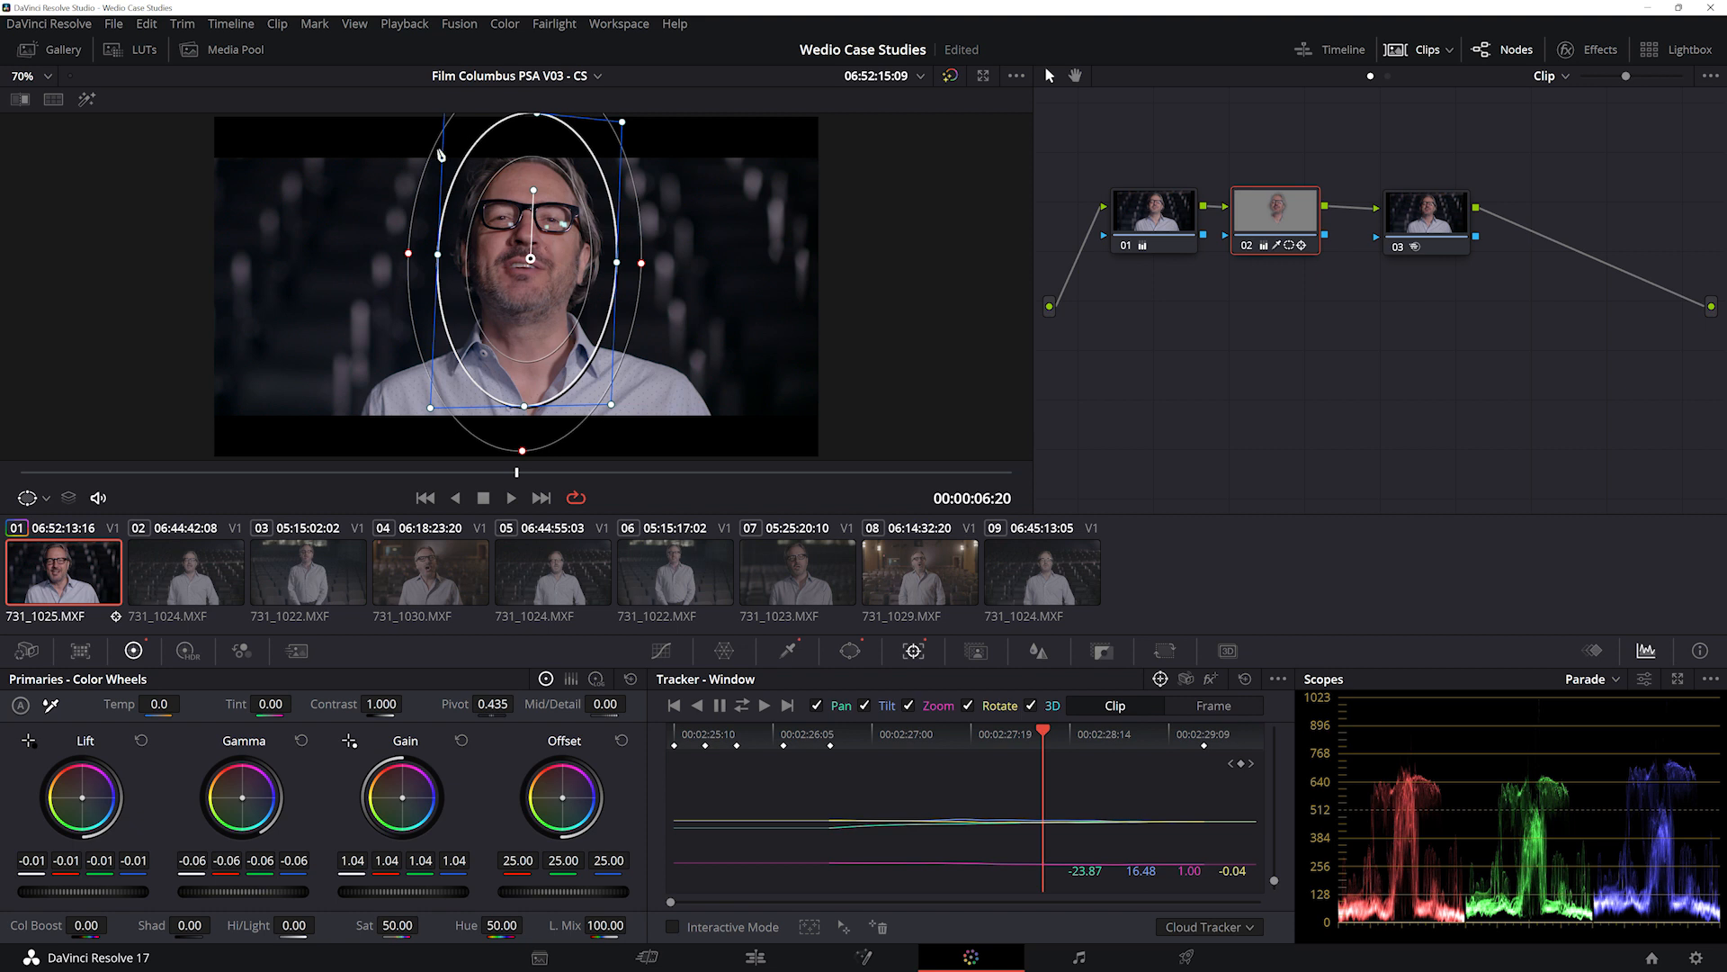
- Inspect the windowed skin selection in highlight view, and play the clip to check that the window follows the face
{"action": "left_click", "coordinate": [87, 99]}
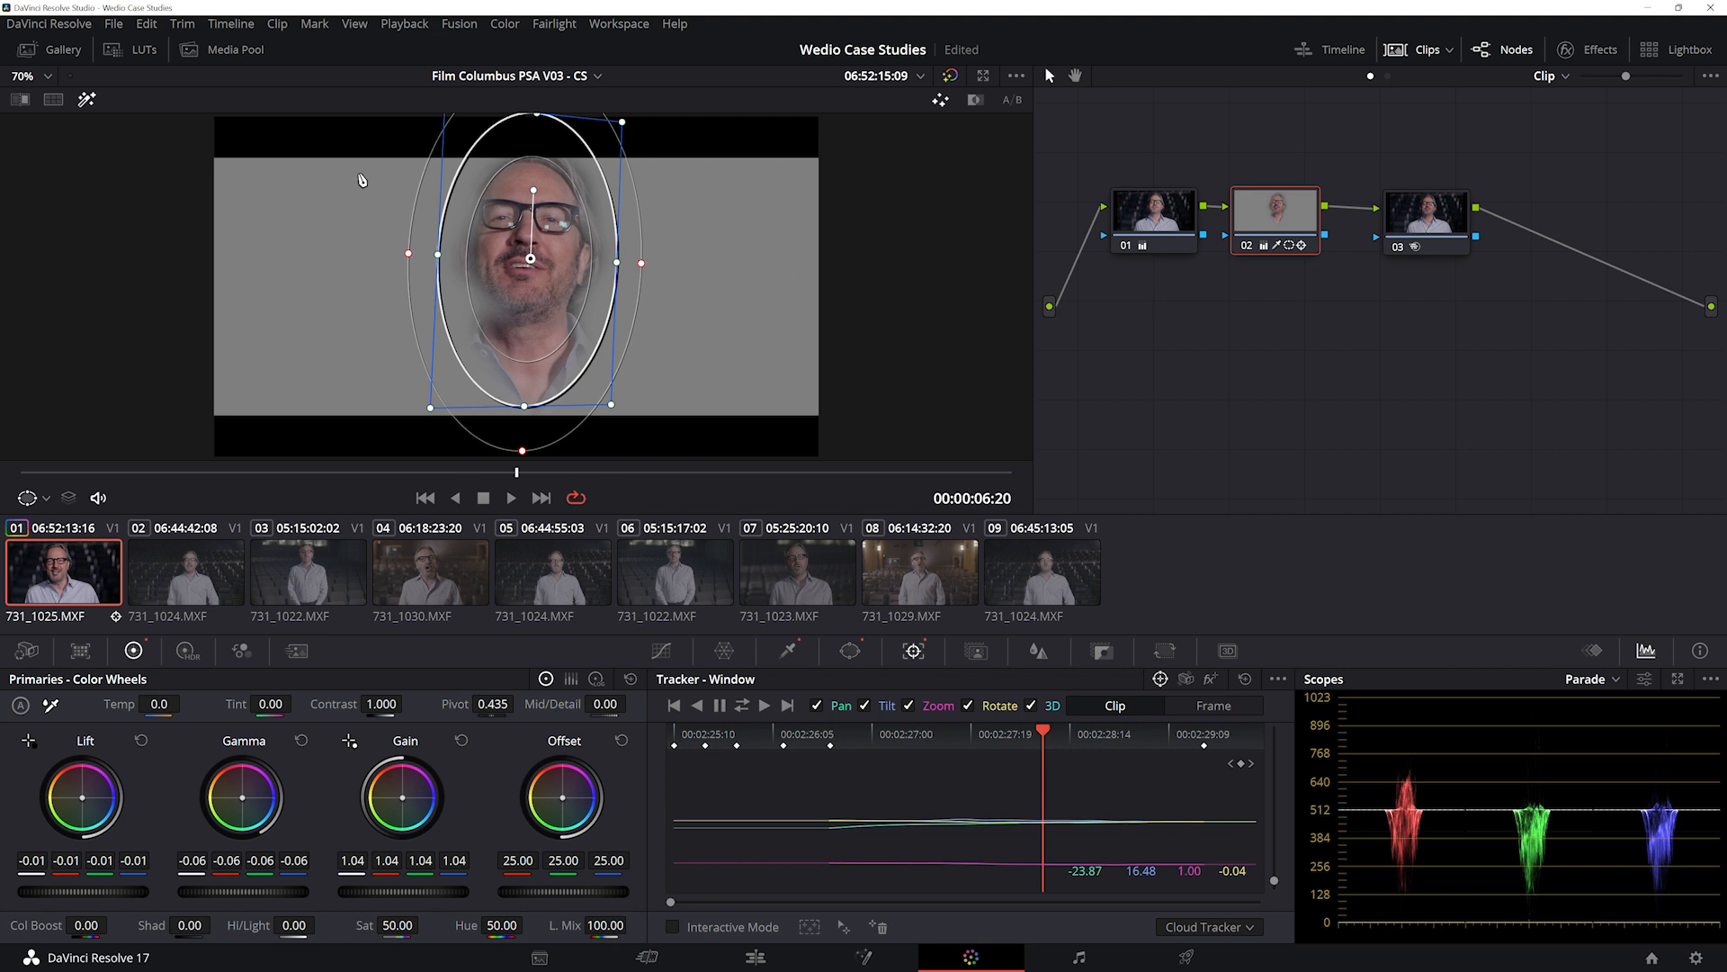
{"action": "left_click", "coordinate": [87, 99]}
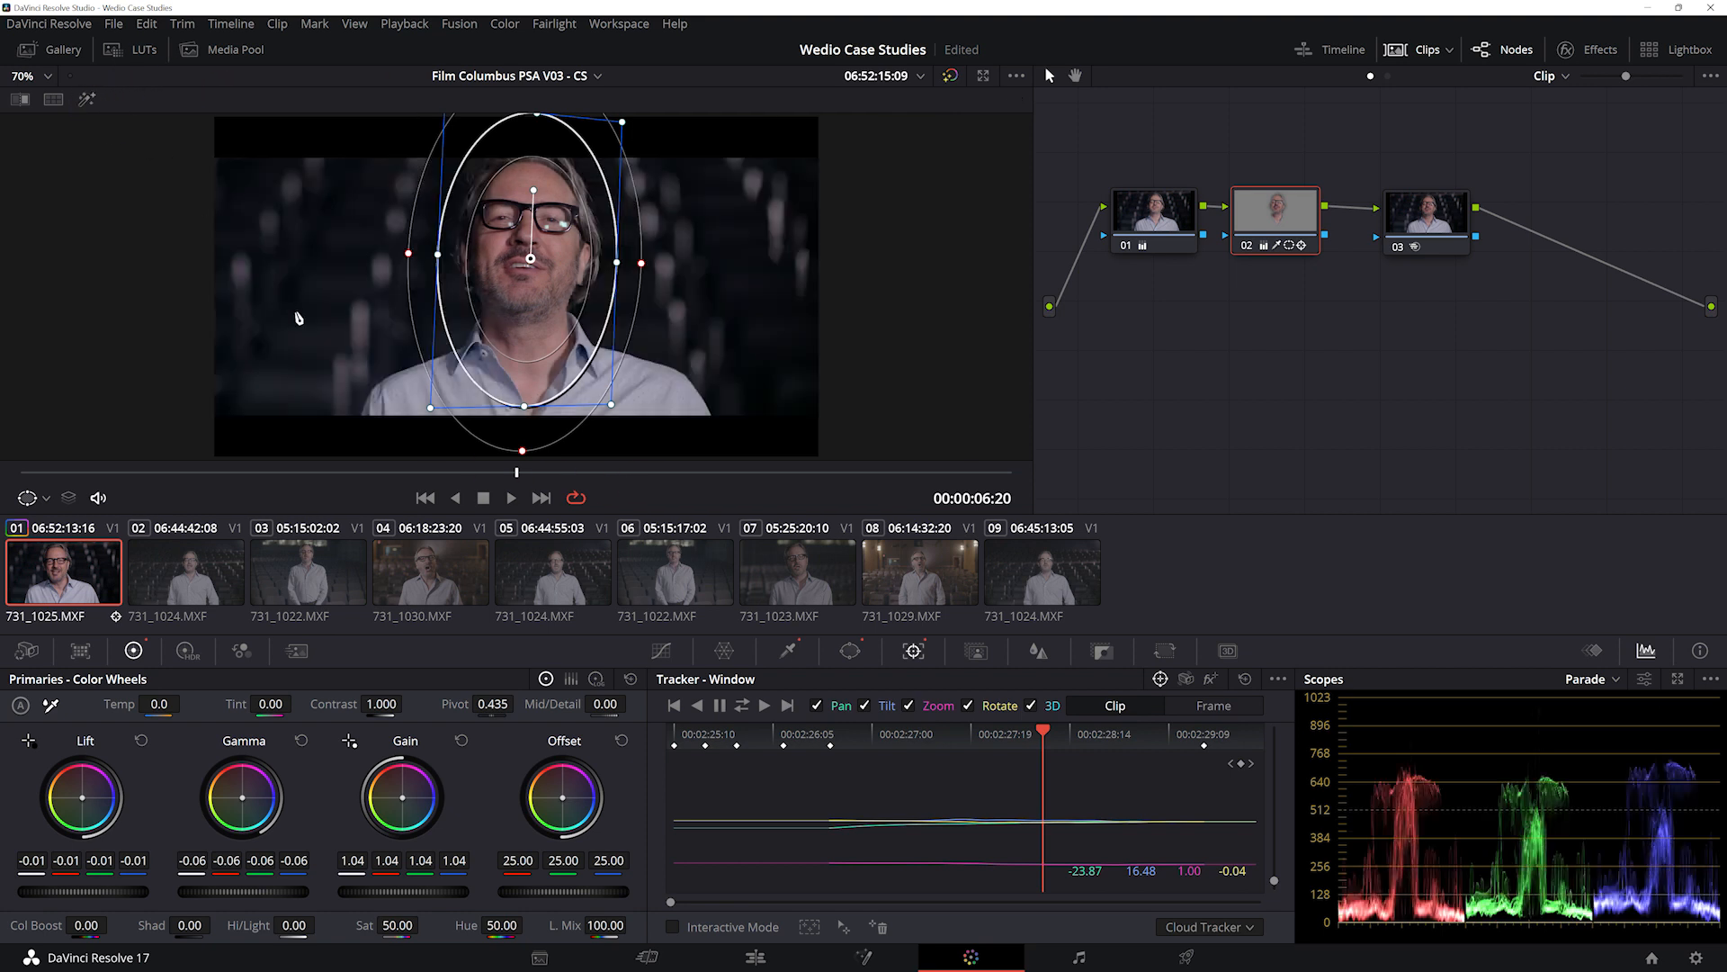
{"action": "key", "text": "space"}
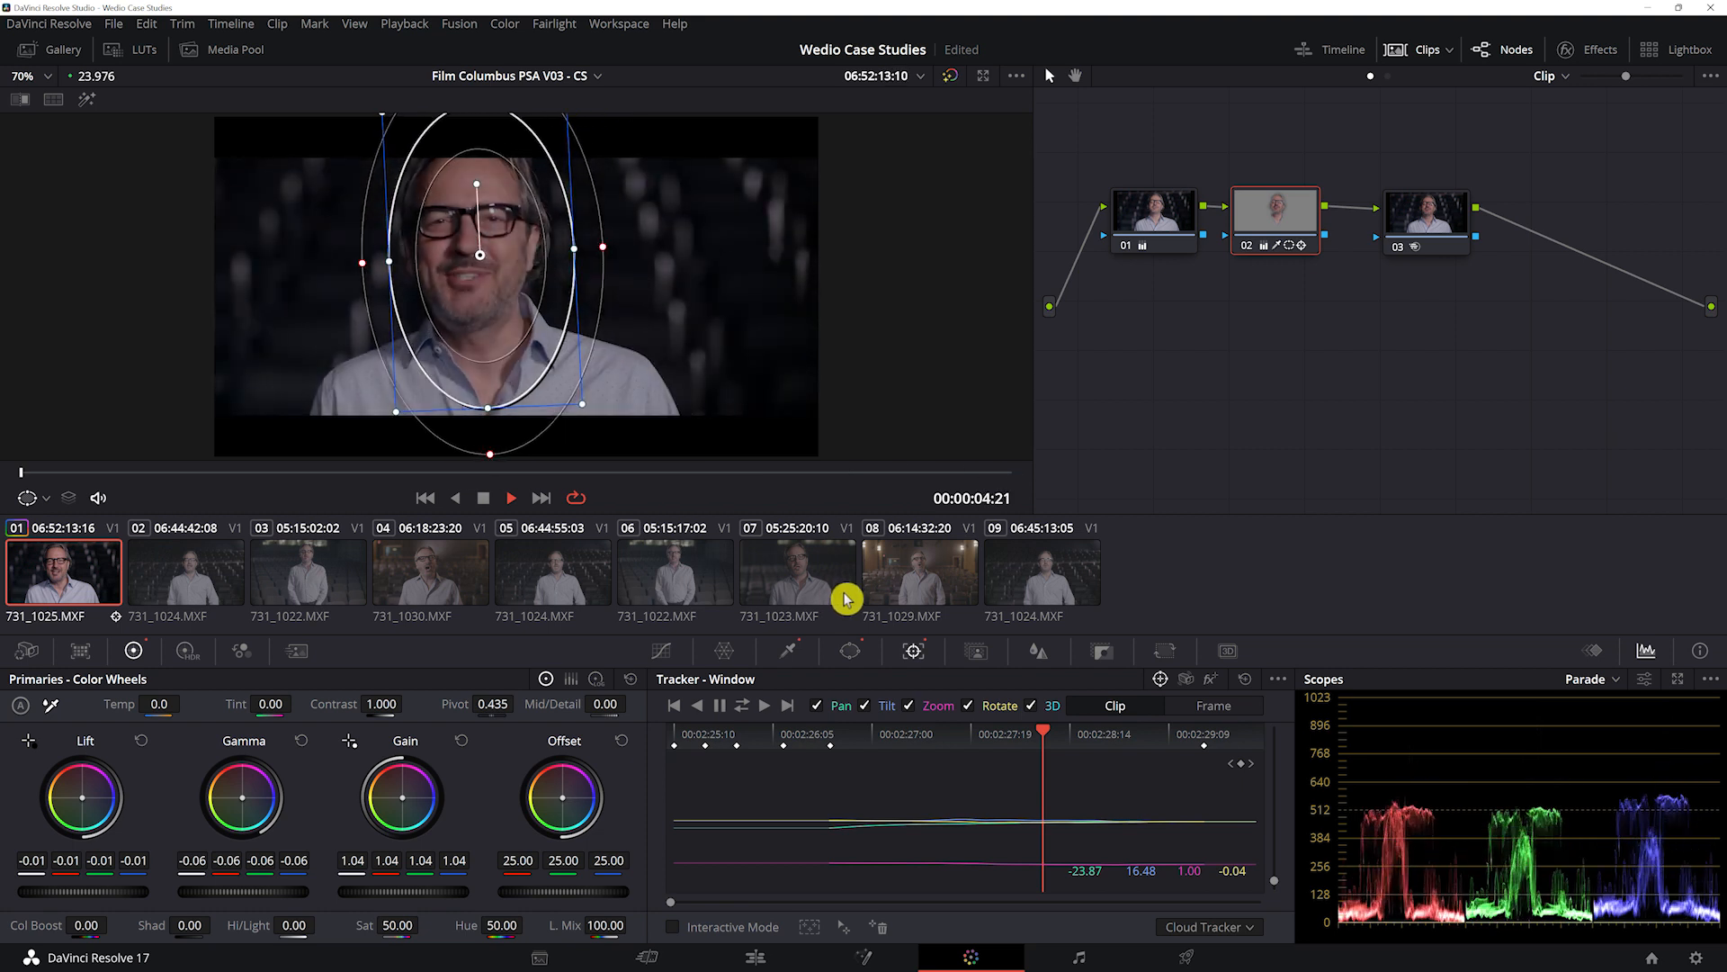
{"action": "key", "text": "space"}
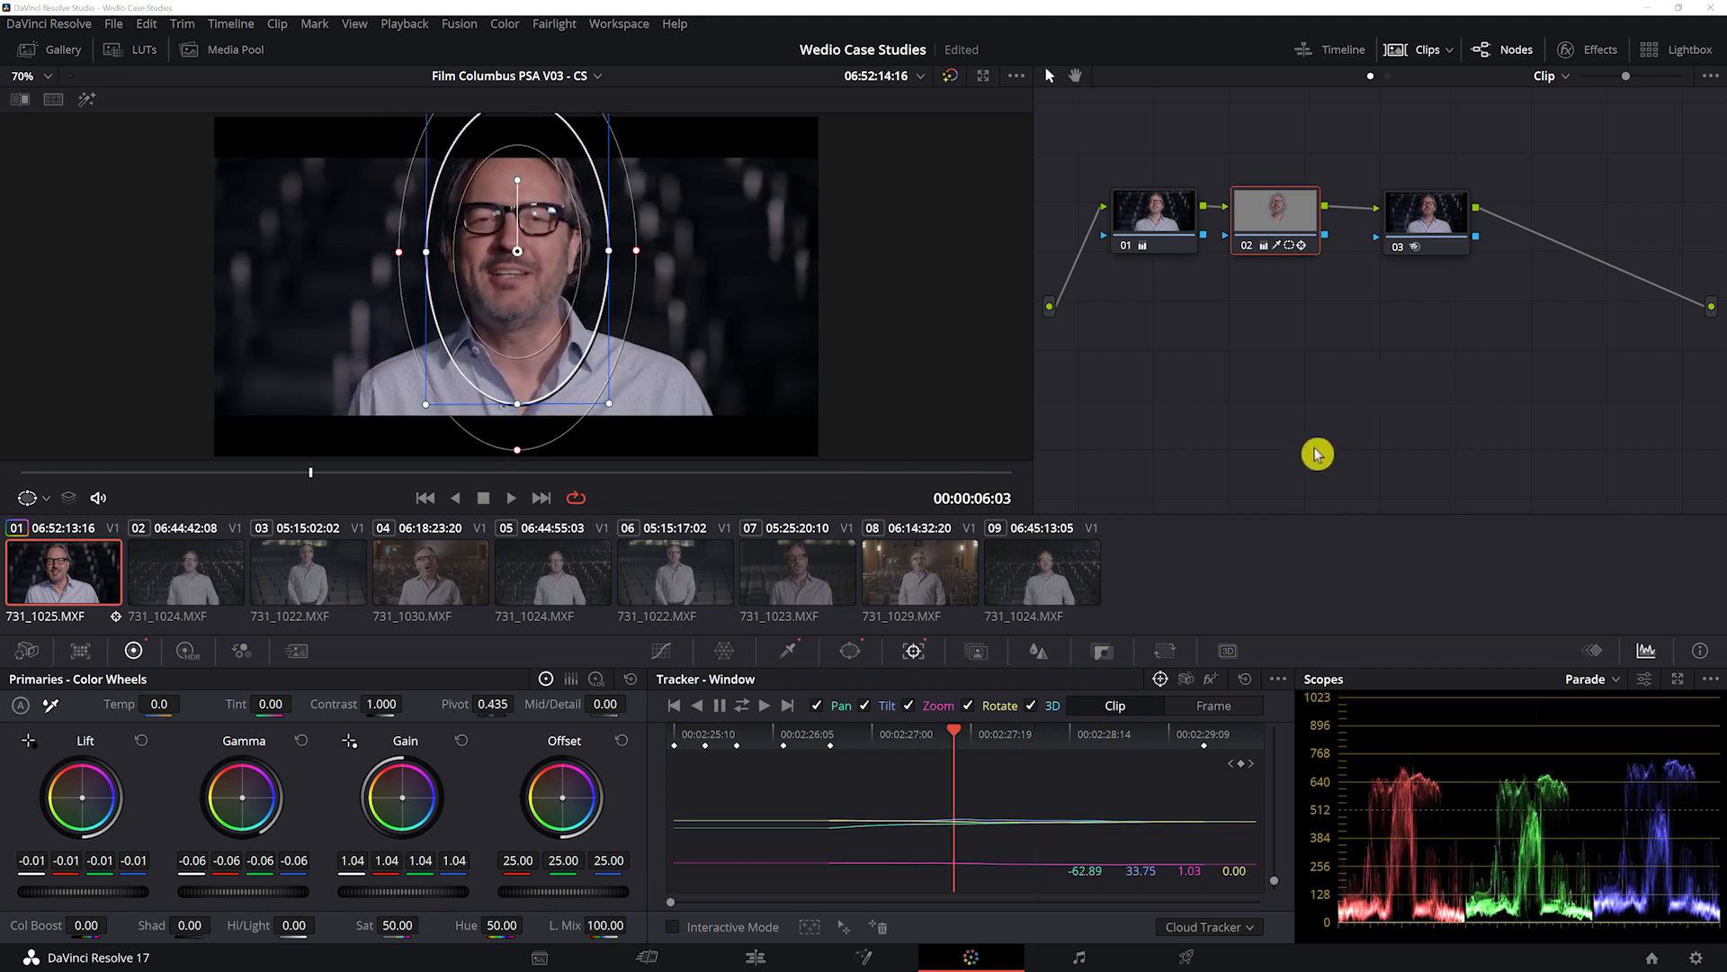
- Space out node 02 and the noise reduction node to make room between them in the node graph
{"action": "left_click_drag", "start_coordinate": [1270, 224], "coordinate": [1261, 222]}
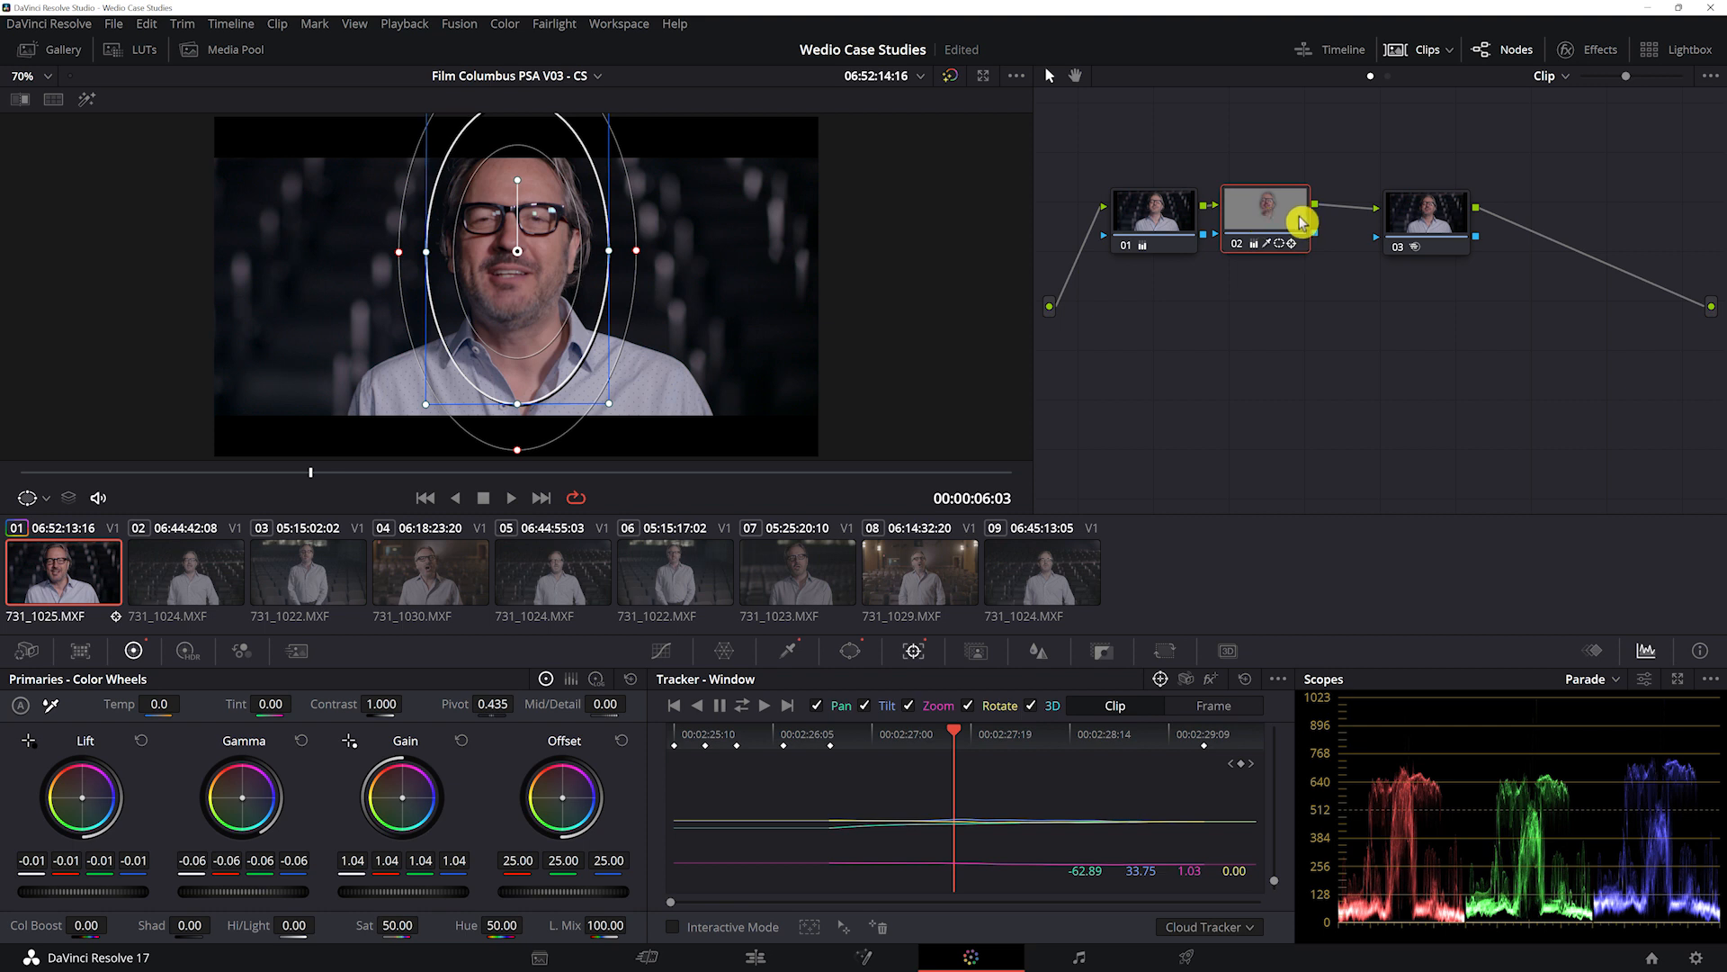
{"action": "right_click", "coordinate": [1279, 217]}
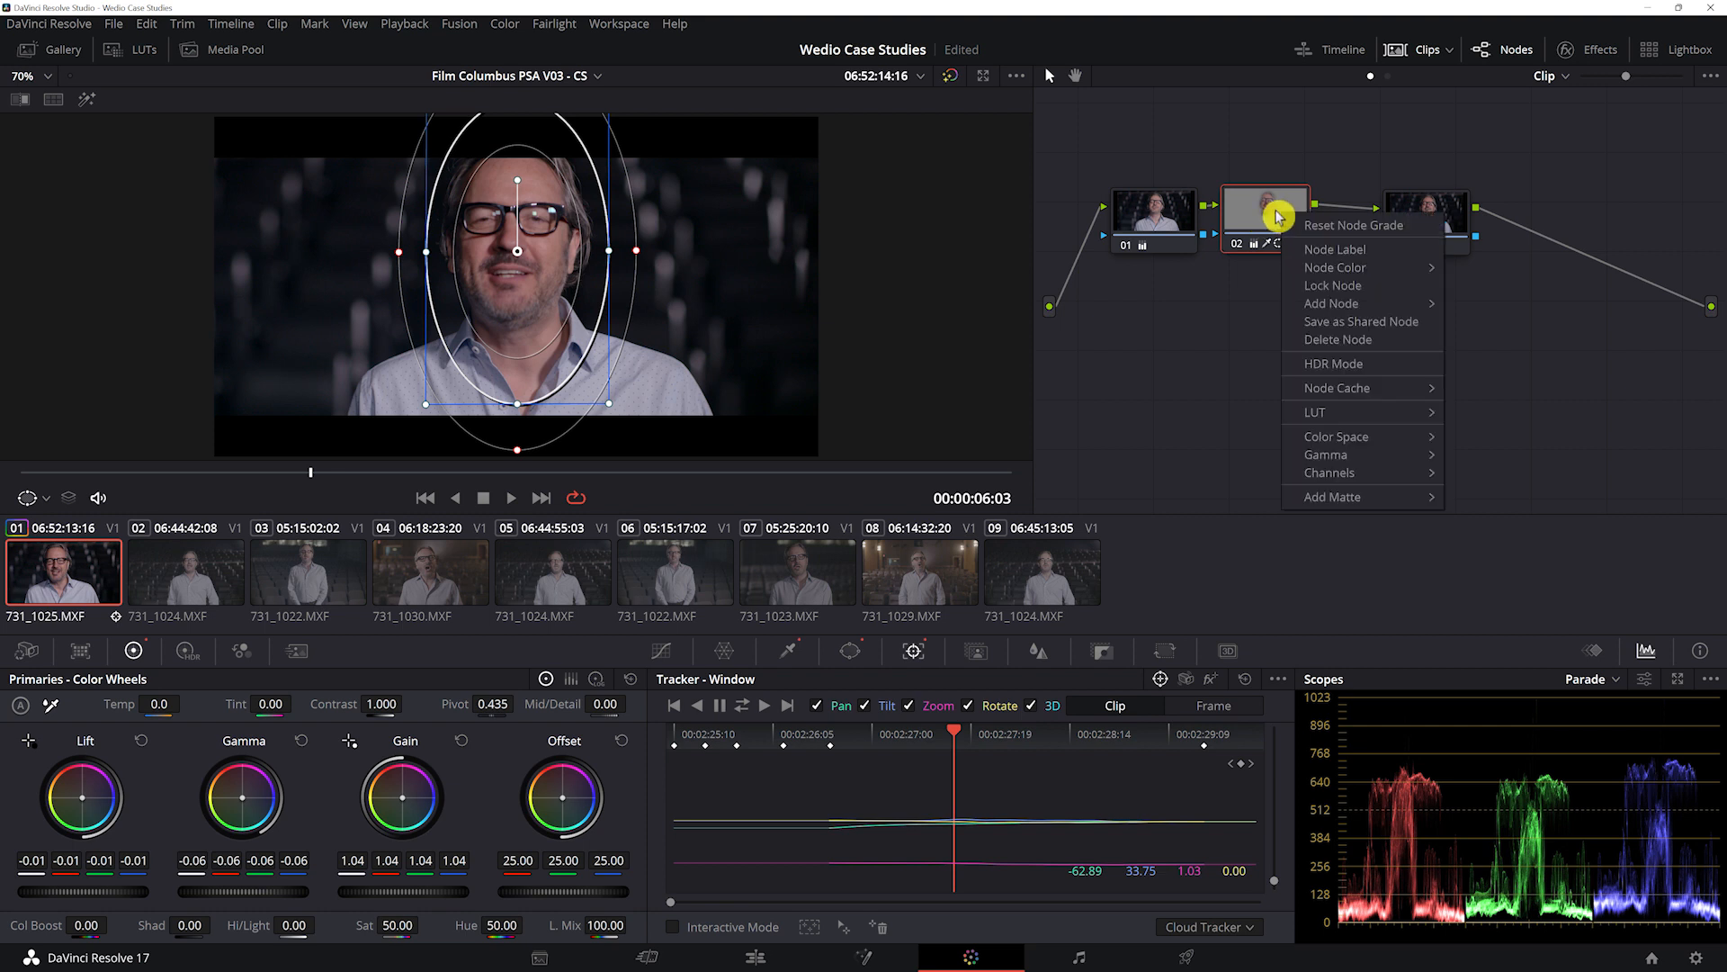
{"action": "left_click", "coordinate": [1274, 211]}
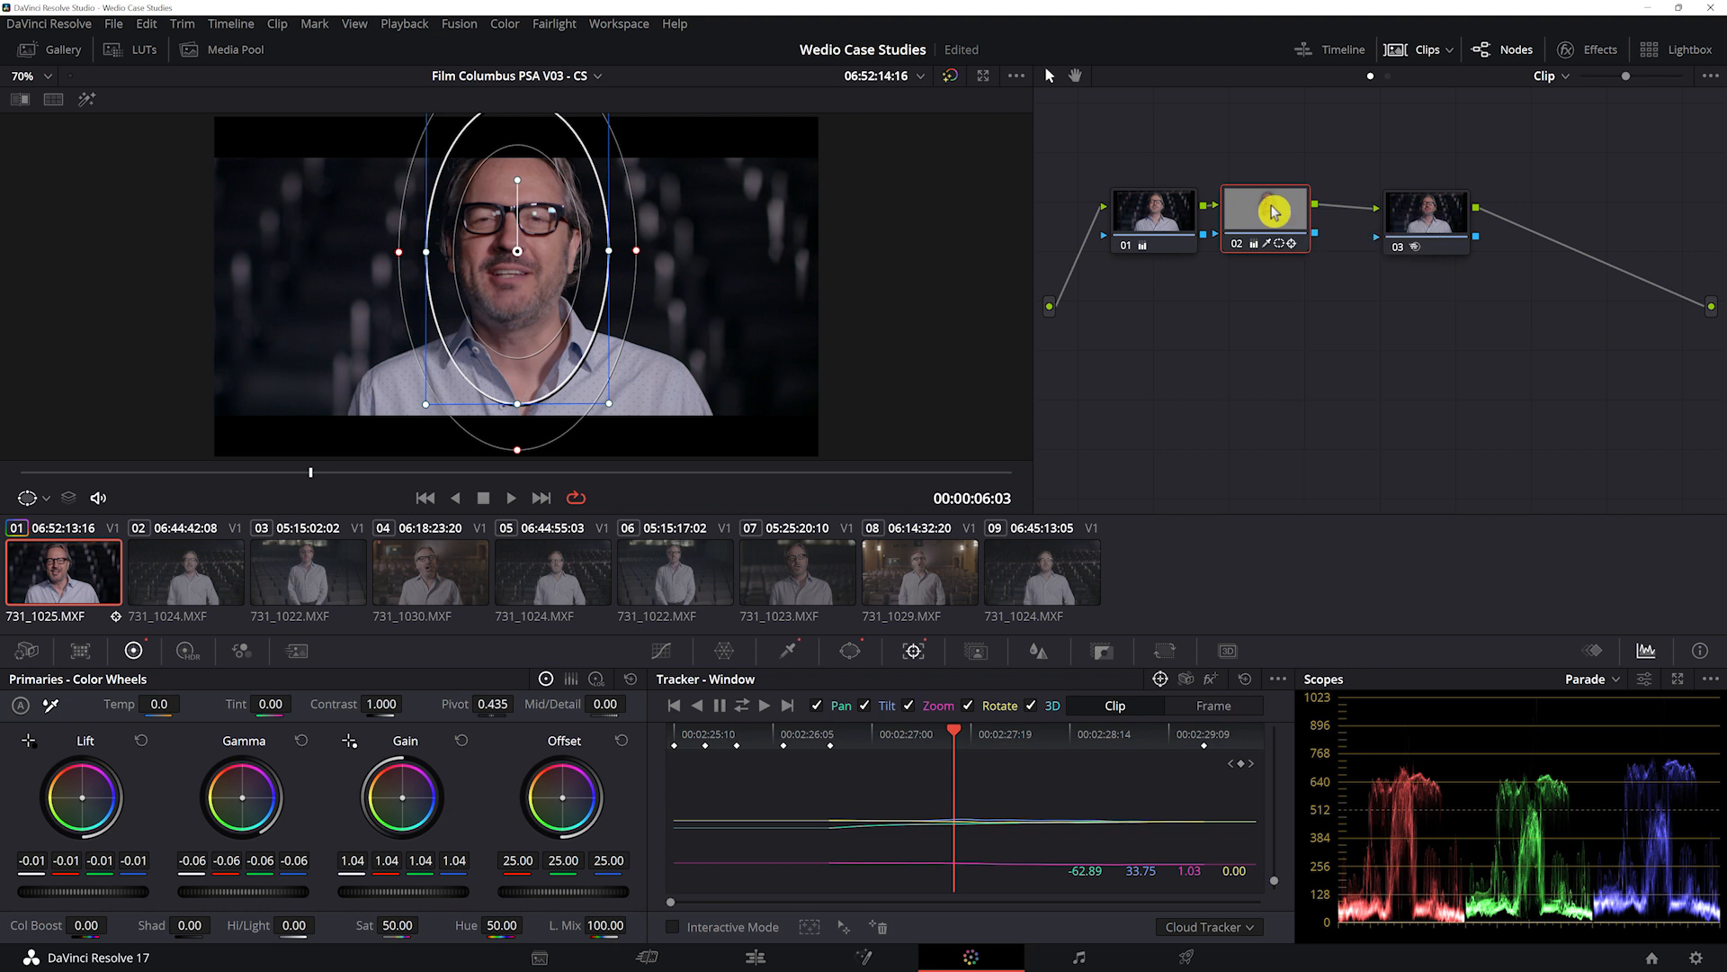
{"action": "left_click_drag", "start_coordinate": [1419, 212], "coordinate": [1451, 212]}
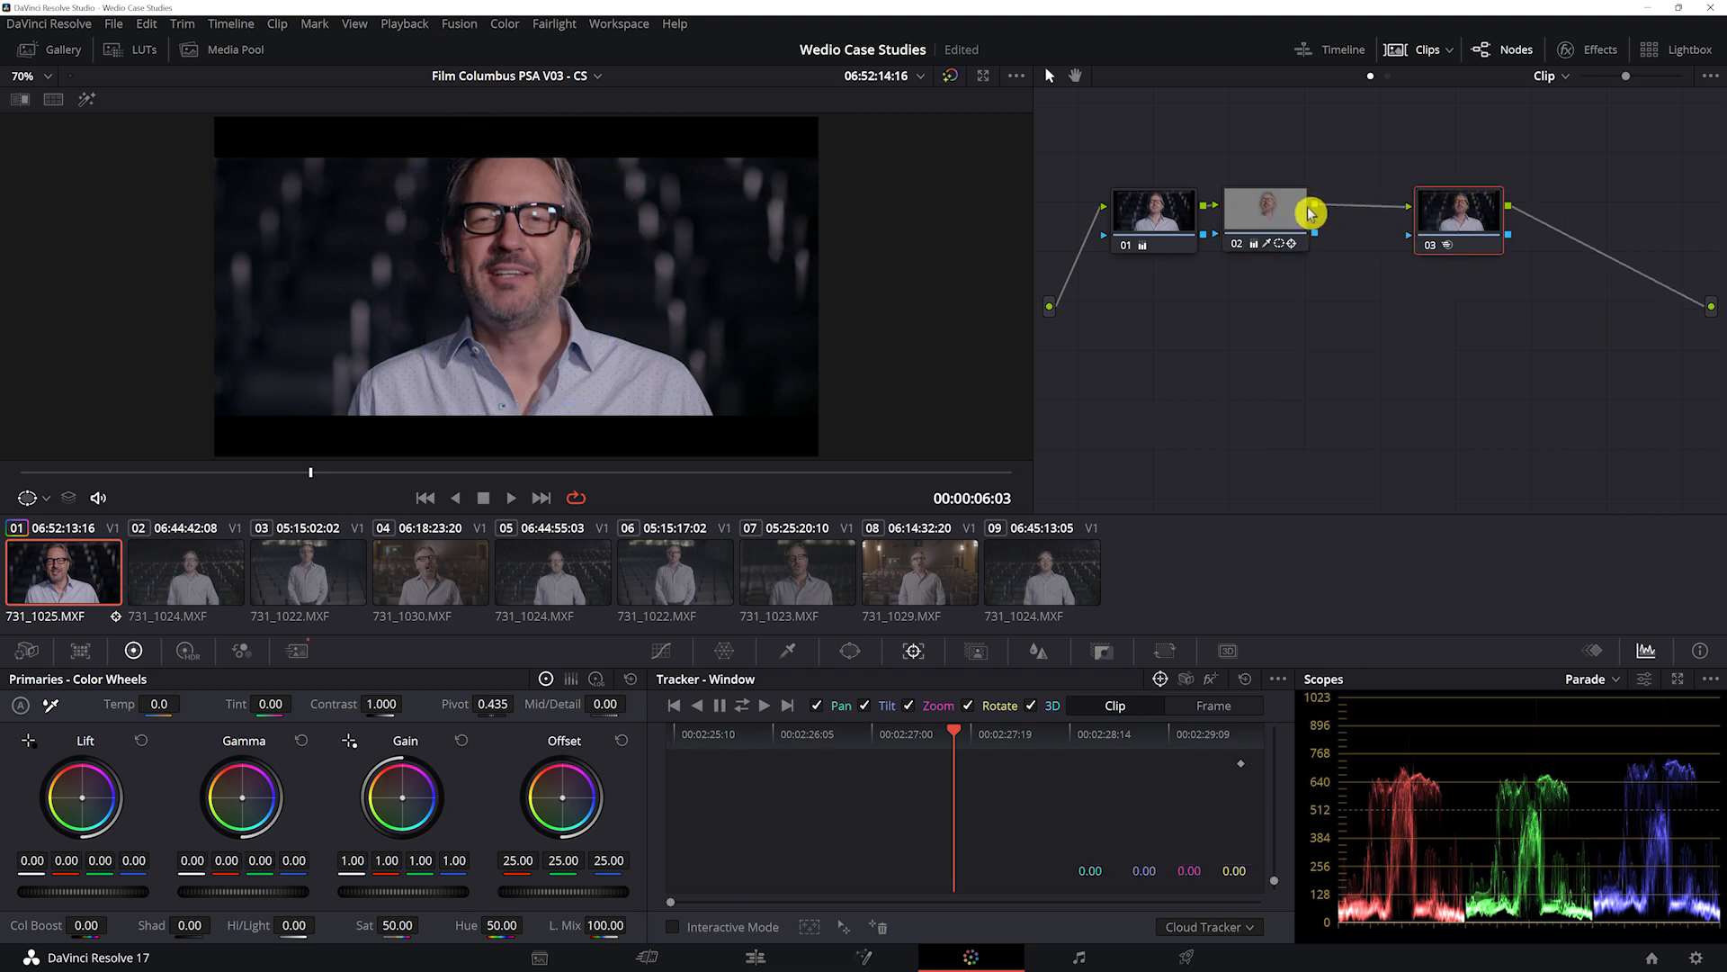
- Add a serial node after node 02, paste node 02's grade into it, and reset its primary color wheels
{"action": "right_click", "coordinate": [1284, 214]}
{"action": "mouse_move", "coordinate": [1403, 297]}
{"action": "left_click", "coordinate": [1472, 289]}
{"action": "key", "text": "ctrl+v"}
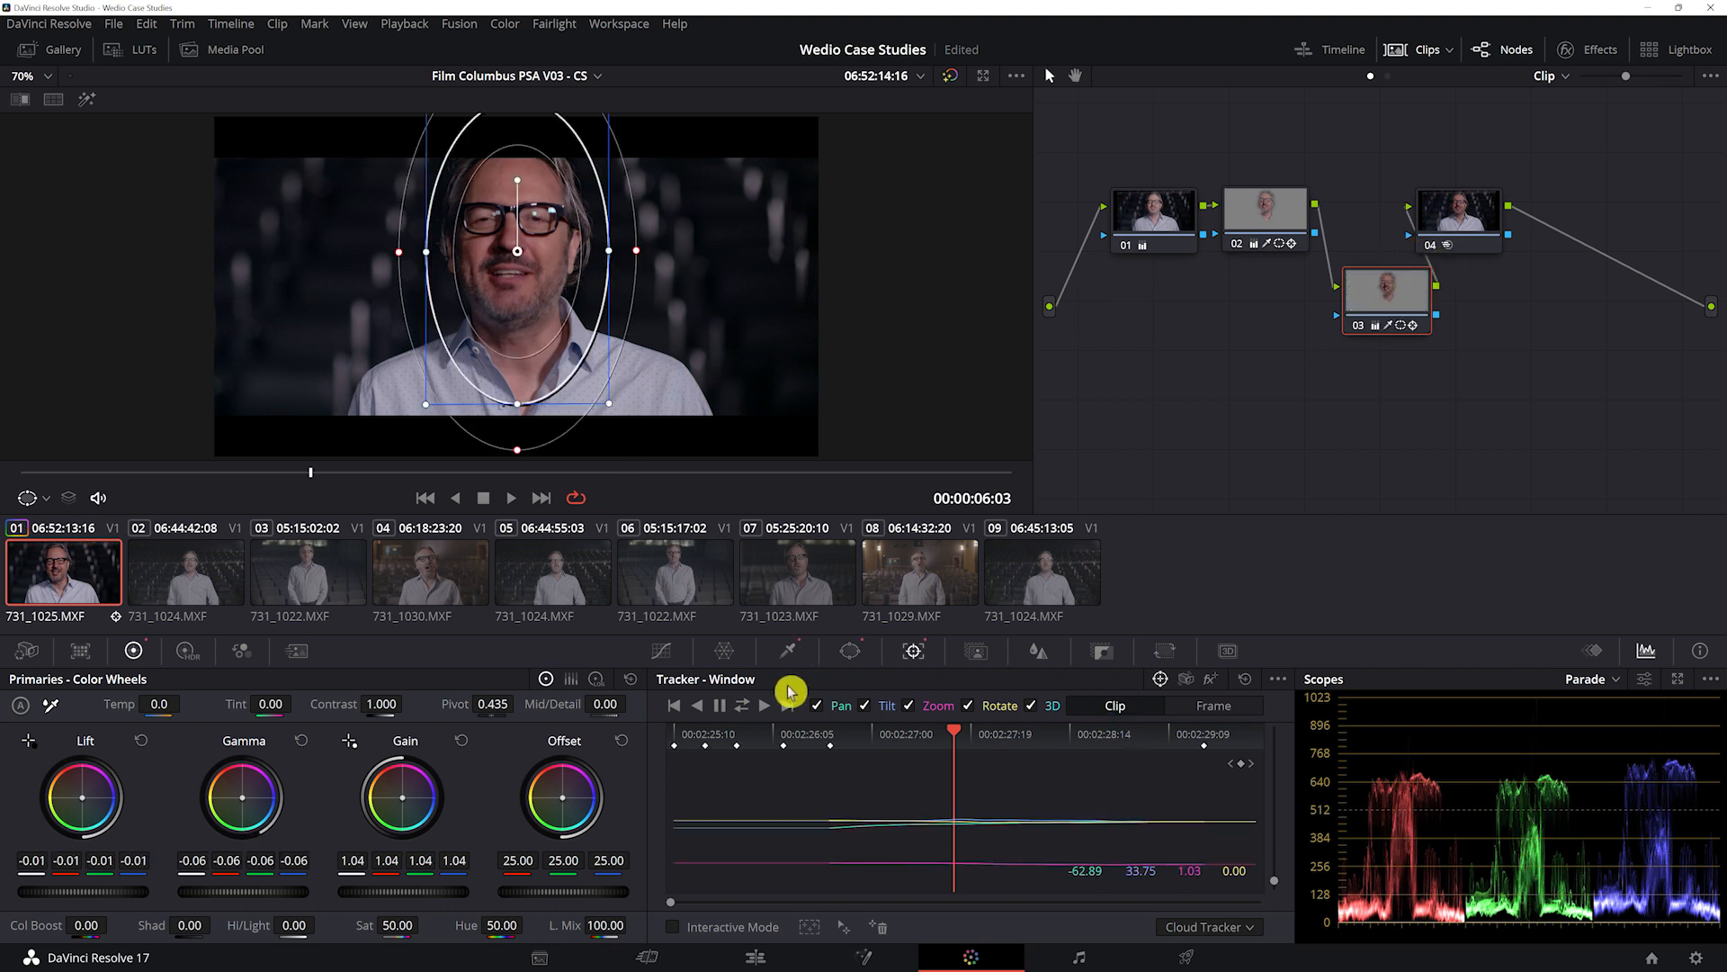
{"action": "left_click", "coordinate": [630, 680]}
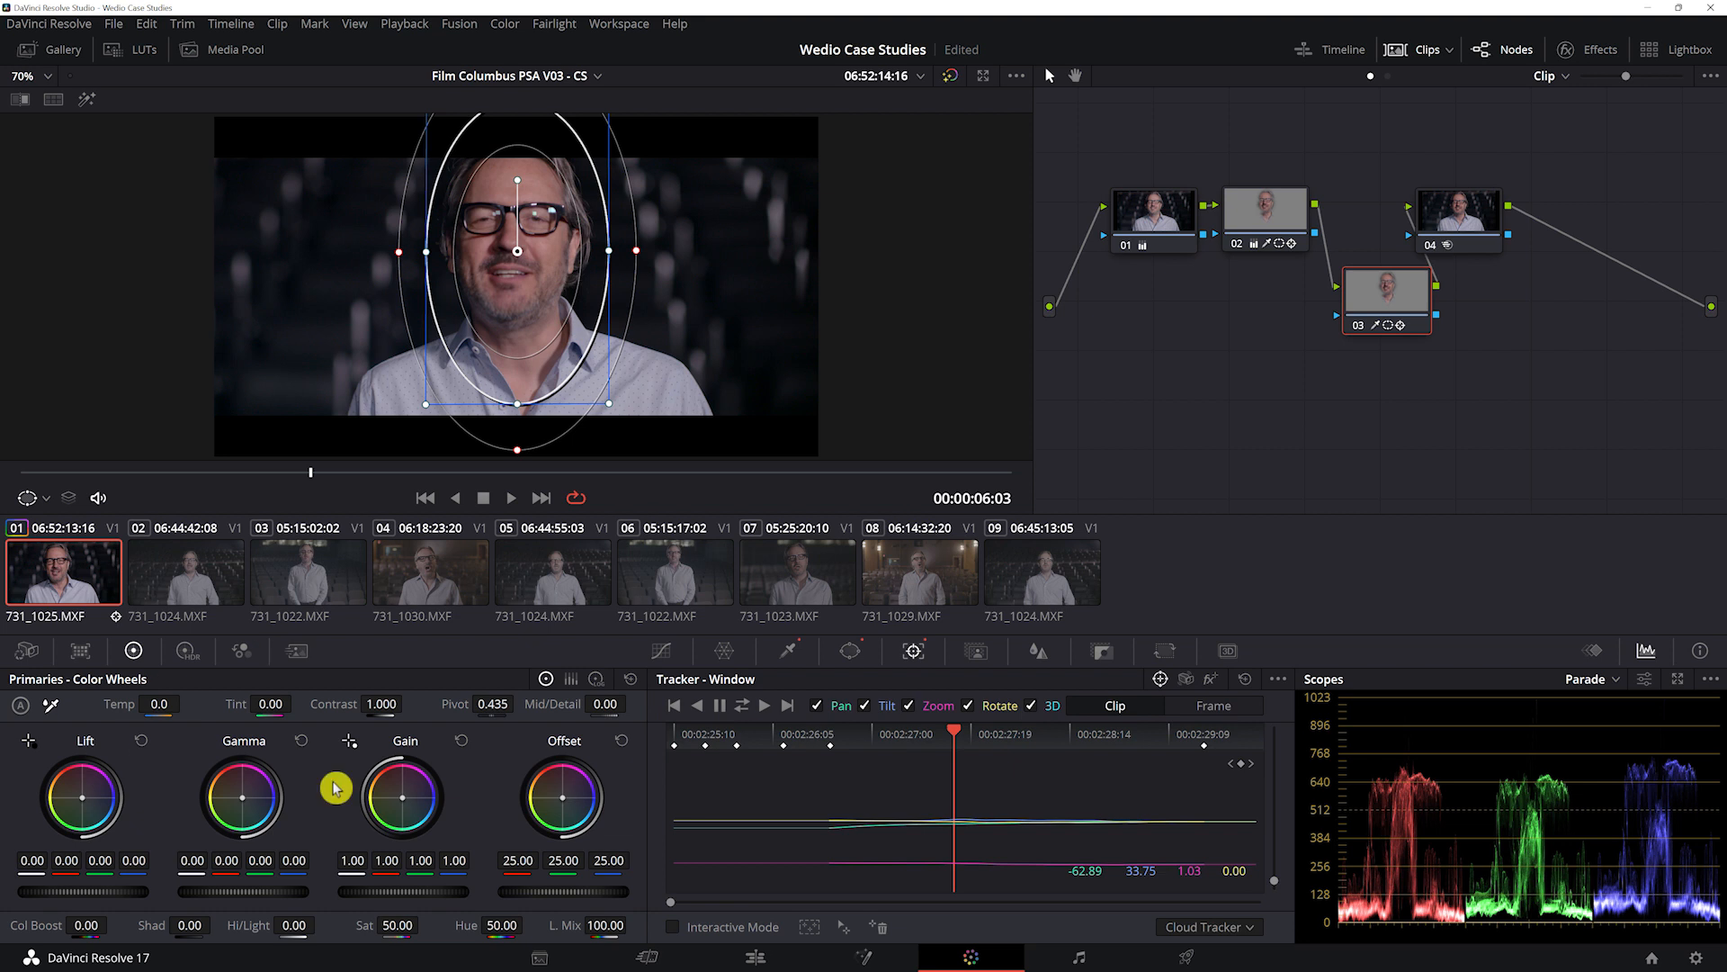
- Invert both the qualifier and the face window on new node 03, checking the selection in highlight view
{"action": "left_click", "coordinate": [792, 650]}
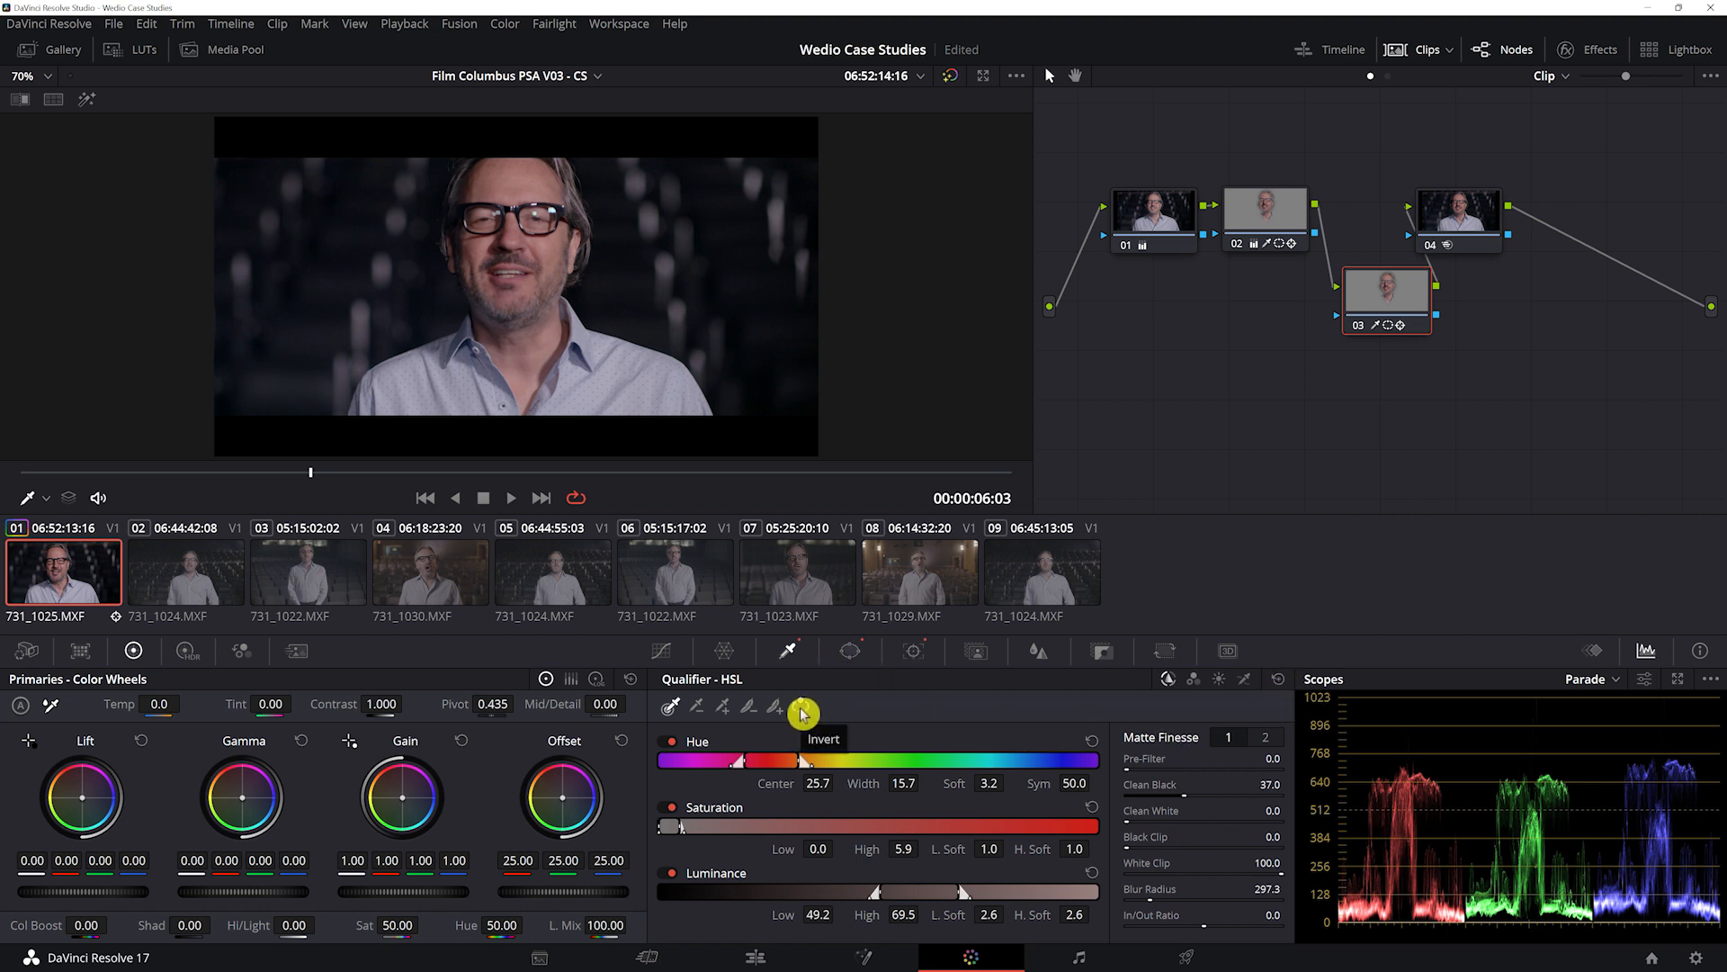
{"action": "left_click", "coordinate": [88, 100]}
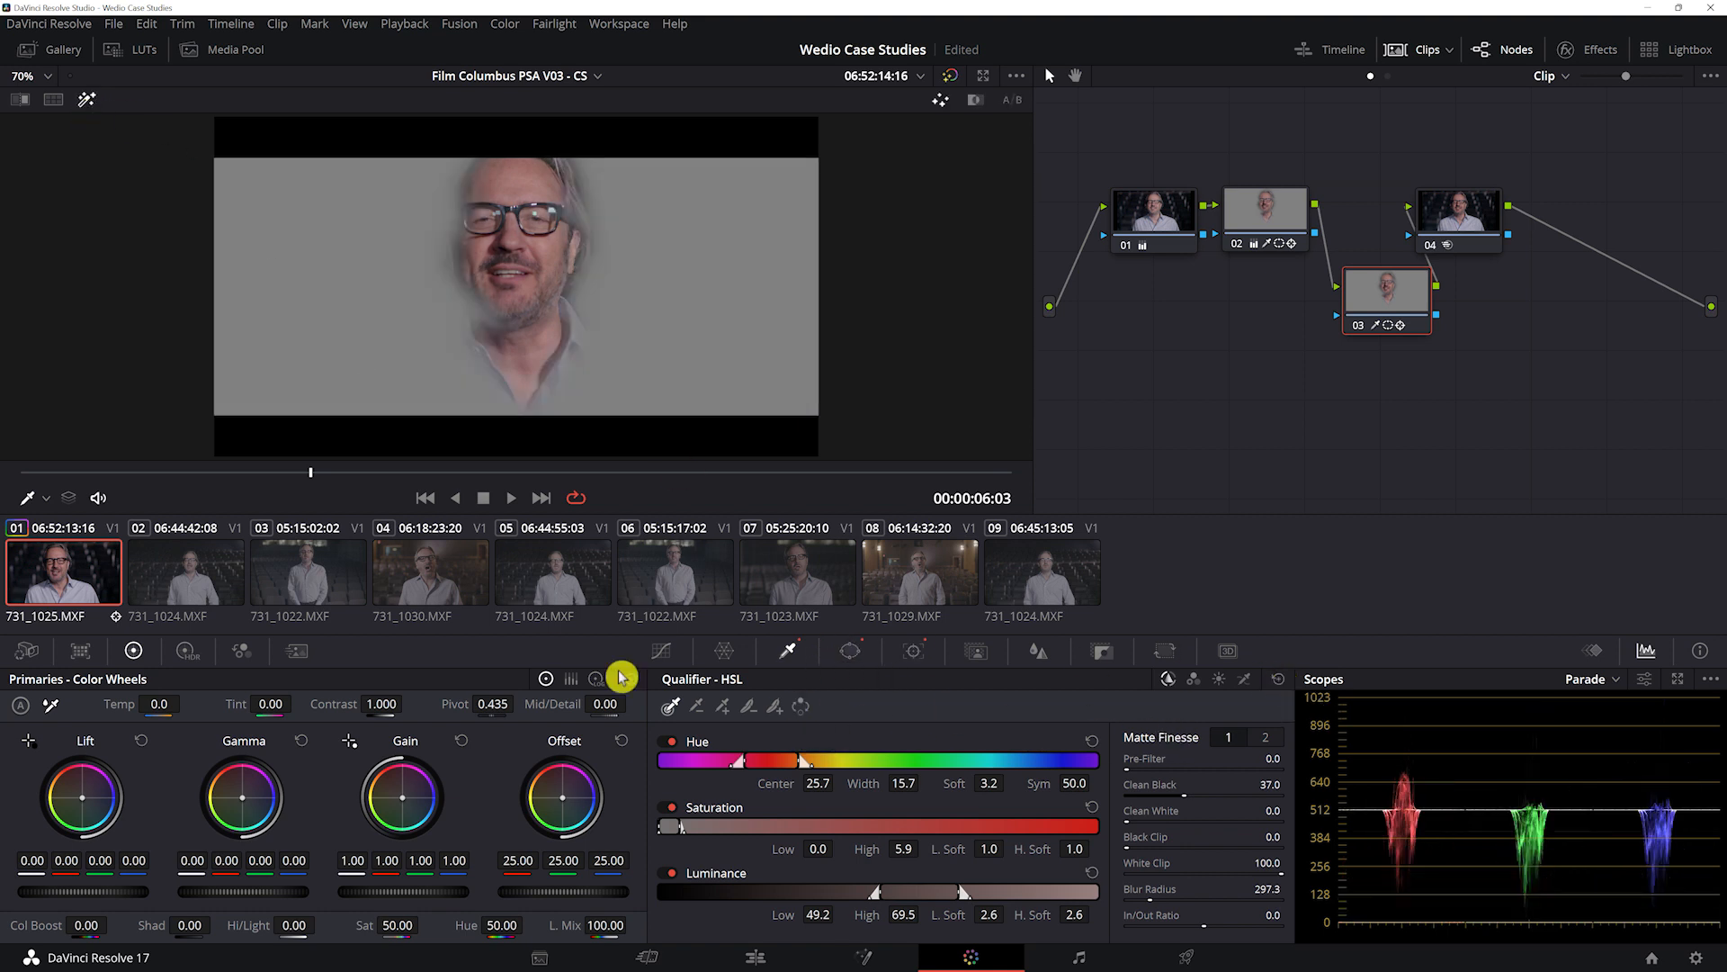
{"action": "left_click", "coordinate": [801, 708]}
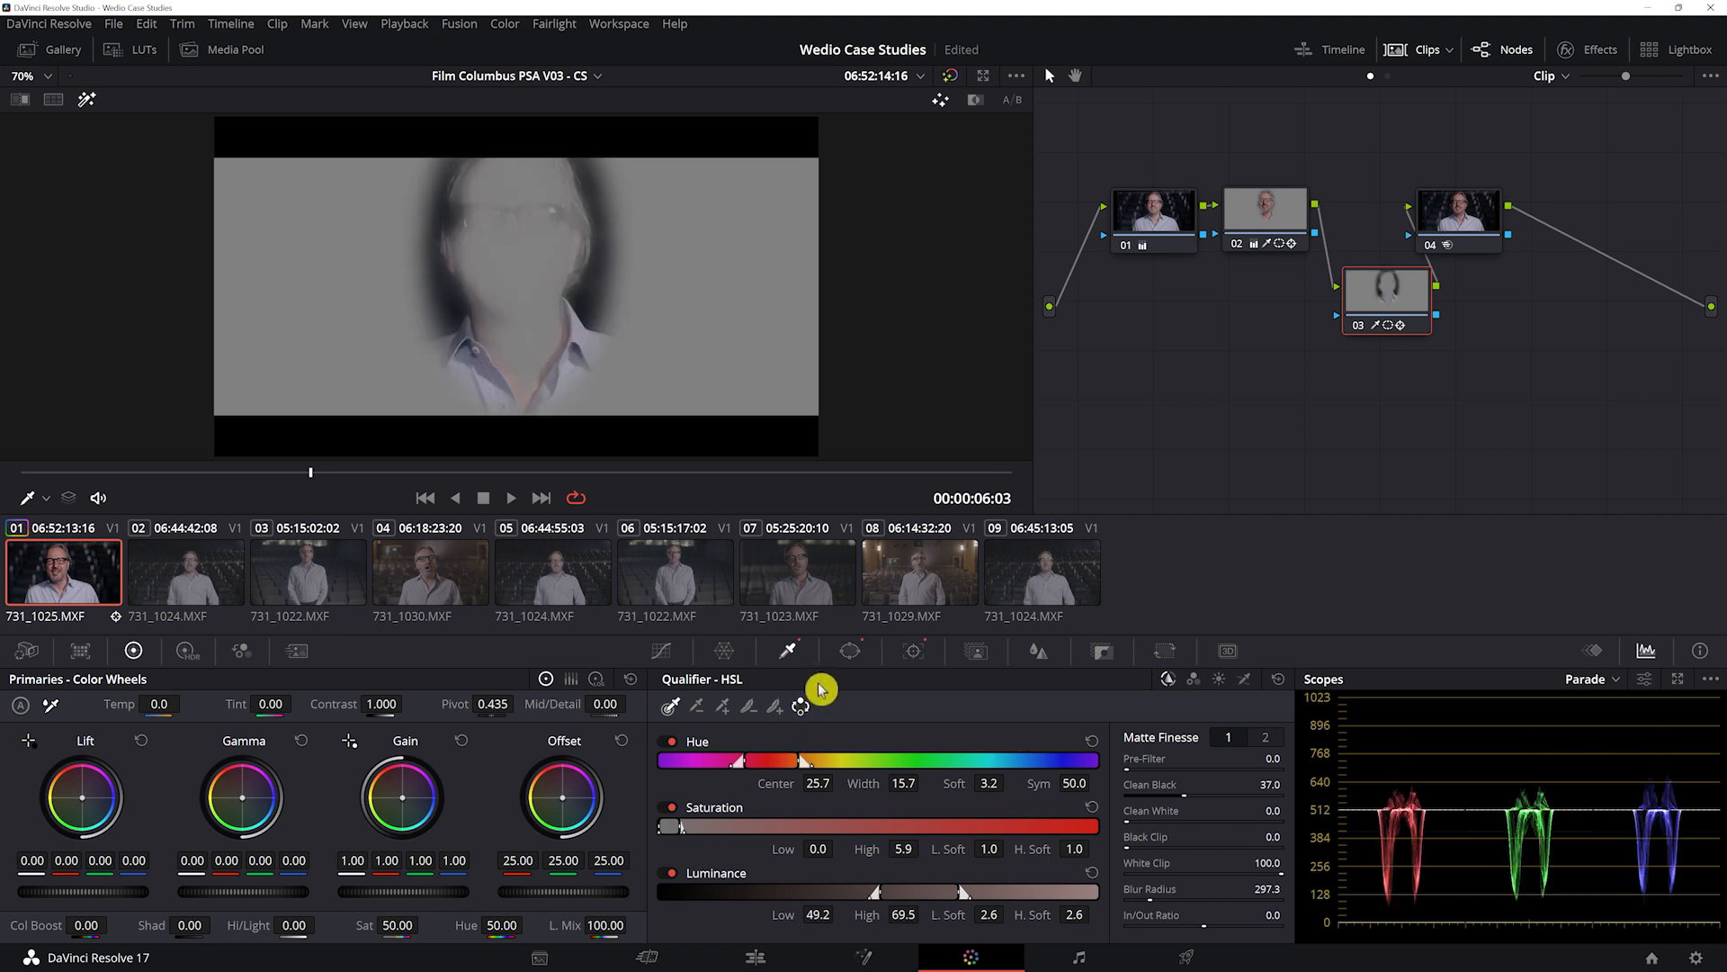
{"action": "left_click", "coordinate": [862, 655]}
{"action": "left_click", "coordinate": [990, 797]}
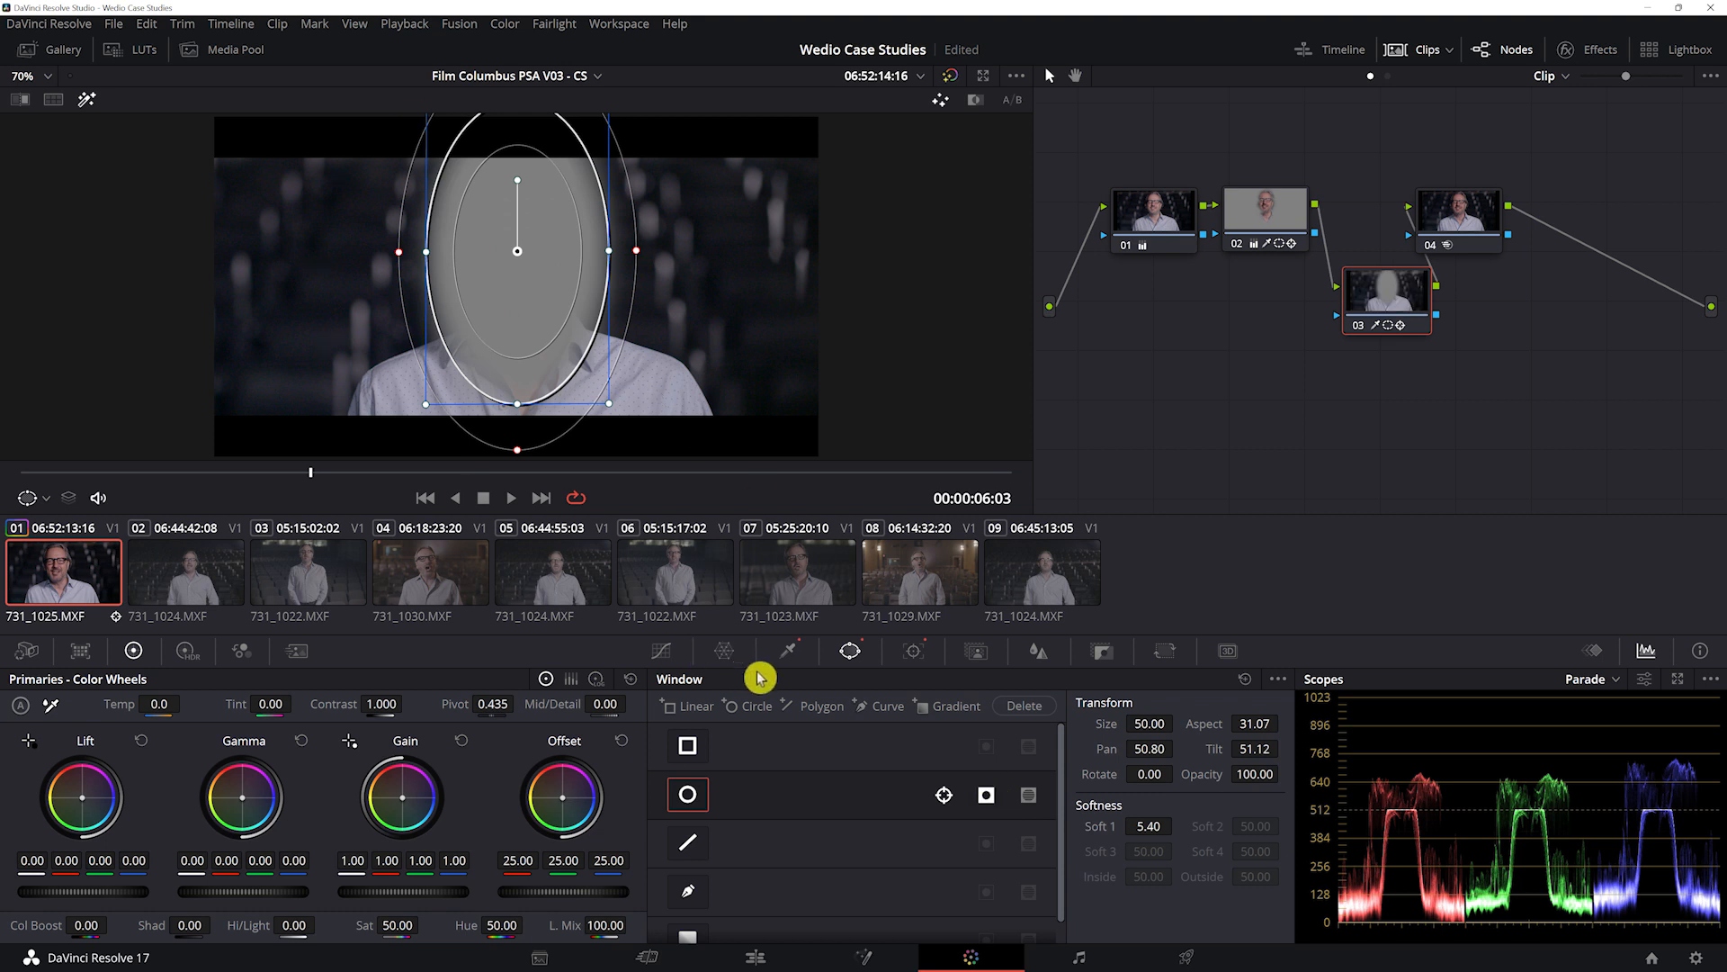
{"action": "left_click", "coordinate": [93, 111]}
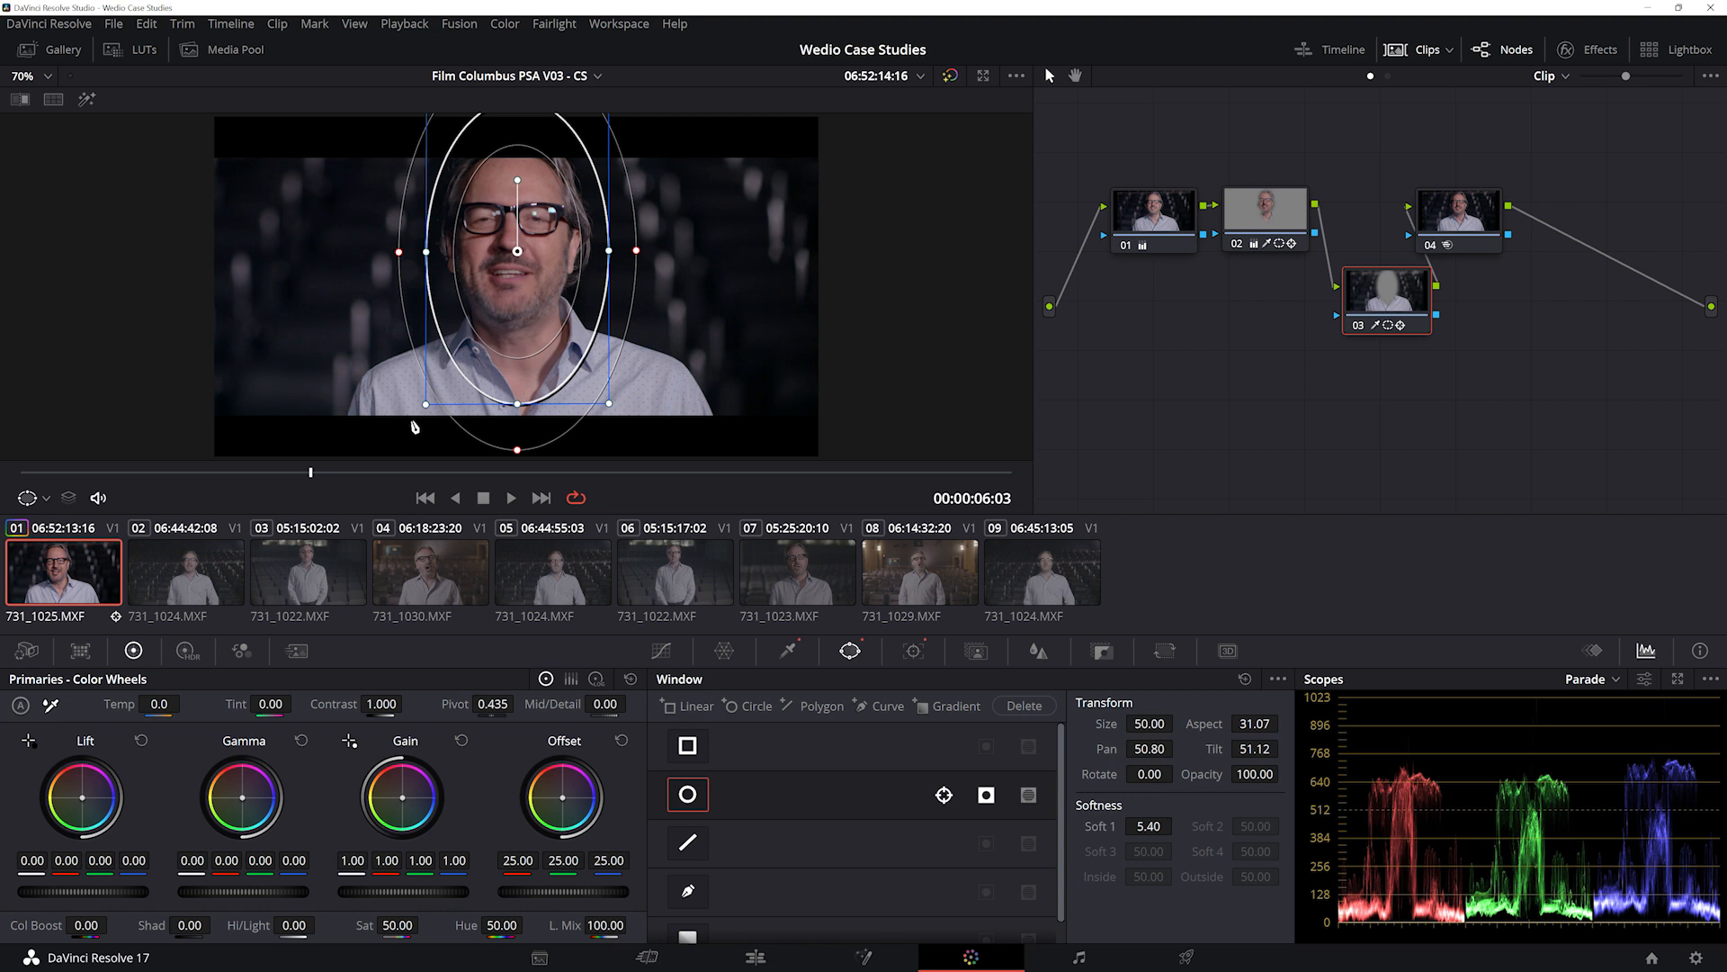
- Grade everything outside the skin on node 03 with Gain 1.34, Gamma -0.01, and Lift -0.01
{"action": "left_click", "coordinate": [786, 653]}
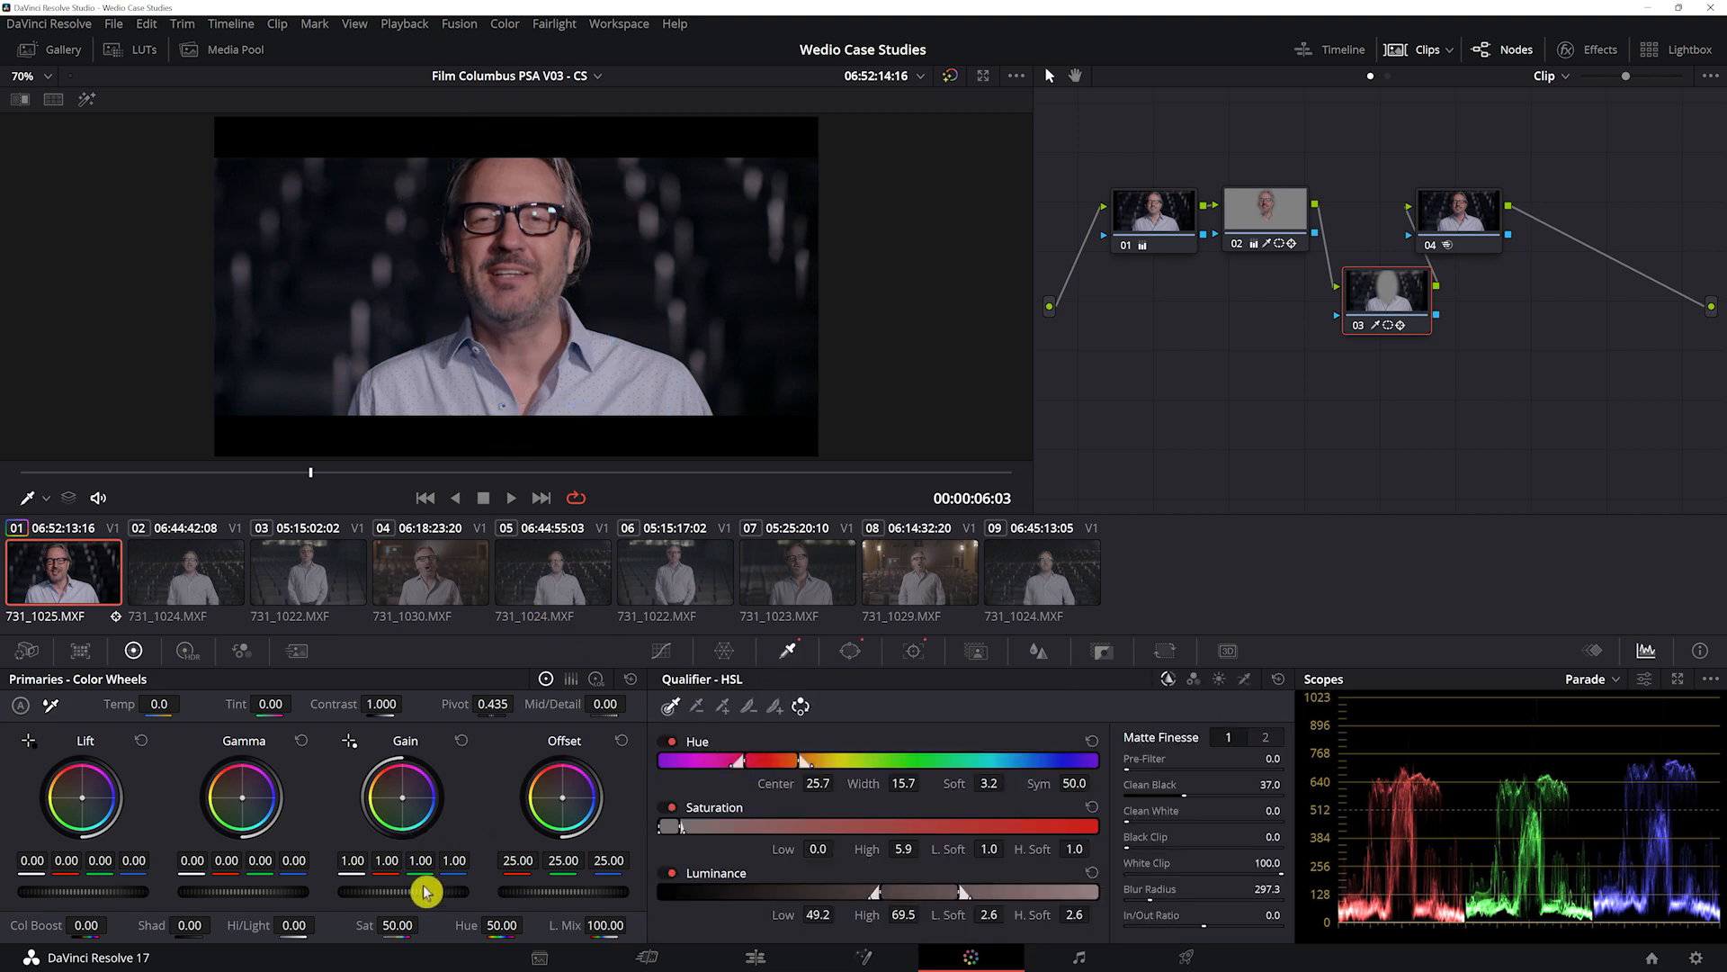
{"action": "left_click_drag", "start_coordinate": [360, 891], "coordinate": [426, 892]}
{"action": "left_click_drag", "start_coordinate": [243, 892], "coordinate": [234, 892]}
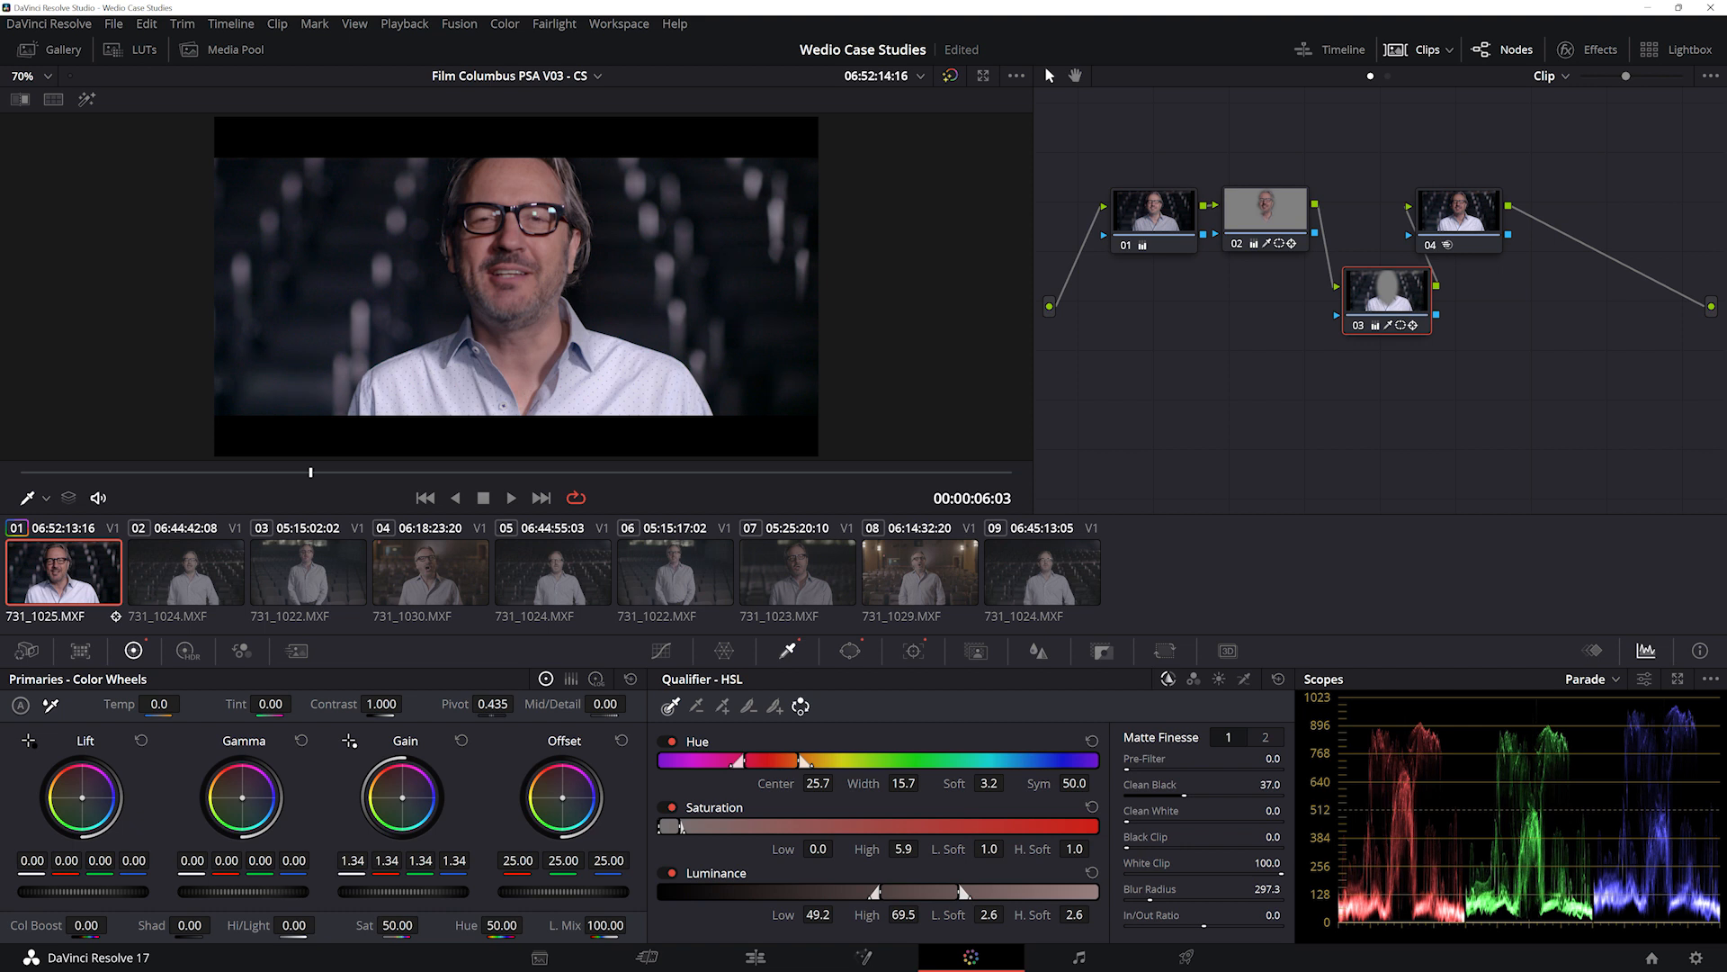
{"action": "left_click_drag", "start_coordinate": [71, 897], "coordinate": [10, 891]}
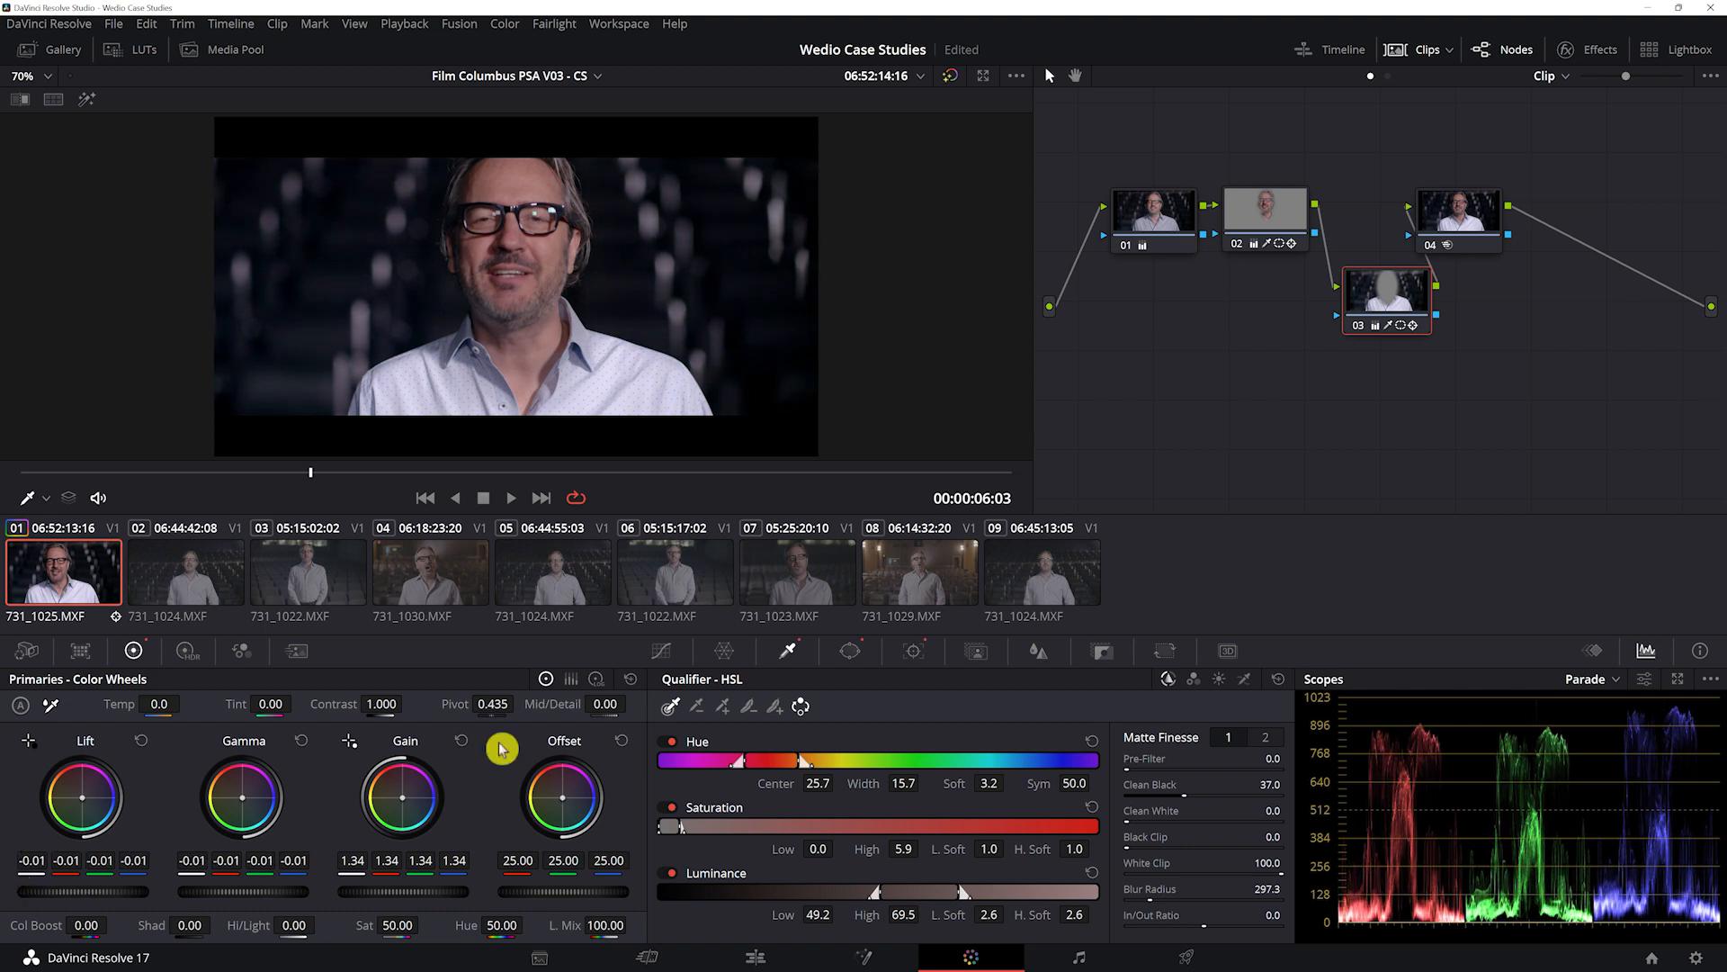
- Place node 03 between nodes 02 and 04, and toggle it off and on to compare the background grade
{"action": "left_click_drag", "start_coordinate": [1392, 290], "coordinate": [1374, 277]}
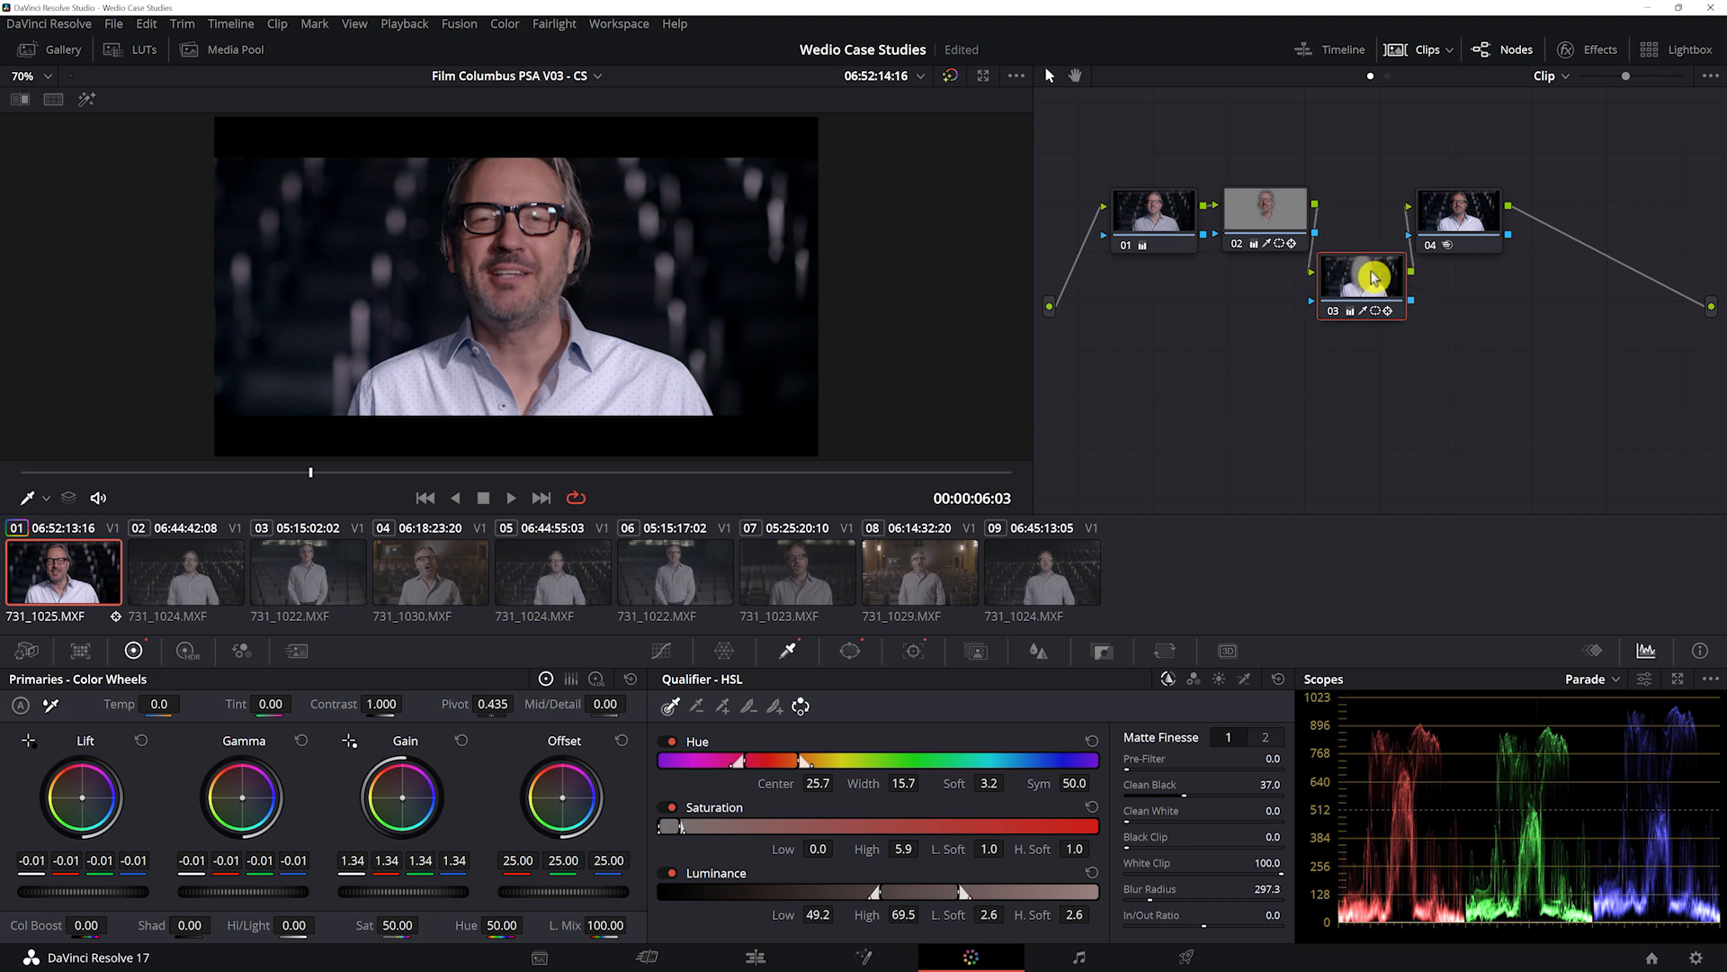
{"action": "key", "text": "ctrl+d"}
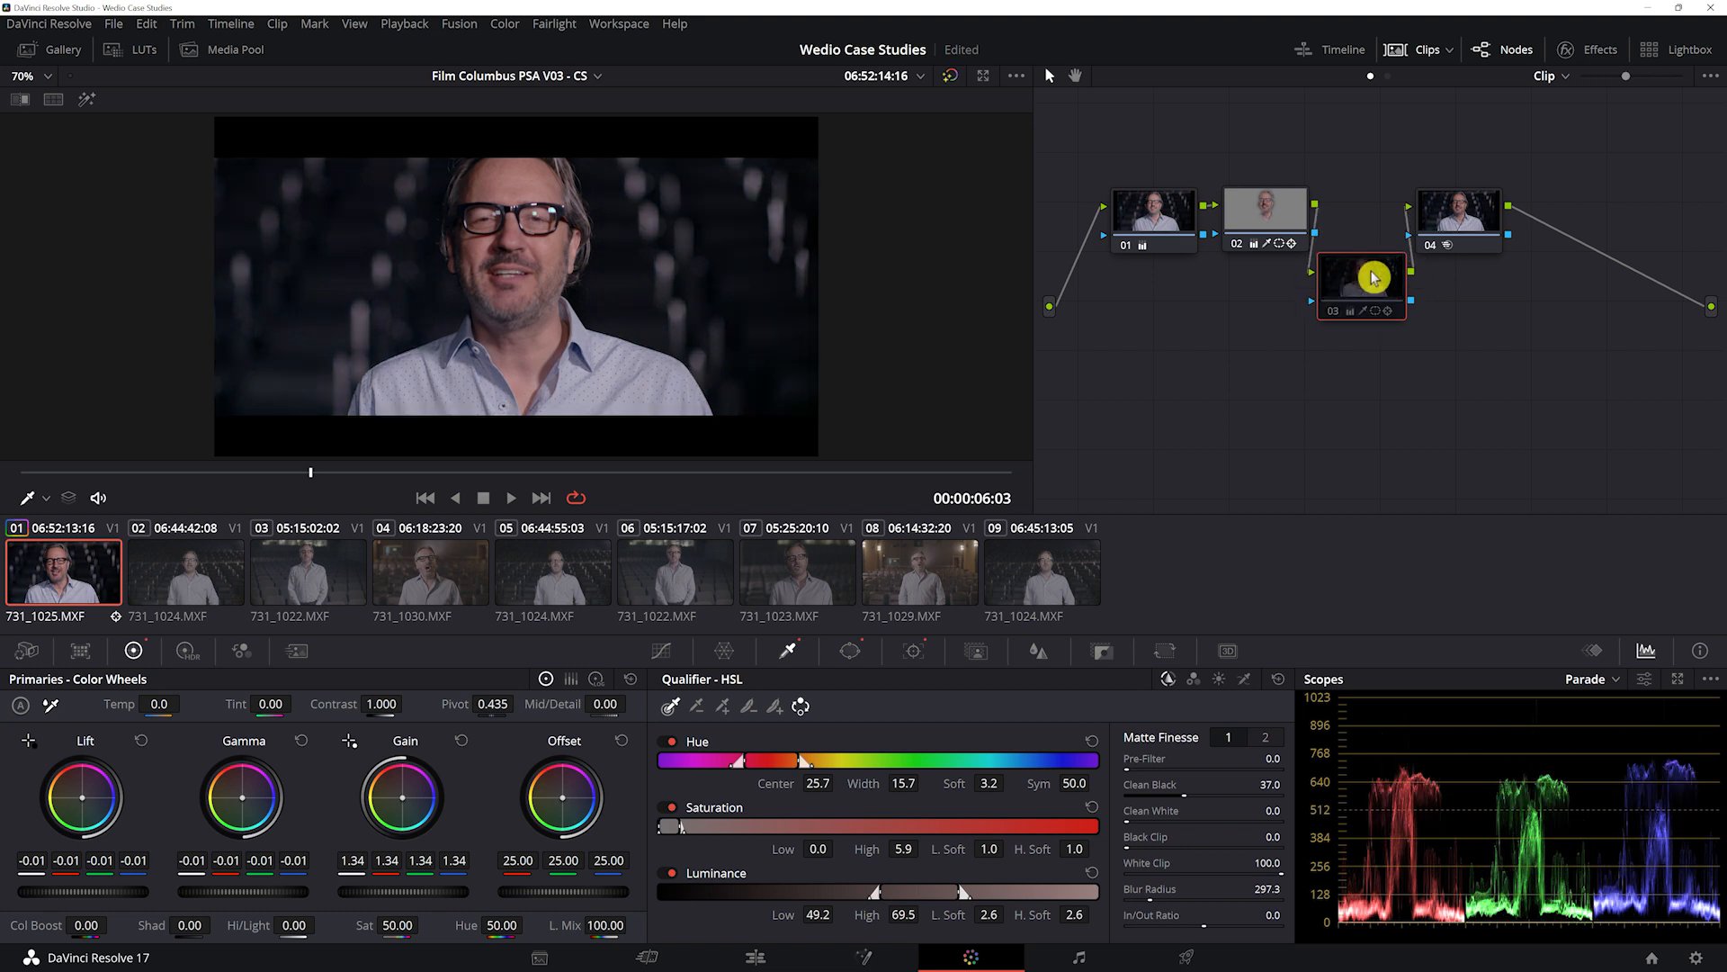
{"action": "key", "text": "ctrl+d"}
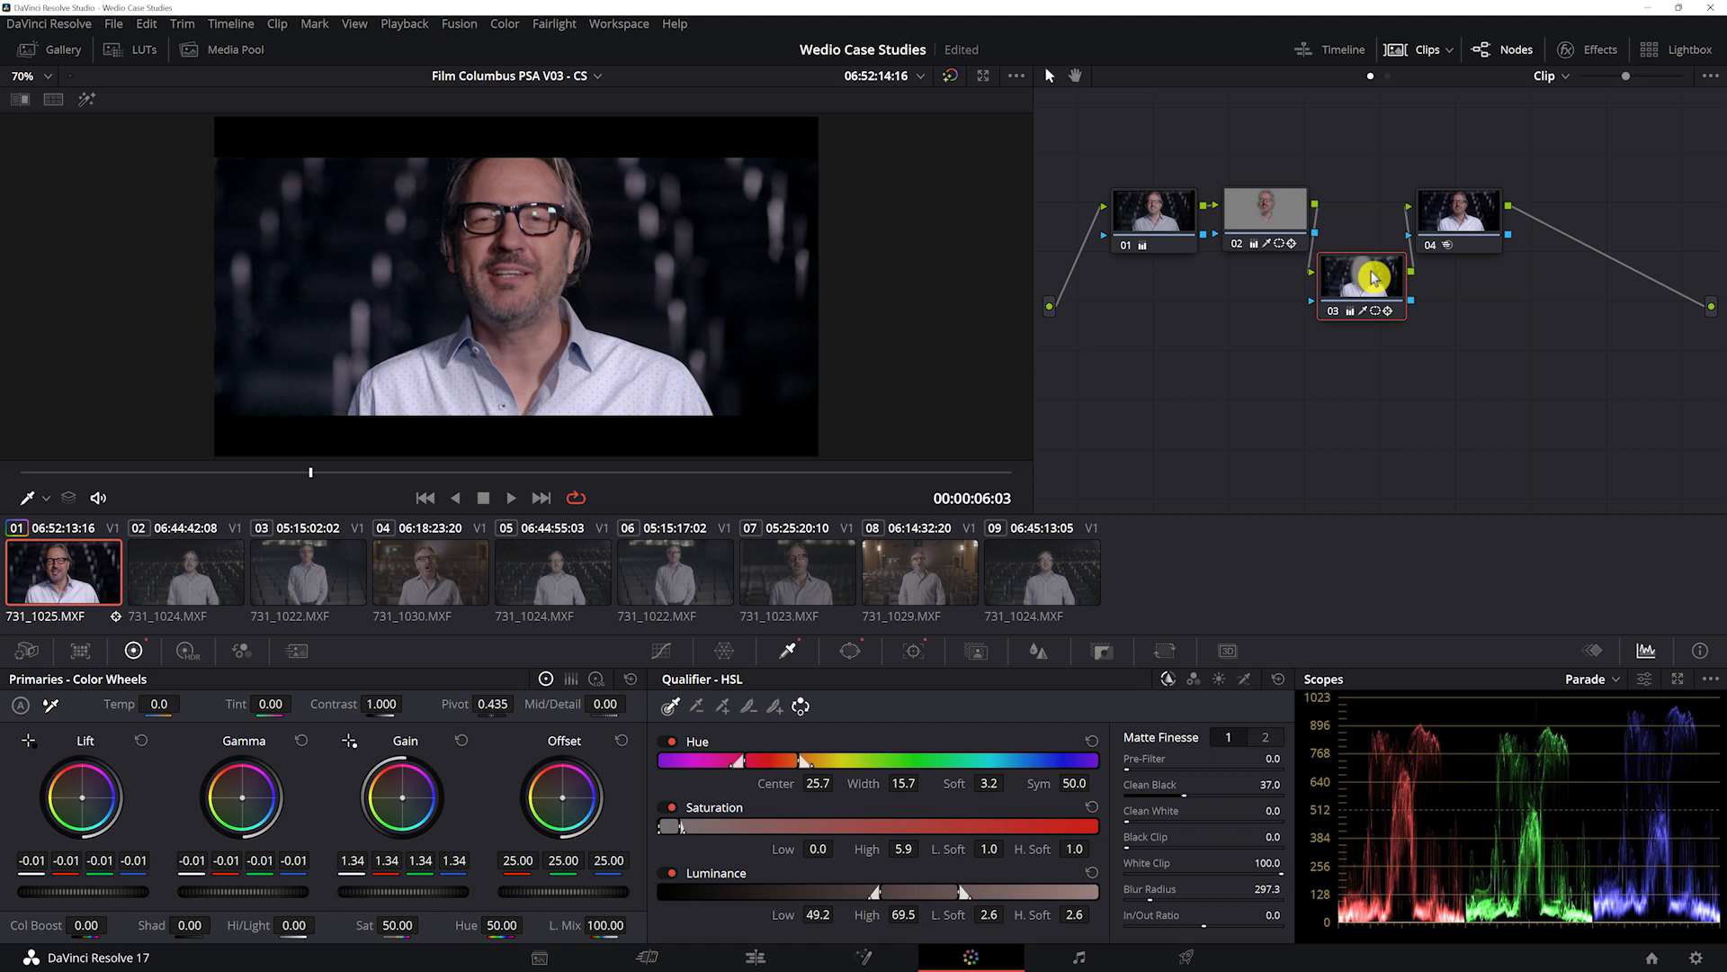
- Add a second circle window over the shirt on node 03, widen it to the shoulders, set softness to about 6.47, and invert it
{"action": "left_click", "coordinate": [854, 655]}
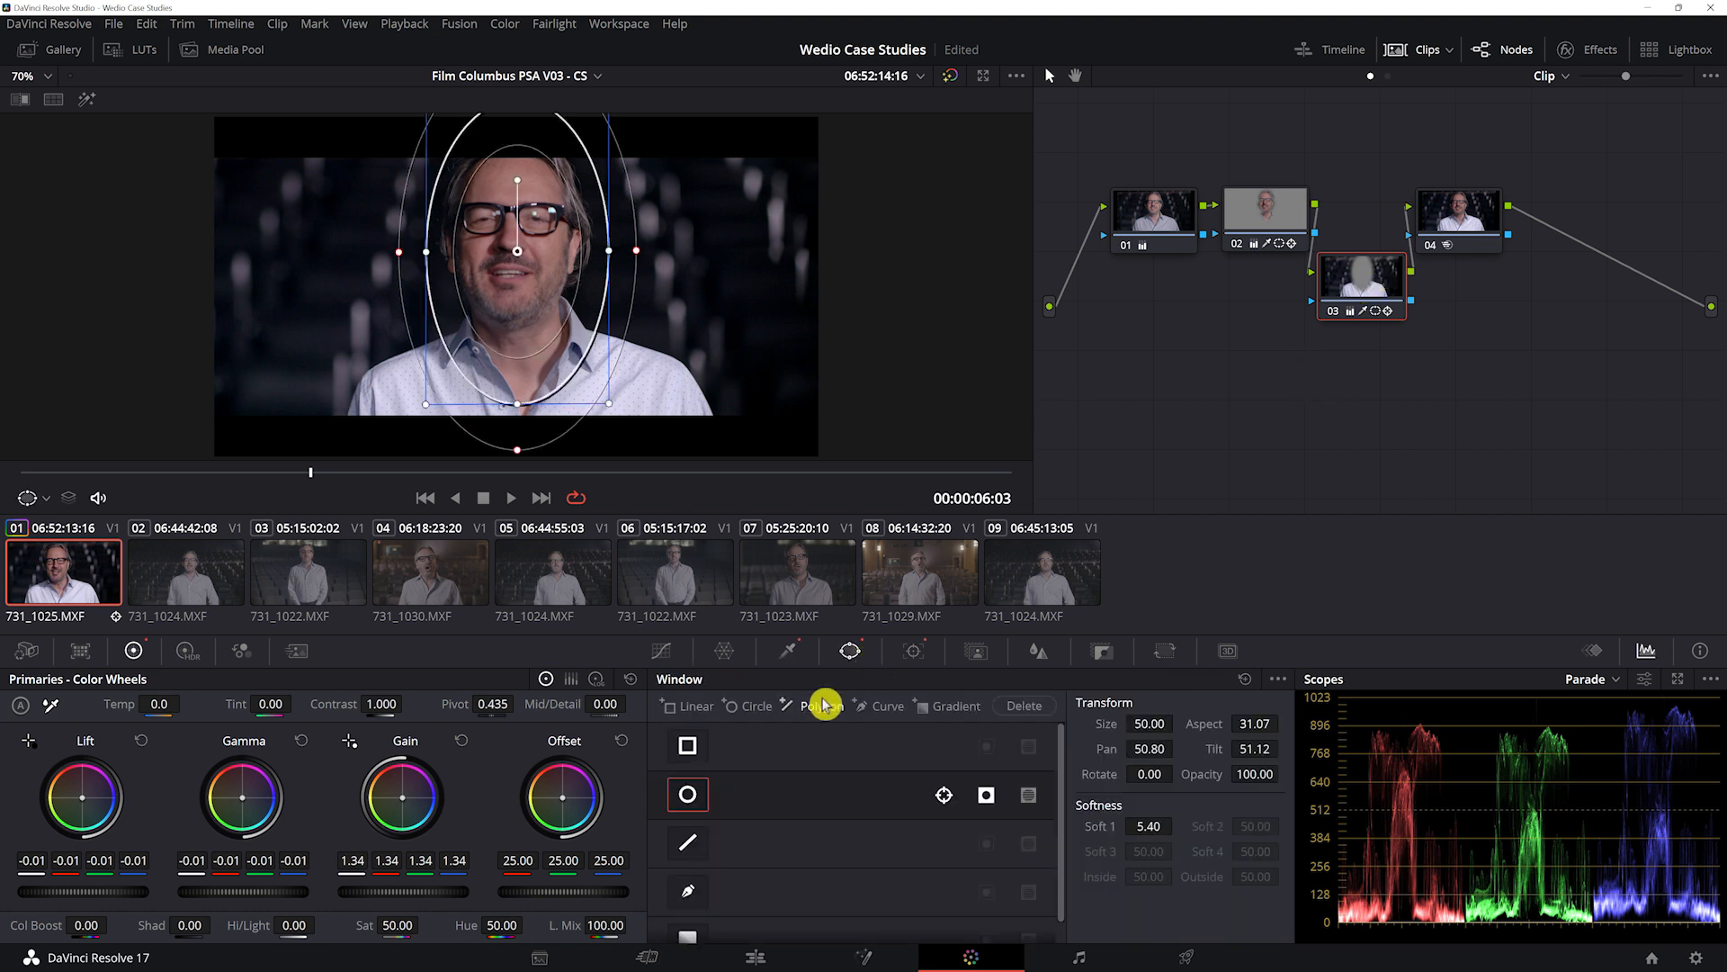
{"action": "left_click", "coordinate": [749, 709]}
{"action": "left_click_drag", "start_coordinate": [518, 286], "coordinate": [672, 405]}
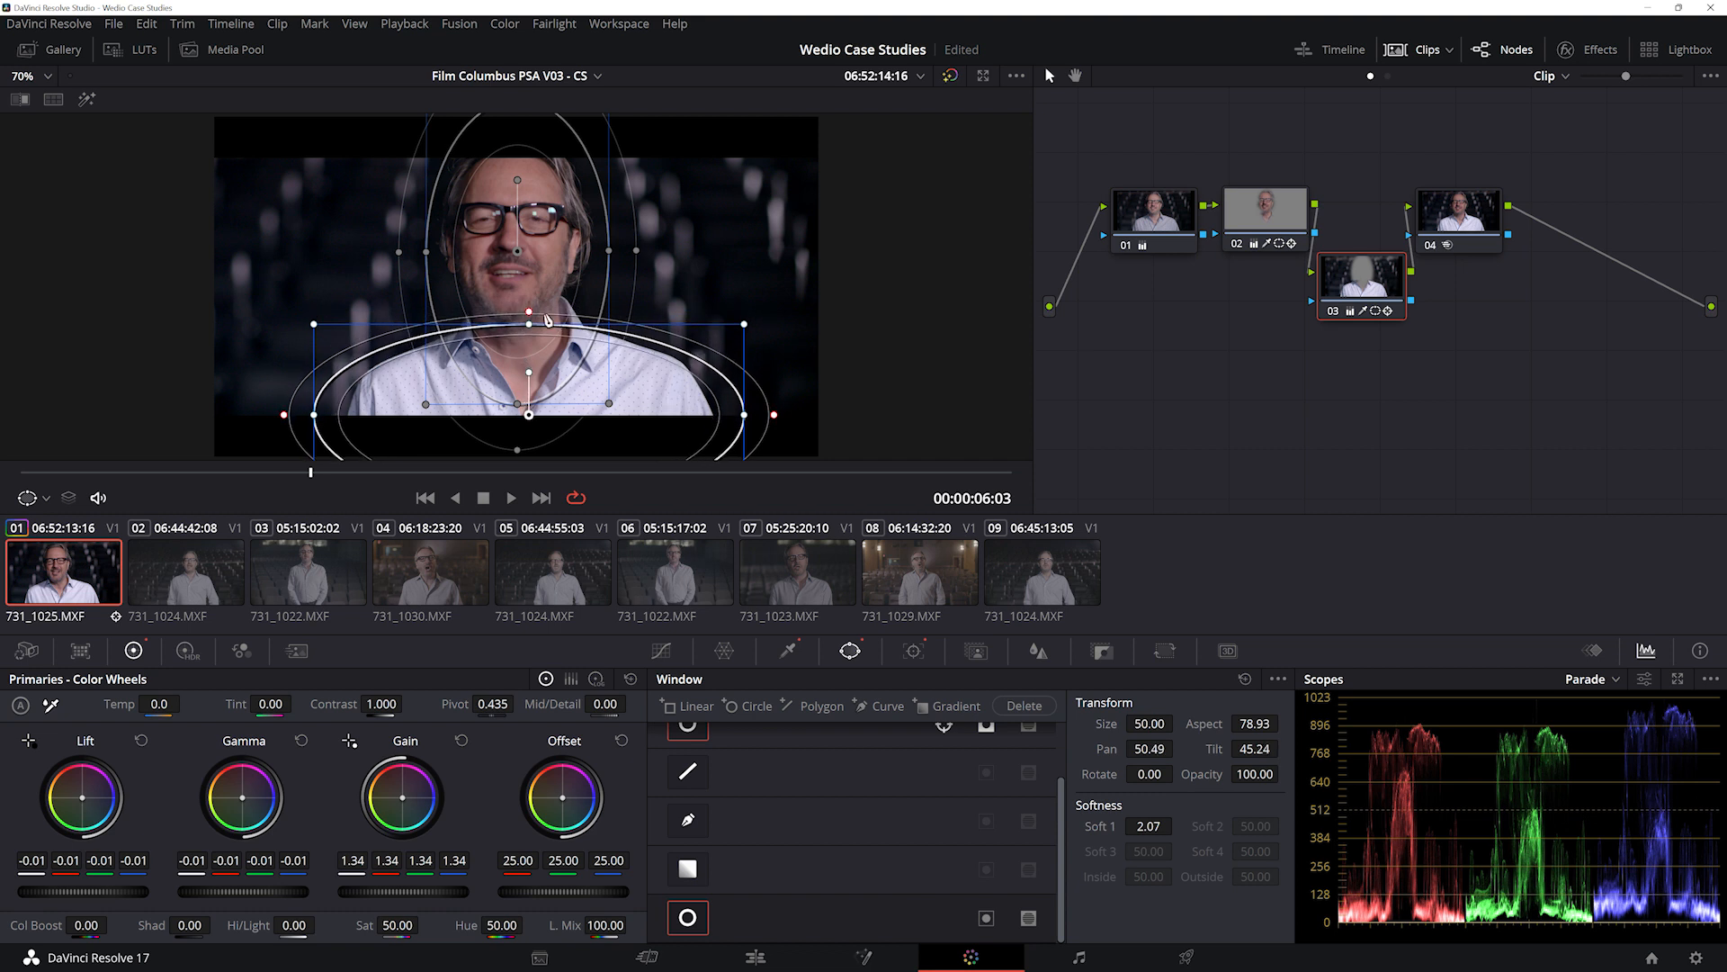
{"action": "left_click_drag", "start_coordinate": [530, 309], "coordinate": [528, 292]}
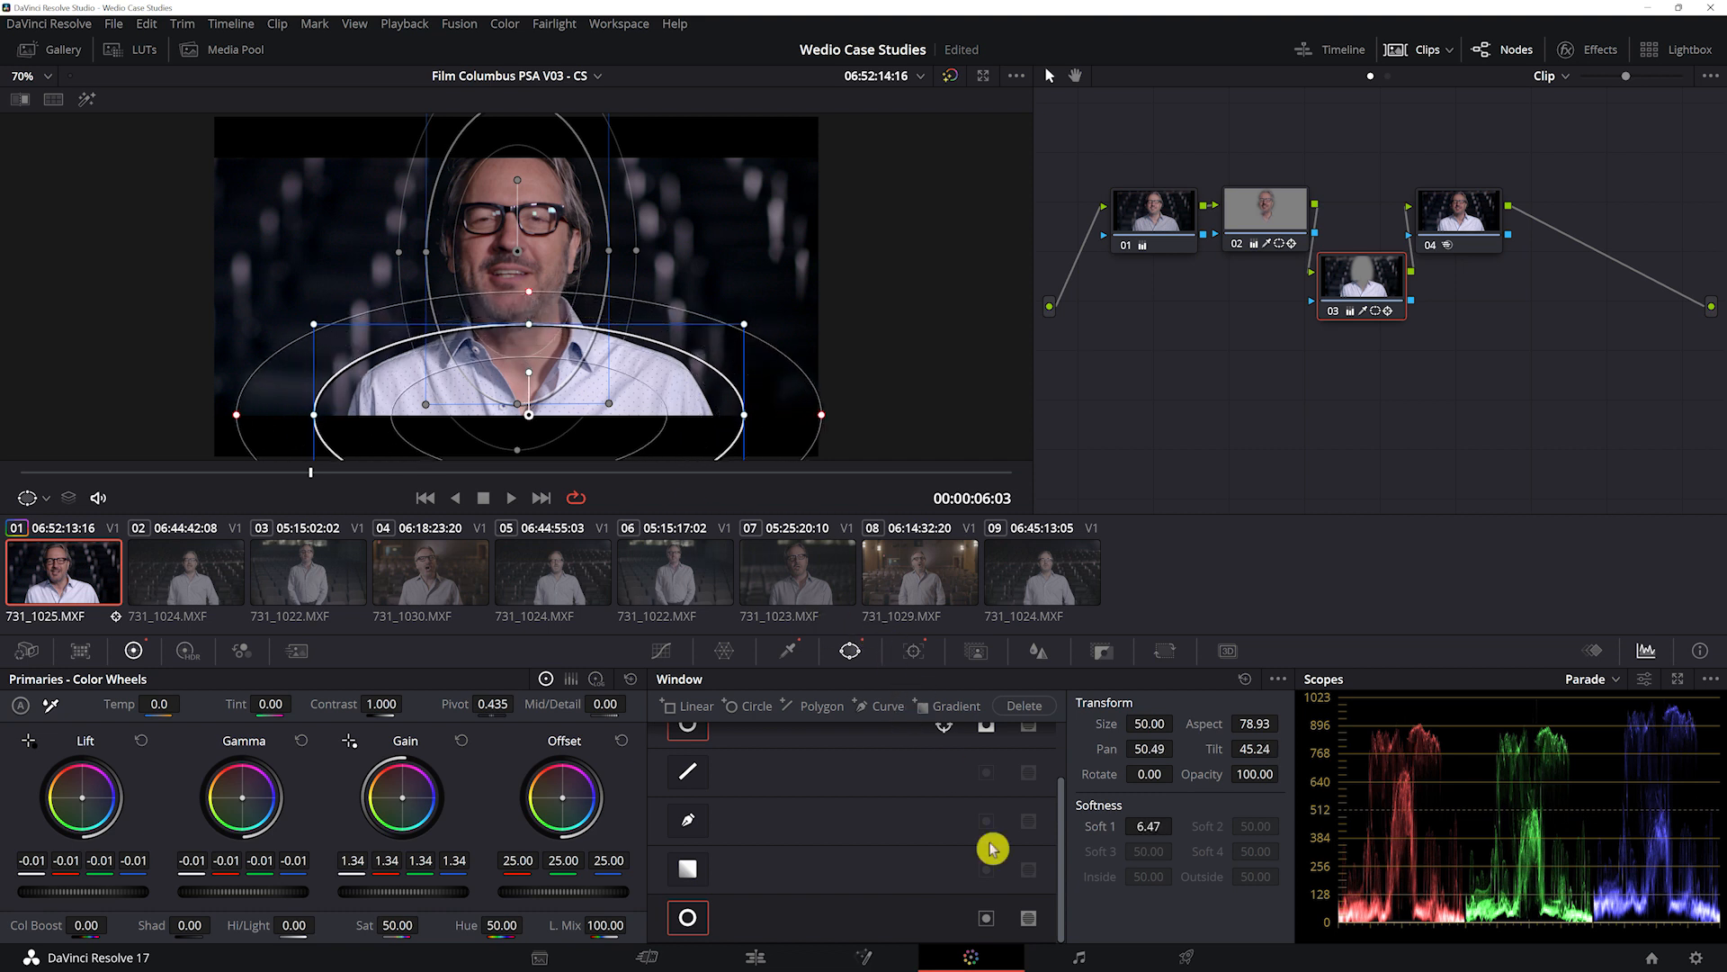
{"action": "left_click", "coordinate": [1030, 919]}
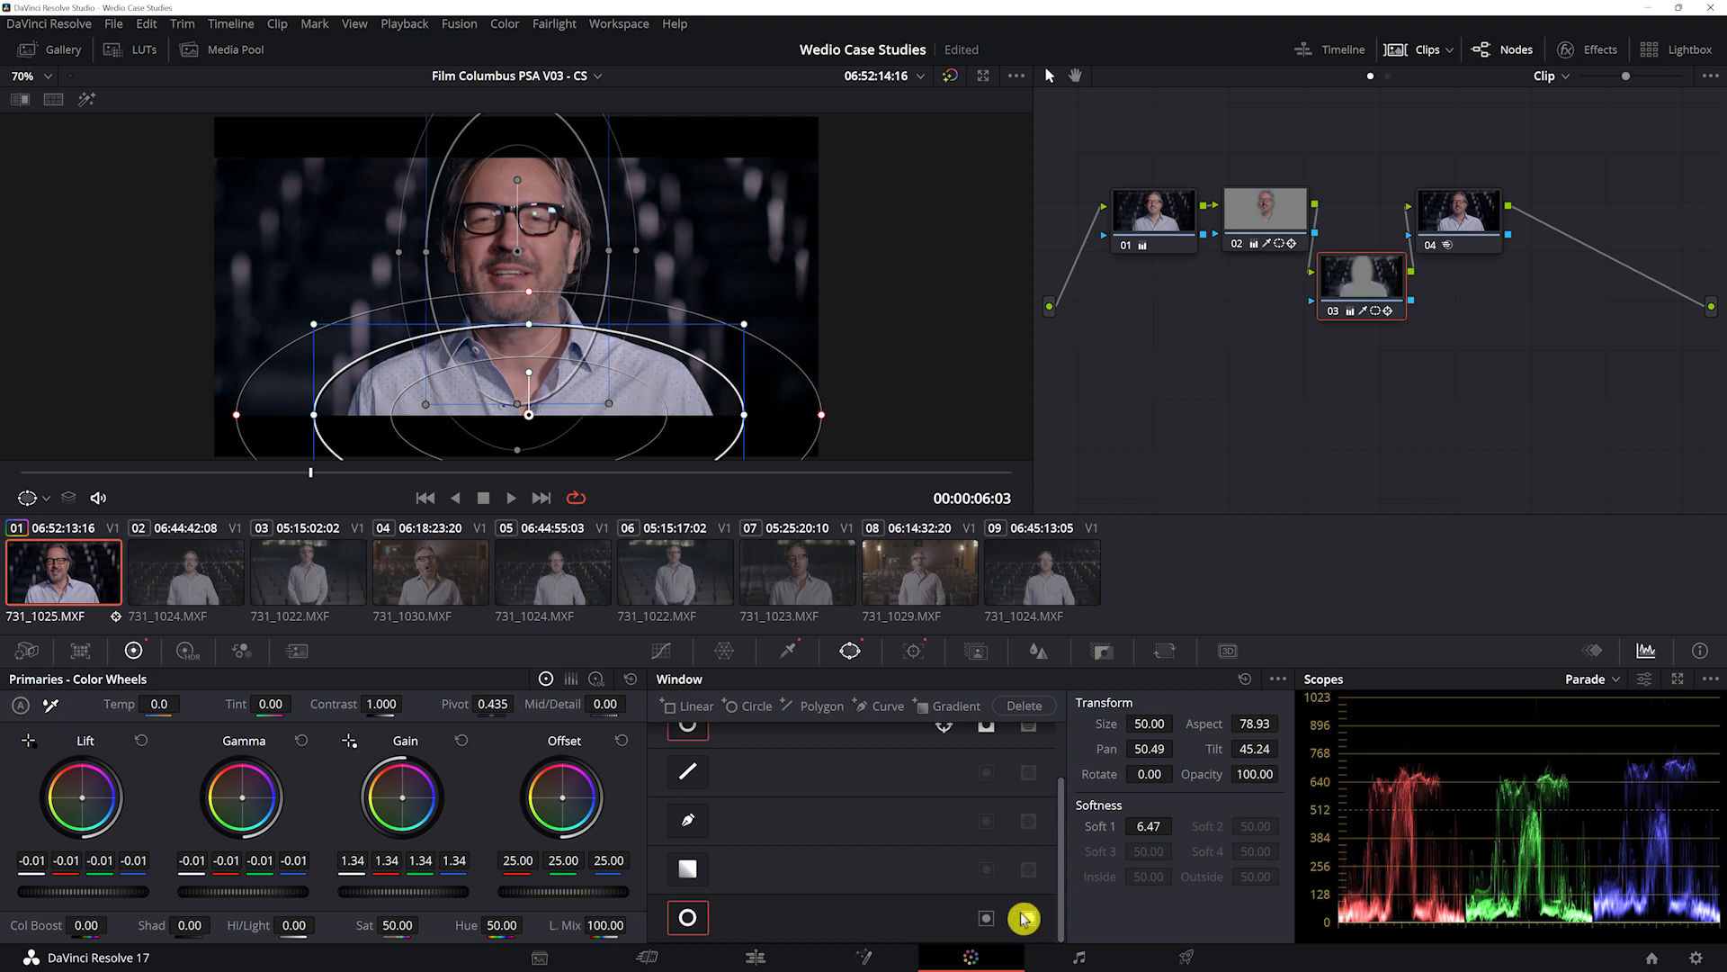
- Track node 03's shirt window backward and forward through the clip, then scrub back to review the tracked grade
{"action": "left_click", "coordinate": [912, 659]}
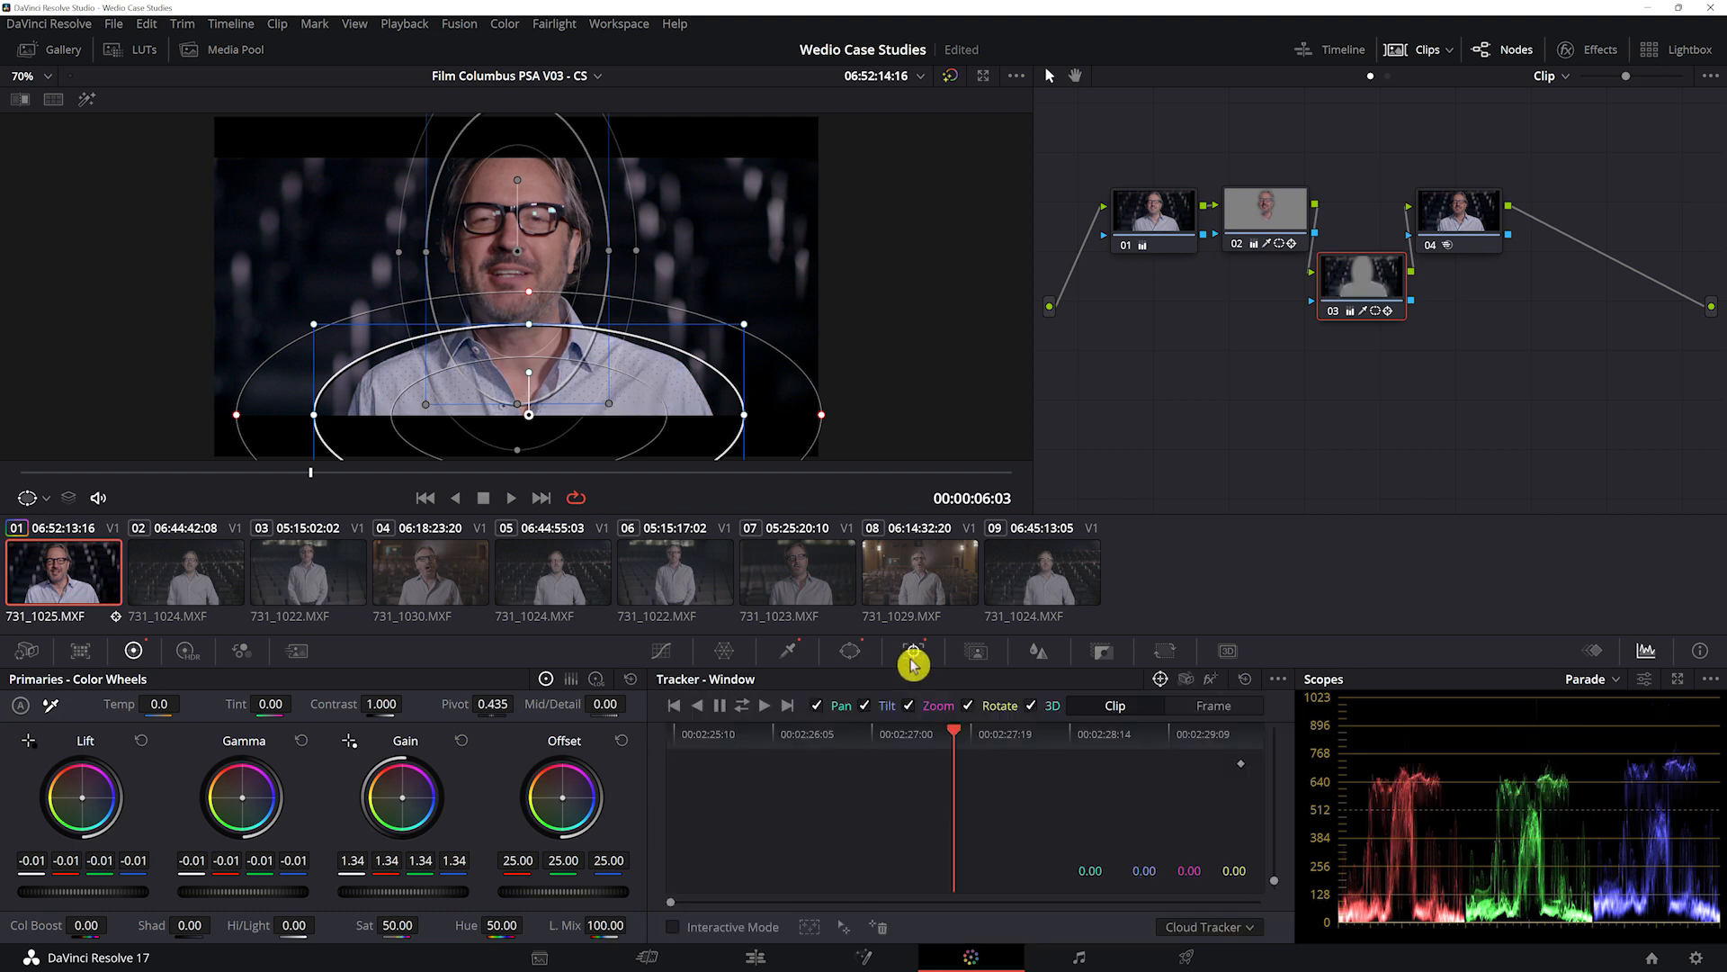
{"action": "left_click", "coordinate": [698, 705]}
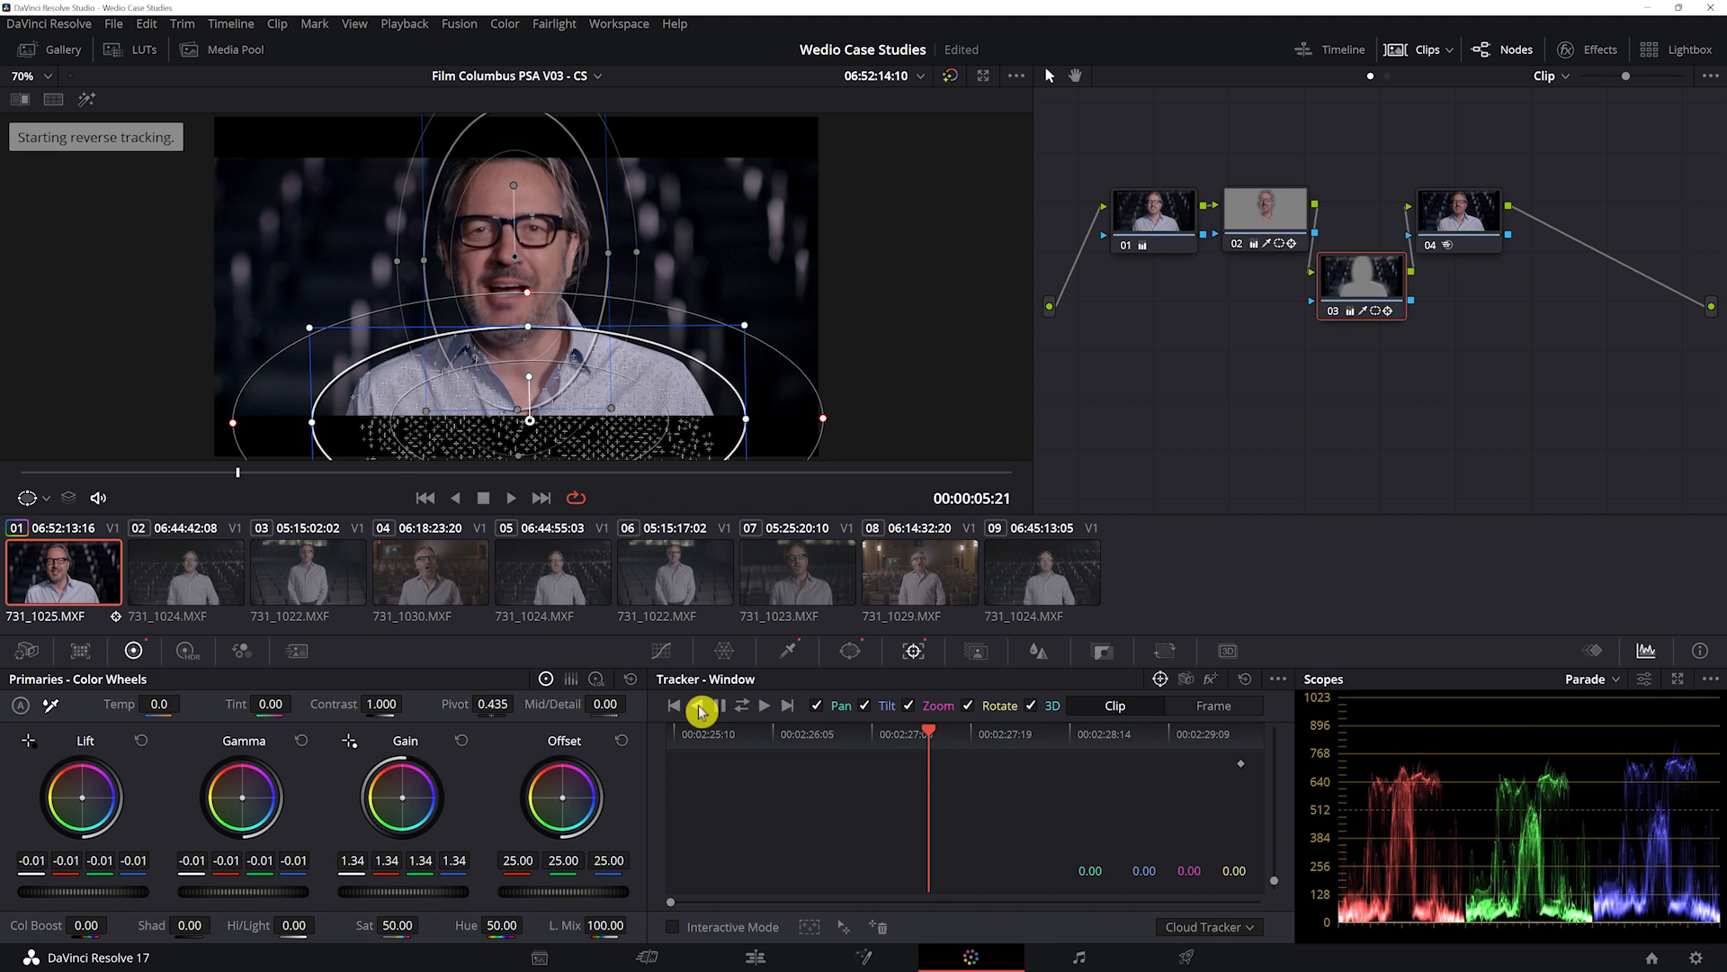
{"action": "left_click", "coordinate": [764, 705]}
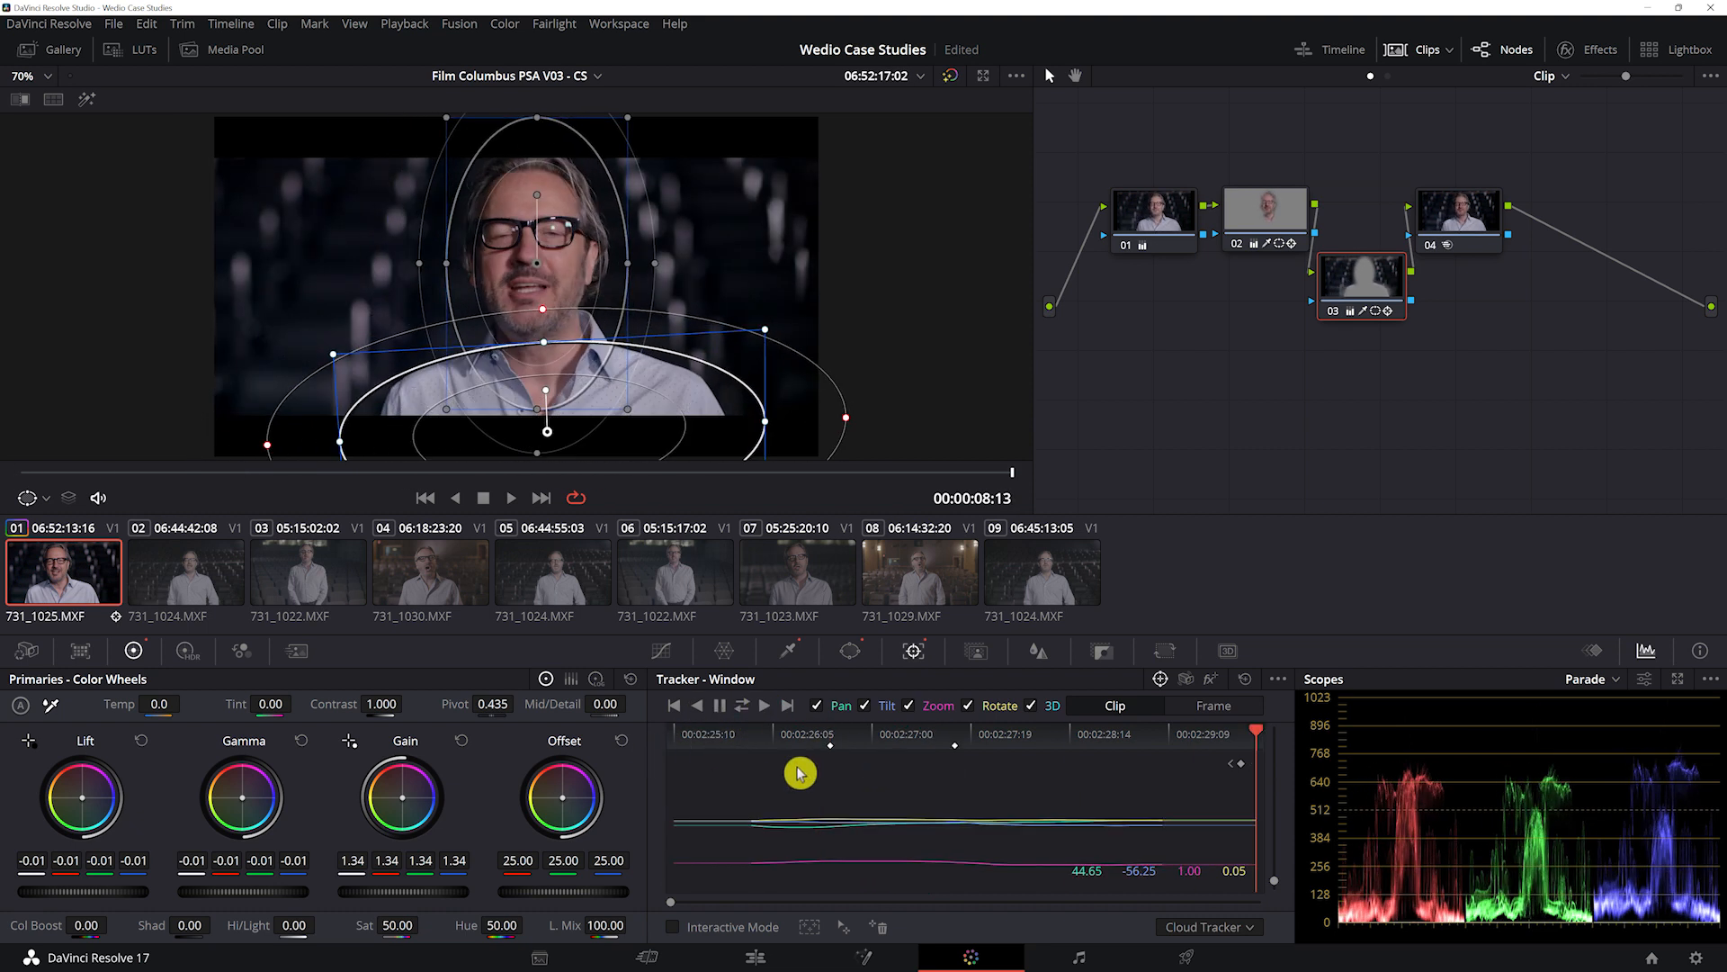
{"action": "left_click", "coordinate": [789, 653]}
{"action": "left_click_drag", "start_coordinate": [821, 471], "coordinate": [533, 498]}
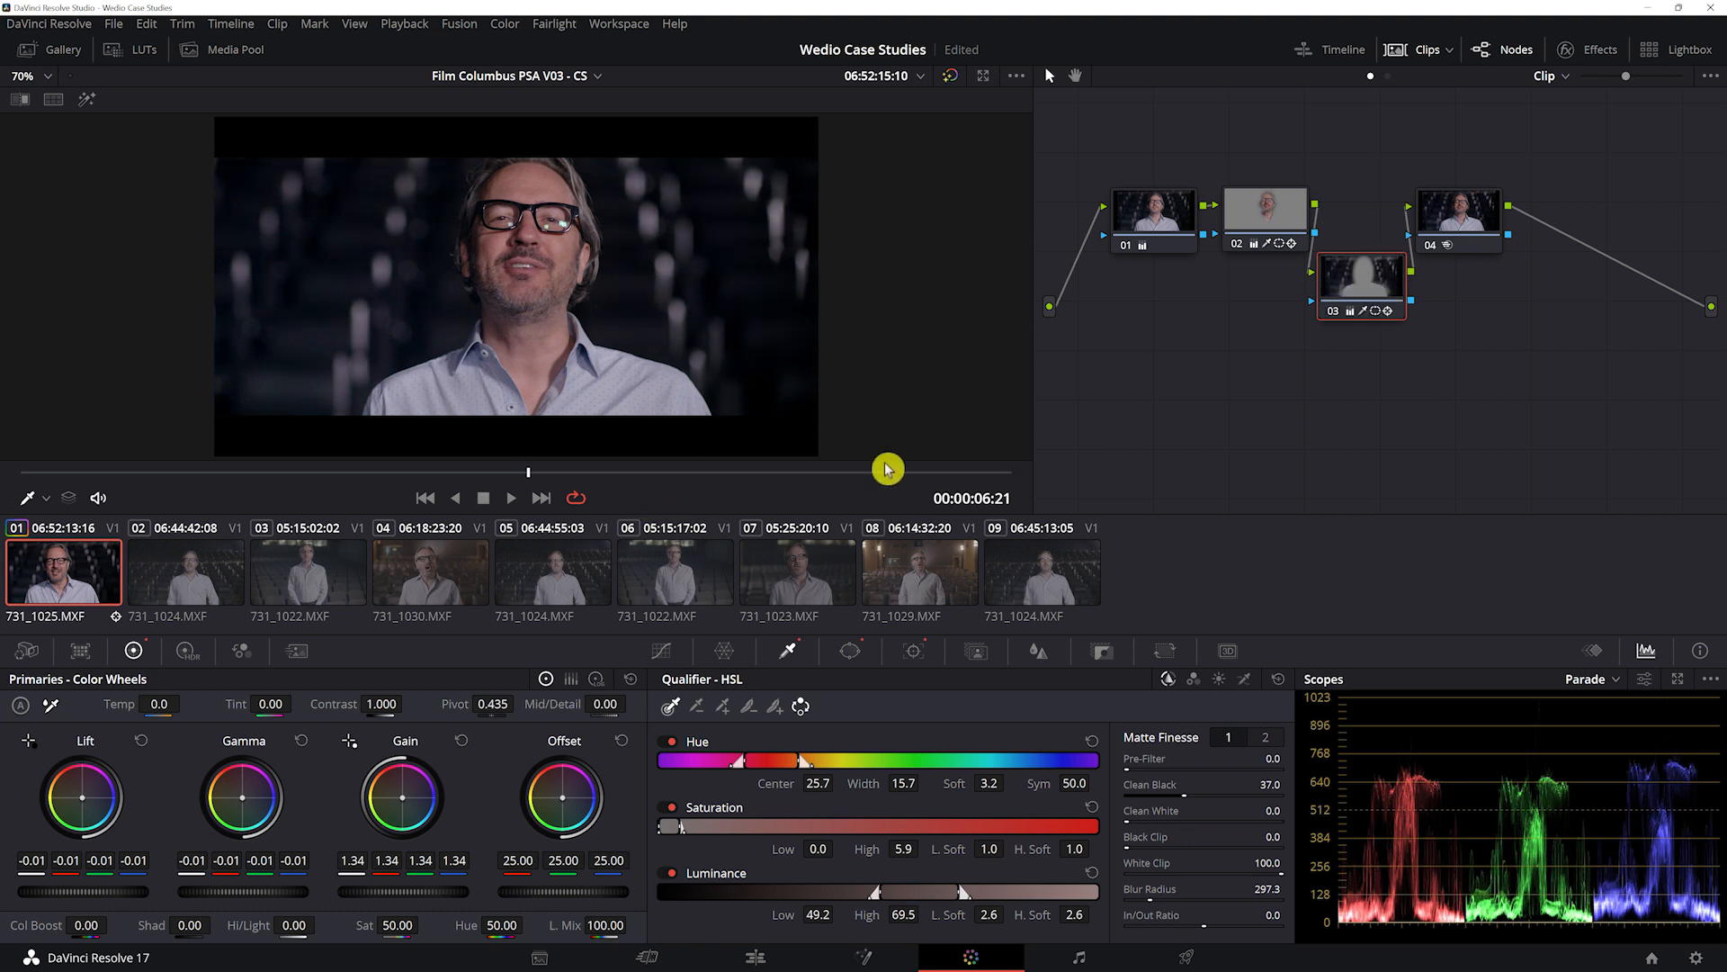
- Warm node 01's highlights by shifting the Gain color balance to red 1.49, green 1.51, and blue 1.40
{"action": "left_click", "coordinate": [1150, 225]}
{"action": "left_click_drag", "start_coordinate": [1161, 212], "coordinate": [1153, 210]}
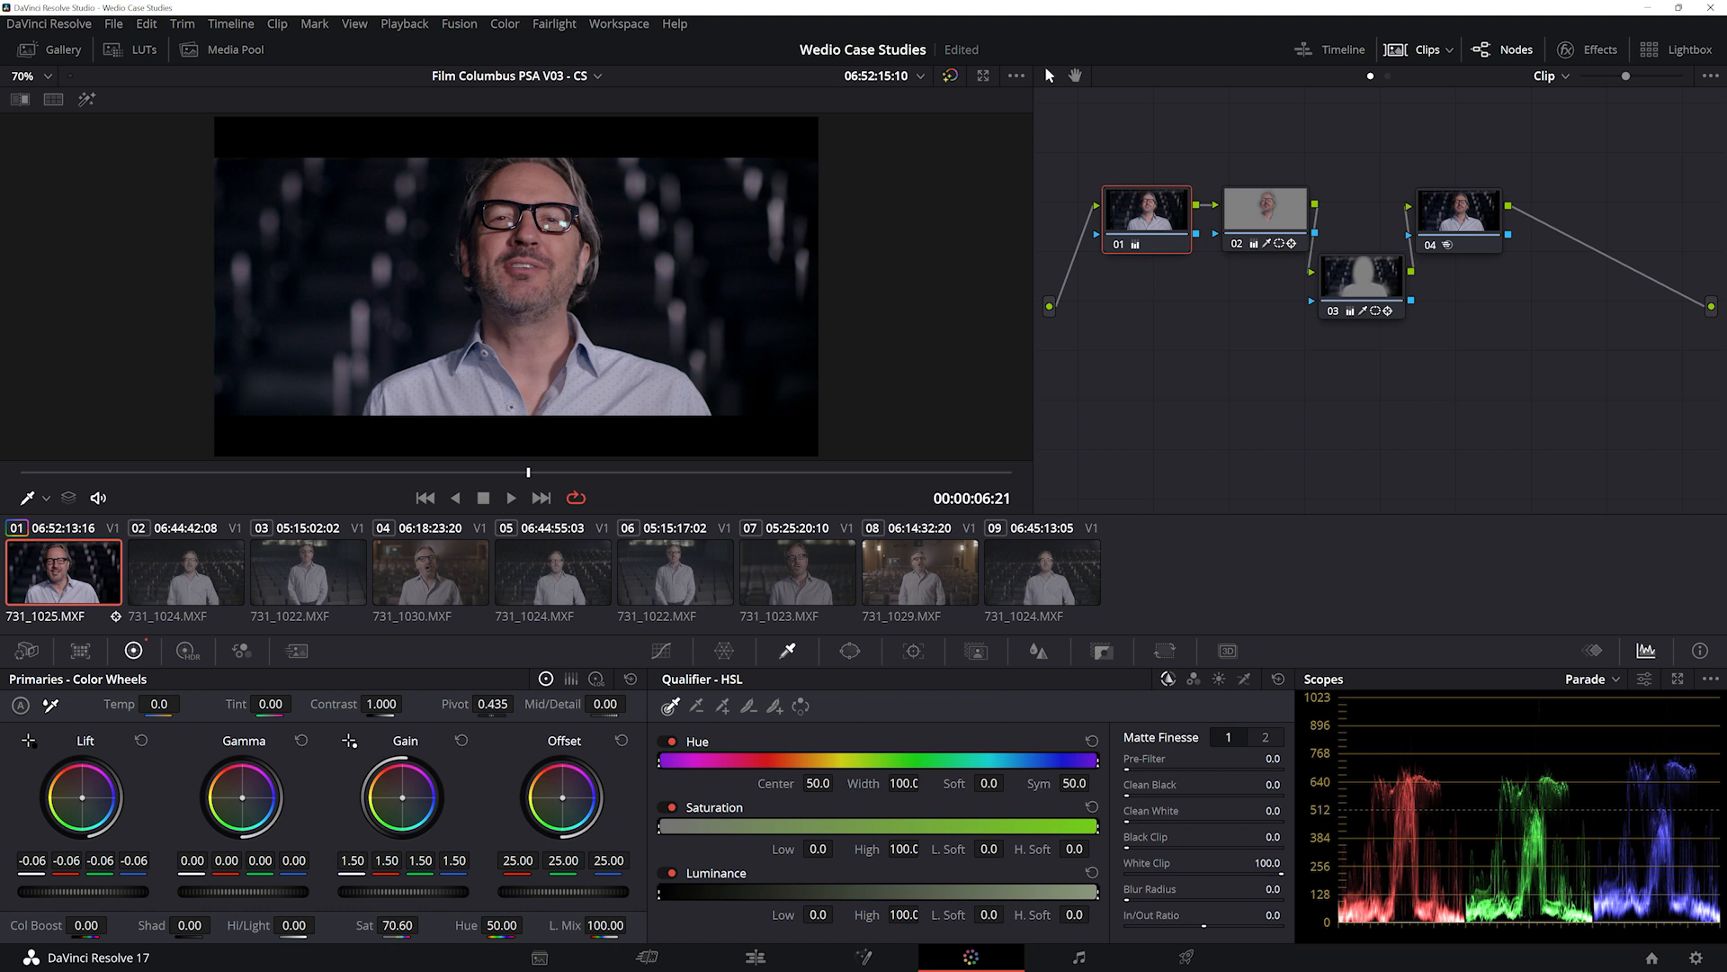
{"action": "left_click_drag", "start_coordinate": [401, 797], "coordinate": [400, 797]}
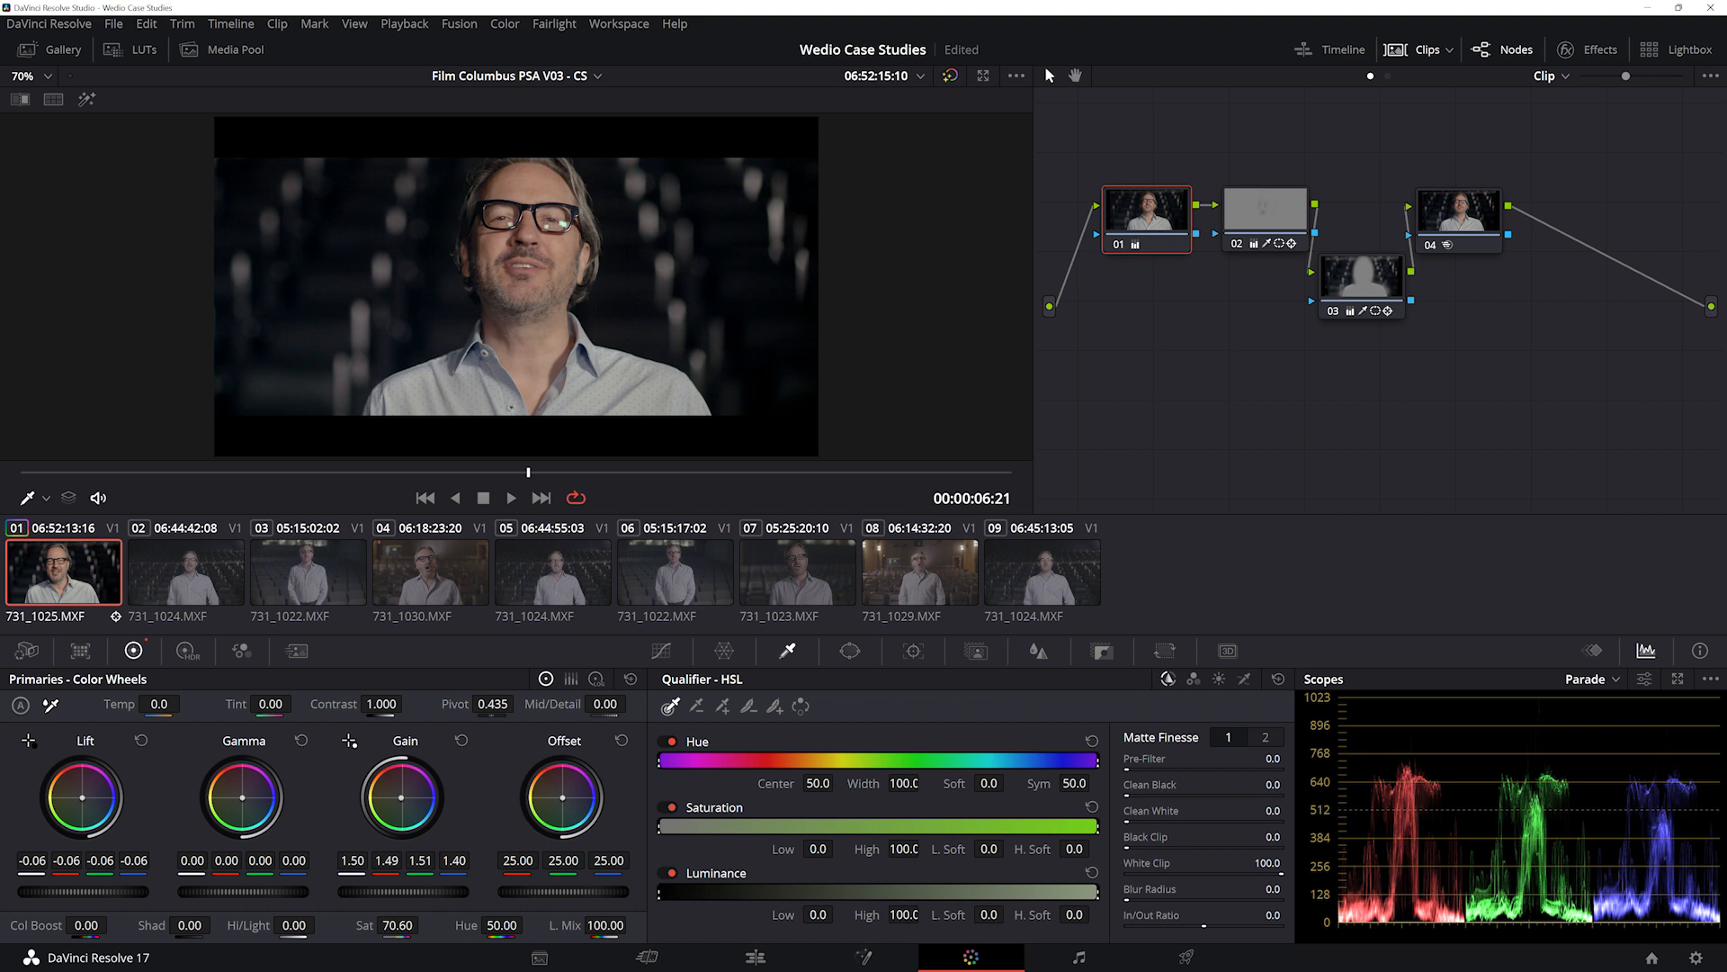
{"action": "left_click_drag", "start_coordinate": [430, 761], "coordinate": [463, 792]}
- Resample the skin on node 02 in highlight view, giving hue center 30.4, width 46.3, and luminance 48.0 to 67.8
{"action": "key", "text": "alt+shift+apostrophe"}
{"action": "key", "text": "shift+h"}
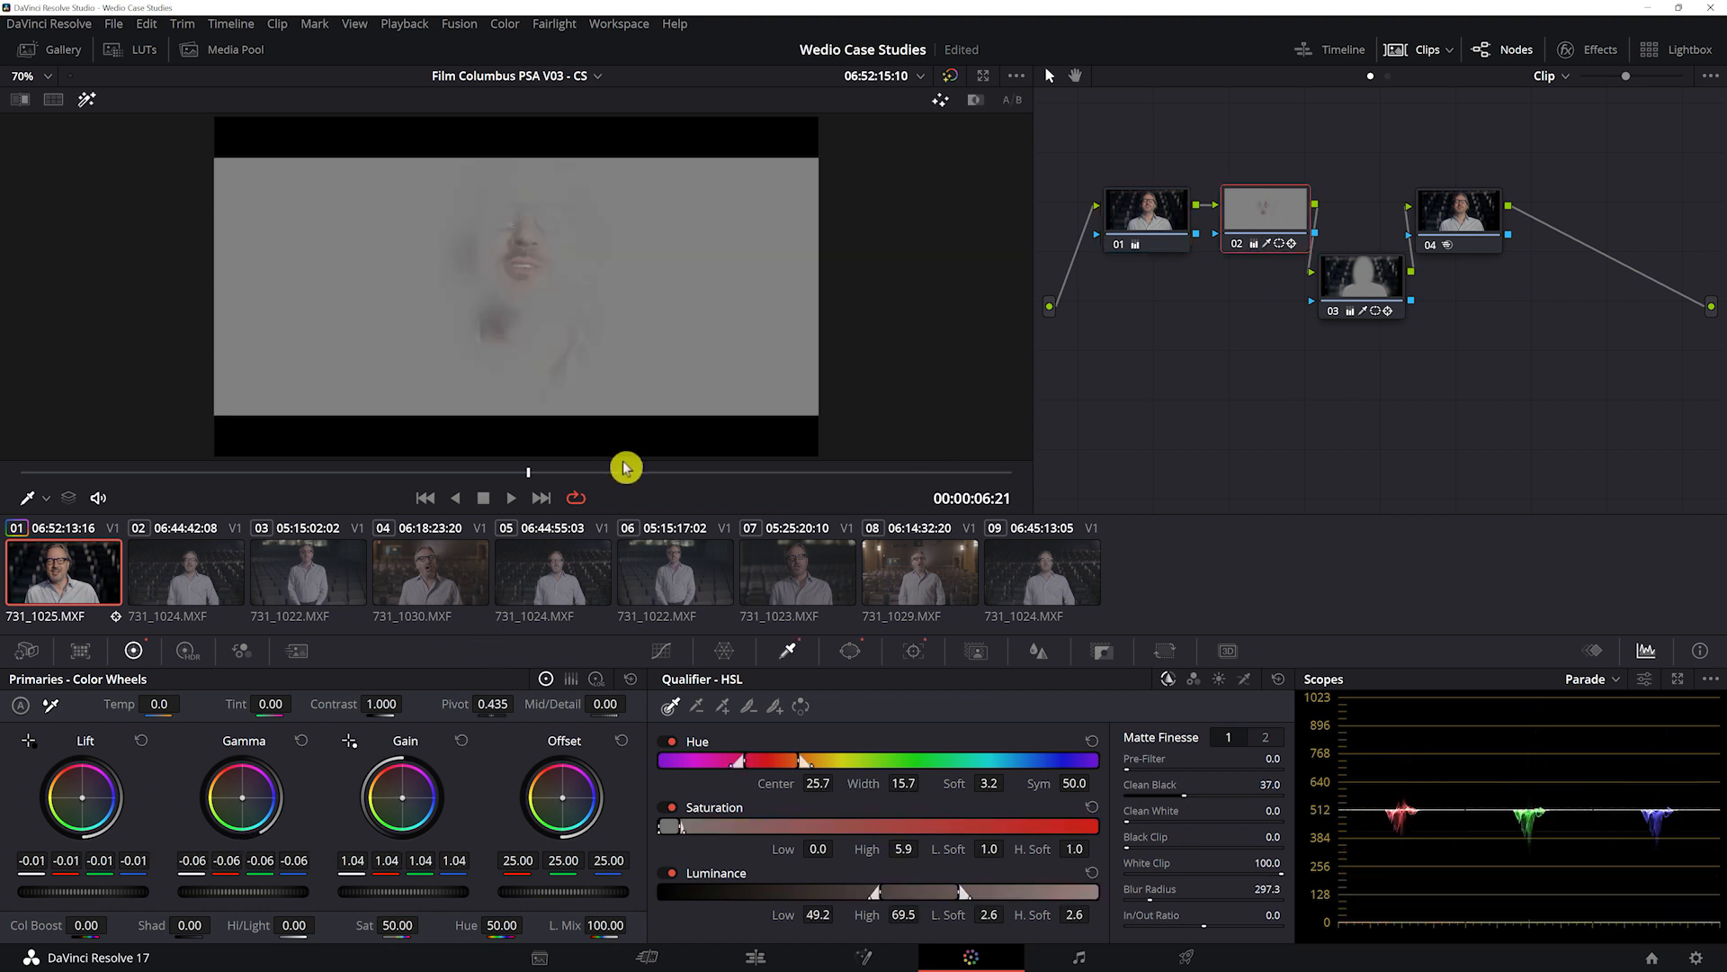
{"action": "mouse_move", "coordinate": [528, 284]}
{"action": "left_mouse_down"}
{"action": "mouse_move", "coordinate": [502, 246]}
{"action": "mouse_move", "coordinate": [487, 290]}
{"action": "mouse_move", "coordinate": [530, 274]}
{"action": "left_mouse_up"}
{"action": "left_click", "coordinate": [1122, 231]}
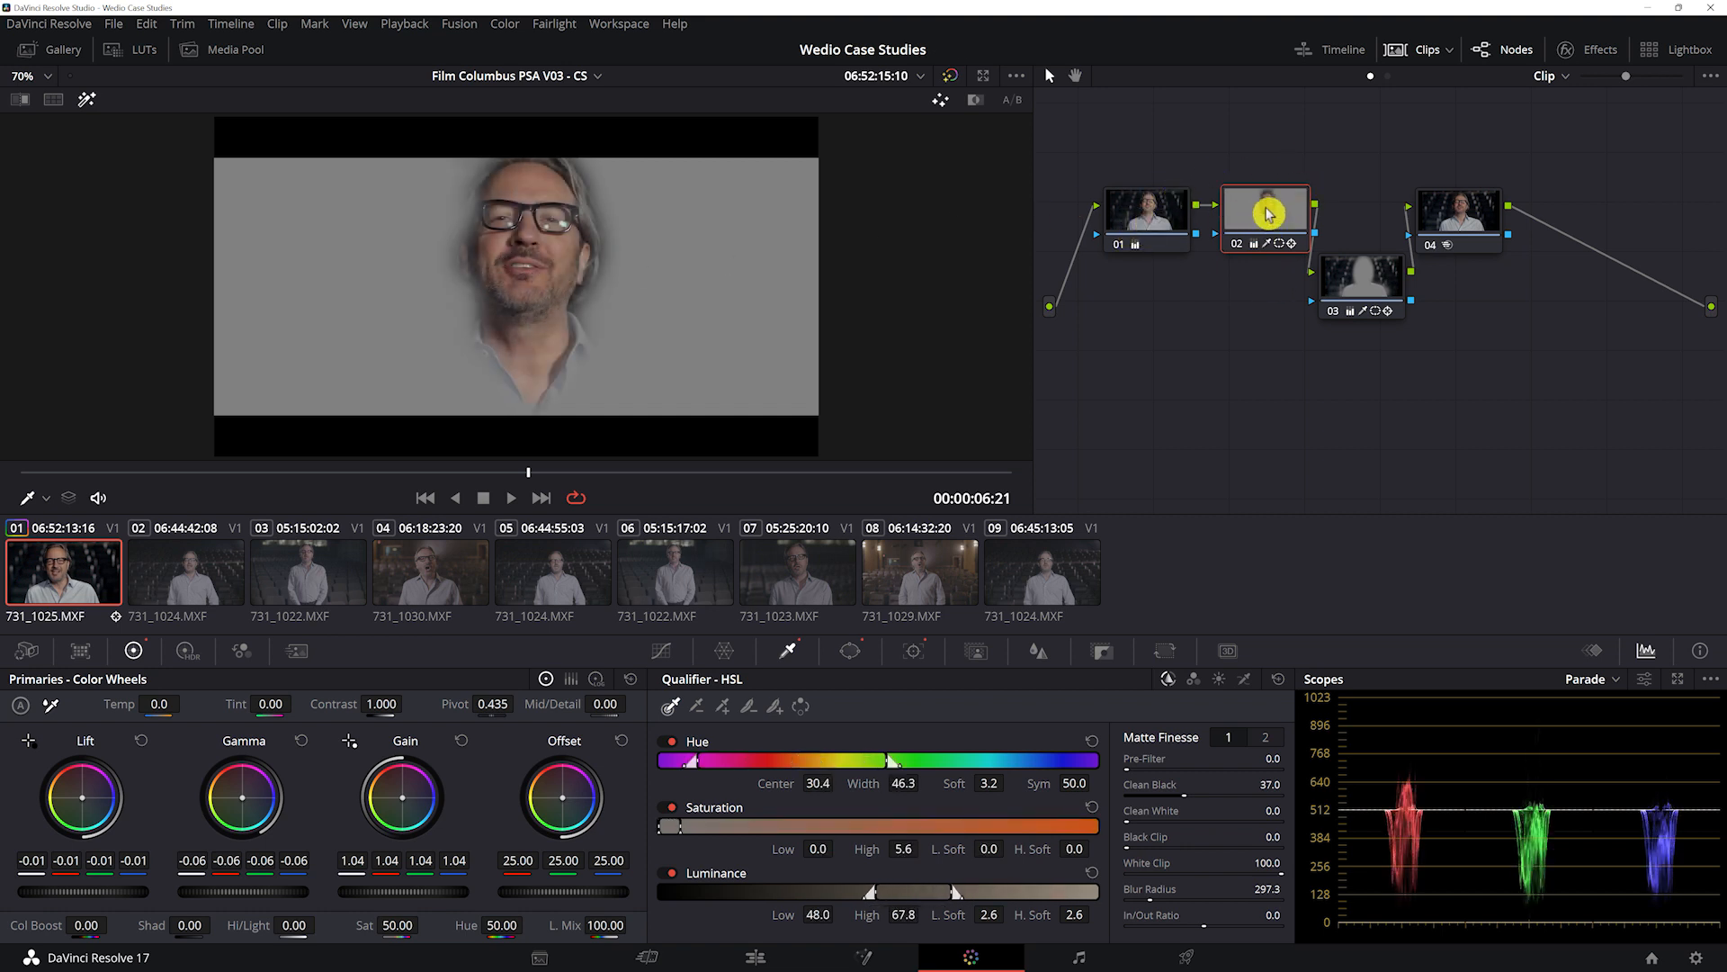
- Resample node 03's skin qualifier on the face to hue center 35.4, width 2.3, and luminance 55.9 to 68.0, then leave highlight view
{"action": "left_click", "coordinate": [1352, 309]}
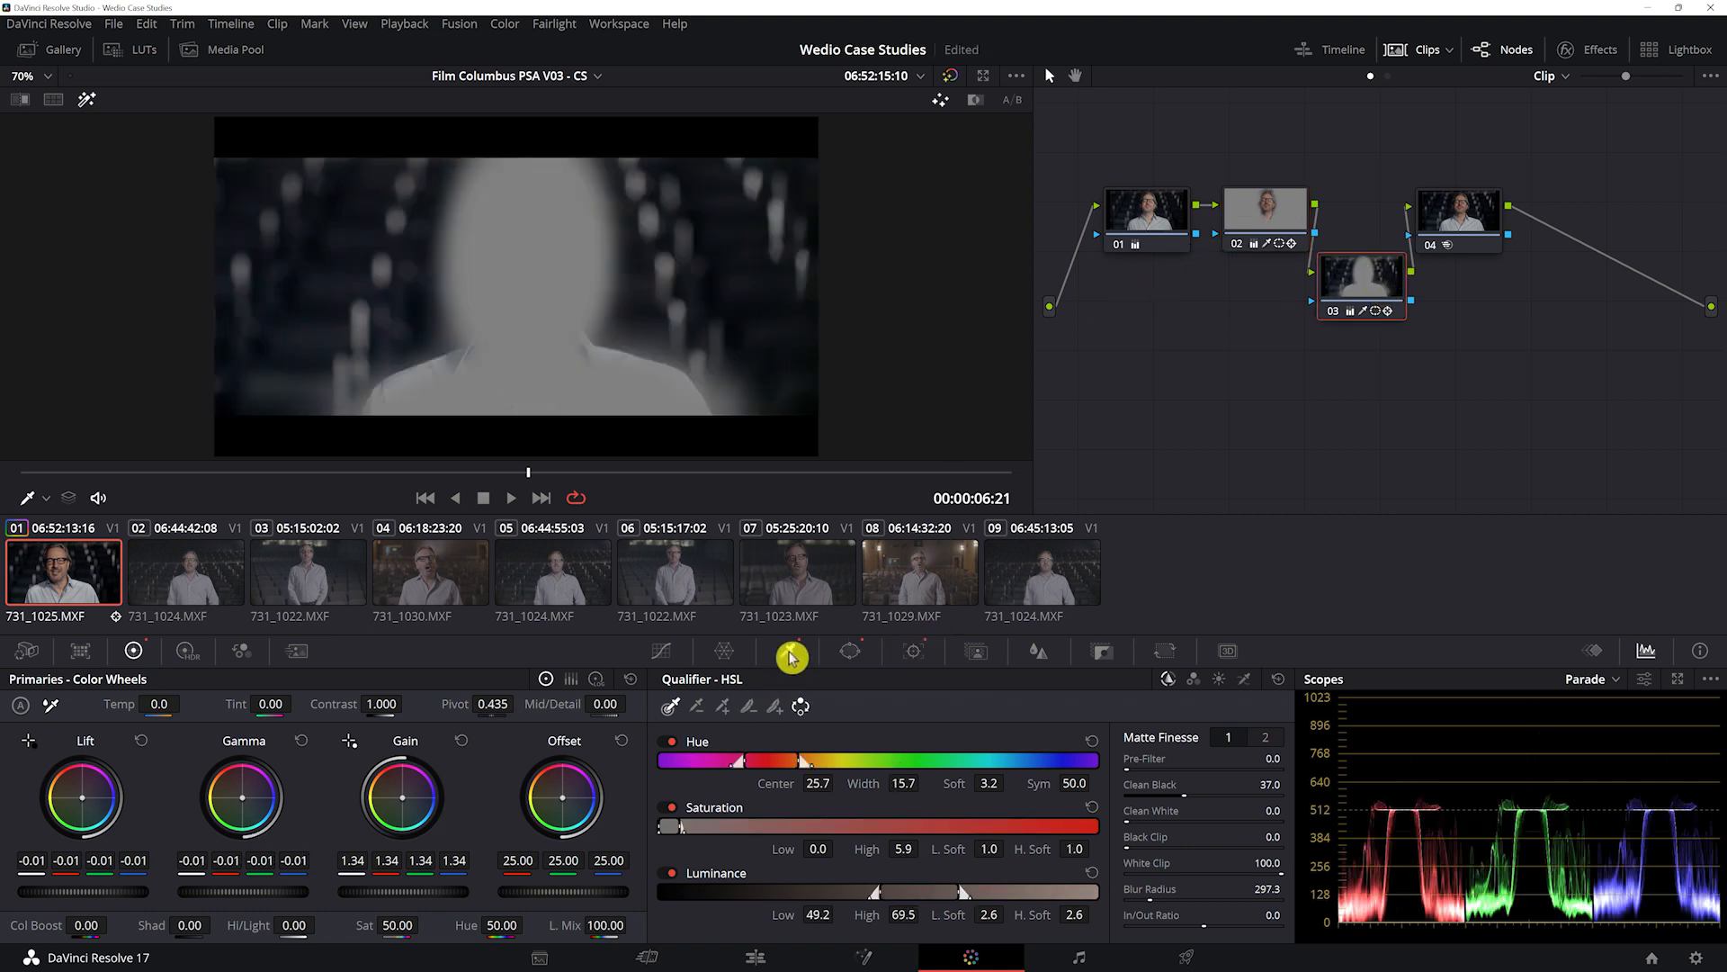
{"action": "left_click", "coordinate": [1278, 682]}
{"action": "key", "text": "ctrl+z"}
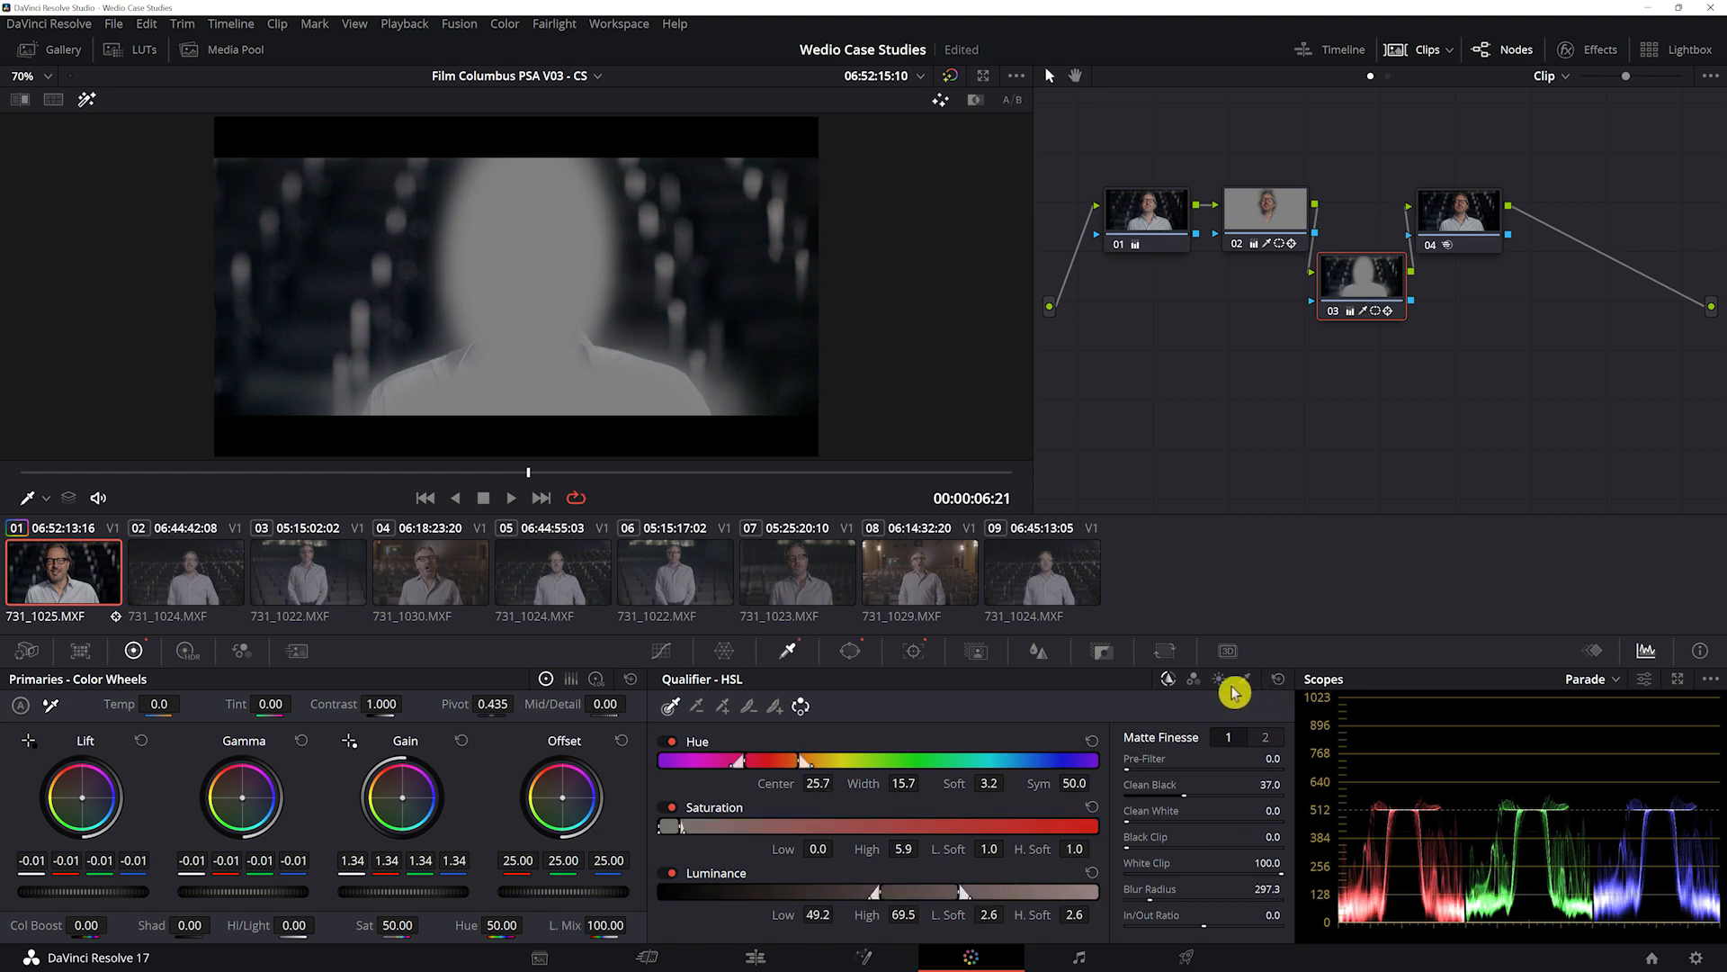
{"action": "left_click_drag", "start_coordinate": [522, 251], "coordinate": [557, 258]}
{"action": "left_click", "coordinate": [551, 249]}
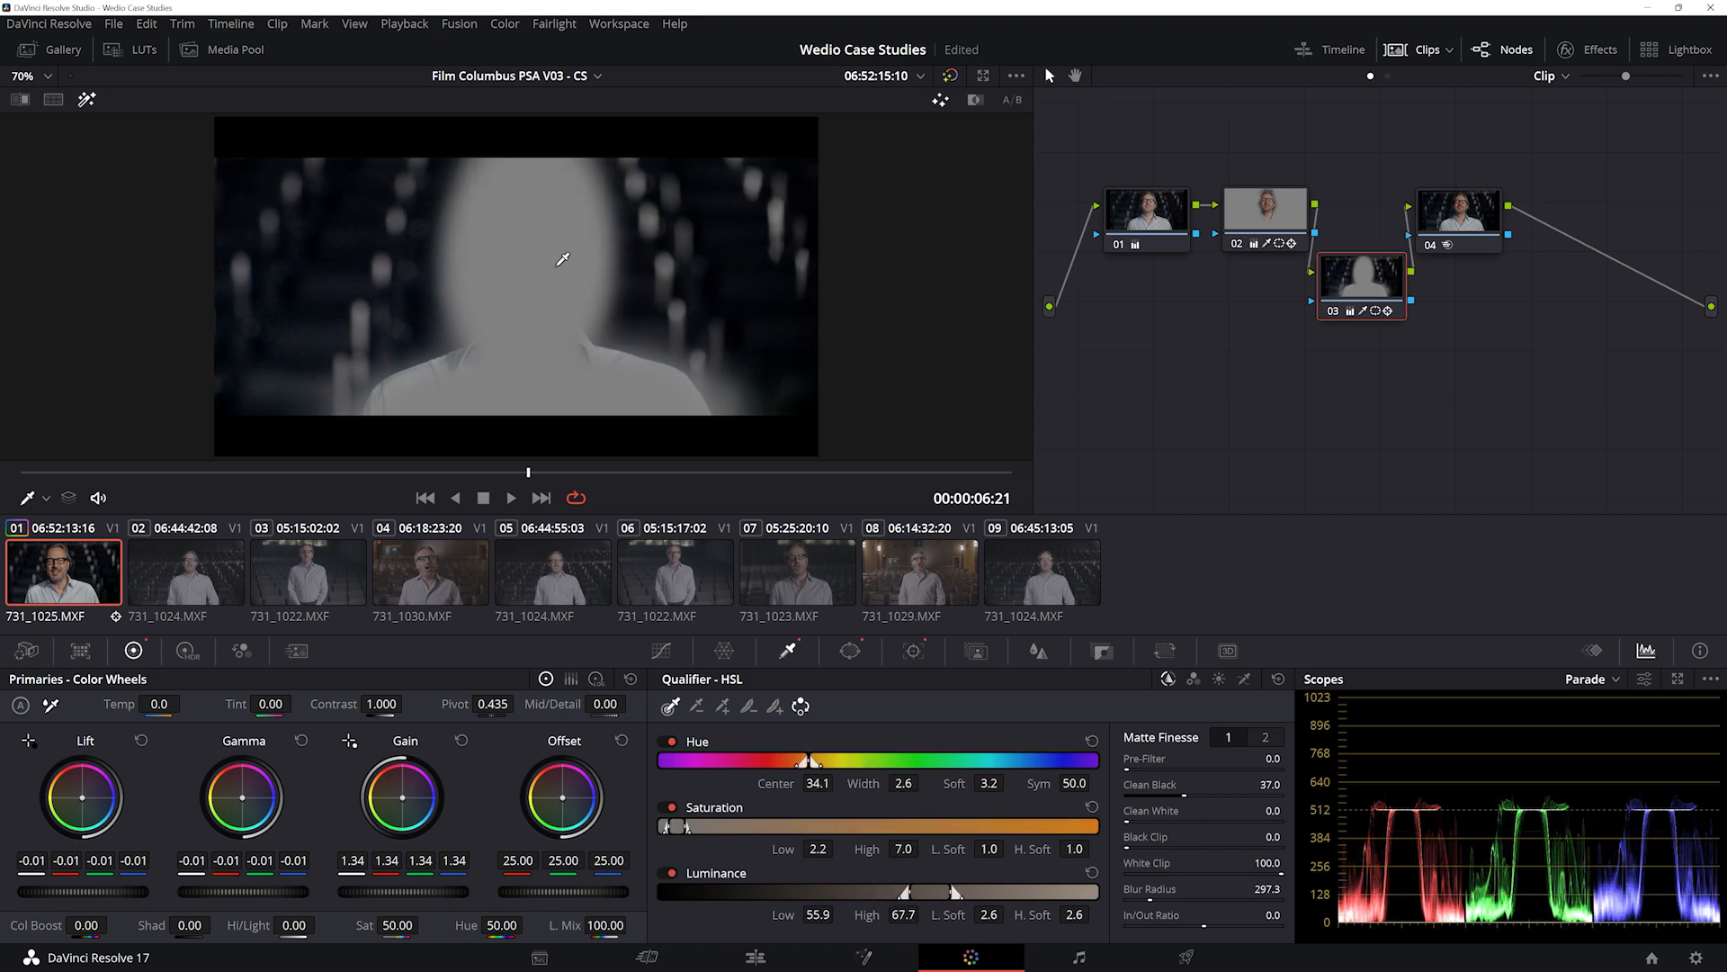
{"action": "key", "text": "shift+h"}
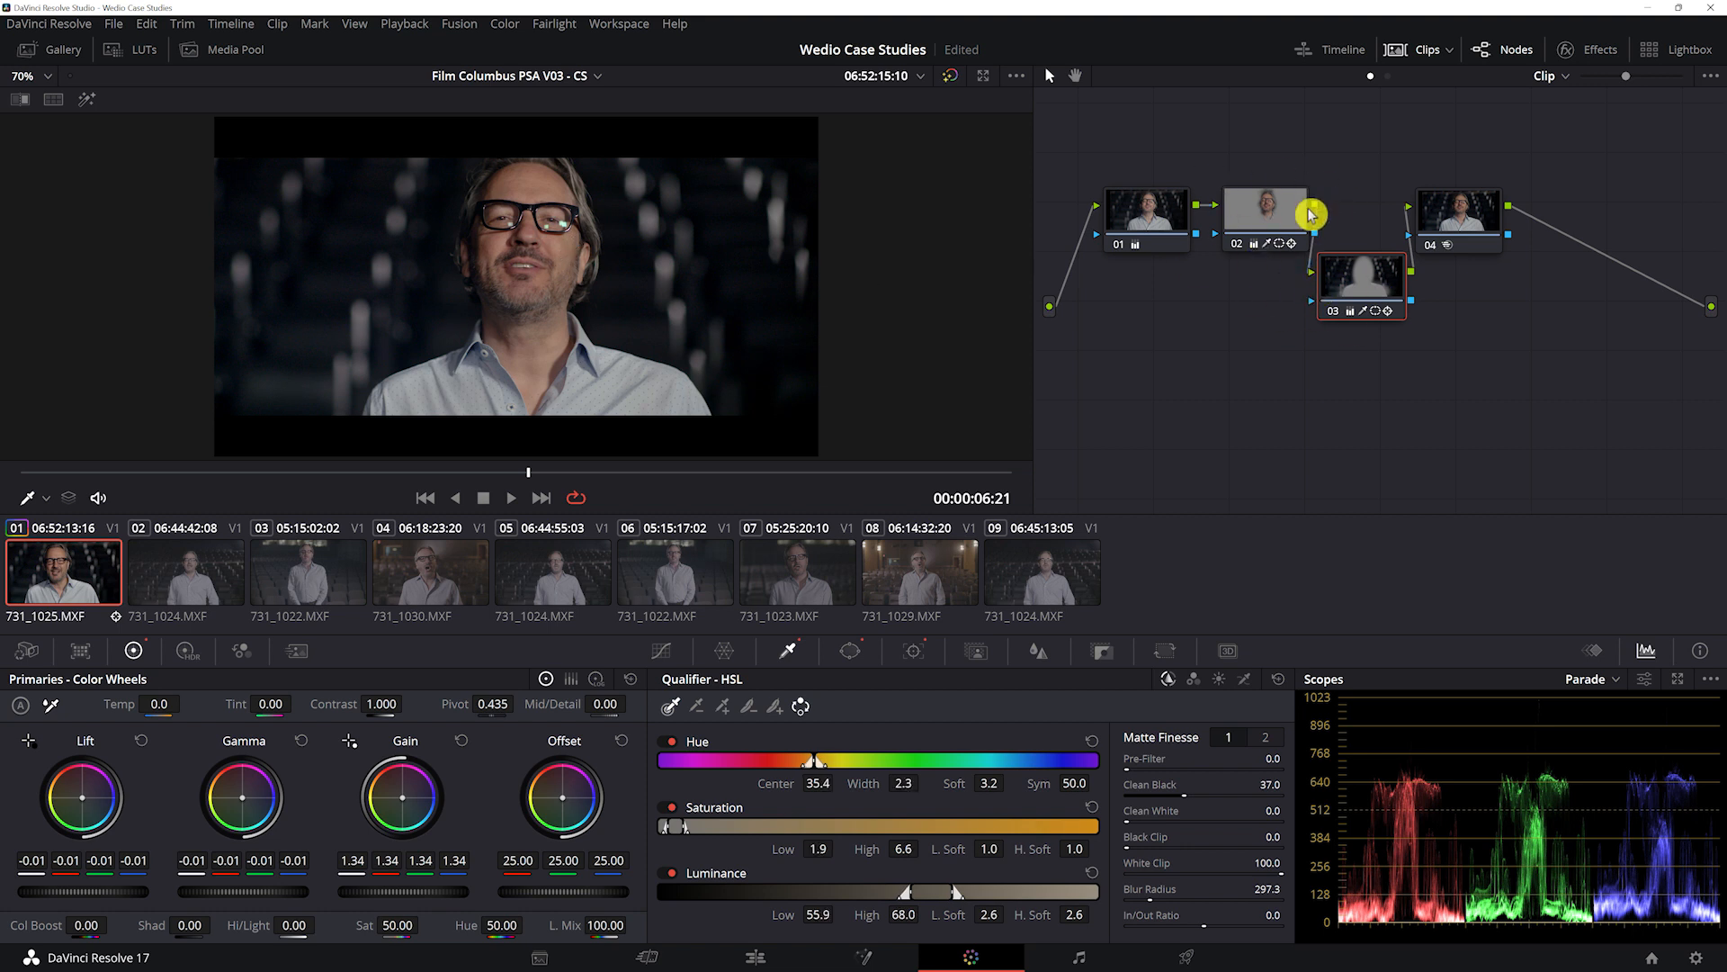
- Move node 04 slightly farther from node 03 and save the project
{"action": "left_click_drag", "start_coordinate": [1464, 219], "coordinate": [1486, 216]}
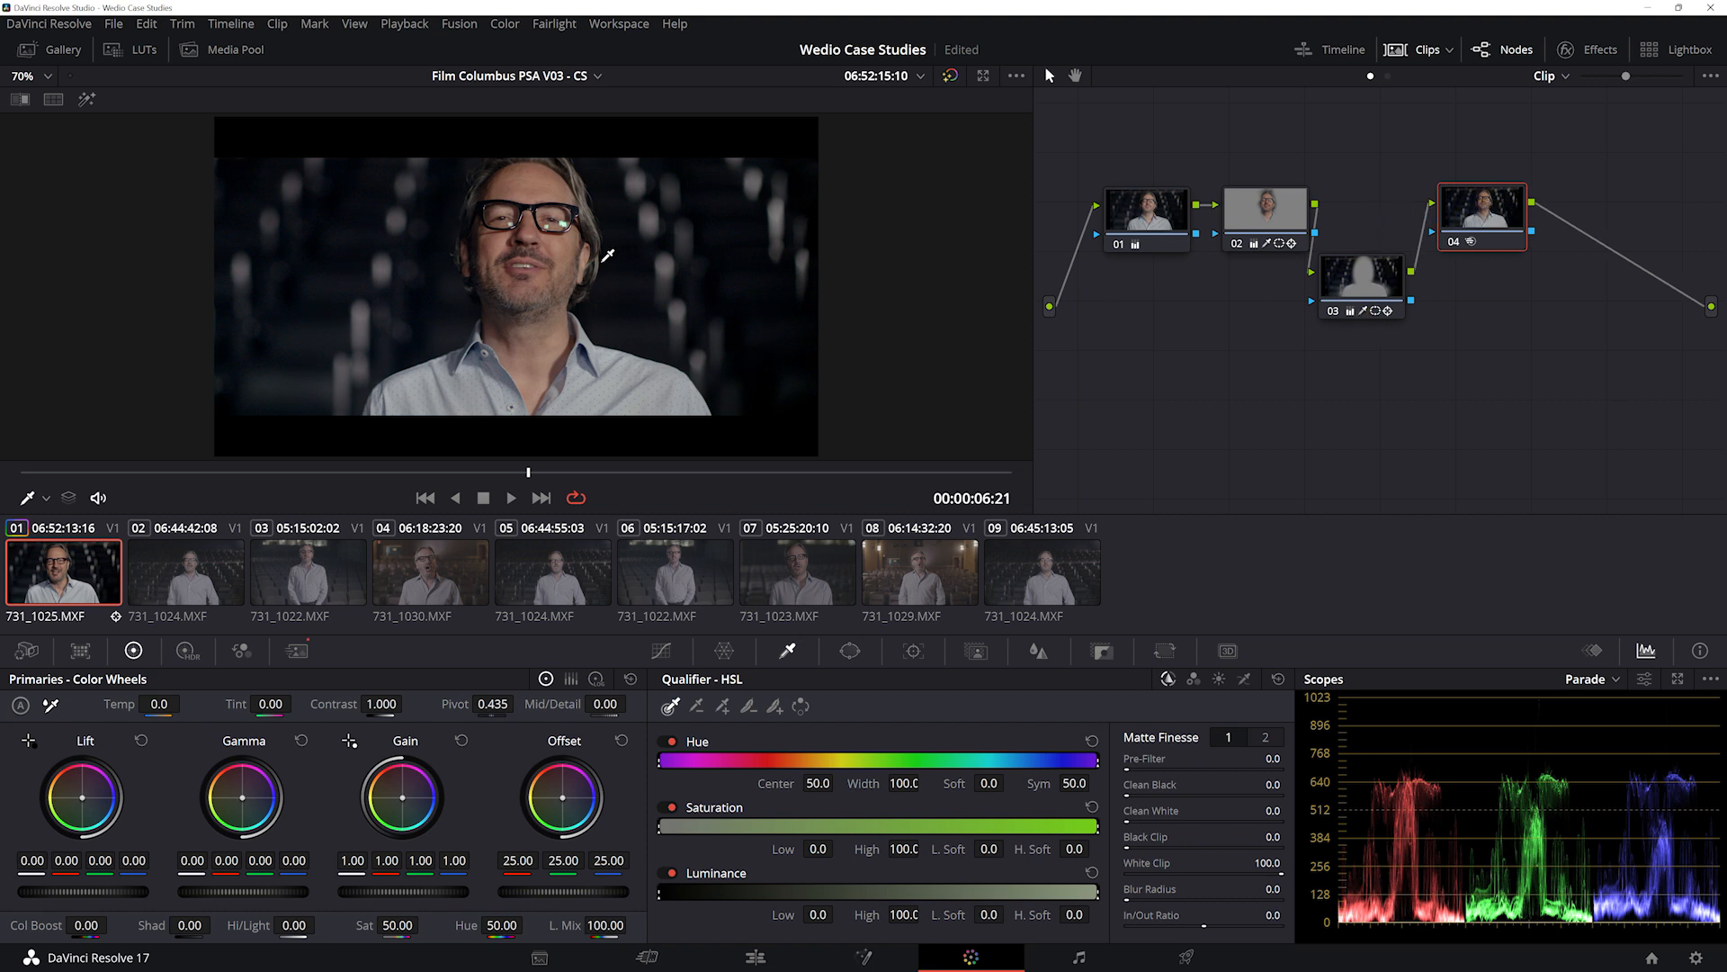
{"action": "left_click", "coordinate": [1274, 236]}
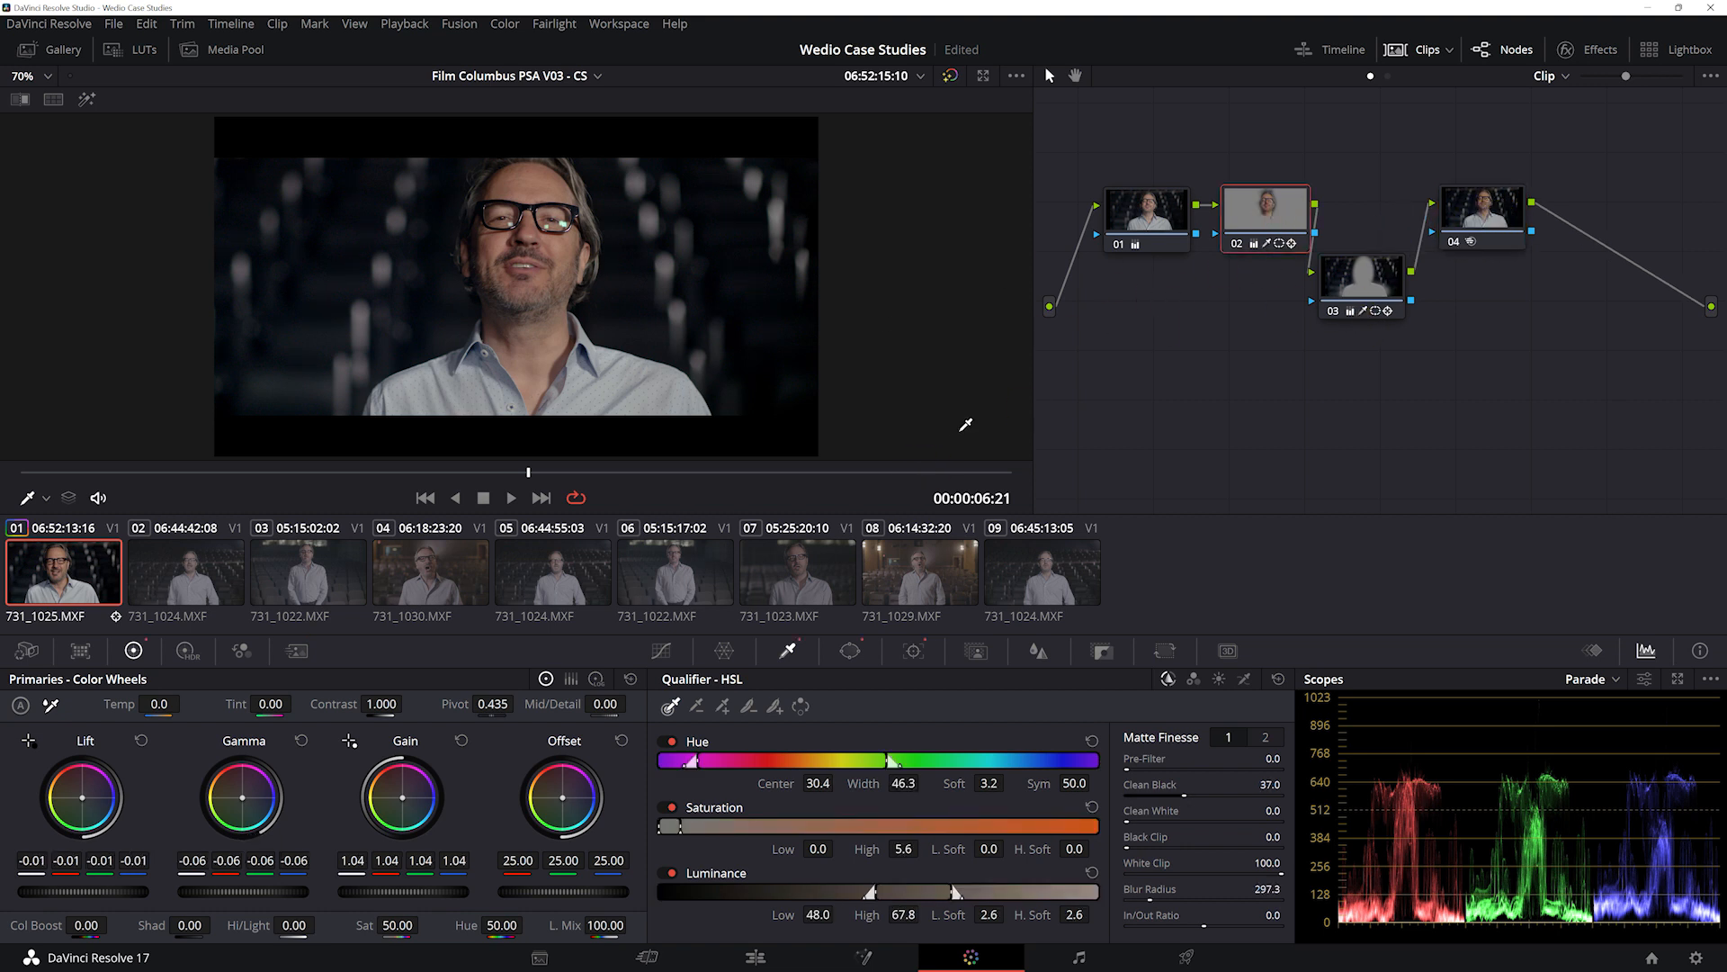
{"action": "key", "text": "ctrl+s"}
{"action": "left_click", "coordinate": [1369, 295]}
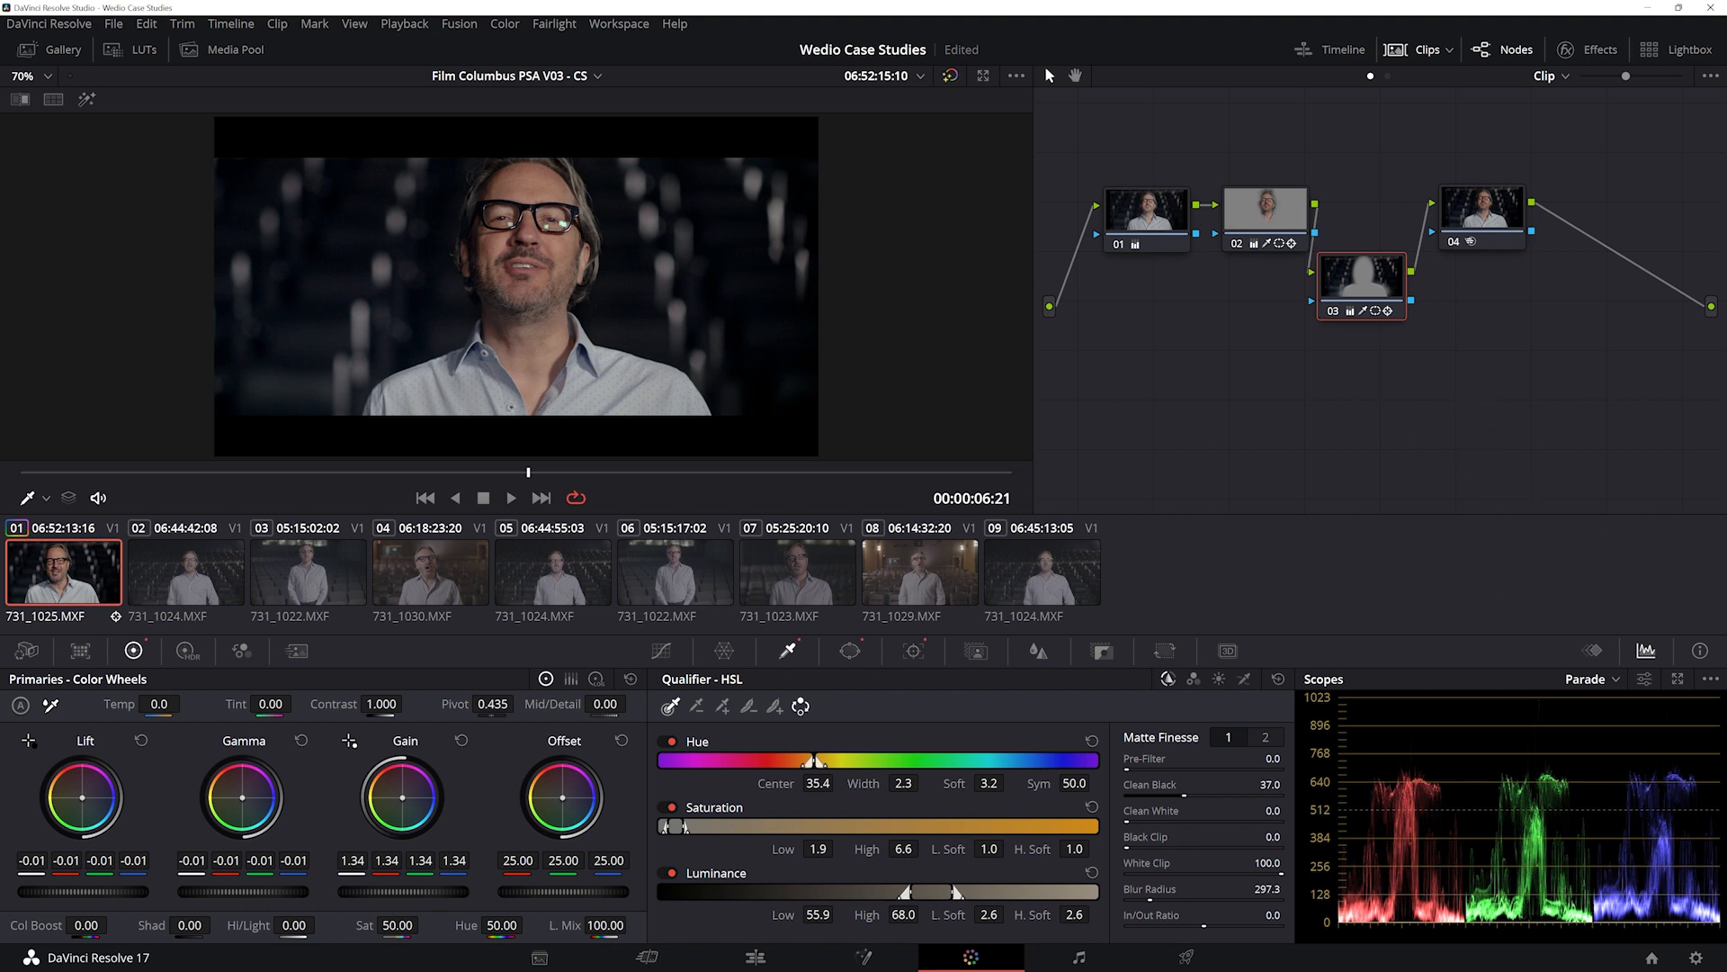
- Copy clip 01's complete grade onto clip 02 and switch between the two clips to compare them
{"action": "left_click", "coordinate": [186, 576]}
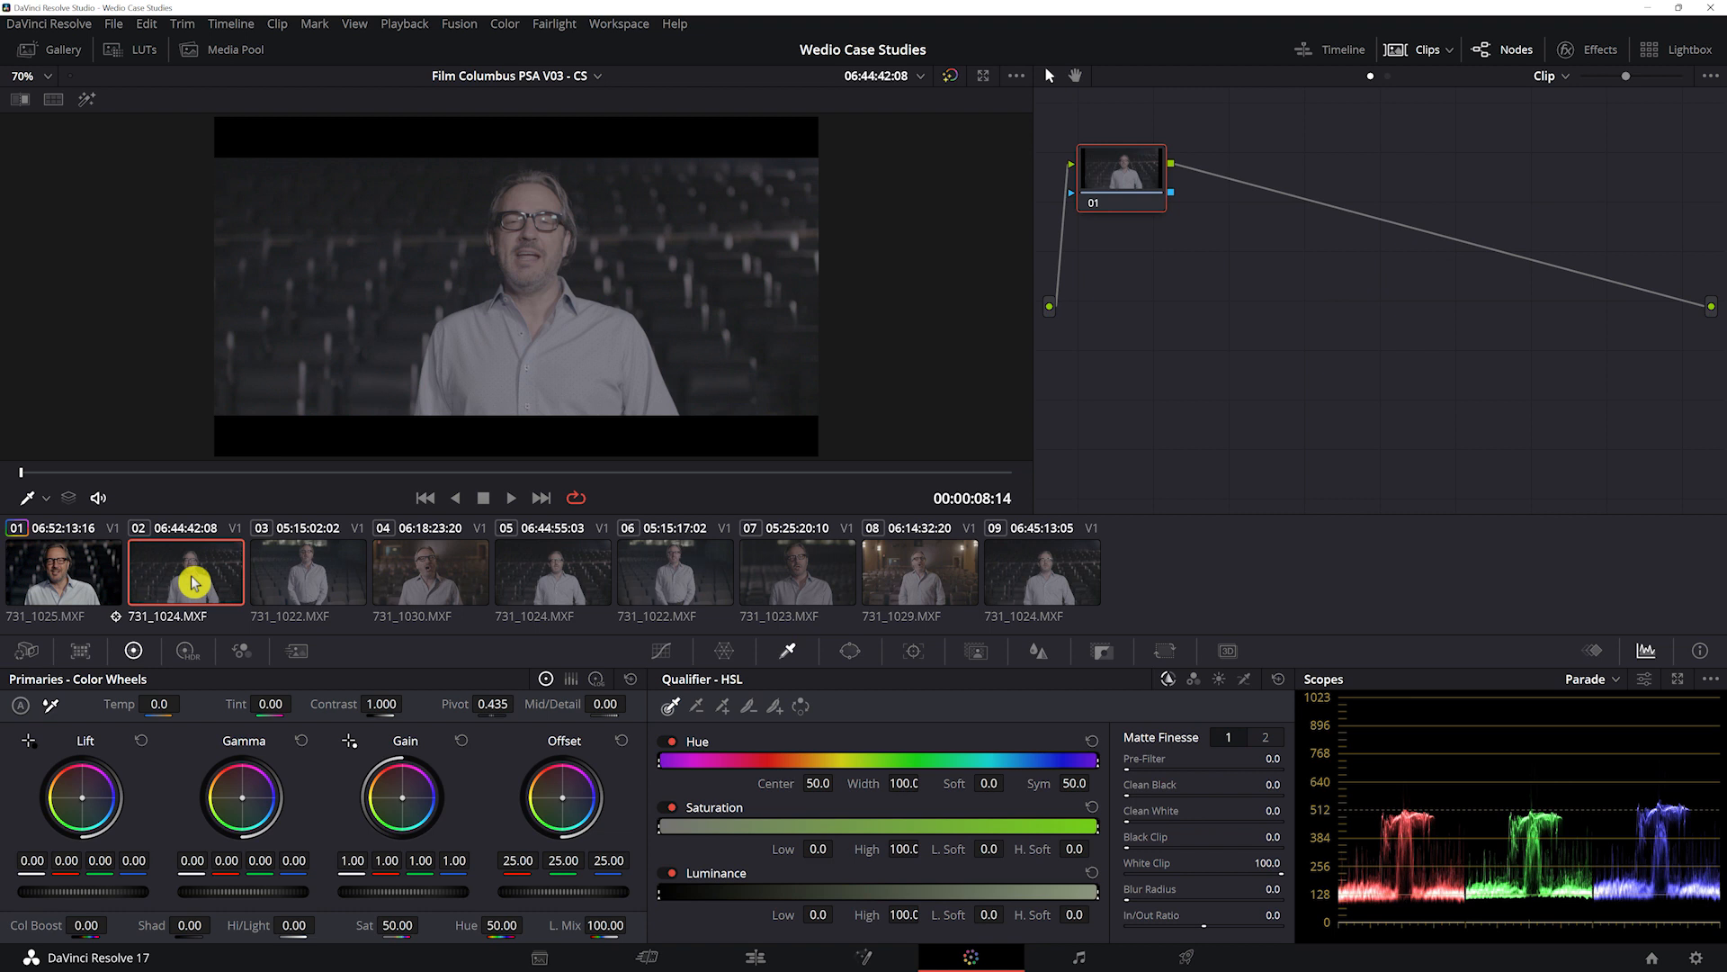
{"action": "middle_click", "coordinate": [72, 585]}
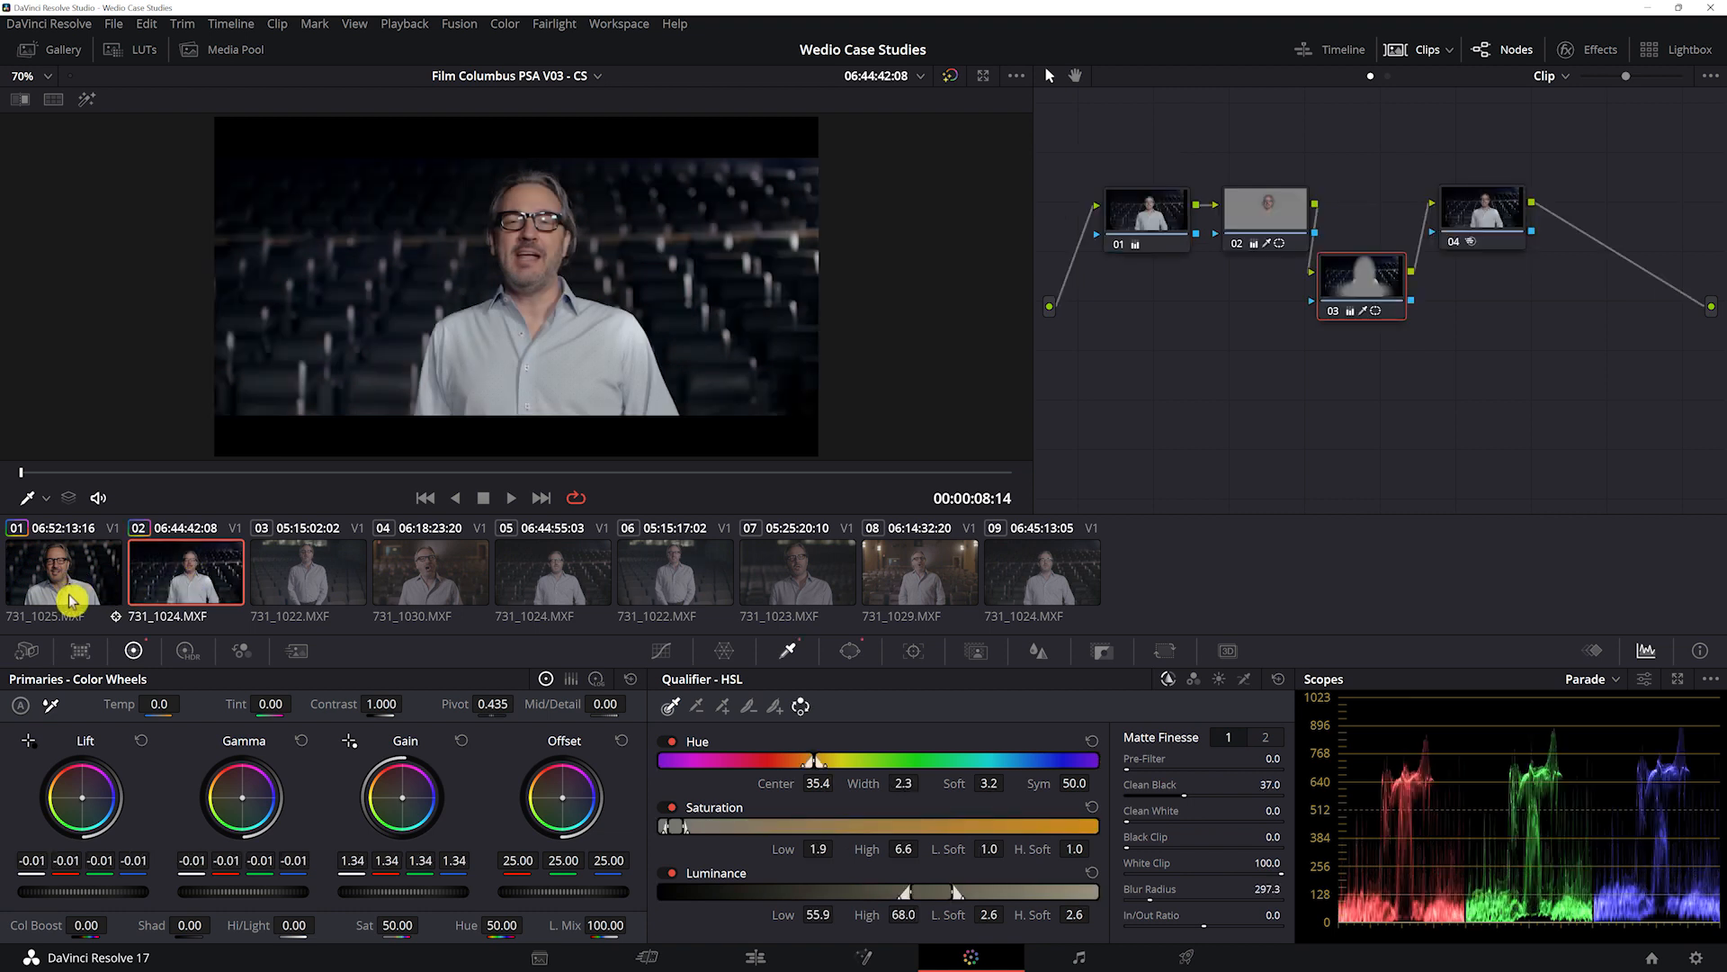
{"action": "left_click", "coordinate": [72, 584]}
{"action": "left_click", "coordinate": [174, 578]}
{"action": "left_click", "coordinate": [81, 591]}
{"action": "left_click", "coordinate": [153, 590]}
- Reposition node 02's circle window over the face on clip 02 and track it forward to the clip's end
{"action": "left_click", "coordinate": [1258, 225]}
{"action": "left_click", "coordinate": [850, 650]}
{"action": "left_click_drag", "start_coordinate": [579, 340], "coordinate": [583, 342]}
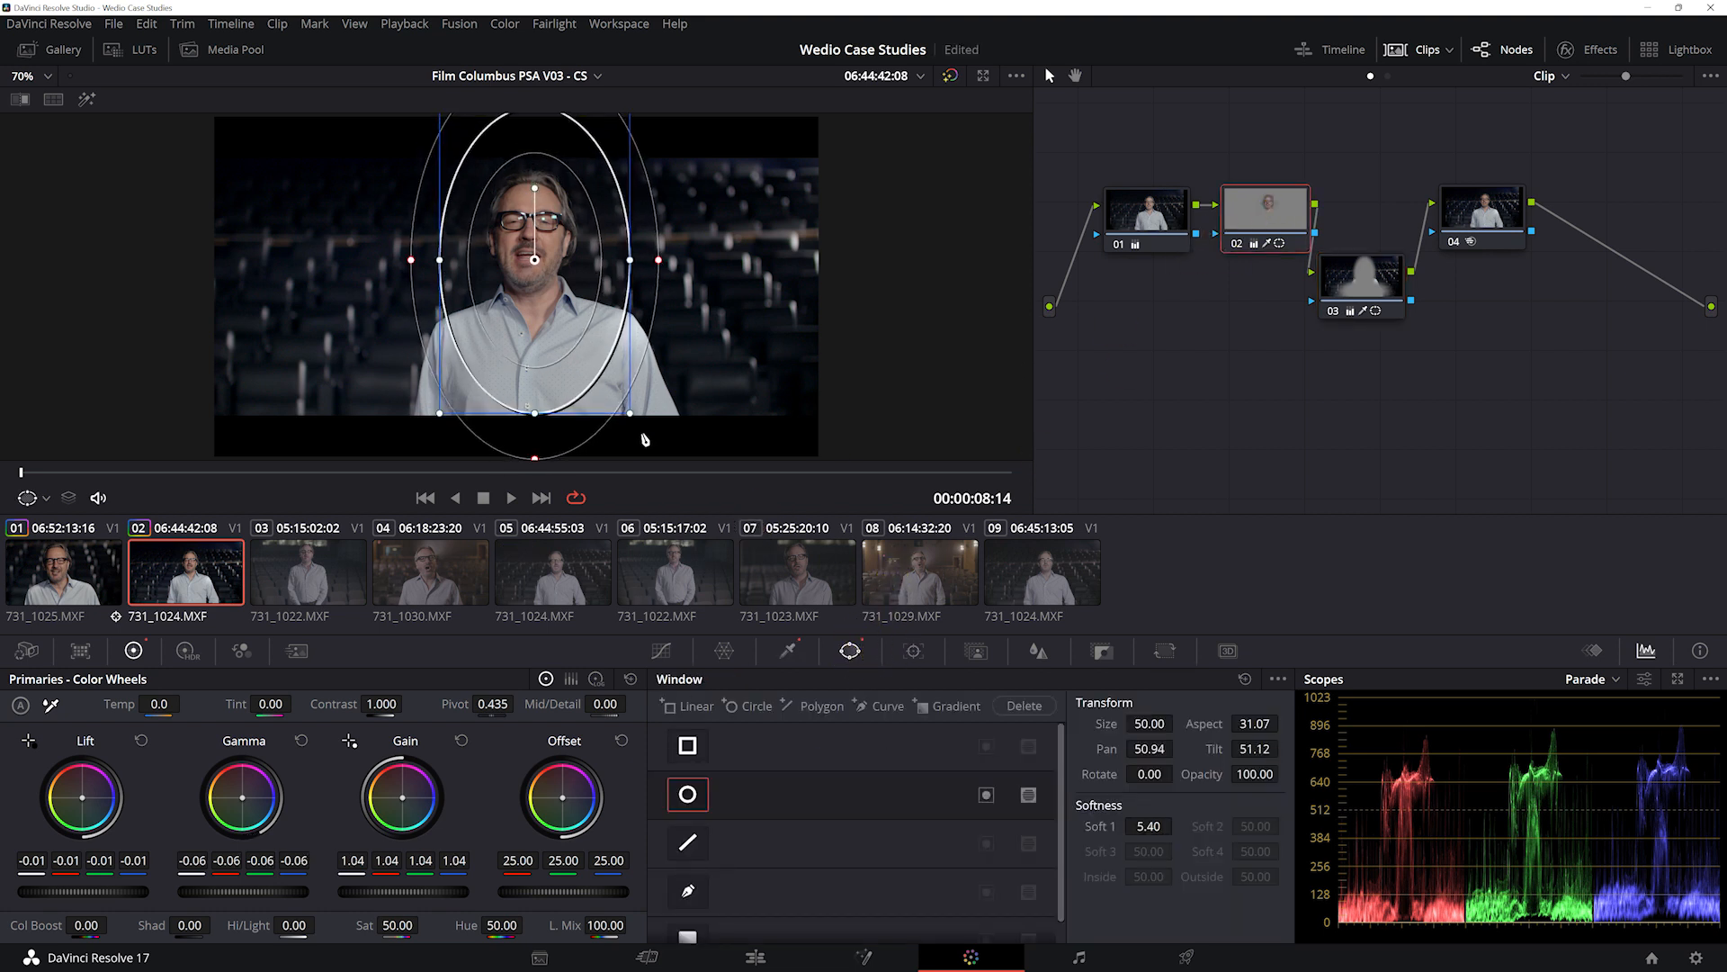
{"action": "left_click_drag", "start_coordinate": [631, 421], "coordinate": [621, 393]}
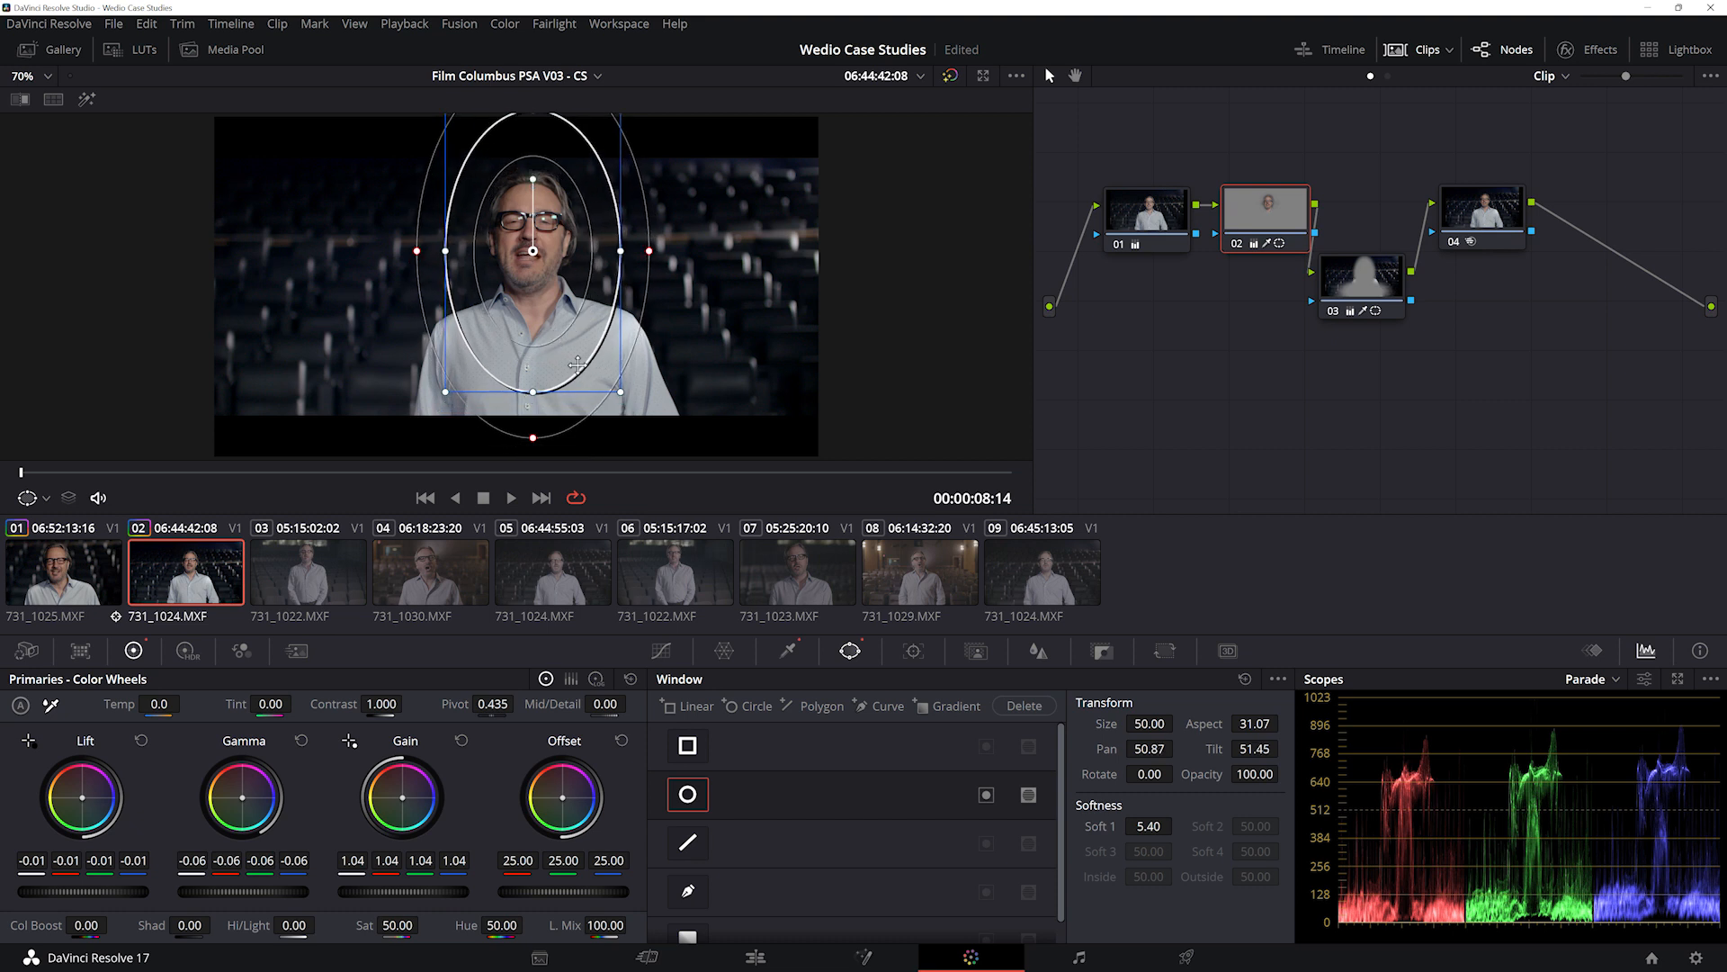
{"action": "left_click", "coordinate": [913, 651]}
{"action": "left_click", "coordinate": [756, 707]}
- Shrink node 02's window to fit the head at the clip's last frame, recenter it, and track it in reverse
{"action": "left_click_drag", "start_coordinate": [621, 392], "coordinate": [574, 352]}
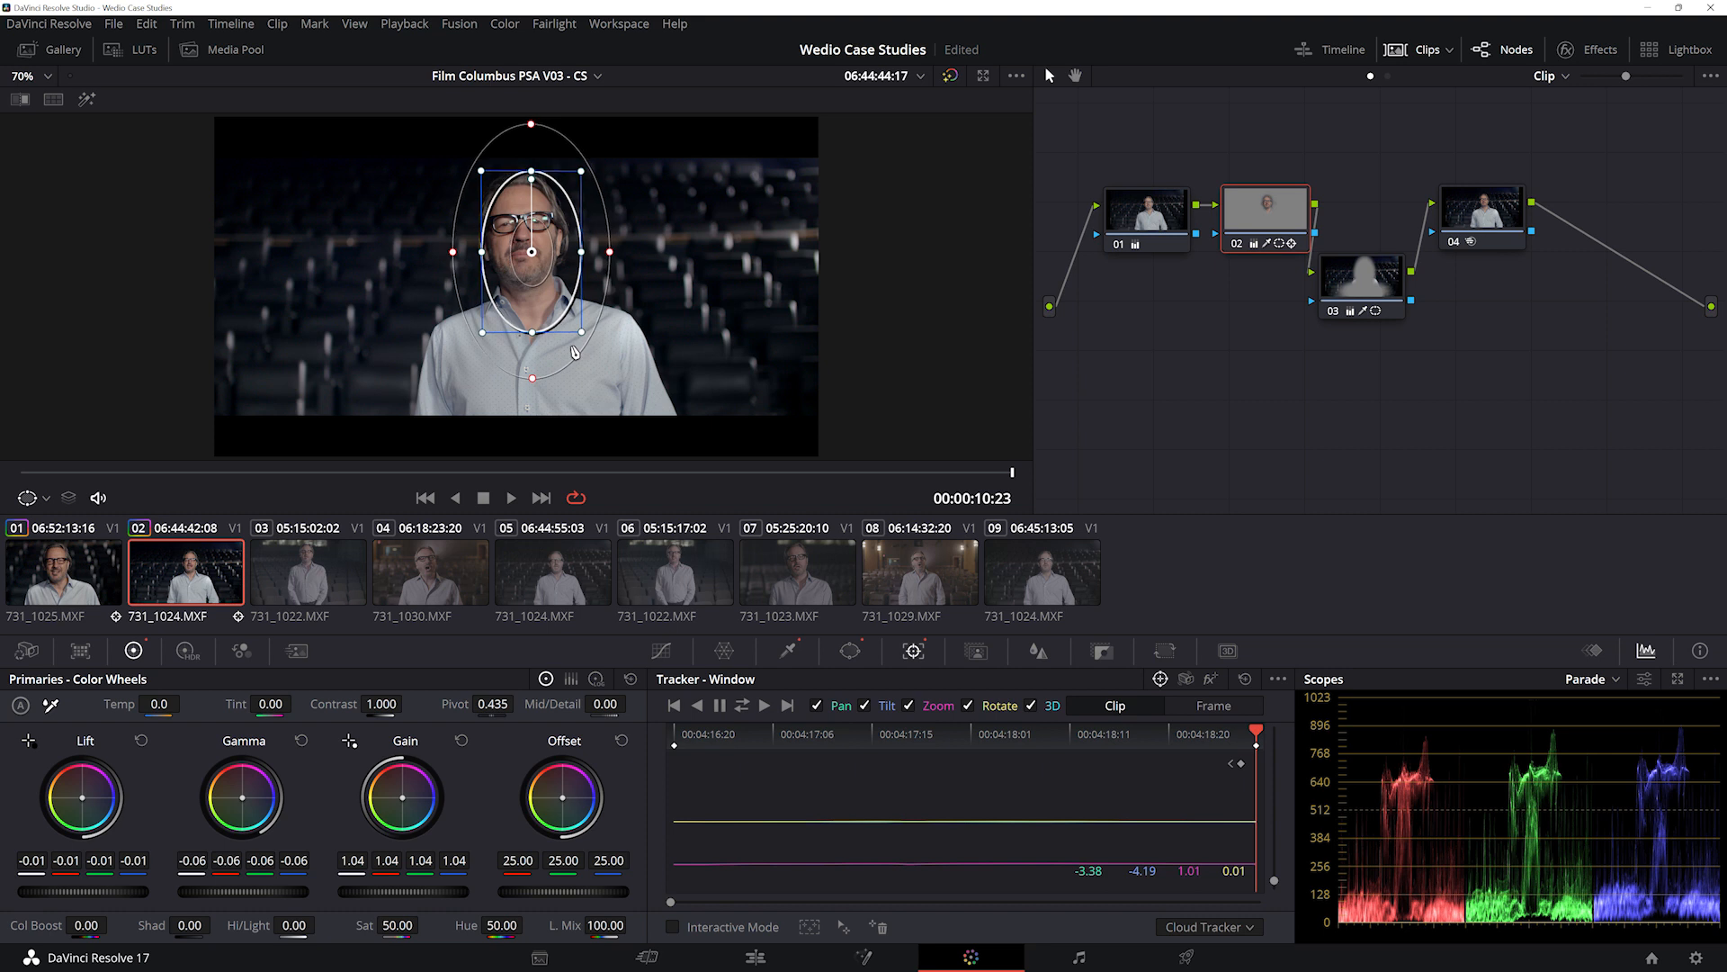
{"action": "left_click_drag", "start_coordinate": [531, 252], "coordinate": [522, 246]}
{"action": "left_click", "coordinate": [703, 706]}
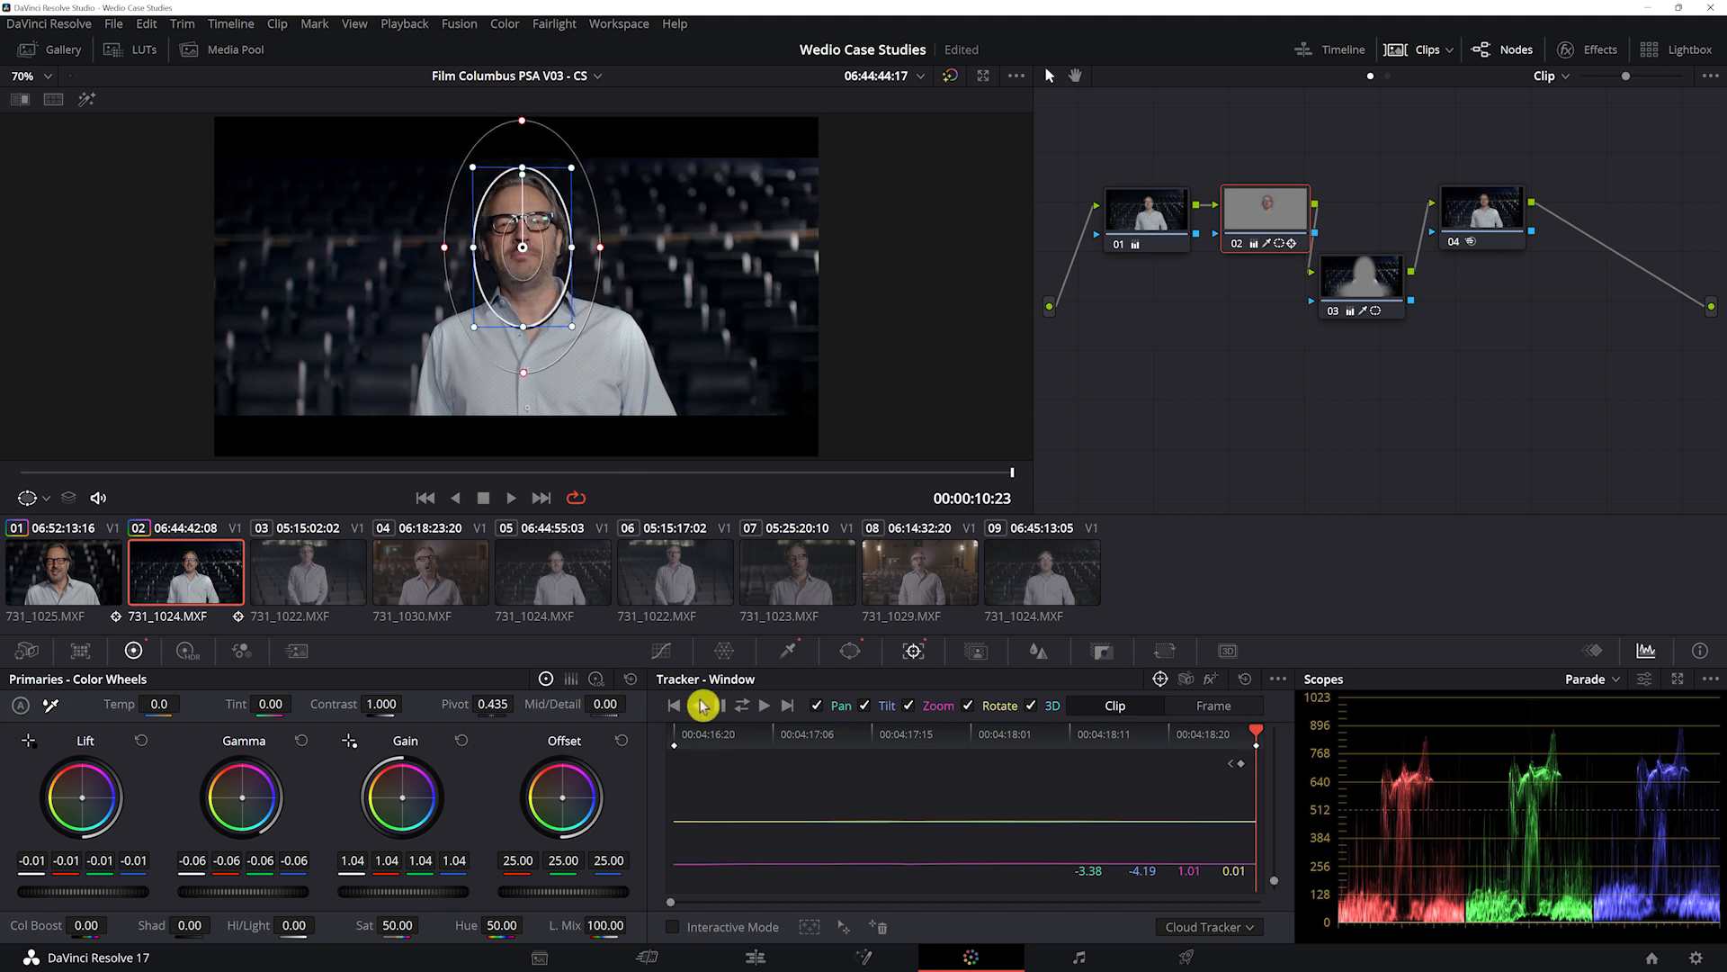
- Shrink and center node 03's face window around the head on clip 02, then track it forward
{"action": "left_click", "coordinate": [1346, 274]}
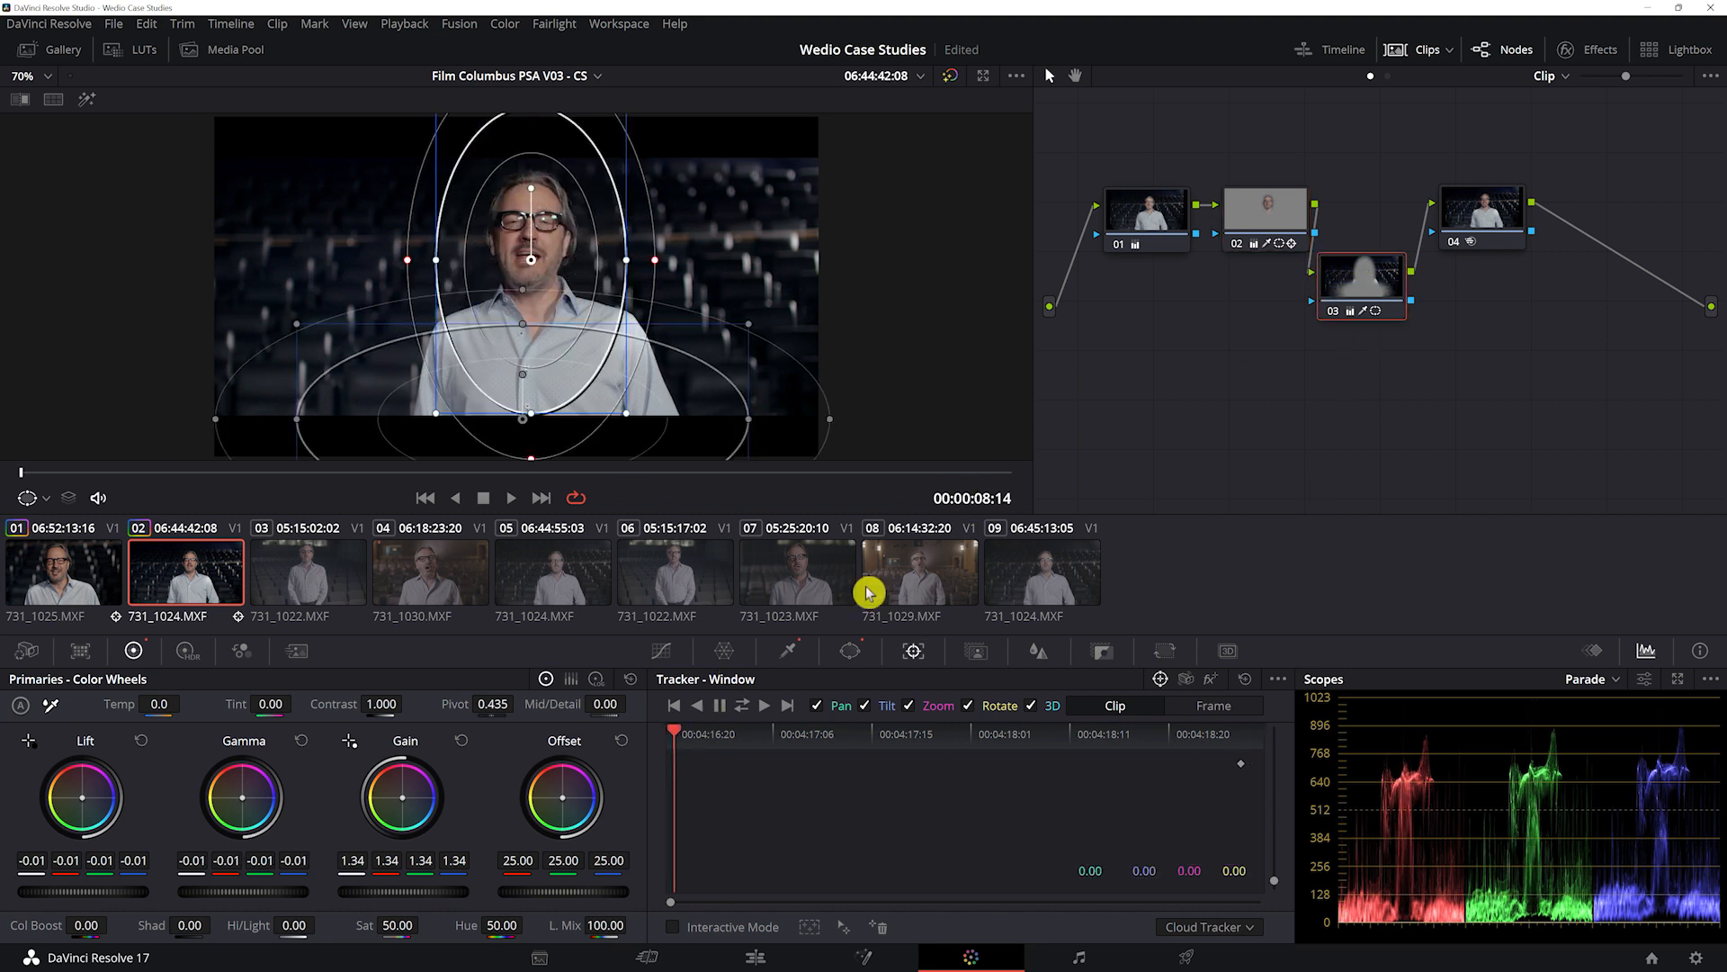
{"action": "left_click_drag", "start_coordinate": [629, 416], "coordinate": [529, 284]}
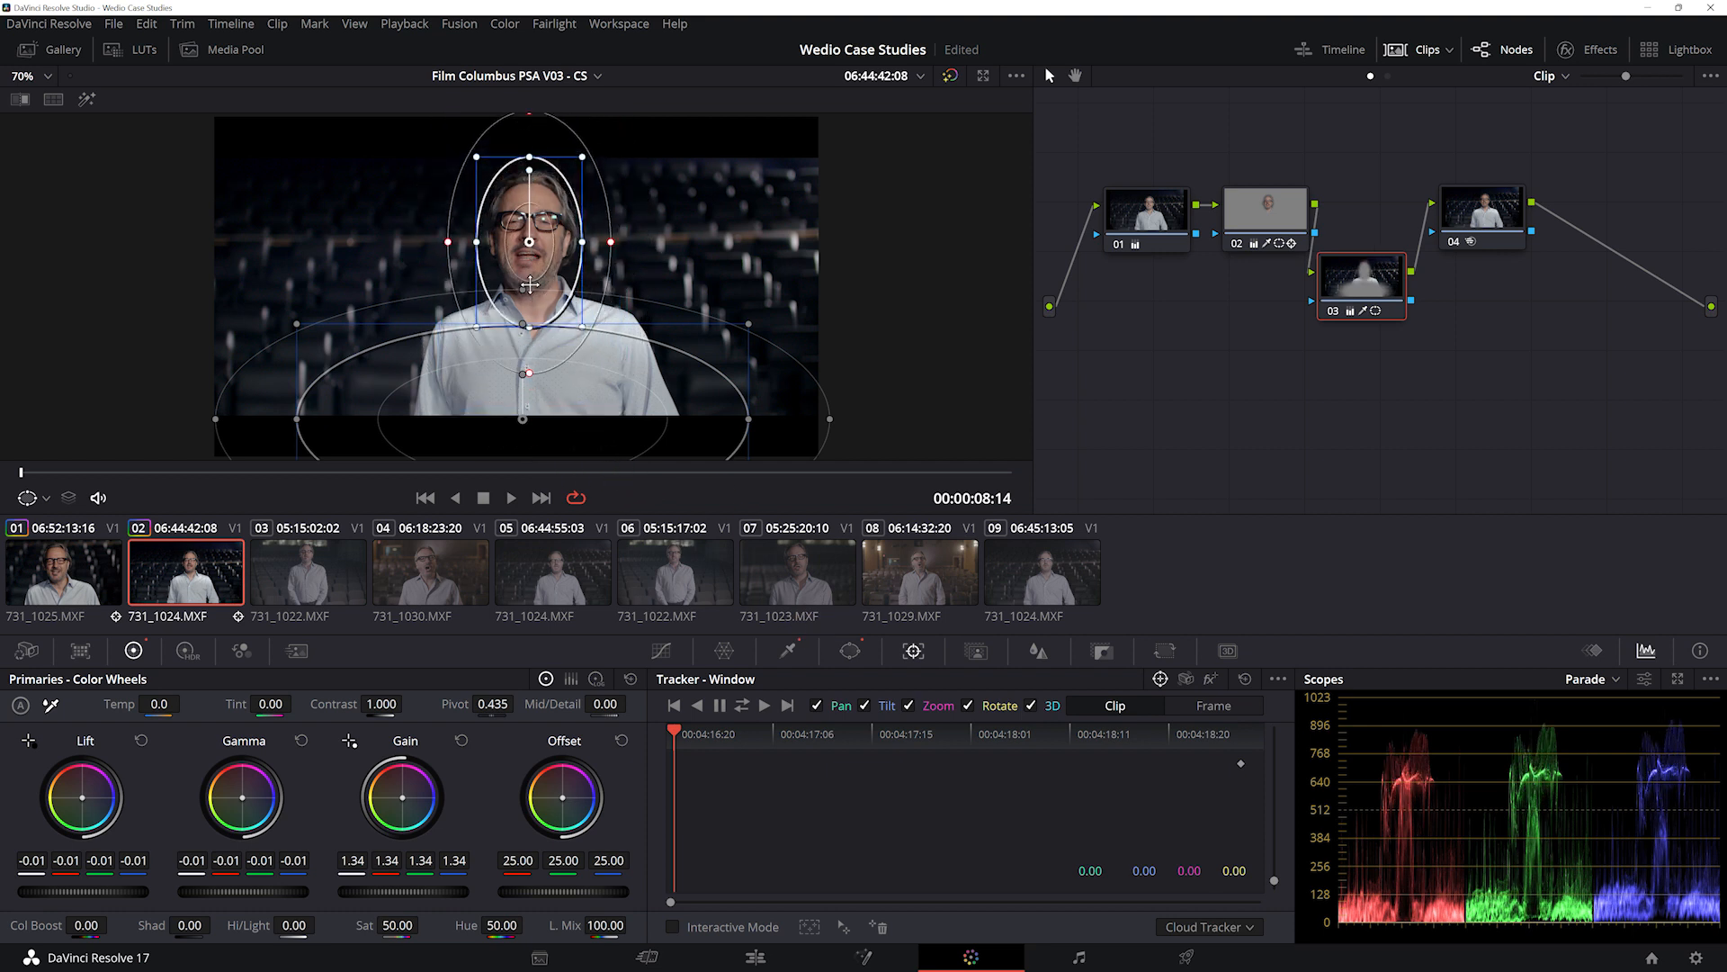
{"action": "left_click", "coordinate": [760, 710]}
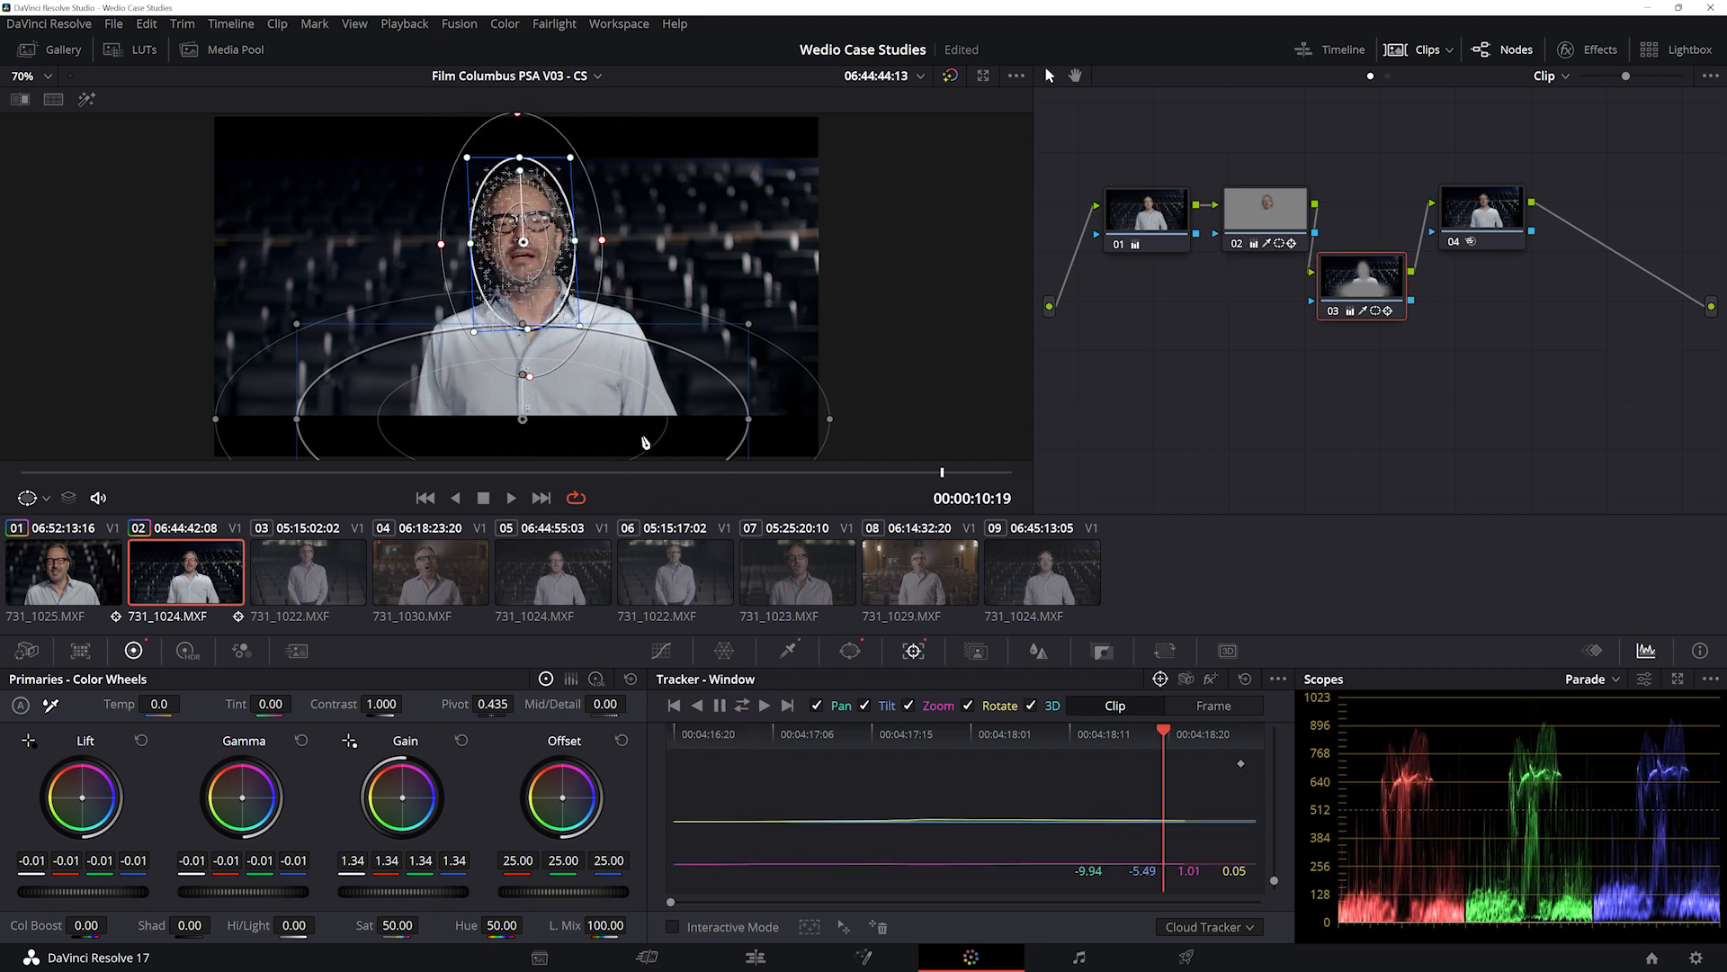
- Raise and narrow node 03's shirt window to match the torso on clip 02, then track it in reverse
{"action": "left_click_drag", "start_coordinate": [523, 419], "coordinate": [530, 394]}
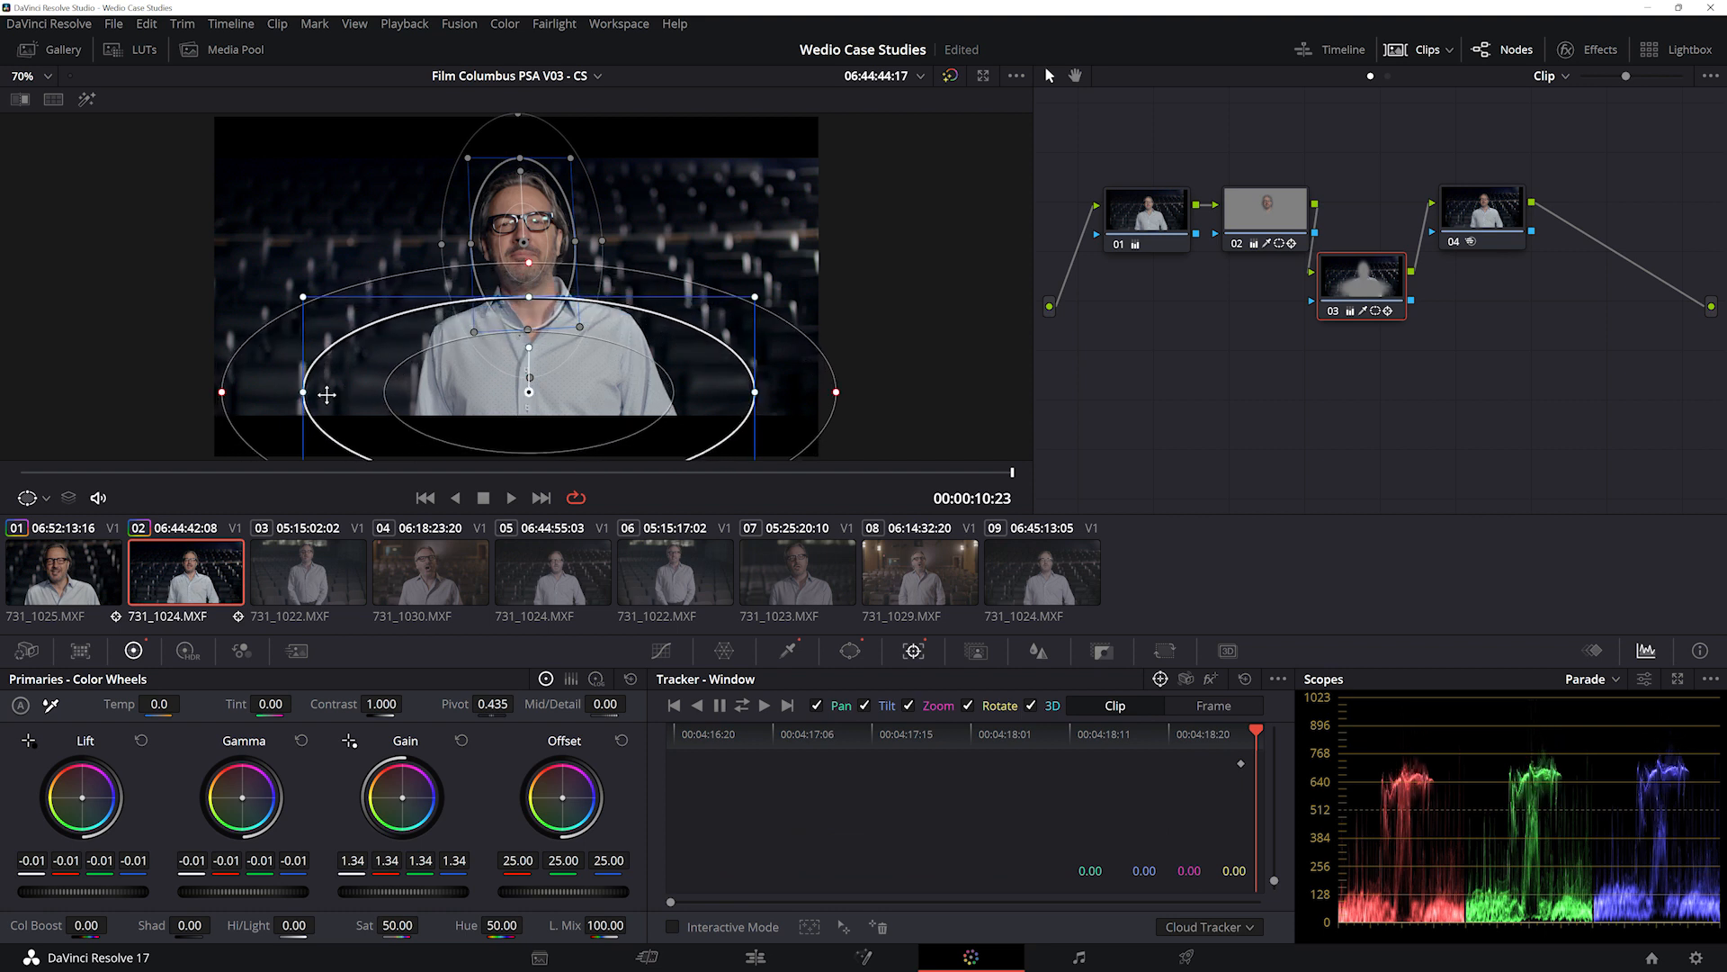
{"action": "left_click_drag", "start_coordinate": [305, 390], "coordinate": [504, 371]}
{"action": "left_click_drag", "start_coordinate": [627, 389], "coordinate": [678, 388]}
{"action": "left_click_drag", "start_coordinate": [535, 391], "coordinate": [537, 393]}
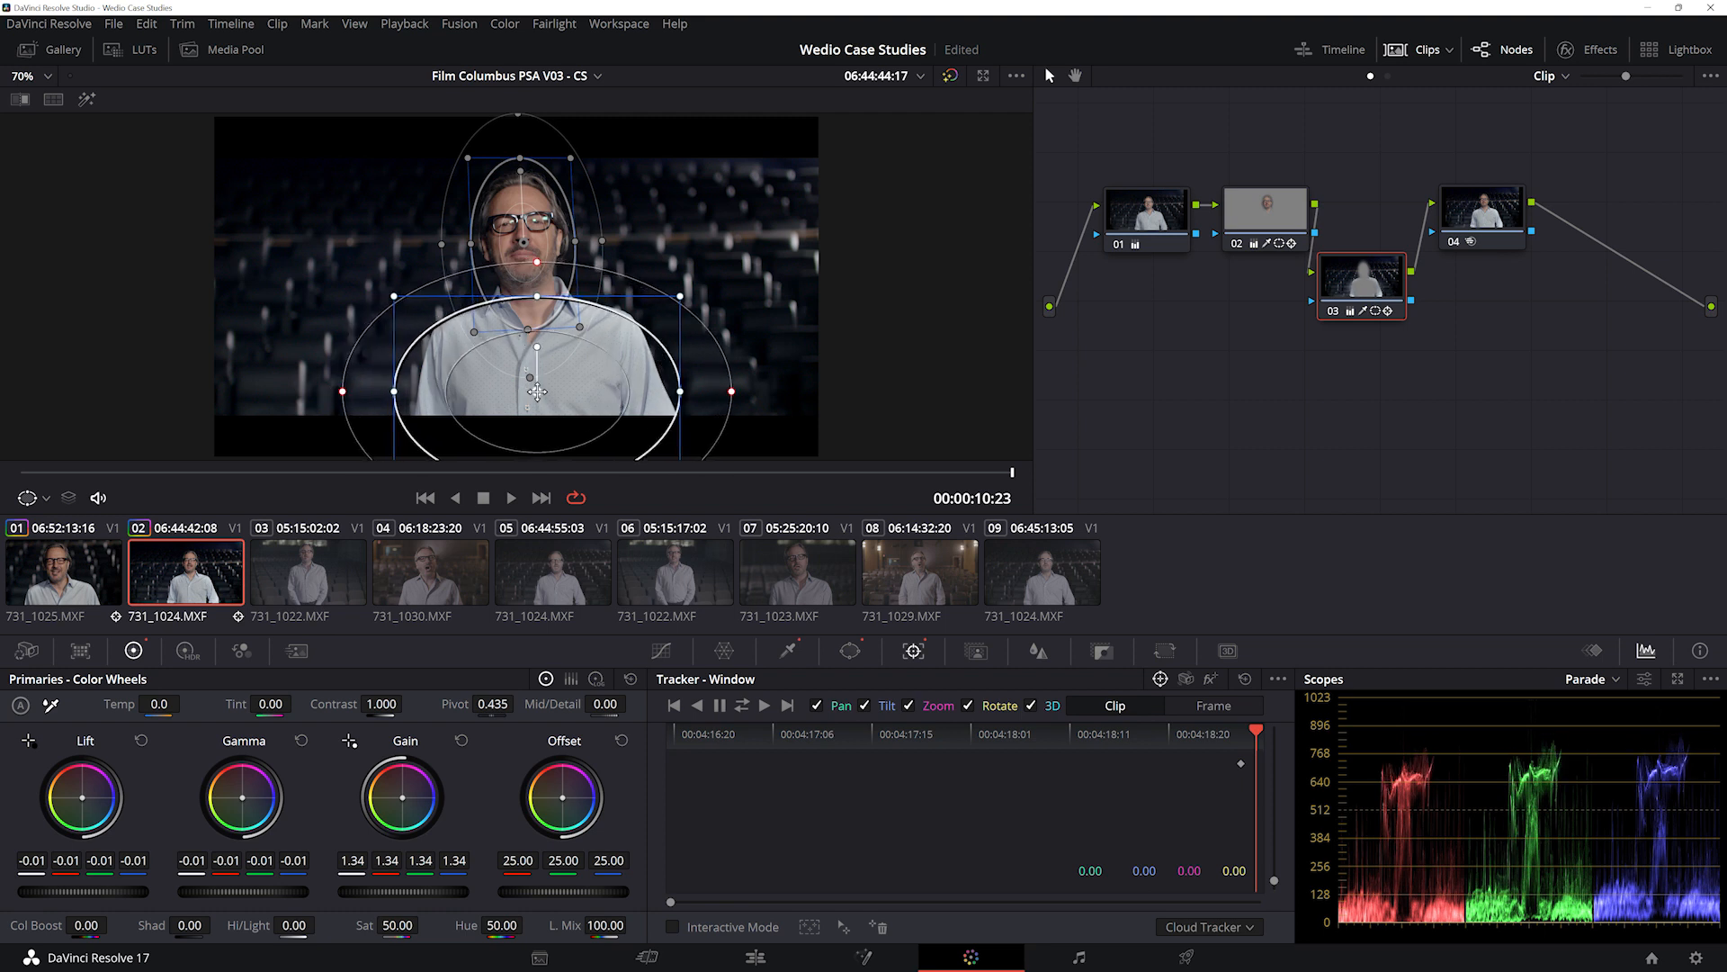
{"action": "left_click", "coordinate": [700, 709]}
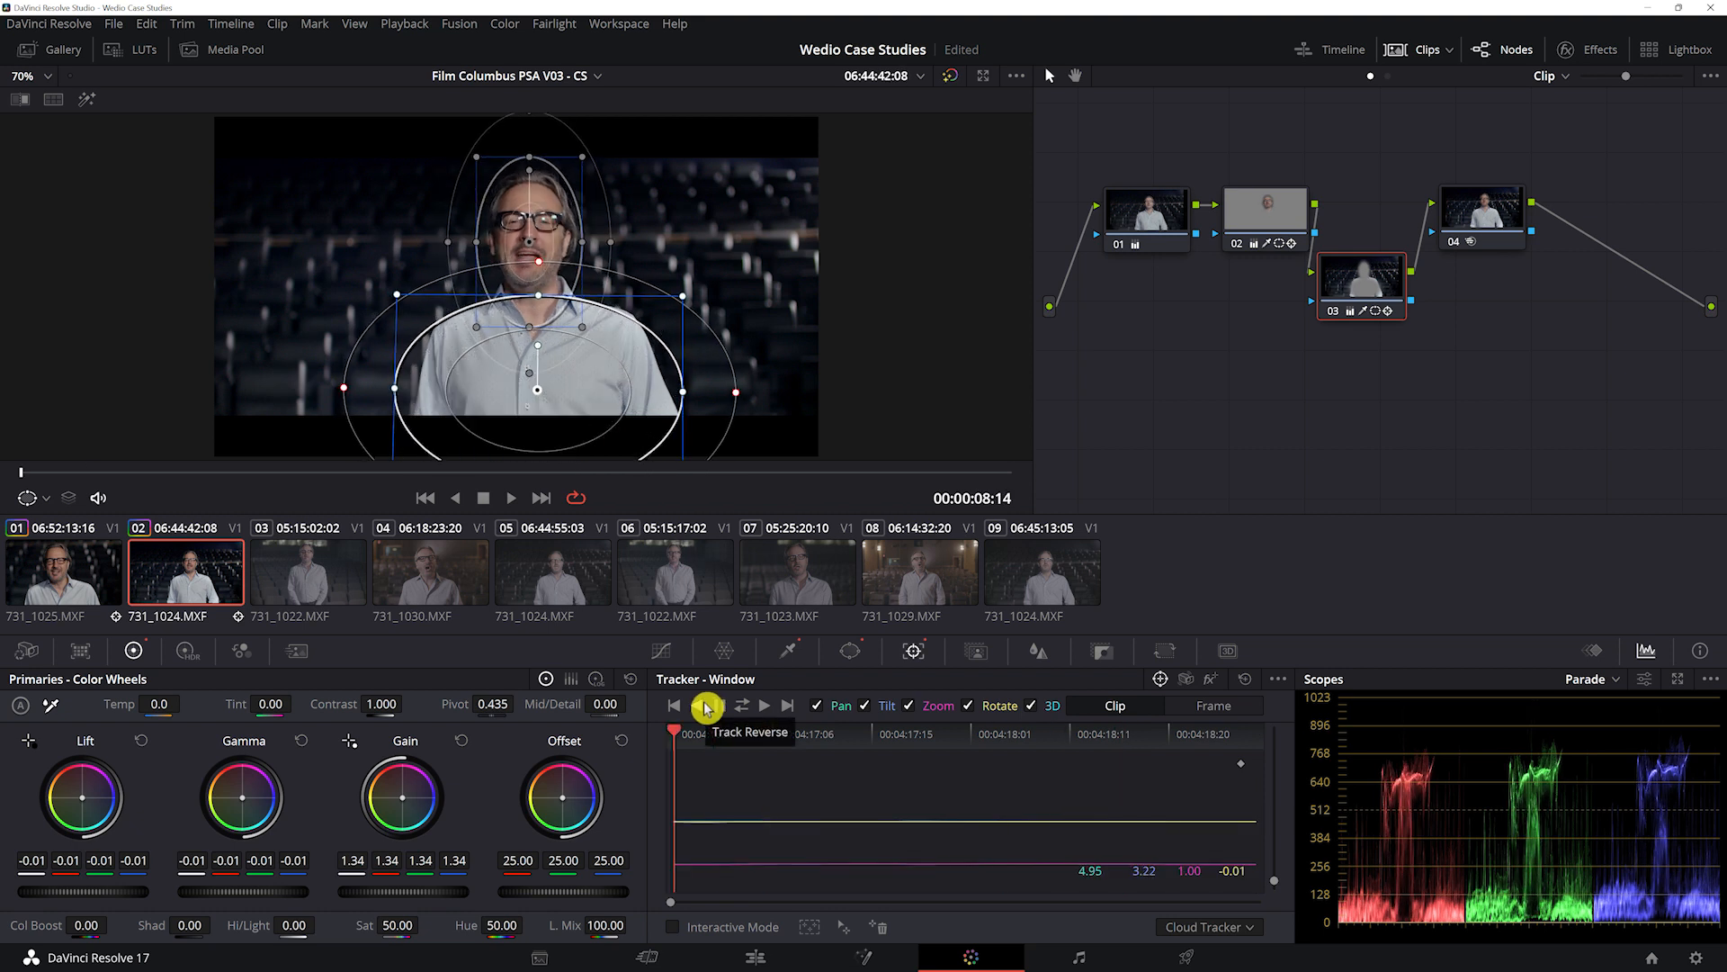
- Adjust the skin grade on clip 02's node 02 to Gain 1.13 and Gamma -0.07
{"action": "left_click", "coordinate": [1249, 220]}
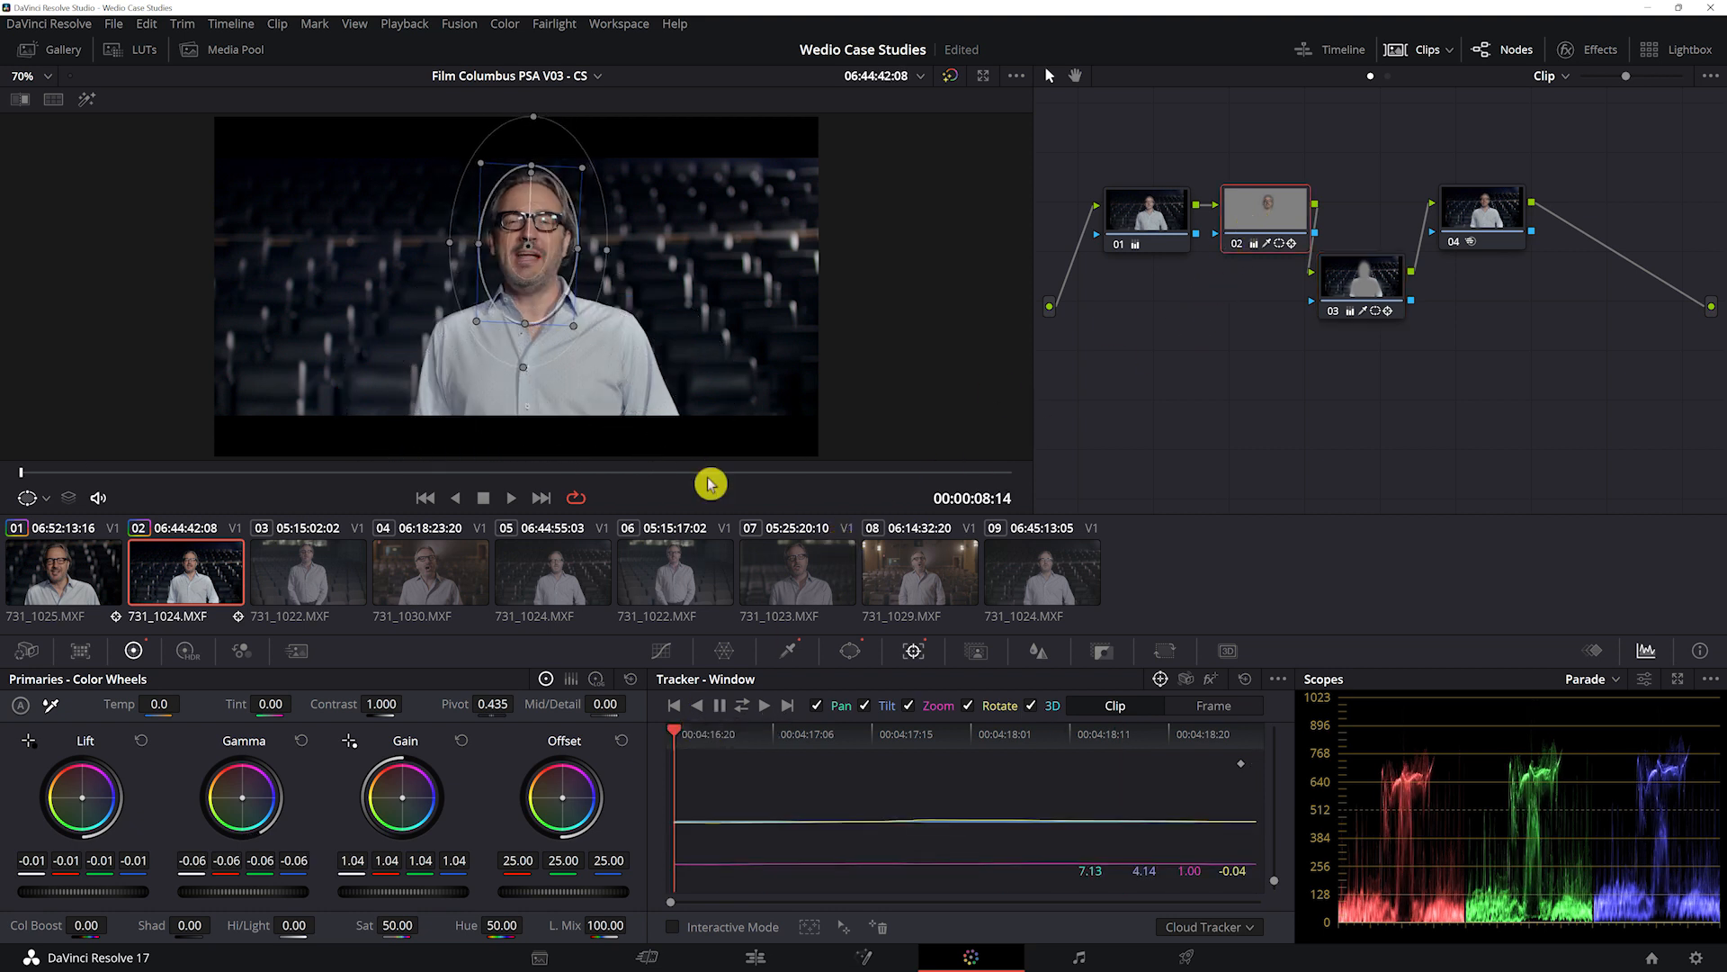
{"action": "left_click", "coordinate": [791, 650]}
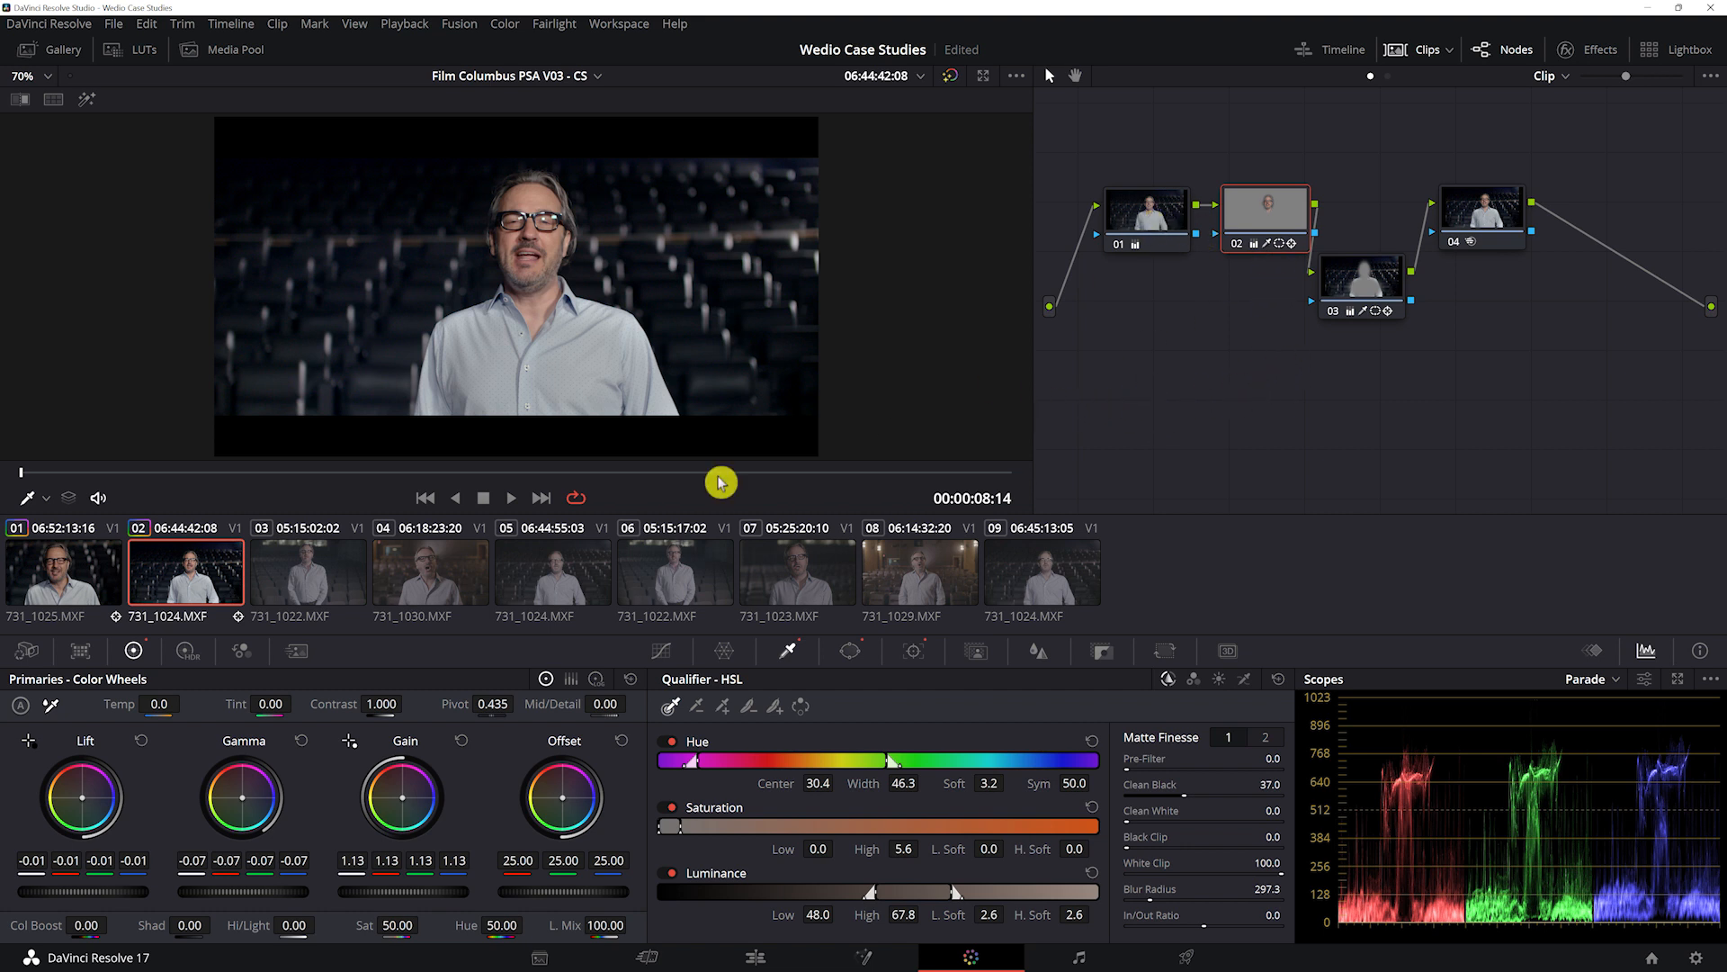
- Compare the grades of clips 01 and 02, then select node 02 on clip 01
{"action": "left_click", "coordinate": [126, 588]}
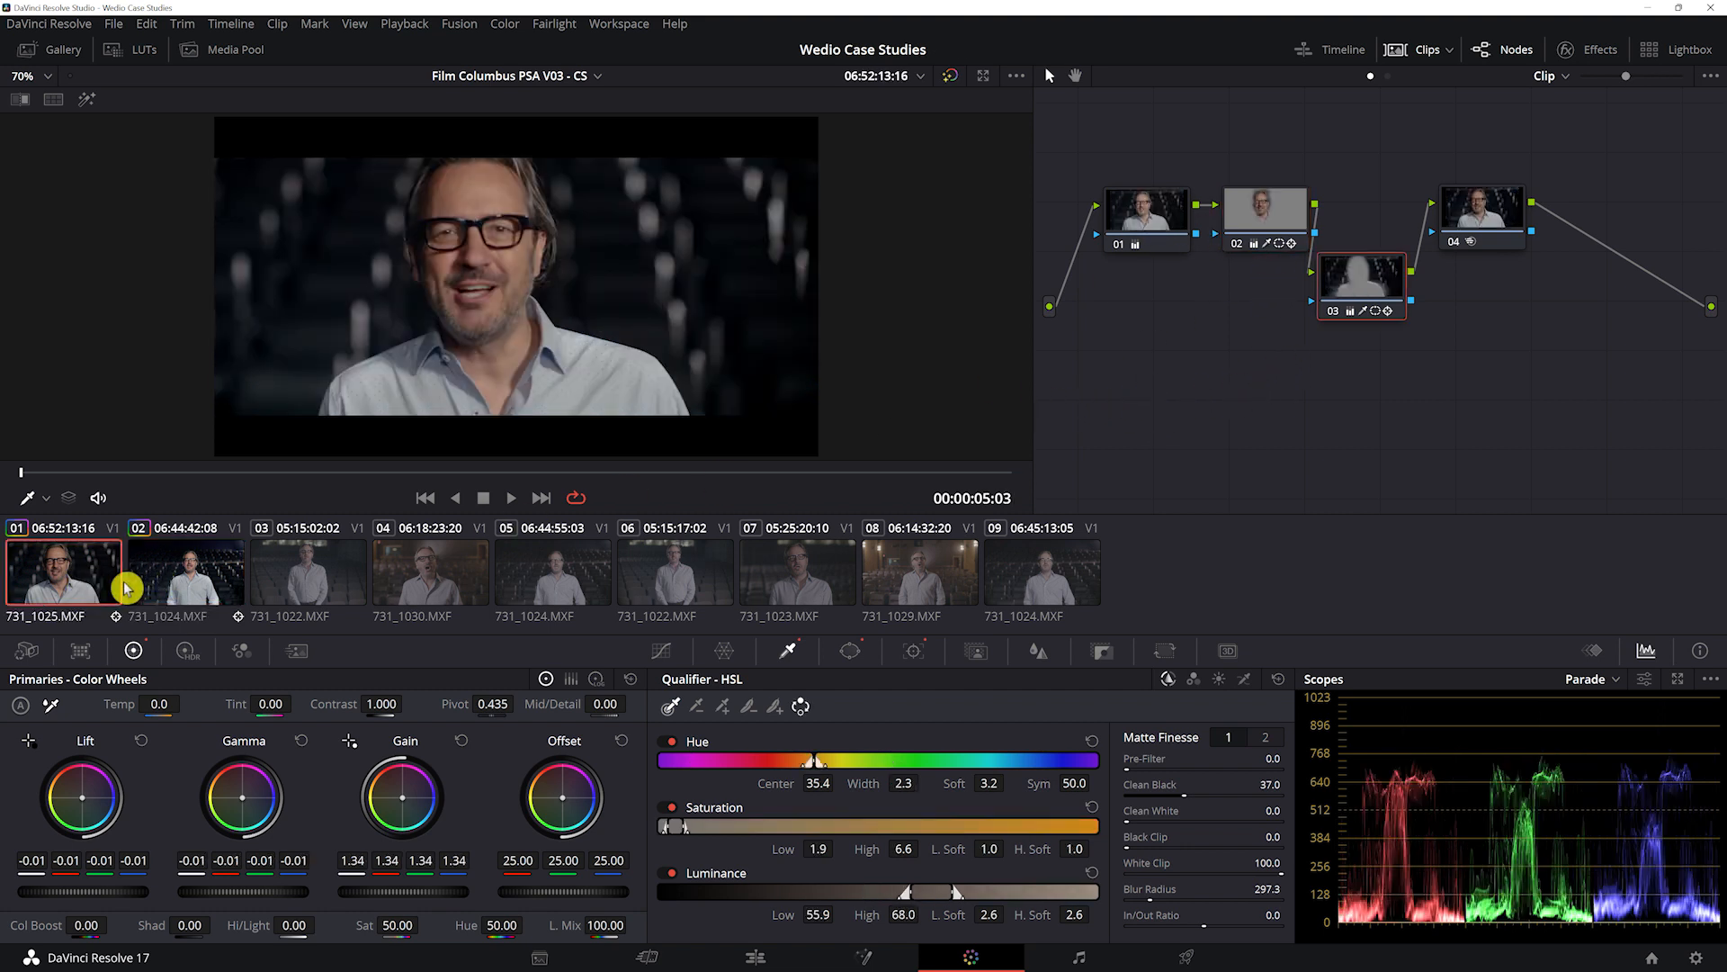
{"action": "left_click", "coordinate": [186, 589]}
{"action": "left_click", "coordinate": [67, 581]}
{"action": "left_click", "coordinate": [1233, 221]}
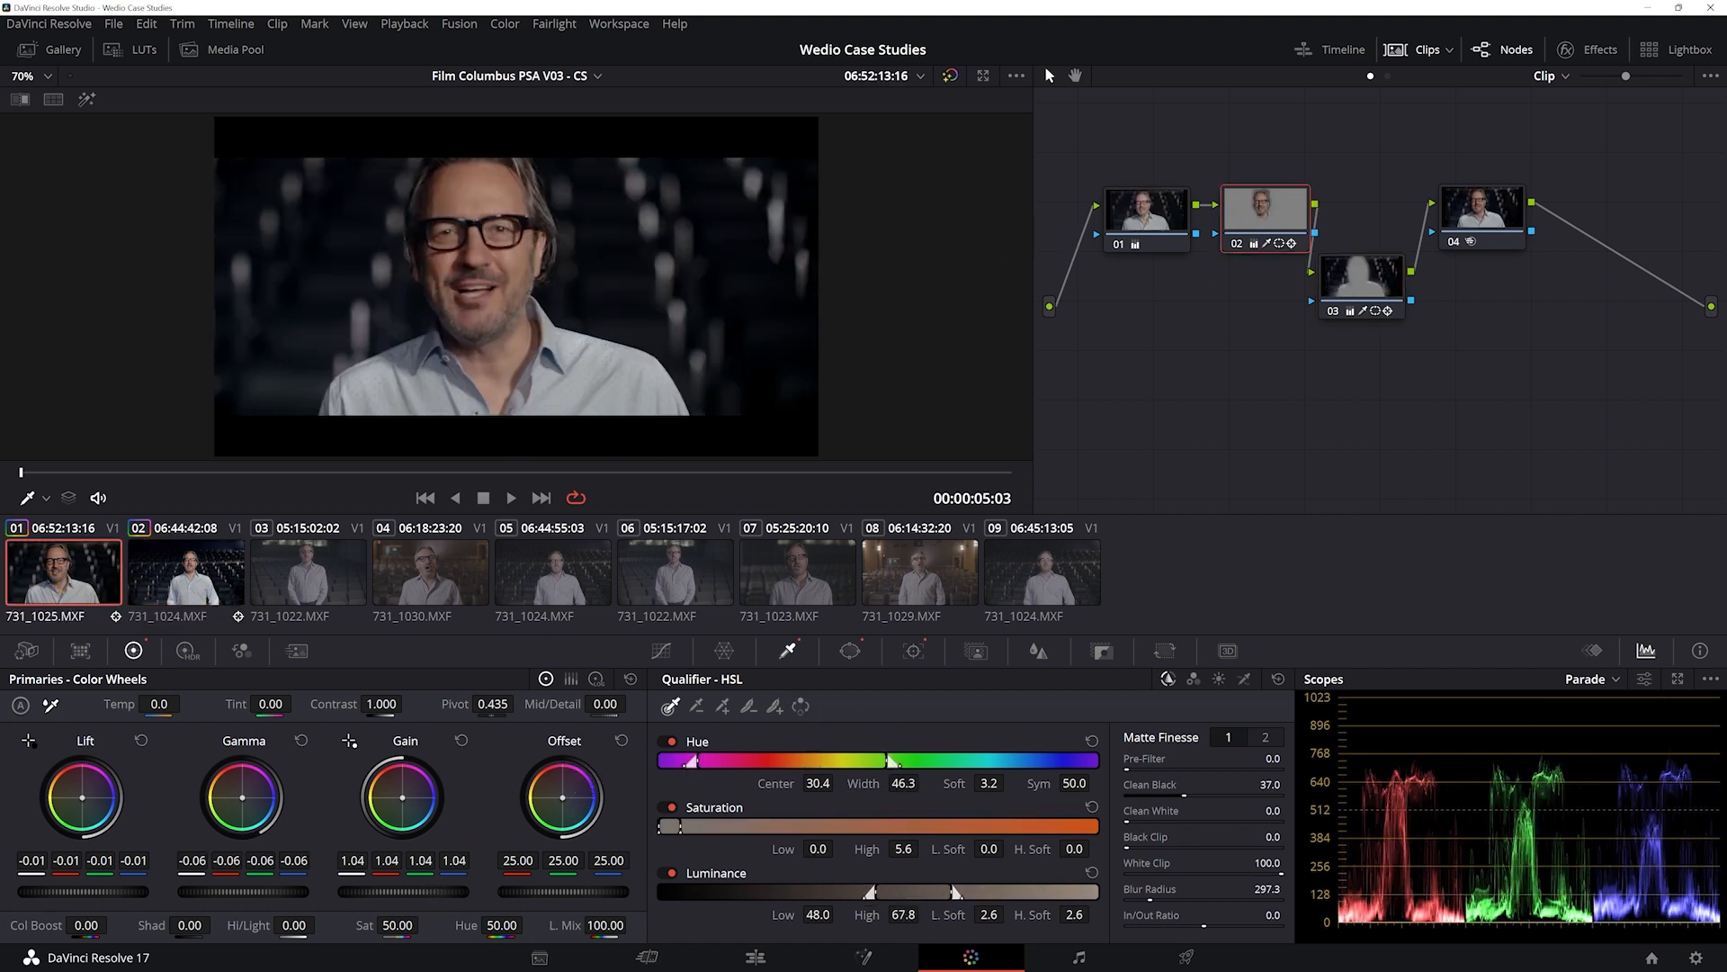
- Set node 02's Gain to 1.16 on clip 01 and compare the skin tones with clip 02
{"action": "left_click_drag", "start_coordinate": [403, 891], "coordinate": [427, 891]}
{"action": "left_click", "coordinate": [186, 579]}
{"action": "left_click", "coordinate": [83, 580]}
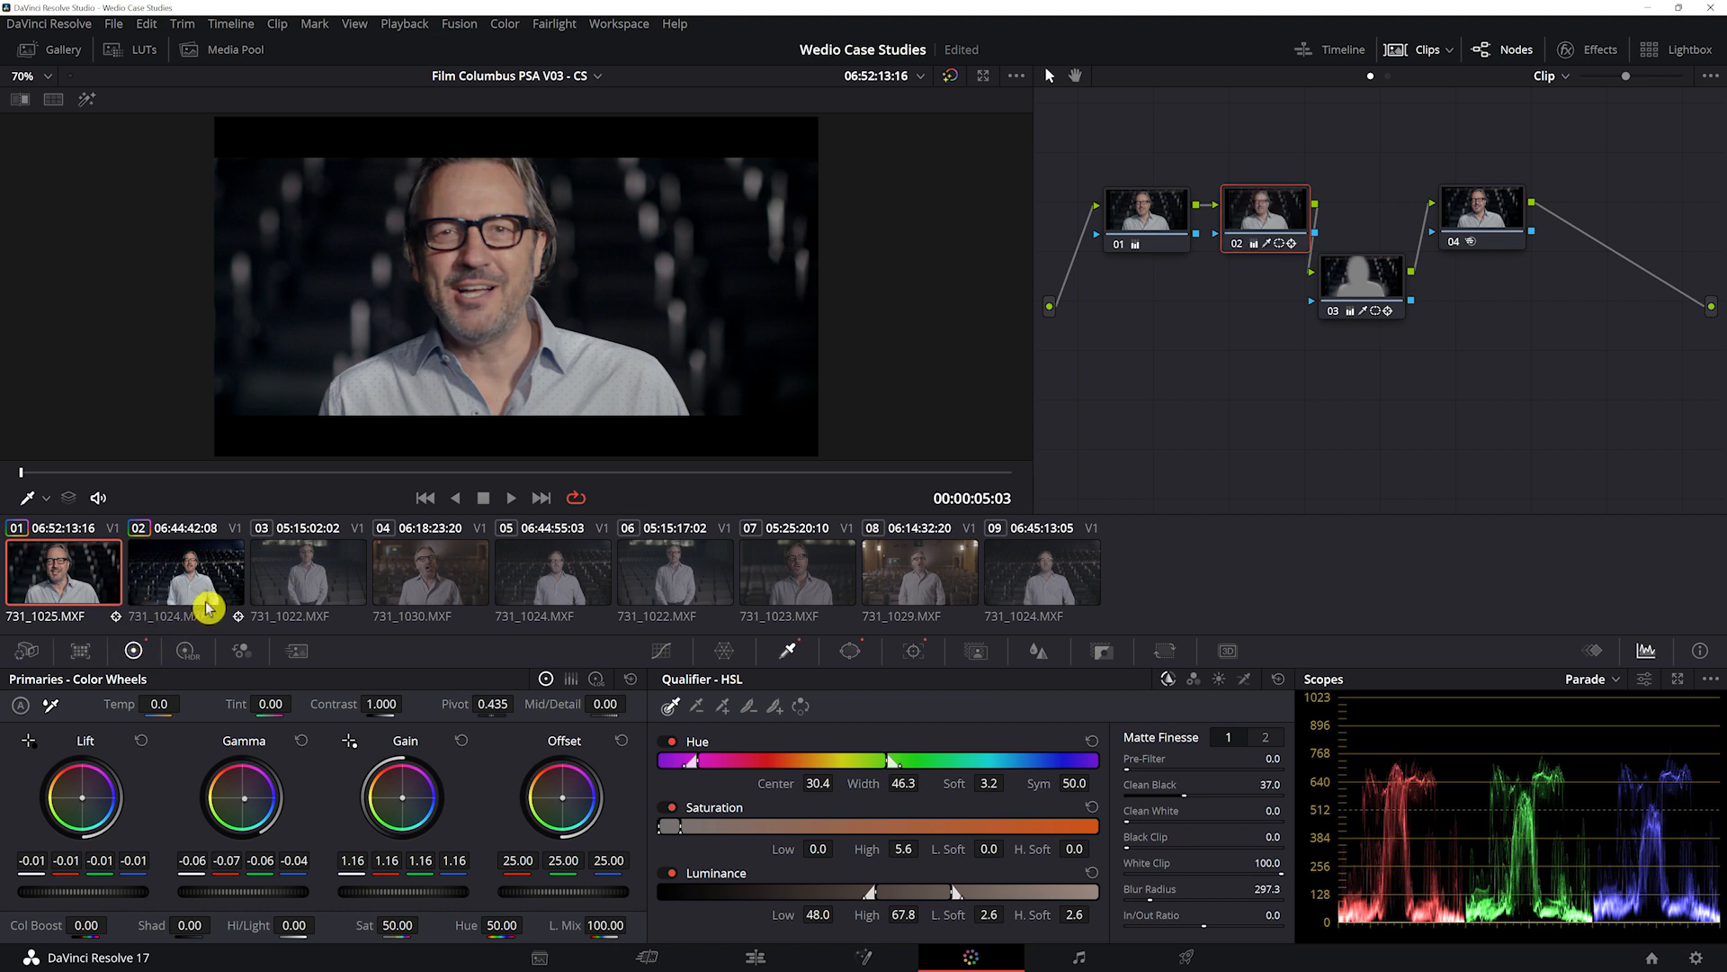
{"action": "left_click", "coordinate": [170, 569]}
{"action": "left_click", "coordinate": [81, 581]}
{"action": "left_click", "coordinate": [162, 578]}
{"action": "left_click", "coordinate": [119, 578]}
- Select node 03 on clip 01 and switch back and forth between clips 01 and 02 to compare their overall grades
{"action": "left_click", "coordinate": [1355, 288]}
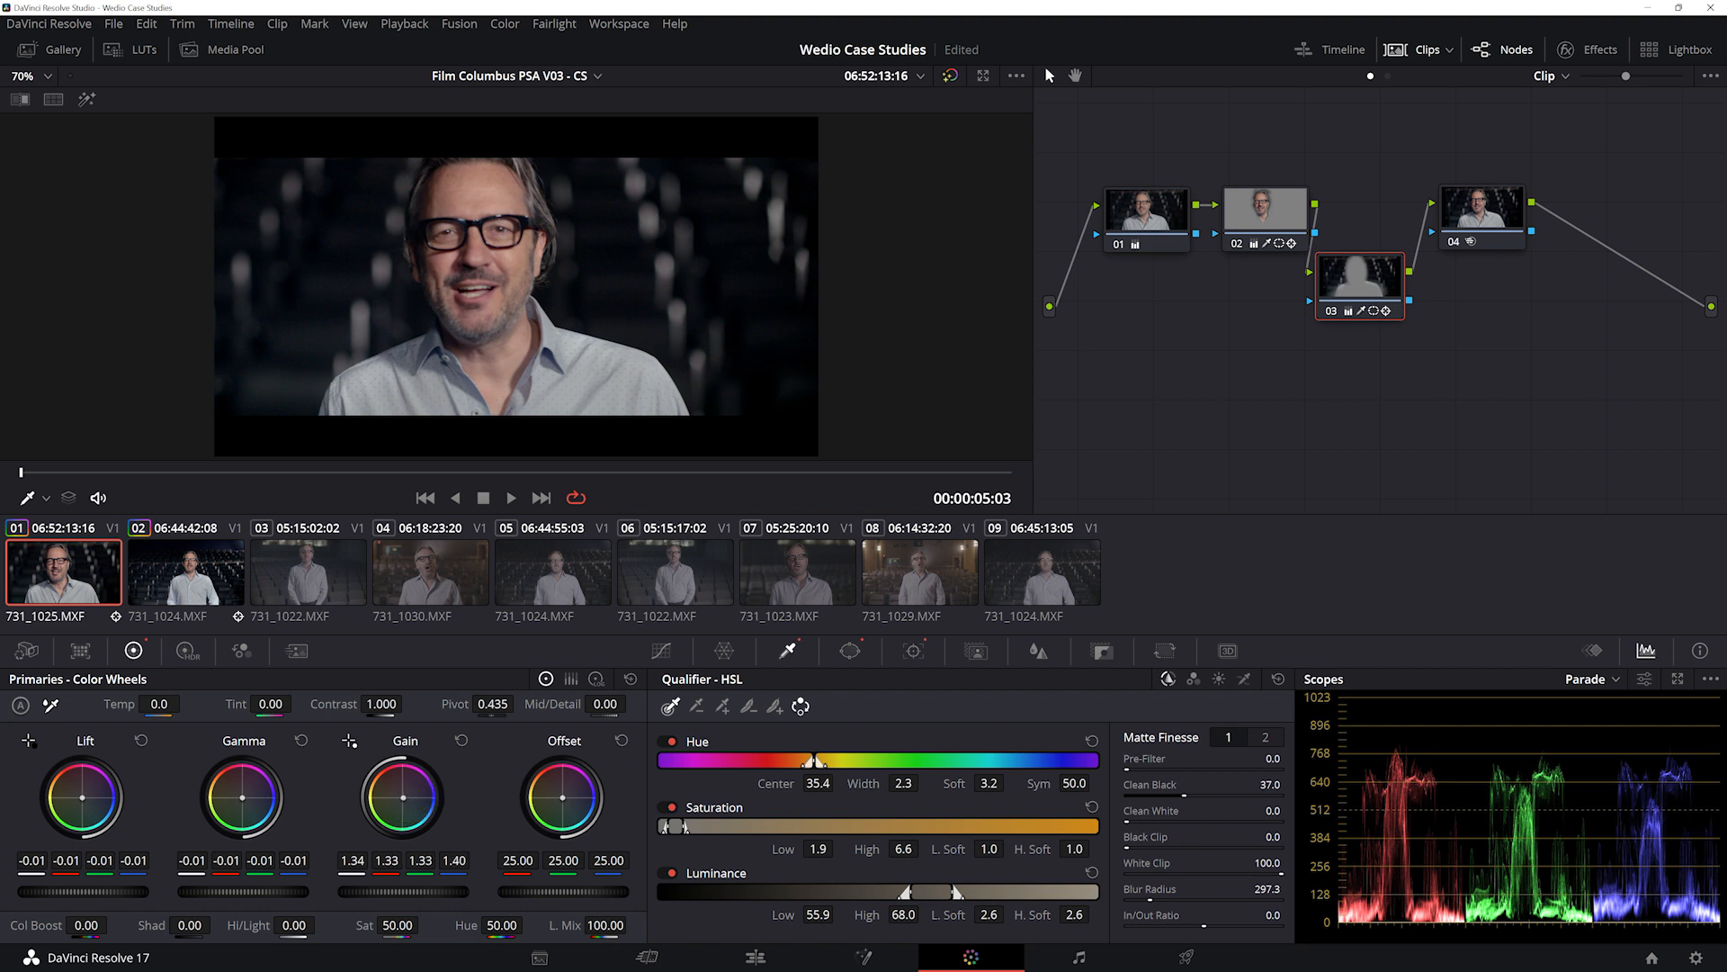
{"action": "left_click", "coordinate": [157, 585]}
{"action": "left_click", "coordinate": [106, 585]}
{"action": "left_click", "coordinate": [154, 580]}
{"action": "left_click", "coordinate": [107, 583]}
{"action": "left_click", "coordinate": [155, 581]}
{"action": "left_click", "coordinate": [90, 583]}
{"action": "left_click", "coordinate": [157, 581]}
{"action": "left_click", "coordinate": [99, 580]}
{"action": "left_click", "coordinate": [213, 570]}
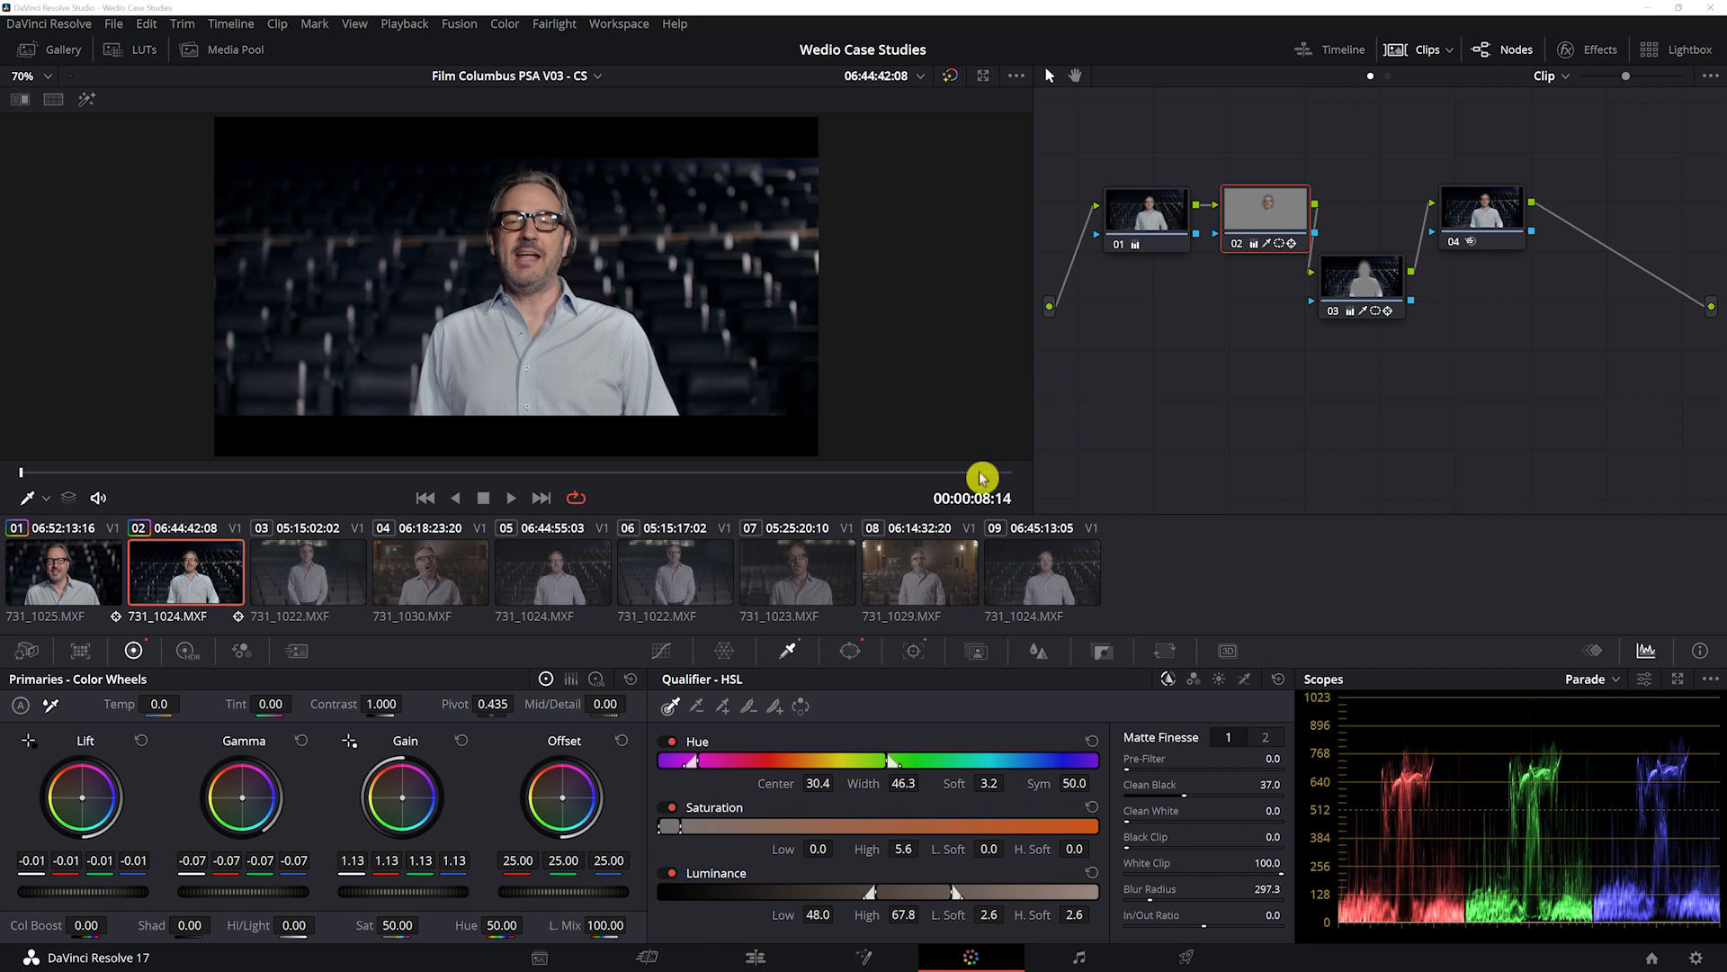
{"action": "left_click", "coordinate": [106, 576]}
{"action": "left_click", "coordinate": [185, 577]}
{"action": "left_click", "coordinate": [74, 582]}
{"action": "left_click", "coordinate": [164, 573]}
{"action": "left_click", "coordinate": [79, 585]}
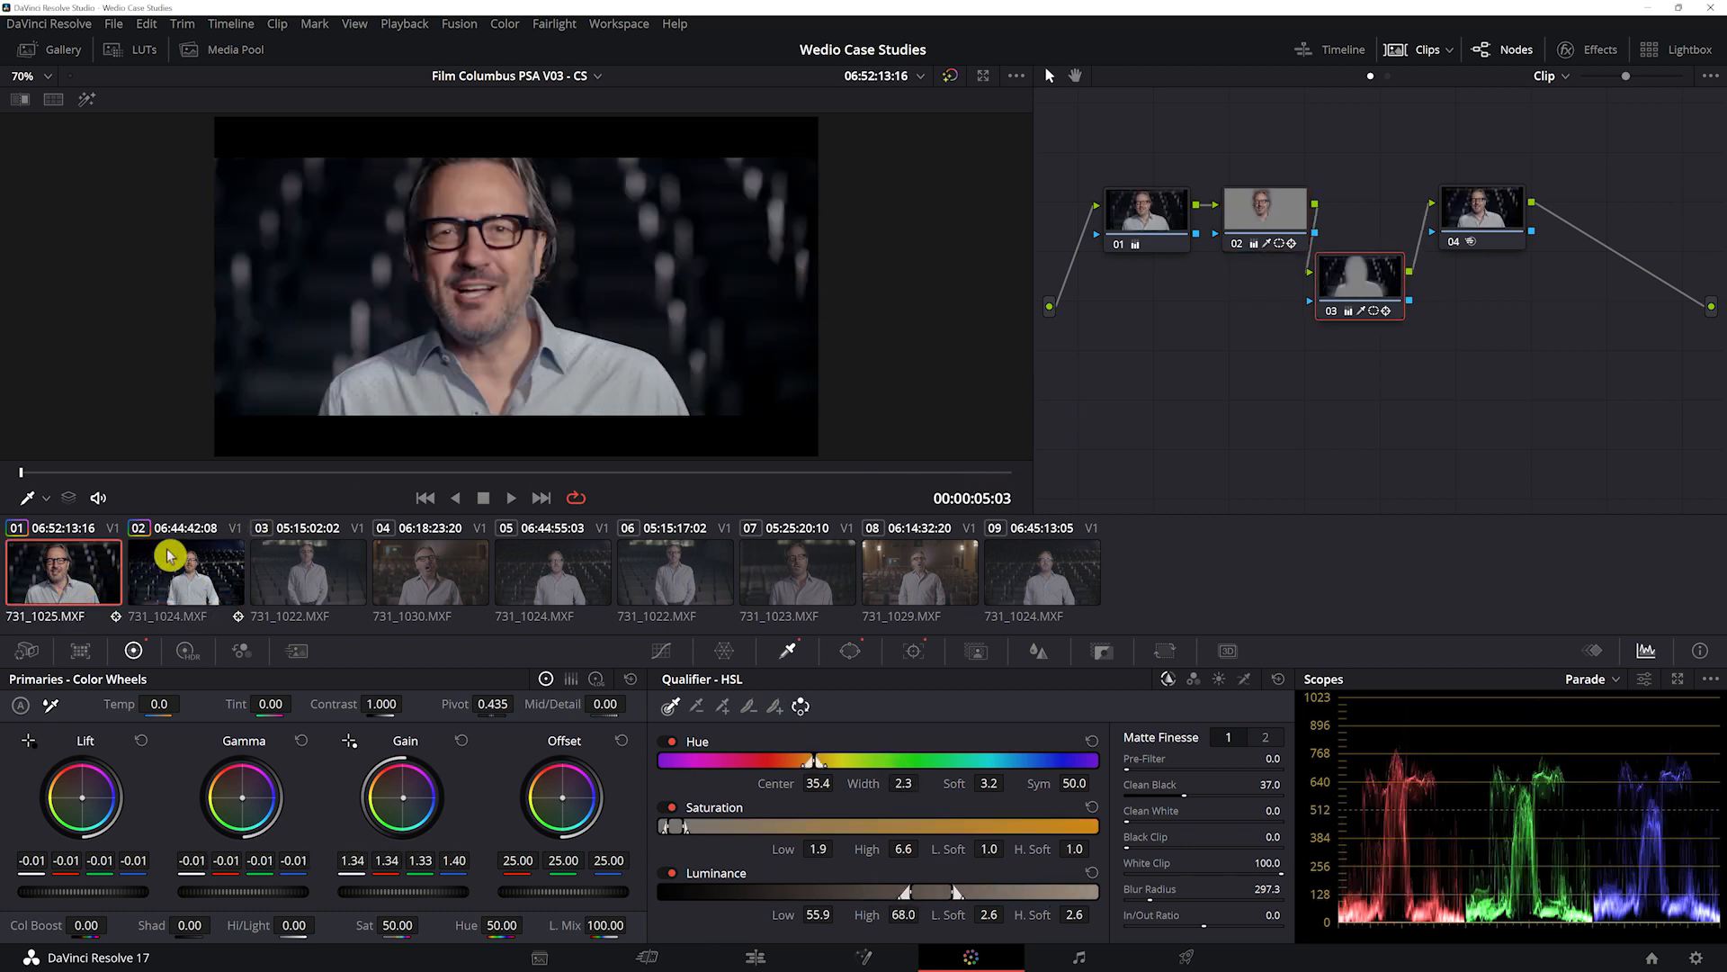
- Play clips 01 and 02 with looping off and the audio muted to review how they match
{"action": "left_click", "coordinate": [577, 496]}
{"action": "key", "text": "space"}
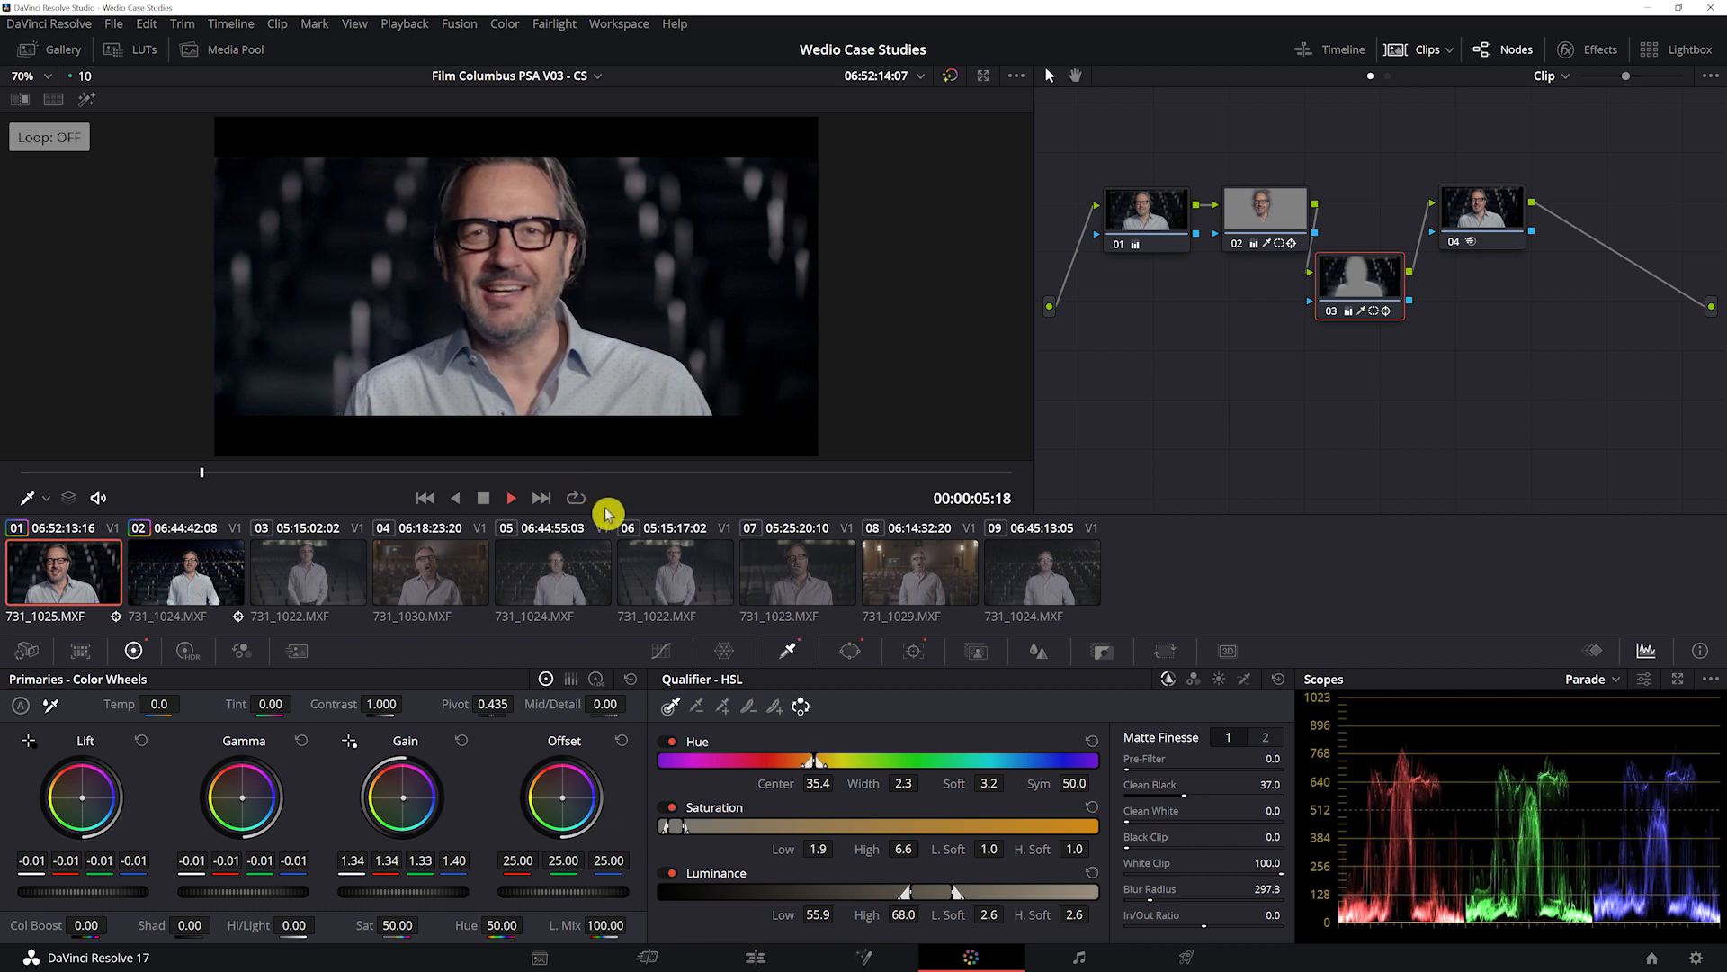
{"action": "key", "text": "space"}
{"action": "left_click", "coordinate": [98, 498]}
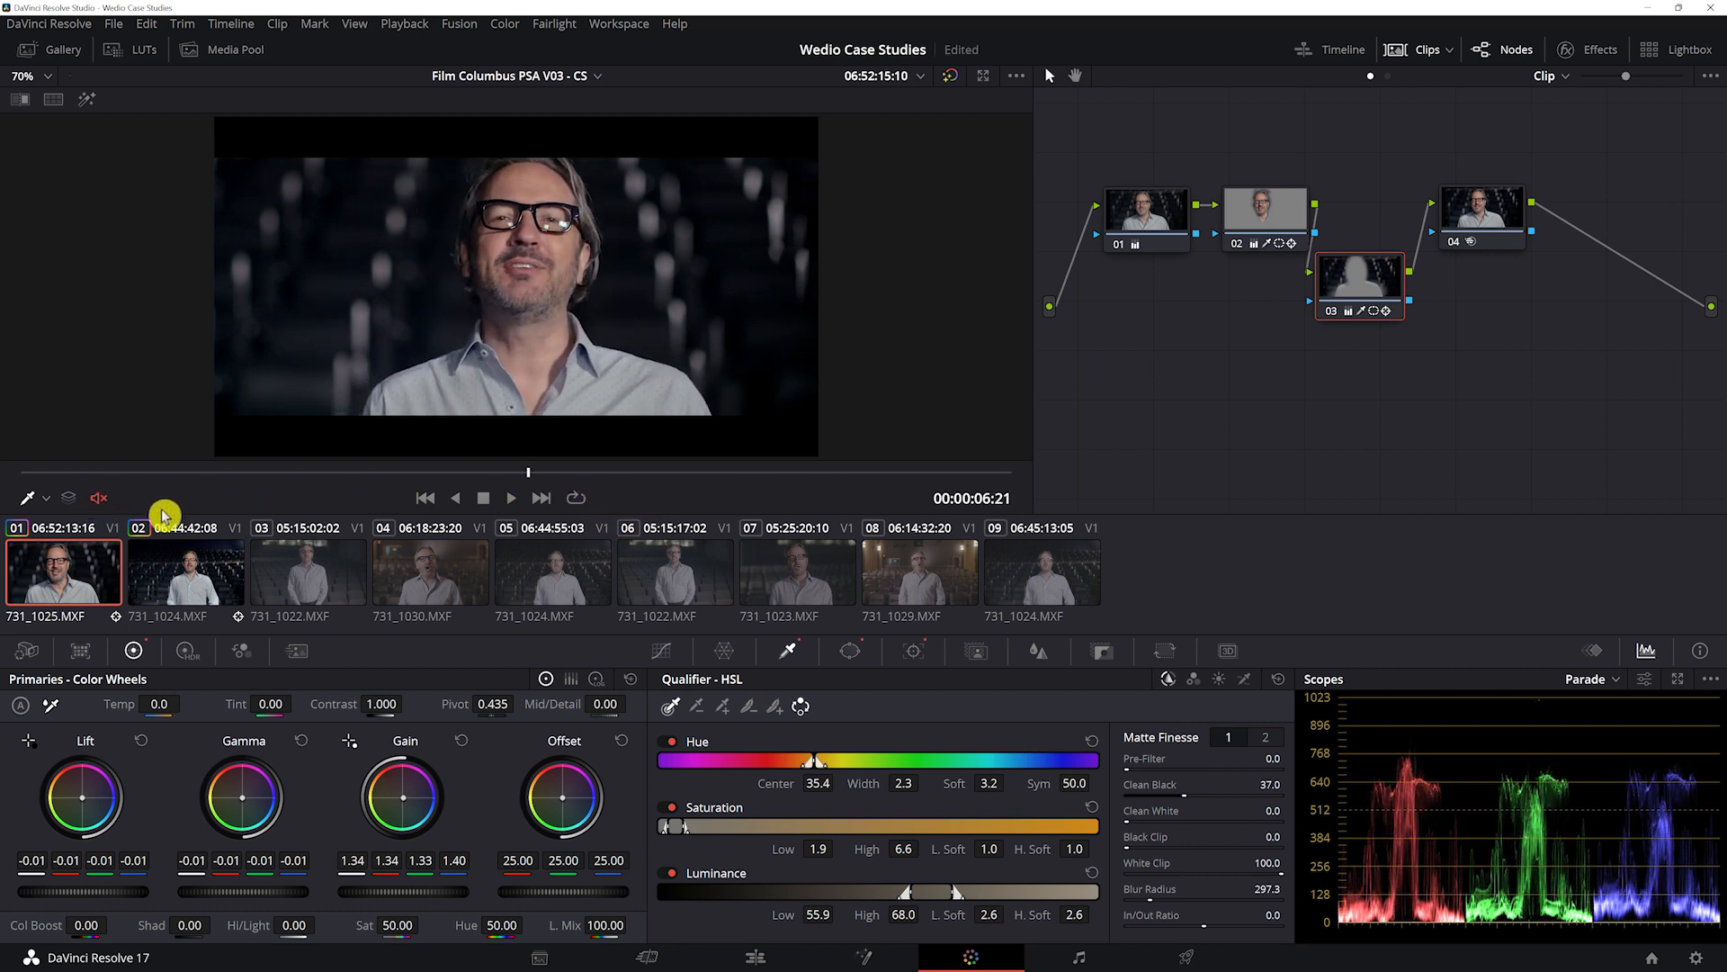
{"action": "key", "text": "space"}
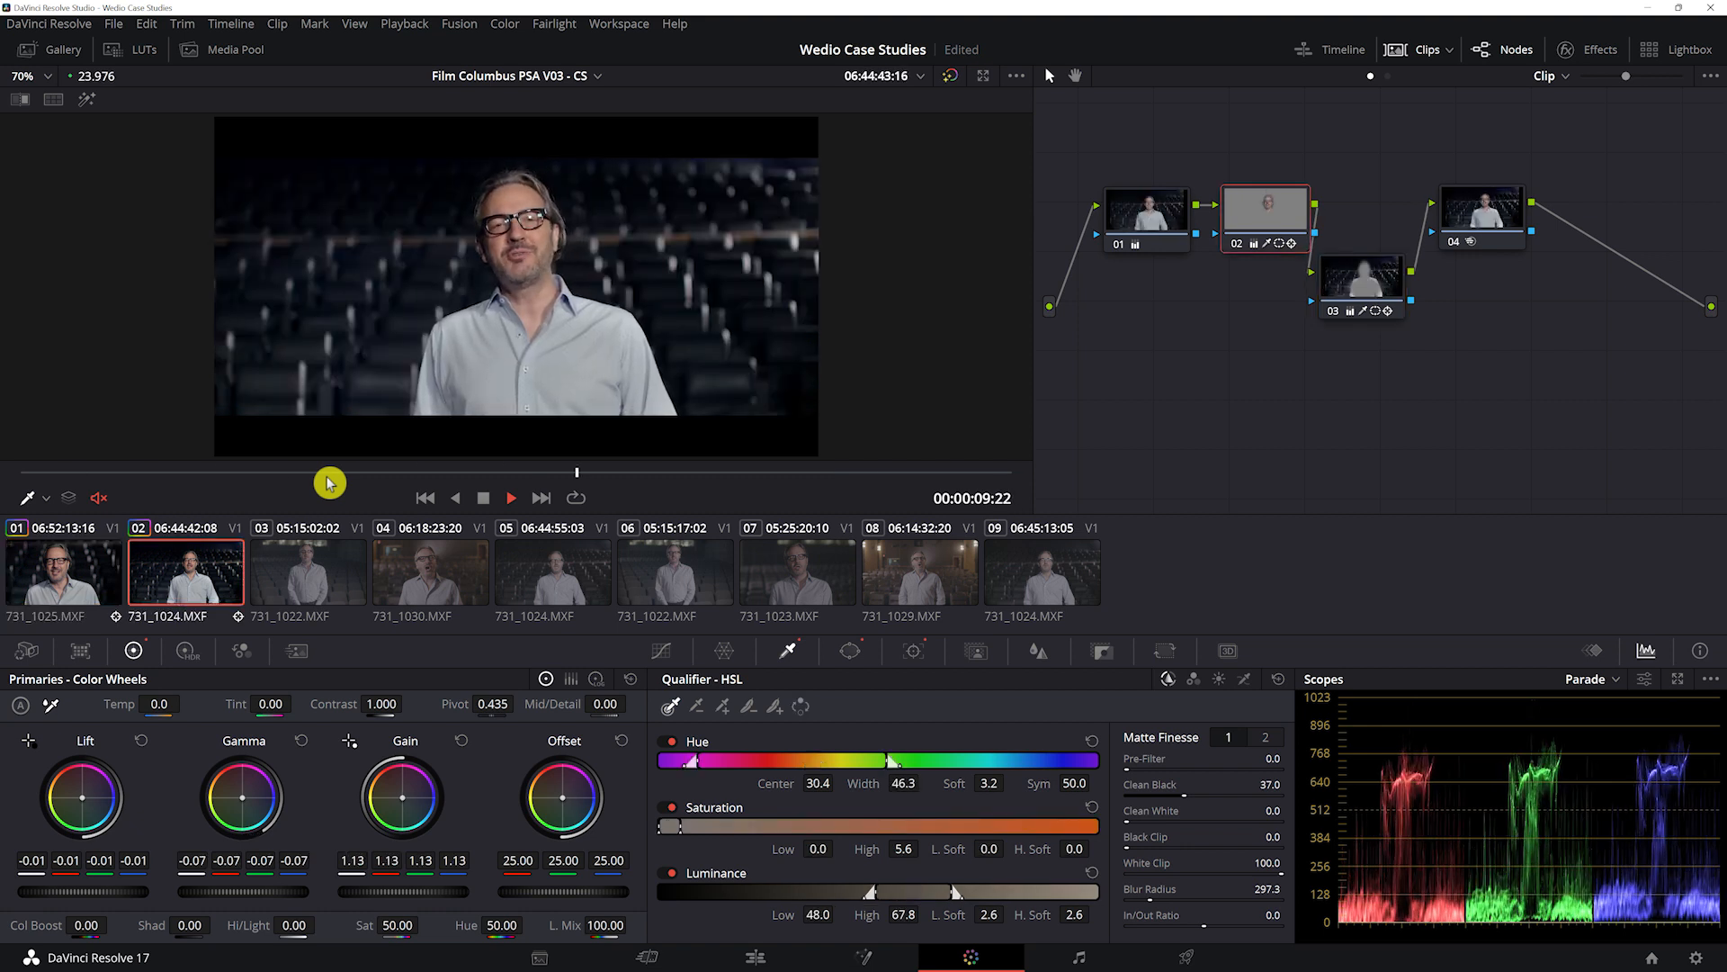
{"action": "key", "text": "space"}
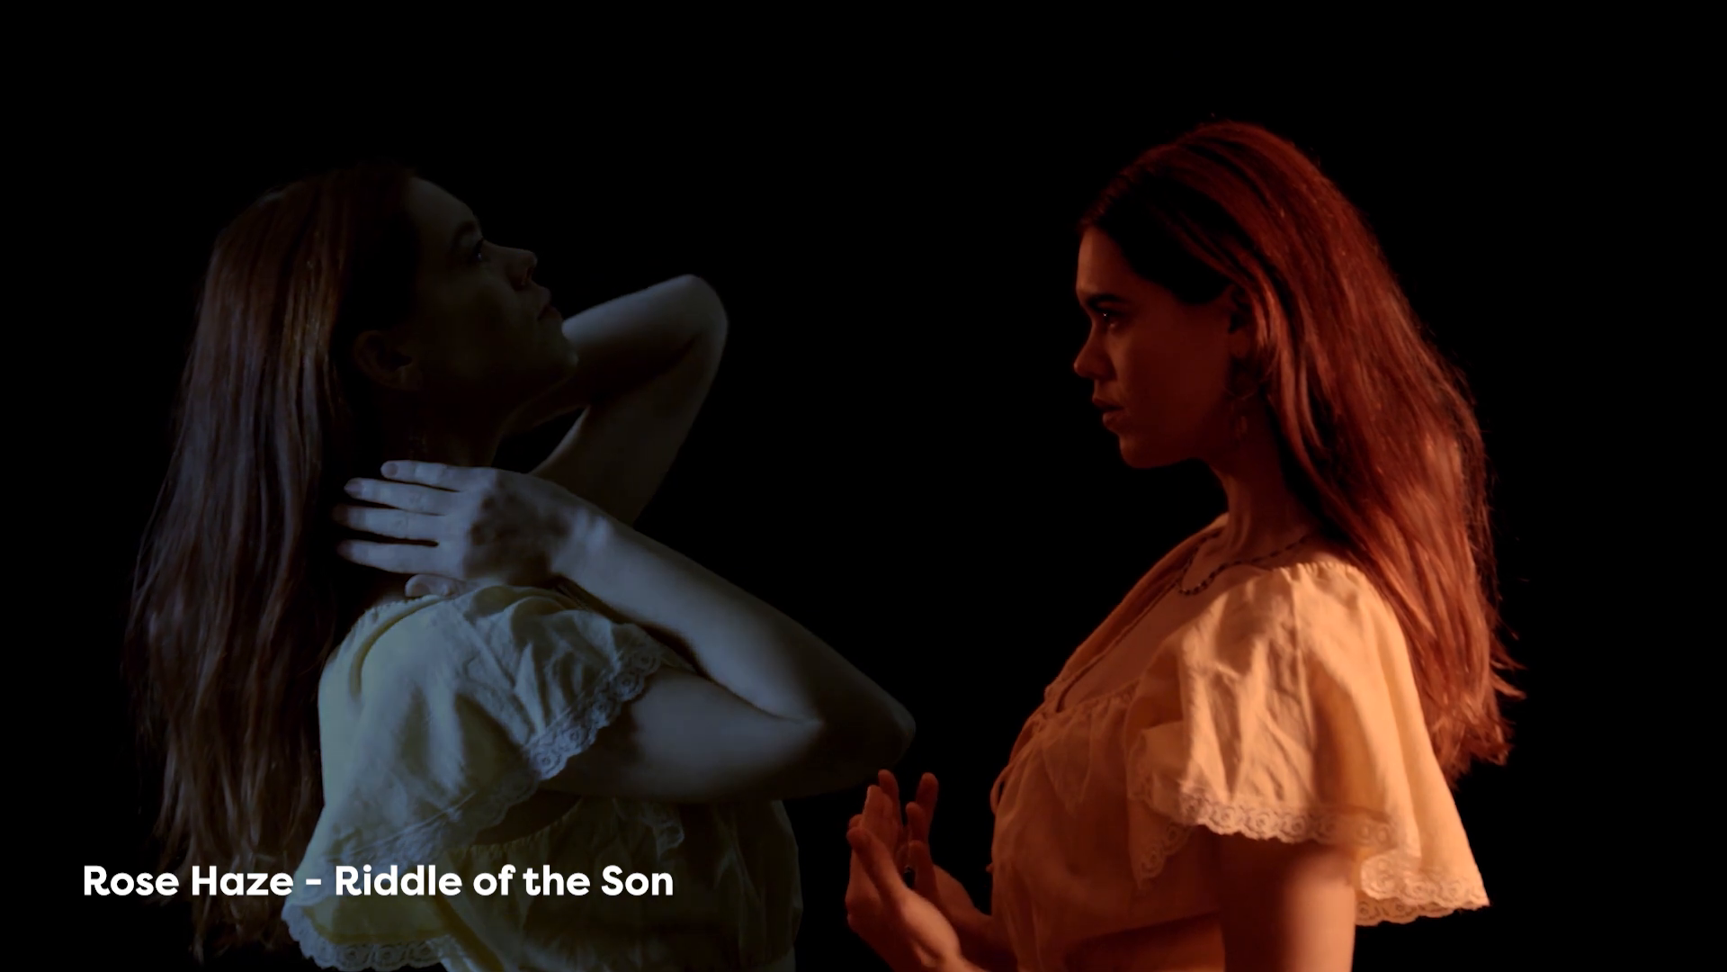
- Disable nodes 02 through 05 on clip 80 of the Rose Haze CS timeline and select node 01
{"action": "left_click_drag", "start_coordinate": [1223, 188], "coordinate": [1591, 325]}
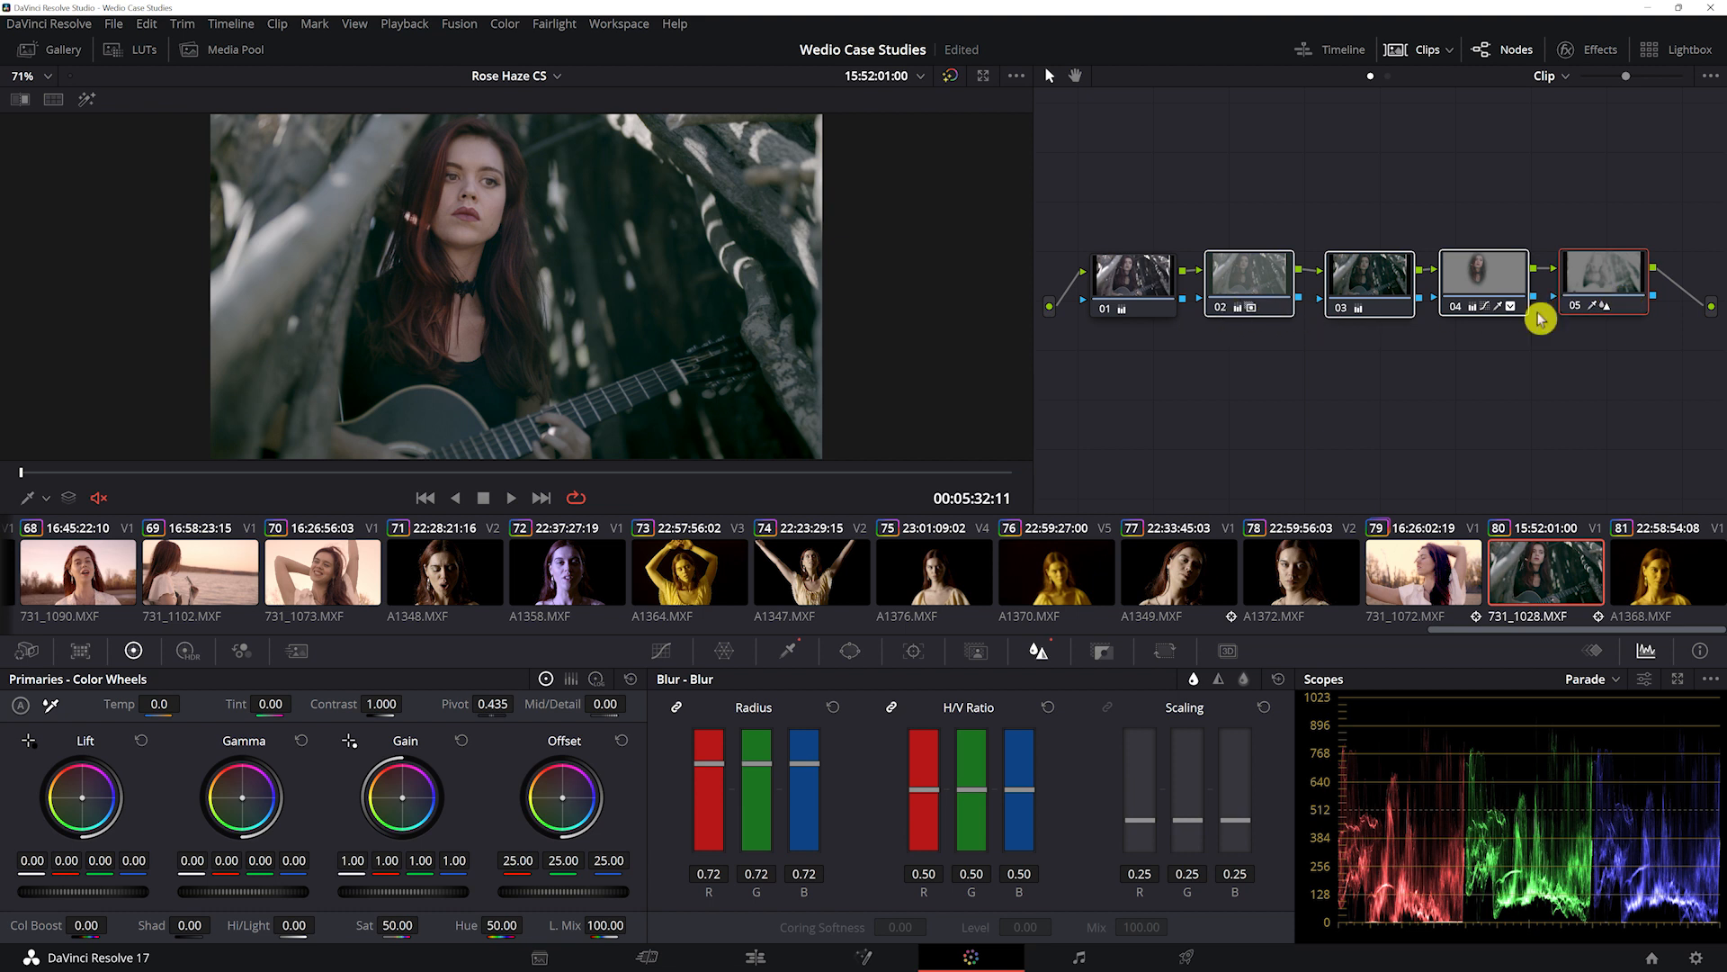
{"action": "key", "text": "ctrl+d"}
{"action": "left_click", "coordinate": [1136, 276]}
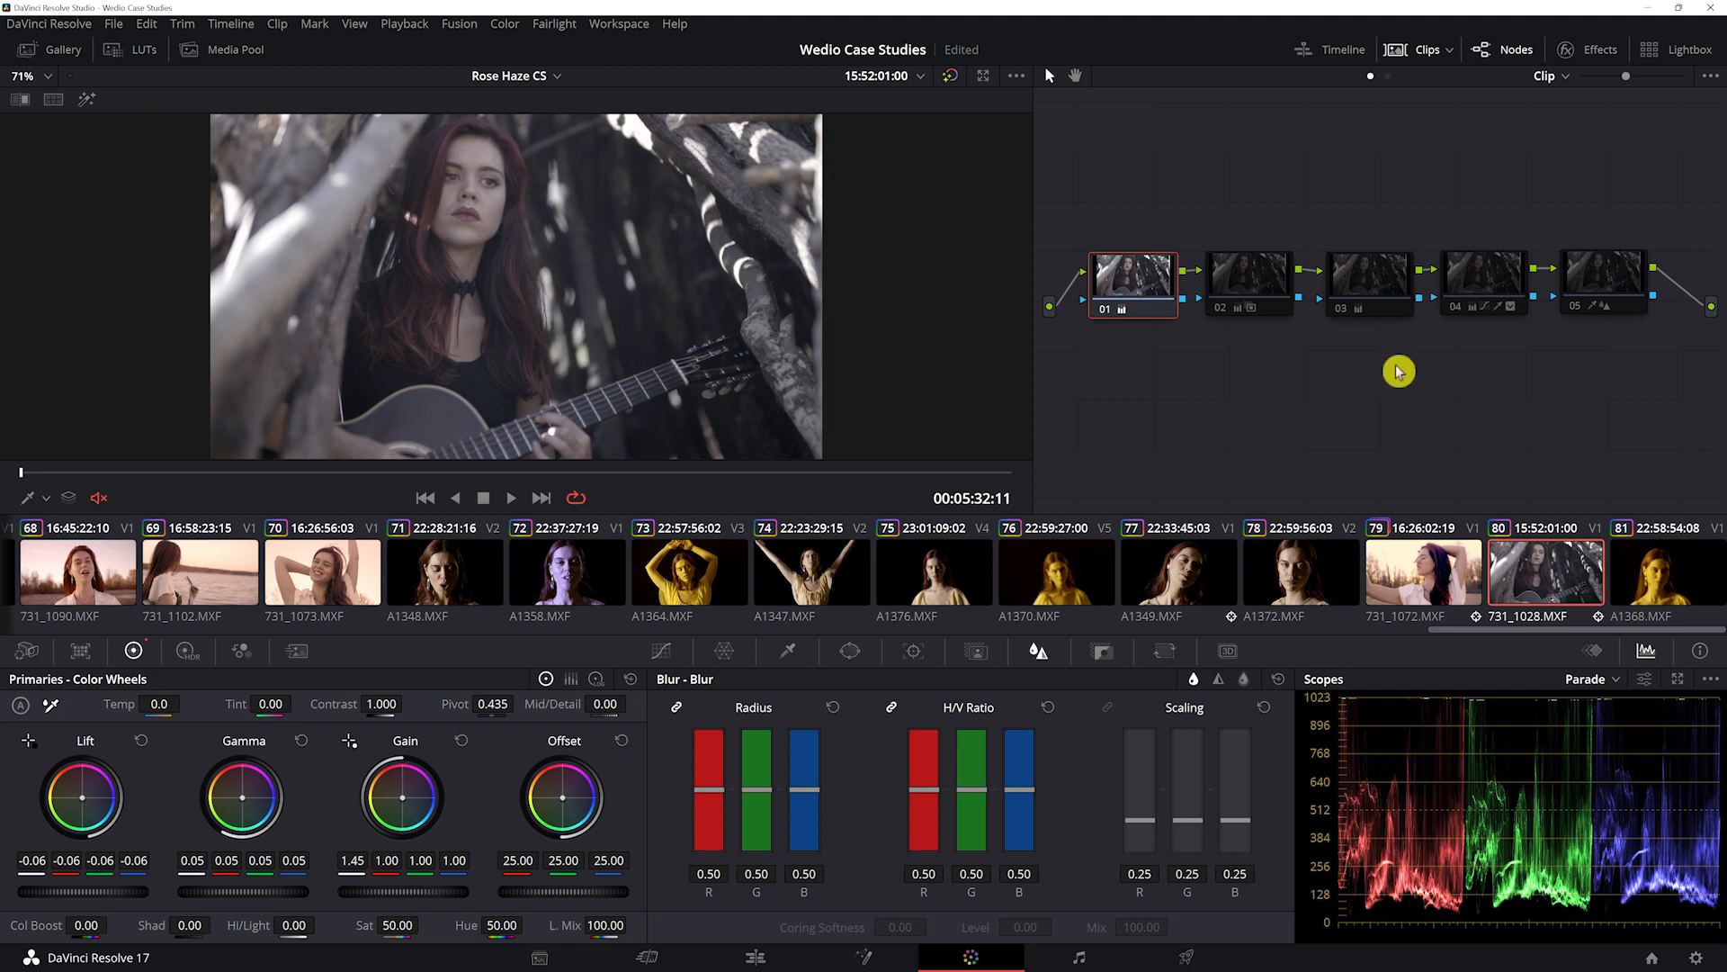
- Re-enable node 02 on clip 80 to apply its green color look
{"action": "mouse_move", "coordinate": [1238, 282]}
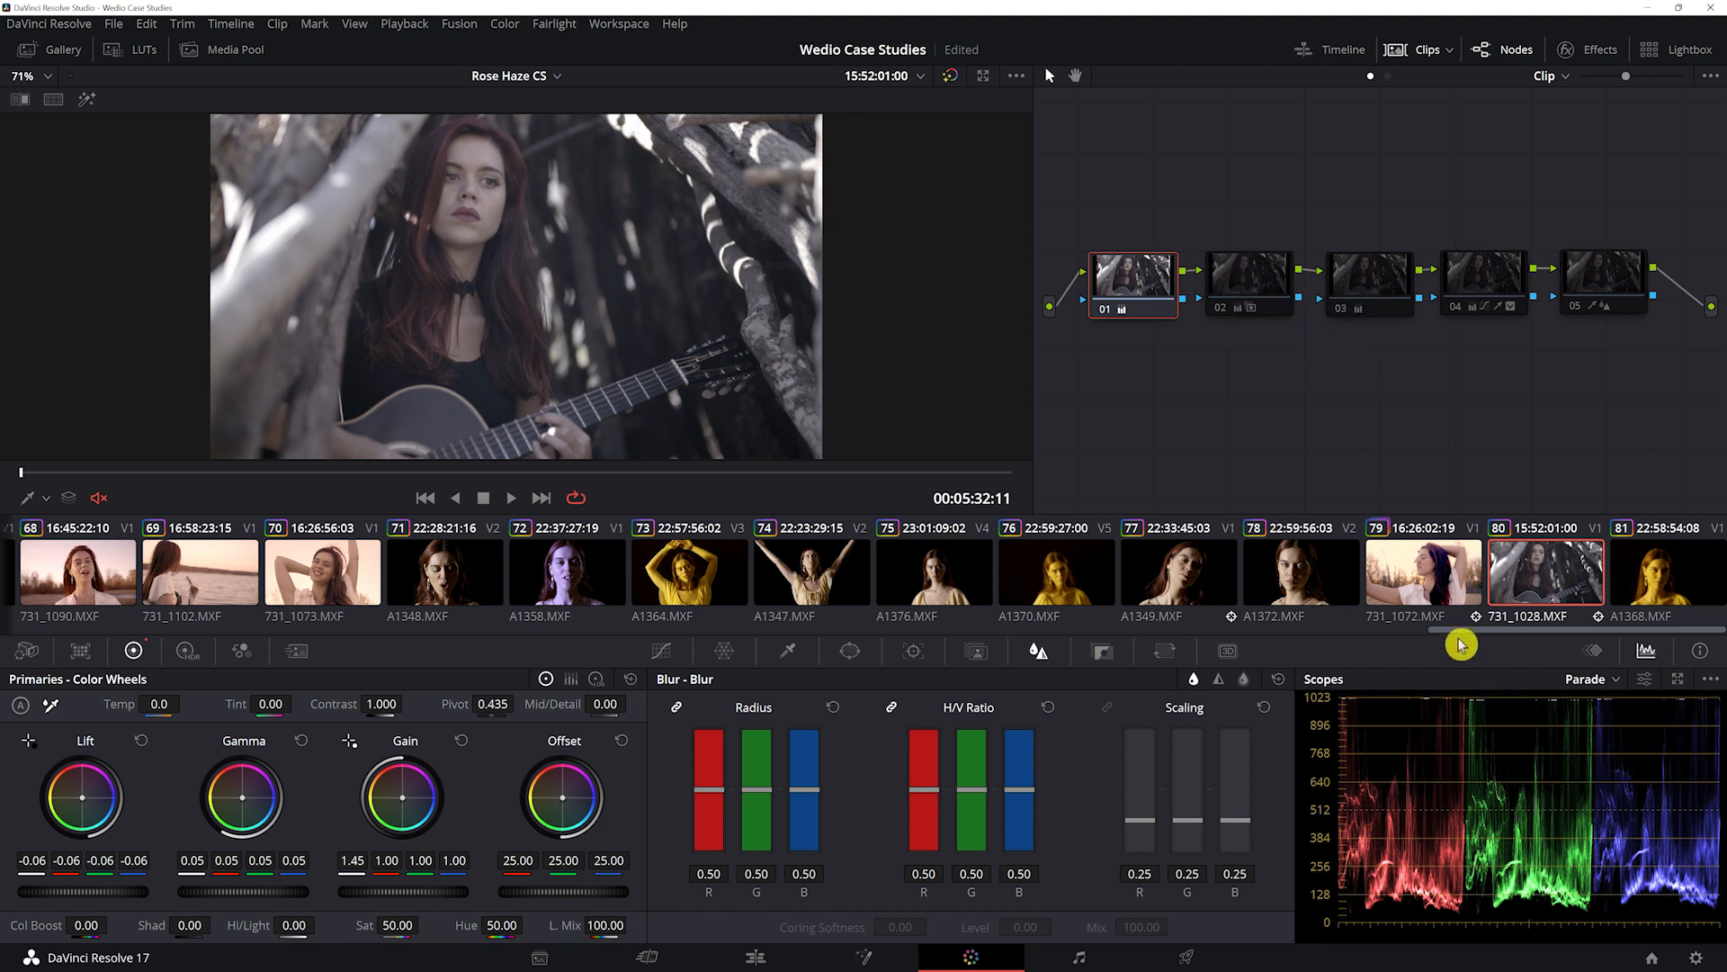
{"action": "left_click", "coordinate": [1283, 283]}
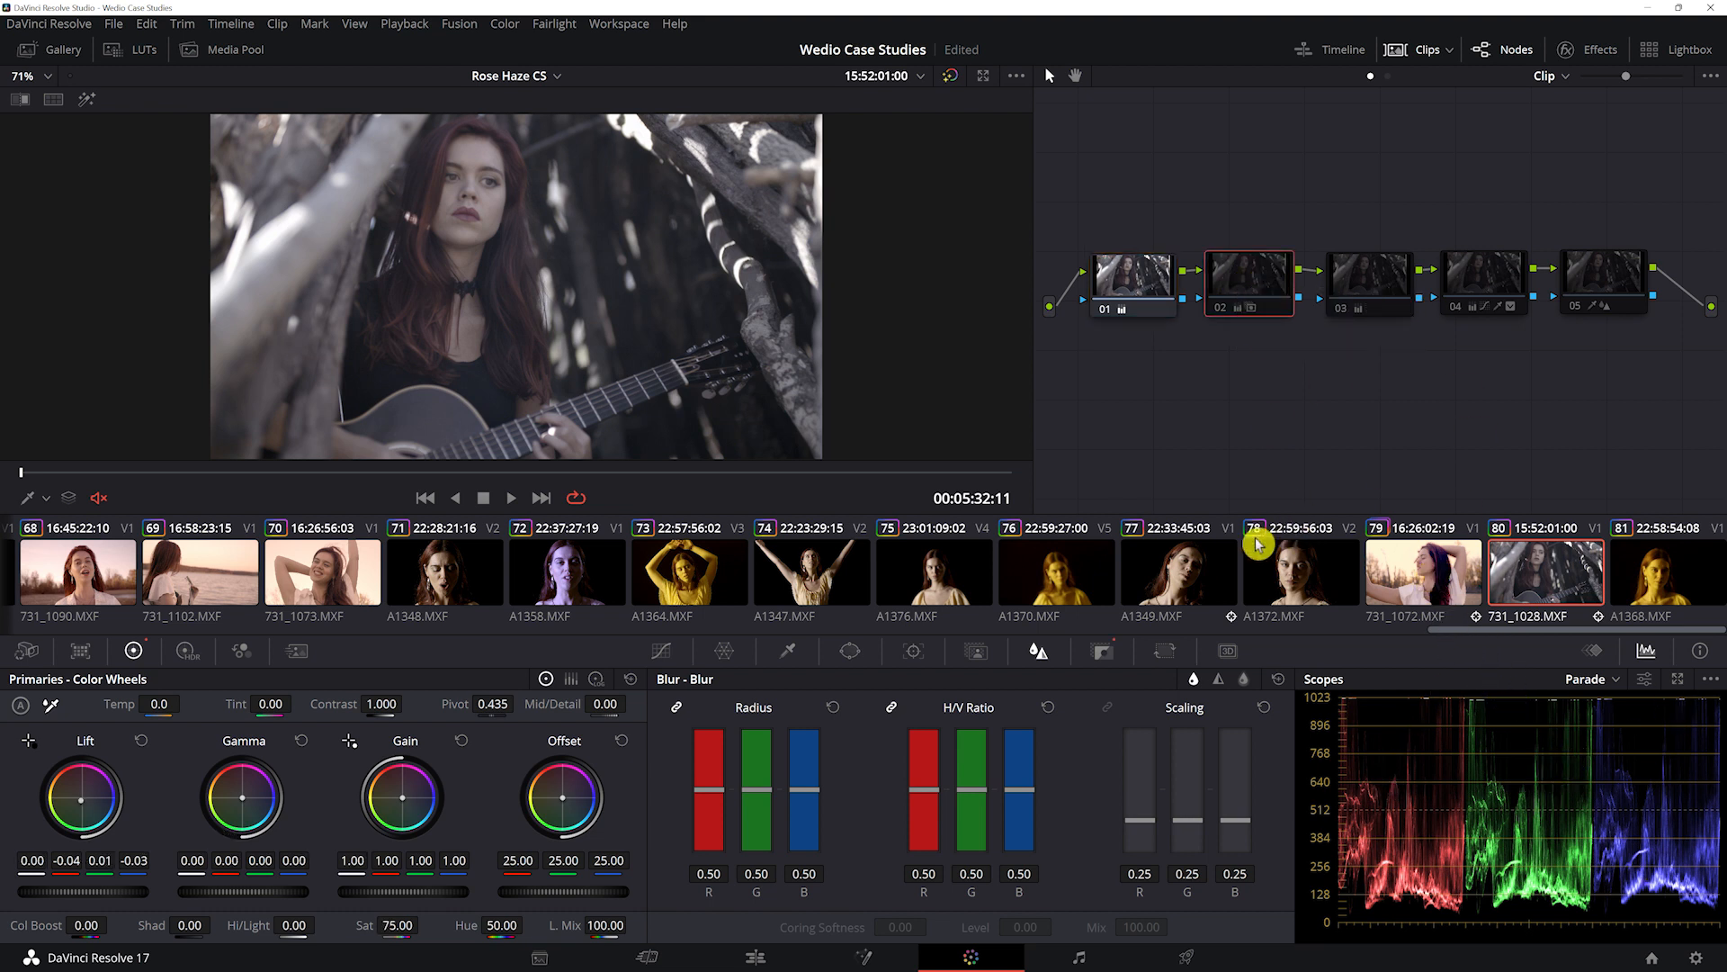
{"action": "key", "text": "ctrl+d"}
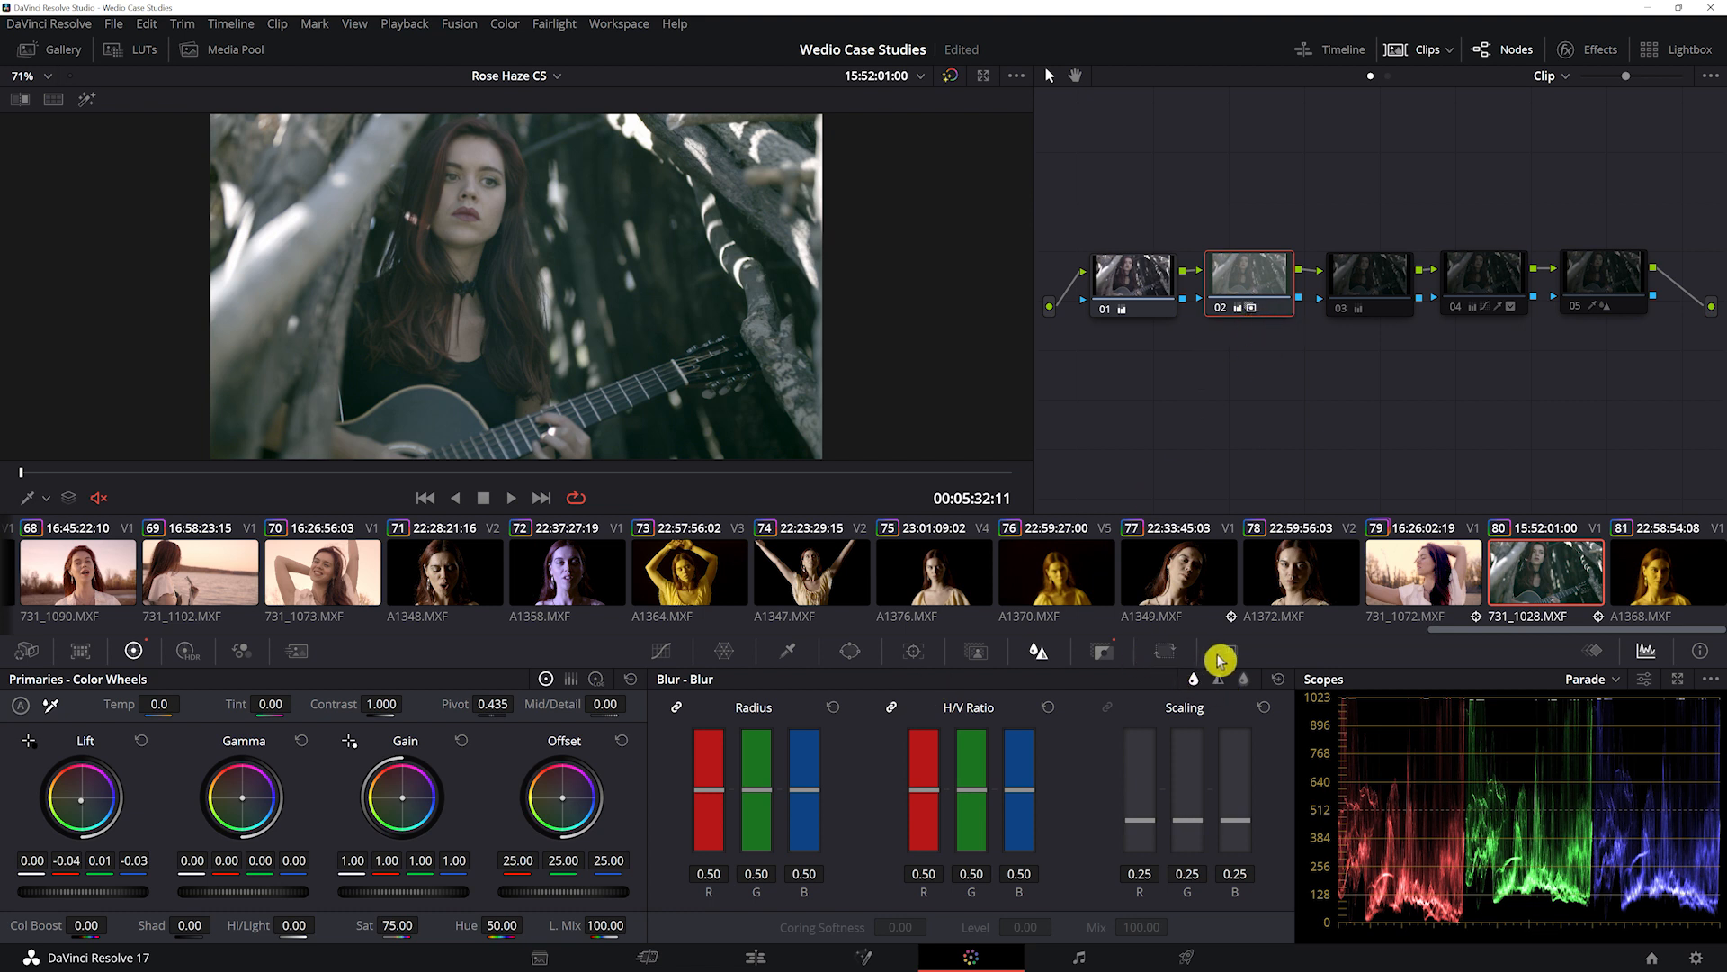
- Try node 02 with a Key Output Gain of 1.000 and compare it with 0.447 by undoing and redoing the reset
{"action": "left_click", "coordinate": [1103, 653]}
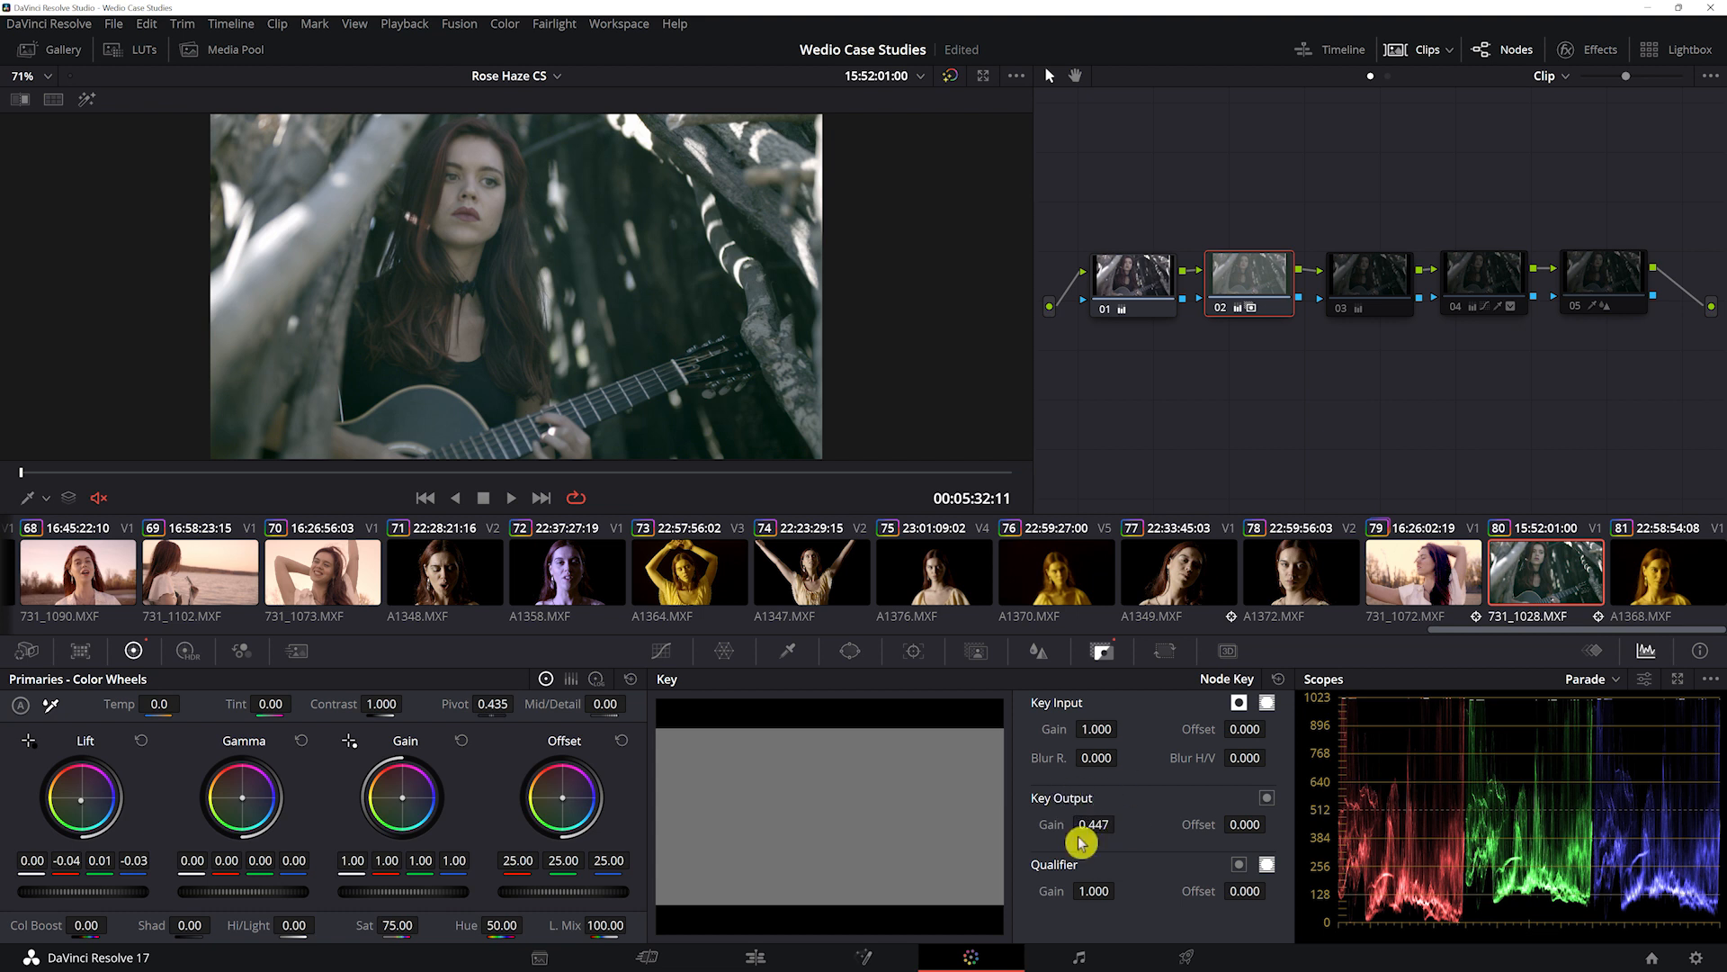
{"action": "left_click", "coordinate": [1277, 679]}
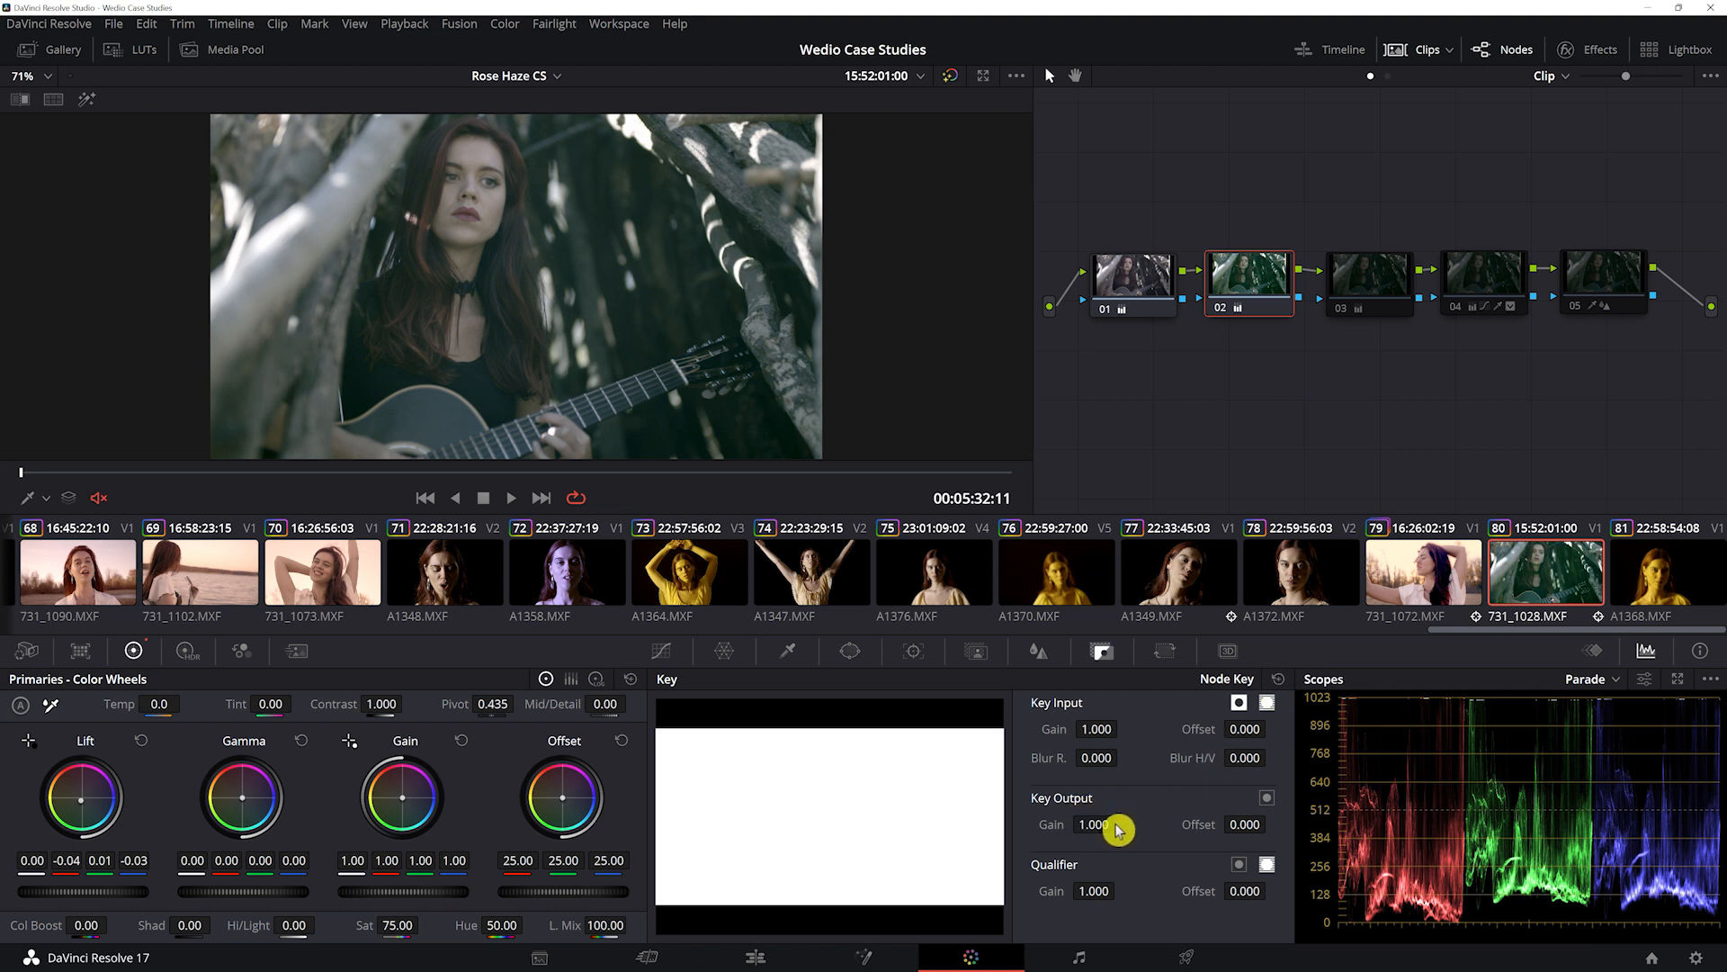
{"action": "key", "text": "ctrl+z"}
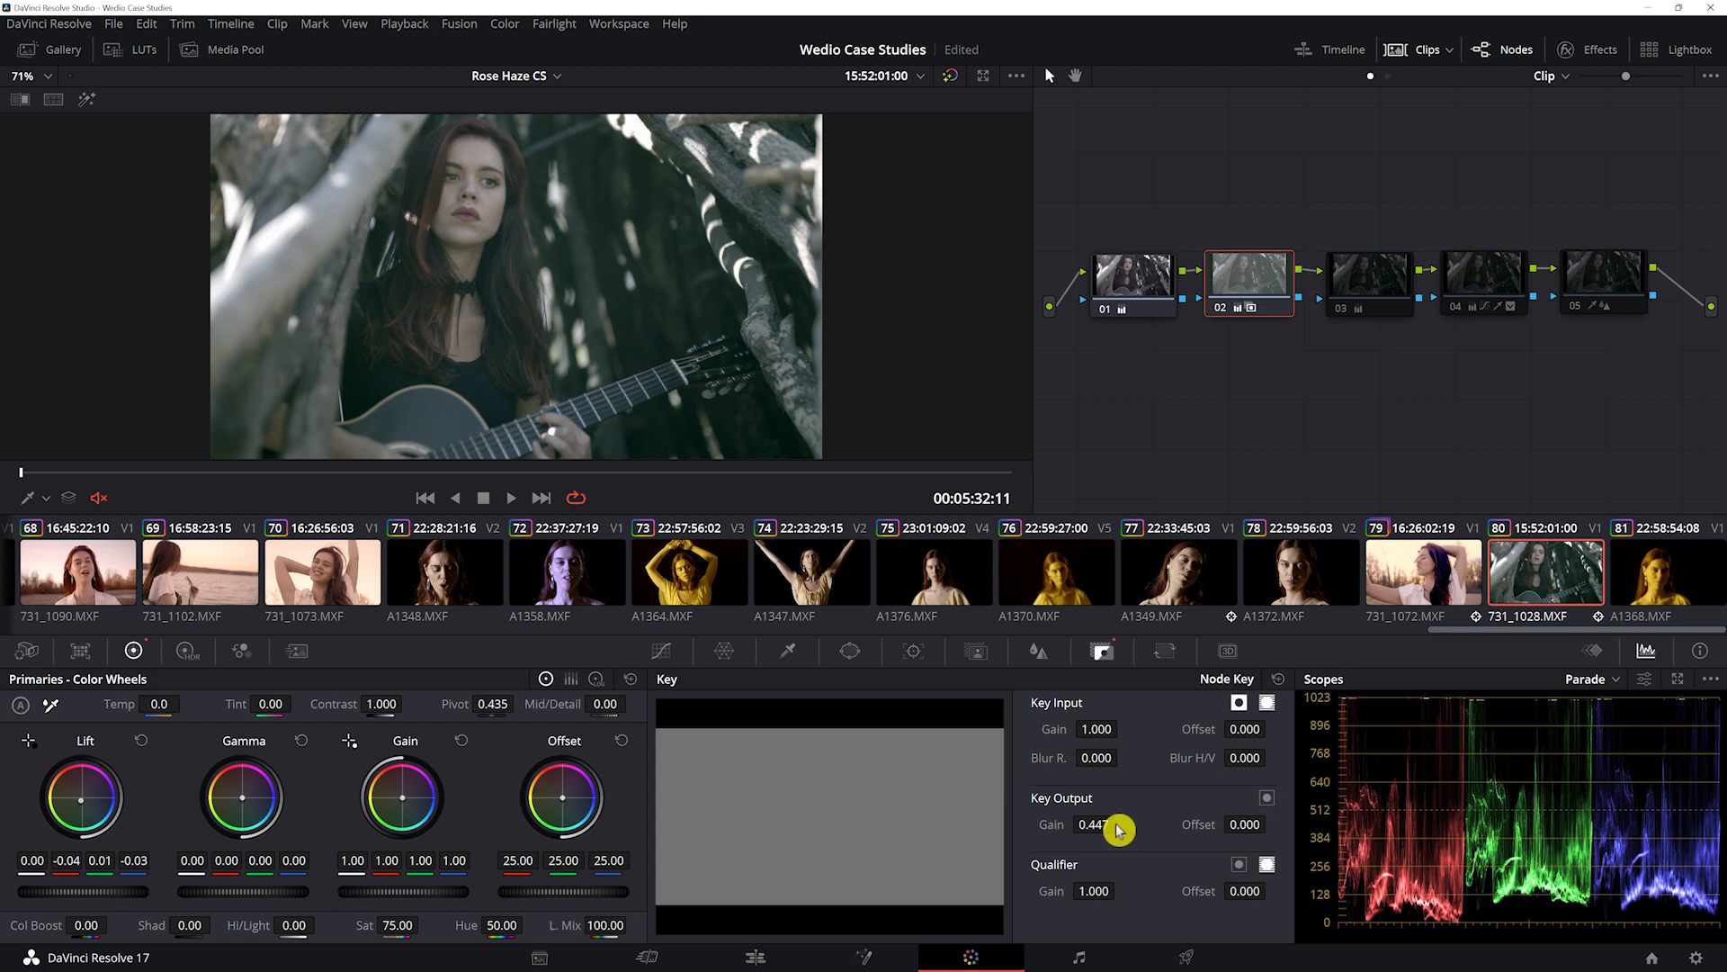
{"action": "double_click", "coordinate": [1119, 828]}
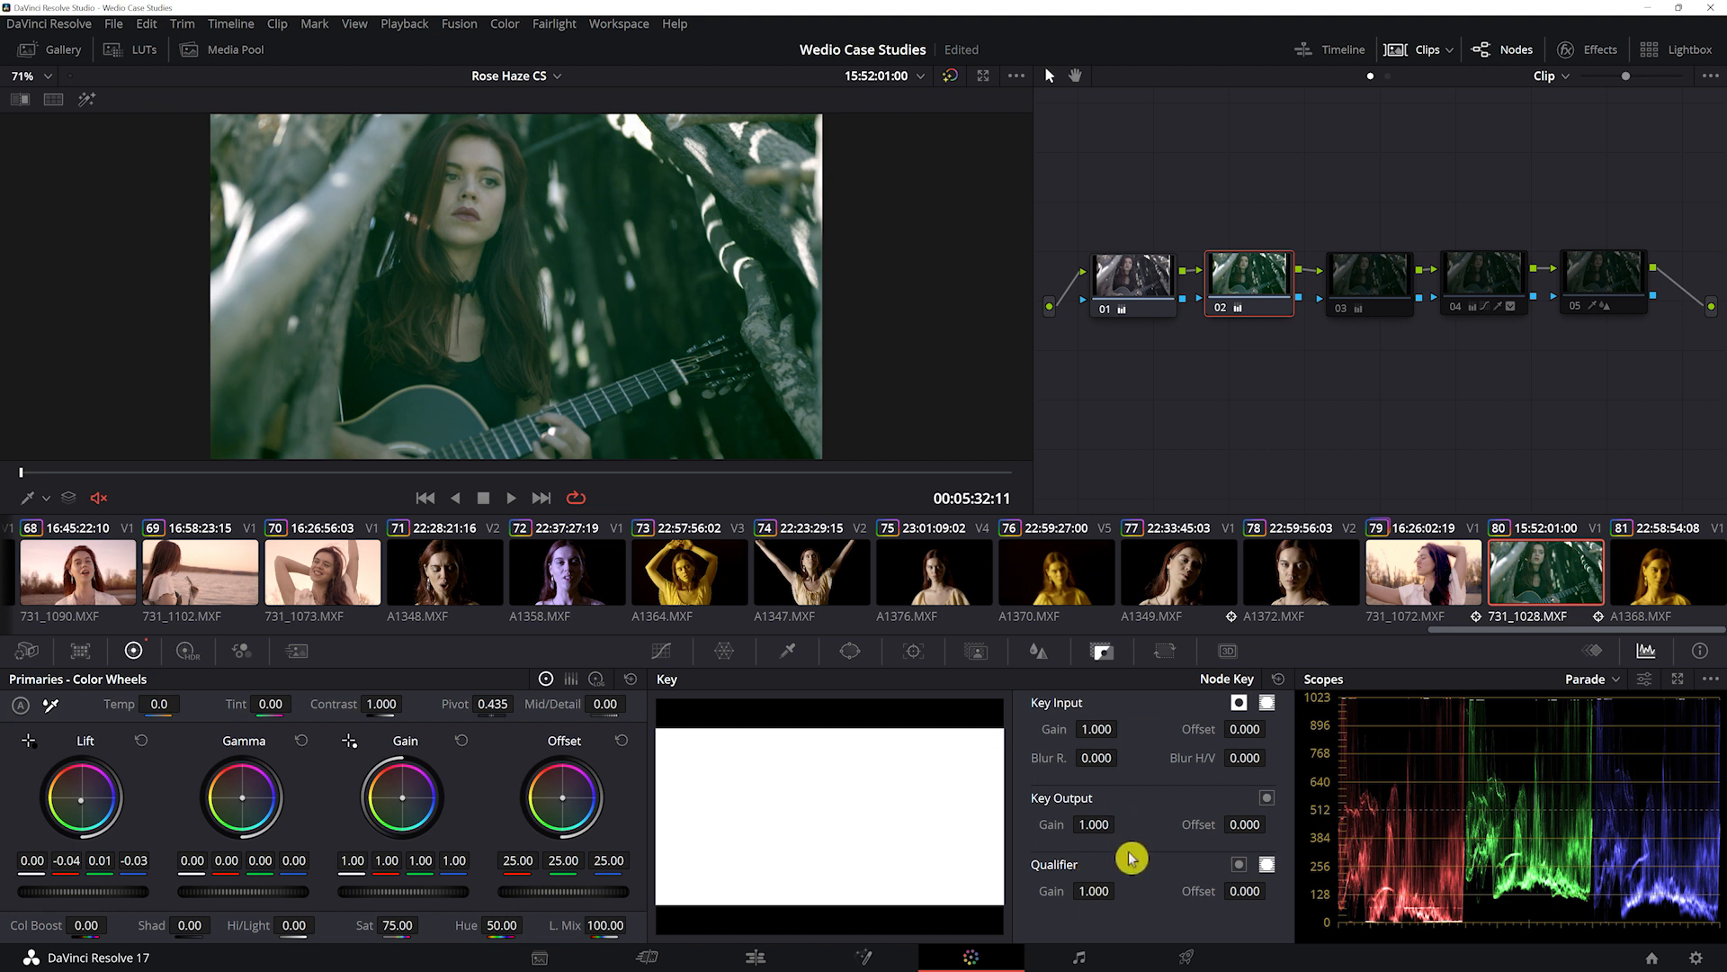
{"action": "key", "text": "ctrl+z"}
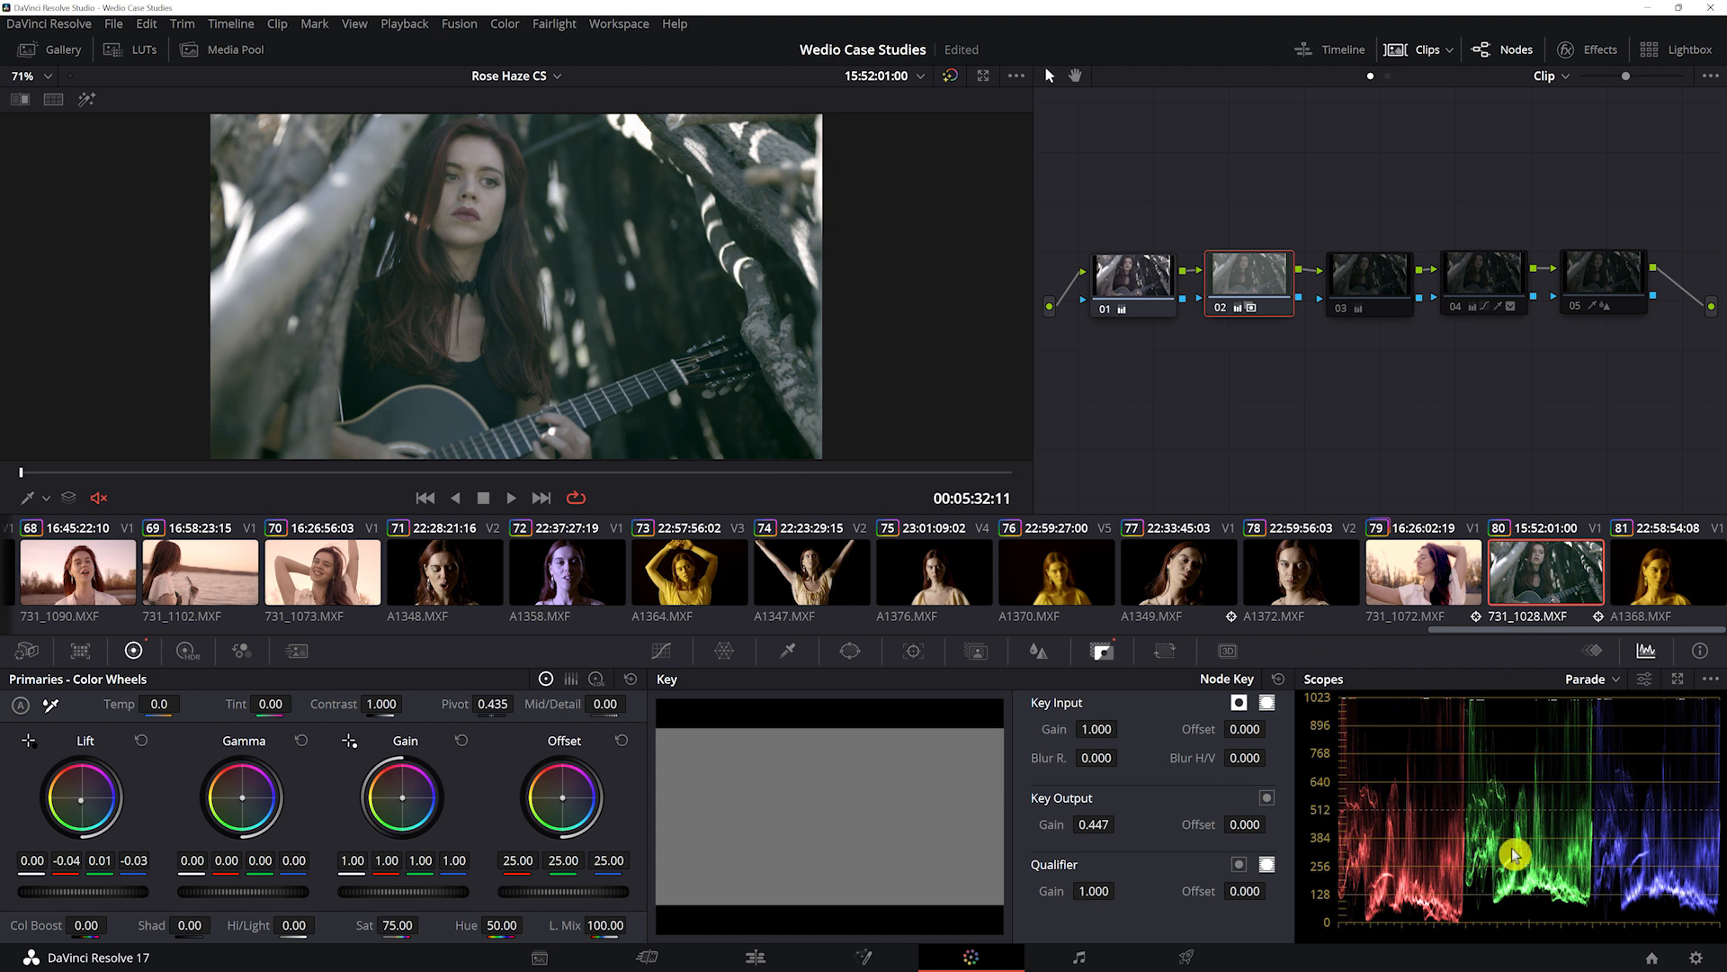
{"action": "key", "text": "ctrl+shift+z"}
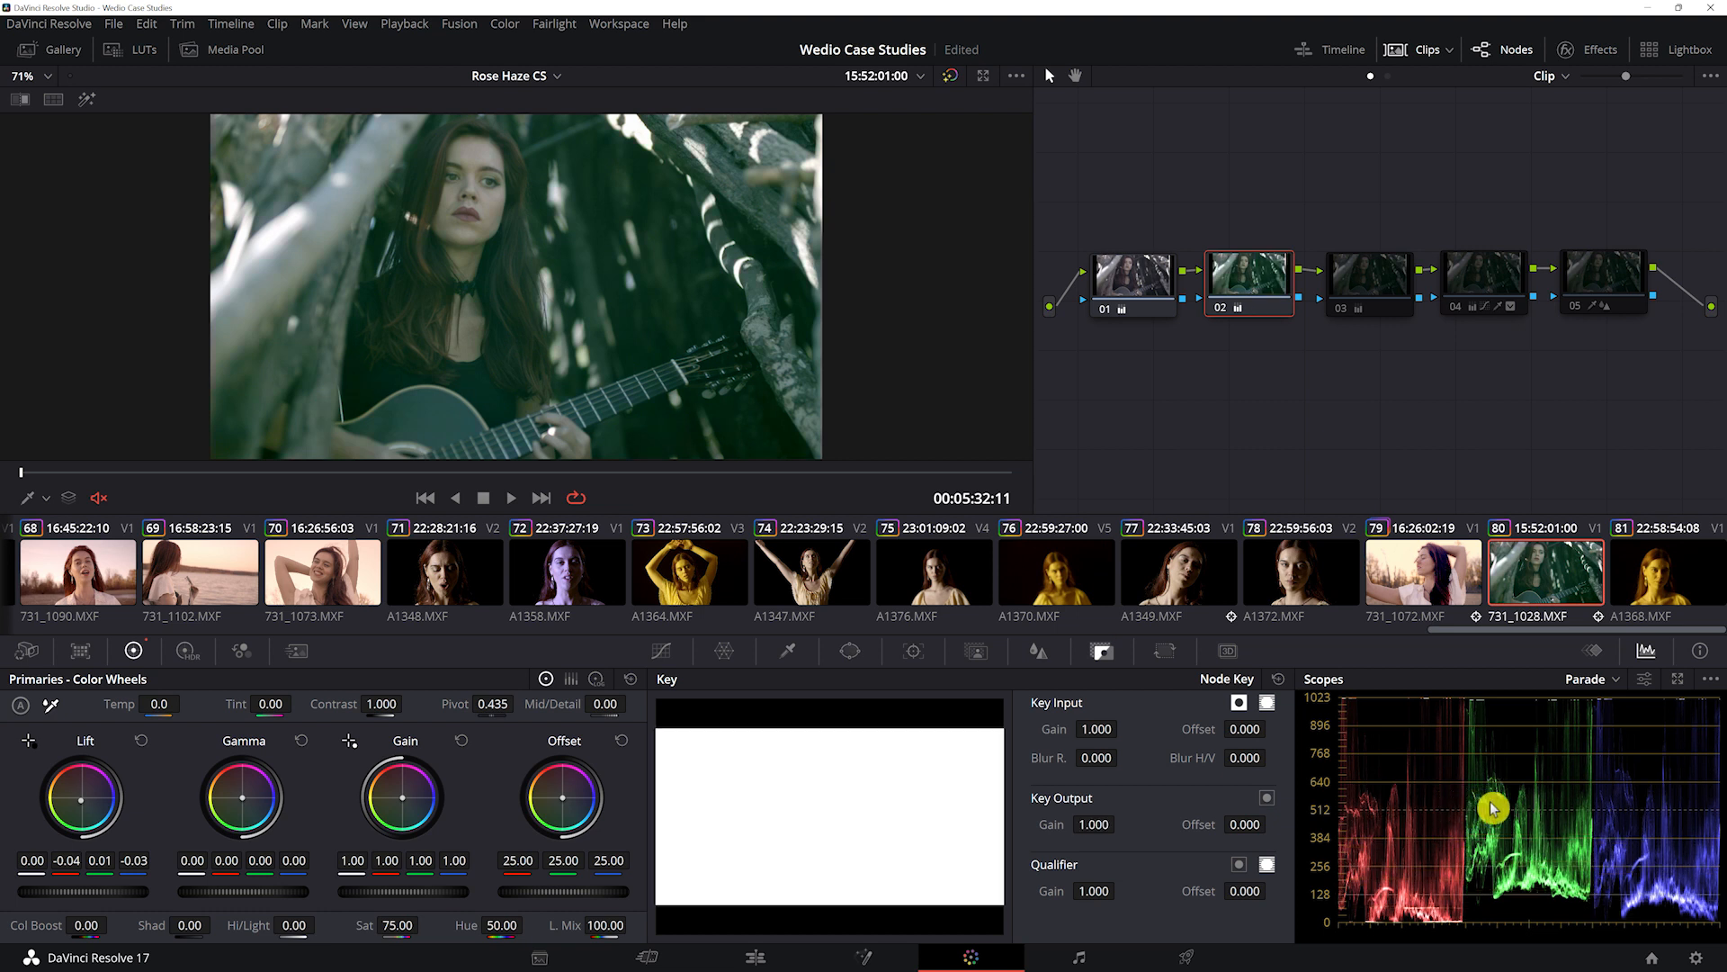
{"action": "key", "text": "ctrl+shift+z"}
{"action": "key", "text": "ctrl+z"}
{"action": "key", "text": "ctrl+shift+z"}
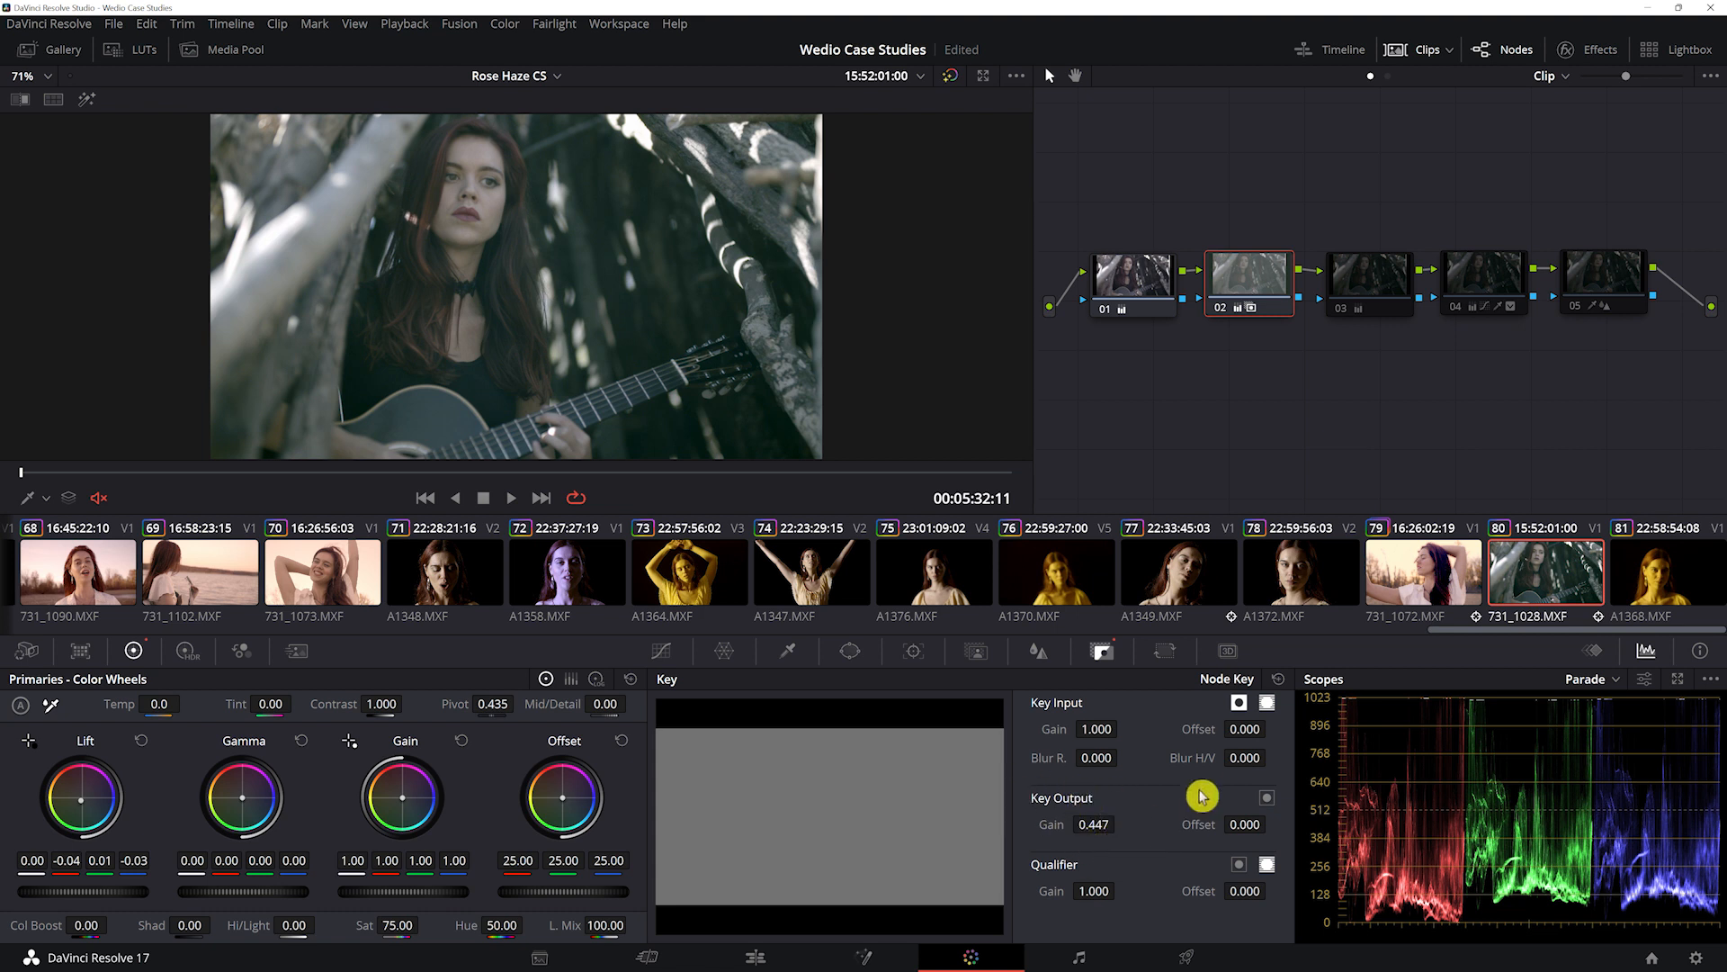
- Toggle node 03 on and off repeatedly to compare its effect on the image, leaving it enabled
{"action": "left_click", "coordinate": [1384, 295]}
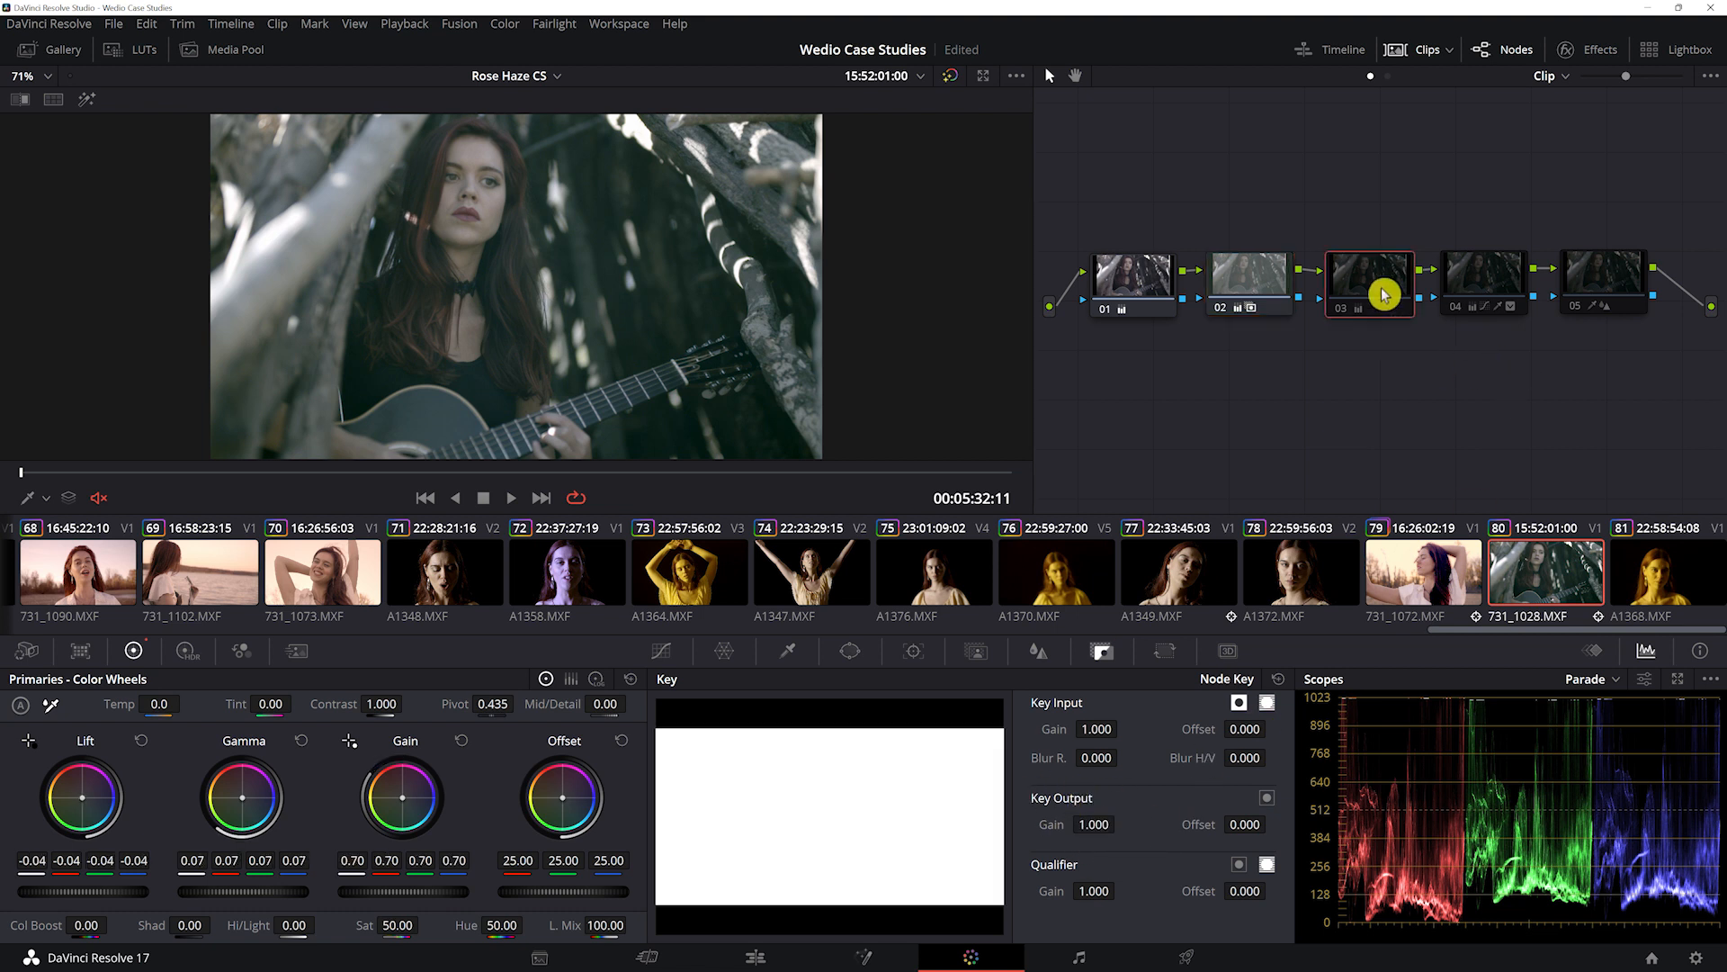
{"action": "key", "text": "ctrl+d"}
{"action": "key", "text": "ctrl+d"}
{"action": "key", "text": "ctrl+d"}
{"action": "key", "text": "ctrl+d"}
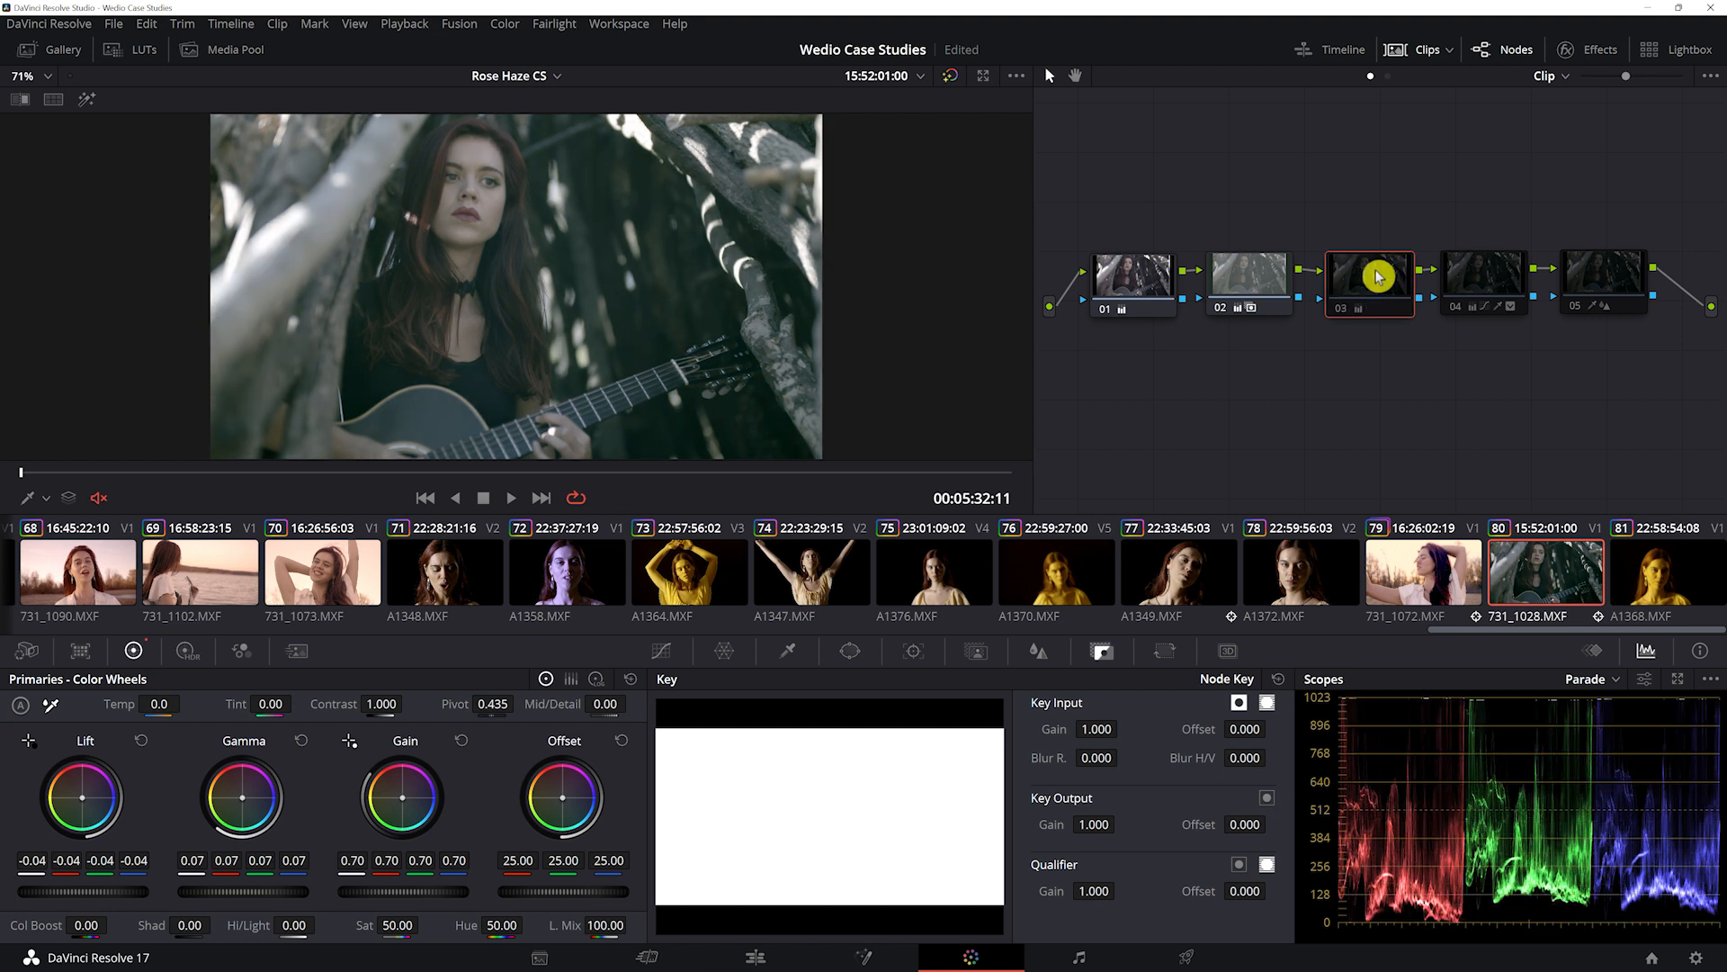
{"action": "key", "text": "ctrl+d"}
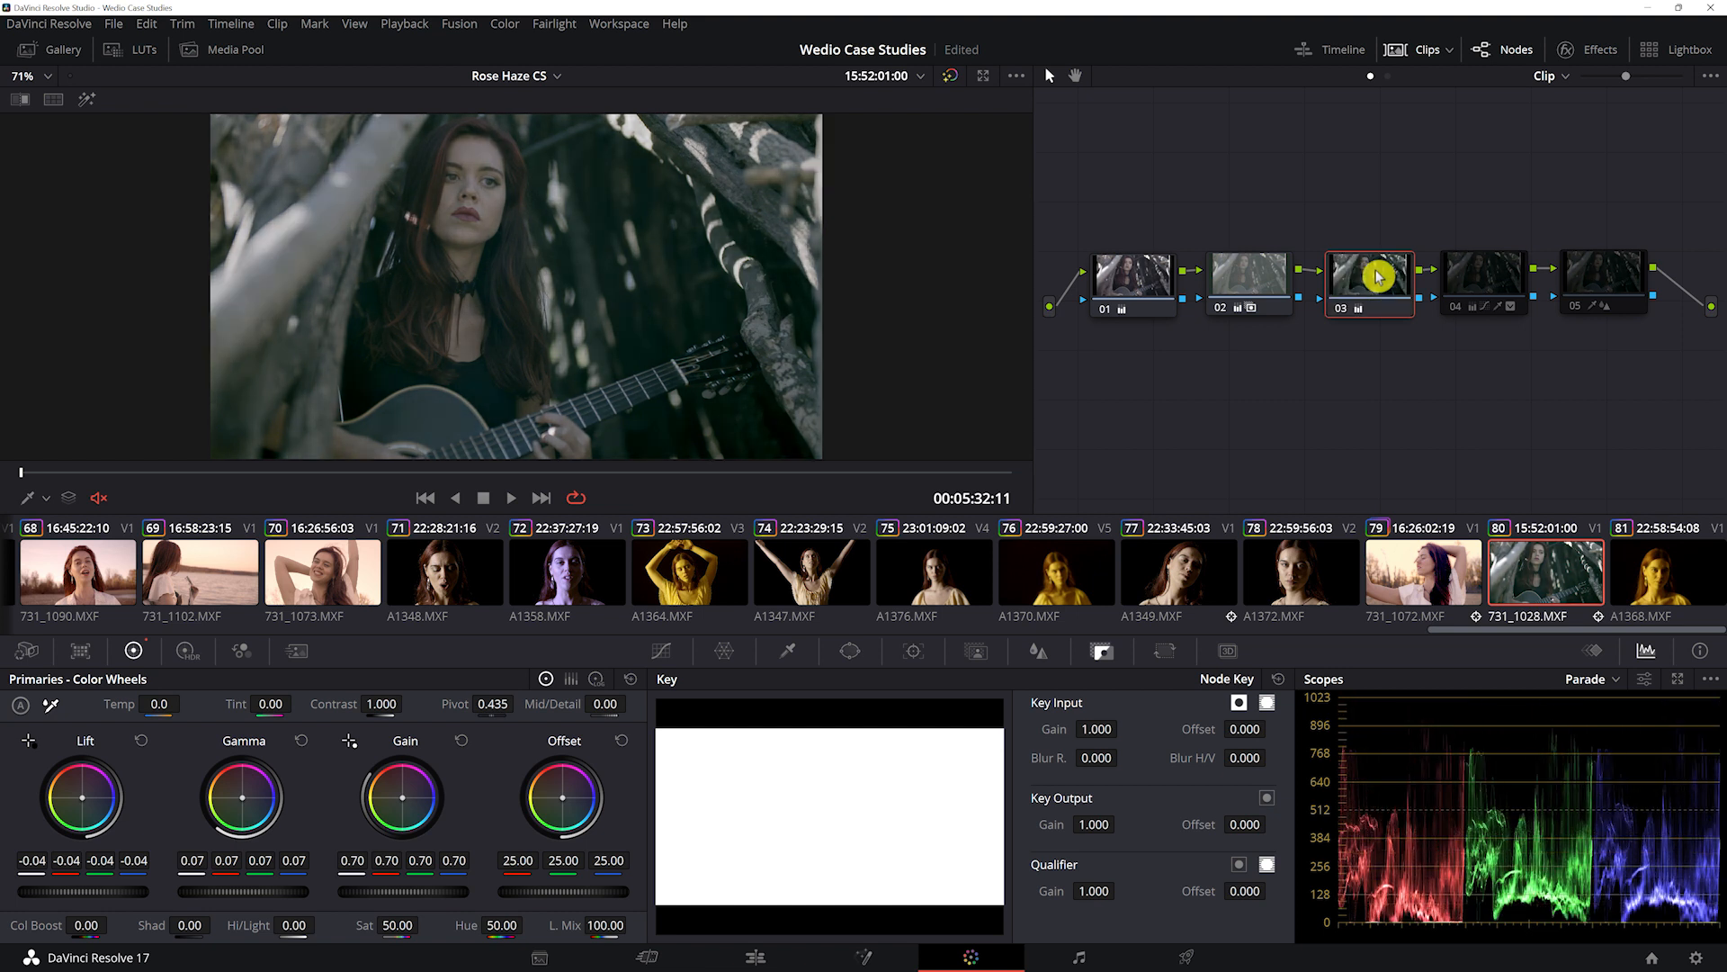
{"action": "key", "text": "ctrl+d"}
{"action": "key", "text": "ctrl+d"}
{"action": "key", "text": "ctrl+d"}
{"action": "key", "text": "ctrl+d"}
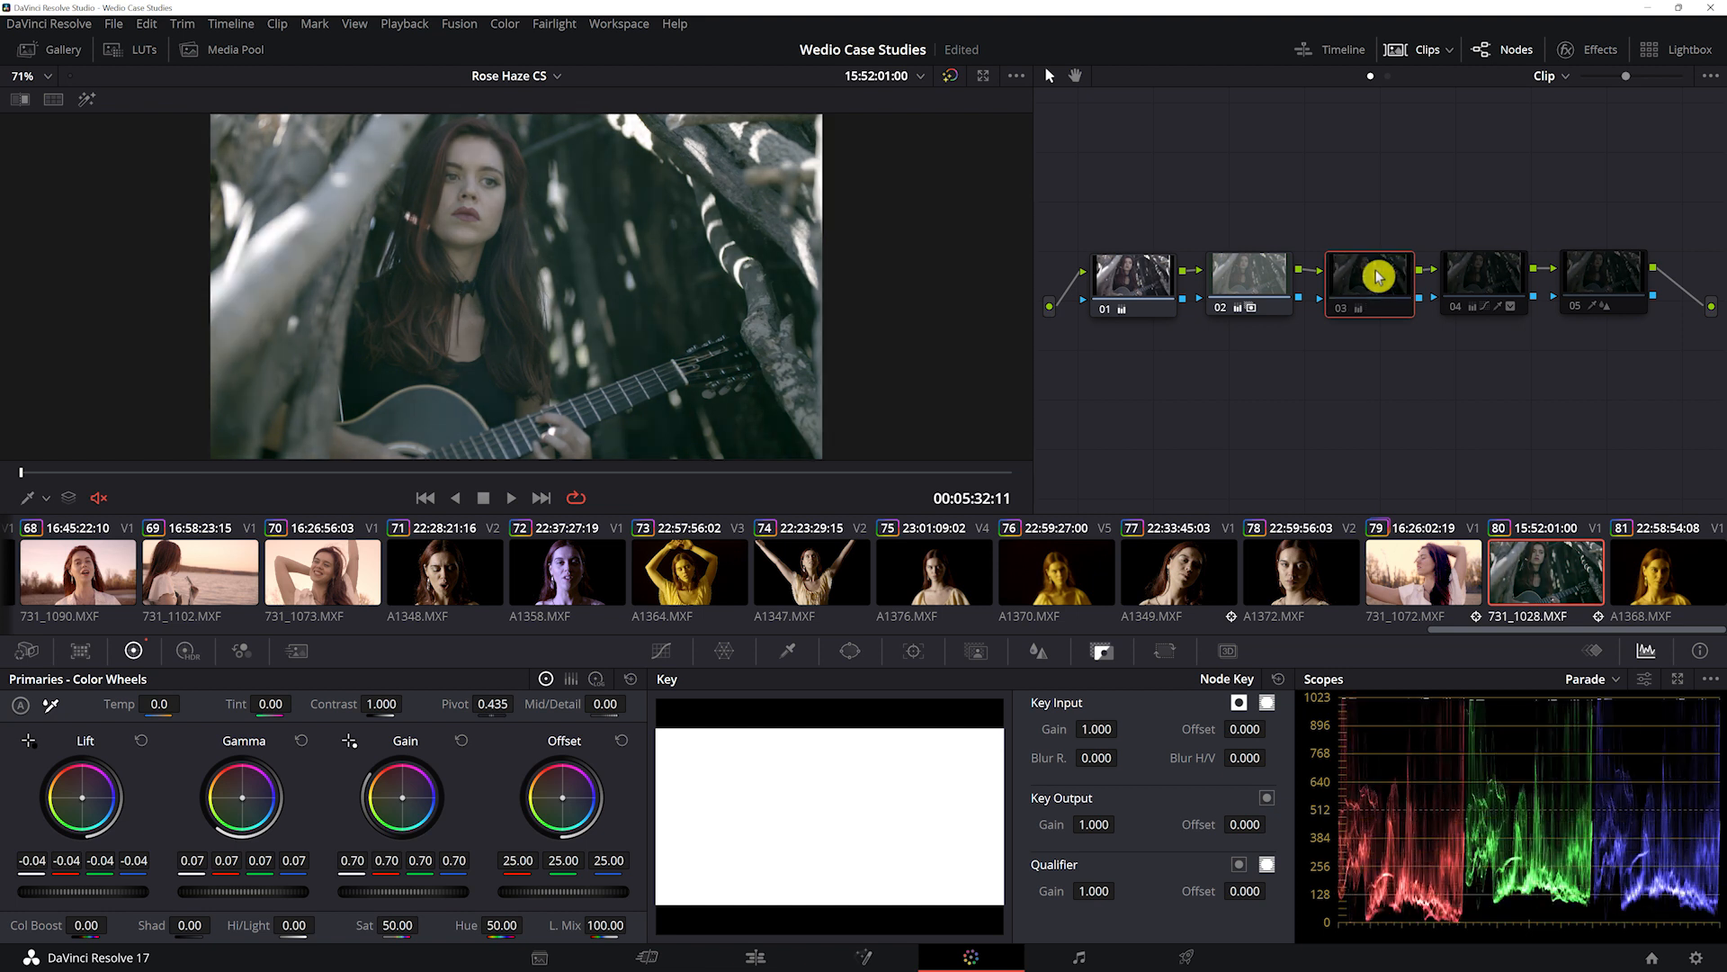
- Enable node 04 and inspect its circle window and HSL qualifier settings
{"action": "left_click", "coordinate": [1496, 279]}
{"action": "key", "text": "ctrl+d"}
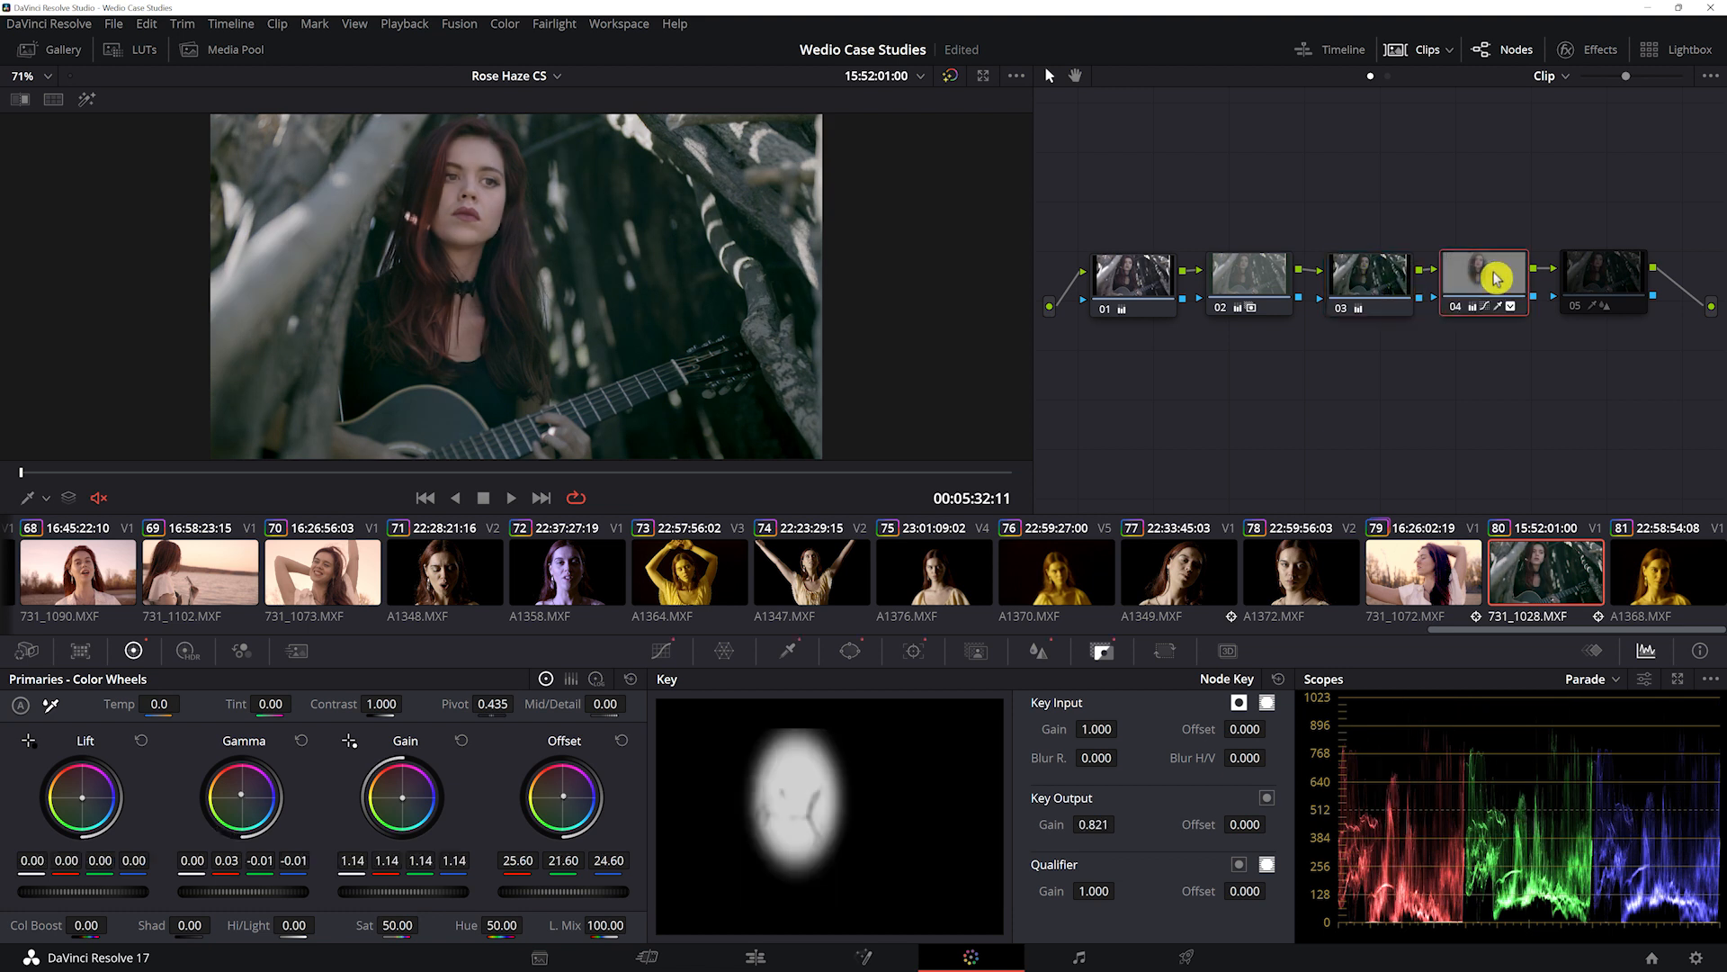
{"action": "left_click", "coordinate": [853, 652]}
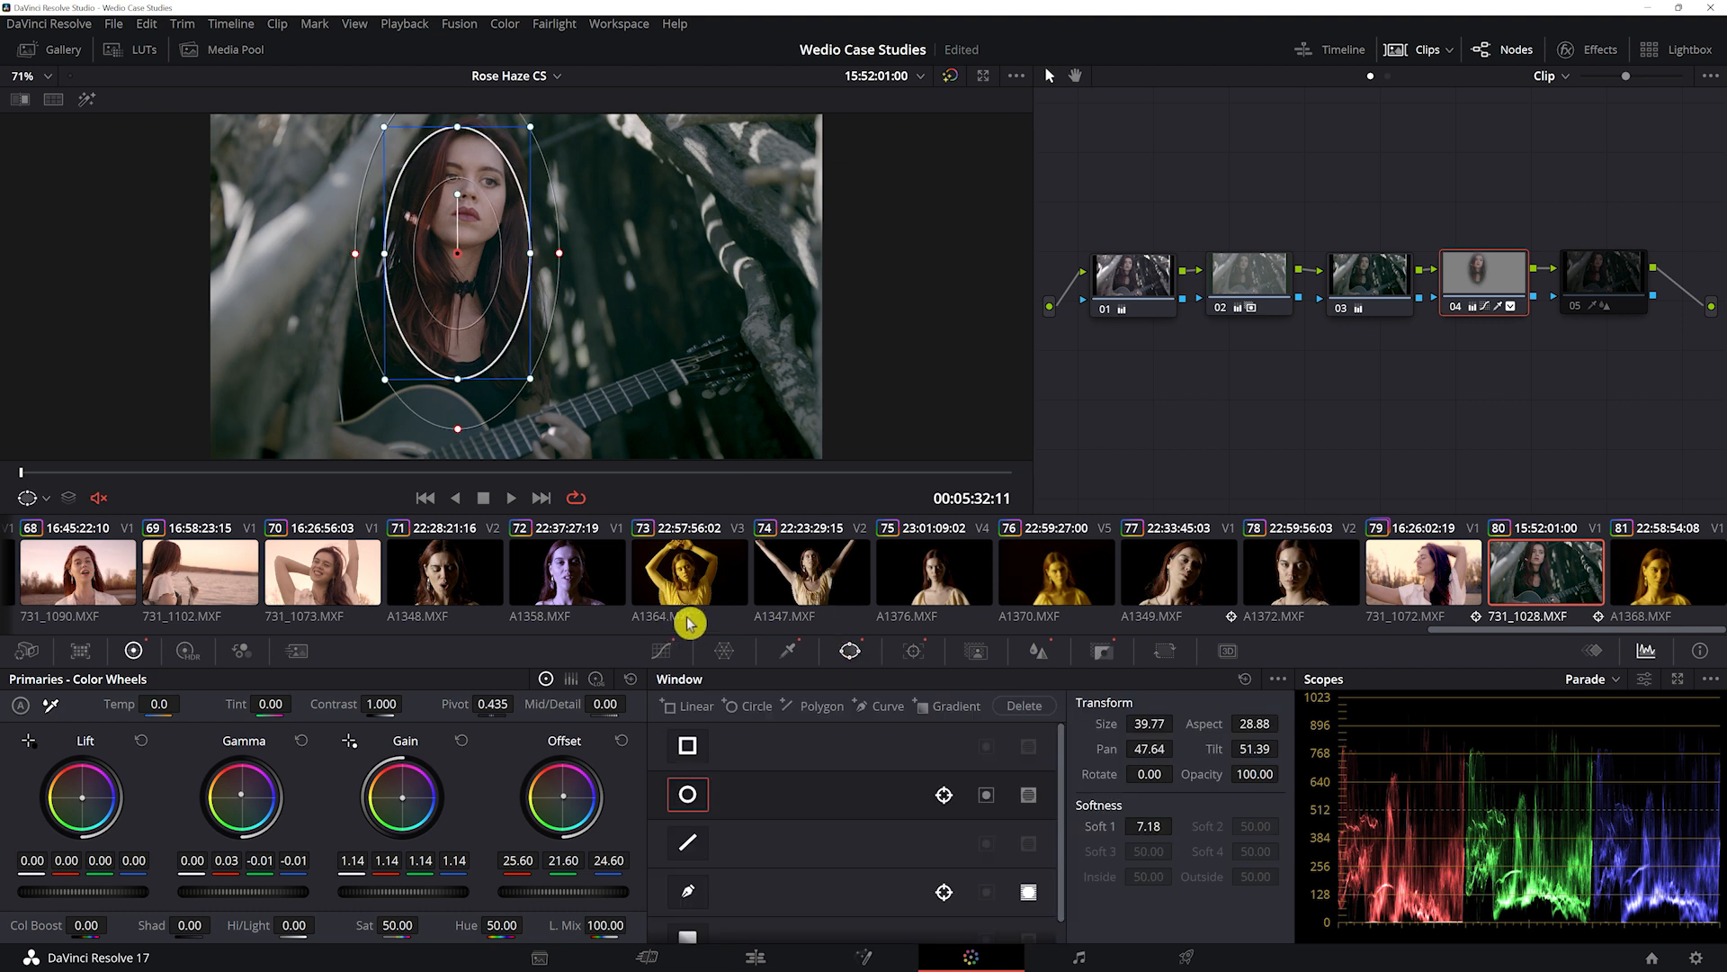
{"action": "left_click", "coordinate": [788, 650]}
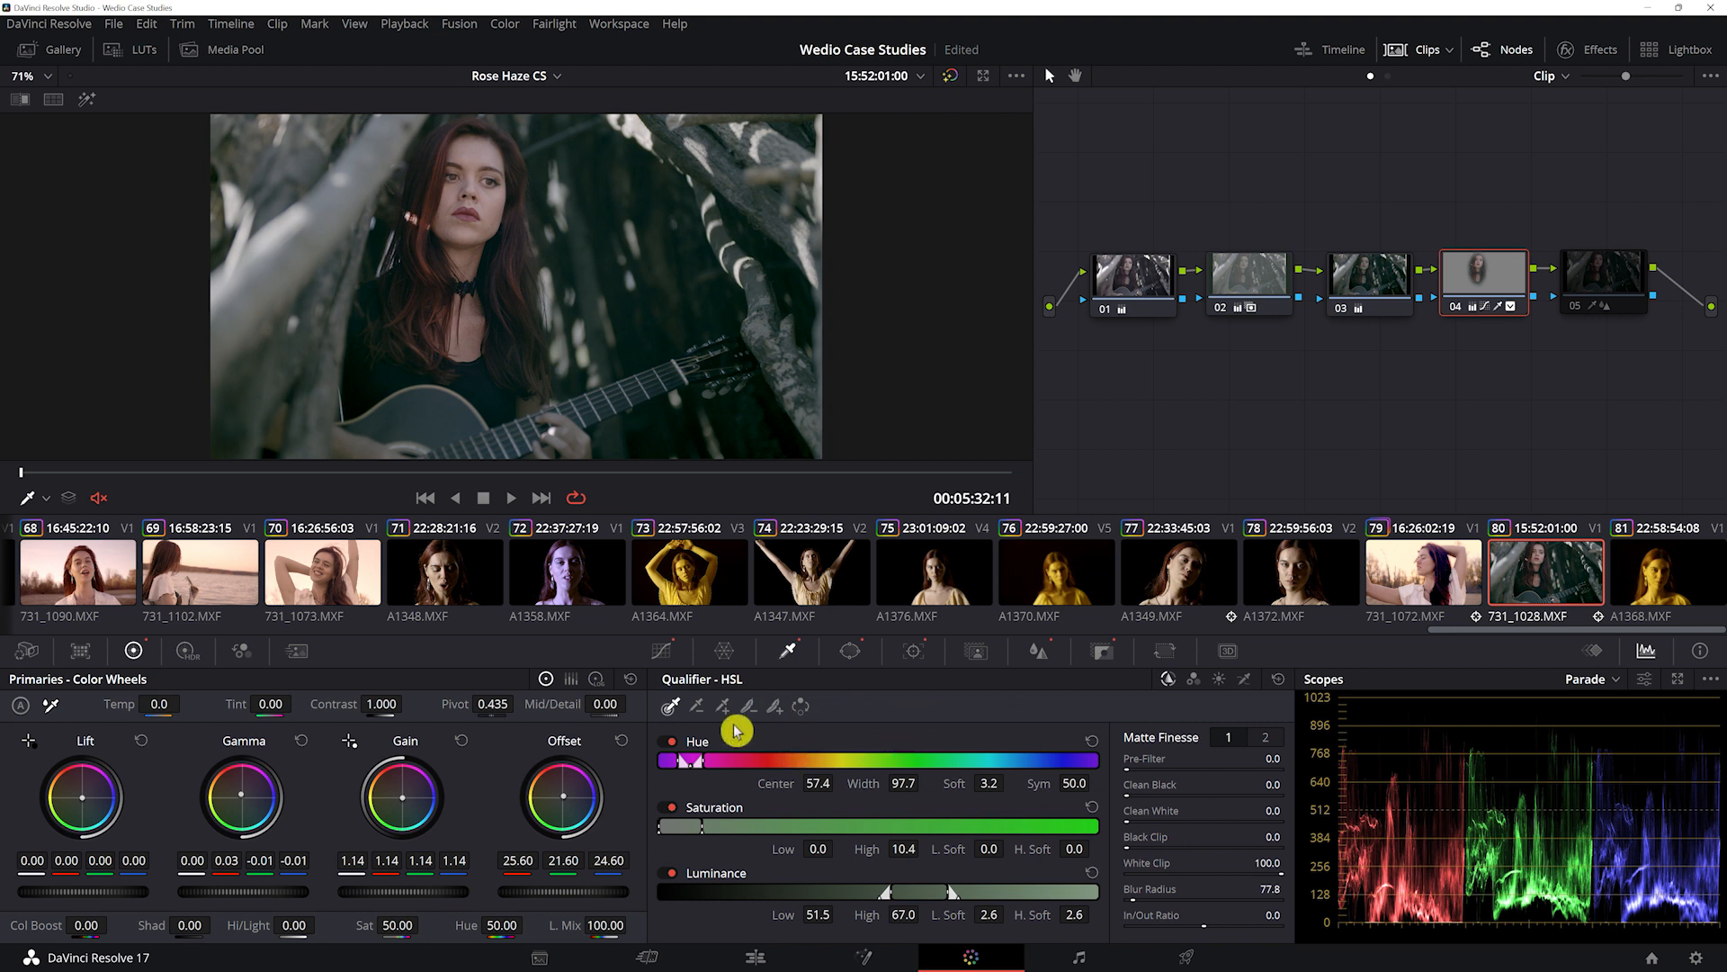
- Highlight node 04's isolated area and scrub through its window tracking, then turn the highlight off
{"action": "key", "text": "shift+h"}
{"action": "left_click", "coordinate": [842, 660]}
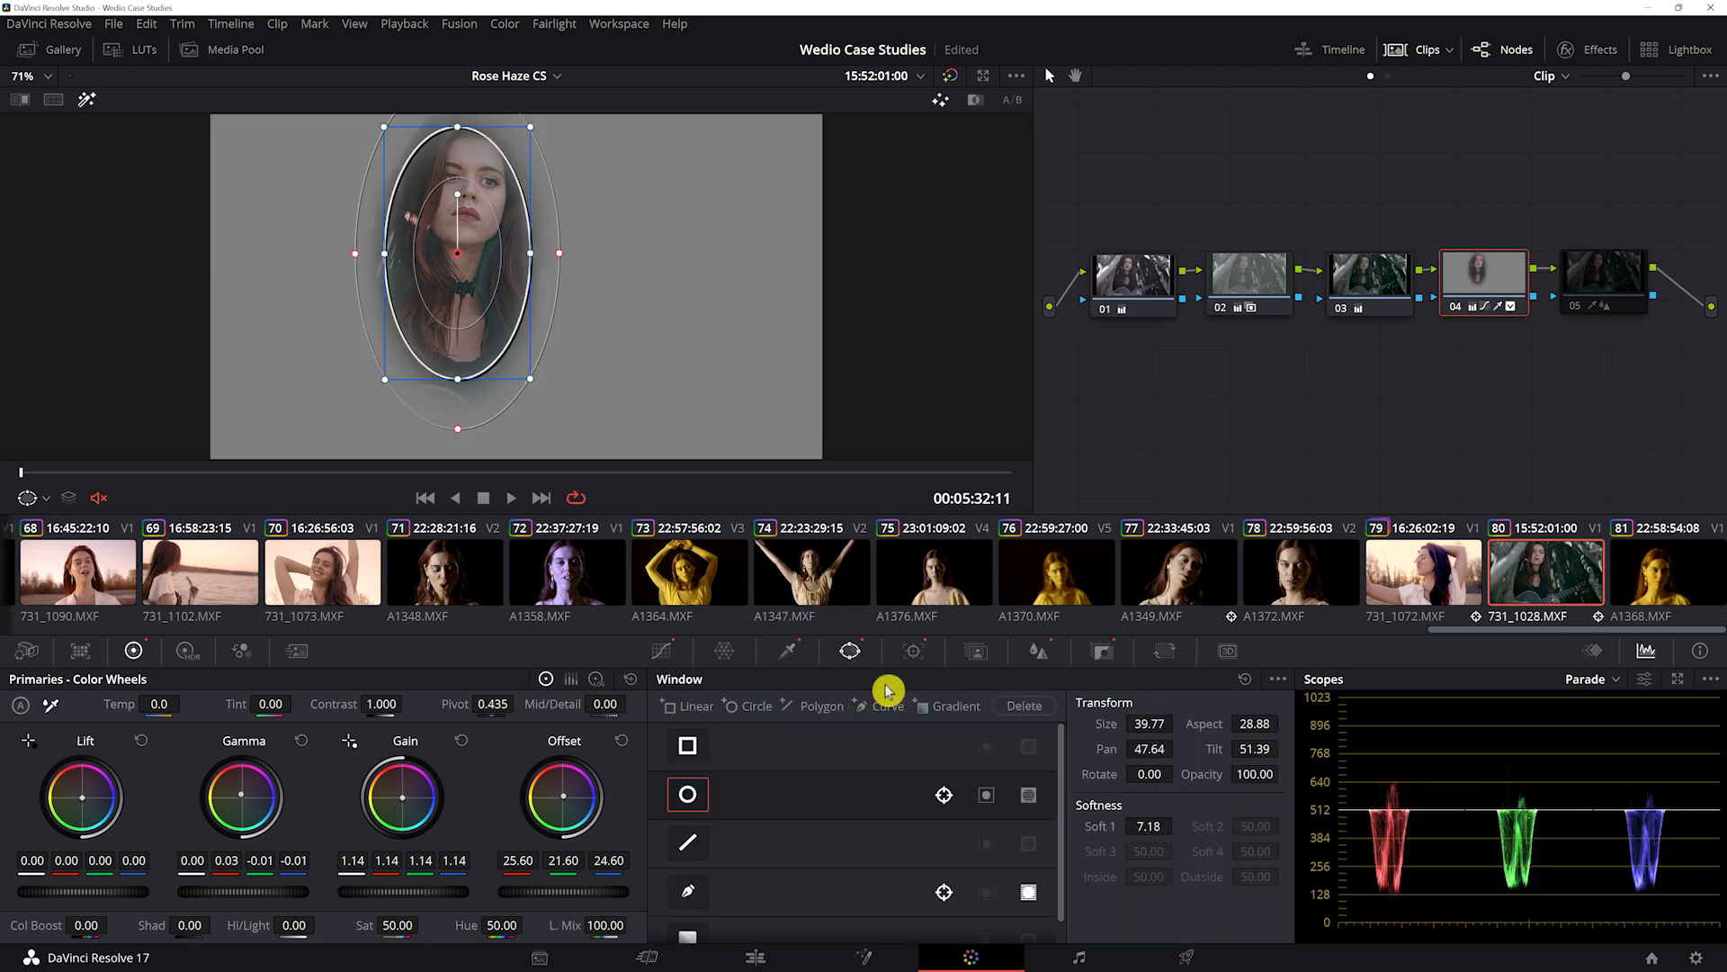
{"action": "left_click", "coordinate": [915, 657]}
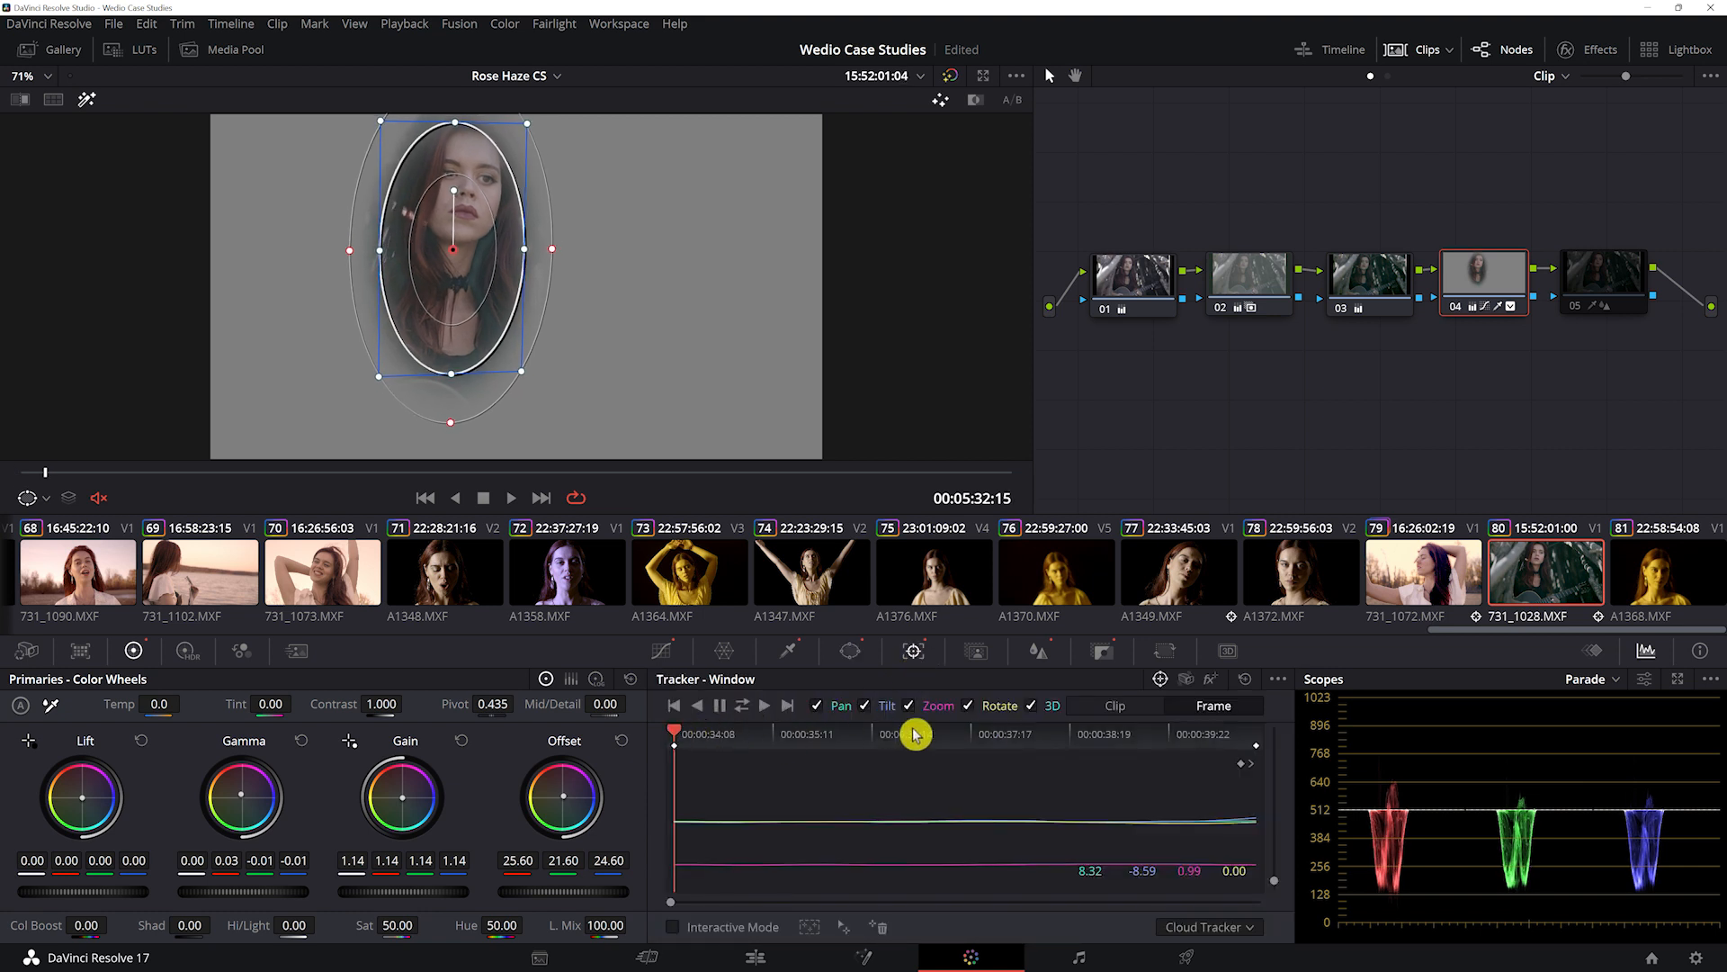
{"action": "left_click", "coordinate": [1247, 733]}
{"action": "left_click_drag", "start_coordinate": [886, 735], "coordinate": [822, 749]}
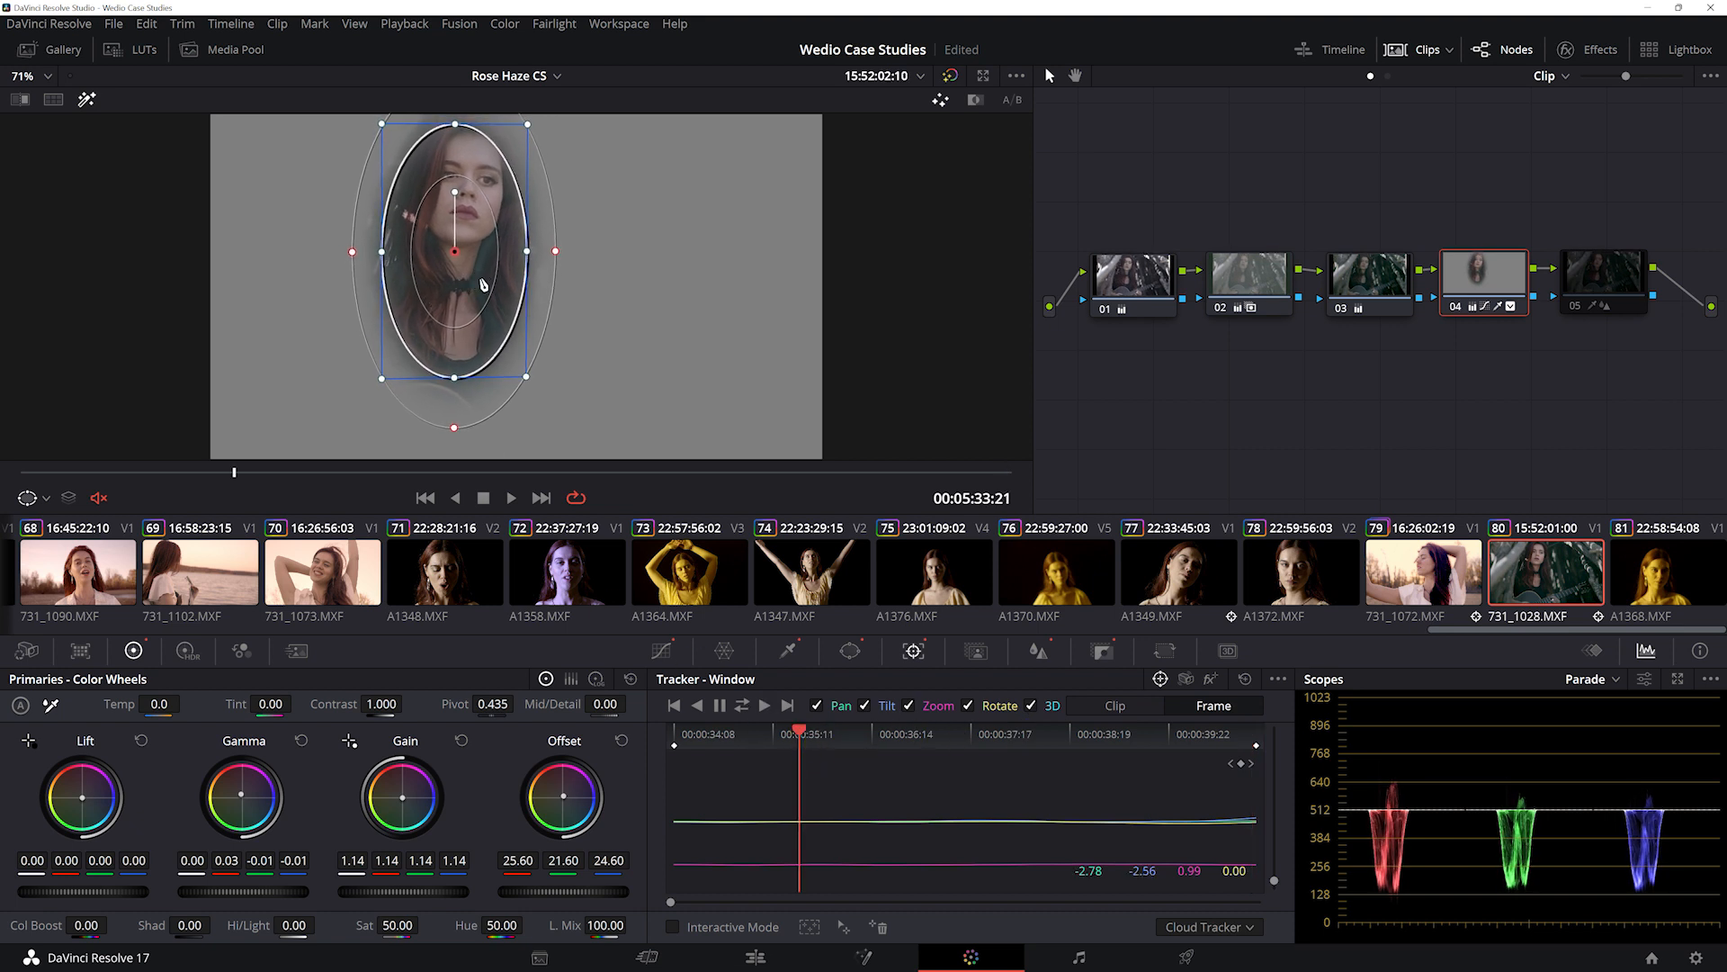
{"action": "key", "text": "shift+h"}
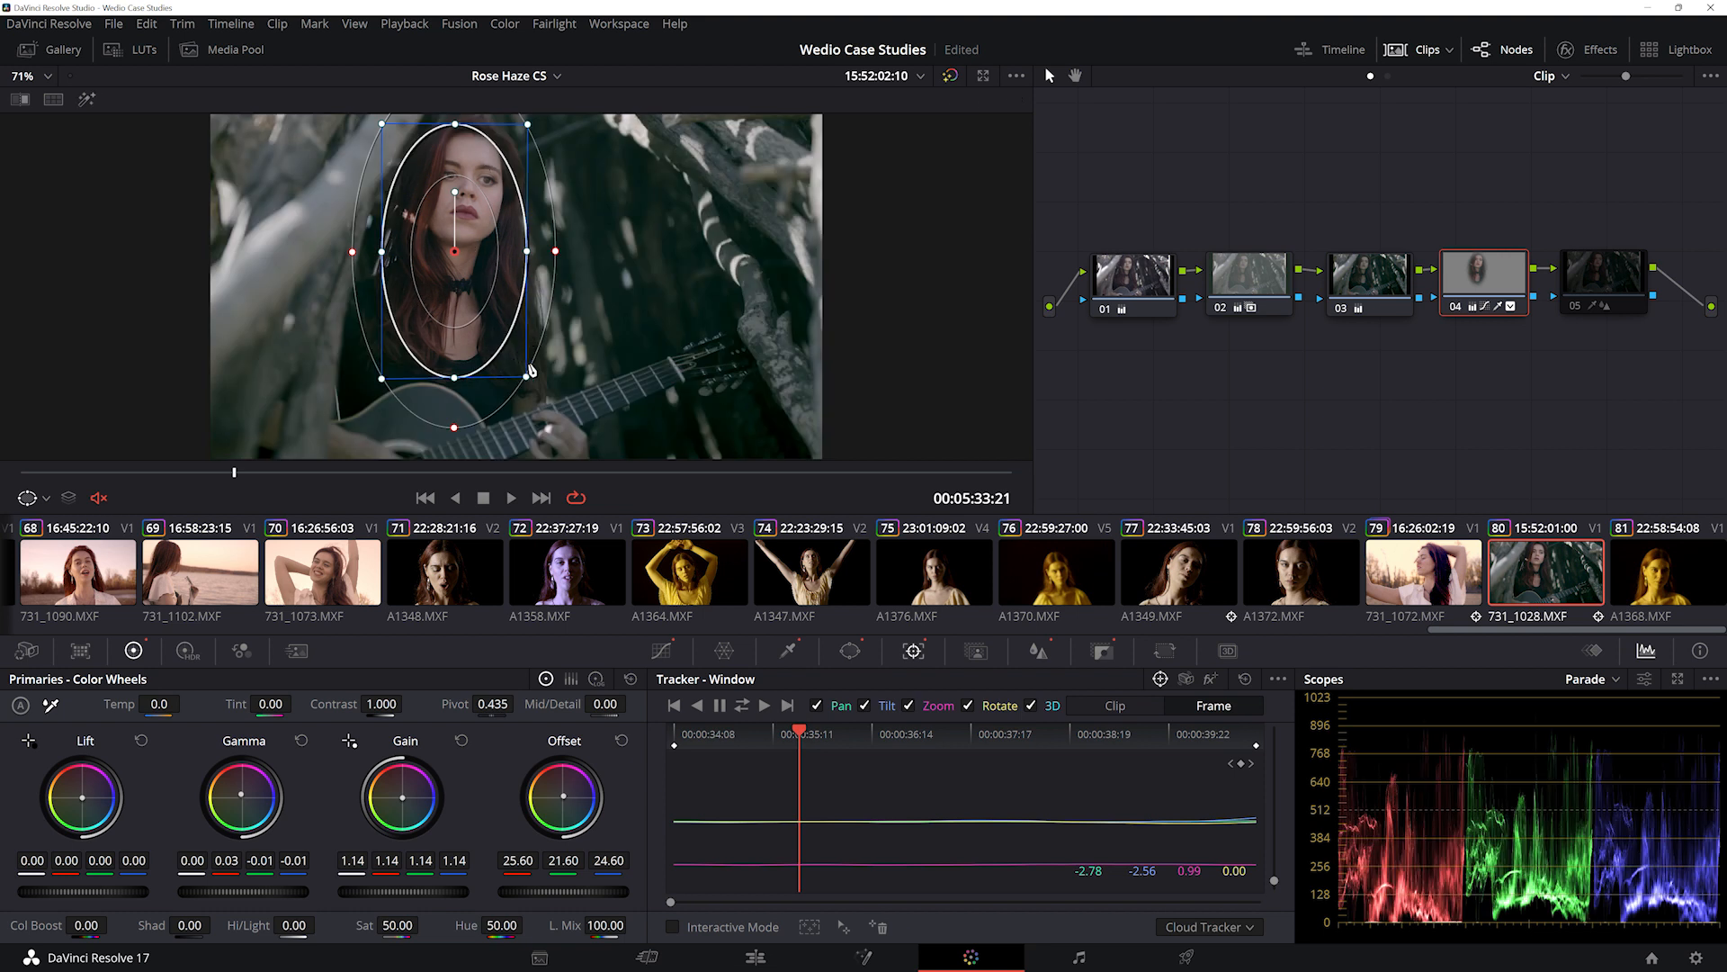
- Toggle node 04 on and off to compare the face with and without its correction, leaving it enabled
{"action": "left_click_drag", "start_coordinate": [1336, 175], "coordinate": [1518, 349]}
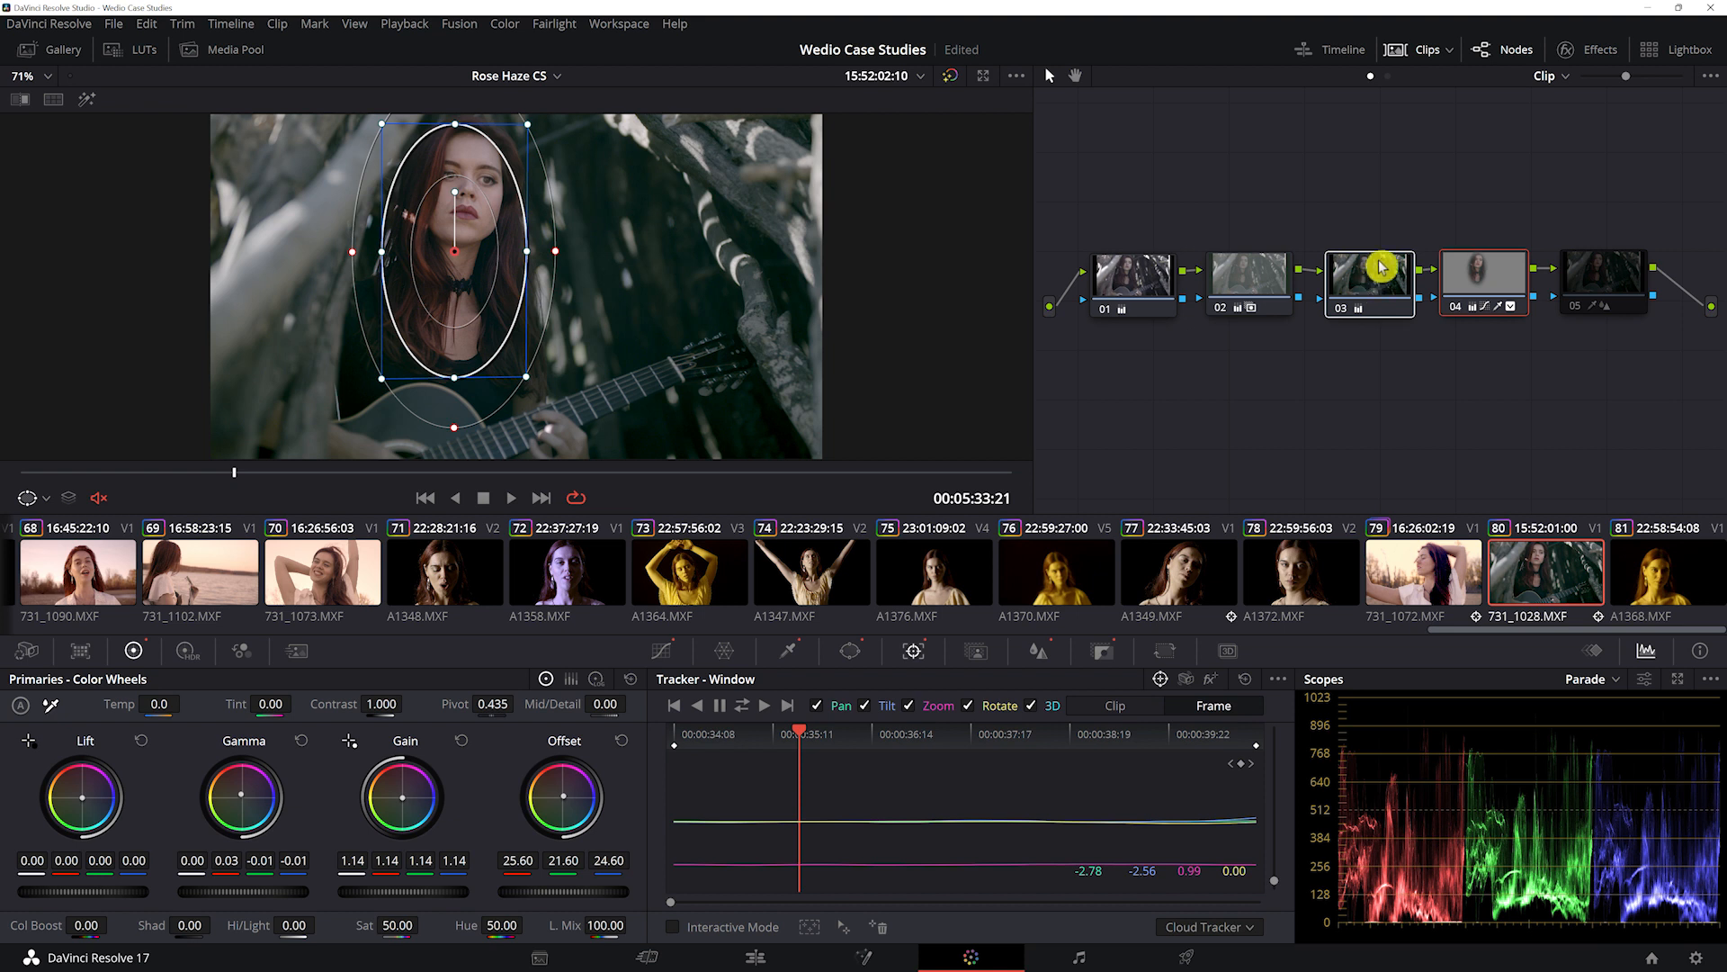
{"action": "left_click", "coordinate": [1508, 268]}
{"action": "key", "text": "ctrl+d"}
{"action": "key", "text": "ctrl+d"}
{"action": "key", "text": "ctrl+d"}
{"action": "key", "text": "ctrl+d"}
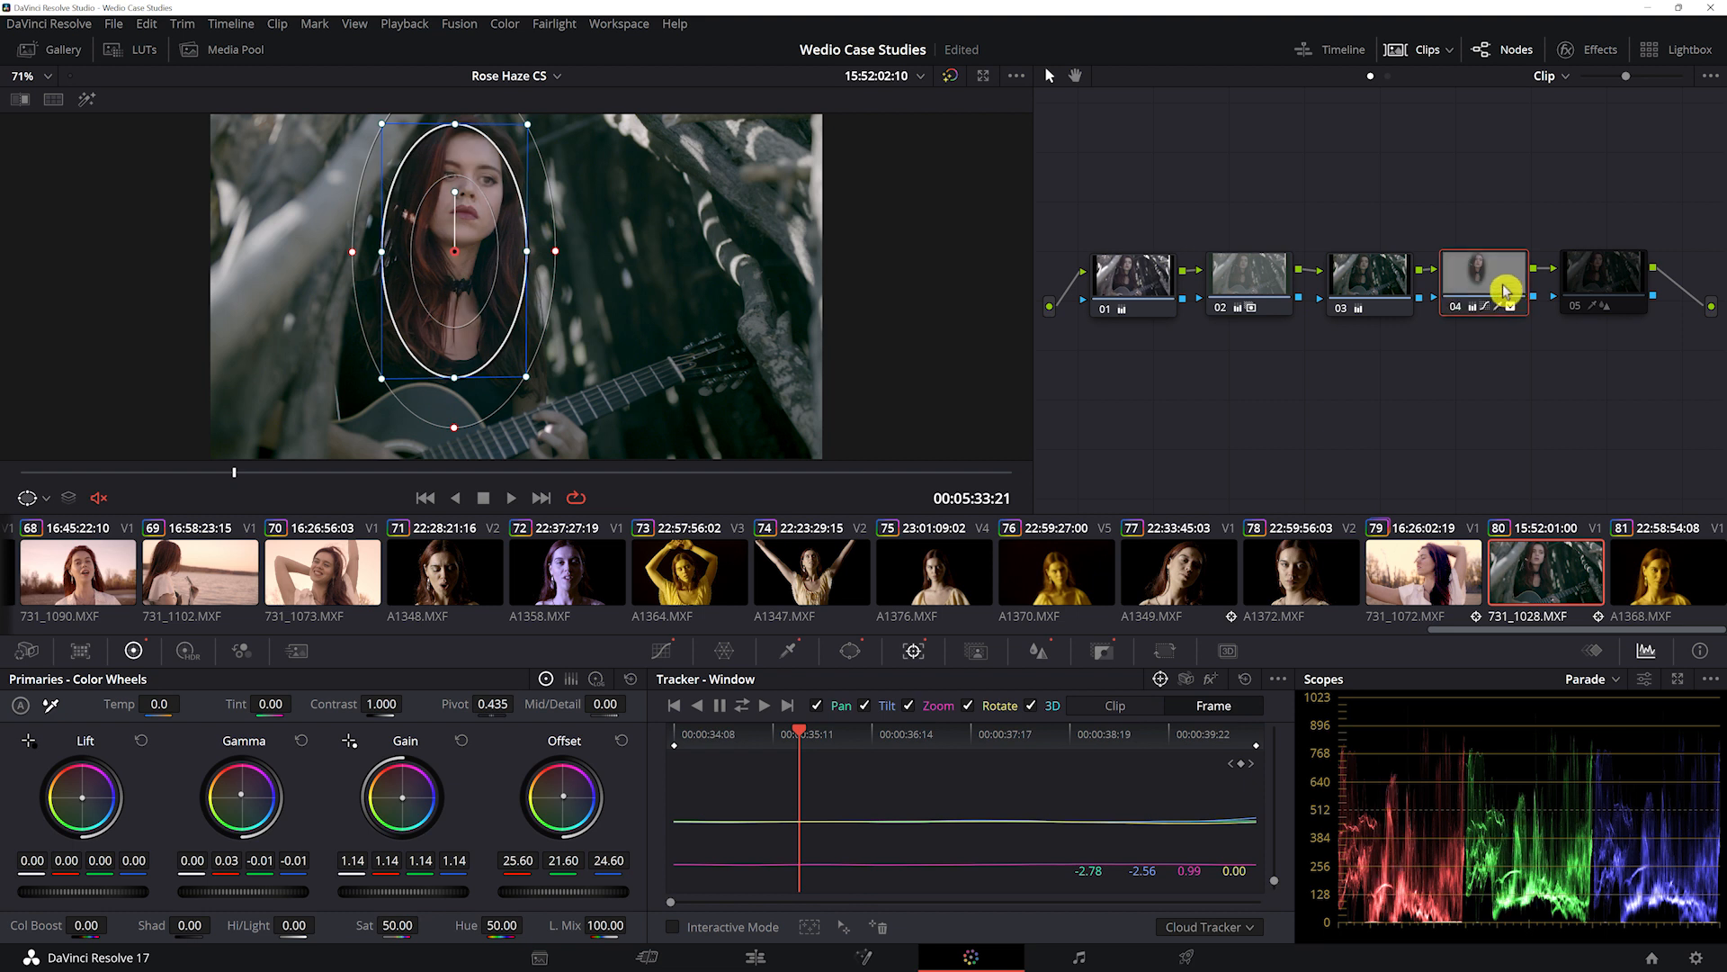
{"action": "mouse_move", "coordinate": [1505, 291]}
{"action": "key", "text": "ctrl+d"}
{"action": "key", "text": "ctrl+d"}
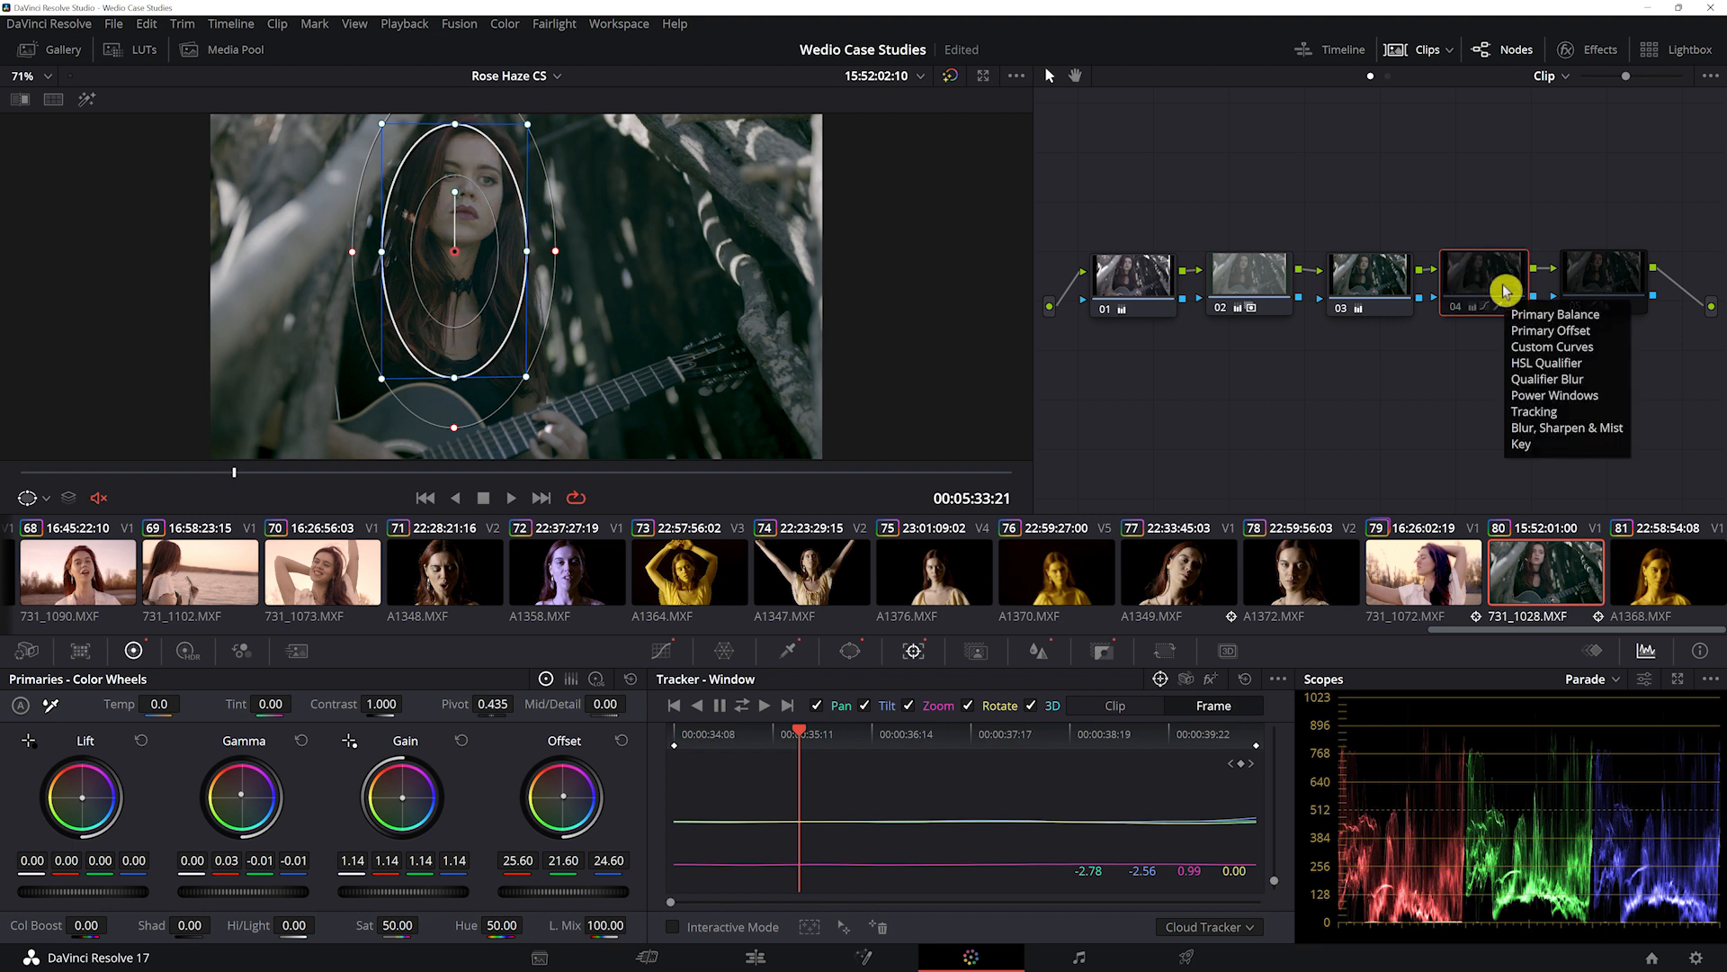
{"action": "mouse_move", "coordinate": [1387, 311]}
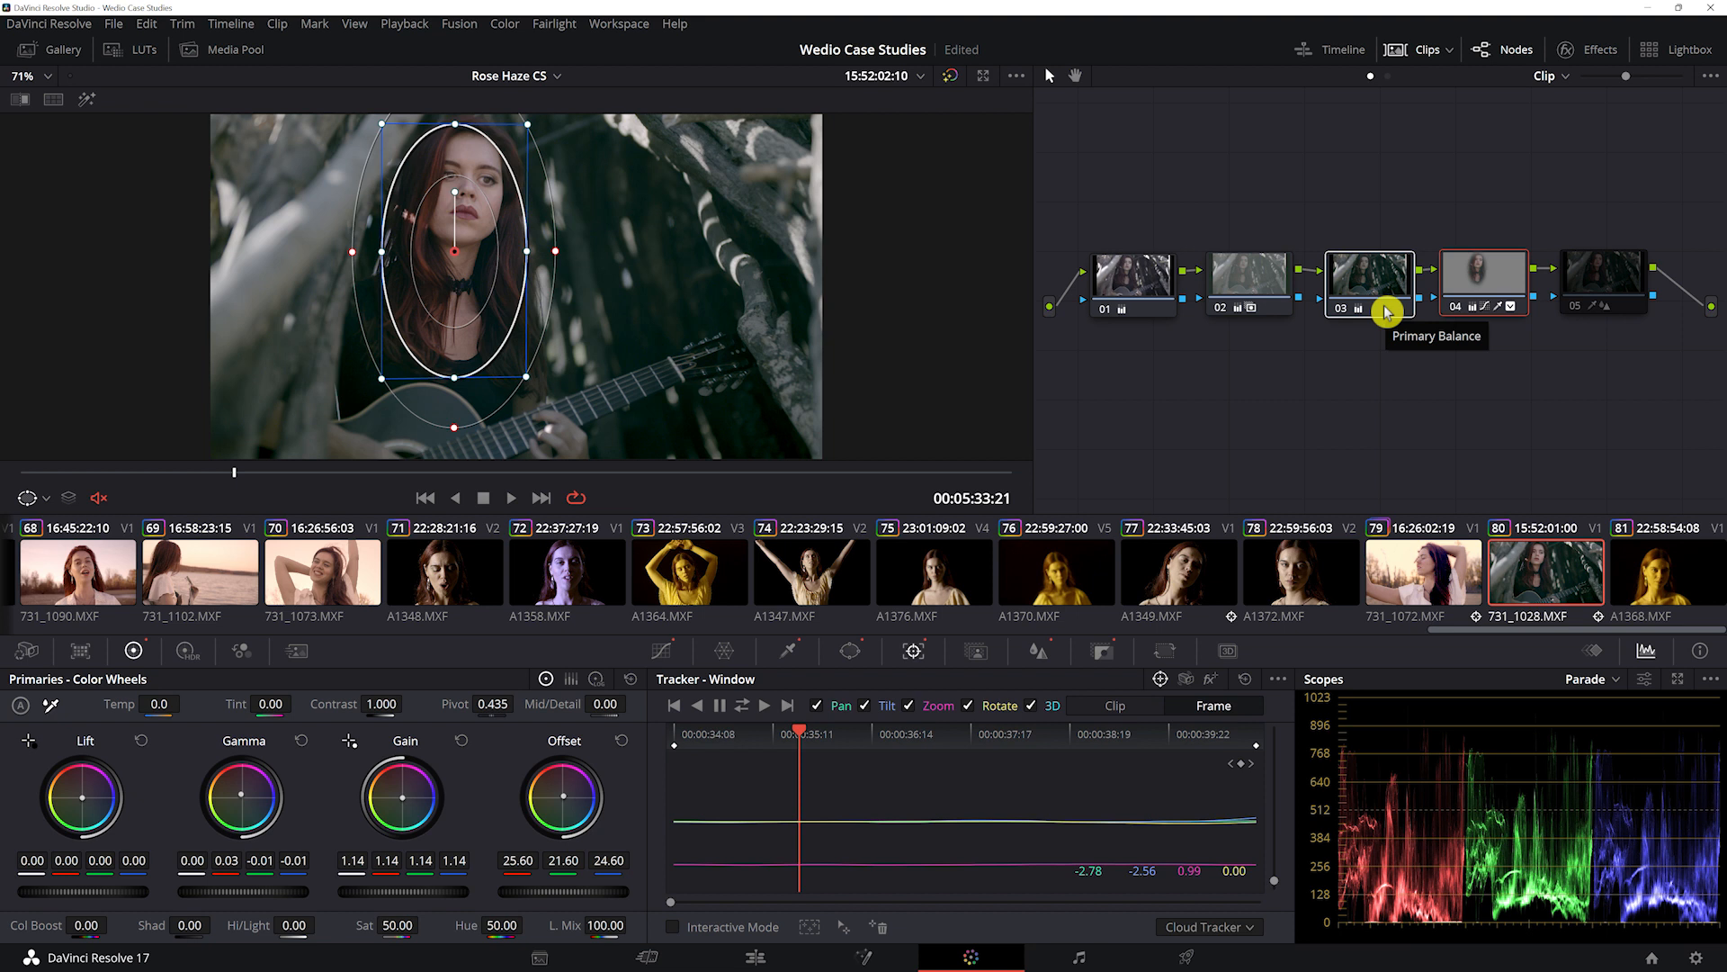
- Enable node 05 and toggle it on and off repeatedly to compare the image with and without its correction, leaving it enabled
{"action": "left_click", "coordinate": [1634, 295]}
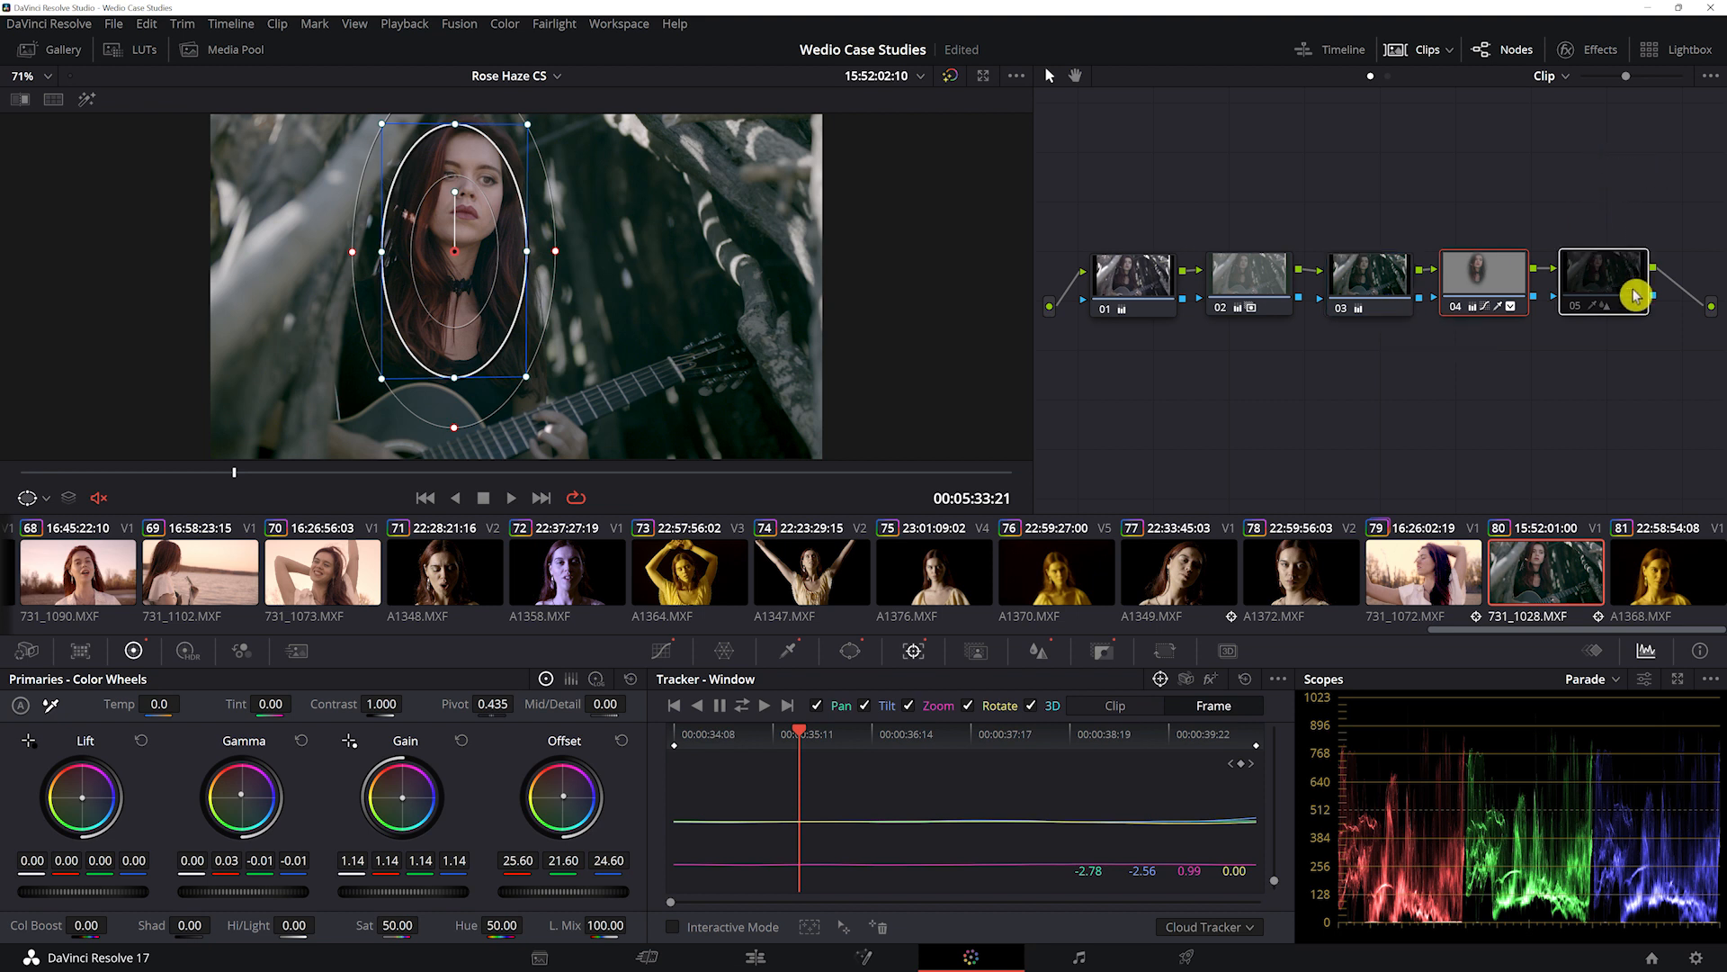
{"action": "key", "text": "ctrl+d"}
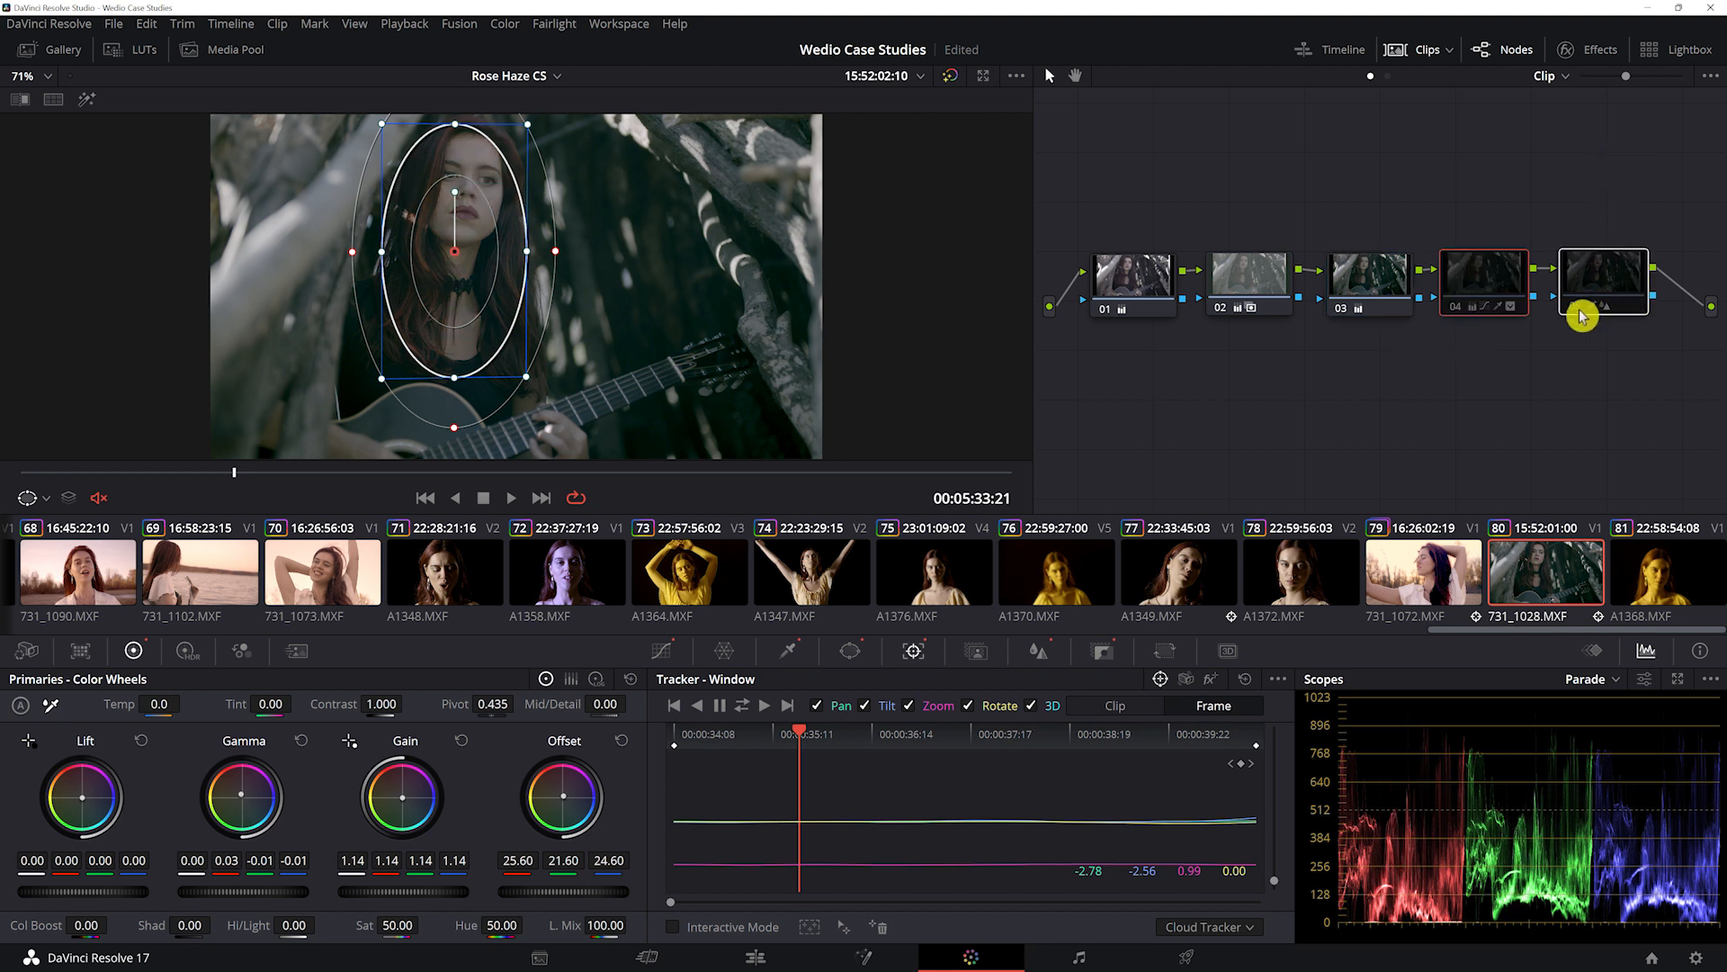
{"action": "key", "text": "ctrl+d"}
{"action": "left_click_drag", "start_coordinate": [1556, 191], "coordinate": [1674, 326]}
{"action": "key", "text": "ctrl+d"}
{"action": "key", "text": "ctrl+d"}
{"action": "left_click", "coordinate": [1591, 204]}
{"action": "left_click", "coordinate": [1605, 268]}
{"action": "key", "text": "ctrl+d"}
{"action": "key", "text": "ctrl+d"}
{"action": "key", "text": "ctrl+d"}
{"action": "key", "text": "ctrl+d"}
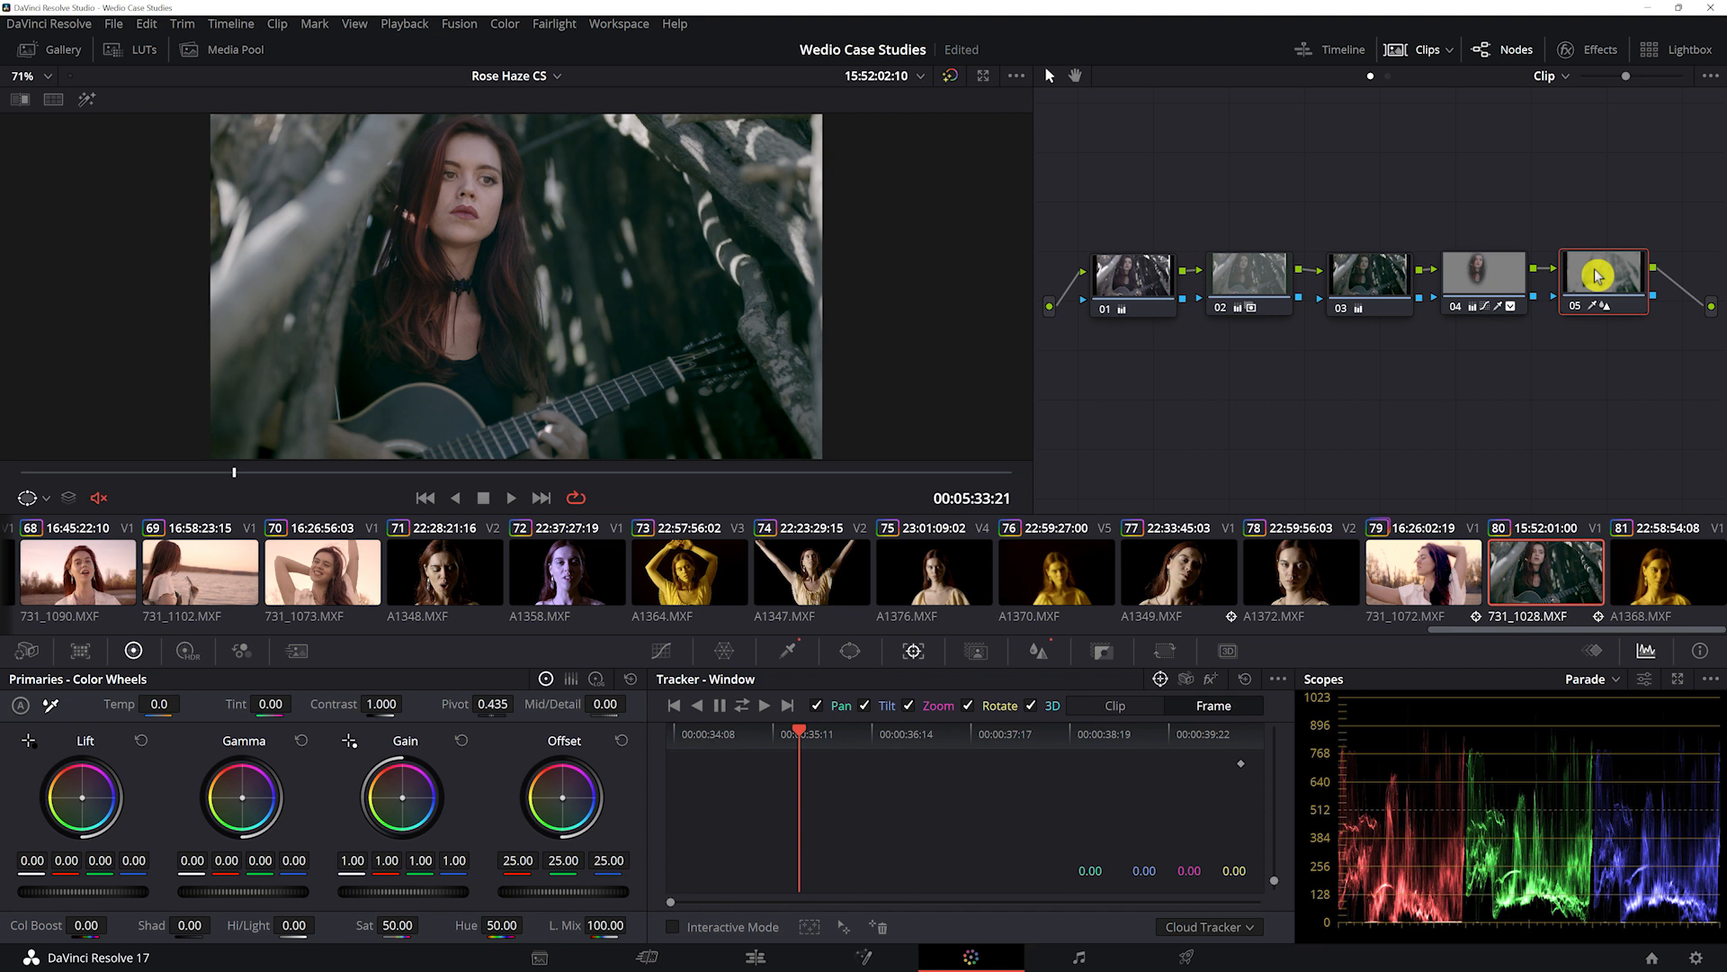
- Highlight node 05's isolated area and inspect its Blur radius settings, then turn the highlight off
{"action": "key", "text": "shift+h"}
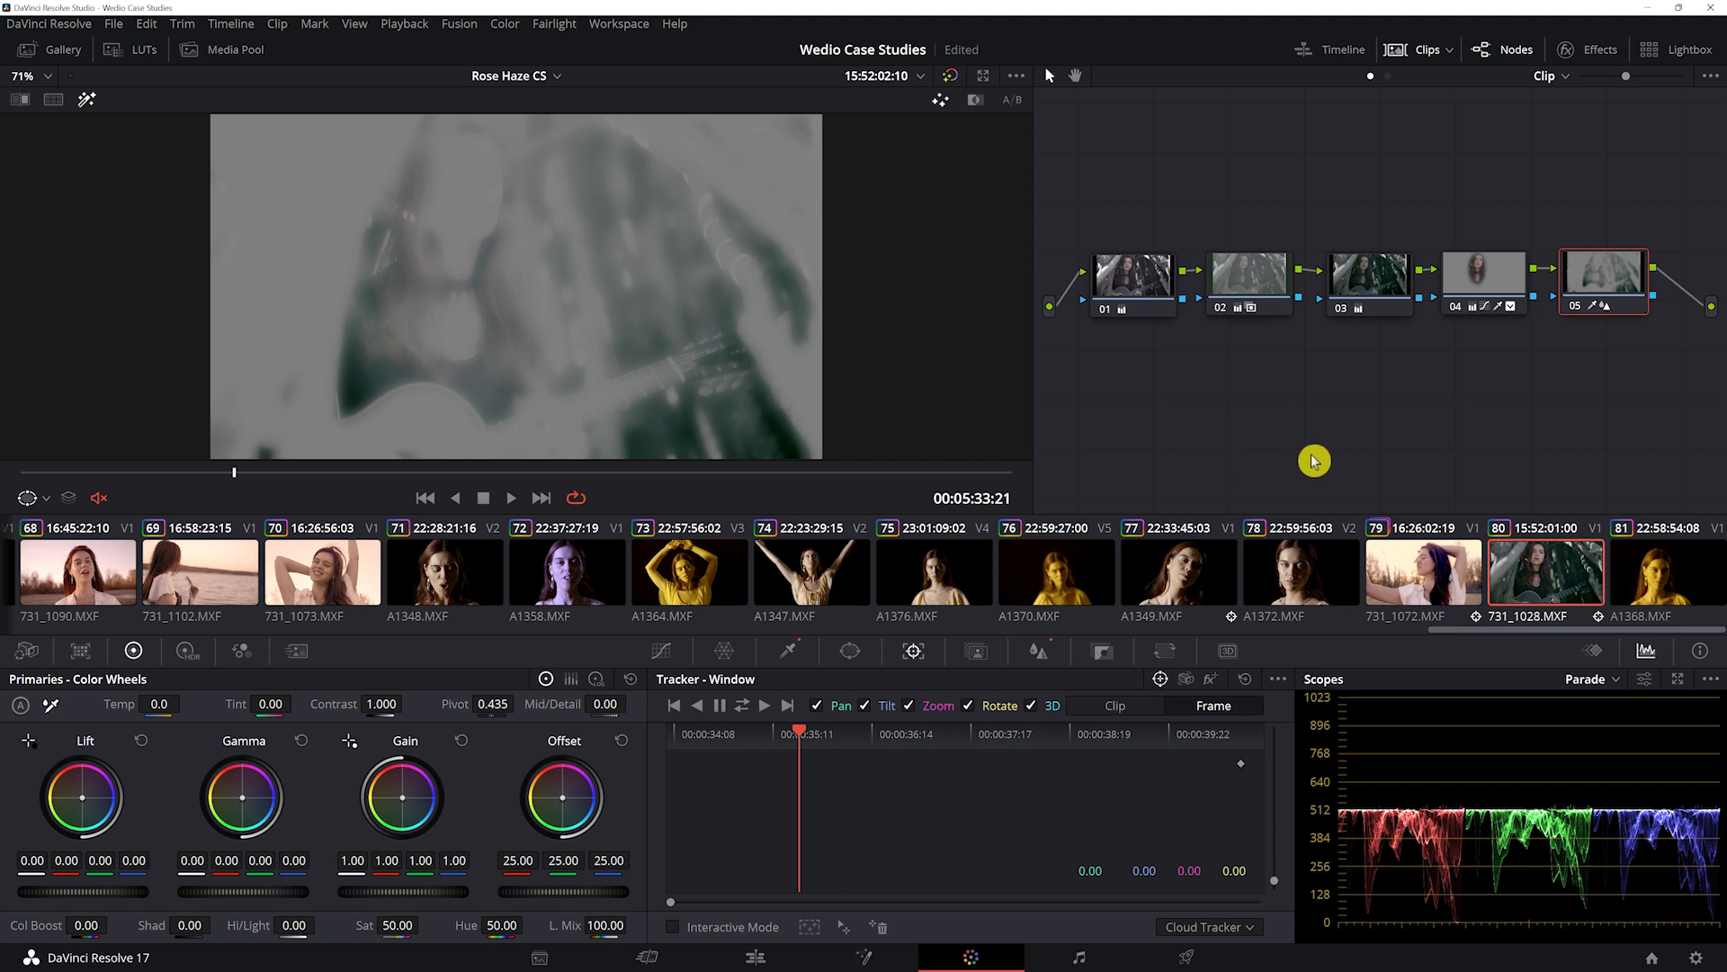
{"action": "left_click", "coordinate": [1038, 654]}
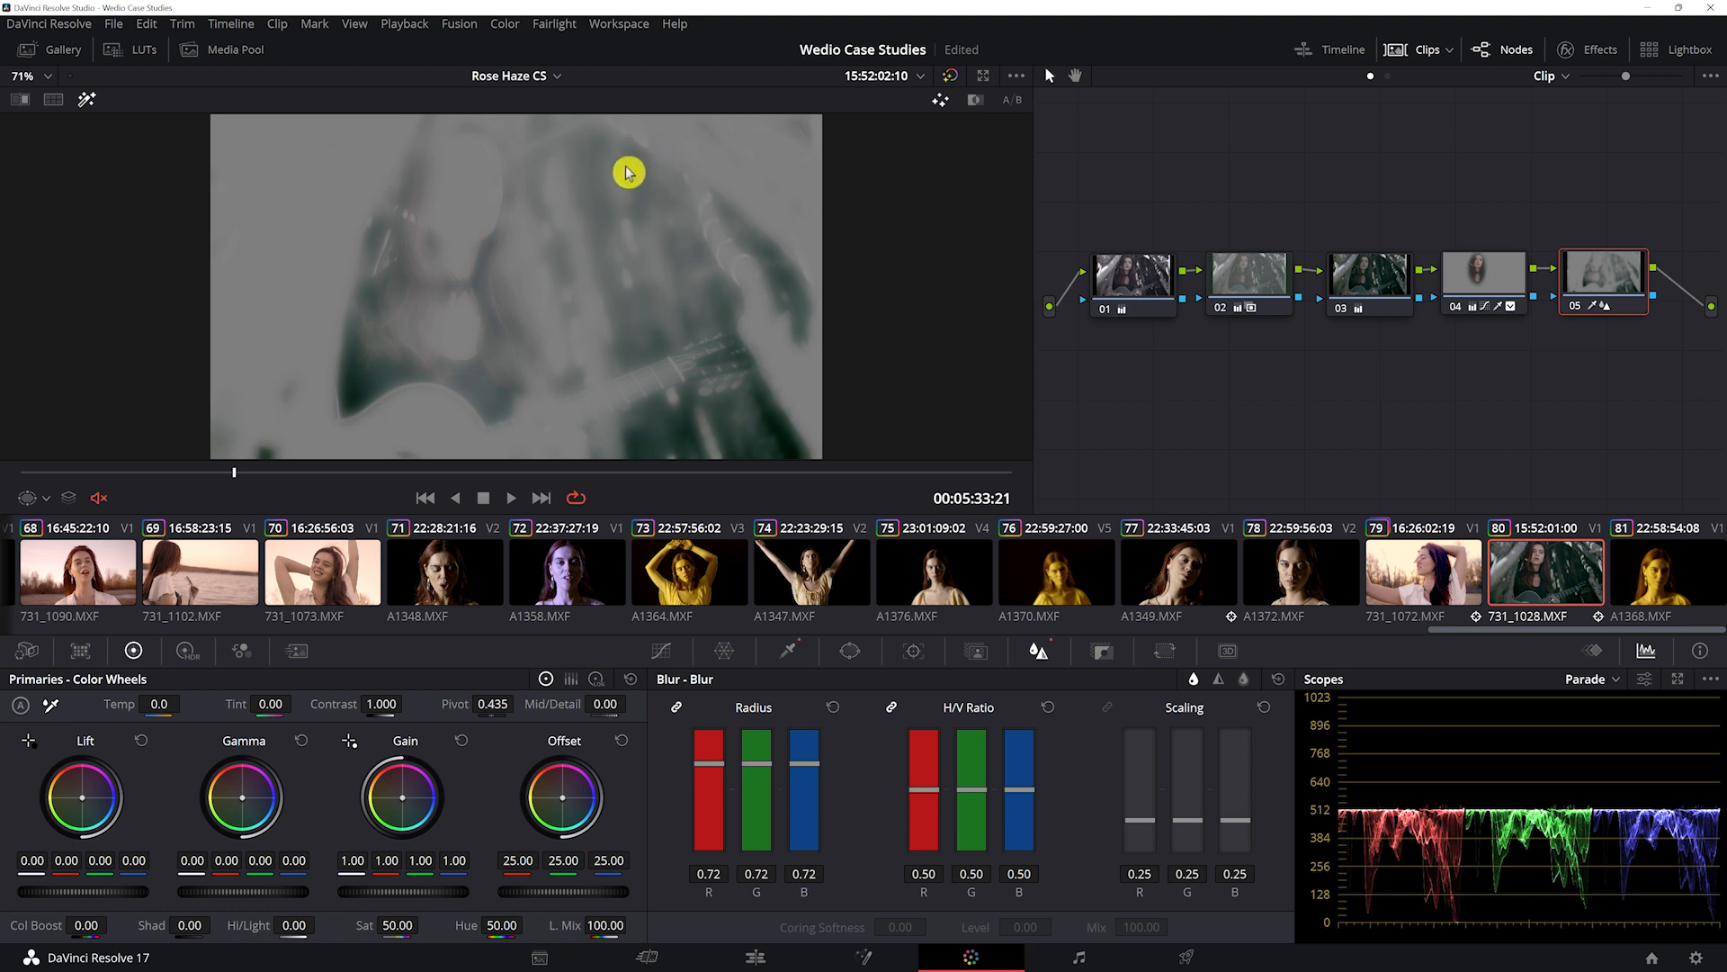
{"action": "key", "text": "shift+d"}
{"action": "key", "text": "ctrl+d"}
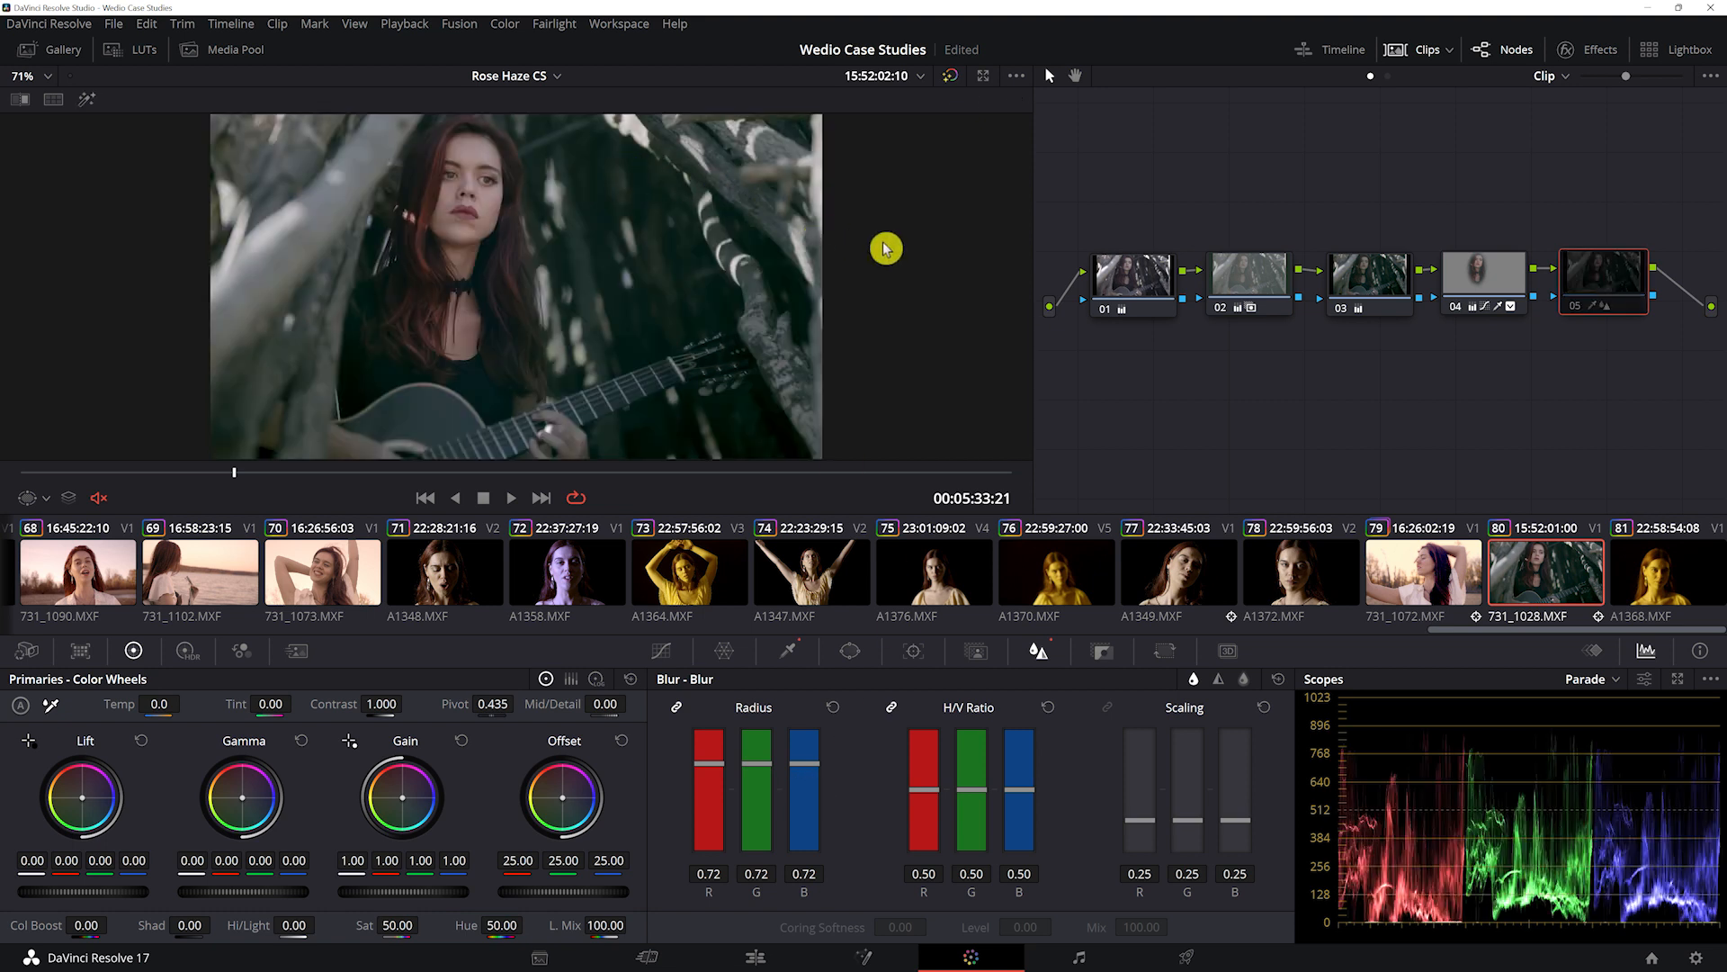
- Examine node 05's softening effect up close on the guitar neck, headstock and surrounding branches
{"action": "scroll", "coordinate": [756, 409], "scroll_direction": "down", "scroll_amount": 1}
{"action": "scroll", "coordinate": [771, 394], "scroll_direction": "up", "scroll_amount": 4}
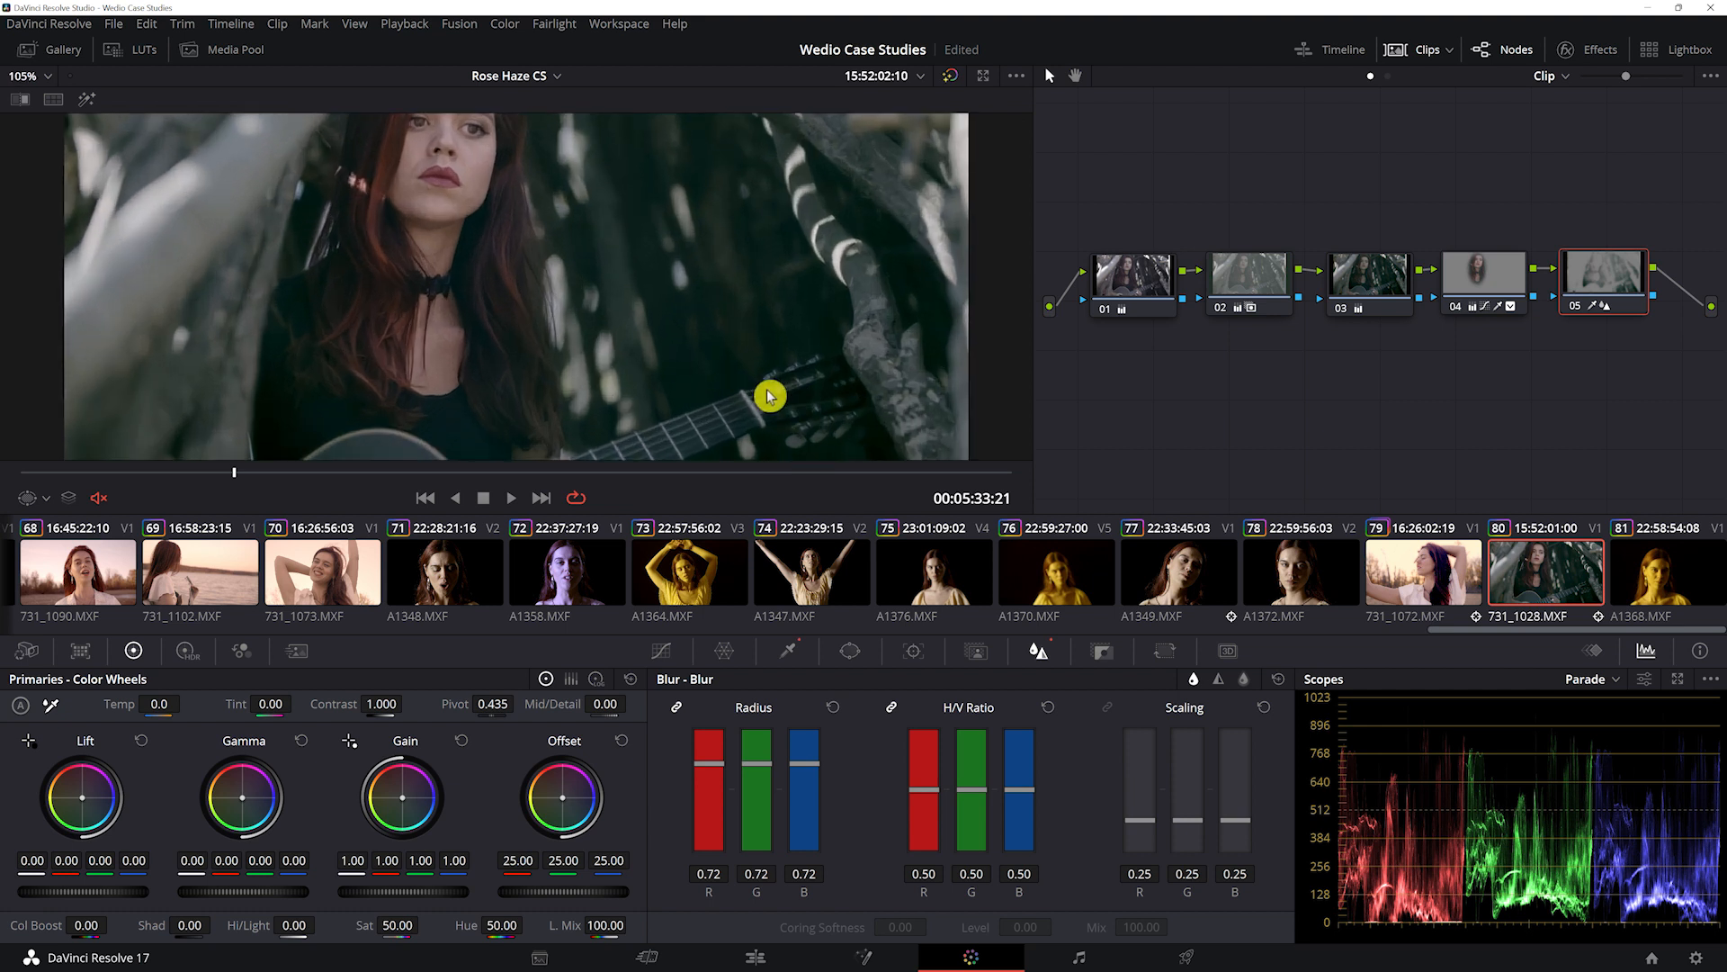
{"action": "scroll", "coordinate": [797, 372], "scroll_direction": "up", "scroll_amount": 2}
{"action": "left_click_drag", "start_coordinate": [797, 372], "coordinate": [546, 263]}
{"action": "left_click_drag", "start_coordinate": [855, 372], "coordinate": [512, 159]}
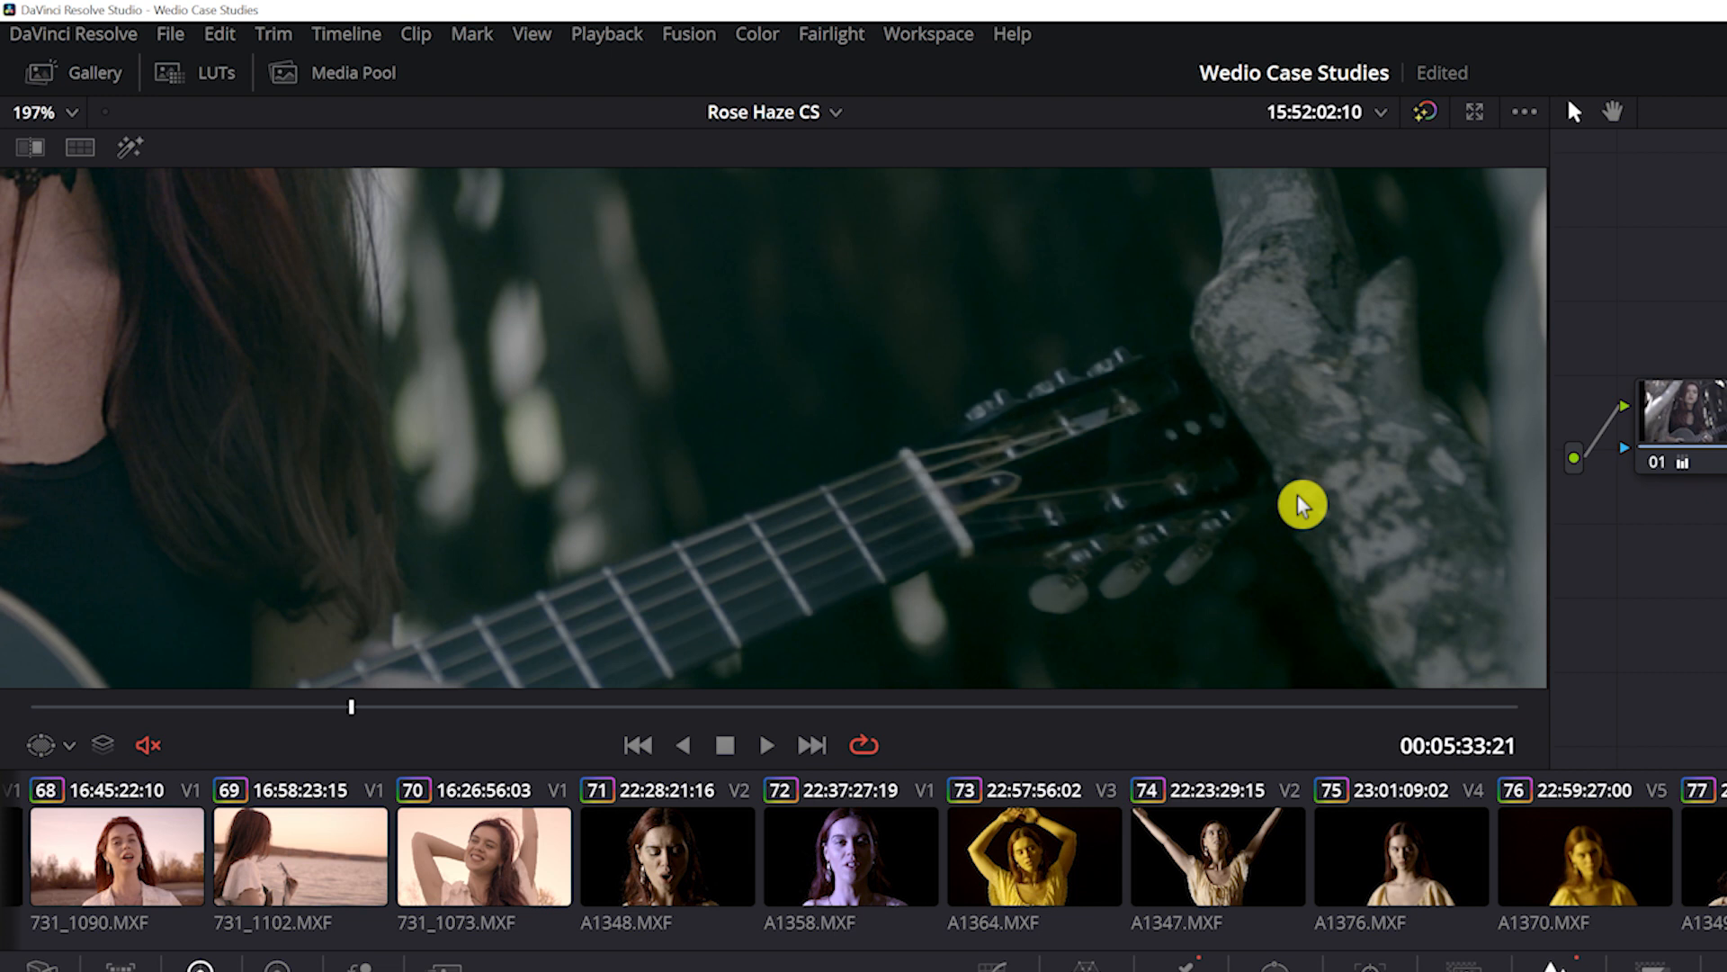
{"action": "scroll", "coordinate": [1273, 522], "scroll_direction": "down", "scroll_amount": 5}
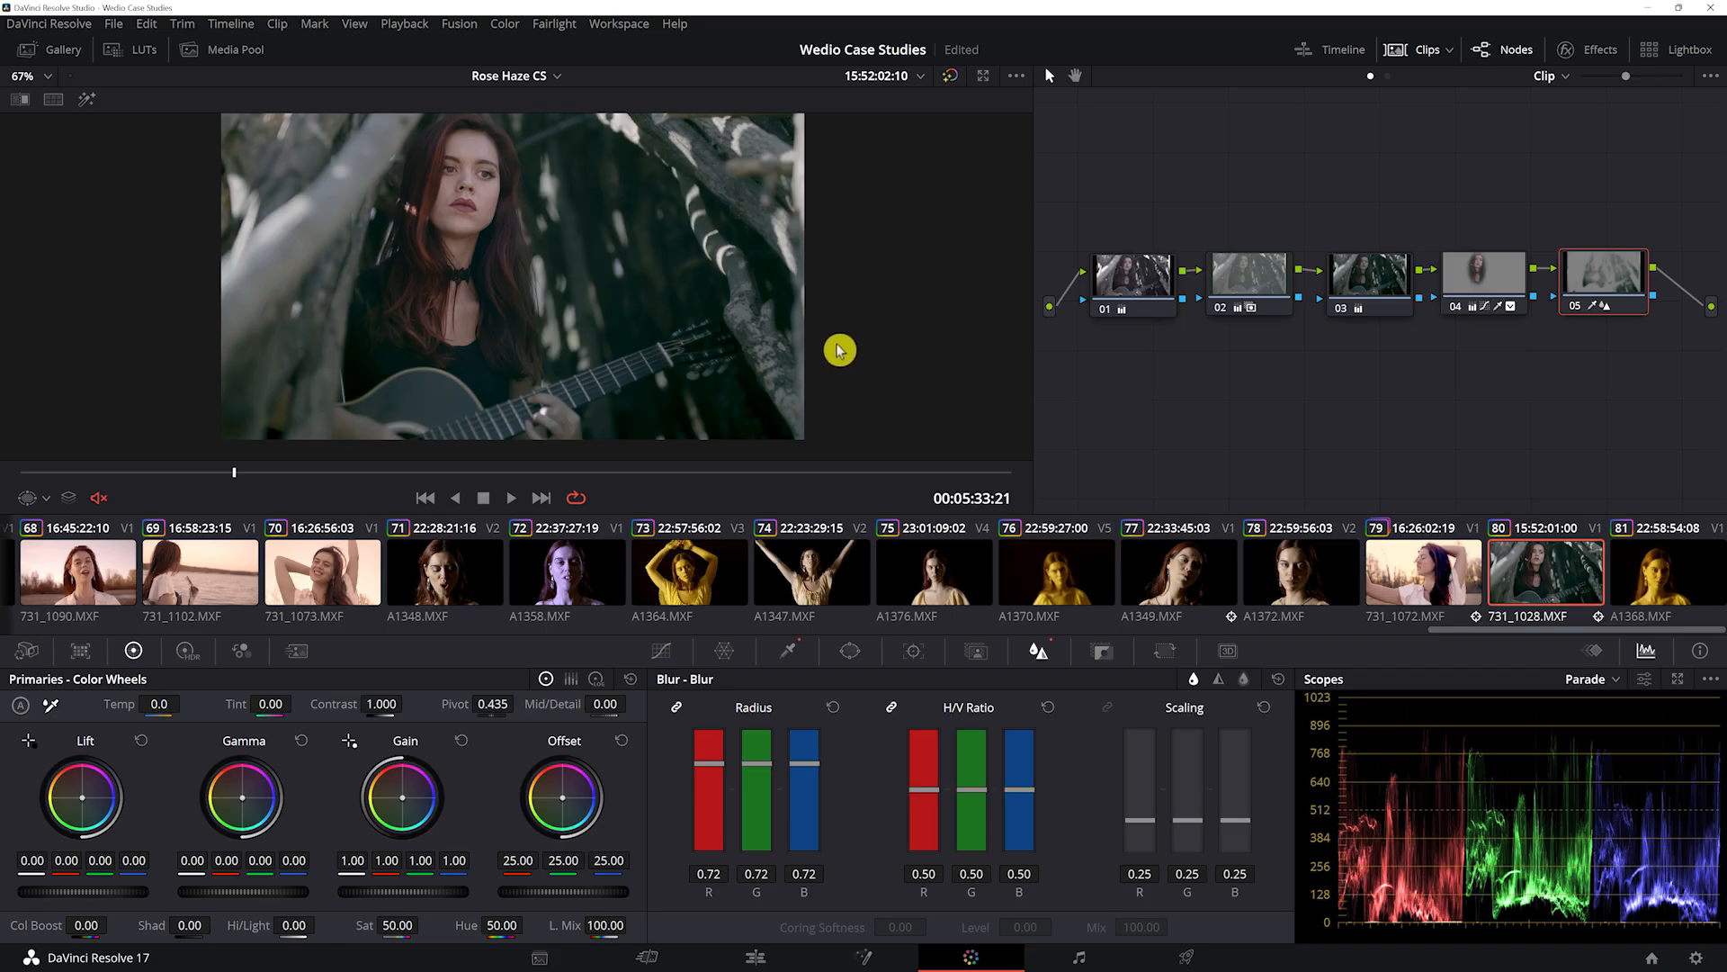
- Play clip 80 to review the complete grade in motion, then select its nodes 01 to 04
{"action": "left_click_drag", "start_coordinate": [1089, 185], "coordinate": [1610, 341]}
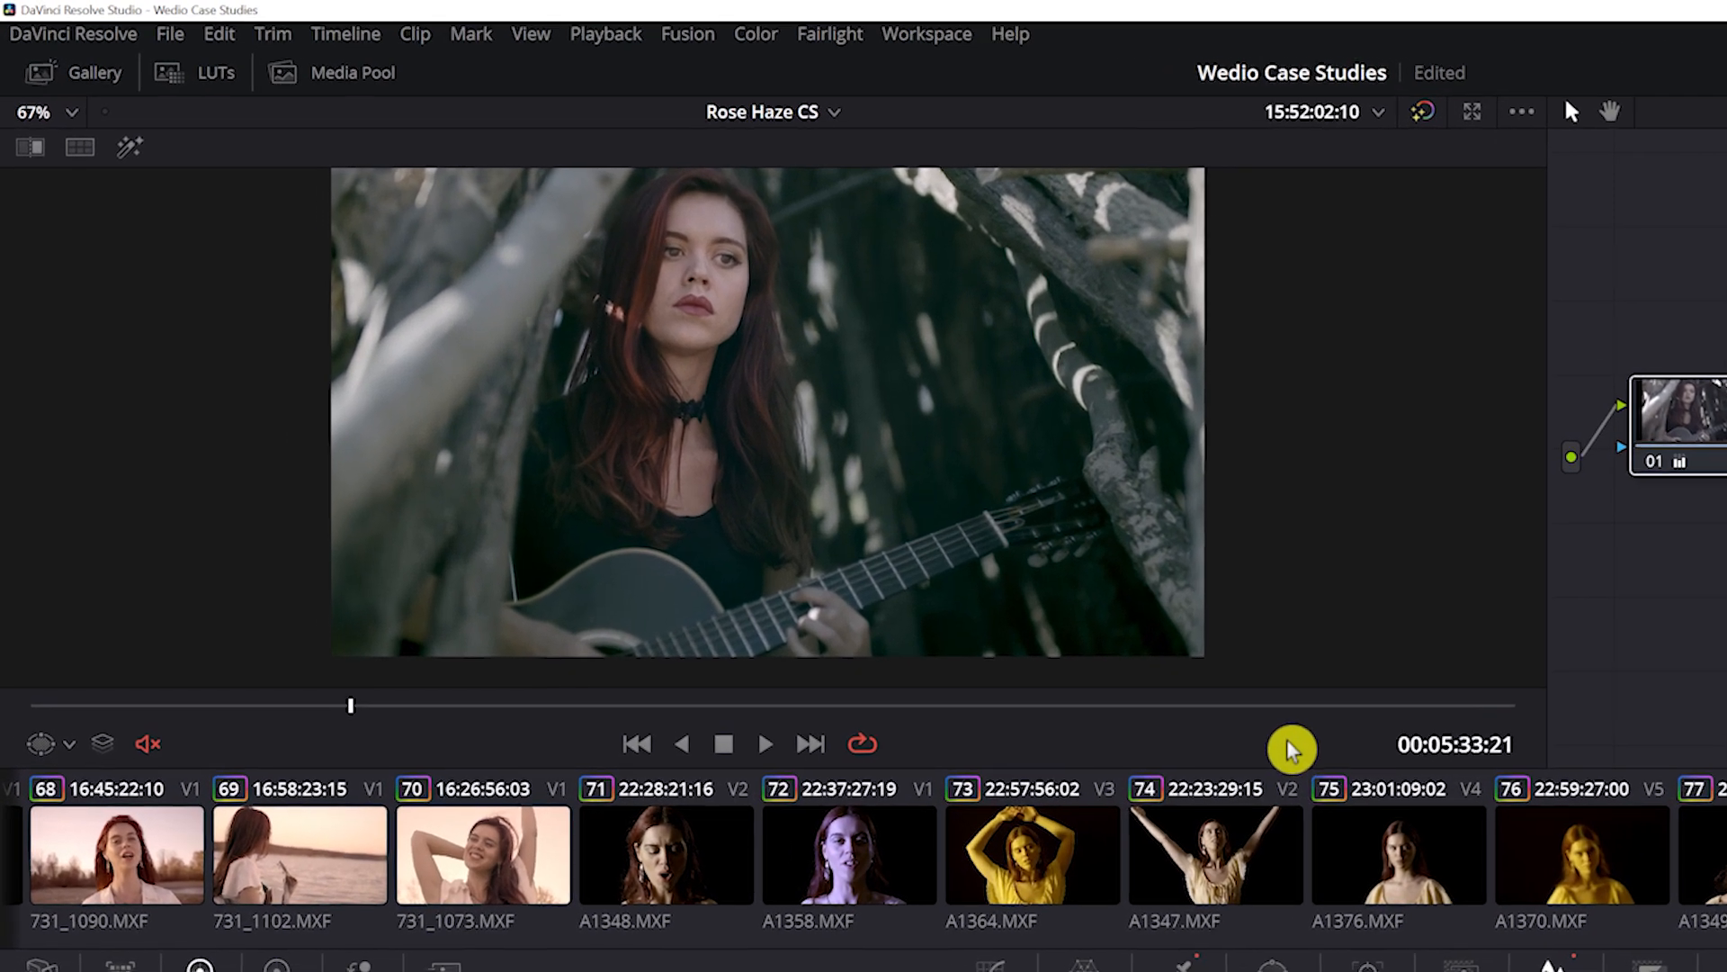
{"action": "key", "text": "space"}
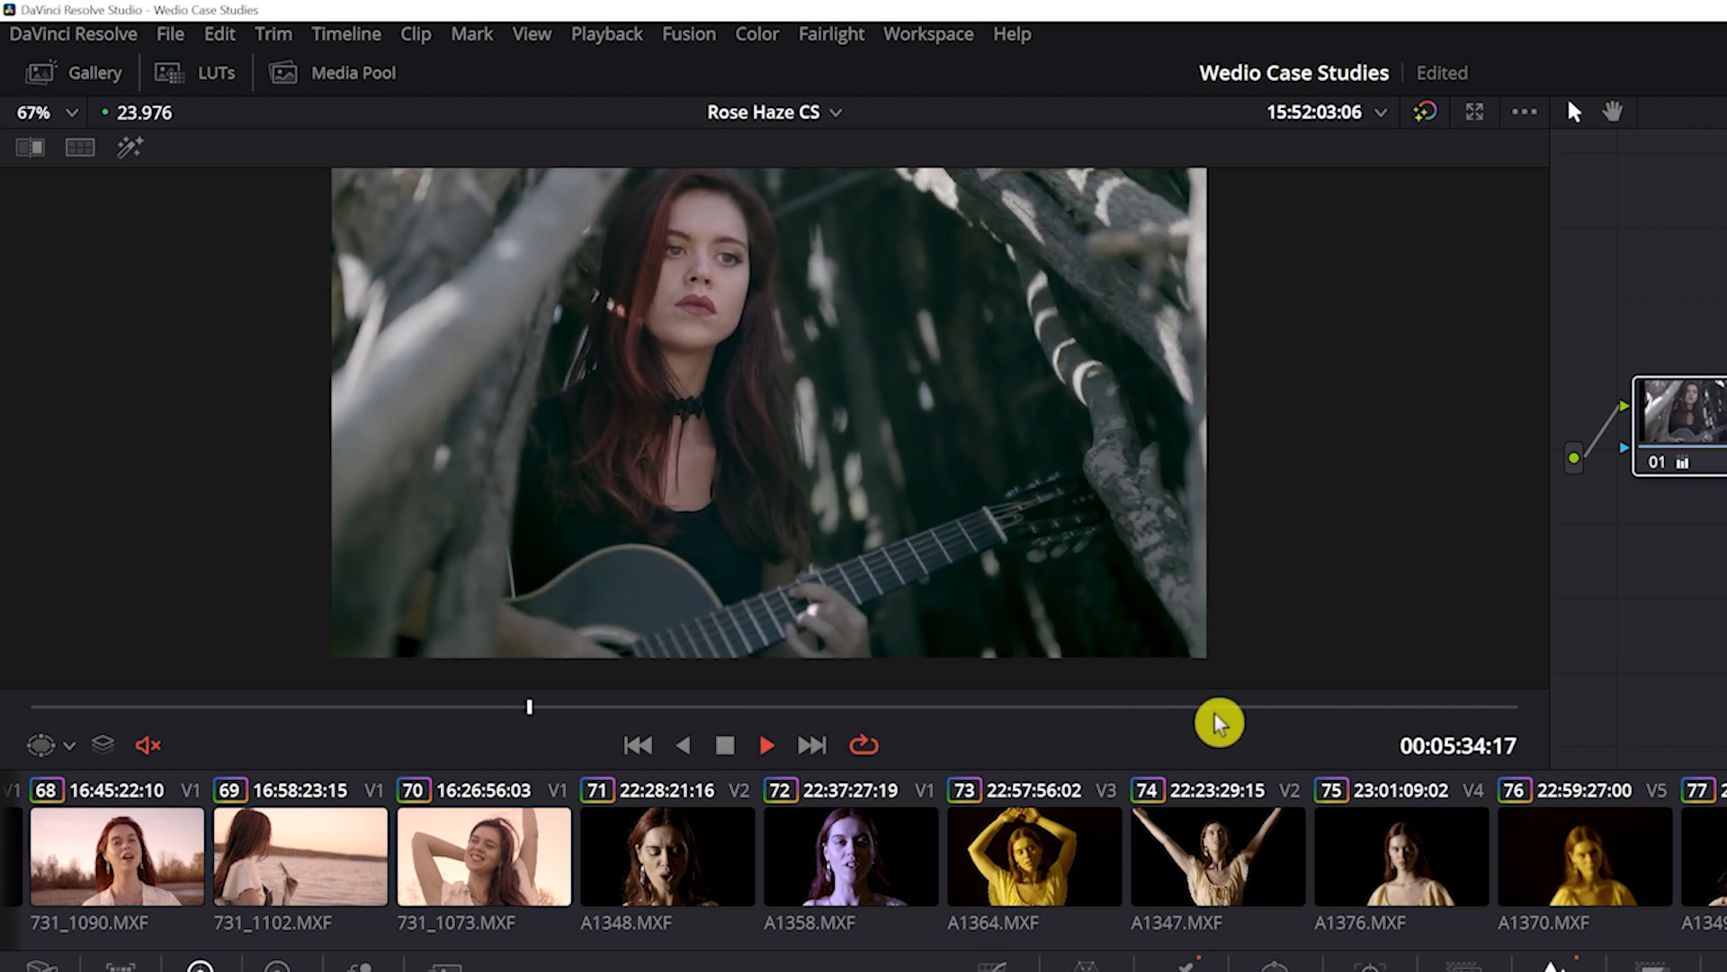
{"action": "key", "text": "space"}
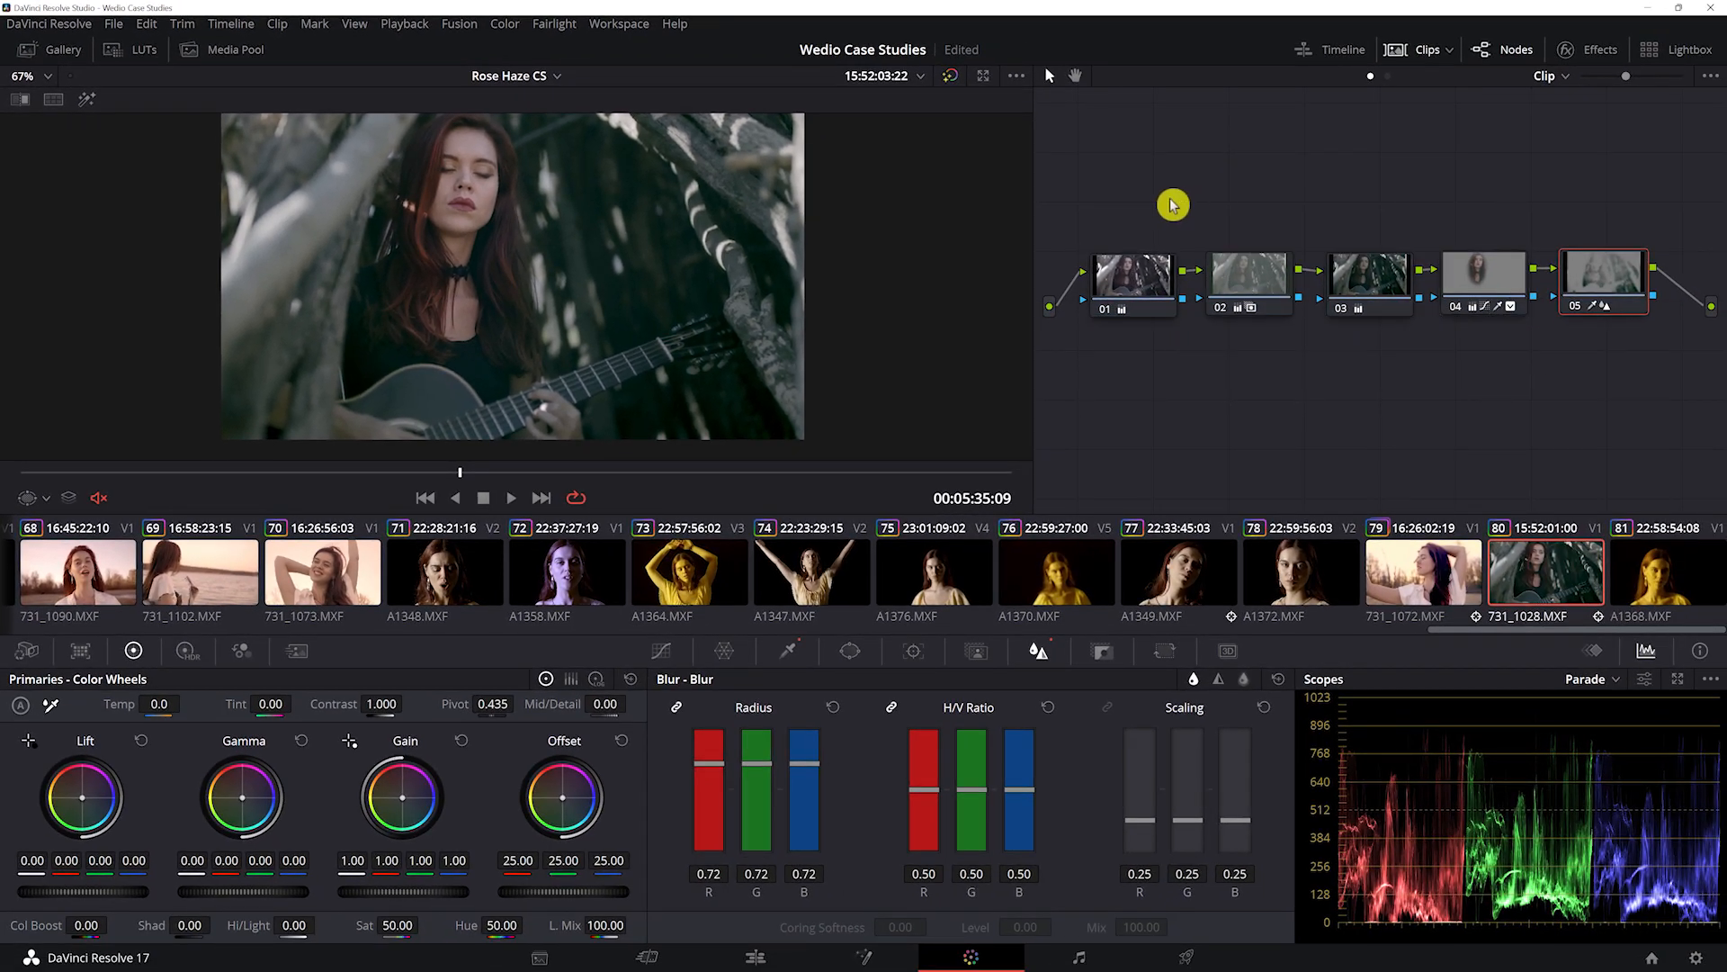
{"action": "left_click_drag", "start_coordinate": [1165, 198], "coordinate": [1521, 290]}
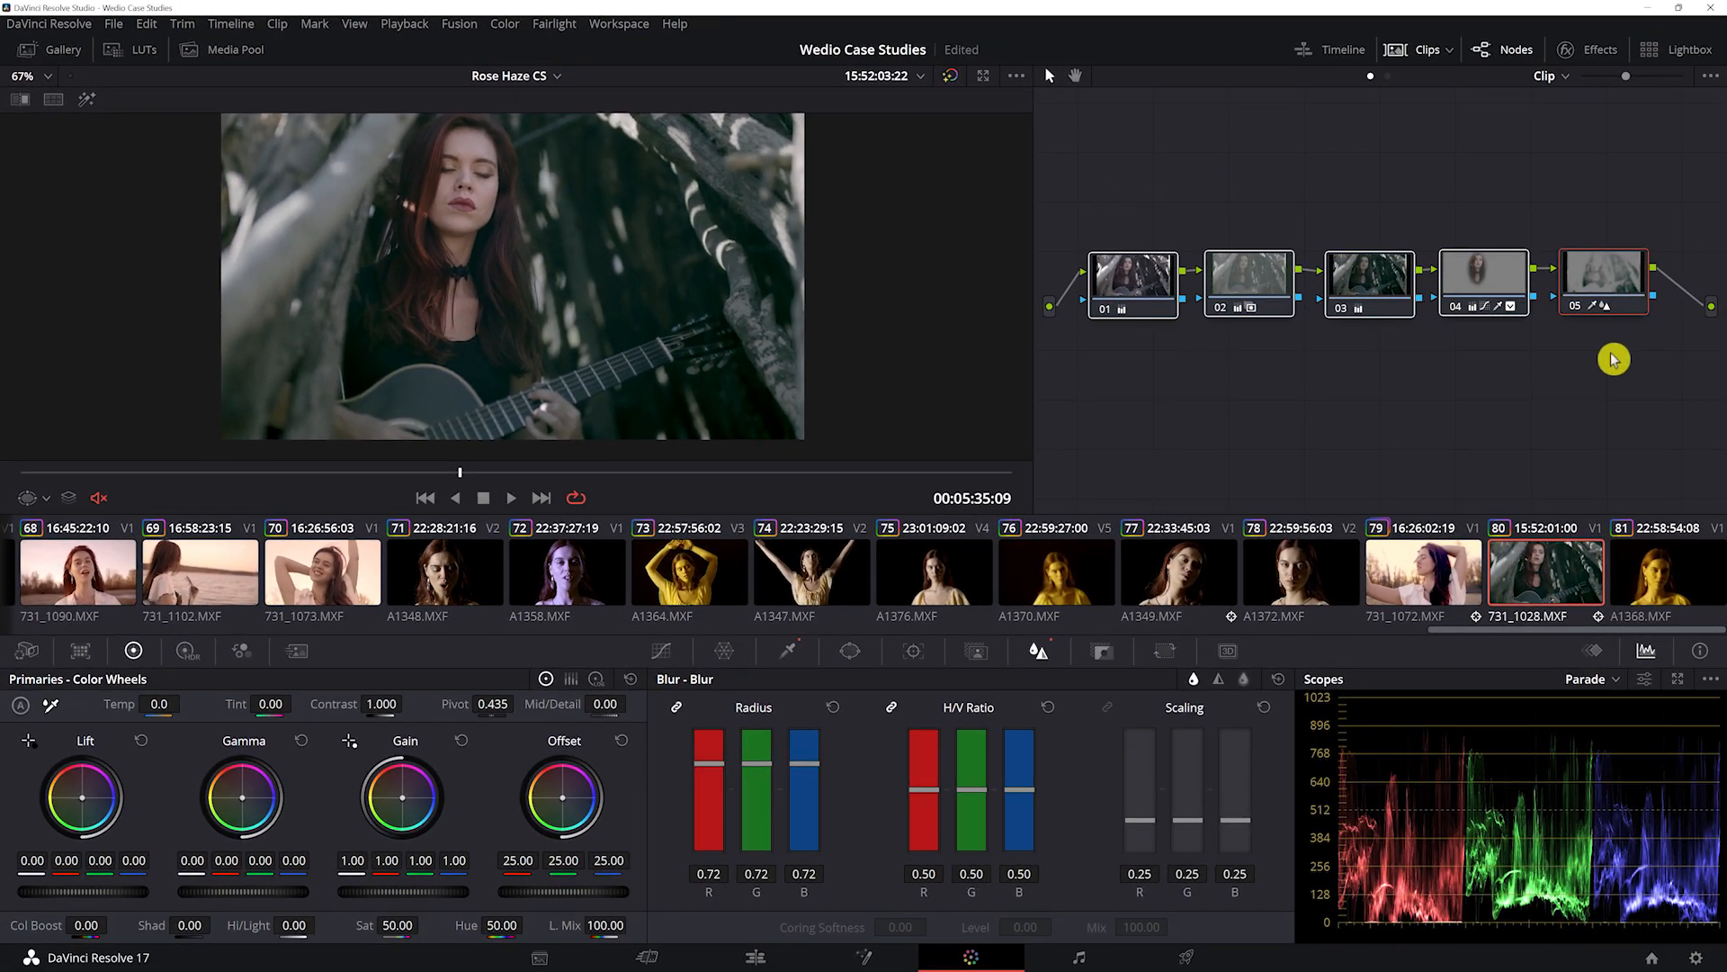
- Create a new local grade version of clip 80 named Version 2
{"action": "right_click", "coordinate": [1544, 579]}
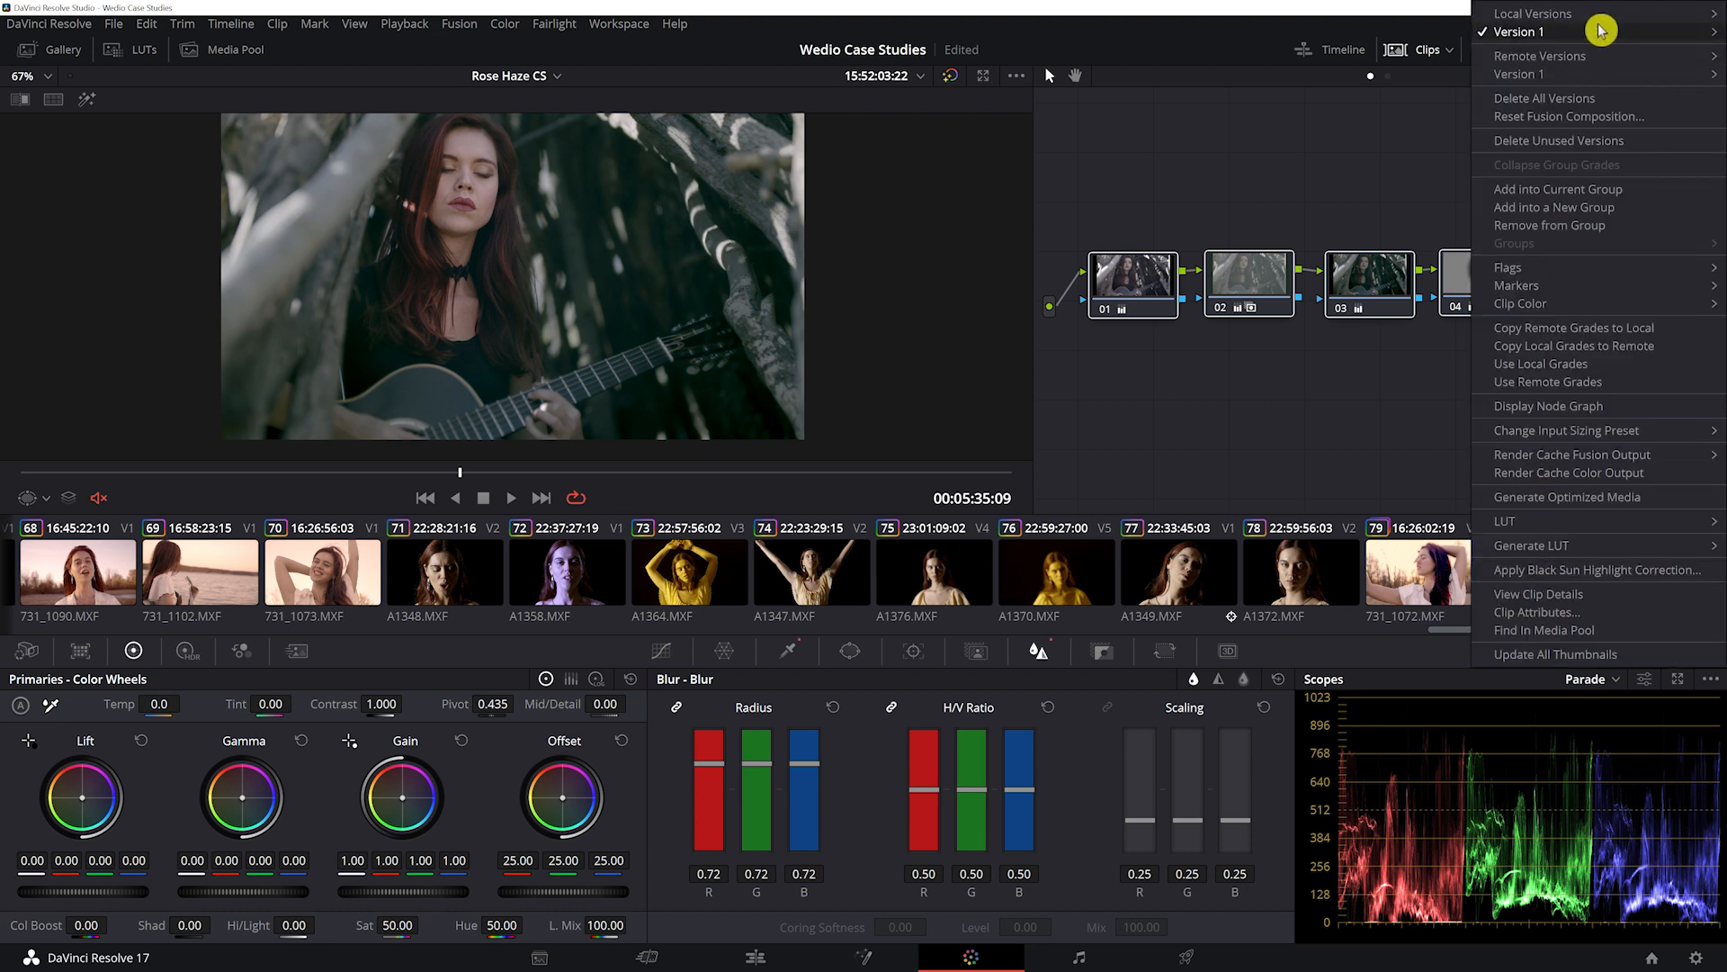
{"action": "left_click", "coordinate": [1448, 18]}
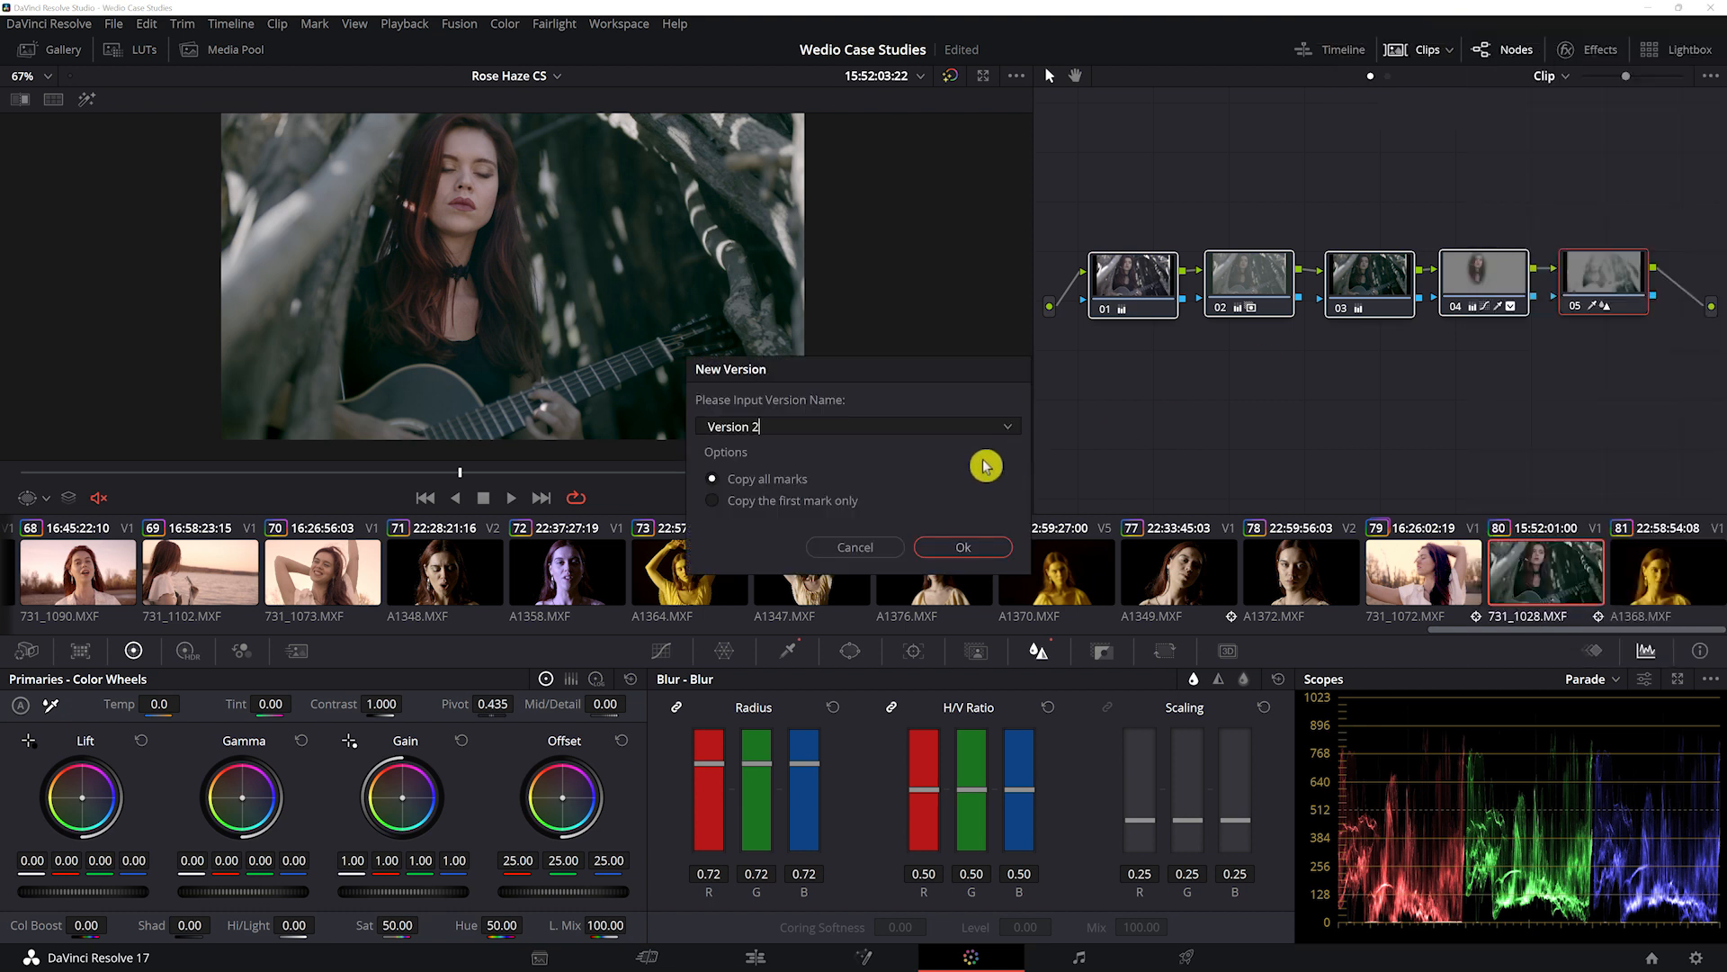
{"action": "left_click", "coordinate": [963, 548]}
- Balance node 01 with Lift at -0.07 and its blue at -0.08, and Gain at 1.44 with RGB 1.49, 1.43 and 1.38
{"action": "left_click_drag", "start_coordinate": [108, 892], "coordinate": [70, 890]}
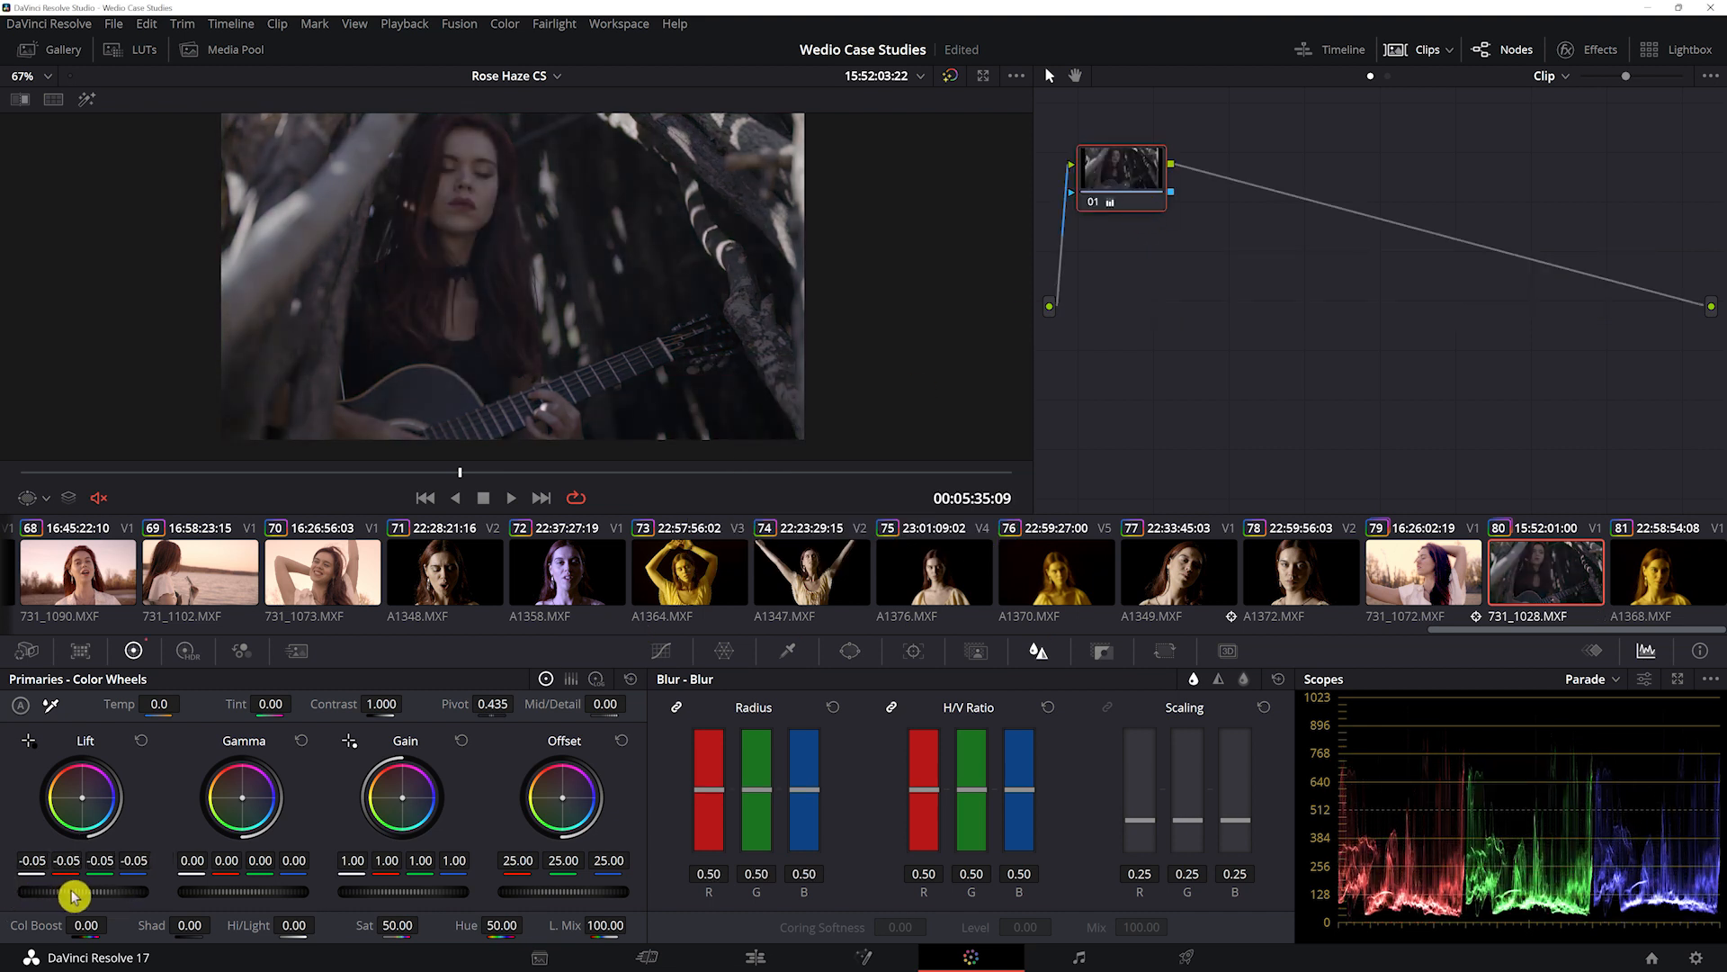
{"action": "left_click_drag", "start_coordinate": [405, 892], "coordinate": [459, 893]}
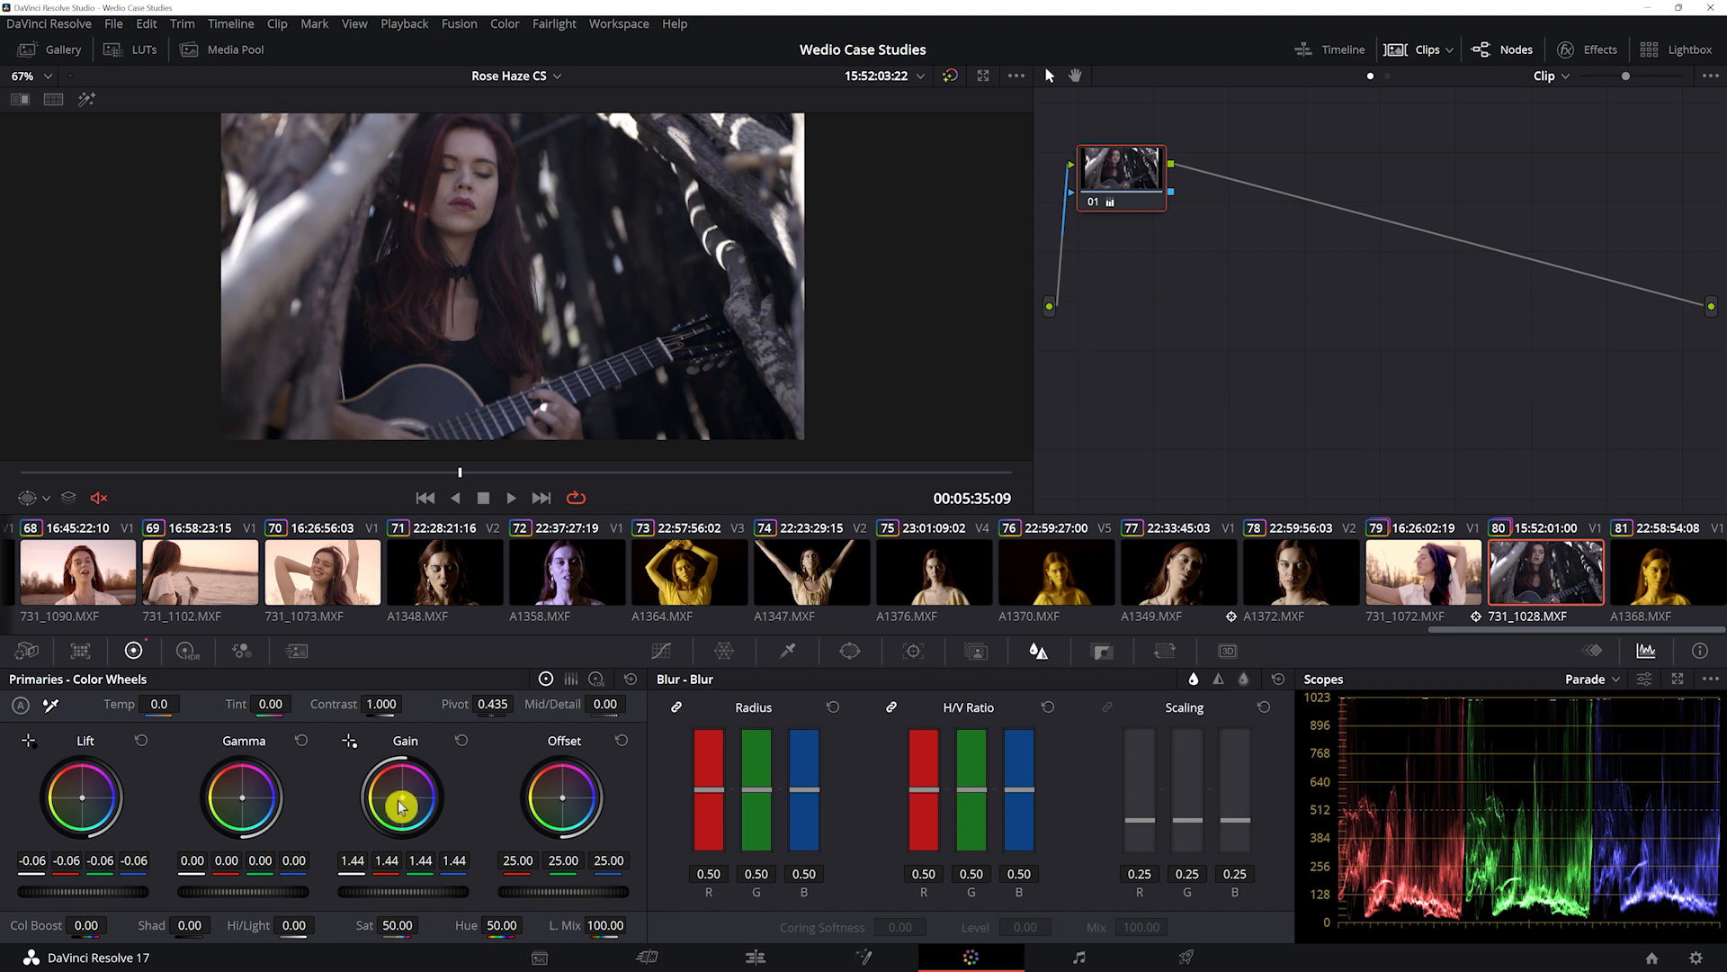
{"action": "left_click_drag", "start_coordinate": [405, 803], "coordinate": [406, 794]}
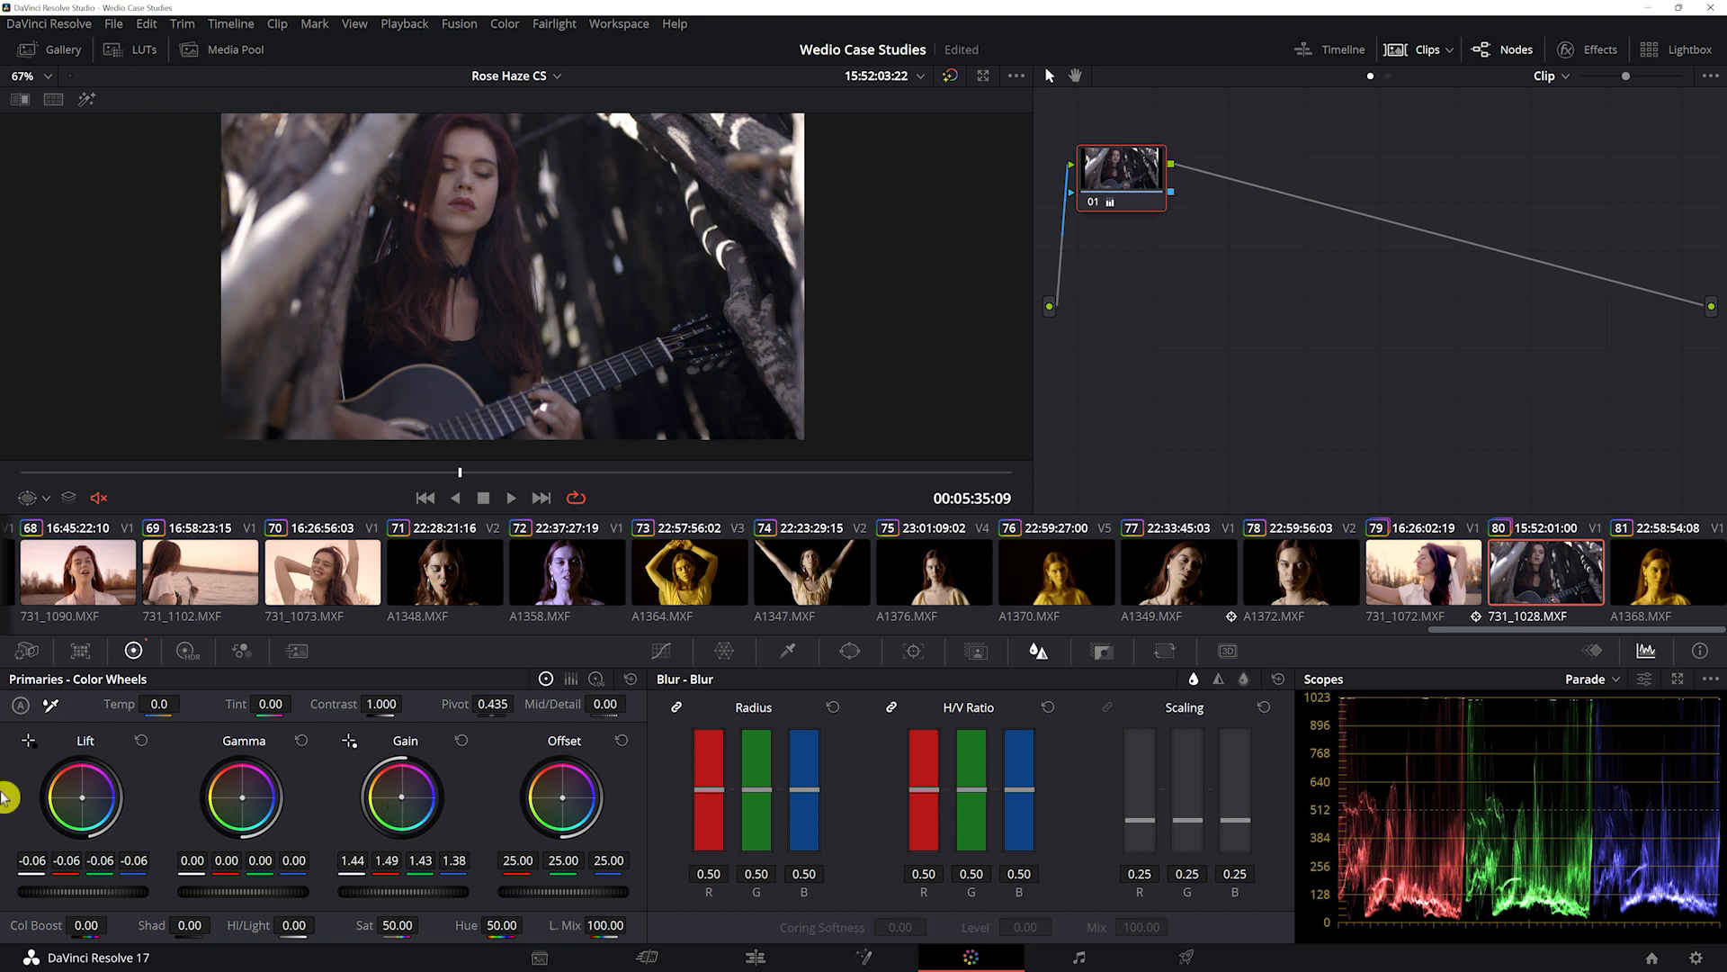
{"action": "left_click_drag", "start_coordinate": [82, 797], "coordinate": [83, 800]}
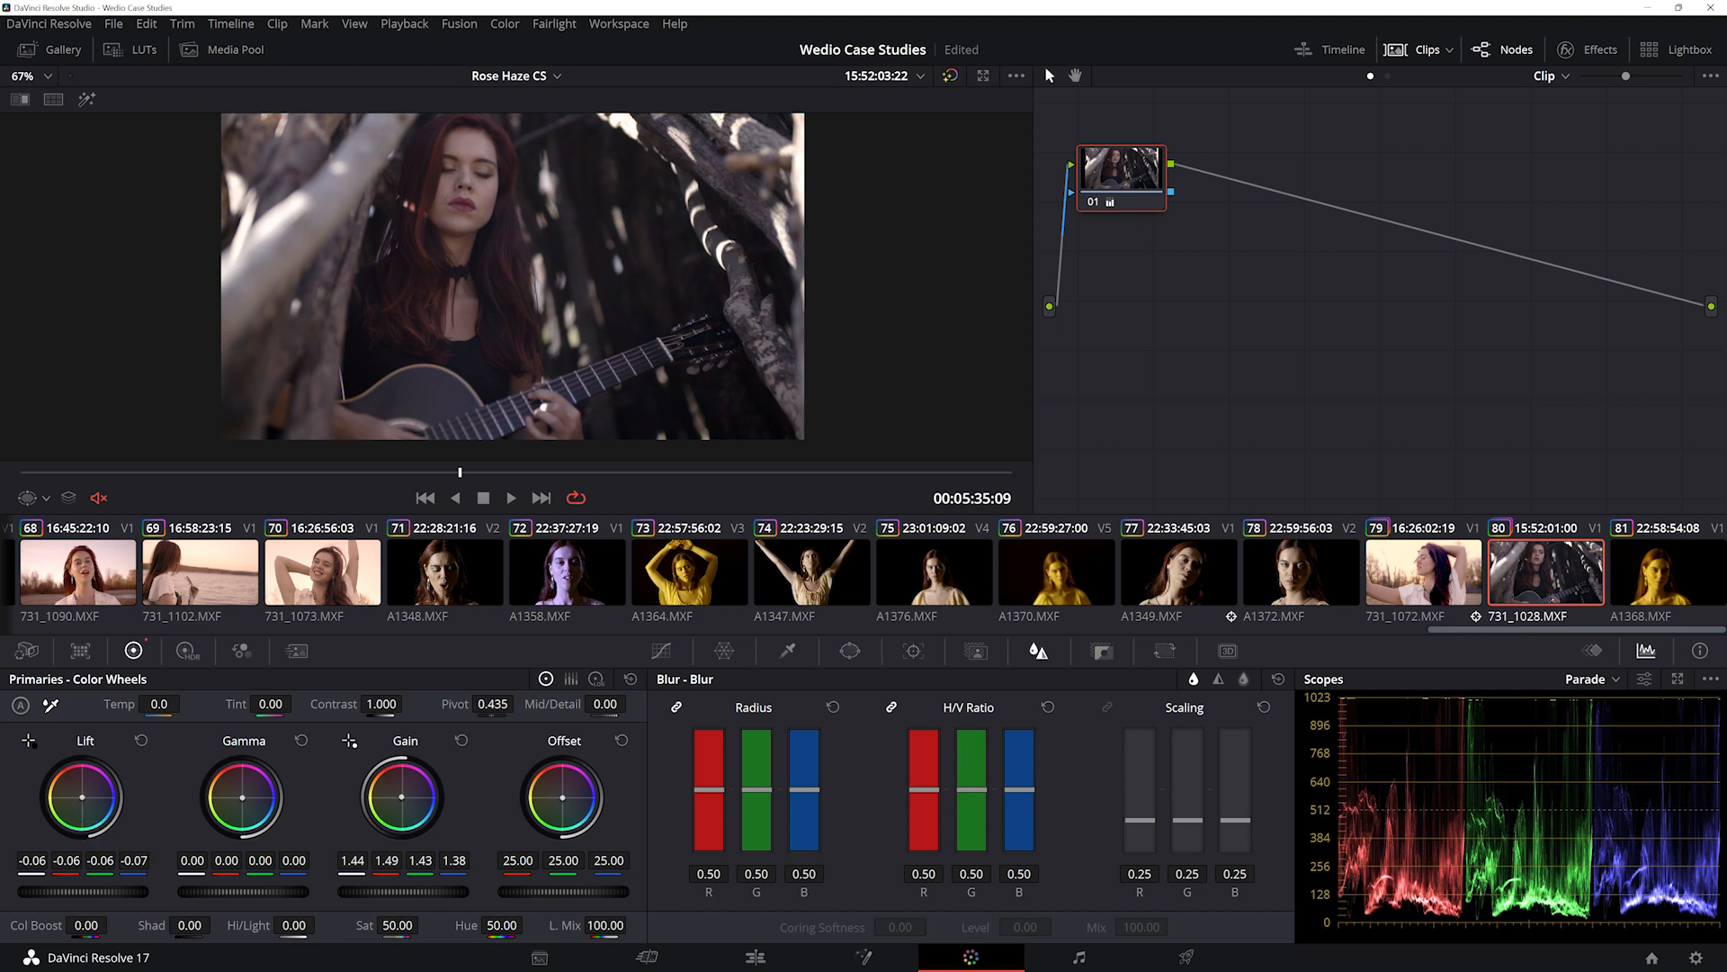
{"action": "left_click_drag", "start_coordinate": [108, 892], "coordinate": [99, 893]}
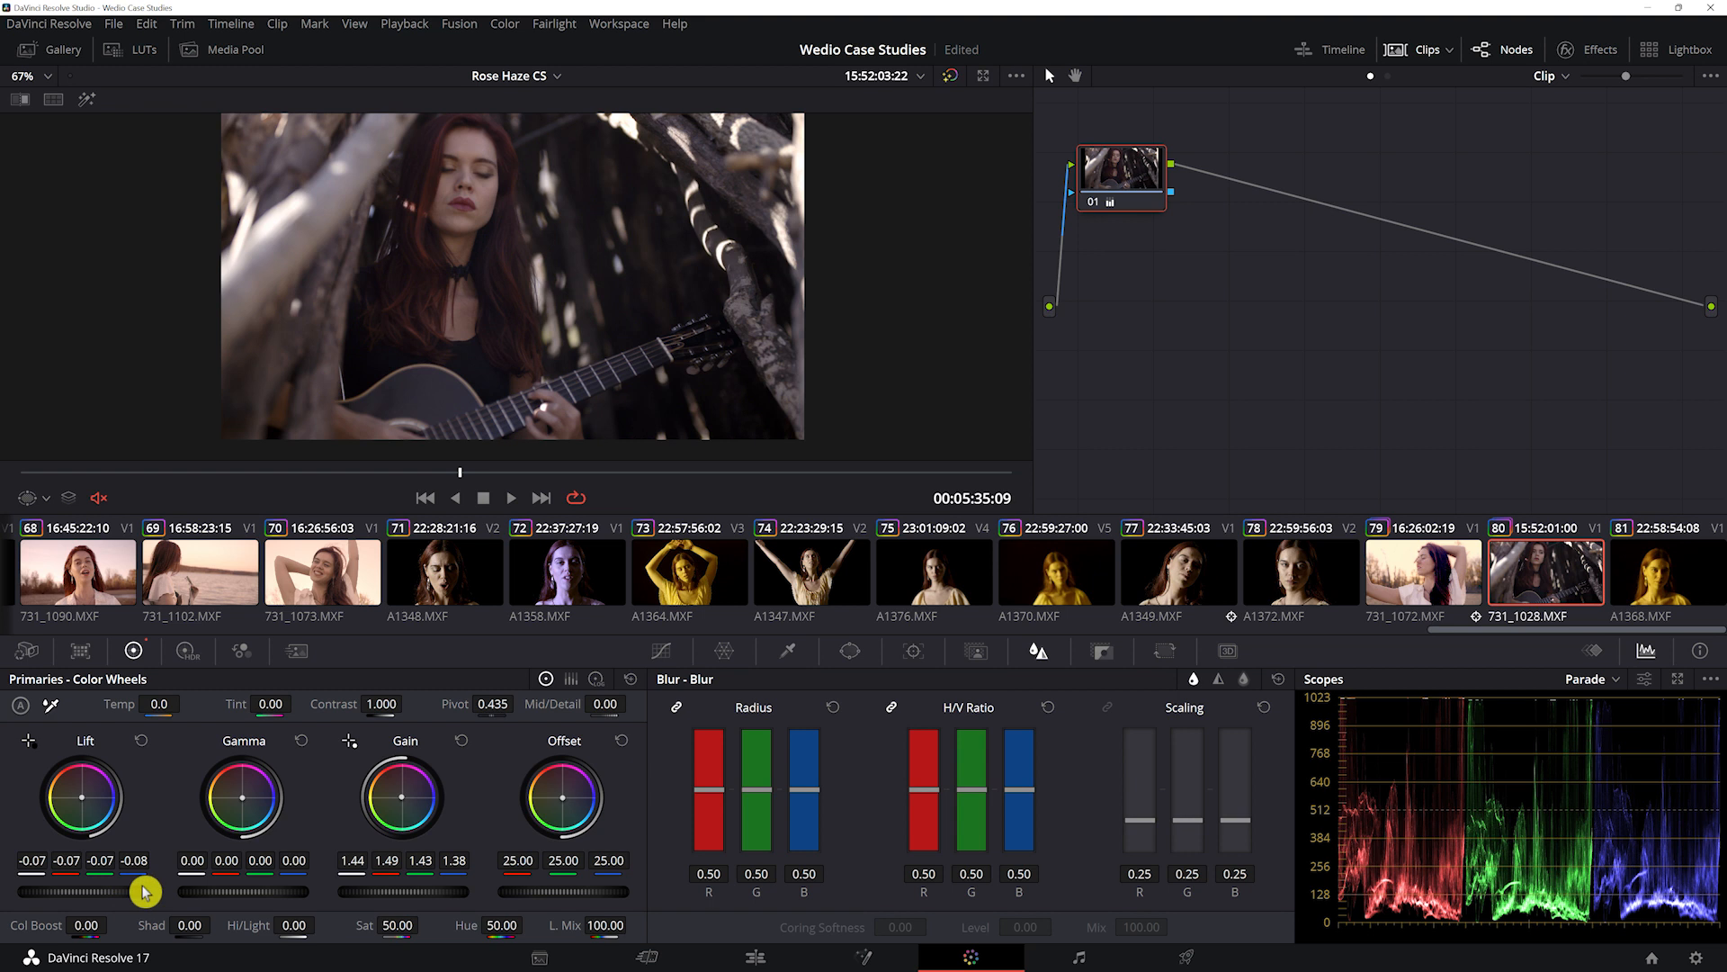
- Add serial node 02 and sample the woman's facial skin tone with the HSL qualifier
{"action": "key", "text": "alt+s"}
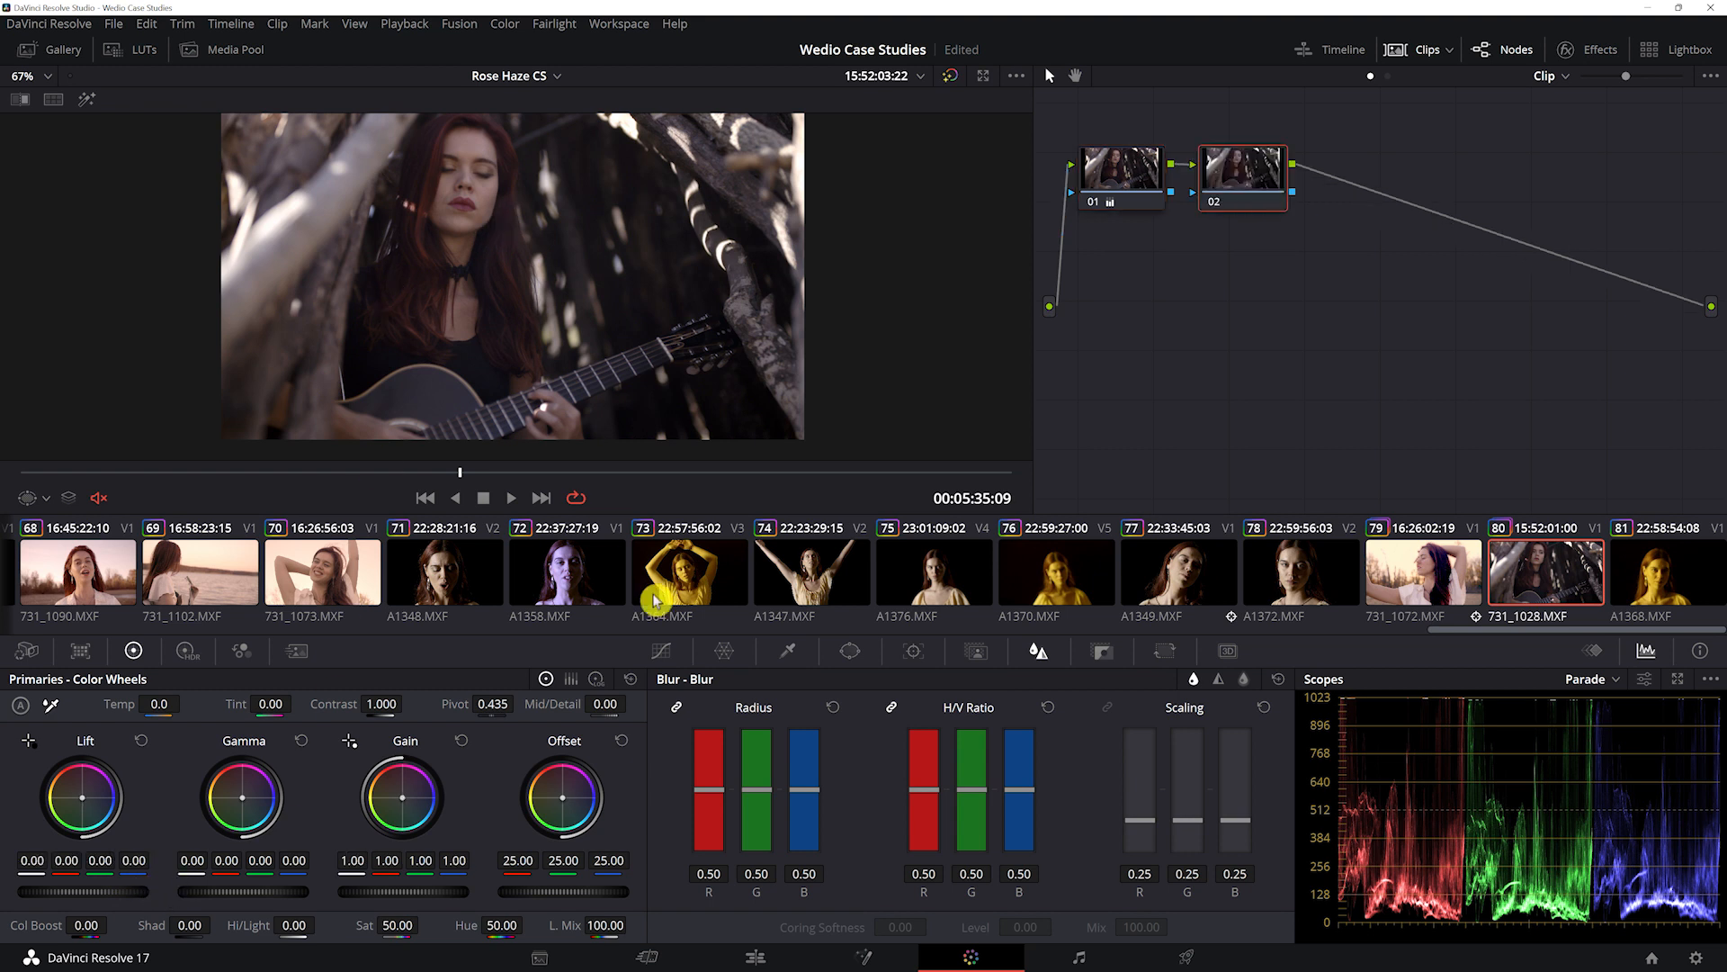
{"action": "left_click", "coordinate": [797, 655]}
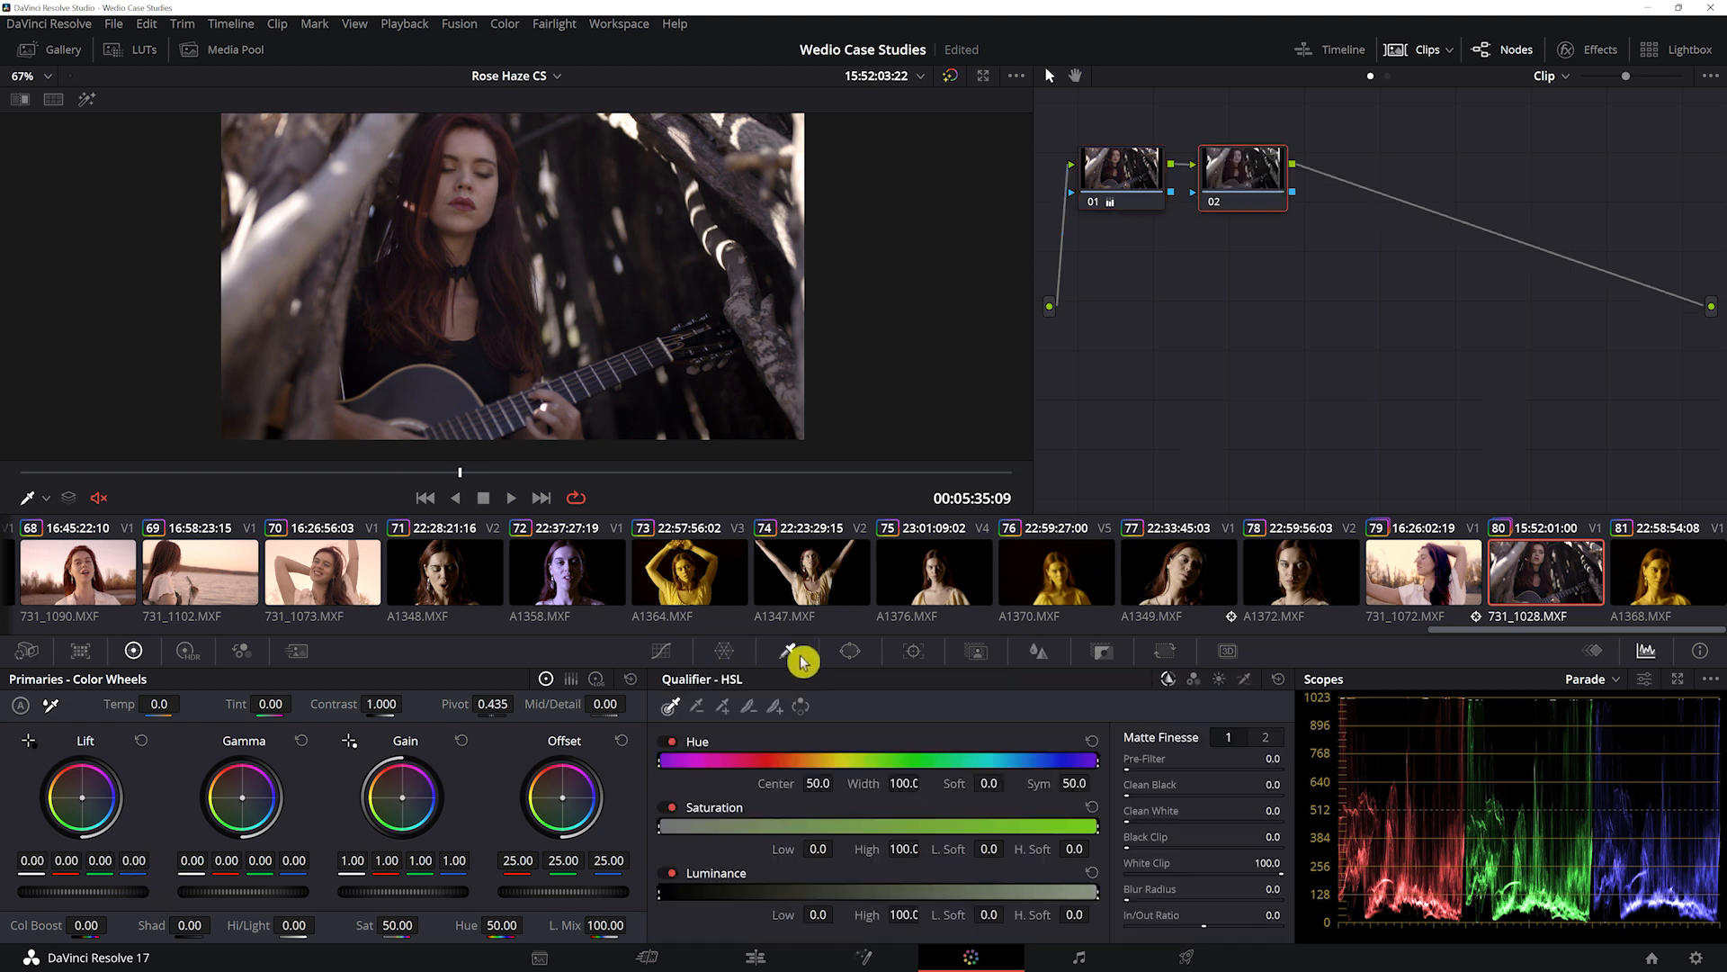
{"action": "left_click", "coordinate": [490, 193]}
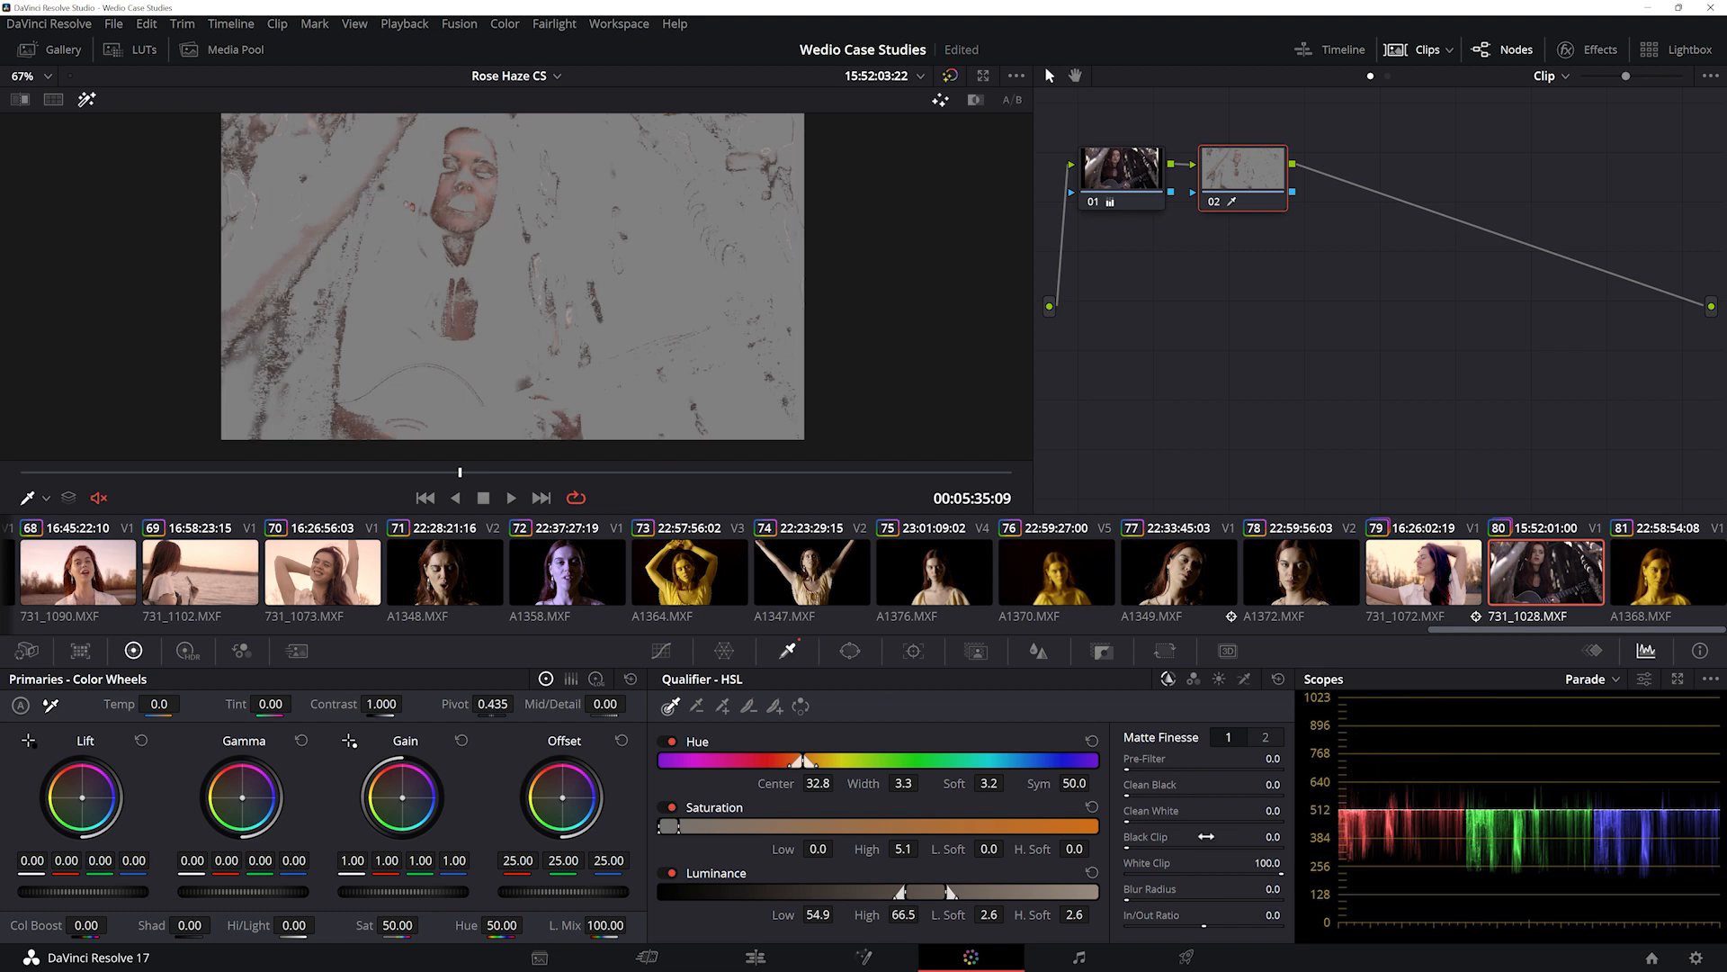
- Soften node 02's skin key with a Blur Radius of 162.2 and check the isolated area, leaving the highlight off
{"action": "left_click_drag", "start_coordinate": [1136, 899], "coordinate": [1188, 899]}
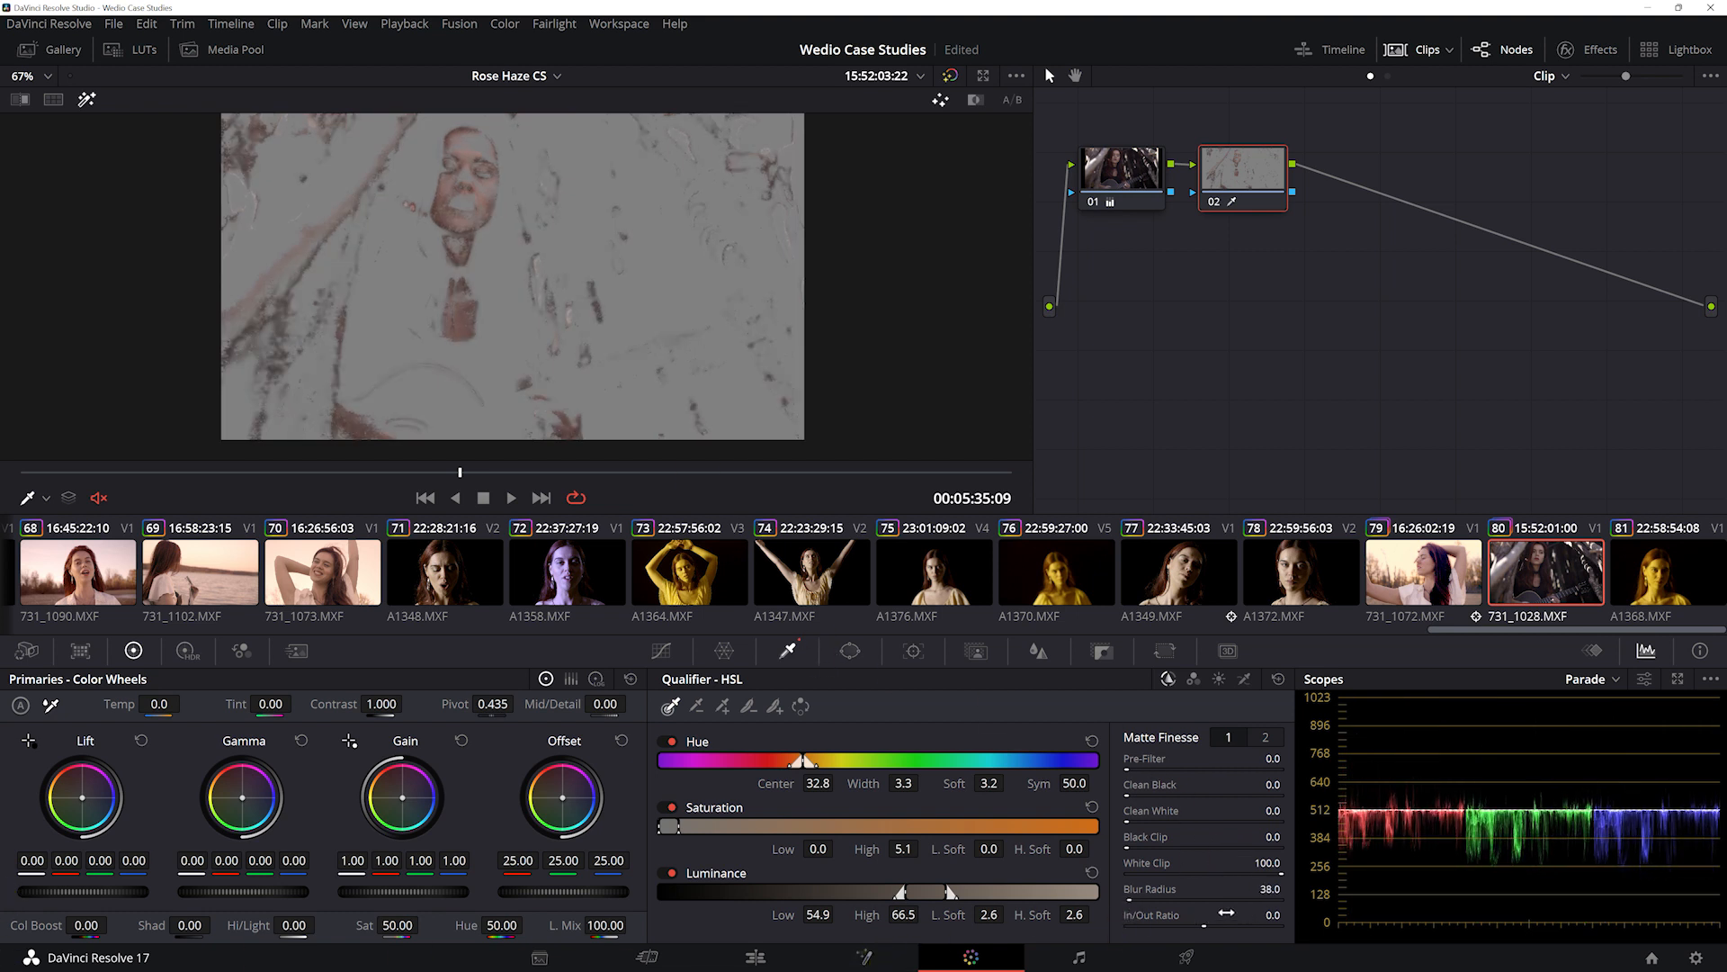
{"action": "left_click_drag", "start_coordinate": [1149, 889], "coordinate": [1253, 889]}
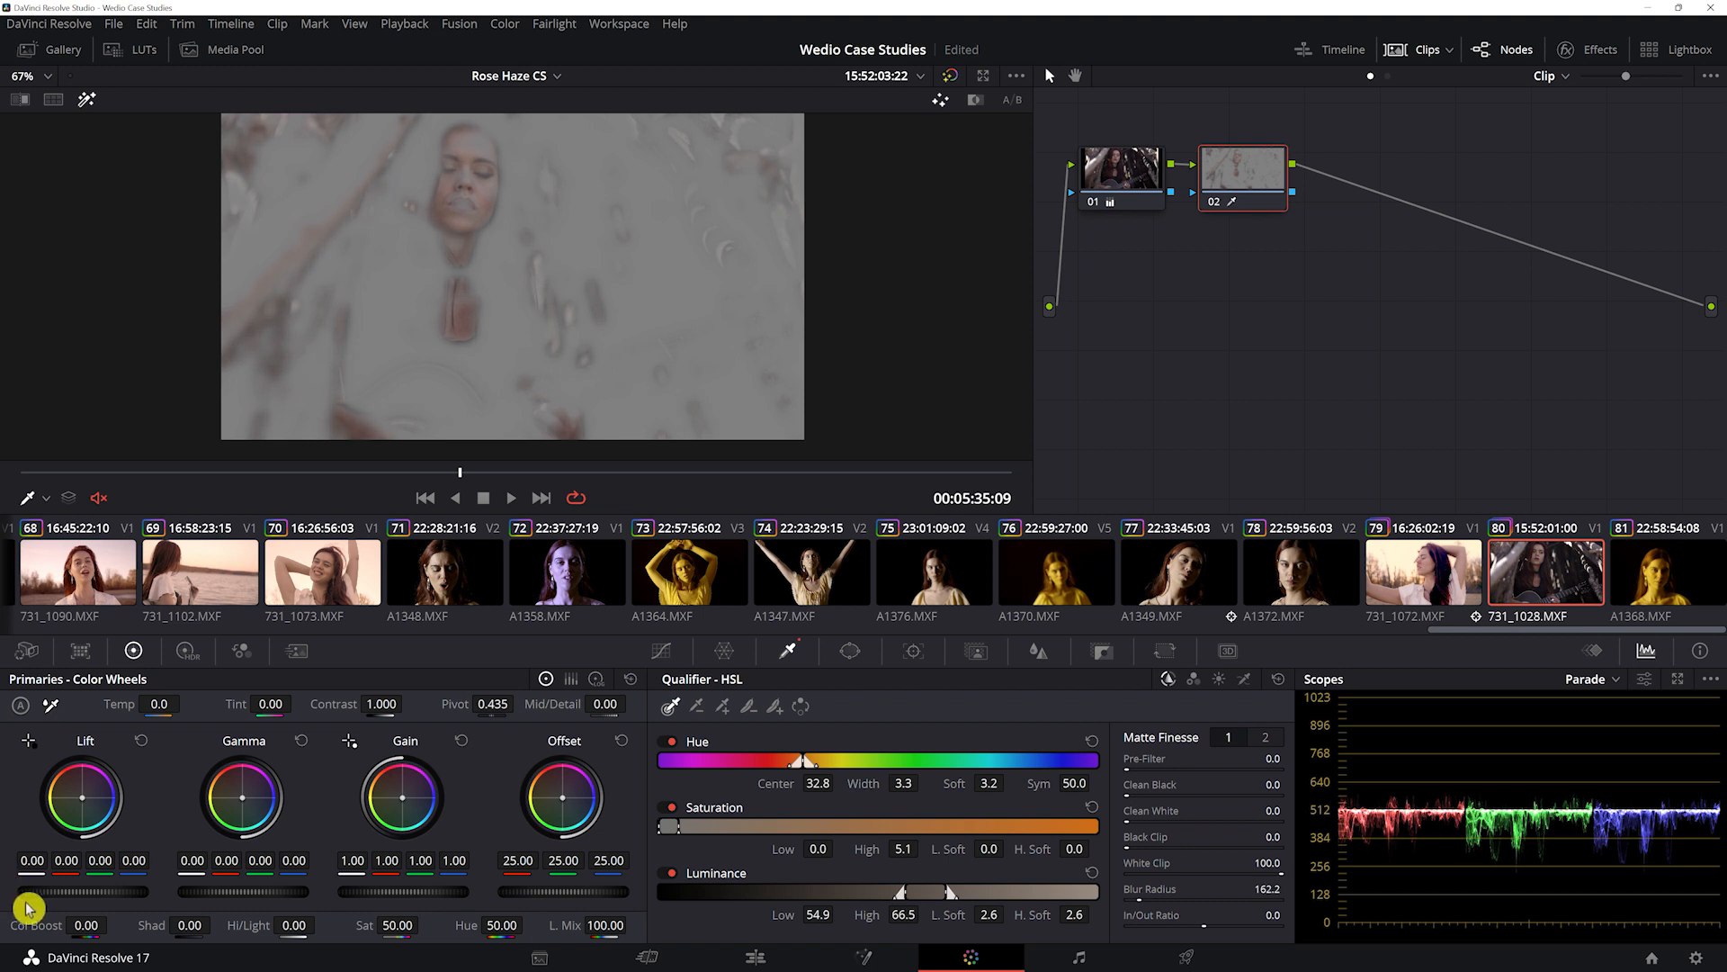
{"action": "key", "text": "shift+h"}
{"action": "key", "text": "shift+h"}
{"action": "key", "text": "shift+h"}
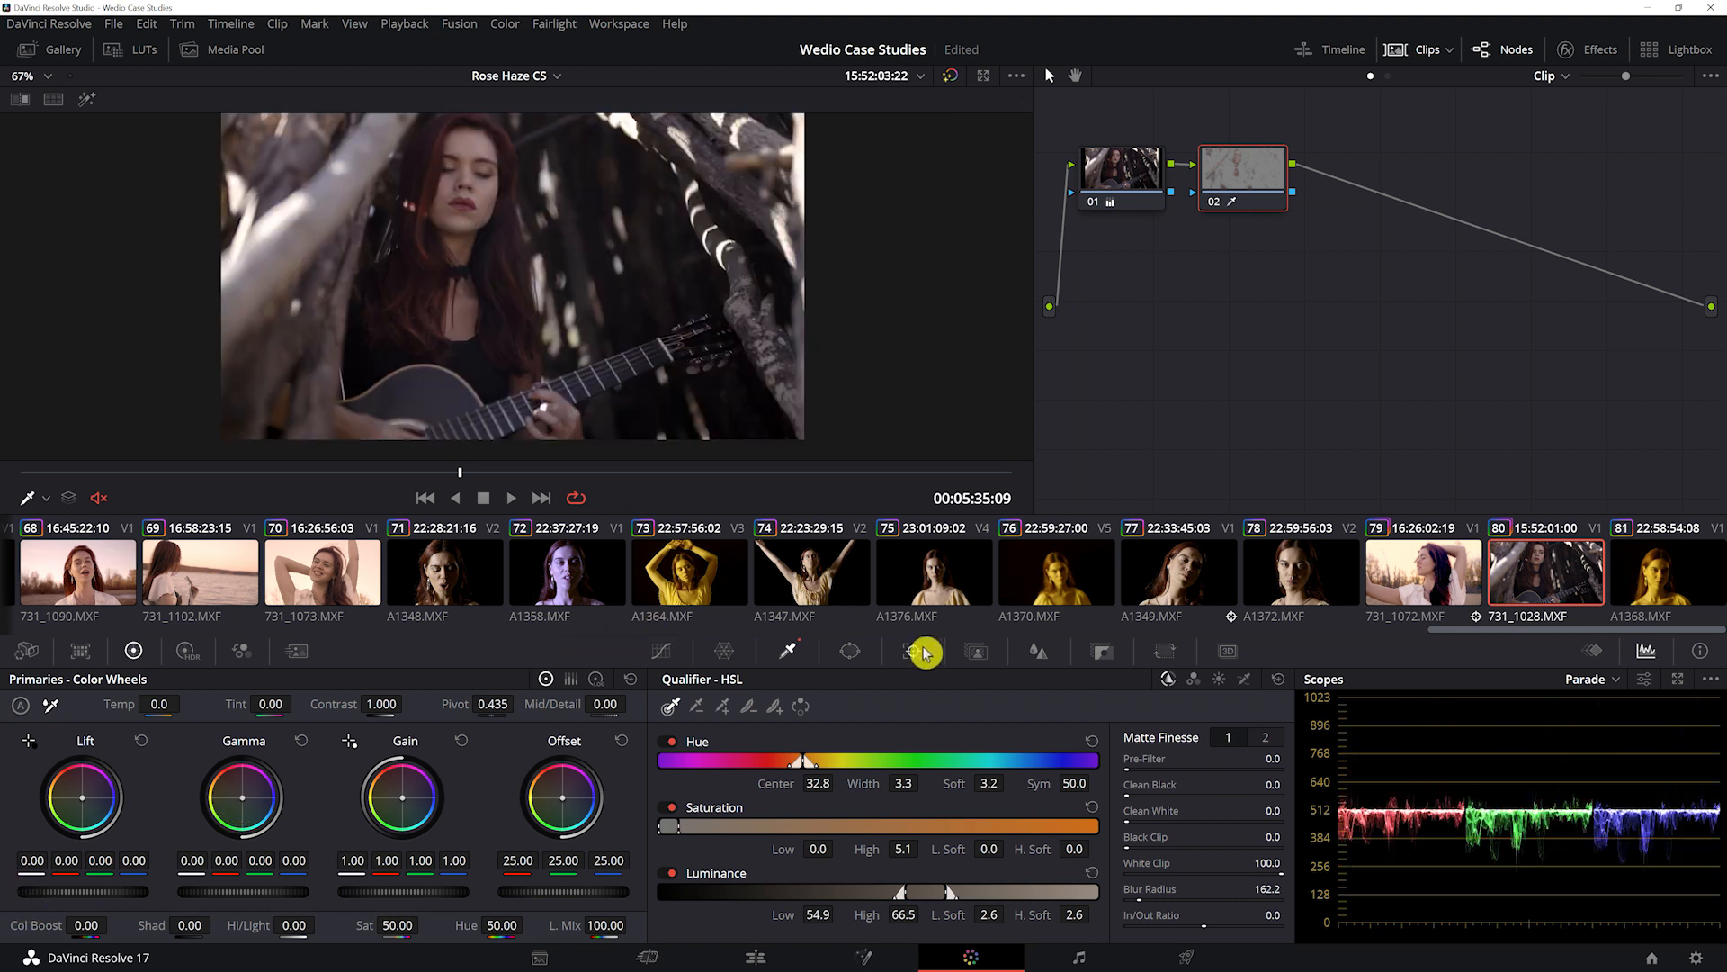
- Add a circle window to node 02 and shape it into a soft, slightly tilted ellipse around the woman's face, neck and chest
{"action": "left_click", "coordinate": [851, 651]}
{"action": "left_click", "coordinate": [686, 798]}
{"action": "left_click_drag", "start_coordinate": [568, 378], "coordinate": [521, 254]}
{"action": "left_click_drag", "start_coordinate": [523, 321], "coordinate": [519, 326]}
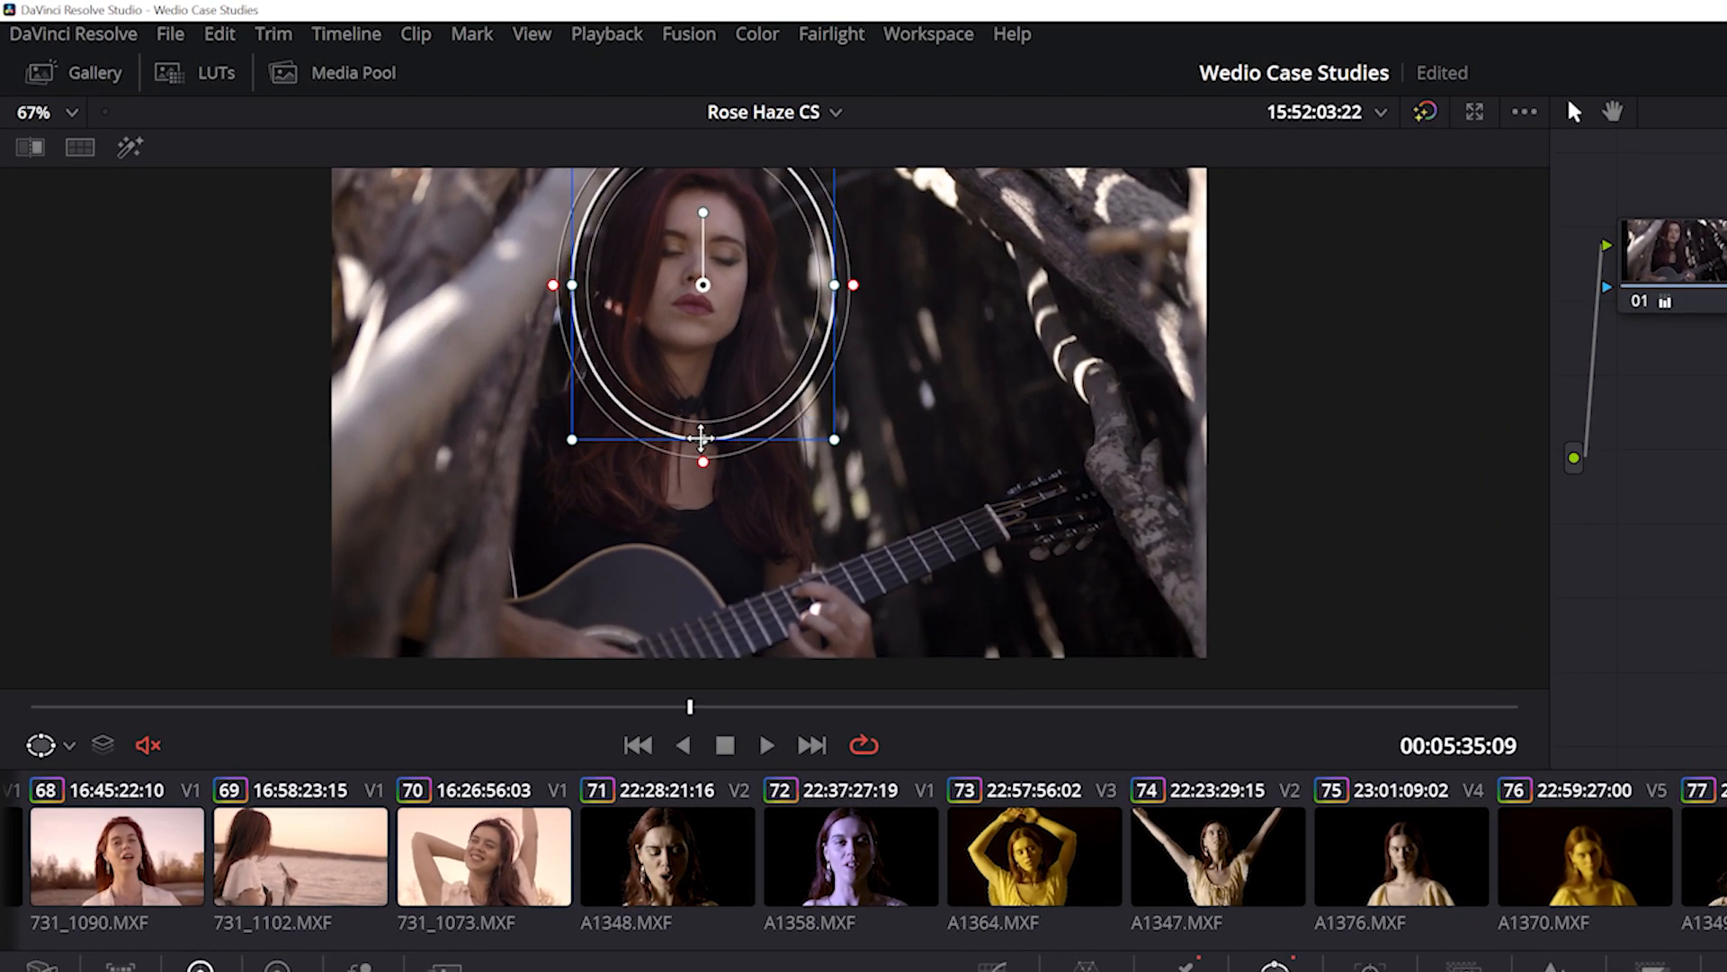
{"action": "mouse_move", "coordinate": [833, 304]}
{"action": "left_mouse_down"}
{"action": "mouse_move", "coordinate": [688, 316]}
{"action": "mouse_move", "coordinate": [803, 316]}
{"action": "left_mouse_up"}
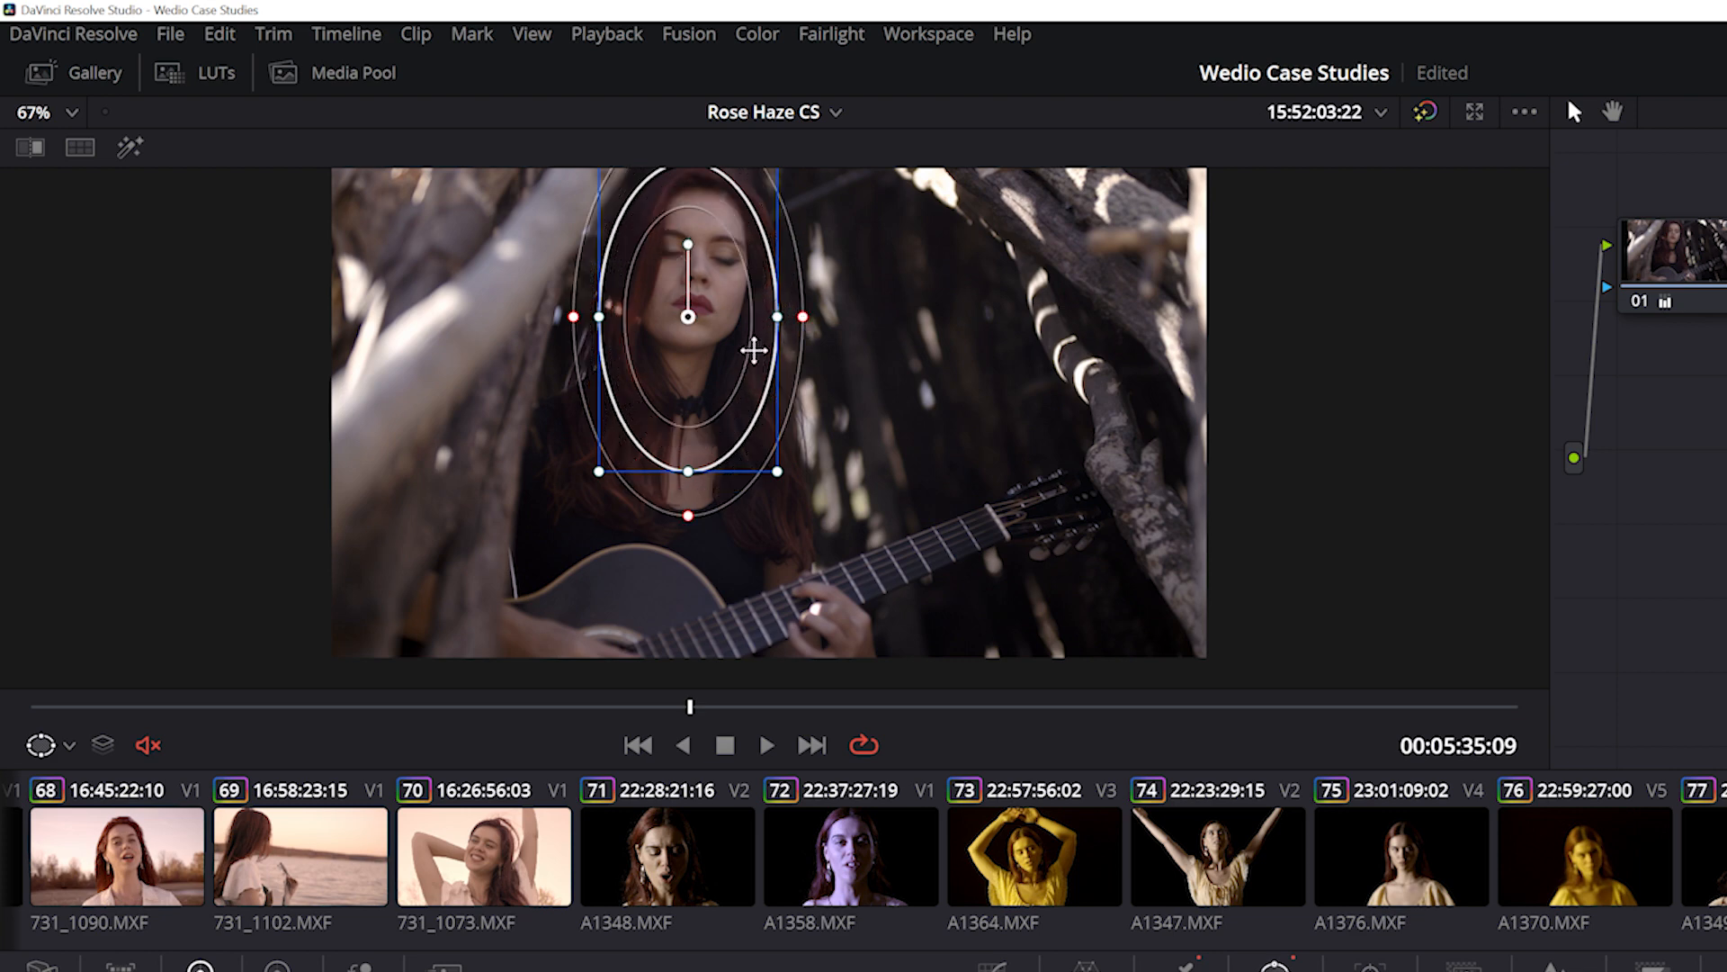
{"action": "left_click_drag", "start_coordinate": [691, 470], "coordinate": [690, 502]}
{"action": "left_click_drag", "start_coordinate": [678, 429], "coordinate": [675, 443]}
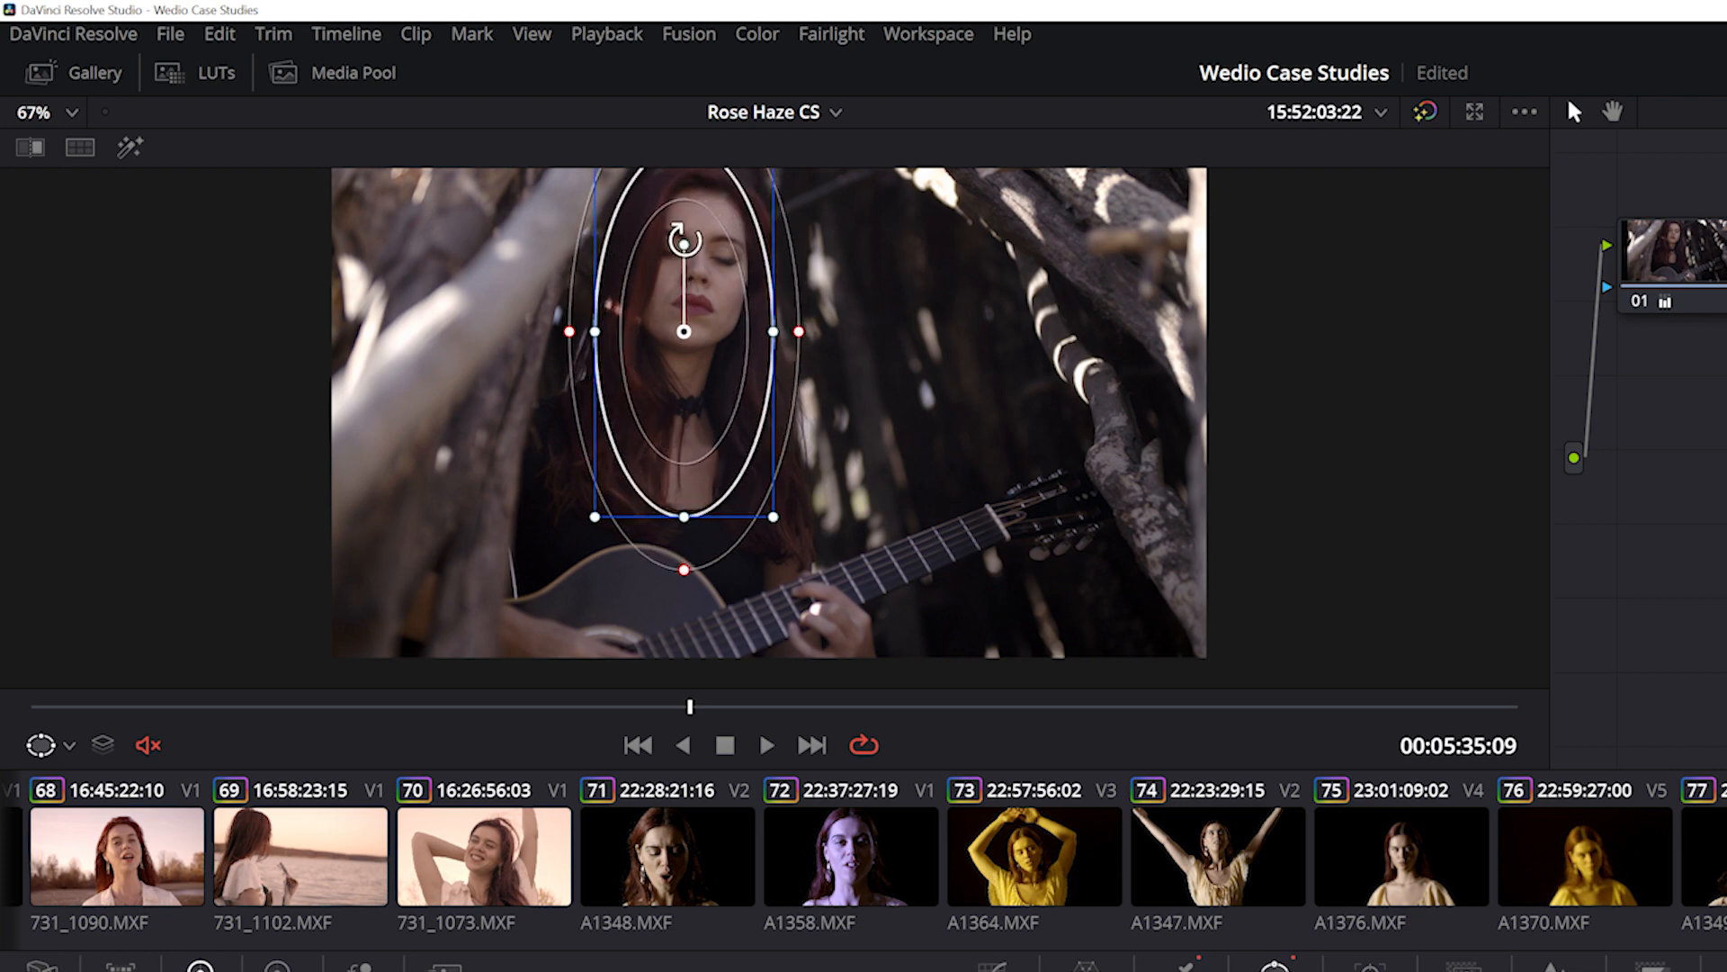
{"action": "left_click_drag", "start_coordinate": [683, 240], "coordinate": [687, 239]}
- Track node 02's window backward to the clip's start, then forward from the original frame to its end
{"action": "left_click", "coordinate": [1260, 896]}
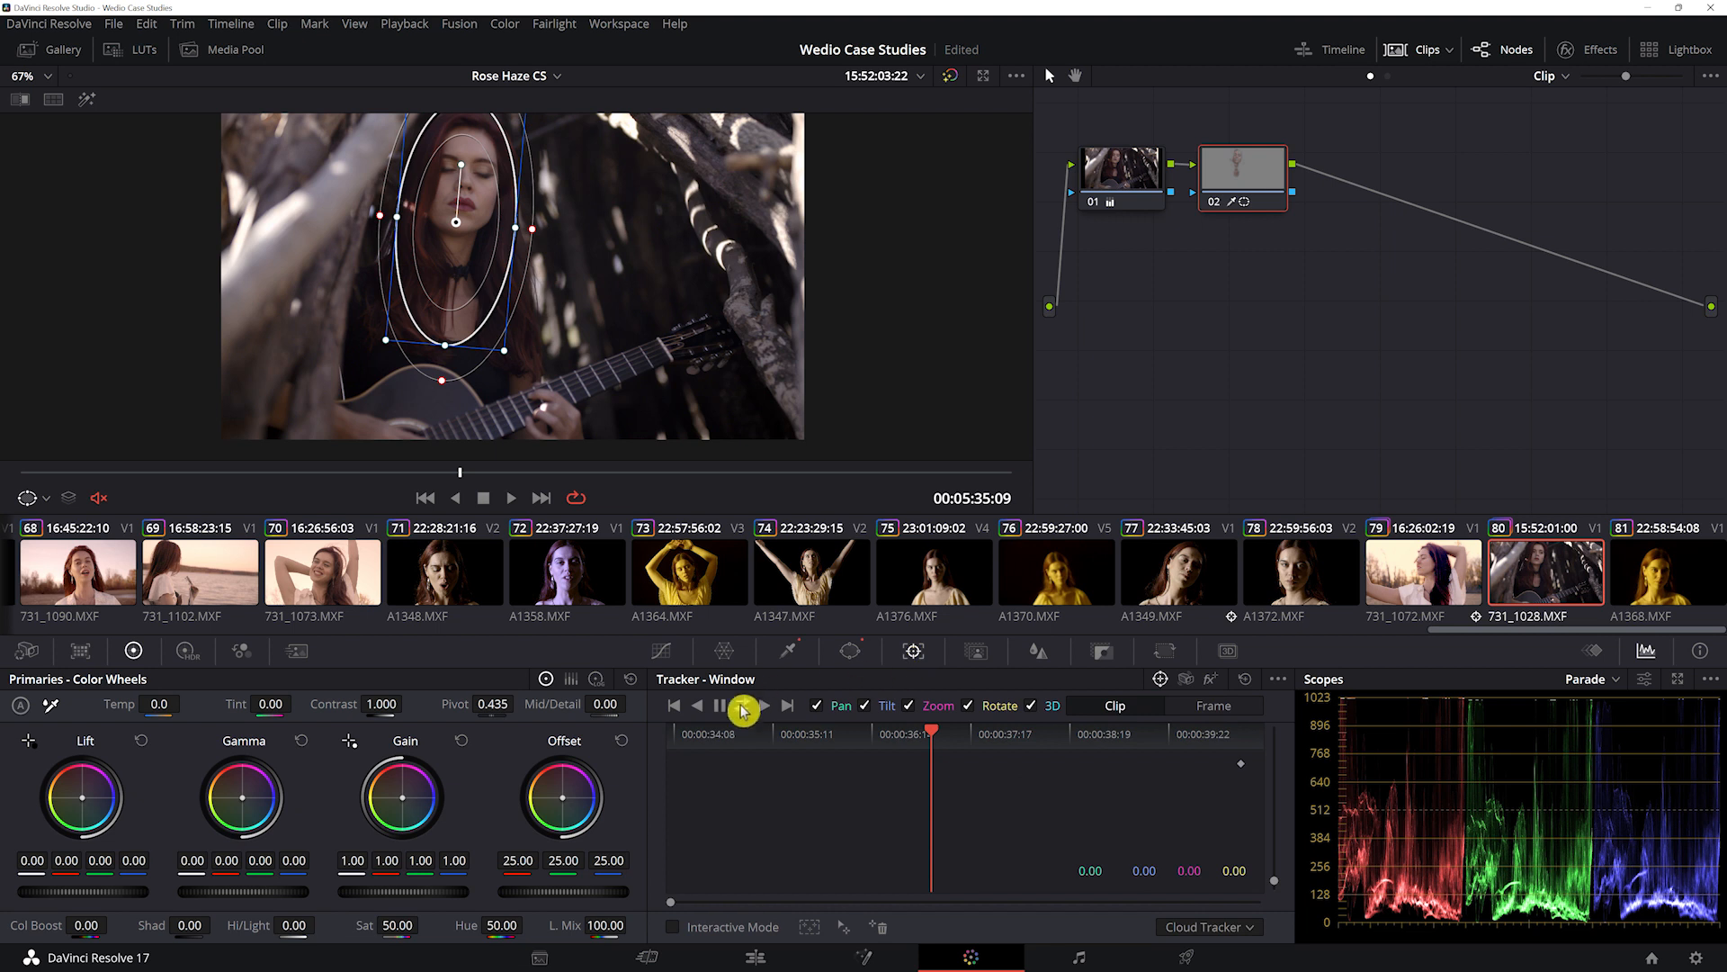
{"action": "left_click", "coordinate": [699, 707]}
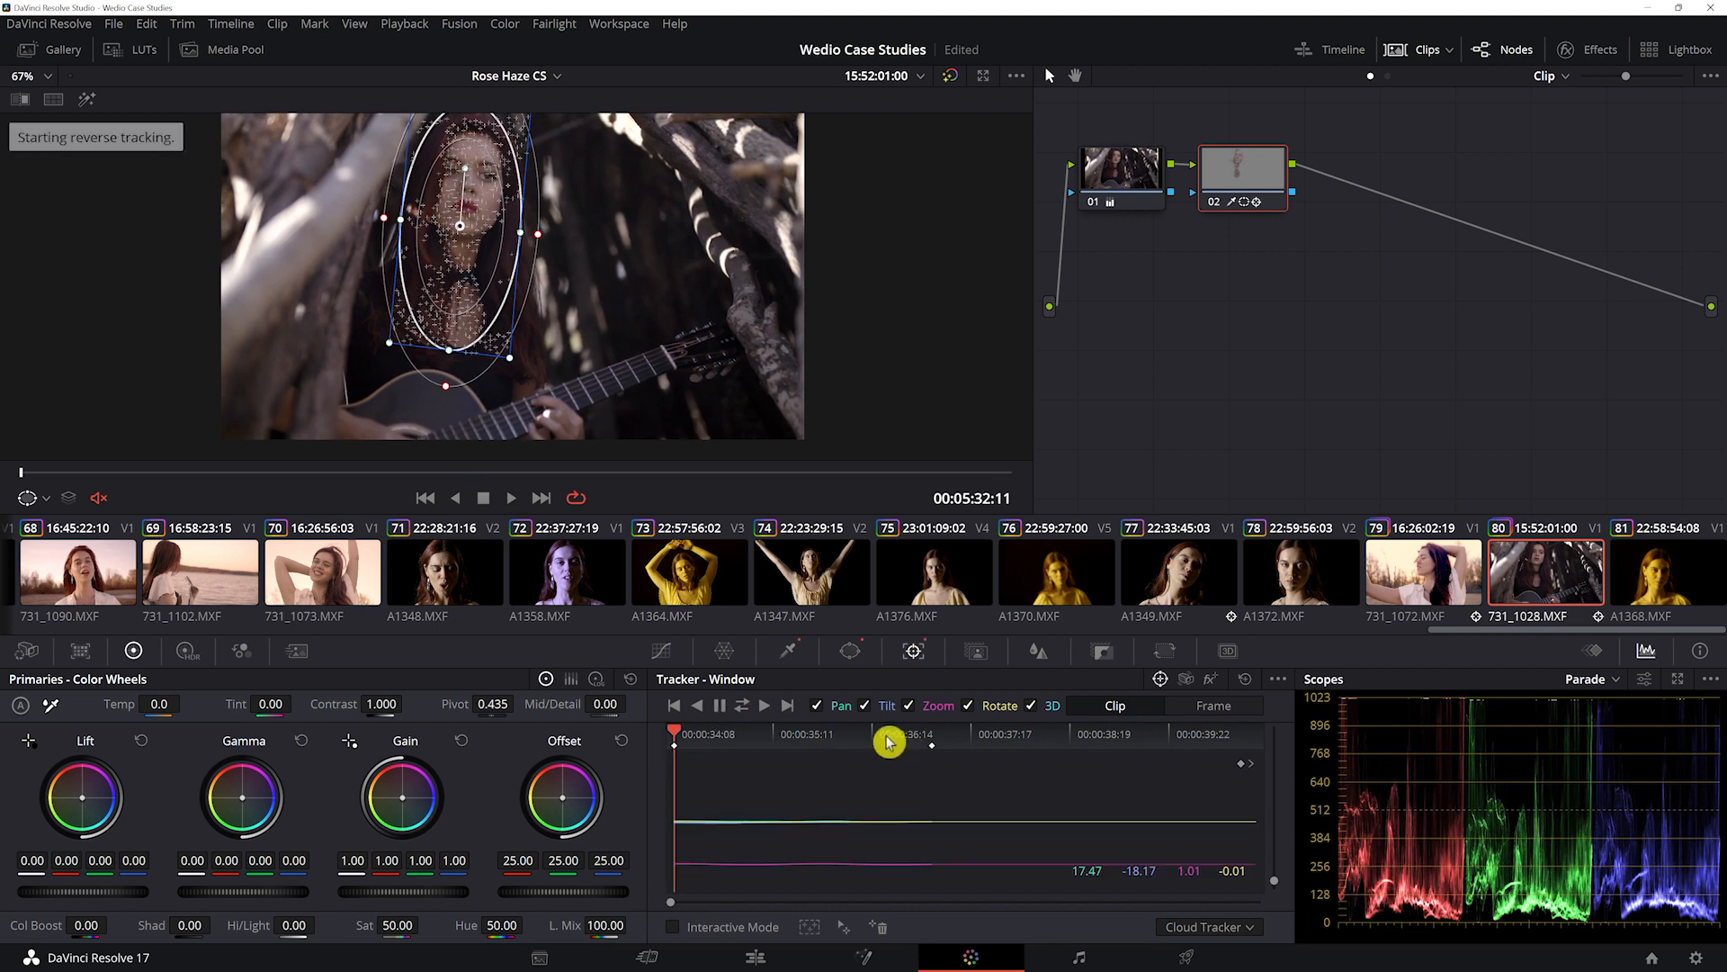
{"action": "left_click", "coordinate": [942, 745]}
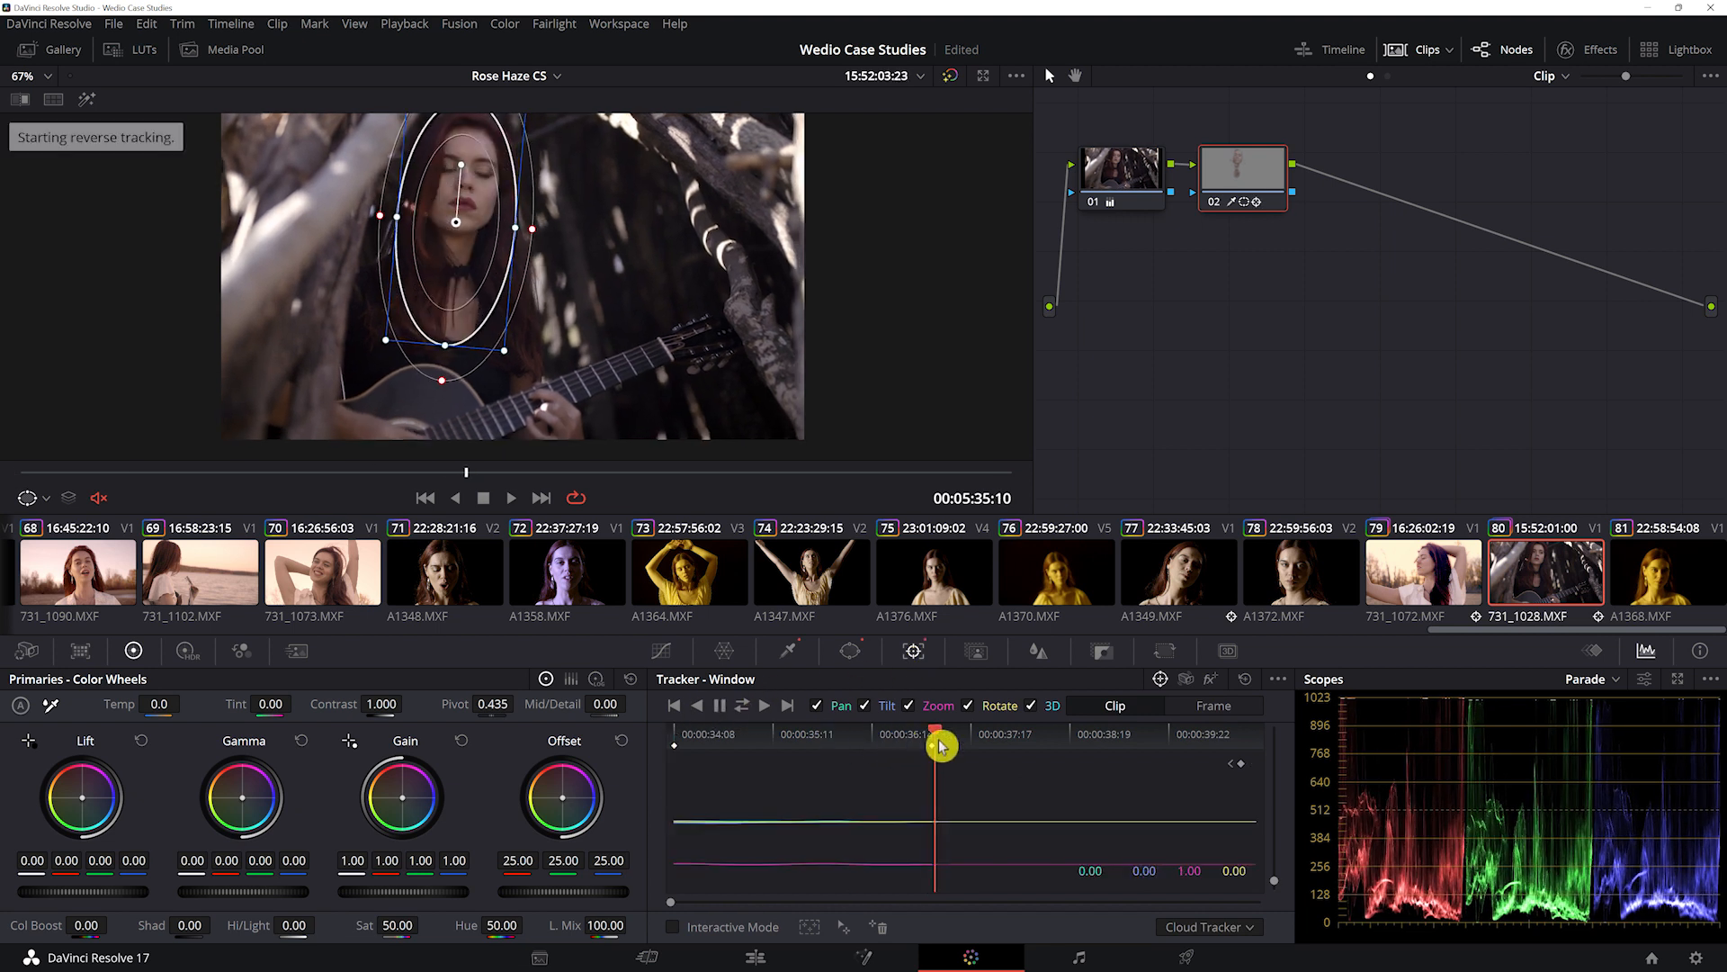
{"action": "left_click", "coordinate": [772, 711]}
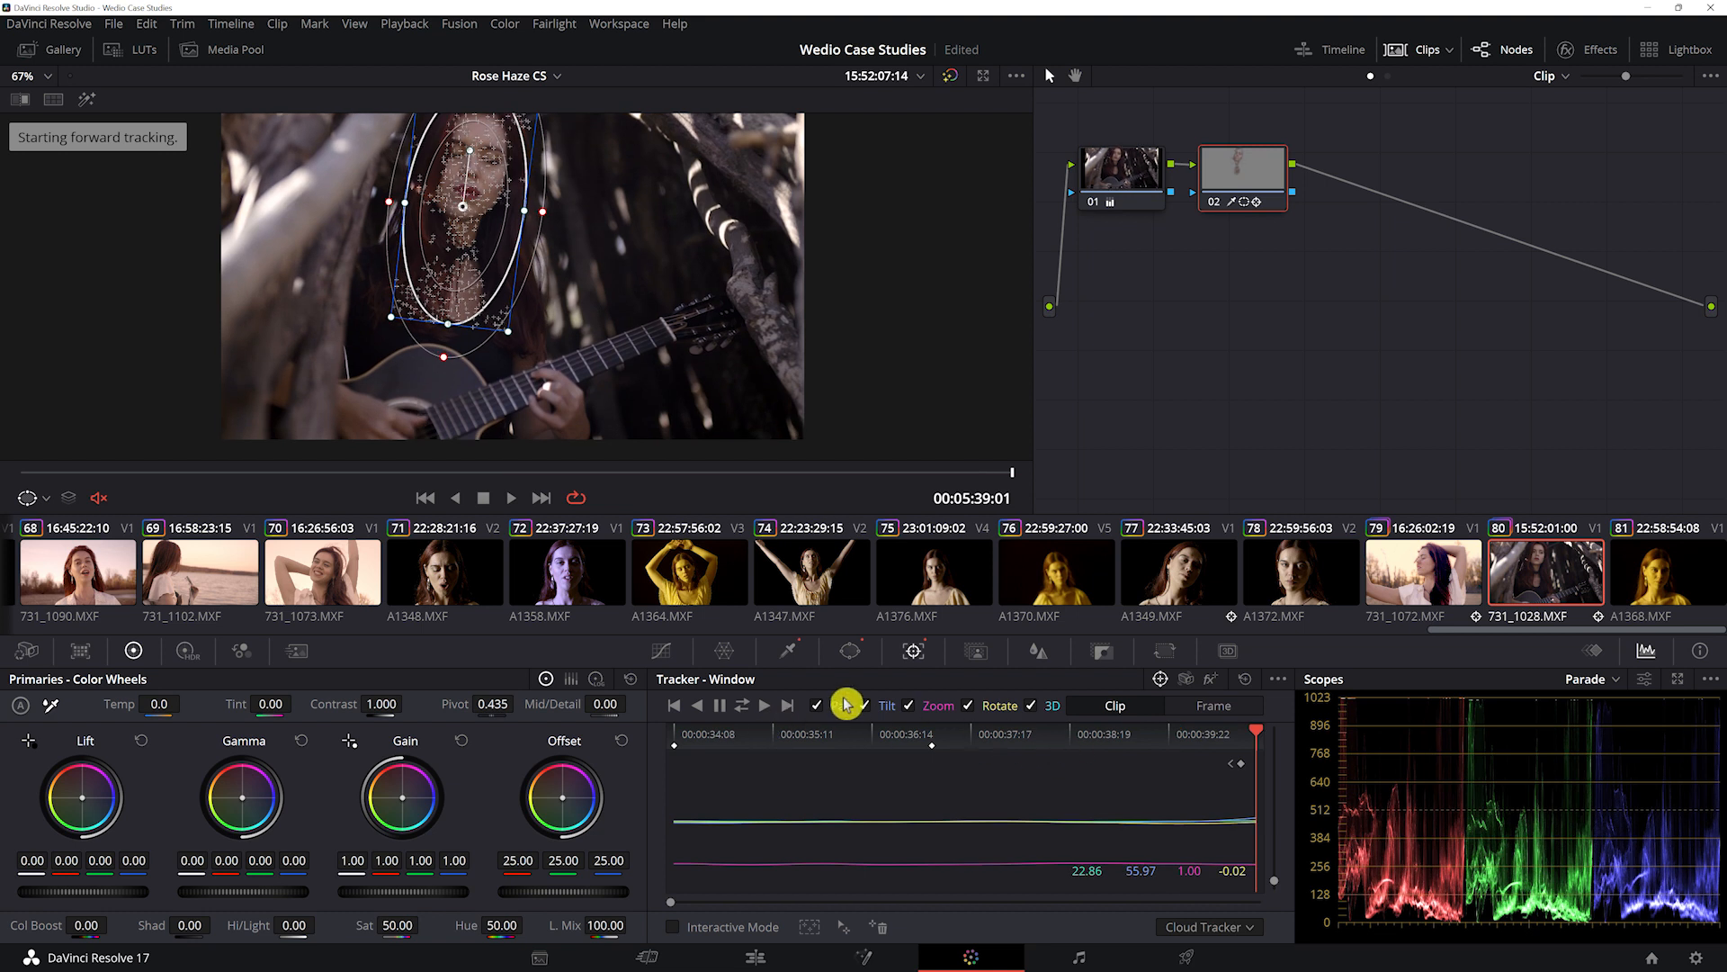
- Brighten the qualified skin on node 02 with Gain at 1.30 and Lift at -0.01
{"action": "left_click", "coordinate": [789, 651]}
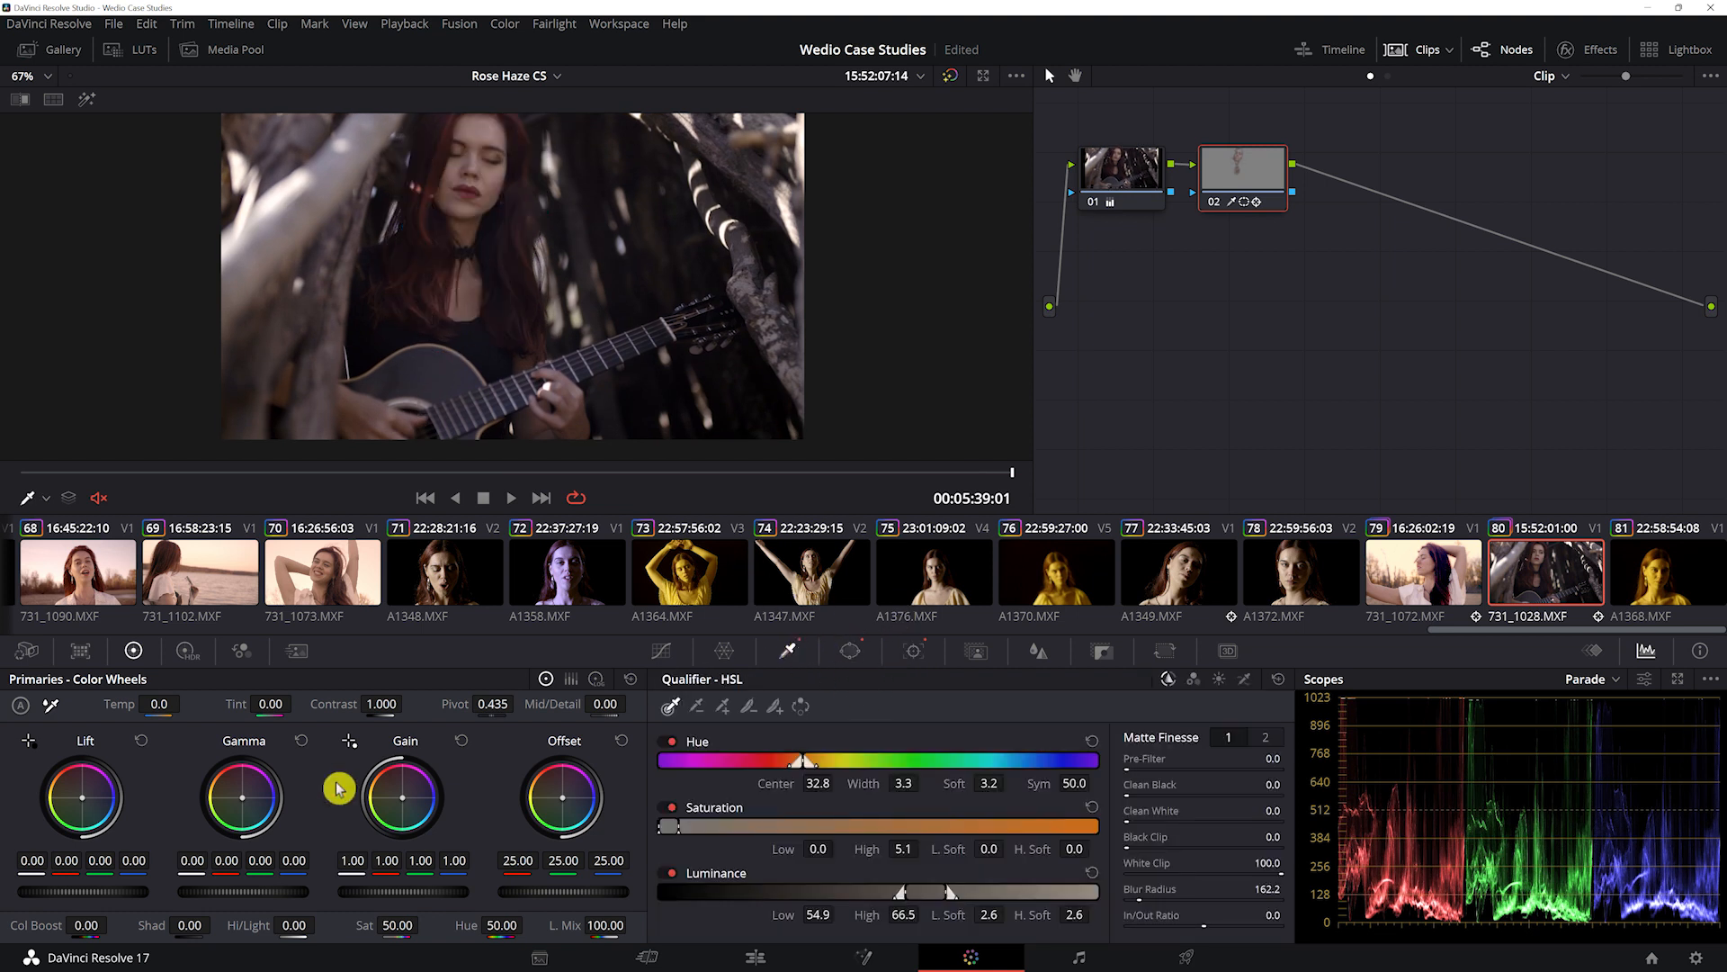
{"action": "left_click_drag", "start_coordinate": [374, 891], "coordinate": [423, 891]}
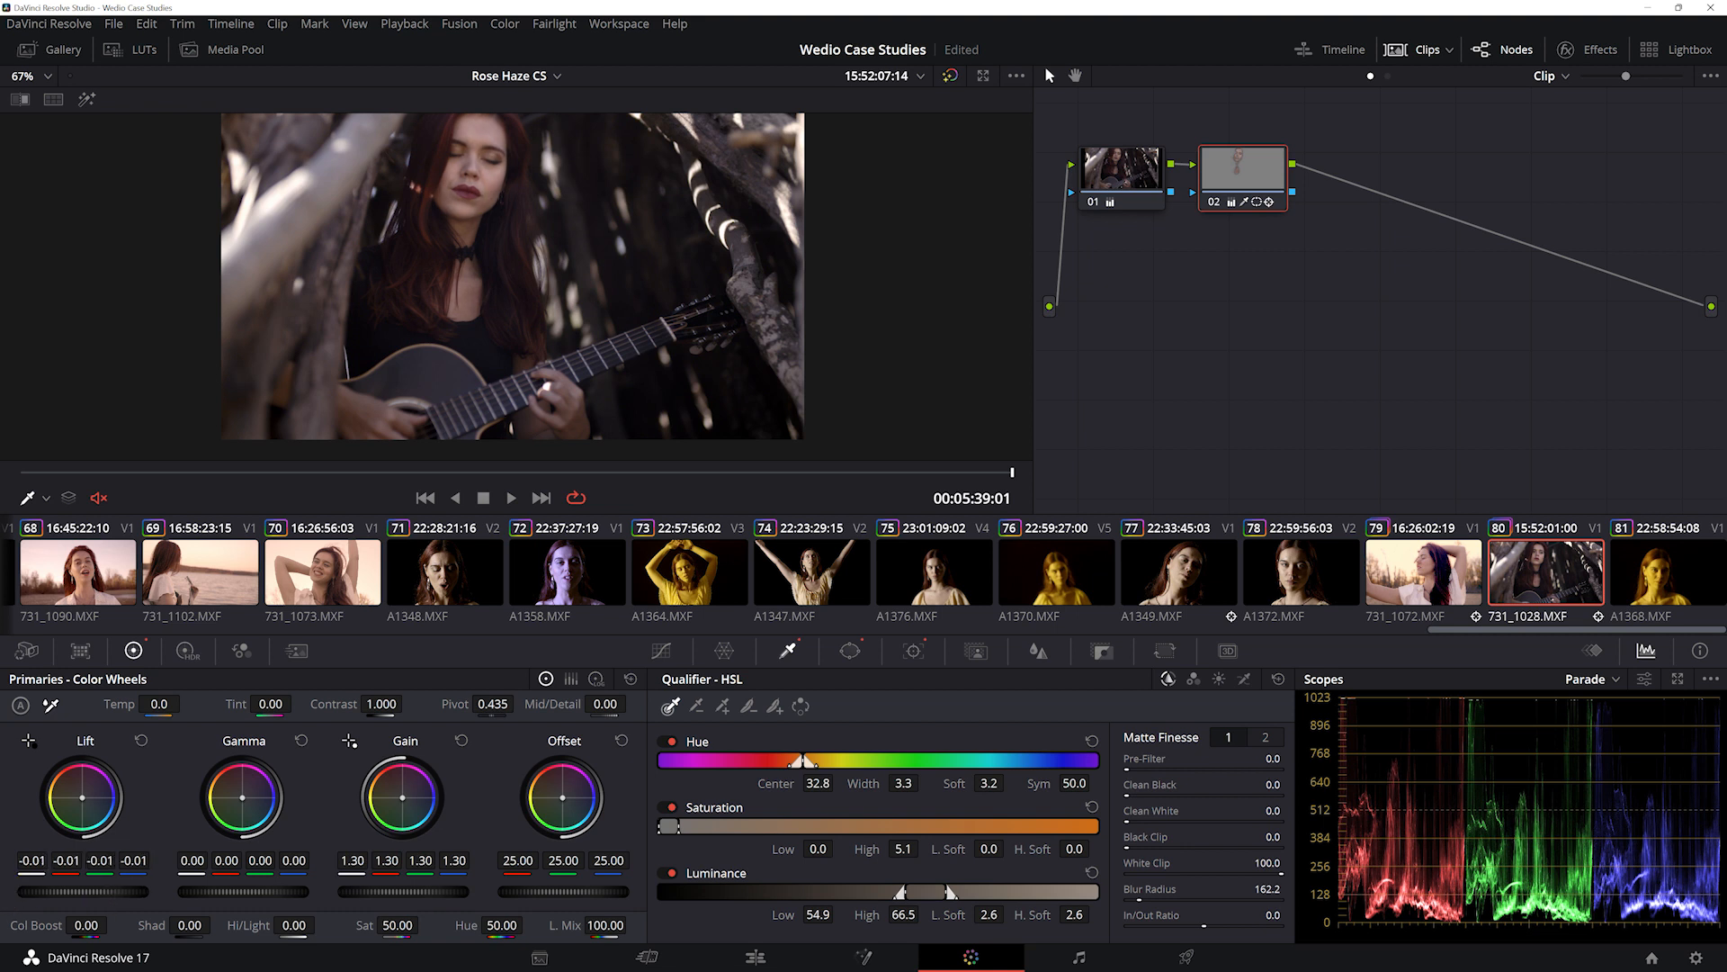
- Set node 02's Lift to -0.04 and Gain to 1.40, and tint the shadows green with the Lift wheel on a new serial node 03
{"action": "left_click_drag", "start_coordinate": [81, 891], "coordinate": [77, 892]}
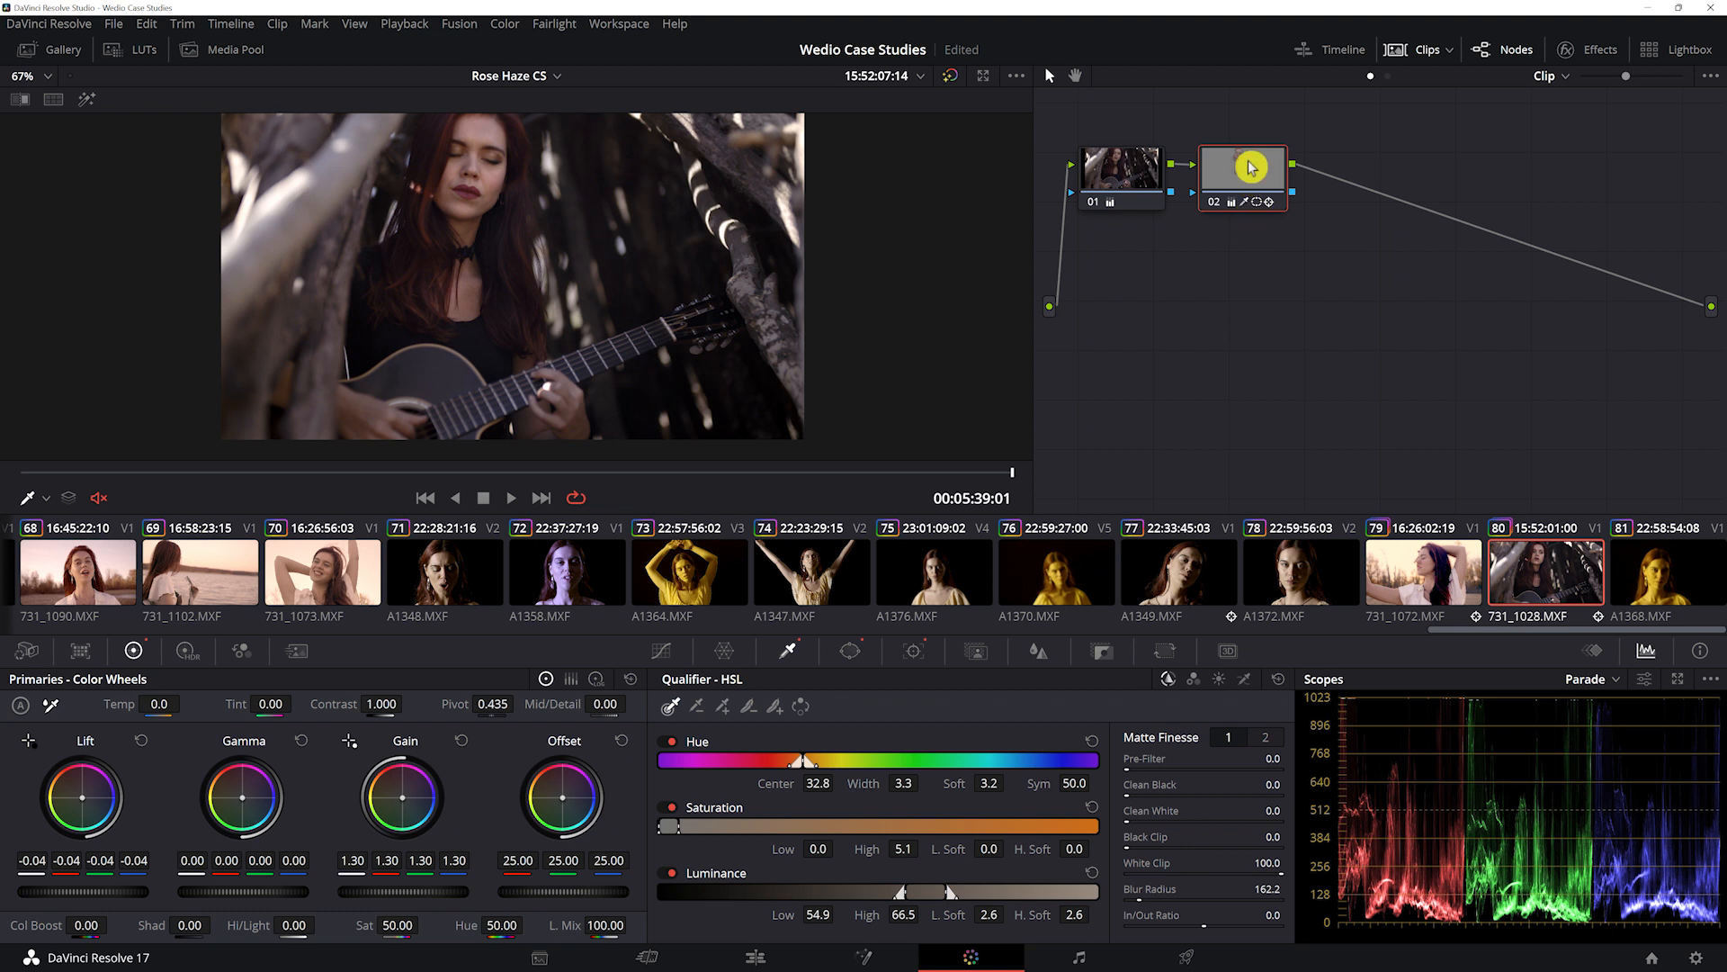
{"action": "key", "text": "alt+s"}
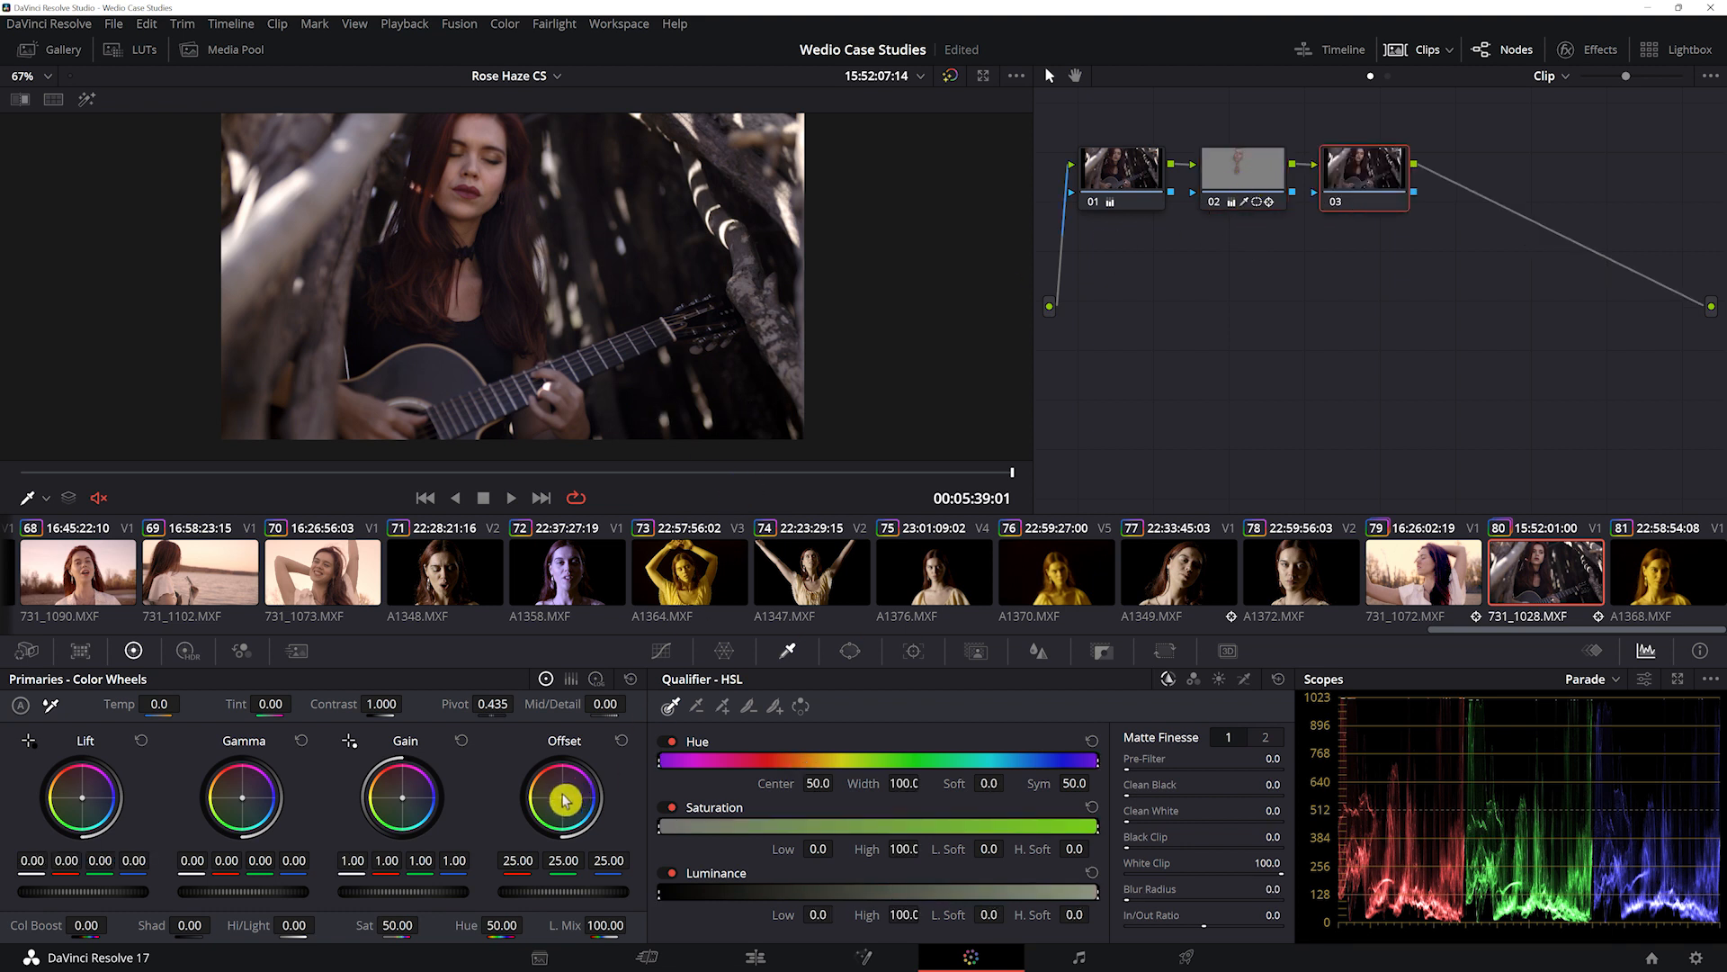
{"action": "left_click_drag", "start_coordinate": [85, 808], "coordinate": [83, 801]}
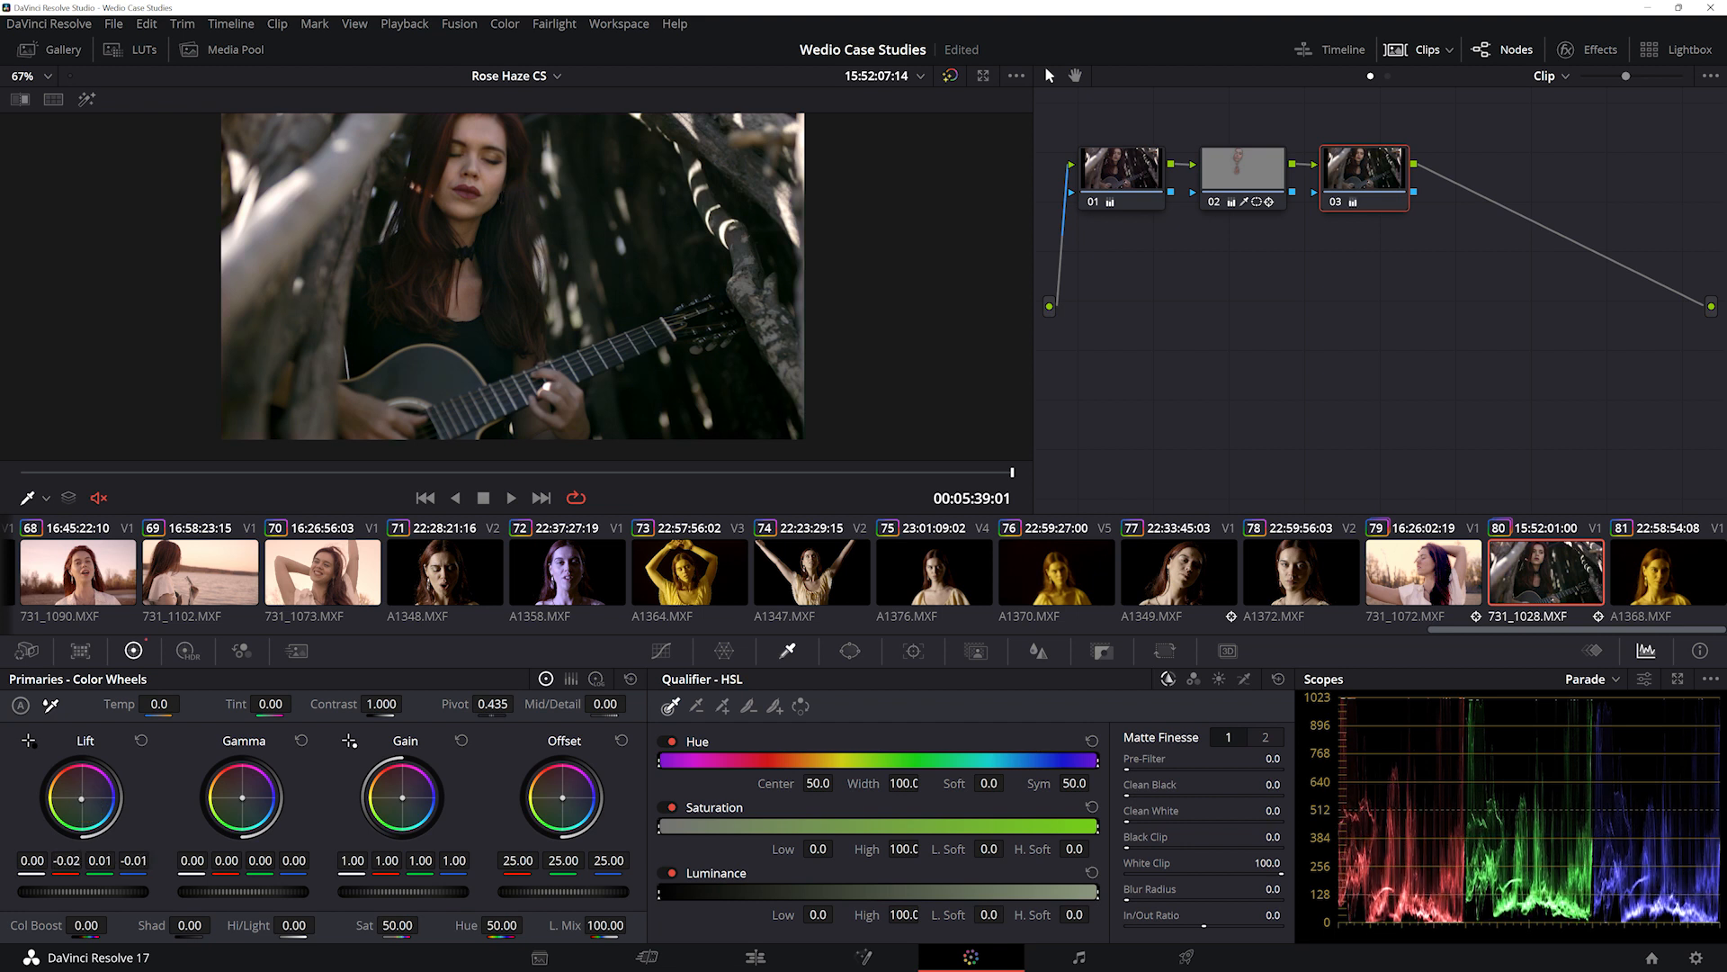
{"action": "left_click", "coordinate": [1243, 170]}
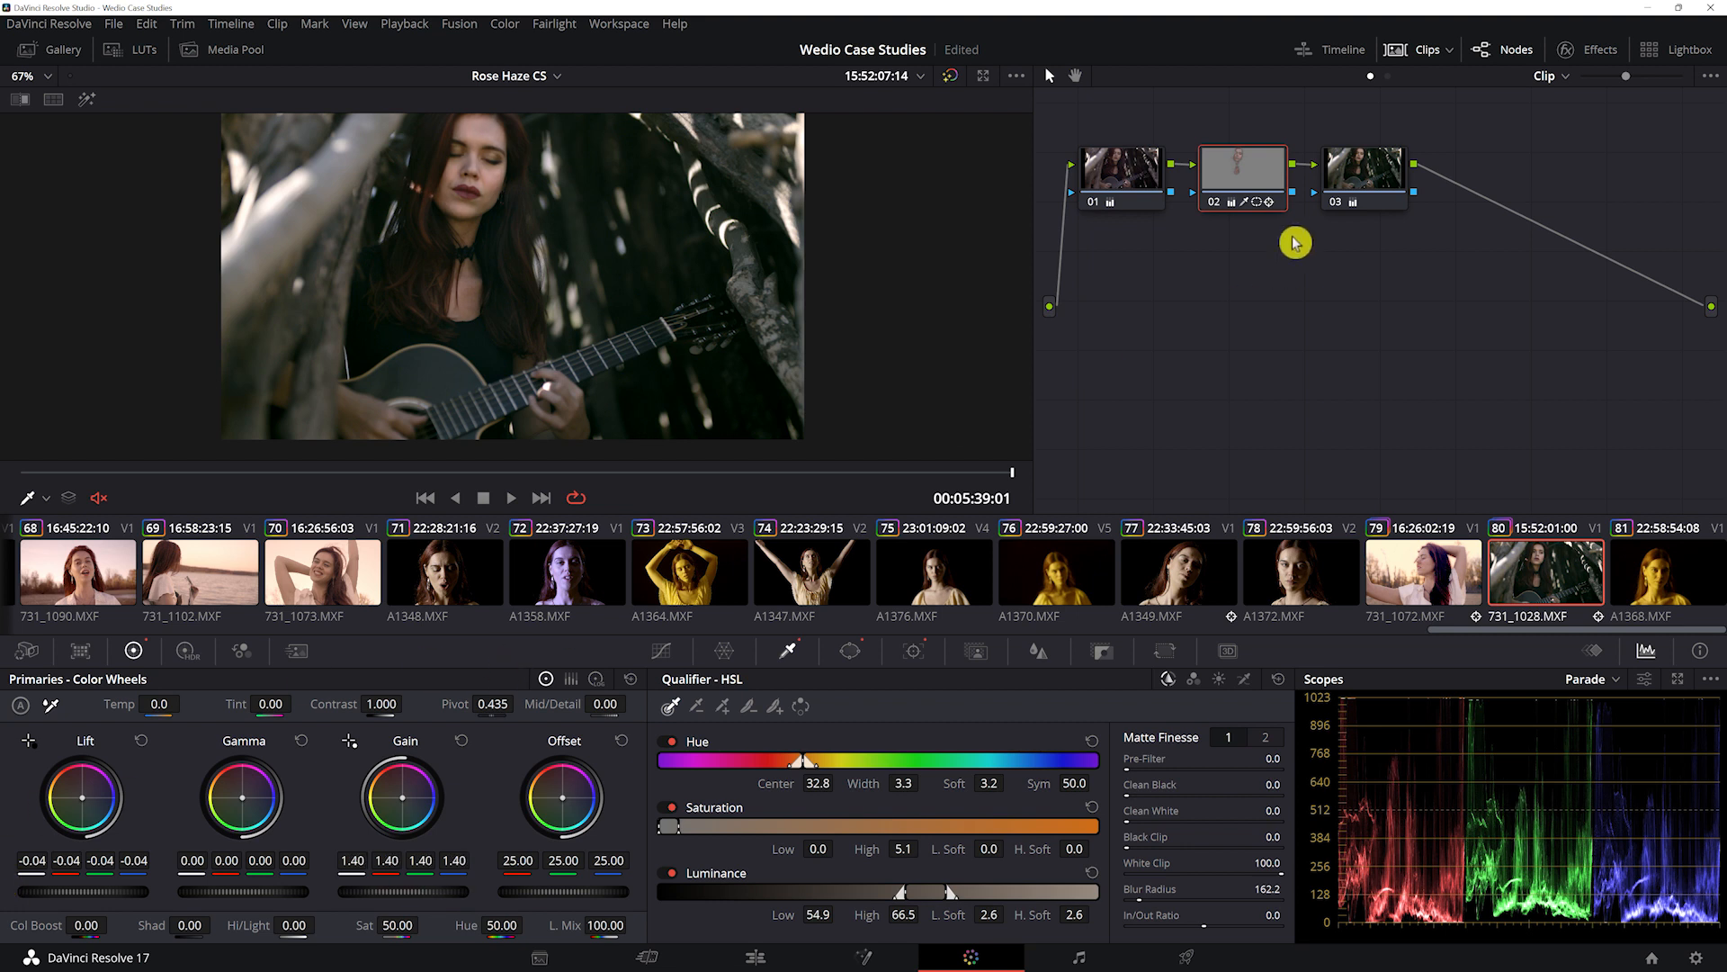
{"action": "left_click", "coordinate": [1349, 171]}
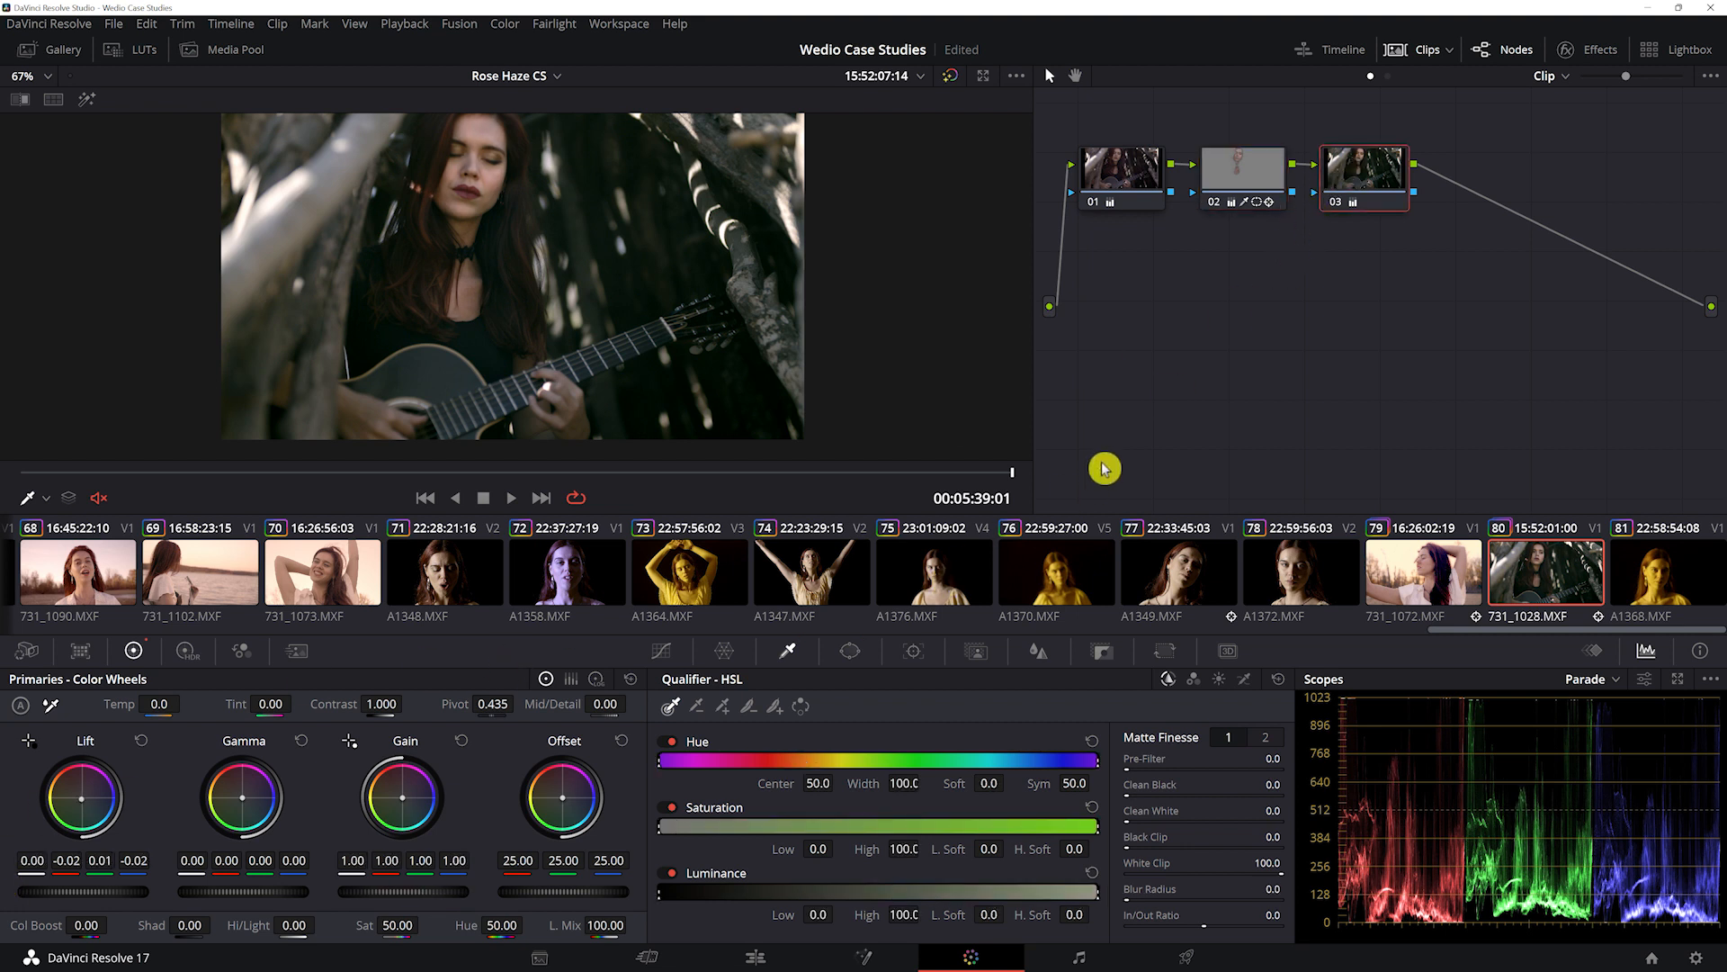
- Add serial node 04 and qualify its darker areas by luminance only, with High 48.1 and H. Soft 15.9
{"action": "key", "text": "alt+s"}
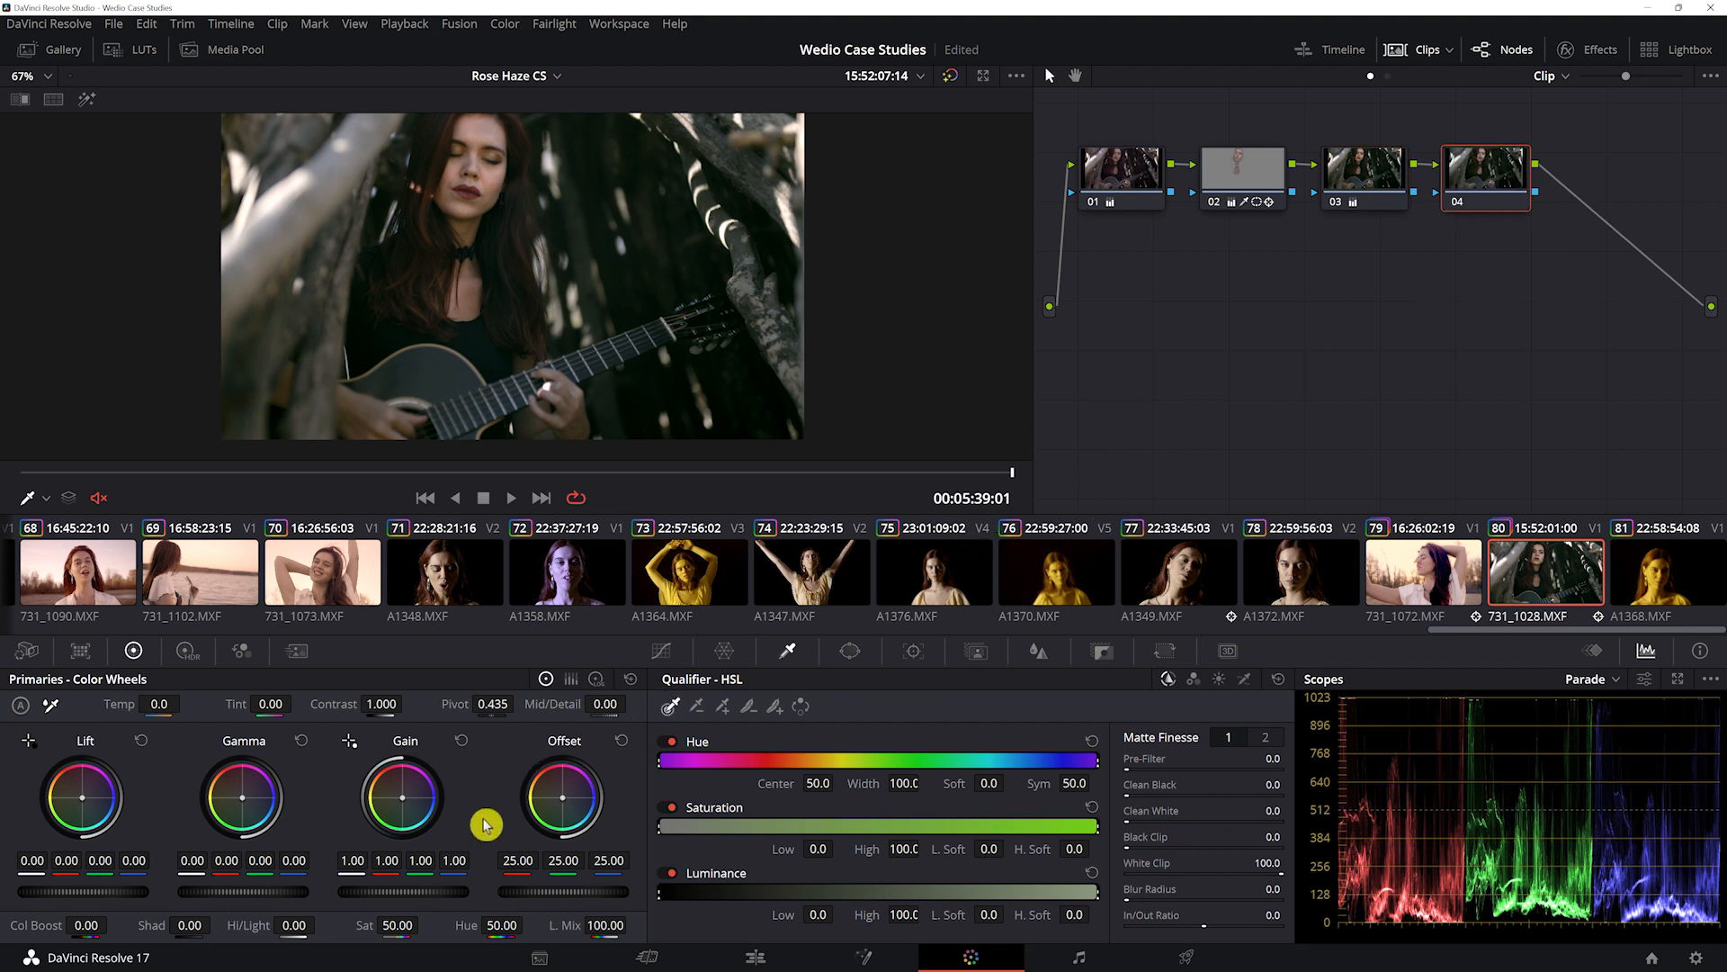
{"action": "left_click", "coordinate": [798, 650]}
{"action": "left_click", "coordinate": [759, 400]}
{"action": "left_click", "coordinate": [672, 741]}
{"action": "left_click", "coordinate": [672, 809]}
{"action": "left_click_drag", "start_coordinate": [889, 891], "coordinate": [835, 893]}
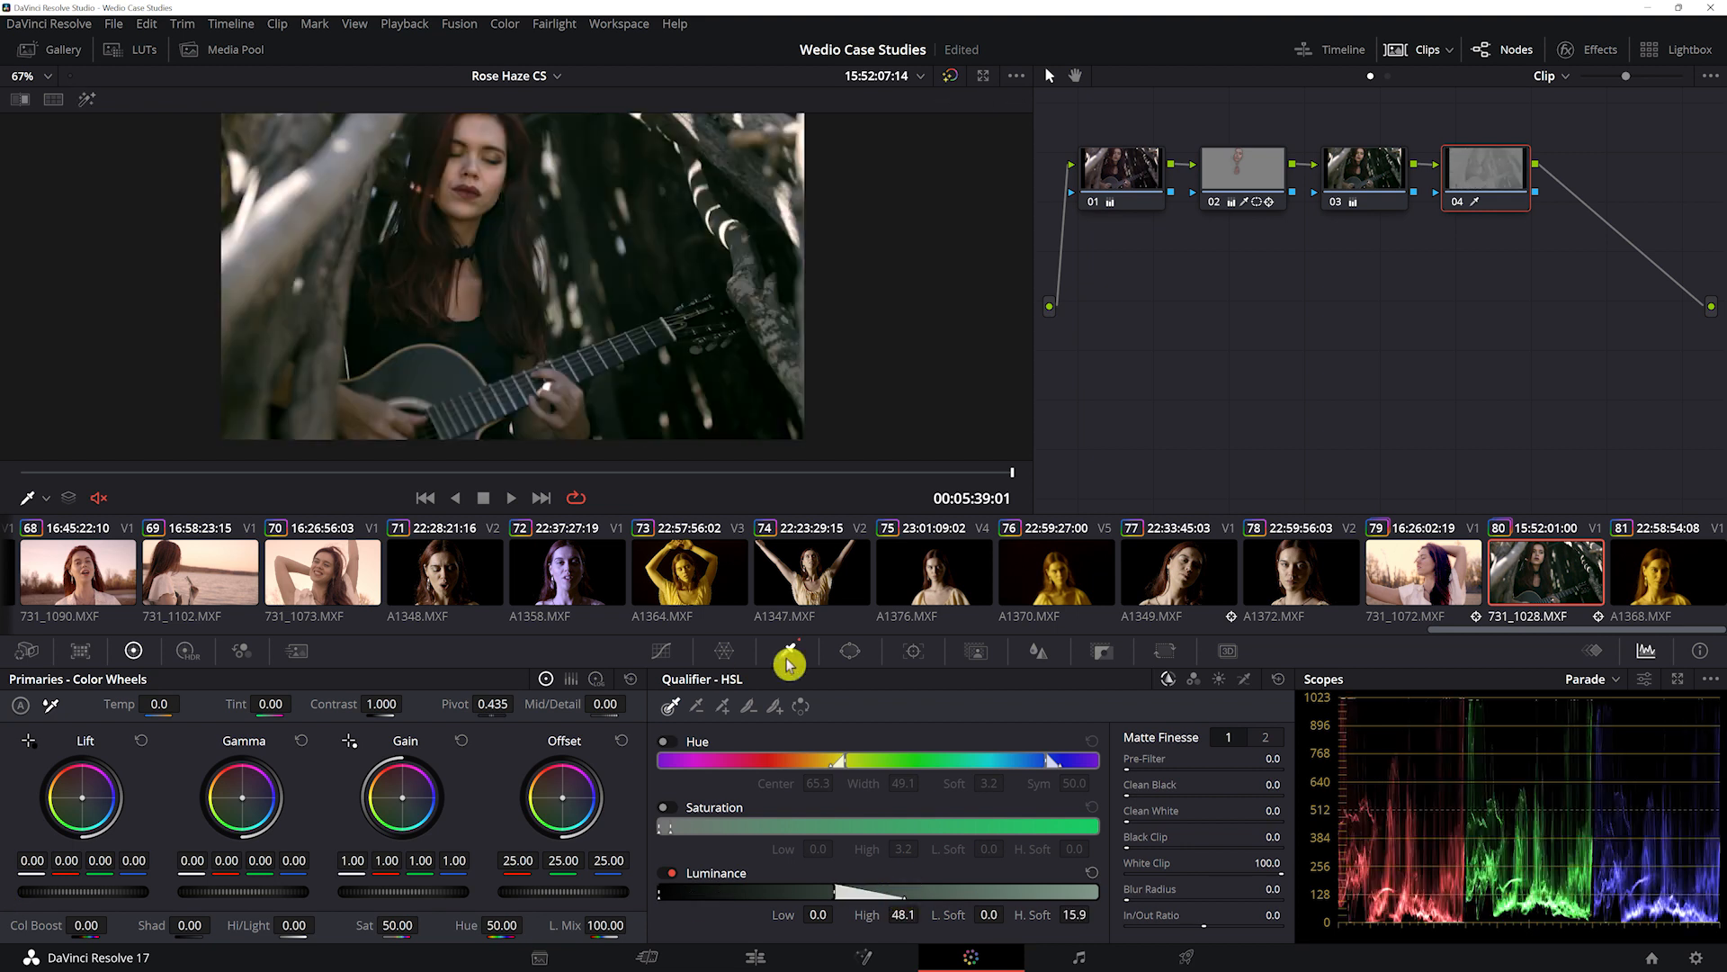
- Blur node 04's qualified areas with a Radius of 1.95 and widen the luminance key to High 49.5
{"action": "left_click", "coordinate": [1042, 650]}
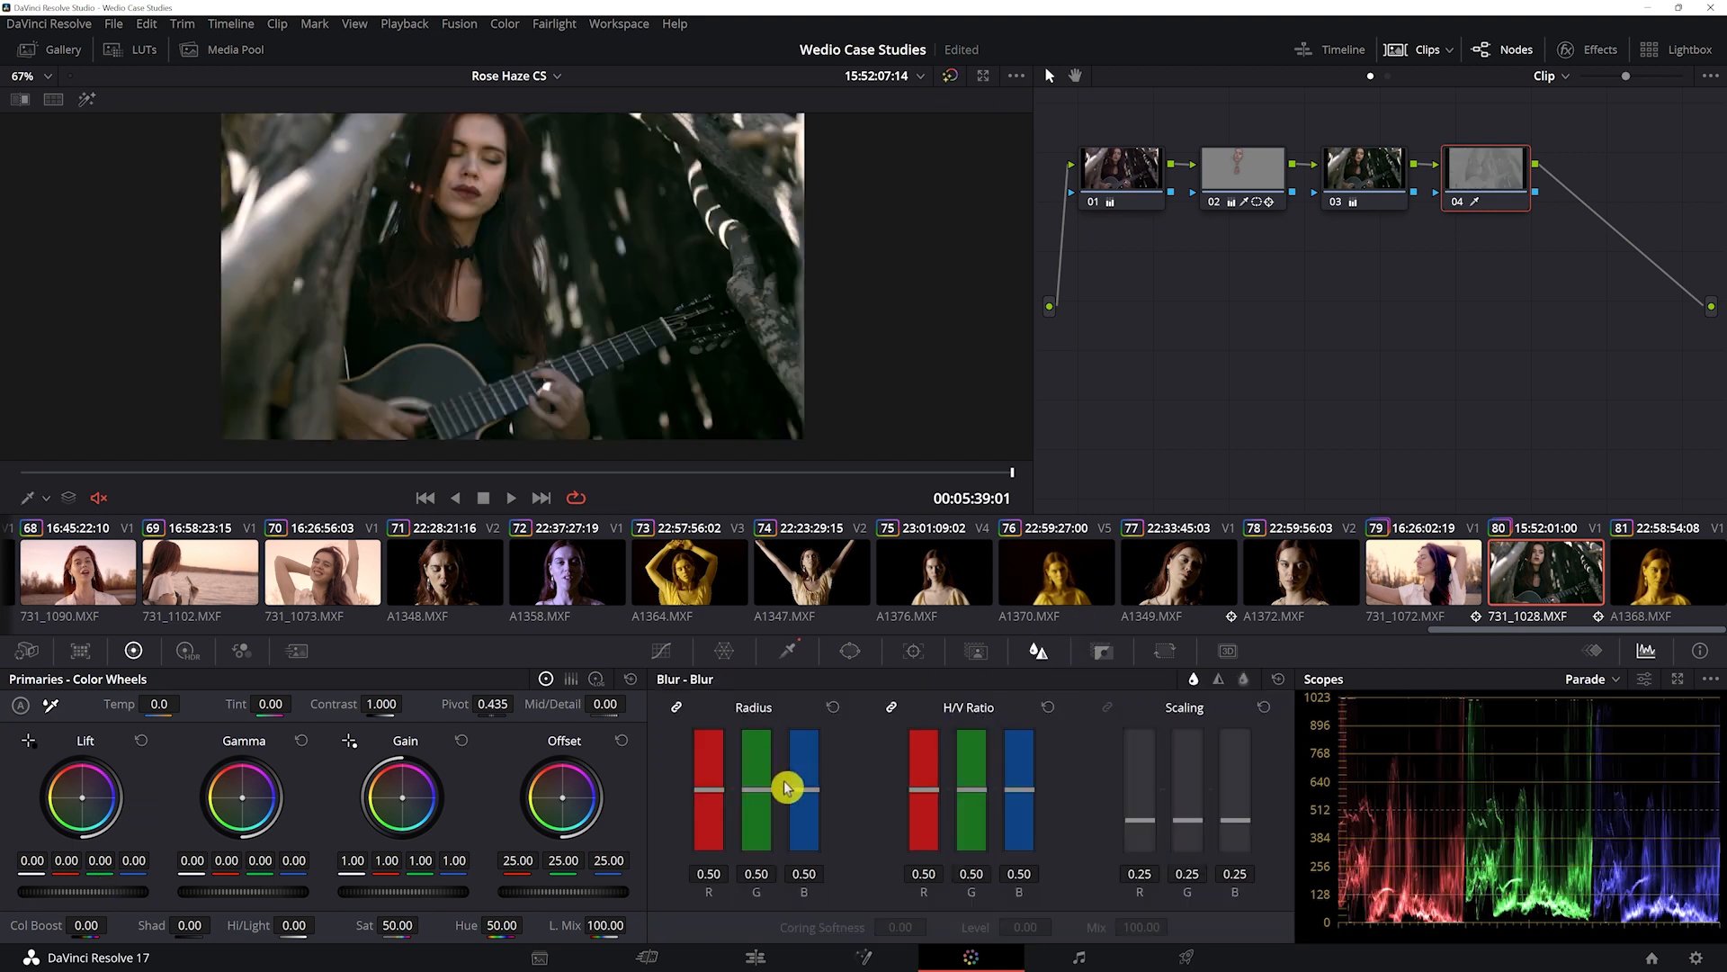
{"action": "left_click_drag", "start_coordinate": [756, 800], "coordinate": [743, 589]}
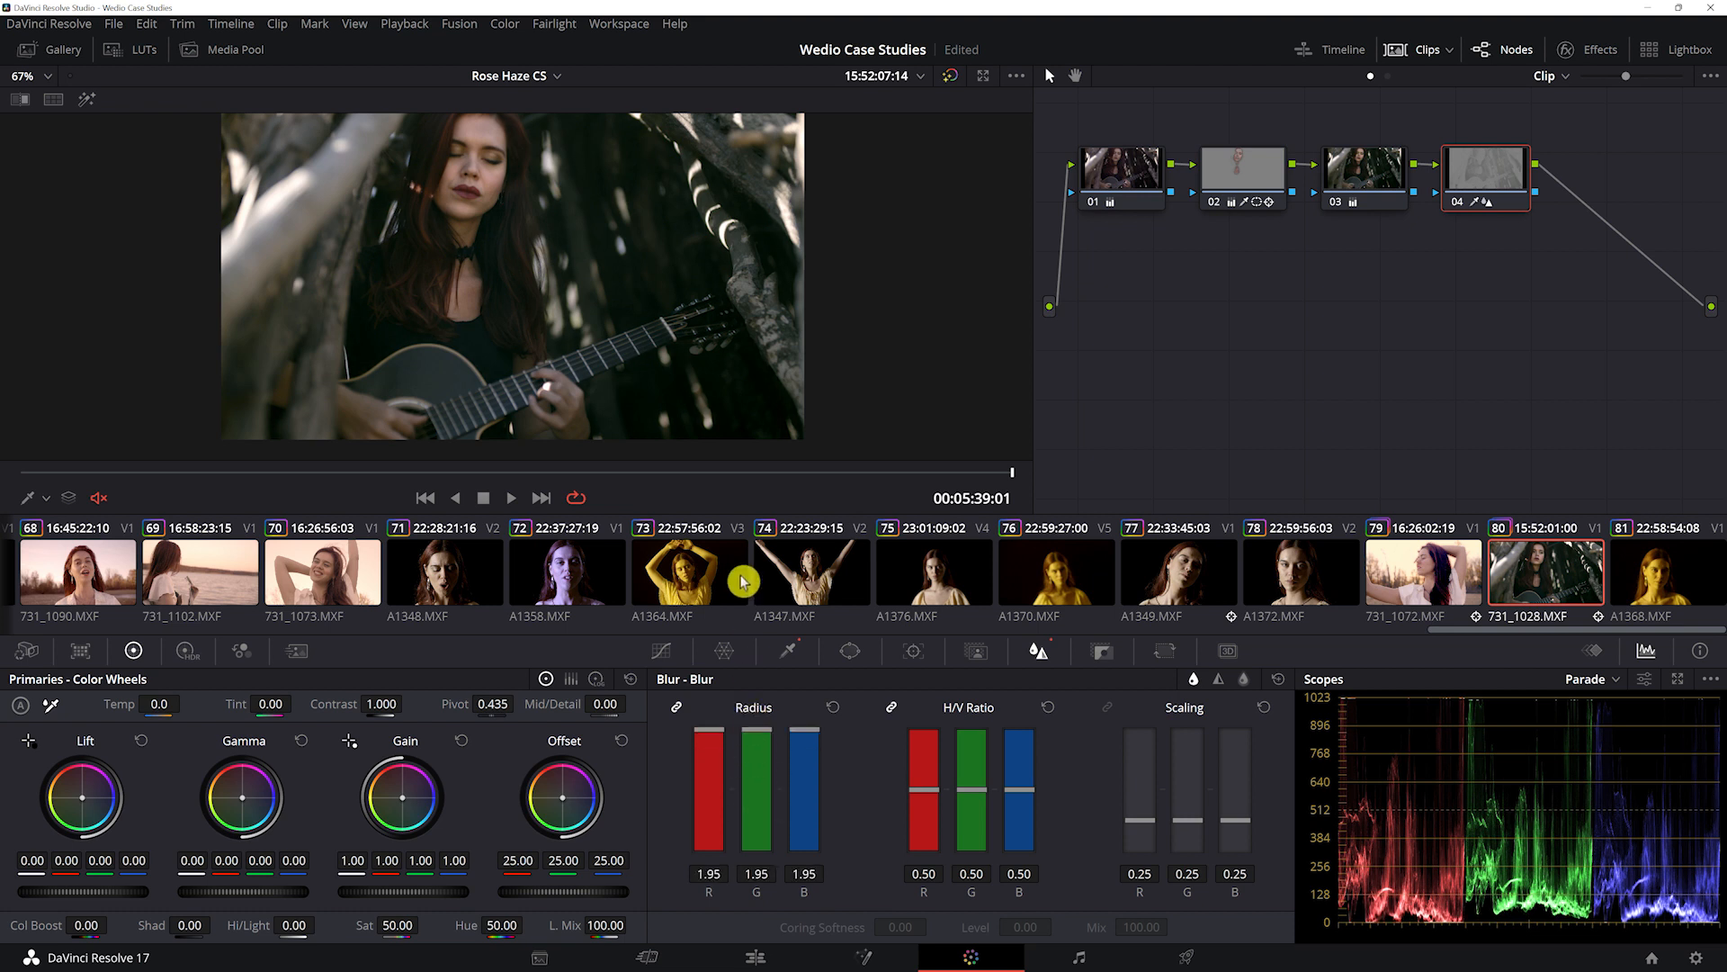
{"action": "left_click", "coordinate": [788, 650]}
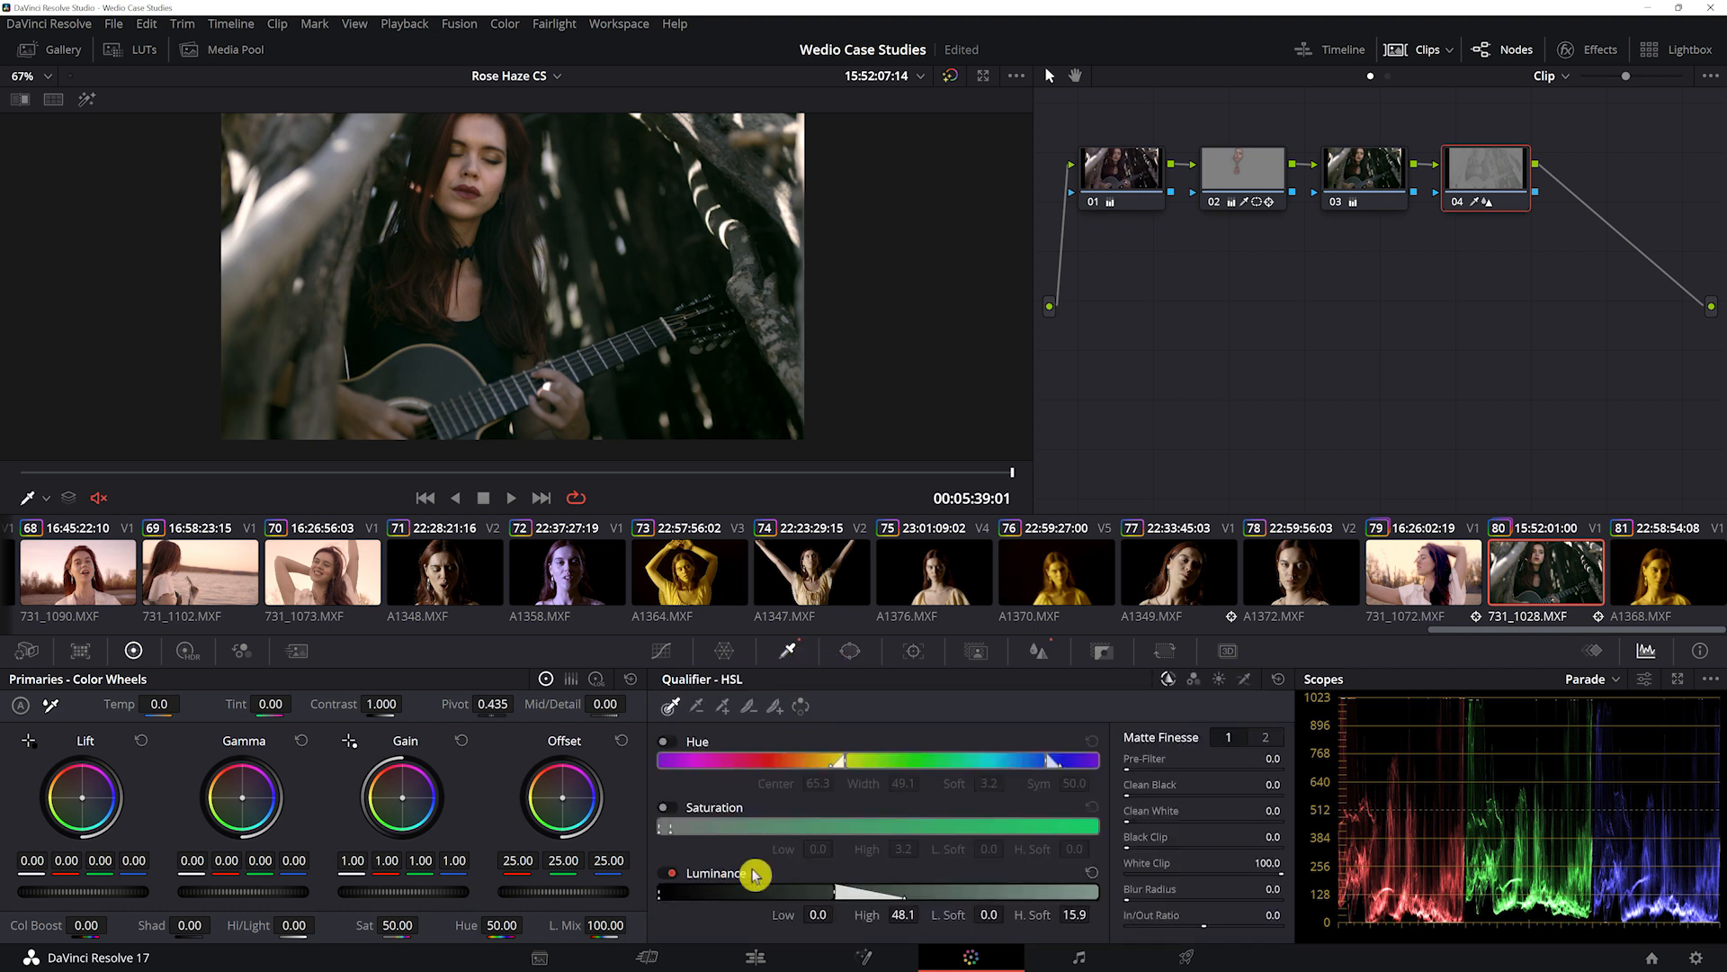
{"action": "left_click_drag", "start_coordinate": [836, 891], "coordinate": [841, 889]}
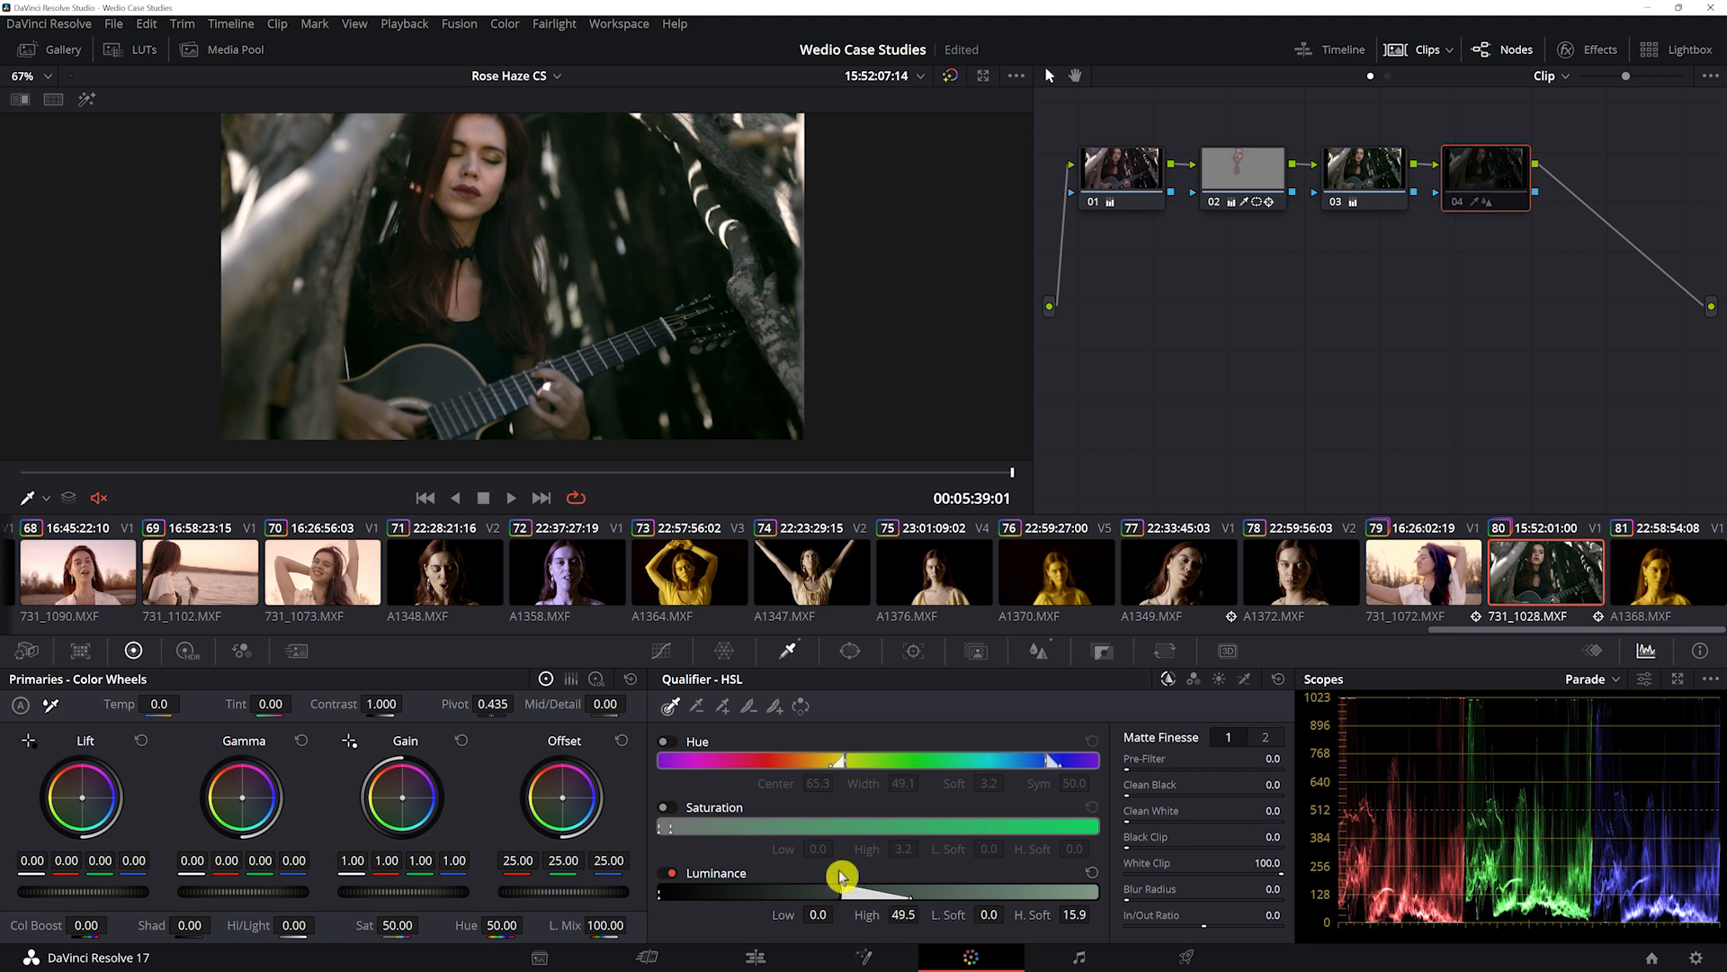
- Darken node 03 with Gamma at -0.01 and shift its Lift further from blue, with the blue channel at -0.03
{"action": "left_click", "coordinate": [1362, 171]}
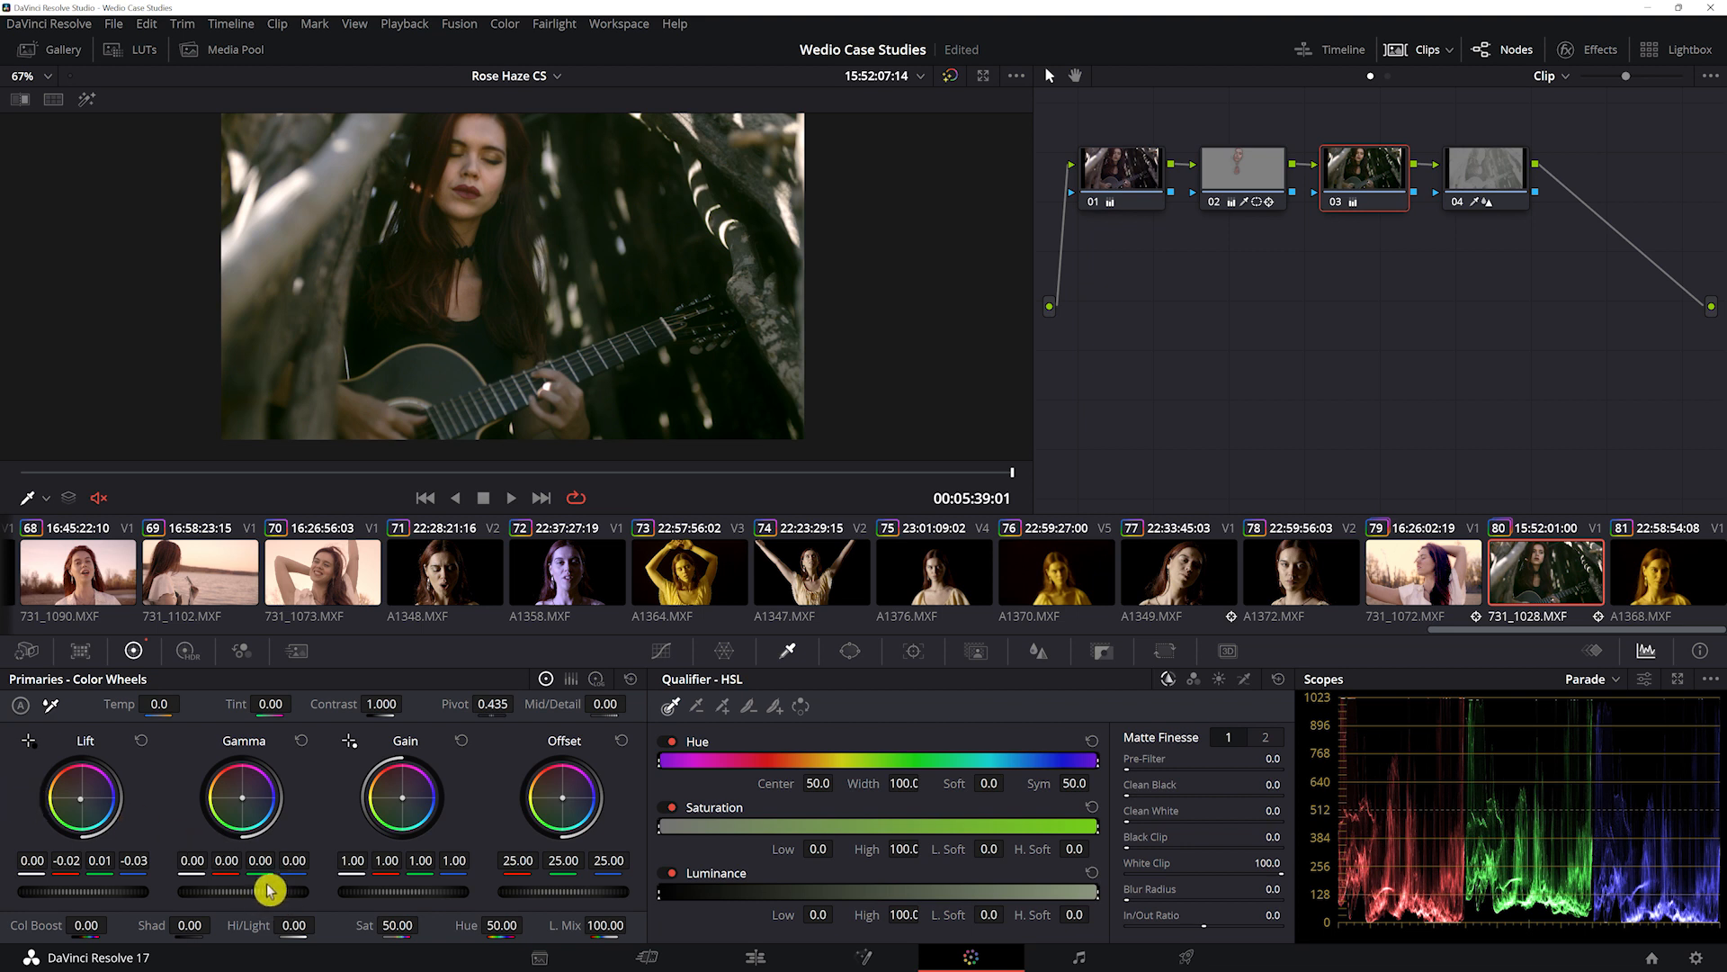
{"action": "left_click_drag", "start_coordinate": [243, 892], "coordinate": [237, 892]}
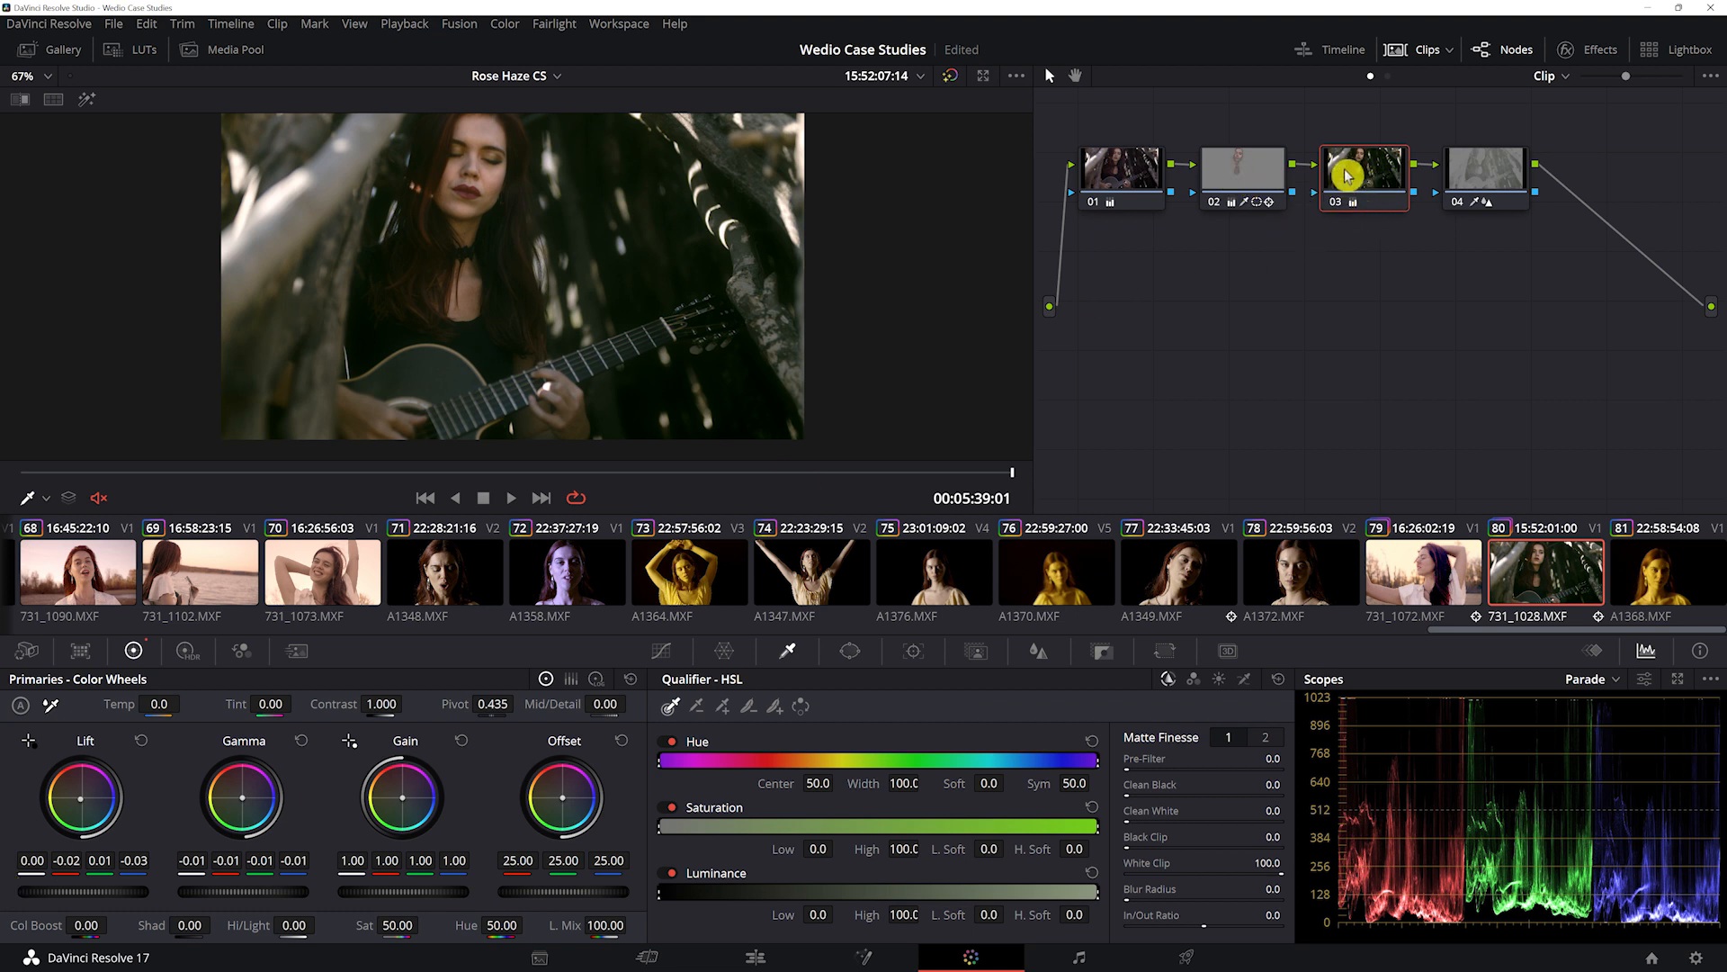
- Enlarge node 02's circle window around the woman's head and torso, soften it to about 11.47, and scrub the tracked clip to check it
{"action": "left_click", "coordinate": [1228, 177]}
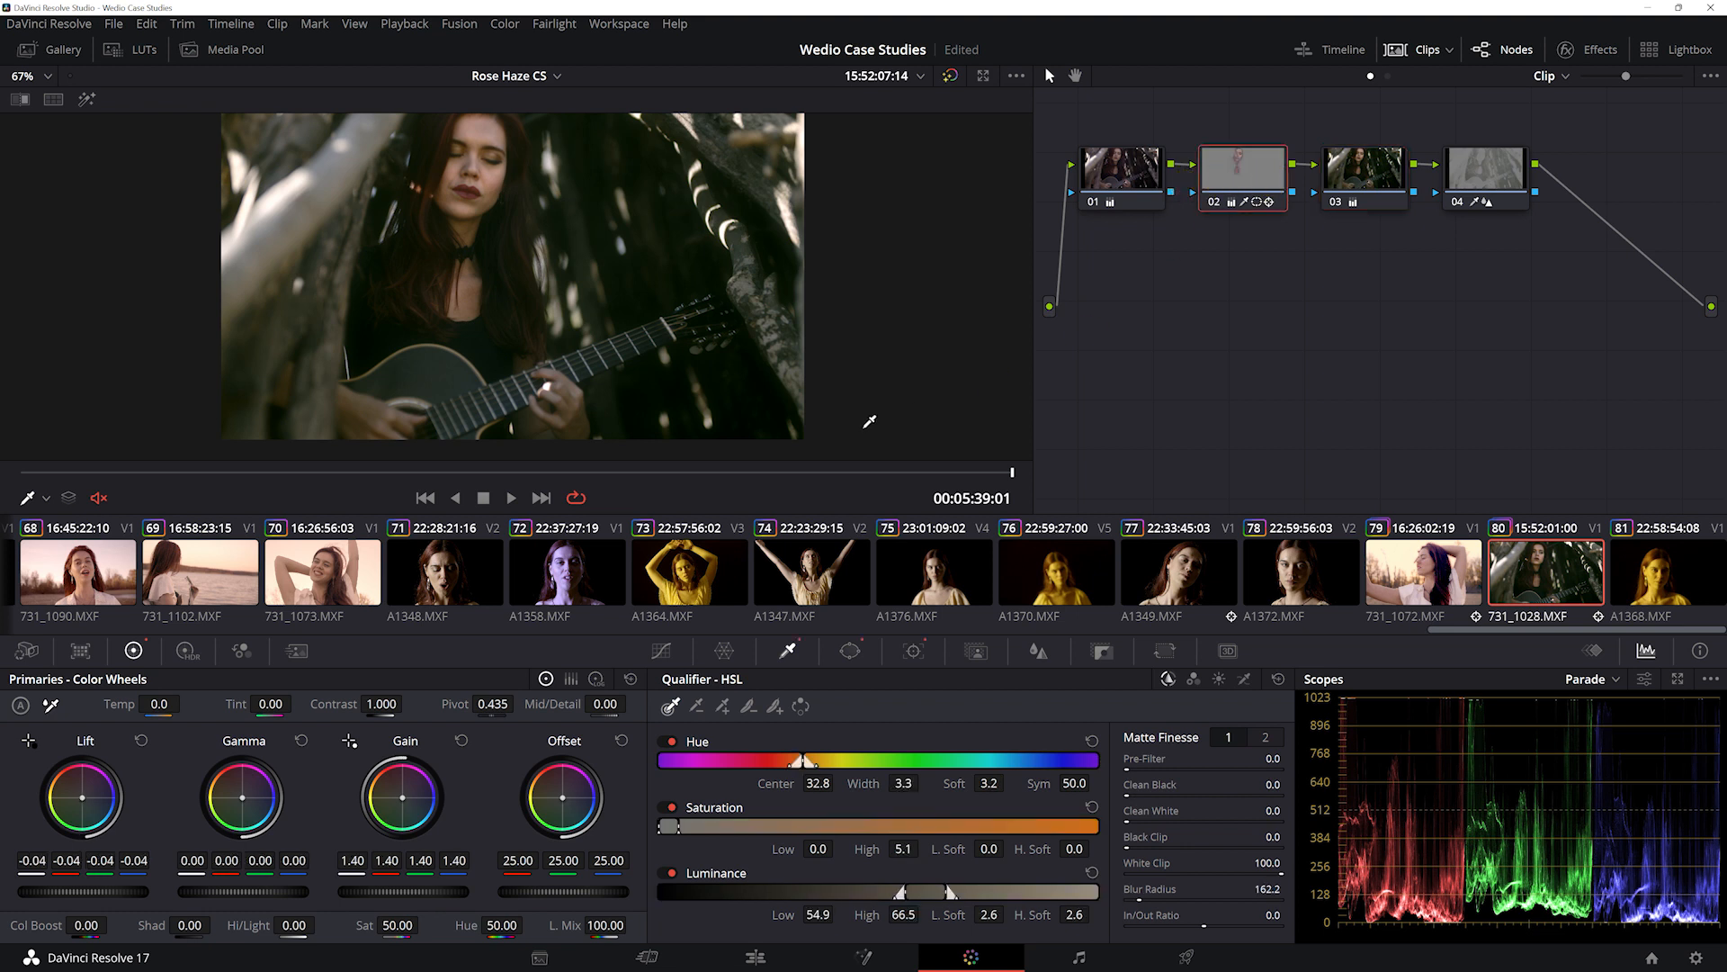
{"action": "left_click", "coordinate": [849, 651]}
{"action": "mouse_move", "coordinate": [543, 211]}
{"action": "left_mouse_down"}
{"action": "mouse_move", "coordinate": [567, 213]}
{"action": "mouse_move", "coordinate": [537, 211]}
{"action": "left_mouse_up"}
{"action": "left_click_drag", "start_coordinate": [447, 331], "coordinate": [433, 438]}
{"action": "left_click_drag", "start_coordinate": [529, 262], "coordinate": [543, 264]}
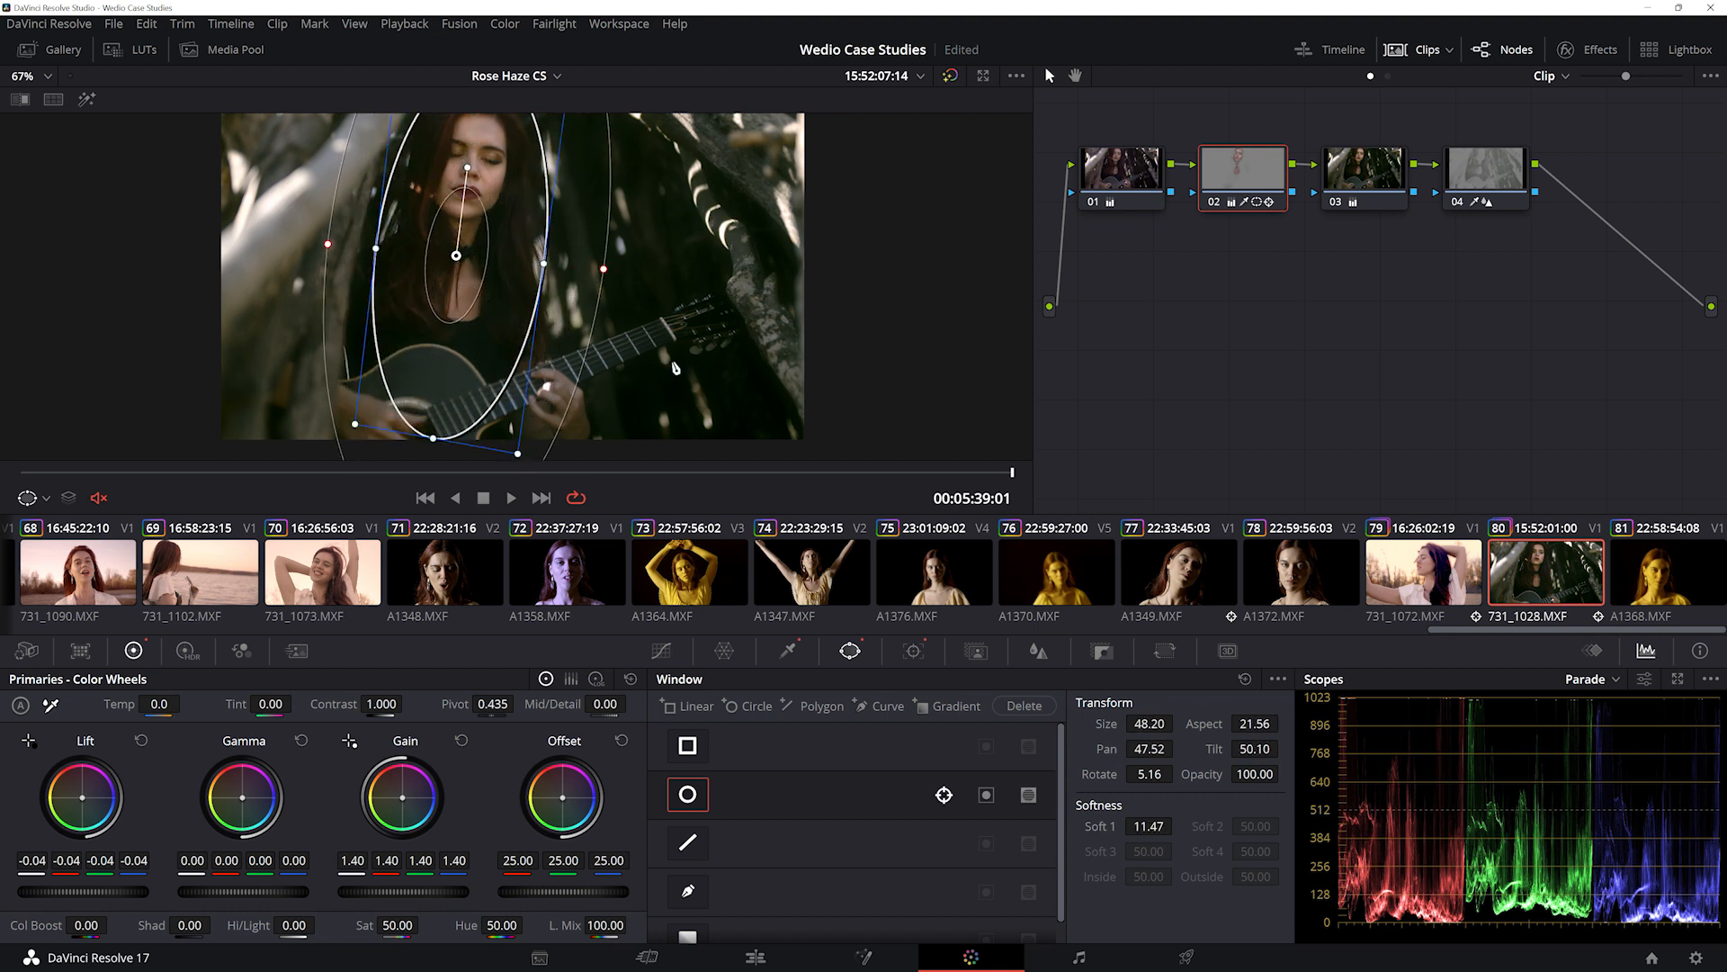
{"action": "left_click", "coordinate": [914, 653]}
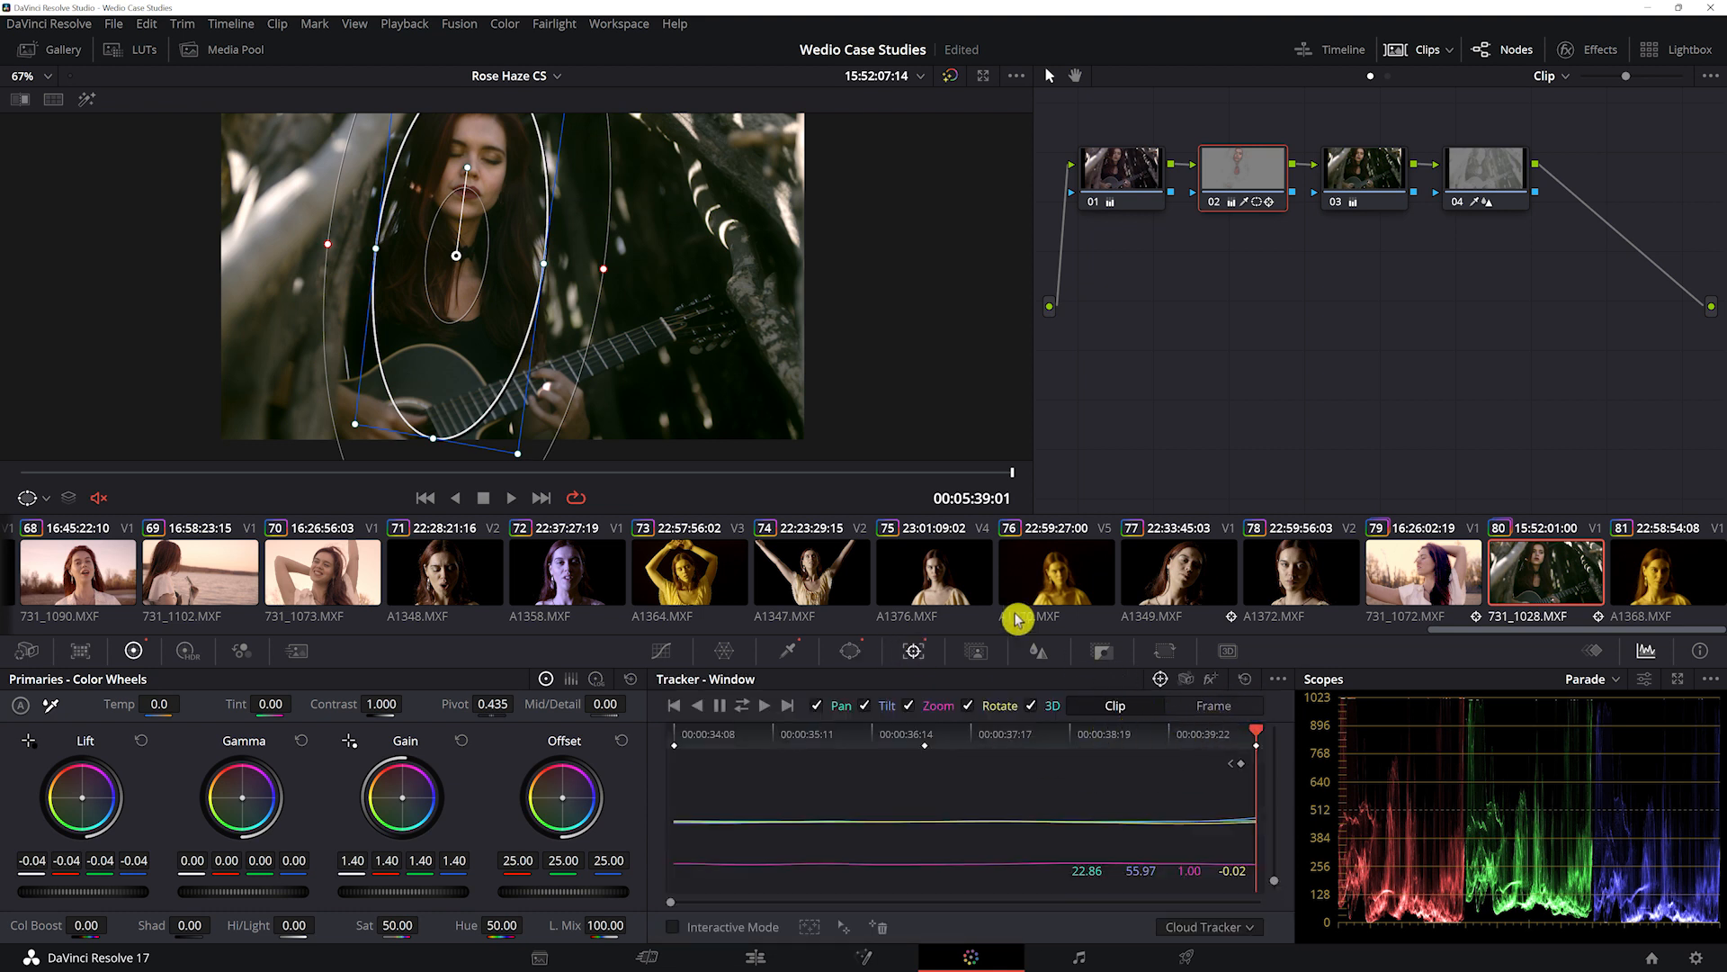
{"action": "mouse_move", "coordinate": [690, 740]}
{"action": "left_mouse_down"}
{"action": "mouse_move", "coordinate": [809, 730]}
{"action": "mouse_move", "coordinate": [1296, 779]}
{"action": "left_mouse_up"}
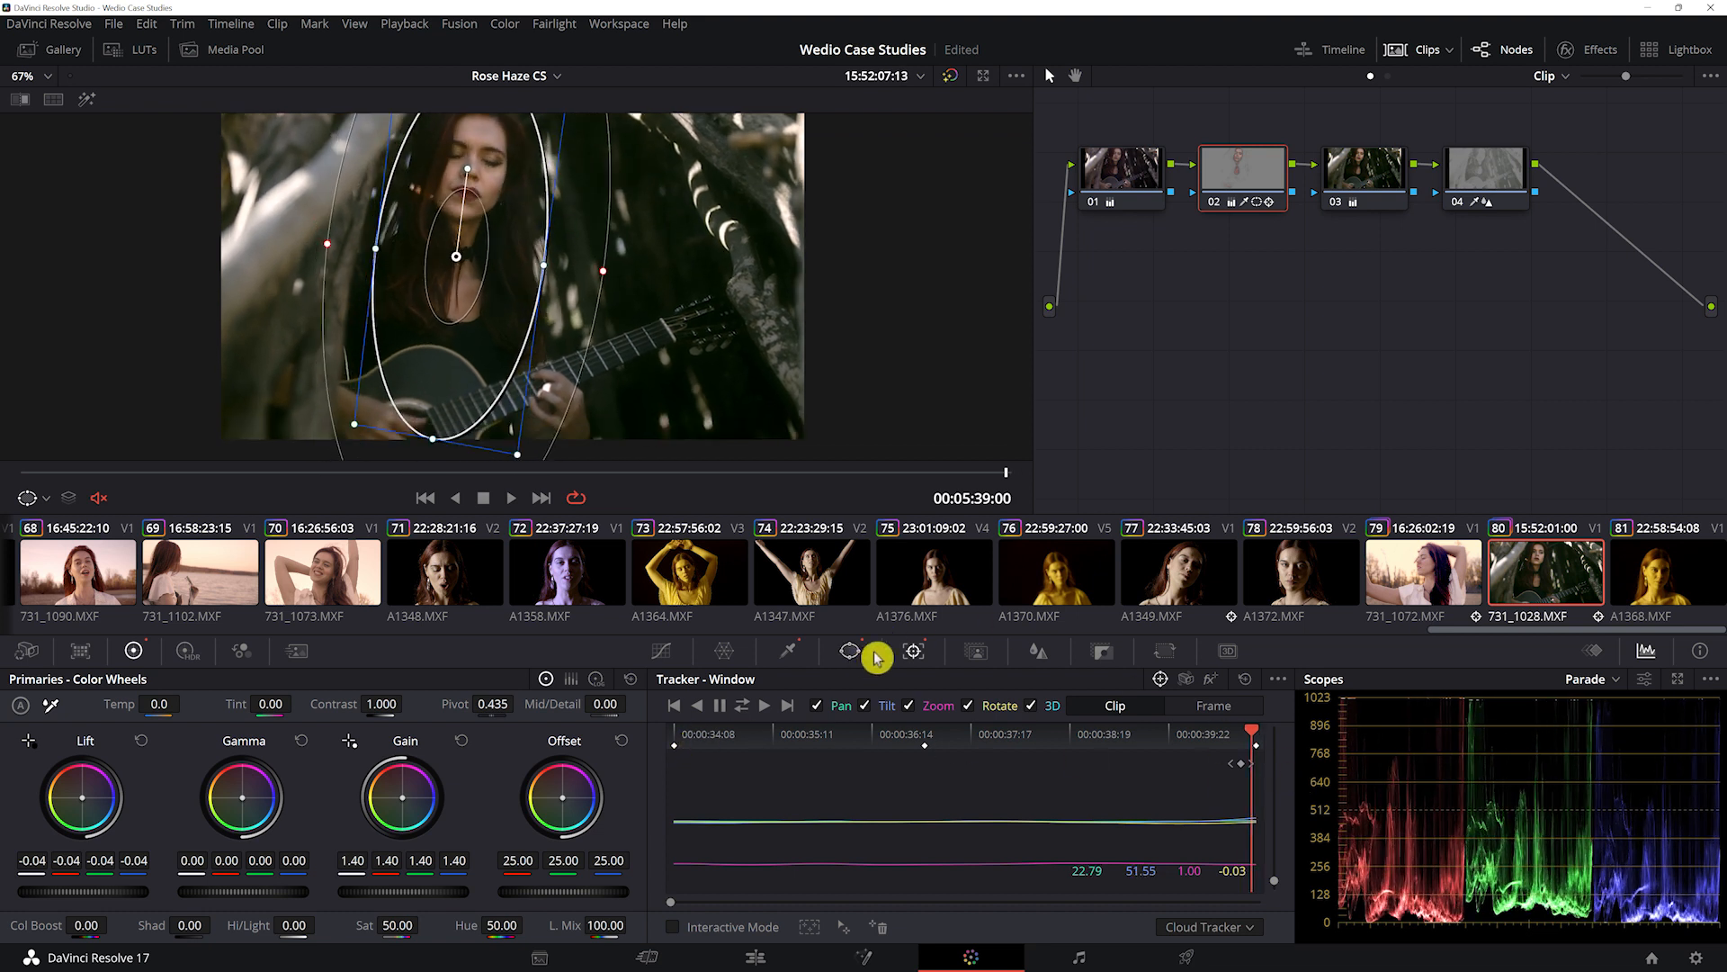
- Reset node 02's HSL qualifier so only the window limits it, and raise node 03's master Lift to 0.01
{"action": "left_click", "coordinate": [789, 653]}
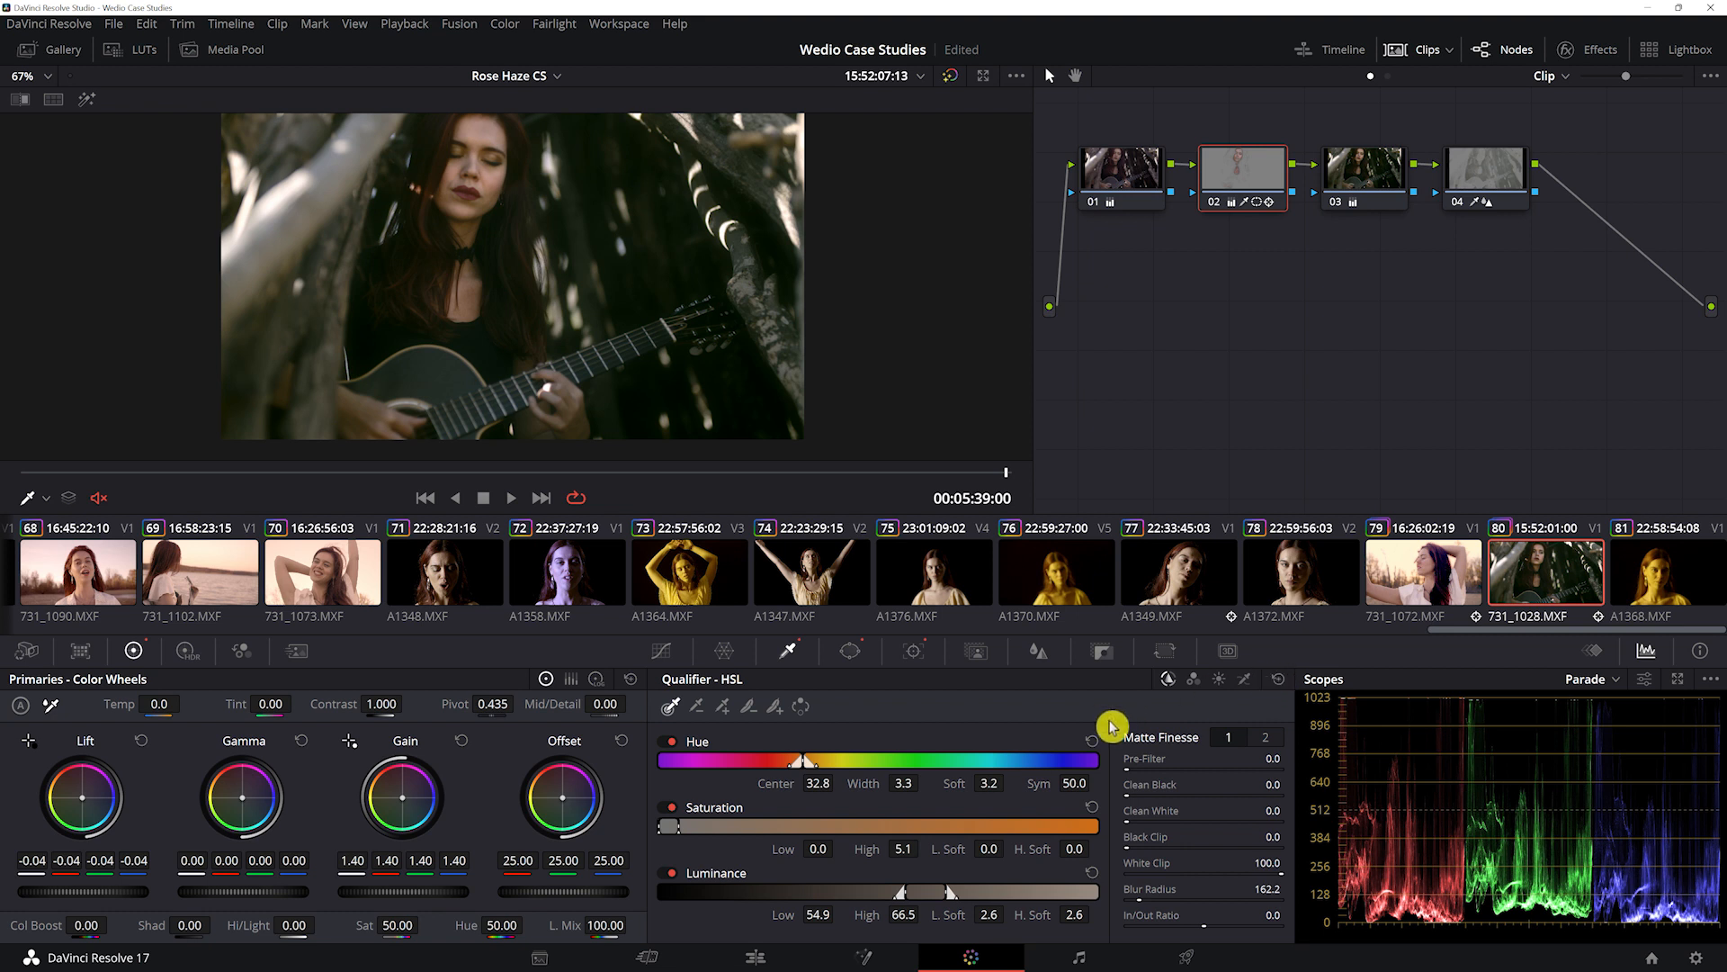
{"action": "left_click", "coordinate": [1277, 683]}
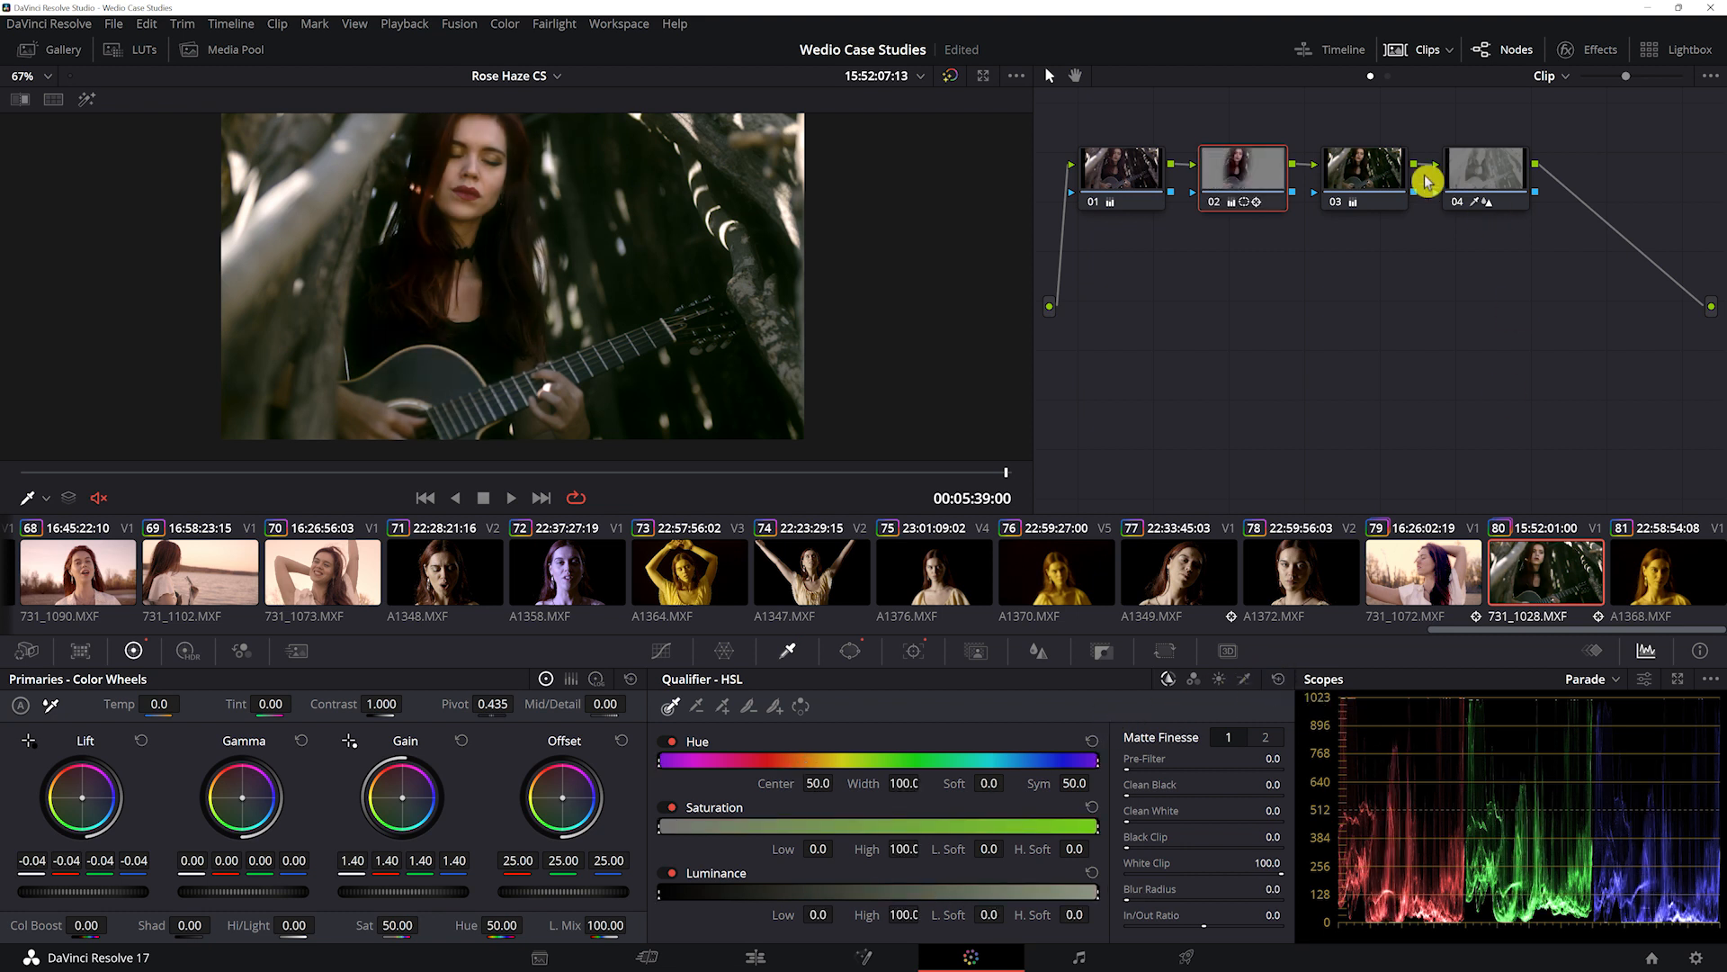
{"action": "left_click", "coordinate": [1388, 177]}
{"action": "left_click_drag", "start_coordinate": [83, 891], "coordinate": [87, 892]}
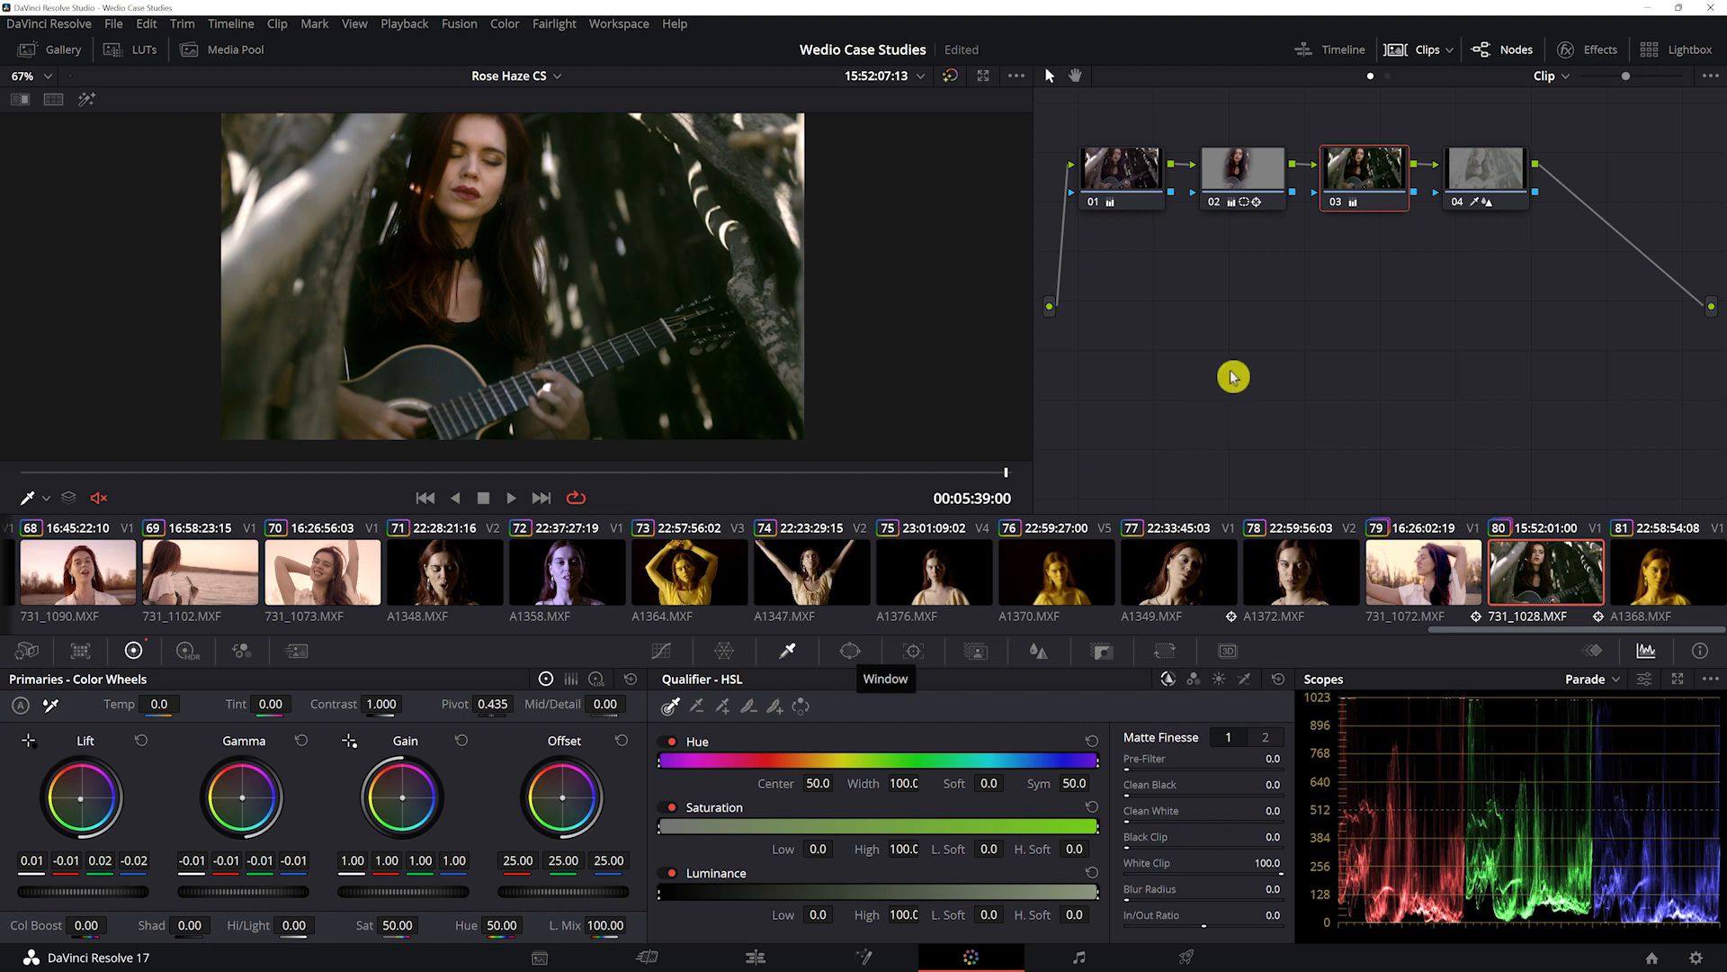
- Lower node 04's Lift to -0.05 and toggle the node off and on to compare the effect
{"action": "left_click", "coordinate": [1477, 174]}
{"action": "left_click_drag", "start_coordinate": [99, 893], "coordinate": [11, 894]}
{"action": "left_click", "coordinate": [141, 739]}
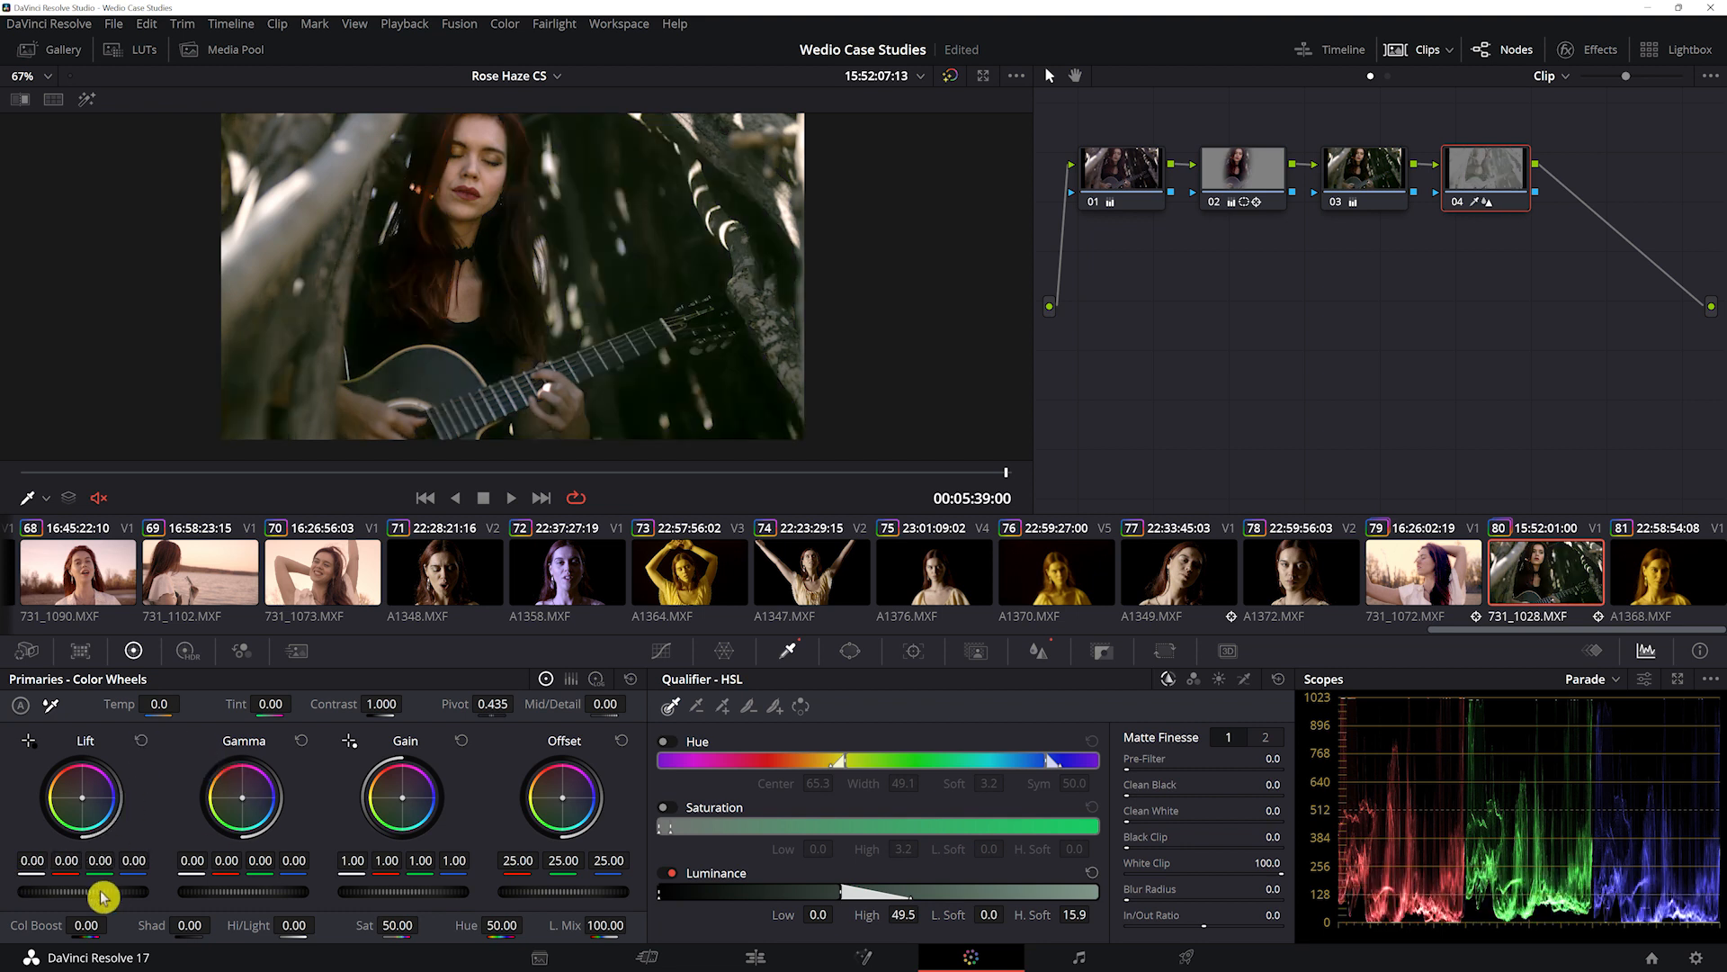
{"action": "left_click_drag", "start_coordinate": [106, 894], "coordinate": [7, 891]}
{"action": "left_click", "coordinate": [141, 739]}
{"action": "key", "text": "ctrl+d"}
{"action": "key", "text": "ctrl+d"}
{"action": "key", "text": "ctrl+d"}
{"action": "key", "text": "ctrl+d"}
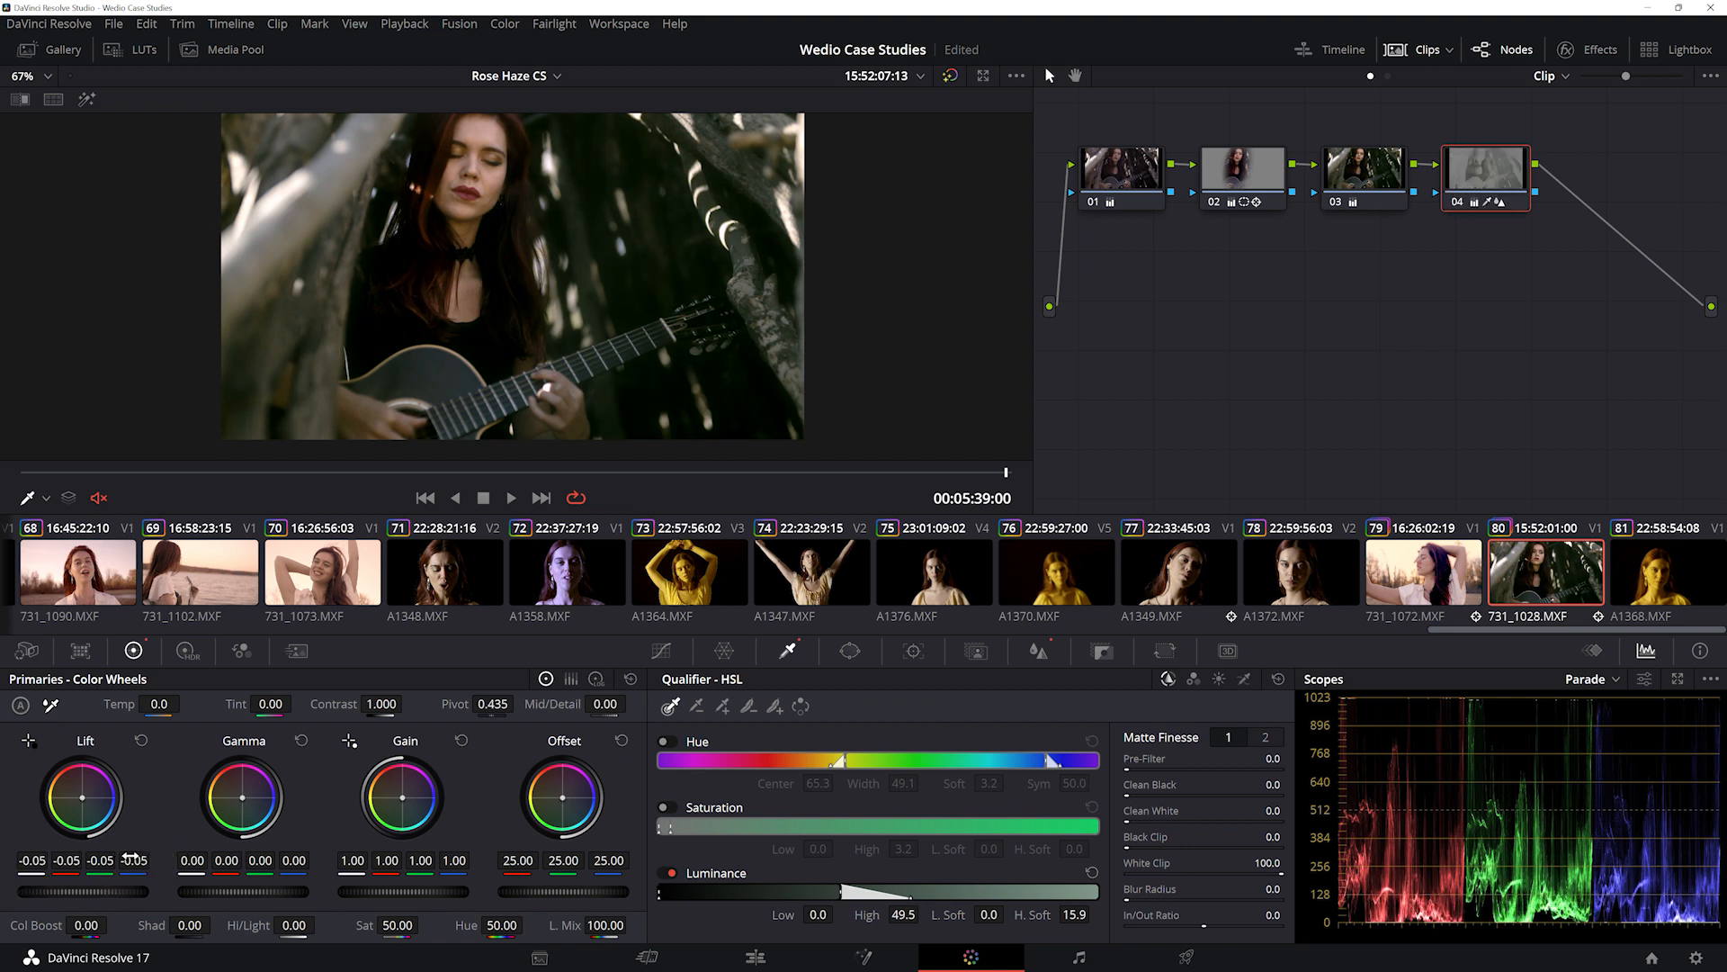
- Add a circle window to node 04 and shape it into a soft ellipse around the woman, about Size 51.81, Aspect 27.90 and Soft 5.60
{"action": "left_click", "coordinate": [850, 650]}
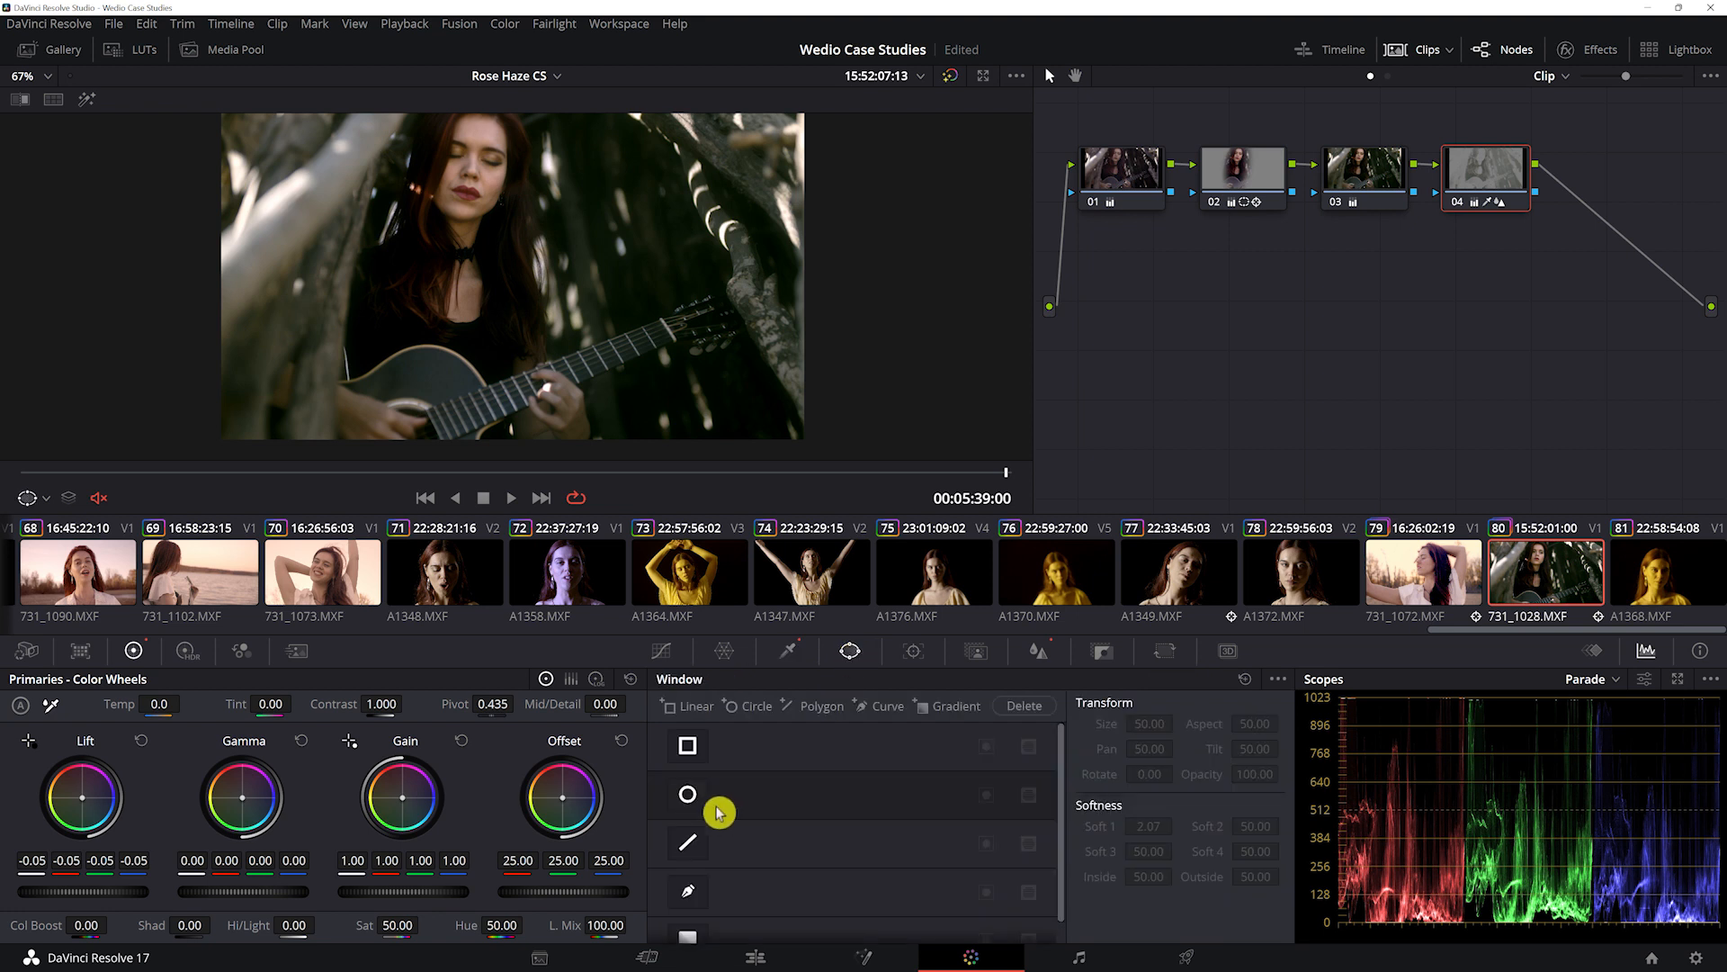
{"action": "left_click", "coordinate": [689, 795]}
{"action": "left_click_drag", "start_coordinate": [523, 298], "coordinate": [473, 241]}
{"action": "left_click_drag", "start_coordinate": [467, 301], "coordinate": [456, 372]}
{"action": "left_click_drag", "start_coordinate": [457, 184], "coordinate": [459, 180]}
{"action": "left_click_drag", "start_coordinate": [553, 237], "coordinate": [470, 282]}
{"action": "left_click_drag", "start_coordinate": [453, 399], "coordinate": [450, 446]}
{"action": "left_click_drag", "start_coordinate": [478, 246], "coordinate": [592, 284]}
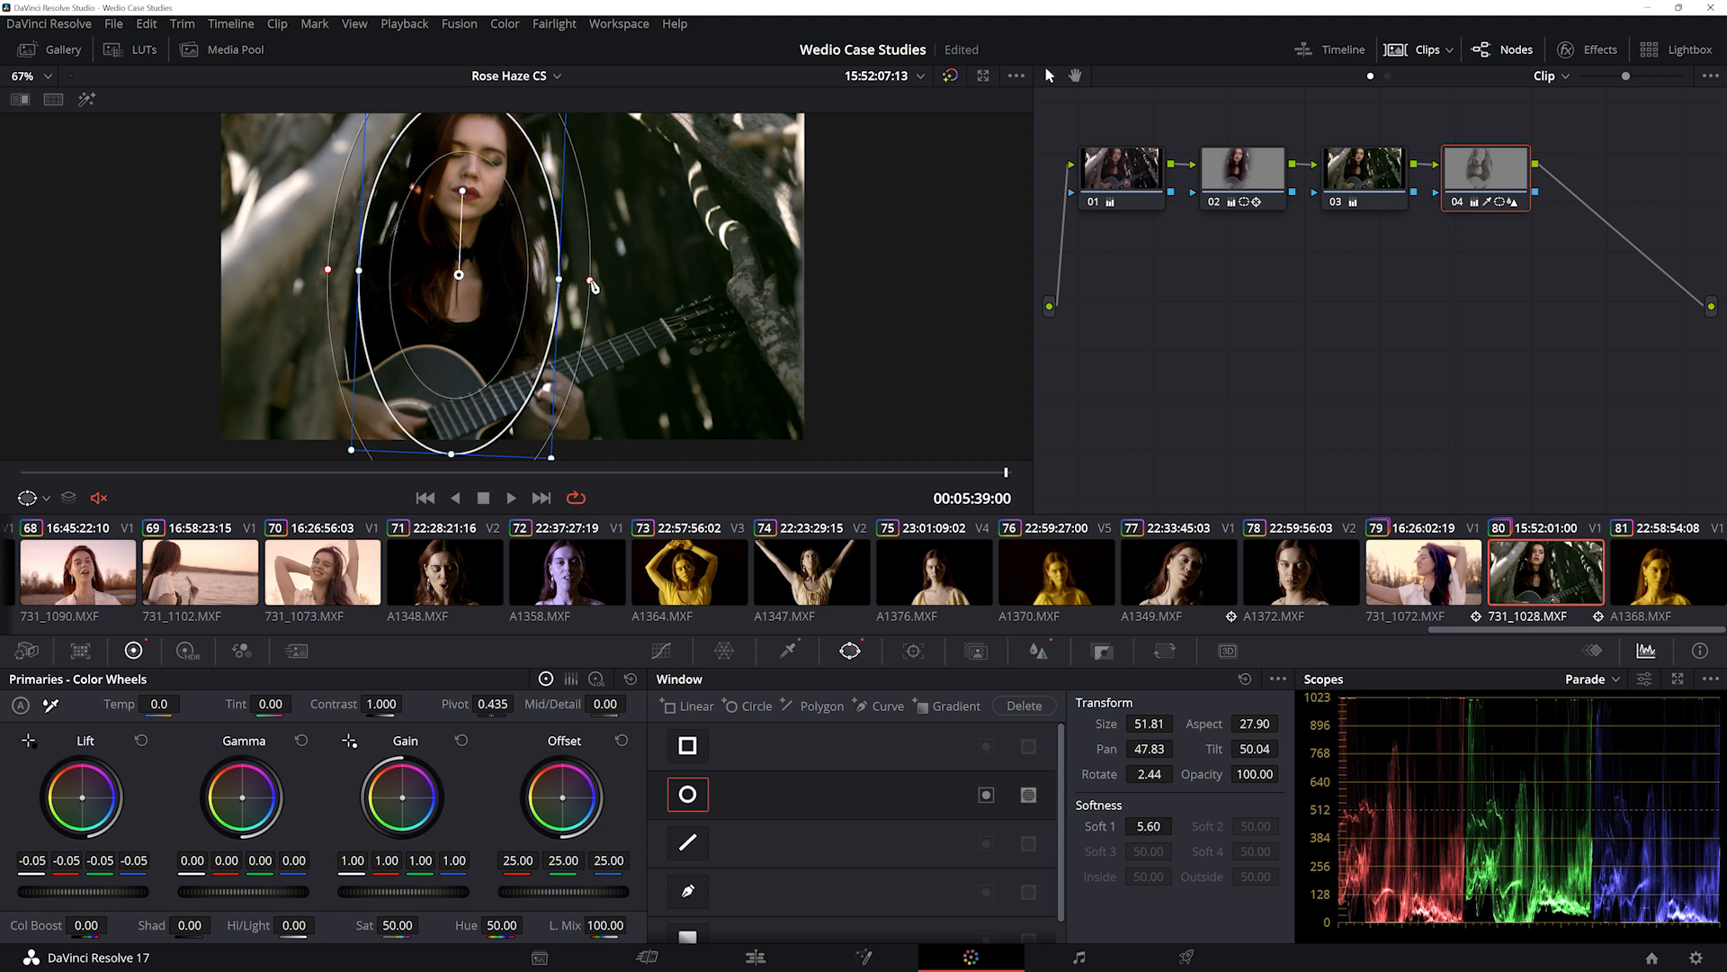
- Track node 04's window backward to the clip's start and invert it so the grade affects the surroundings
{"action": "left_click", "coordinate": [911, 652]}
{"action": "left_click", "coordinate": [698, 707]}
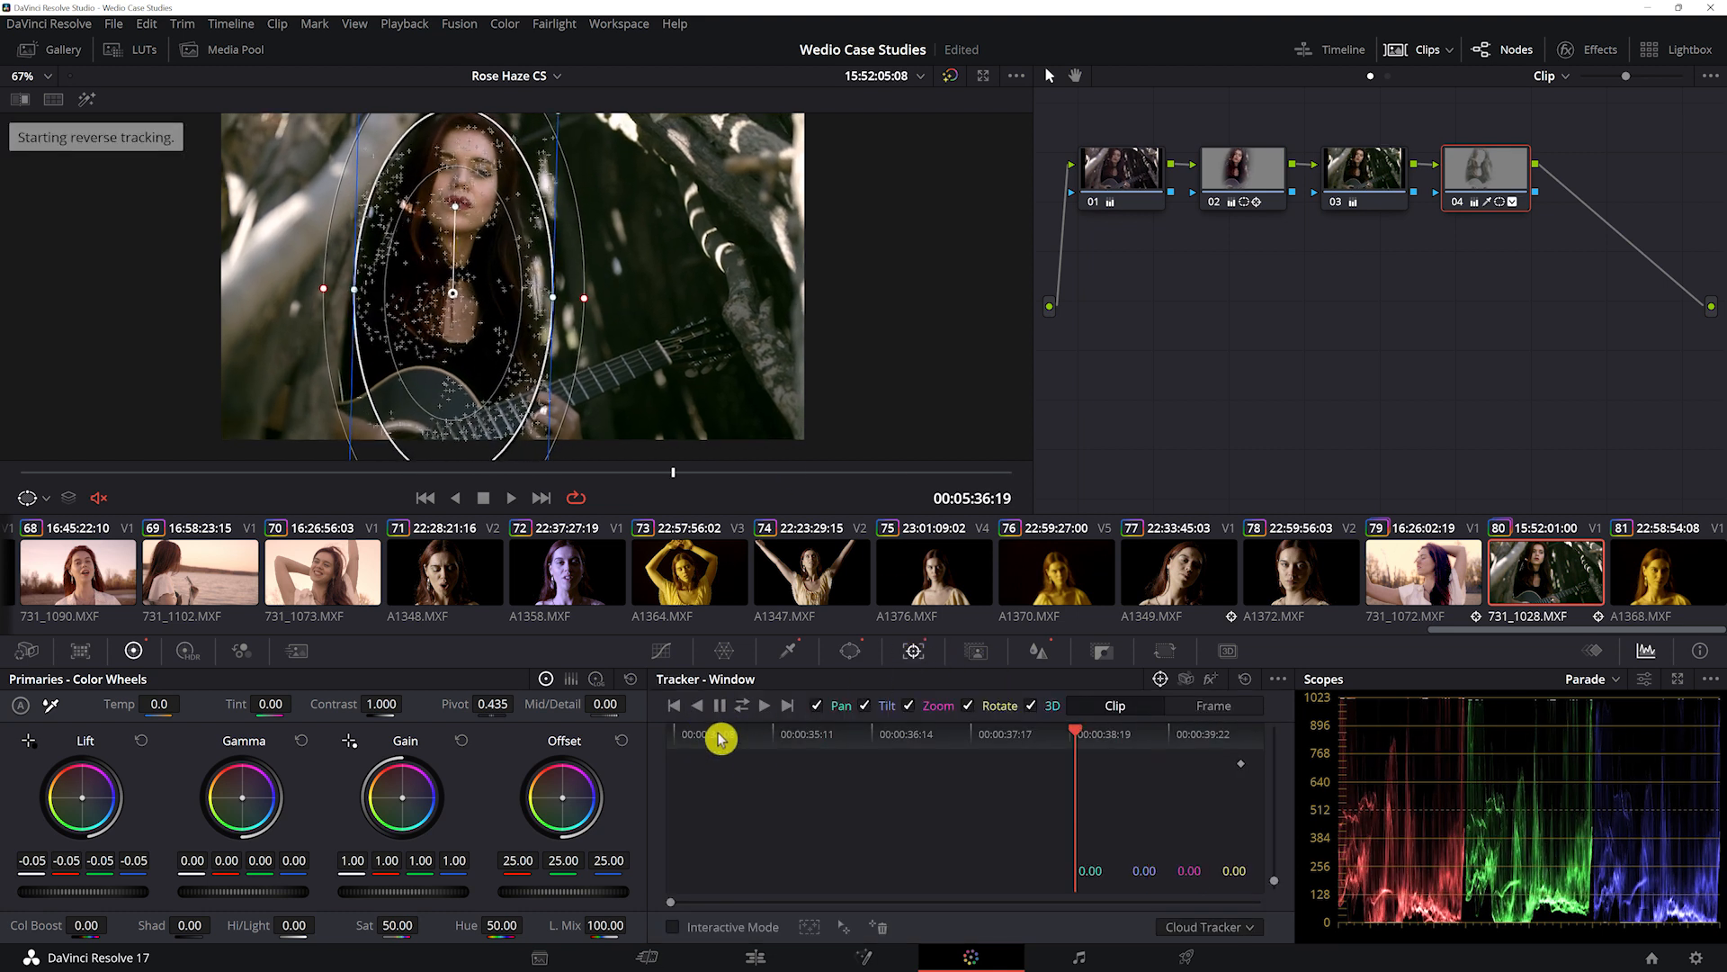
{"action": "left_click", "coordinate": [850, 651]}
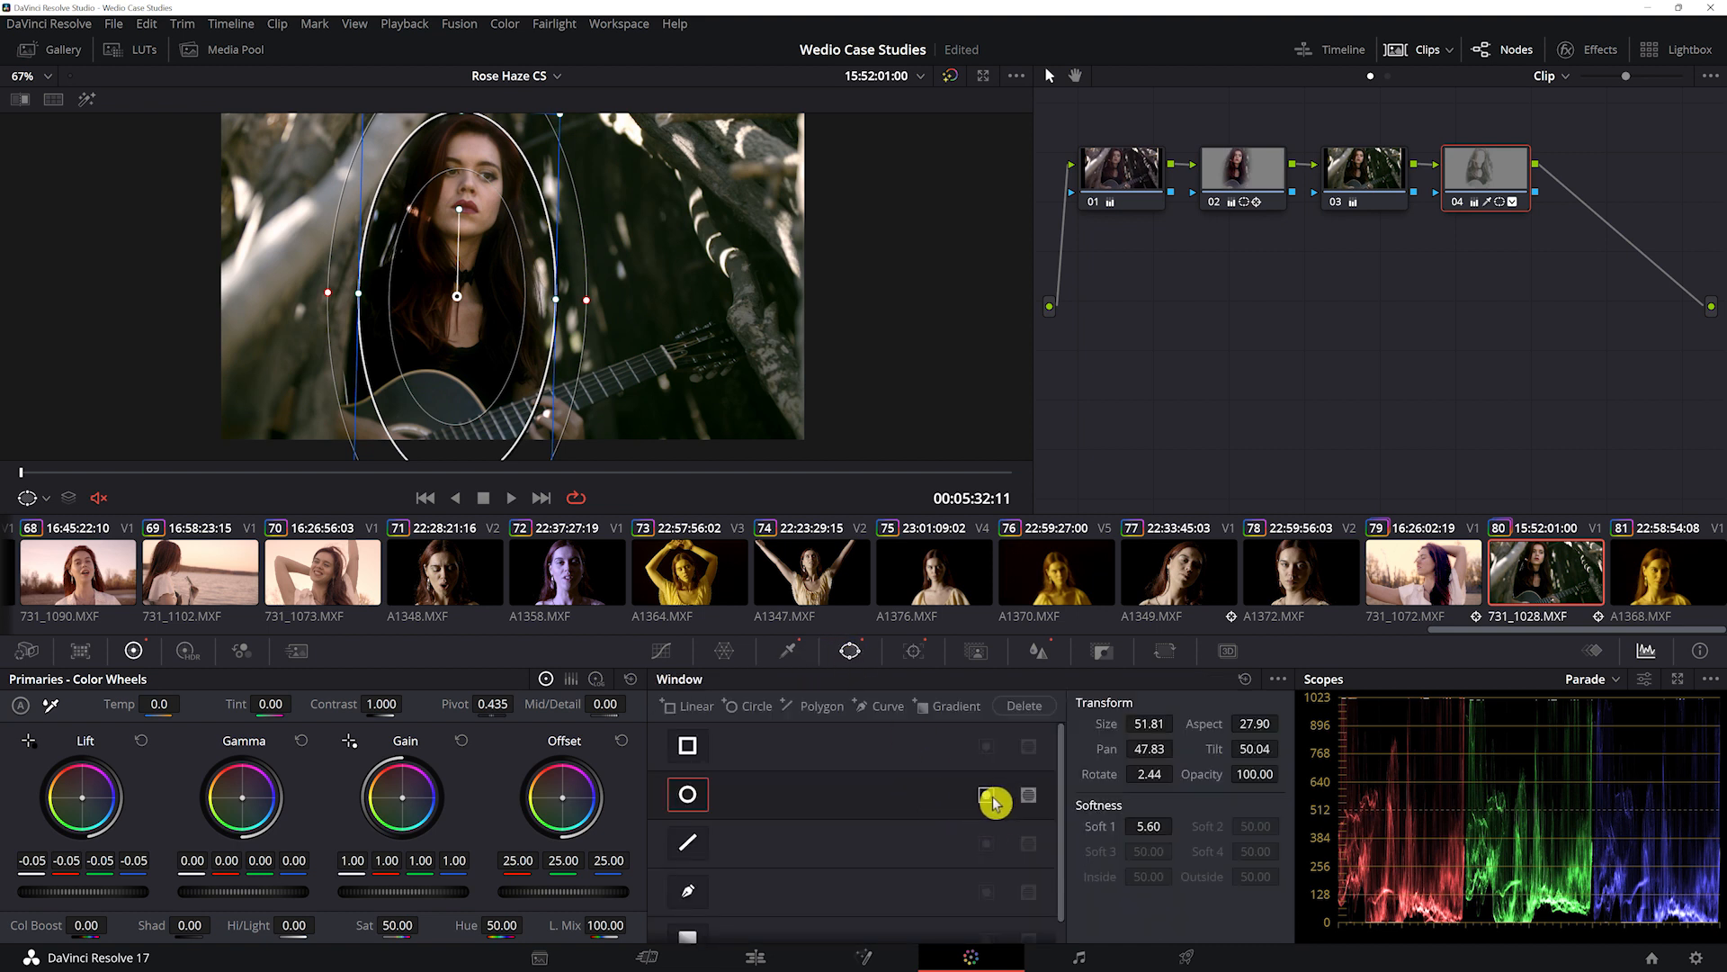
{"action": "left_click", "coordinate": [987, 797]}
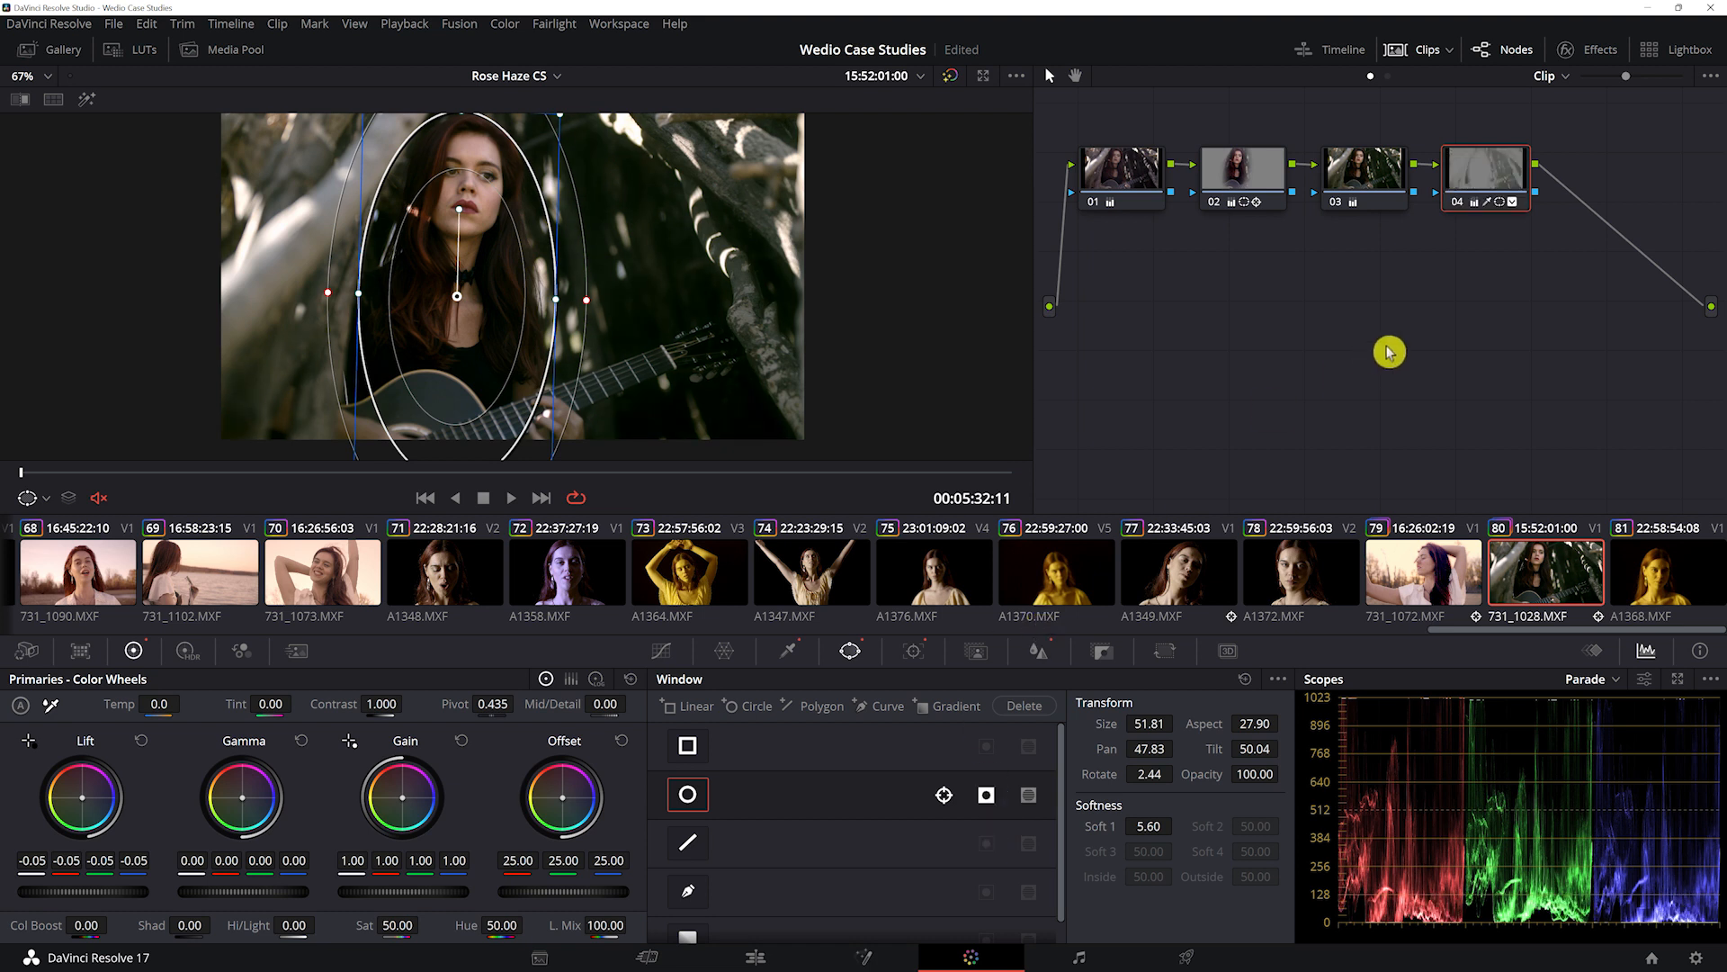
- Load clip 80's Version 1 grade to compare it, and return to Version 2
{"action": "right_click", "coordinate": [1513, 580]}
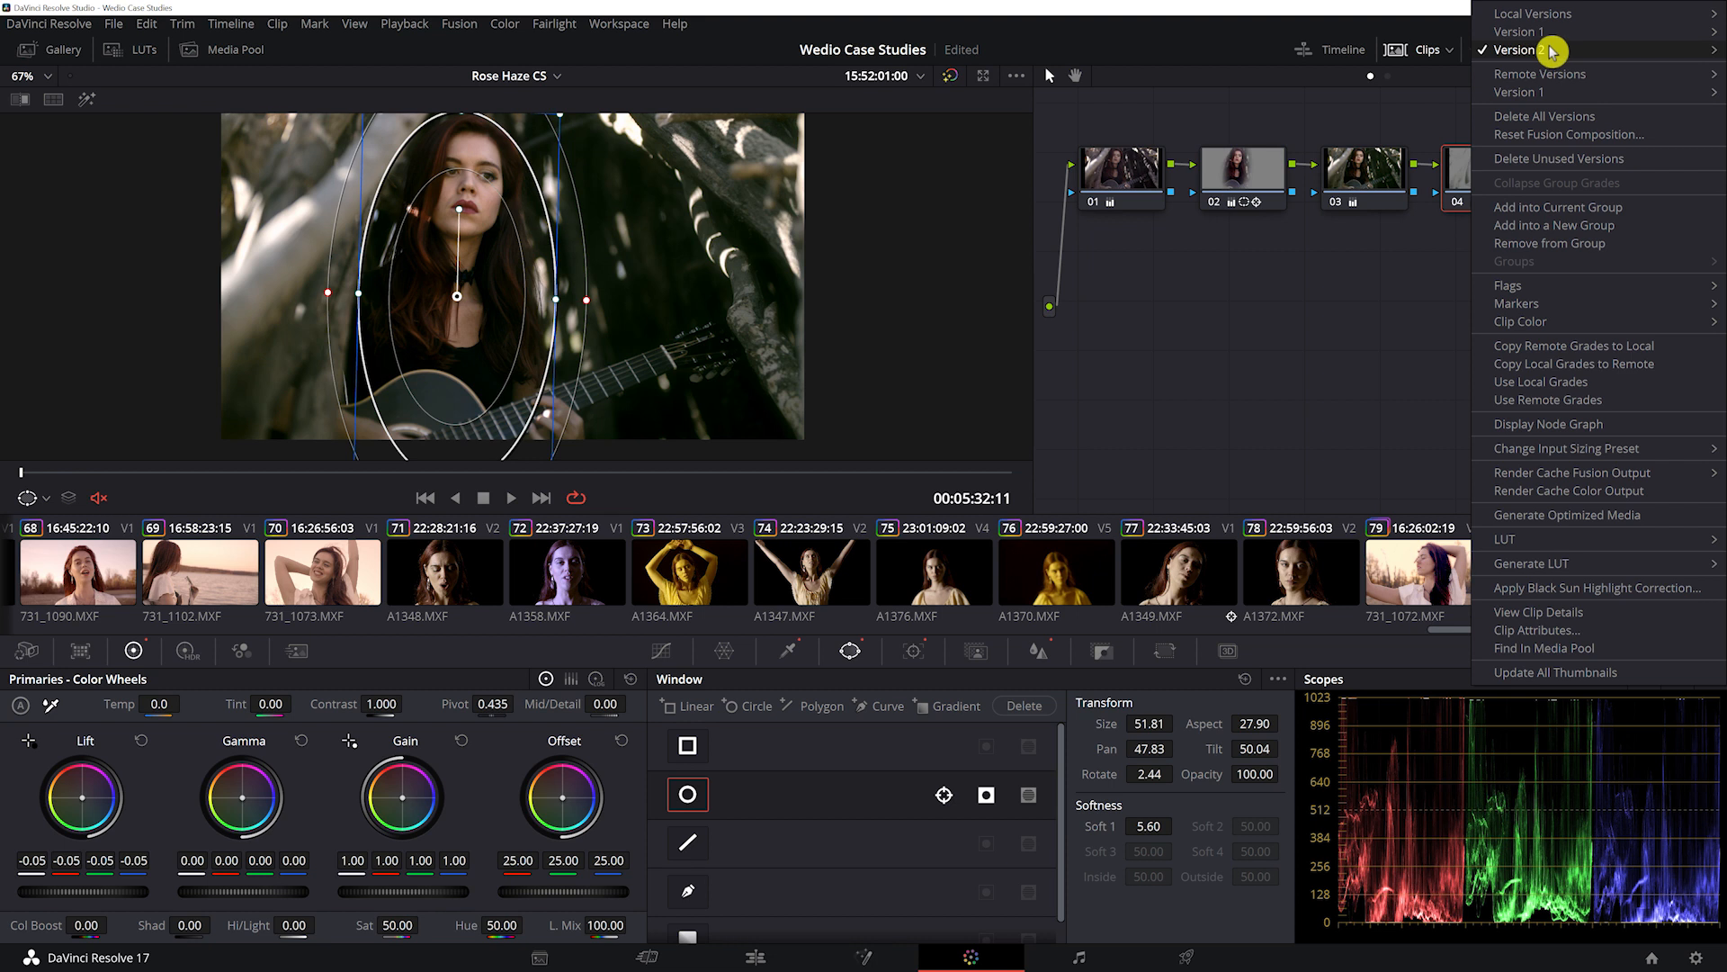
{"action": "mouse_move", "coordinate": [1545, 36]}
{"action": "left_click", "coordinate": [1434, 32]}
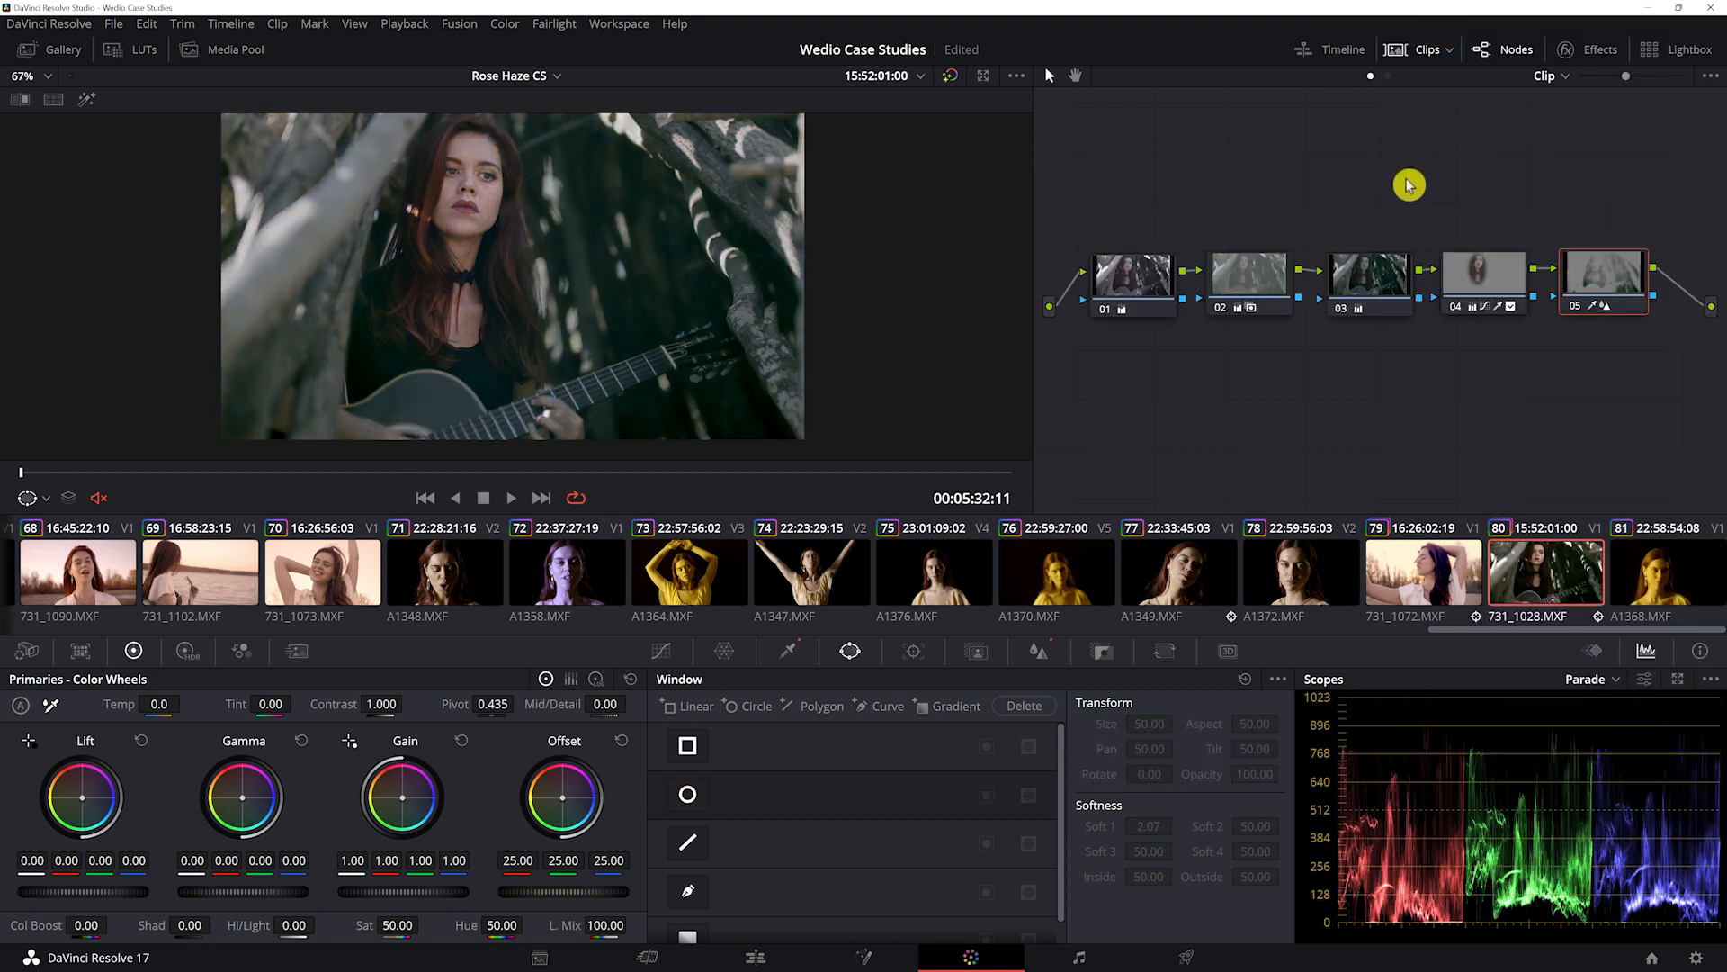
{"action": "right_click", "coordinate": [1563, 586]}
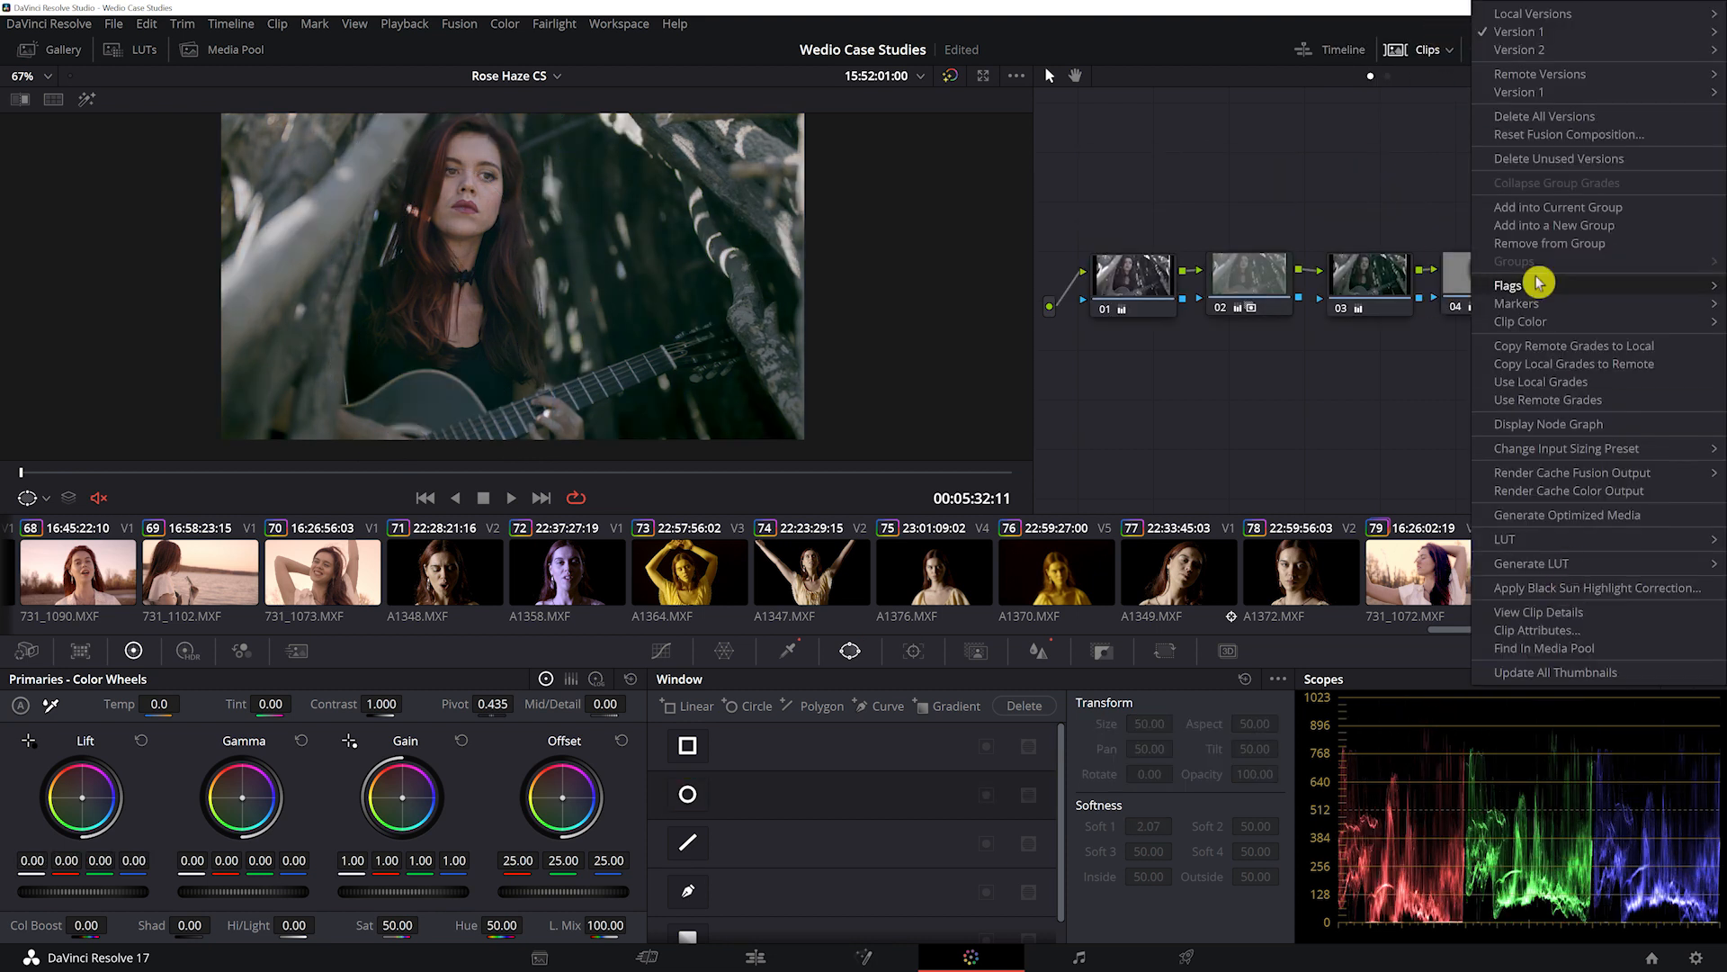
{"action": "mouse_move", "coordinate": [1557, 51]}
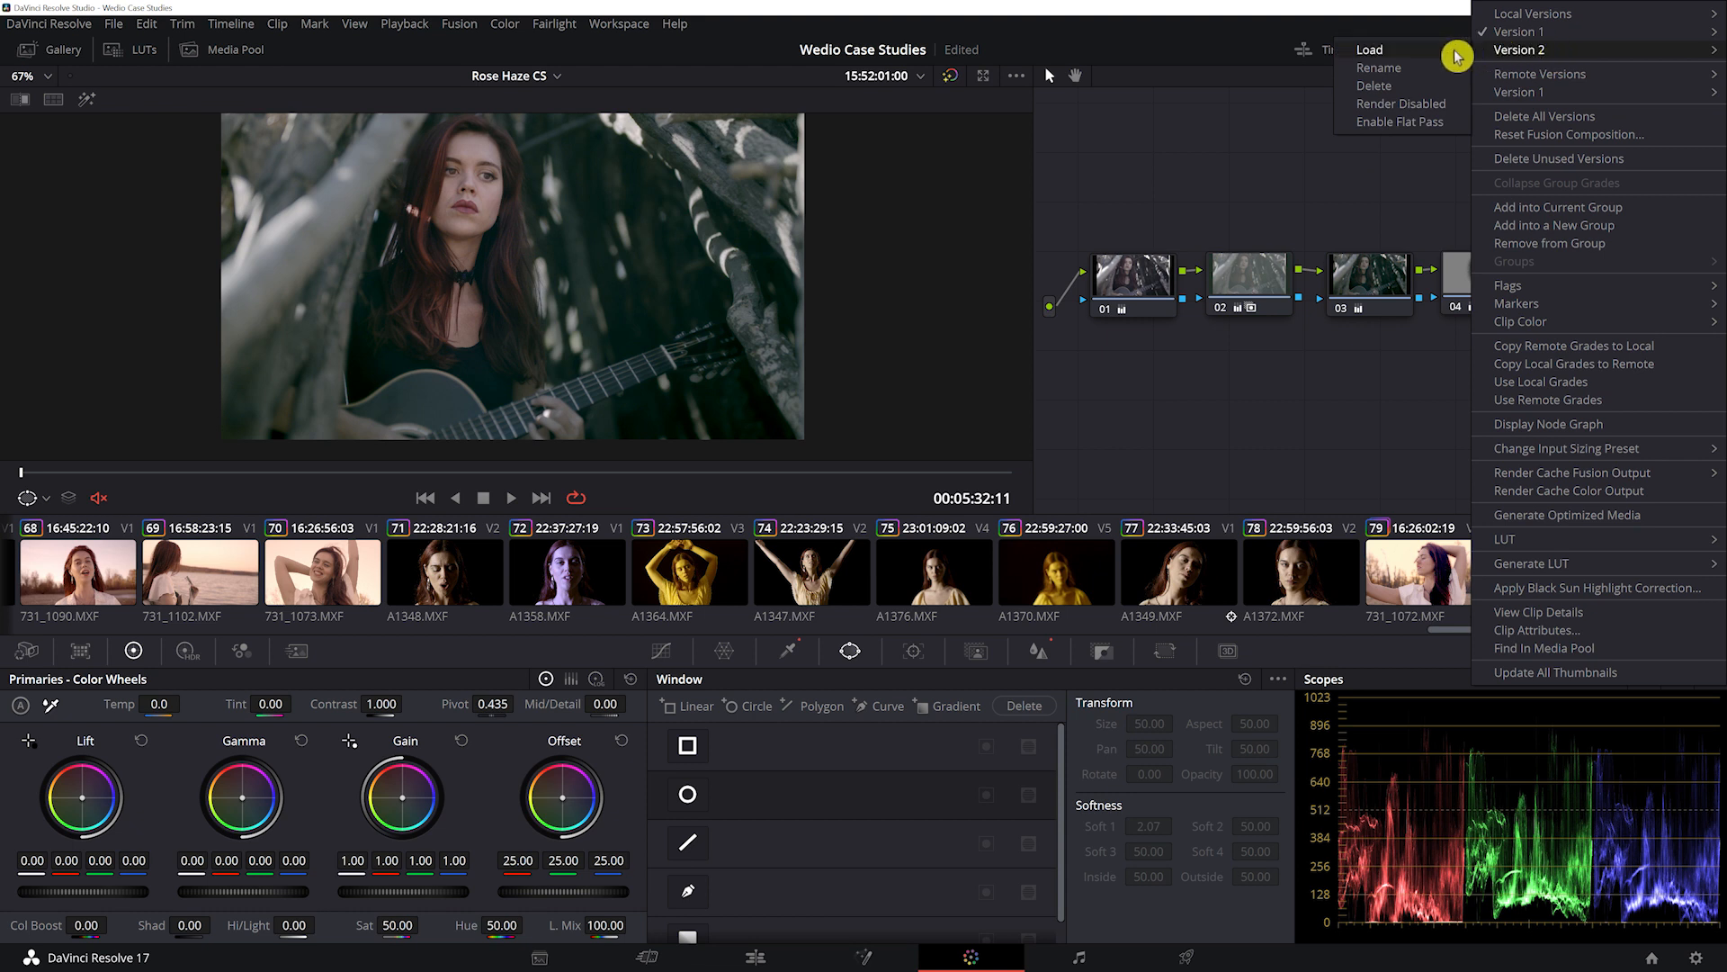
{"action": "left_click", "coordinate": [1431, 53]}
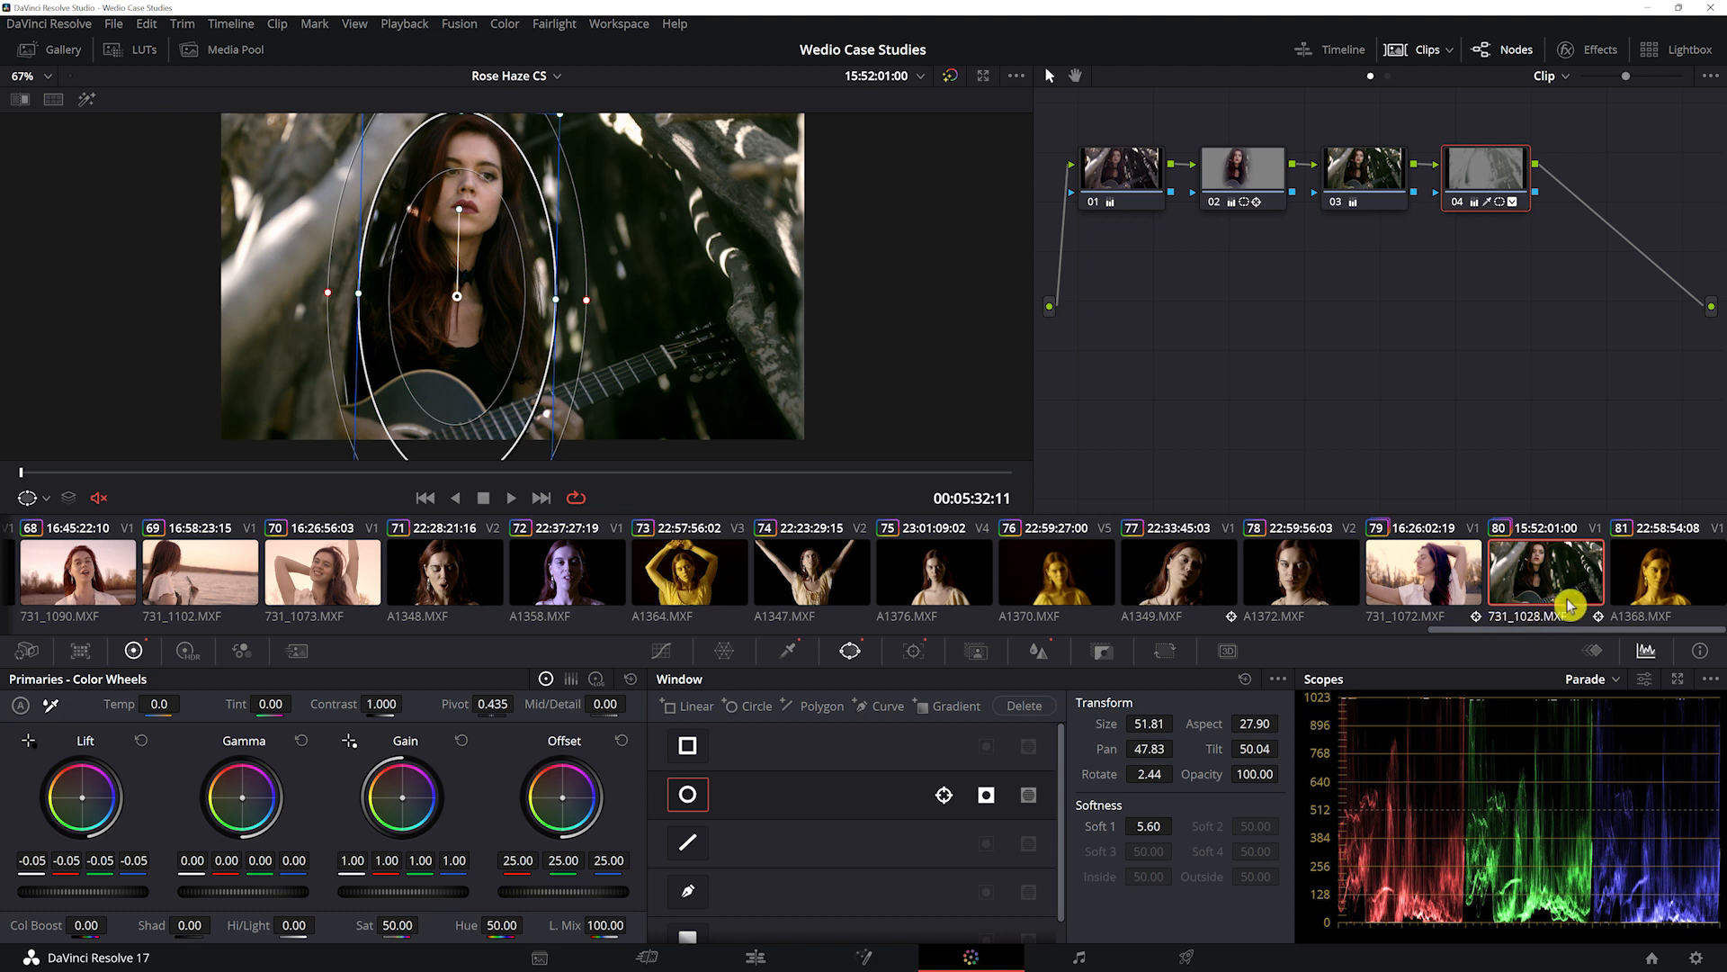
{"action": "left_click", "coordinate": [1460, 578]}
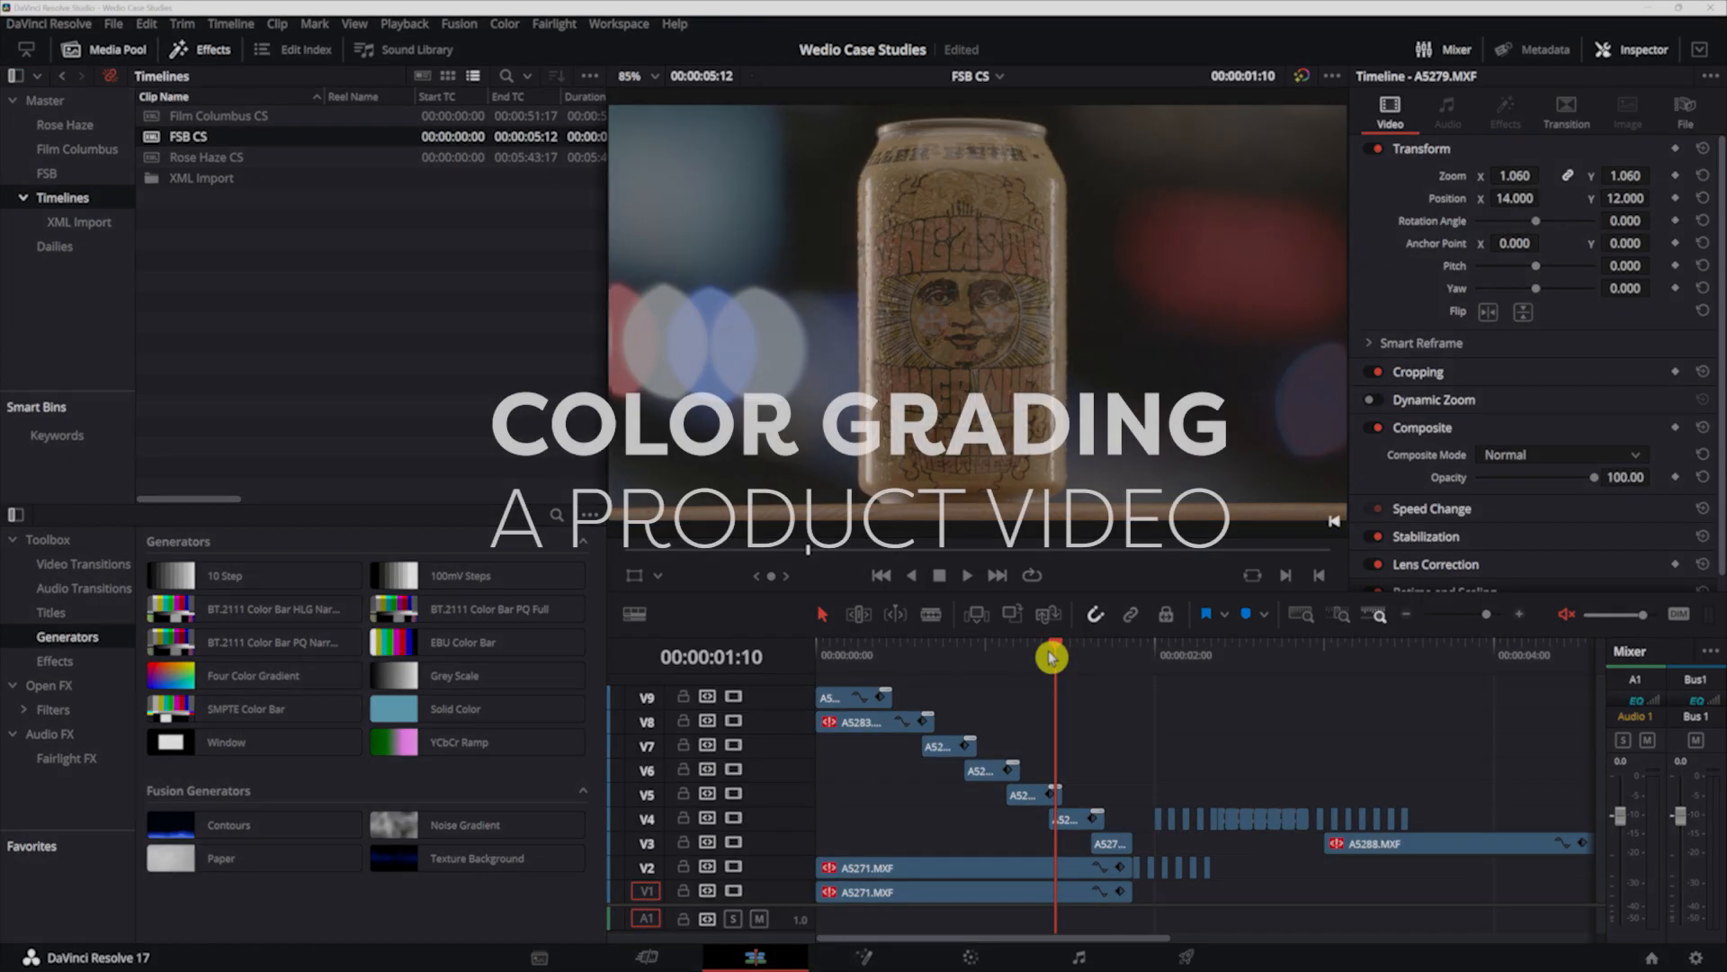
- Scrub through the beer can shots at the start of the FSB CS timeline to review the product video
{"action": "left_click_drag", "start_coordinate": [1051, 659], "coordinate": [862, 663]}
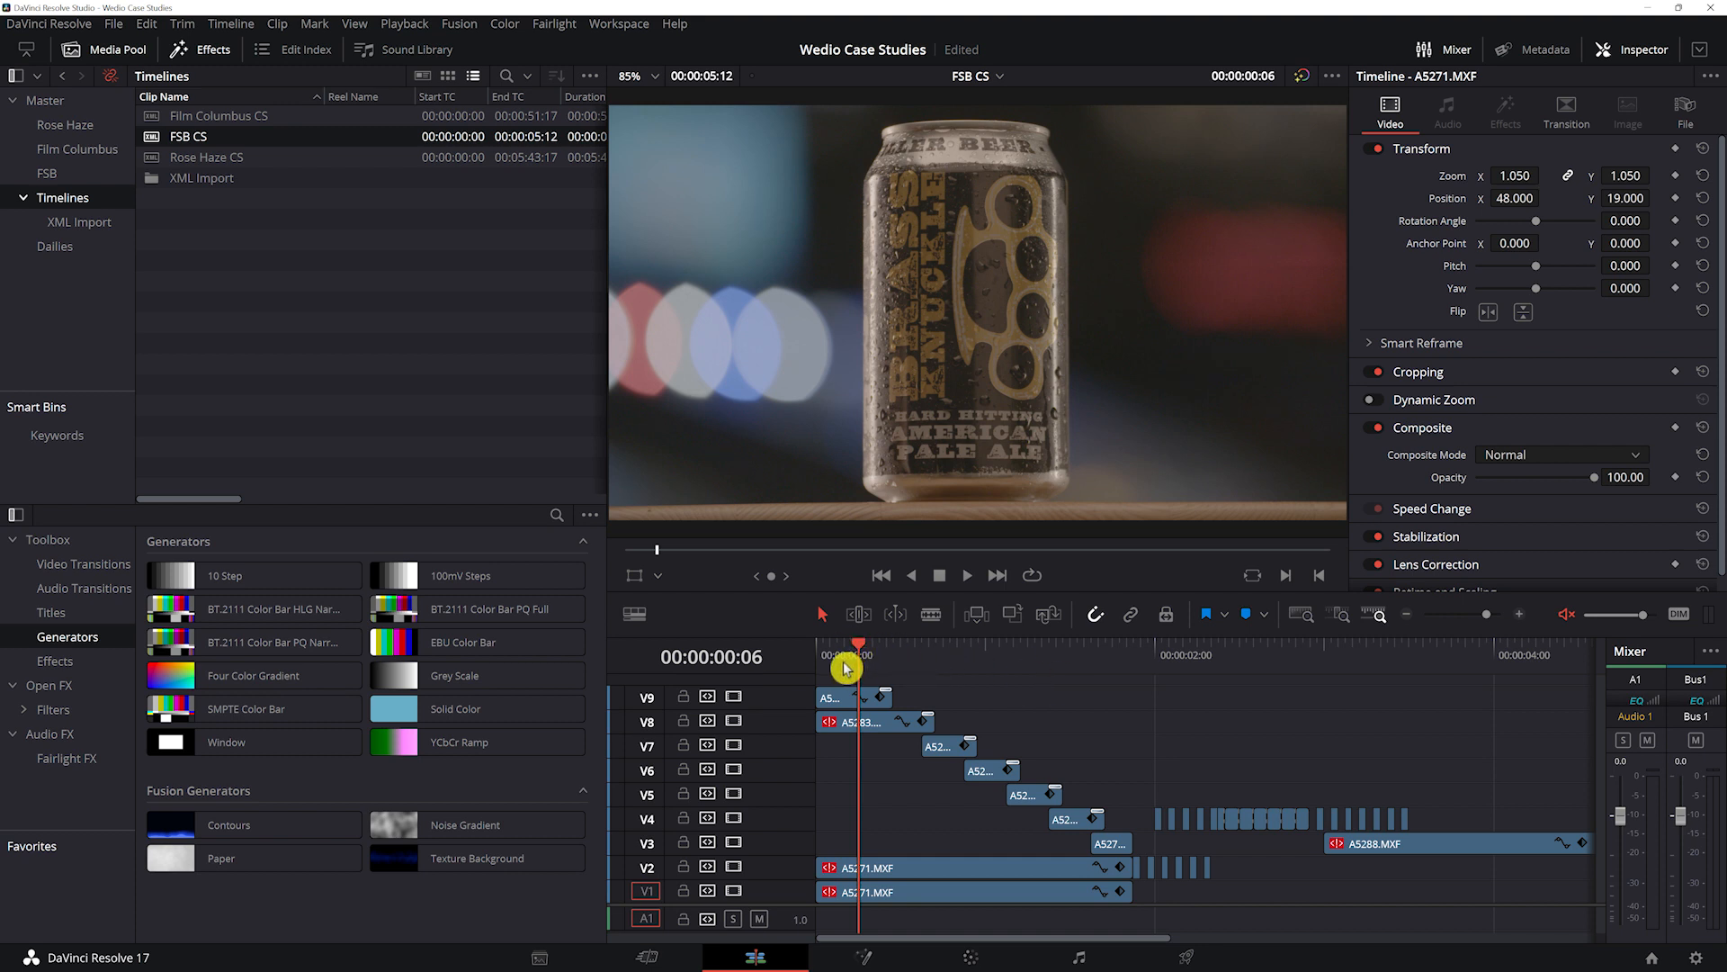
{"action": "left_click_drag", "start_coordinate": [861, 666], "coordinate": [1015, 683]}
{"action": "left_click", "coordinate": [896, 702]}
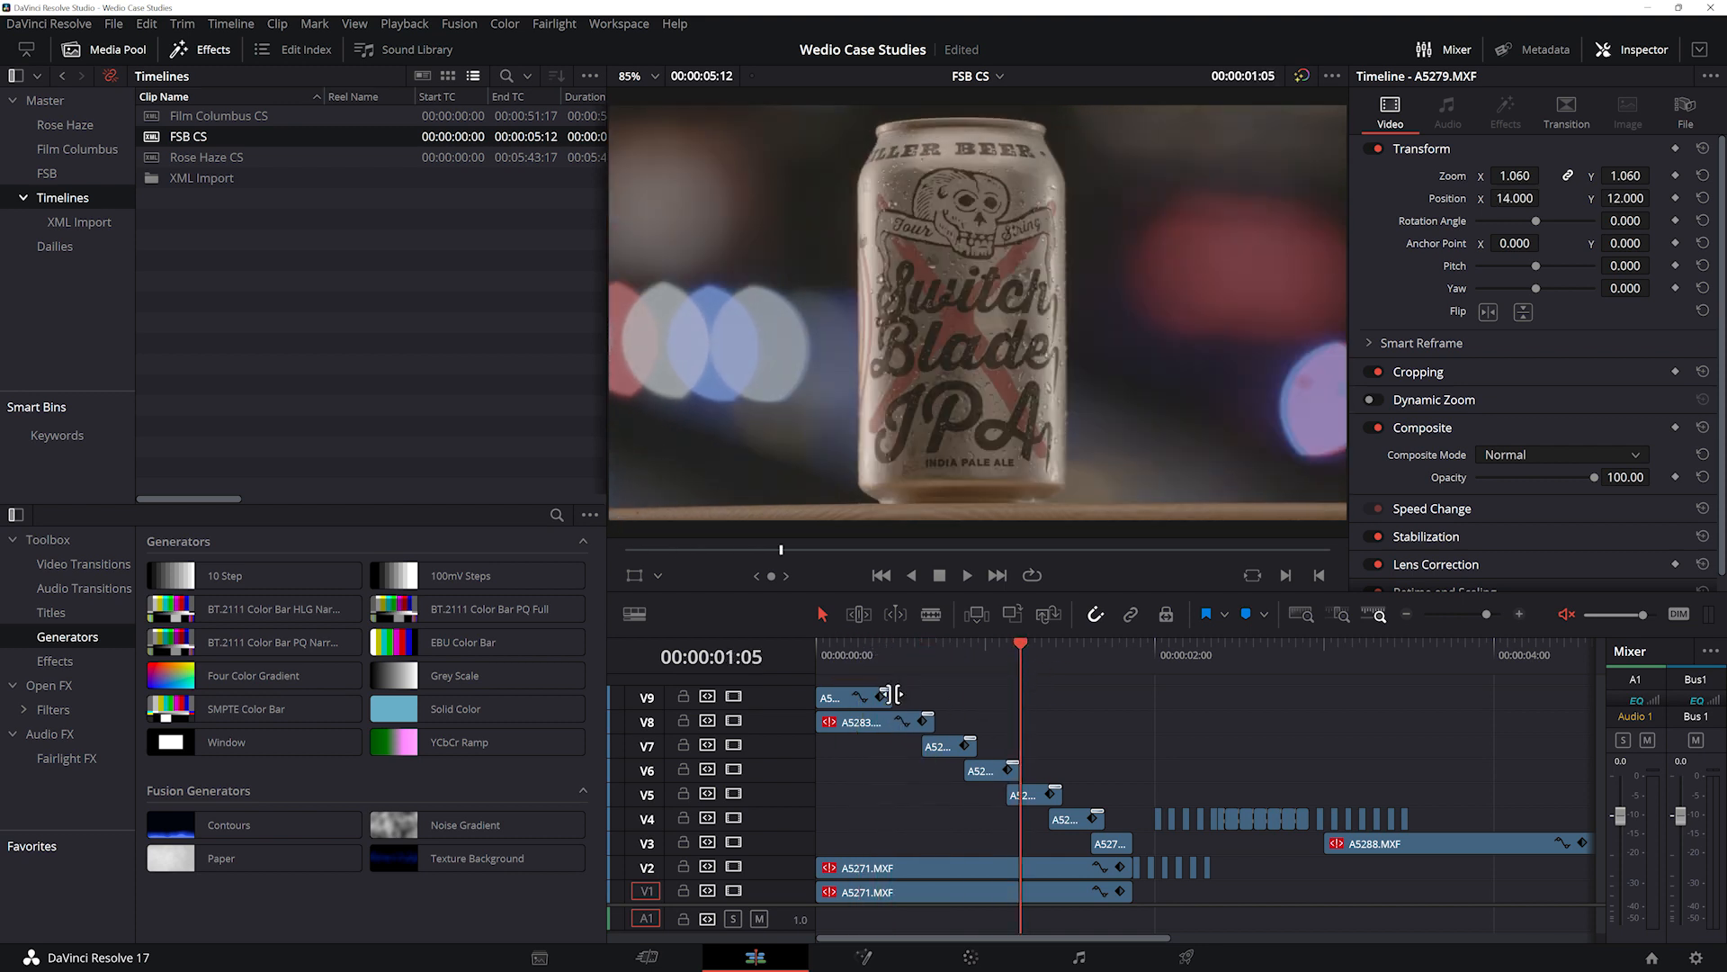
- Scrub back to the beginning of the FSB CS timeline
{"action": "left_click", "coordinate": [886, 697]}
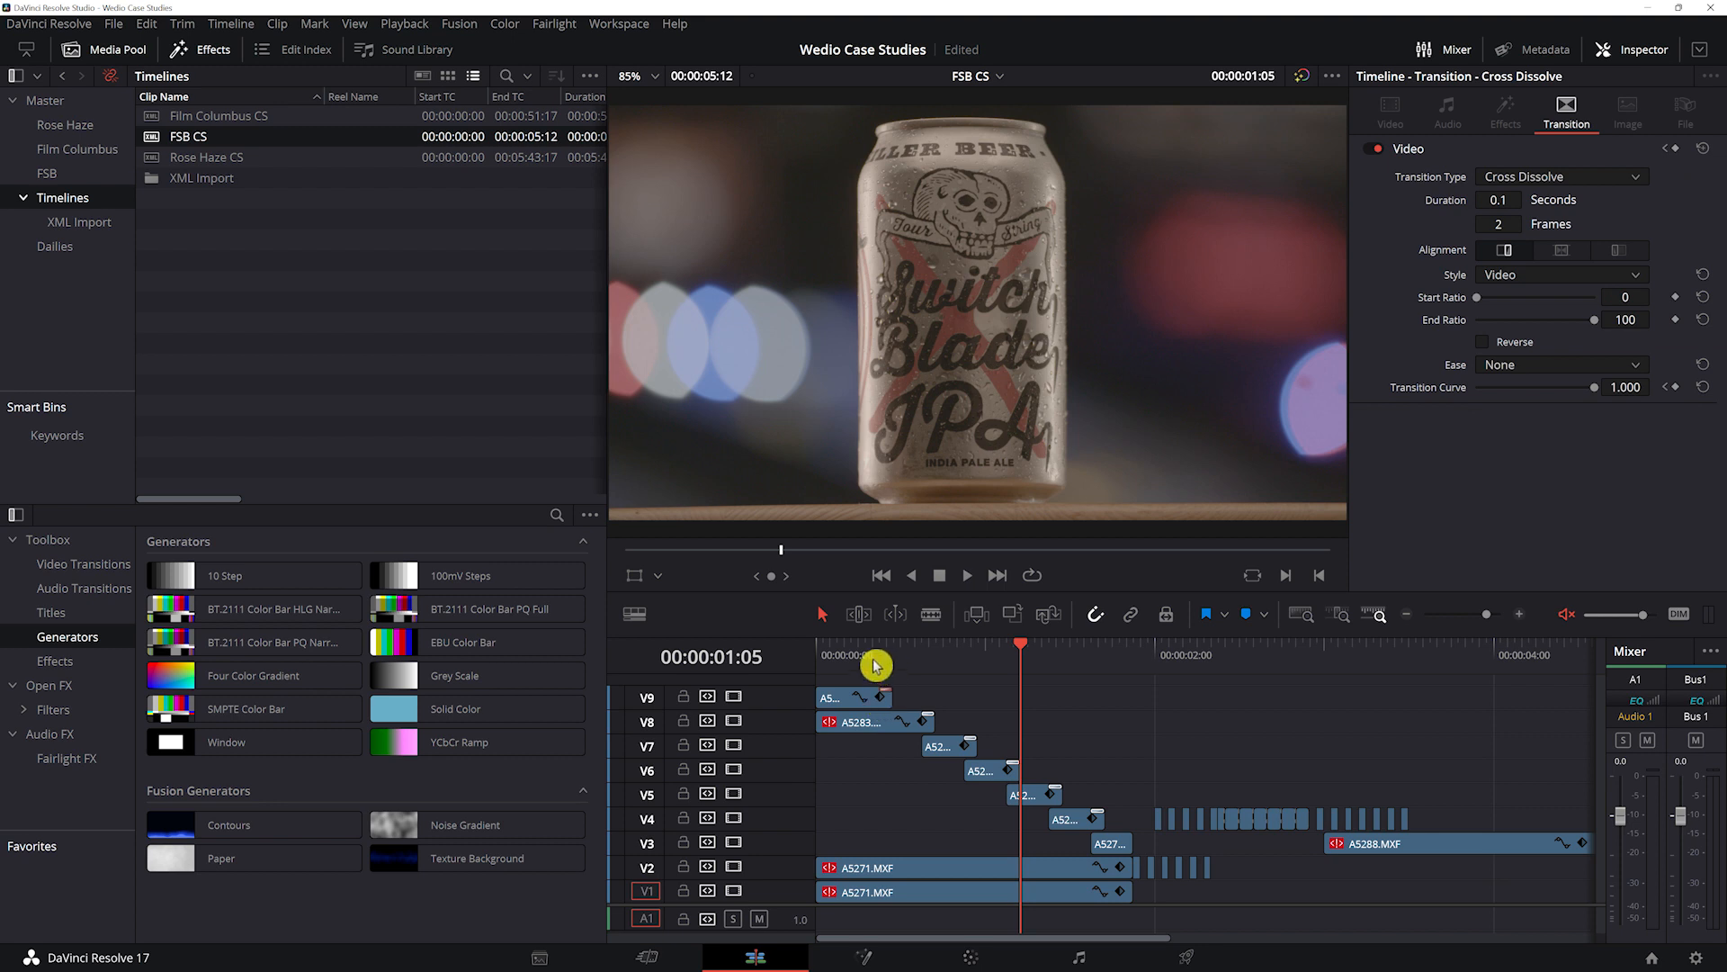
{"action": "left_click_drag", "start_coordinate": [876, 666], "coordinate": [816, 677]}
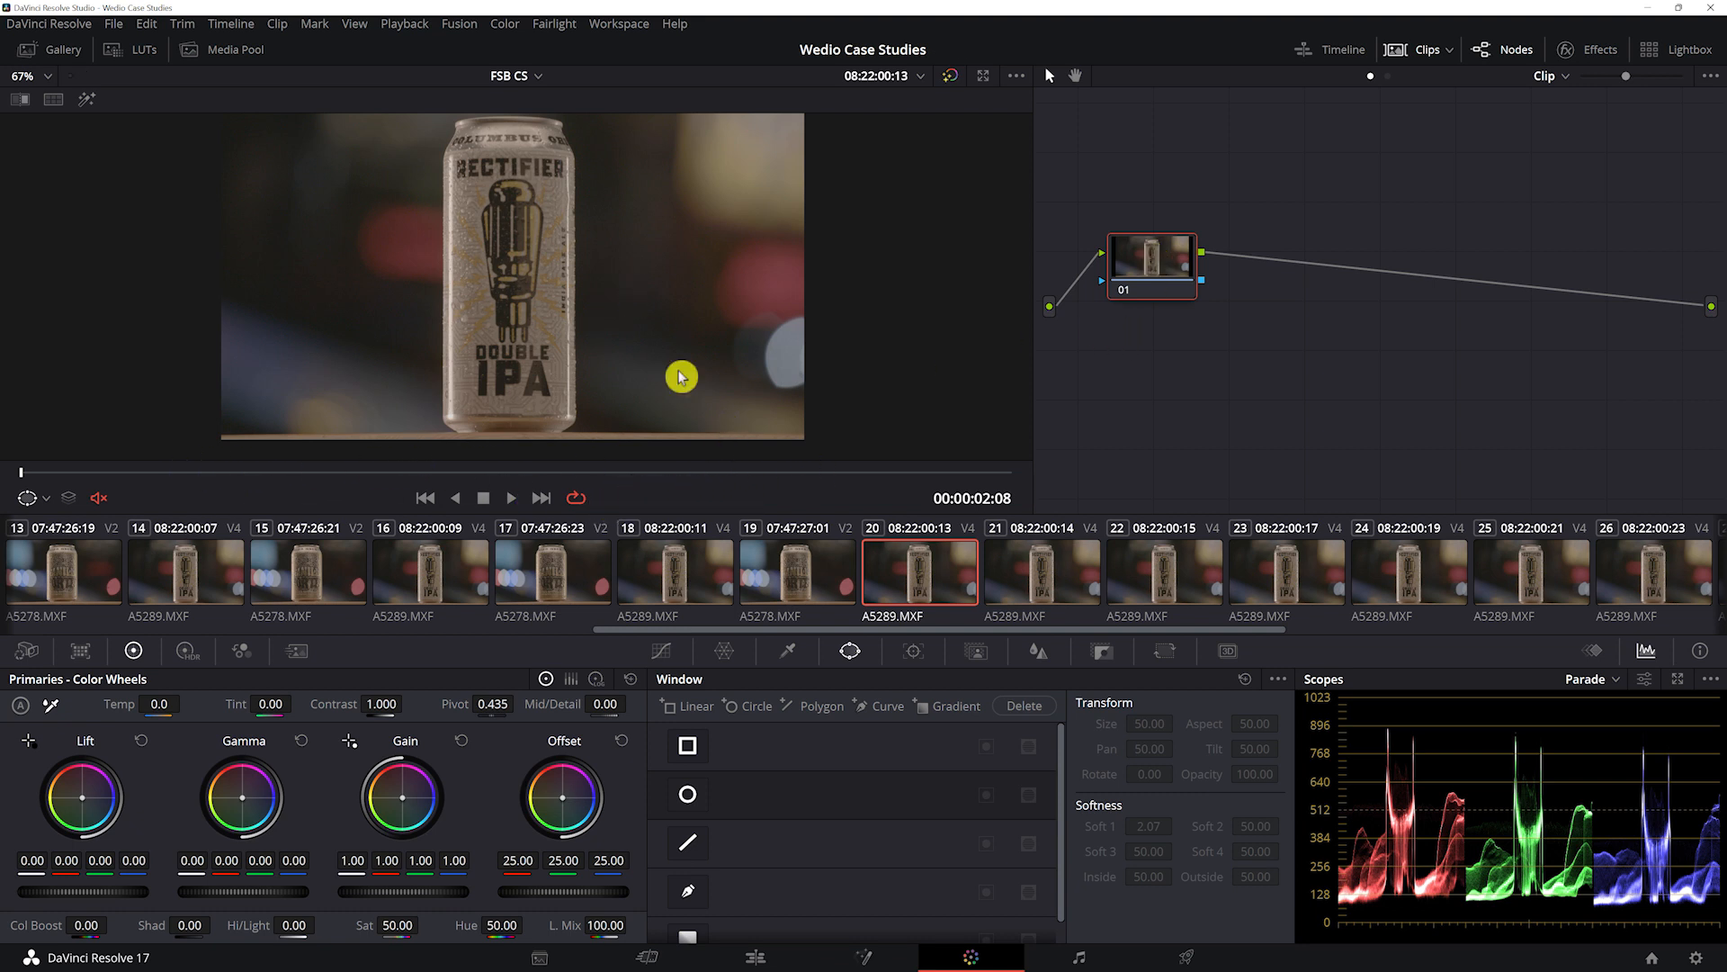
- On node 01 of clip 20, set Lift to -0.04 and Gain to 1.12 to add contrast to the can shot
{"action": "left_click", "coordinate": [788, 655]}
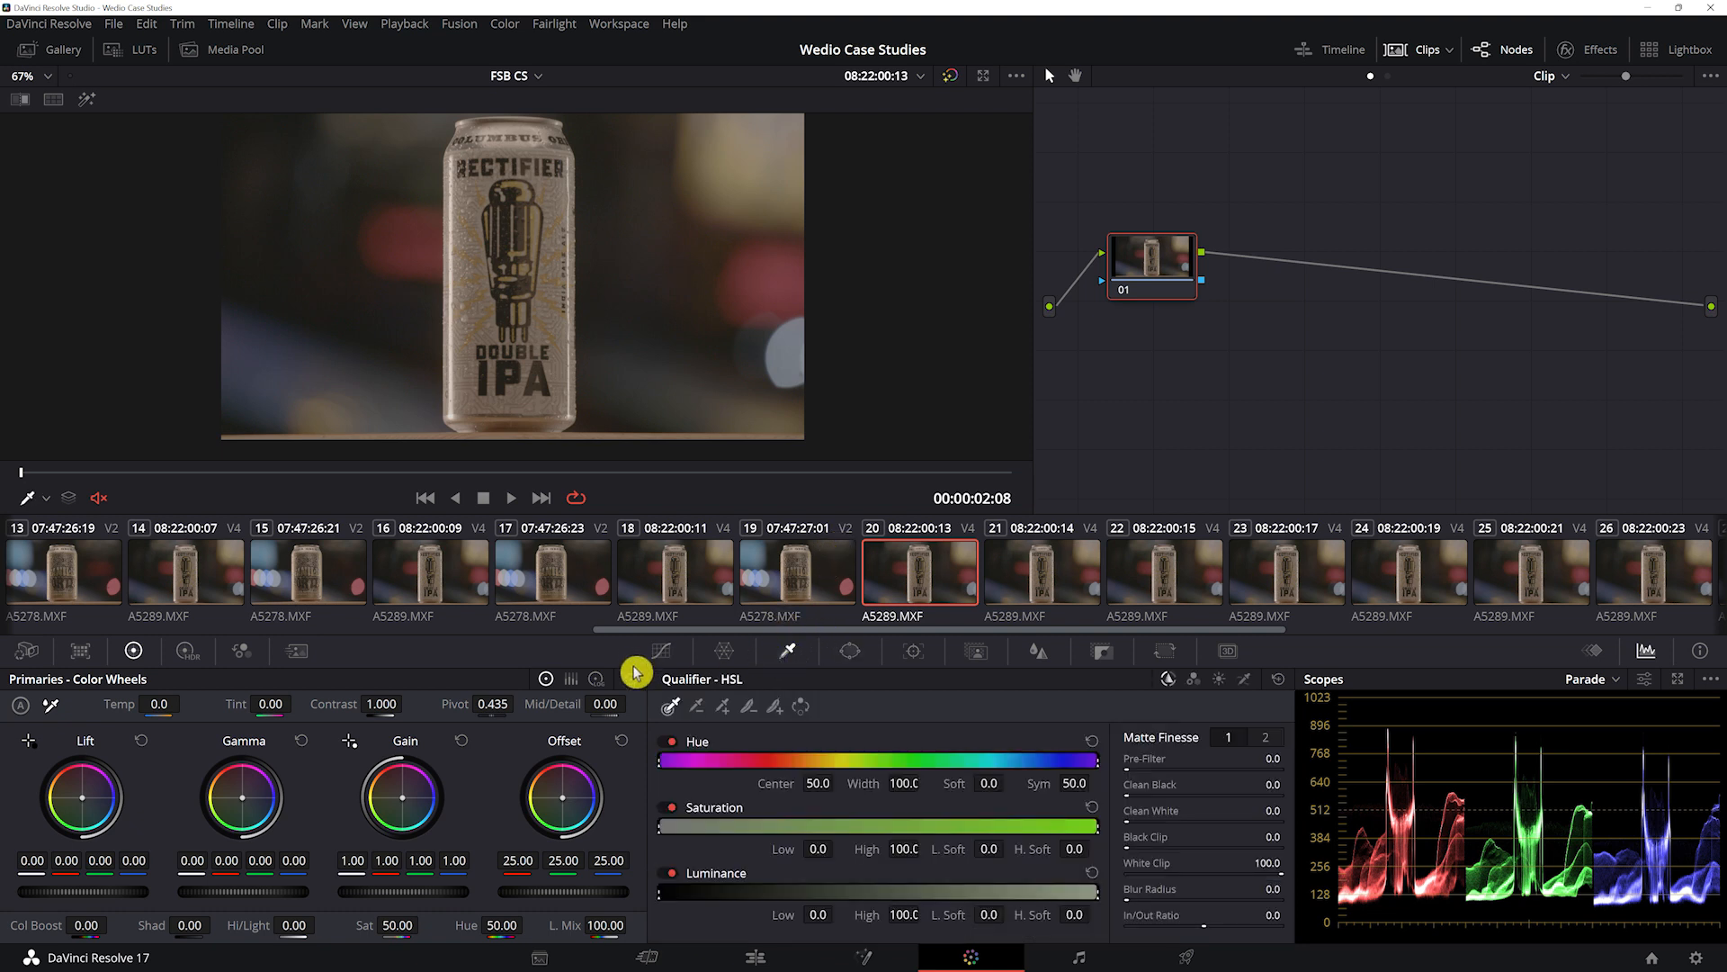
{"action": "left_click_drag", "start_coordinate": [113, 893], "coordinate": [133, 894]}
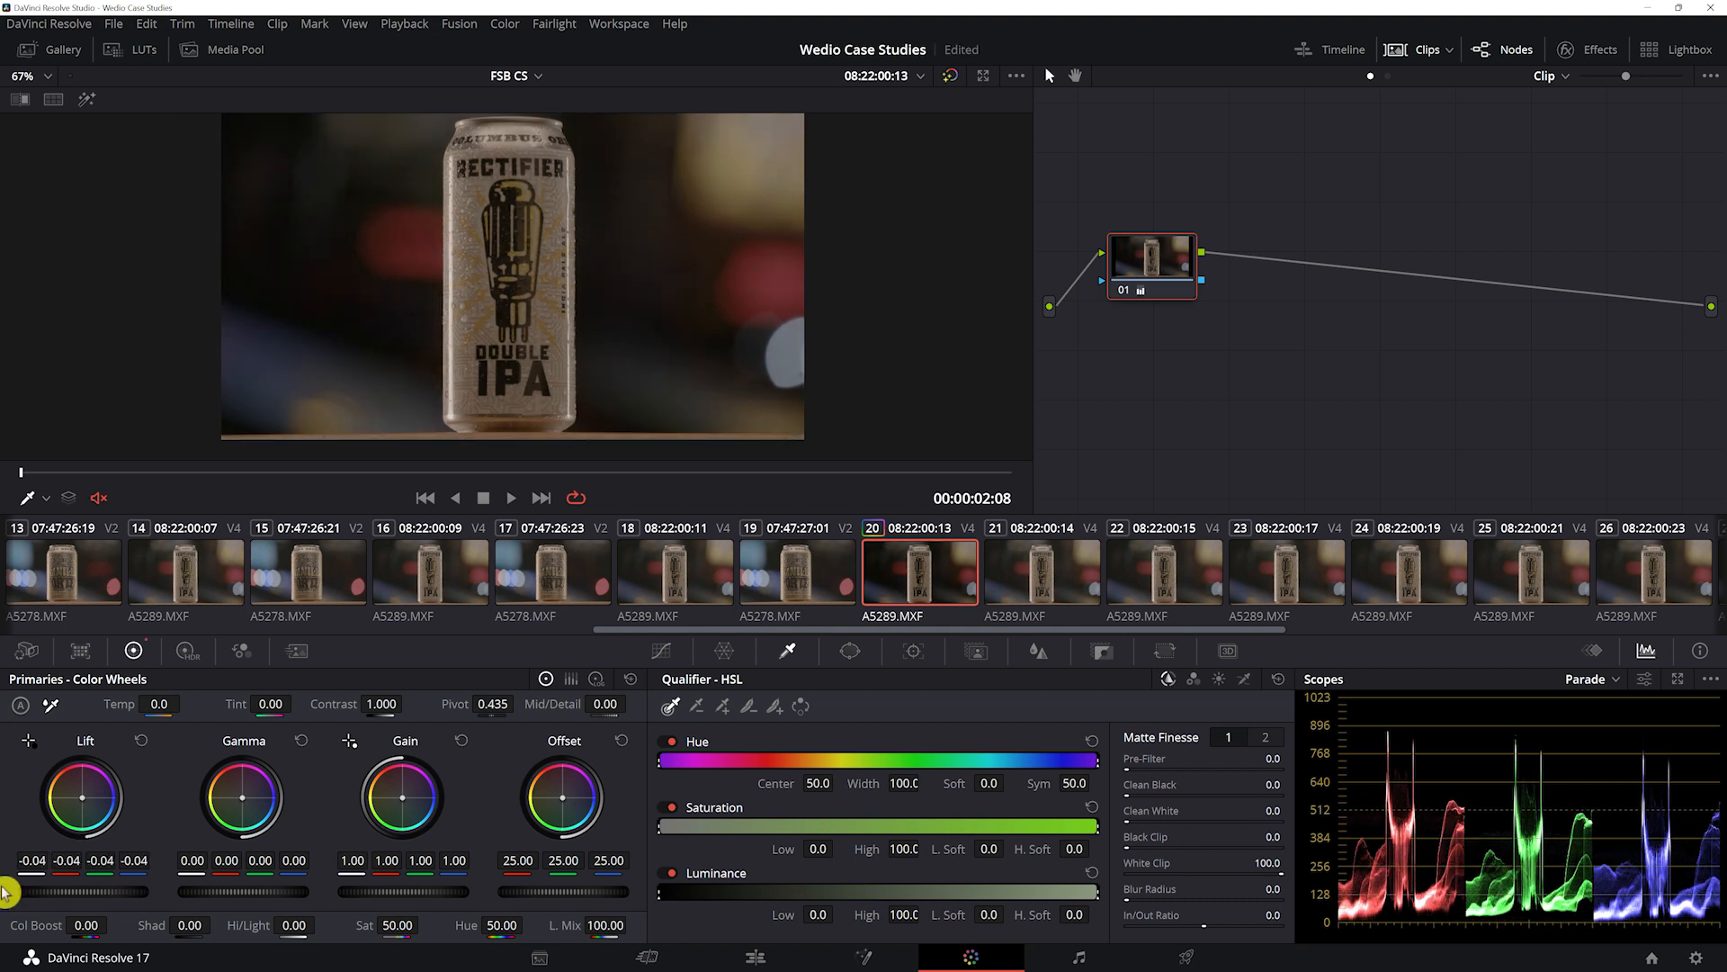
{"action": "left_click_drag", "start_coordinate": [424, 893], "coordinate": [453, 894]}
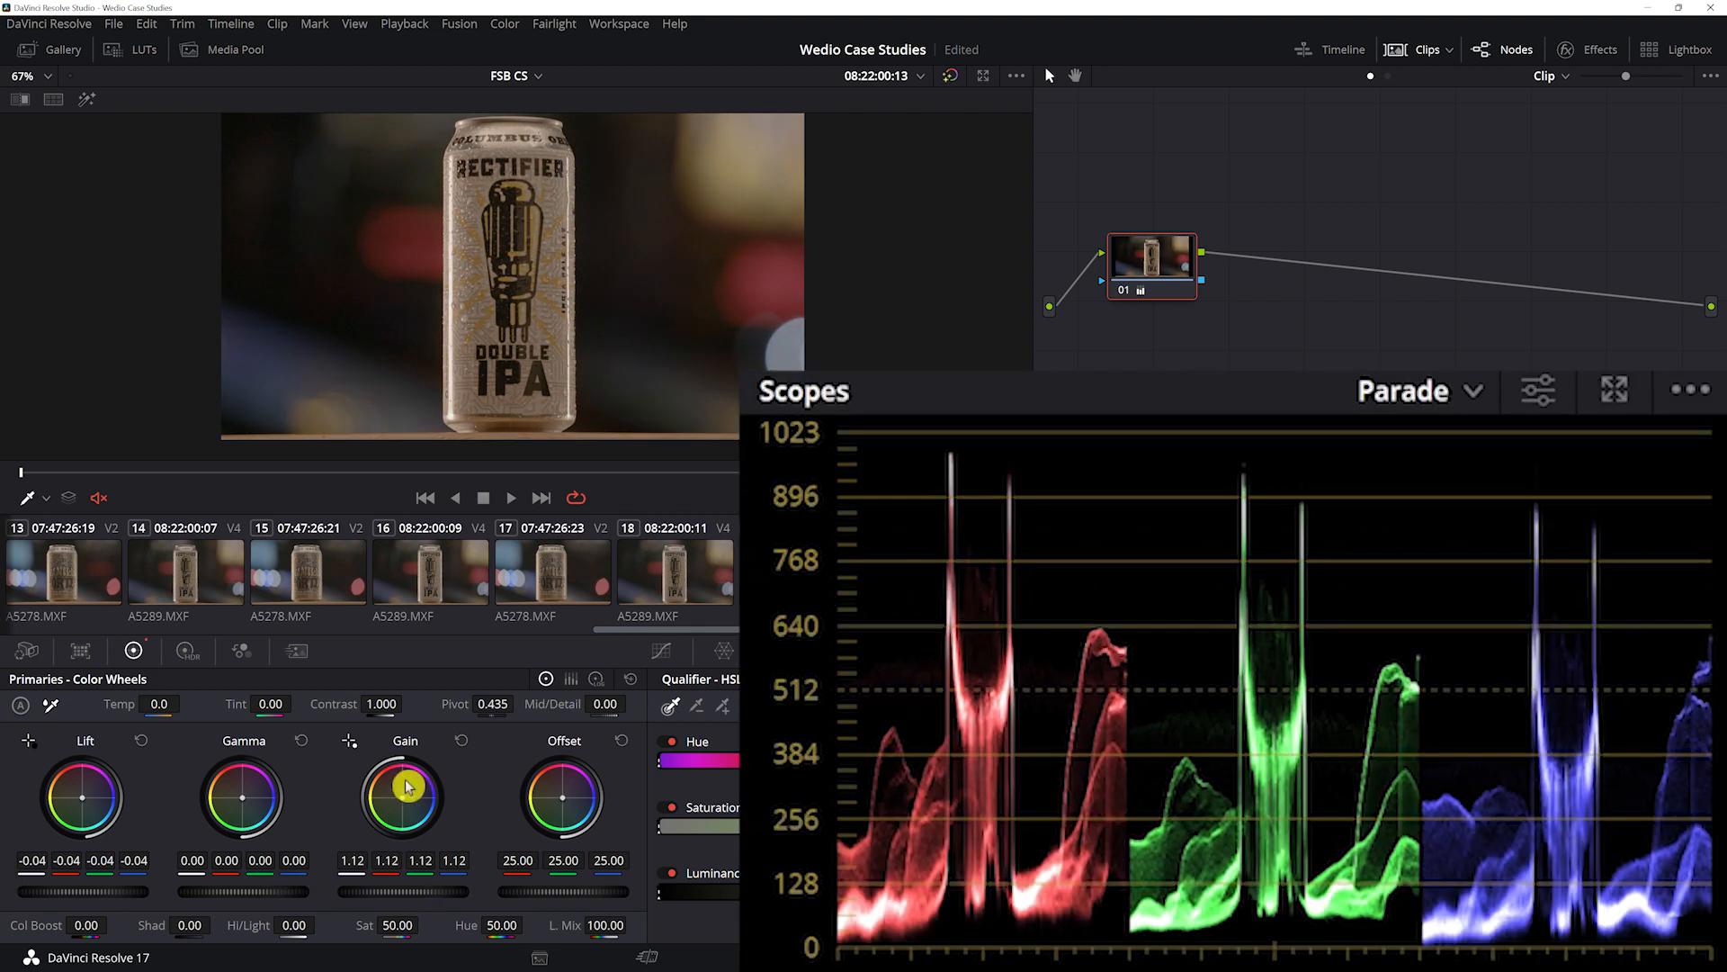
- Cool node 01's highlights to red 1.09, green 1.12, blue 1.21, deepen Lift with a slight blue bias, and compare with the ungraded image
{"action": "left_click_drag", "start_coordinate": [403, 801], "coordinate": [407, 801]}
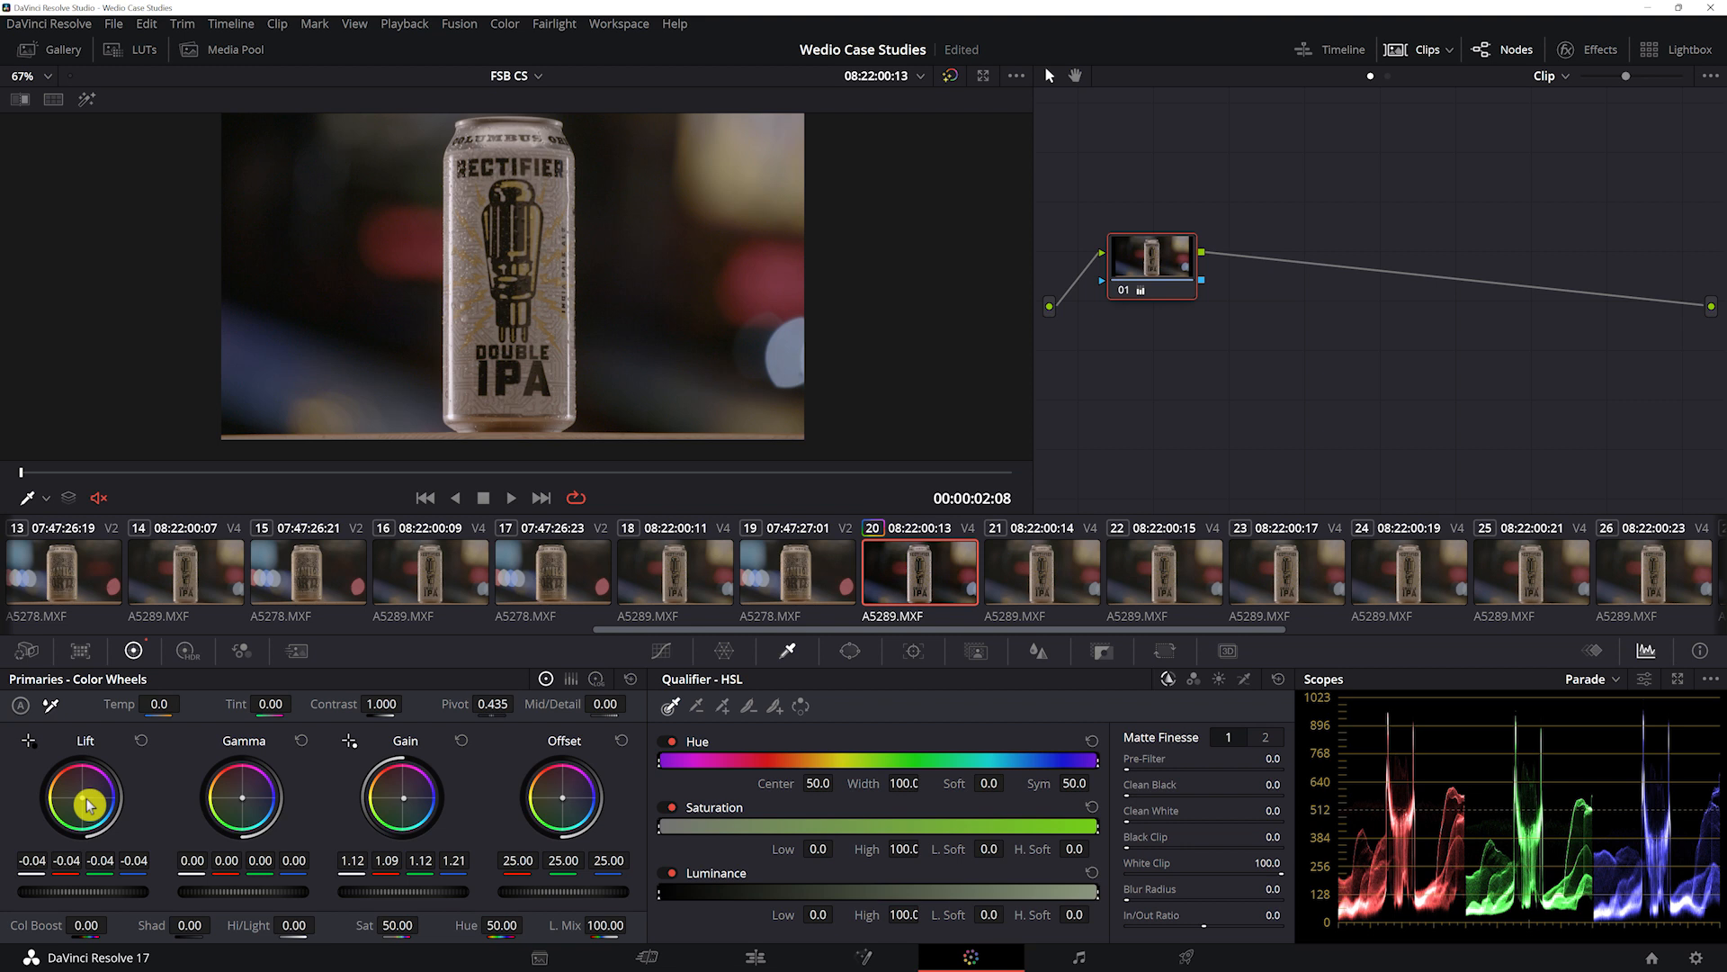
{"action": "left_click_drag", "start_coordinate": [82, 797], "coordinate": [84, 797]}
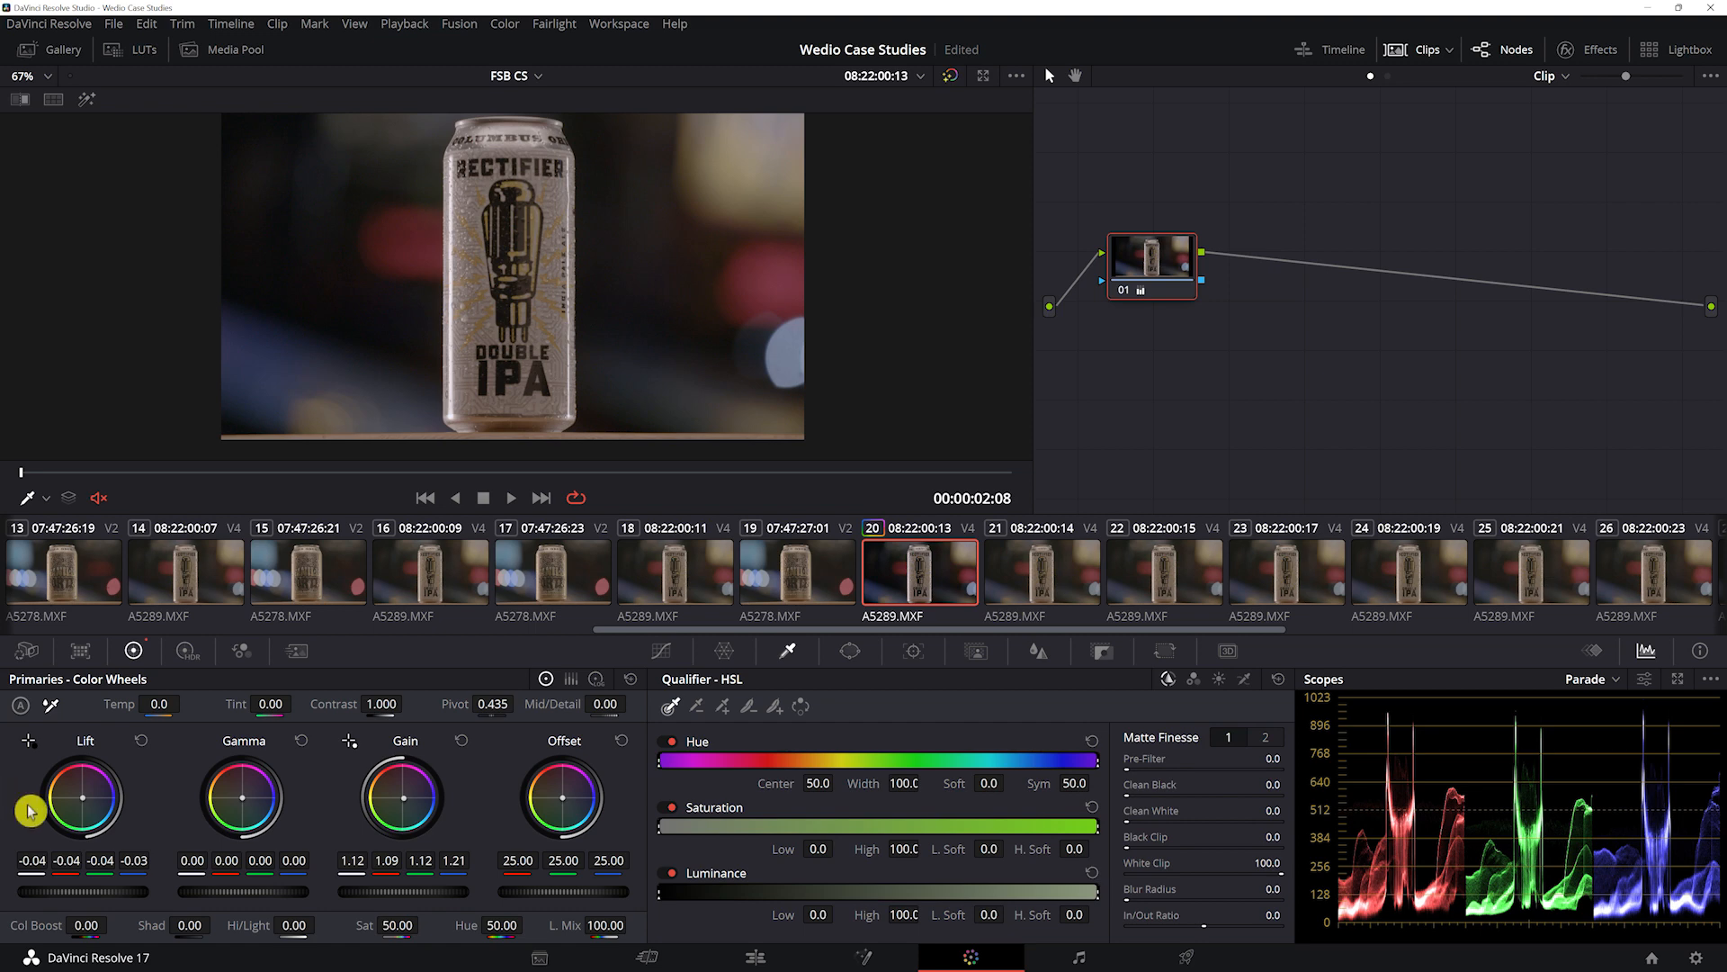
{"action": "left_click_drag", "start_coordinate": [117, 893], "coordinate": [109, 894]}
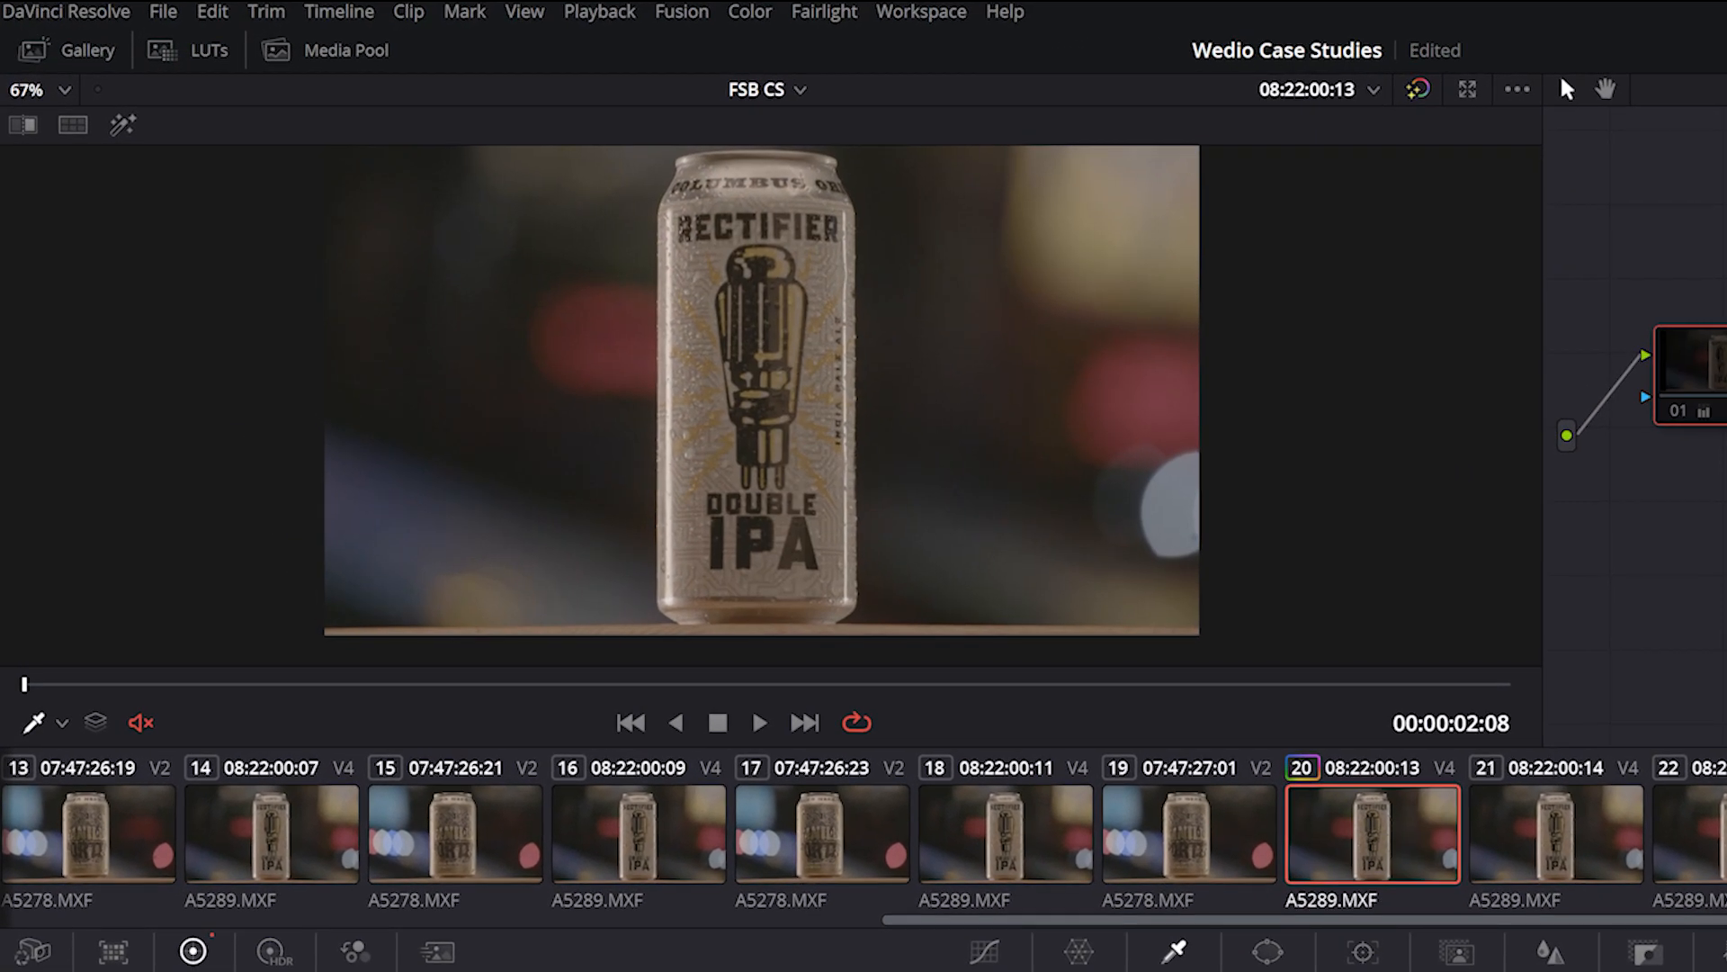
{"action": "key", "text": "ctrl+d"}
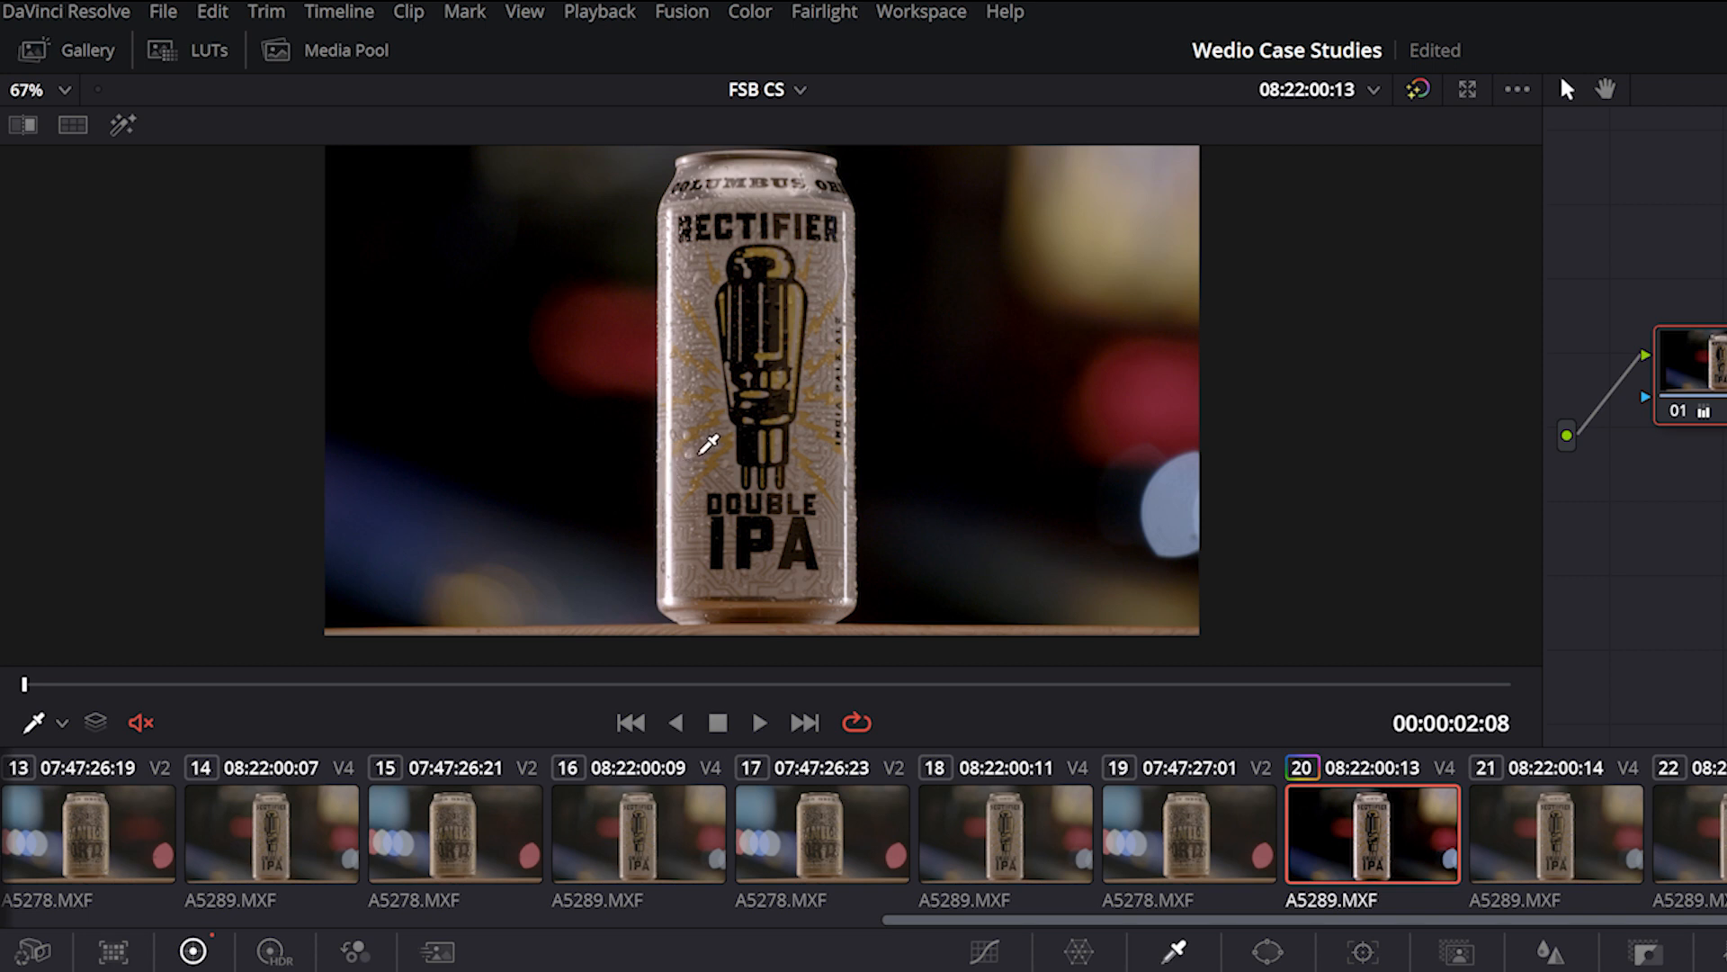
- Add serial node 02 and sample the can's pale label surface with the HSL qualifier, checking the selection in the highlight view
{"action": "key", "text": "alt+s"}
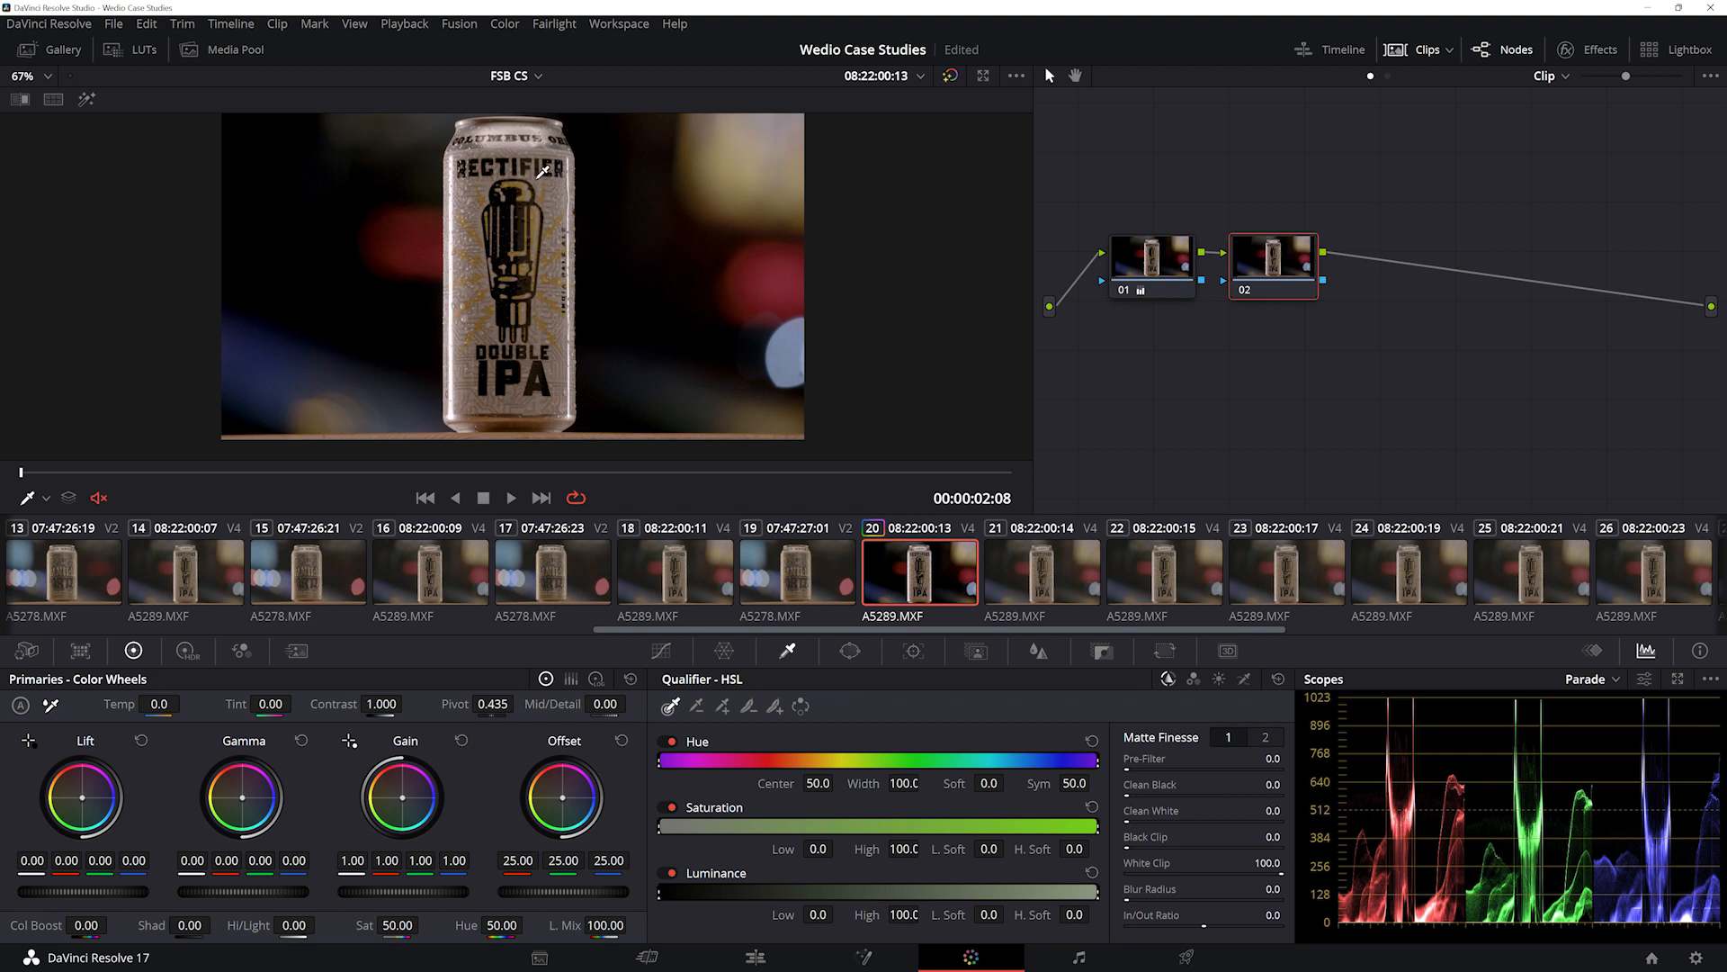
{"action": "scroll", "coordinate": [540, 189], "scroll_direction": "up", "scroll_amount": 2}
{"action": "scroll", "coordinate": [557, 210], "scroll_direction": "up", "scroll_amount": 3}
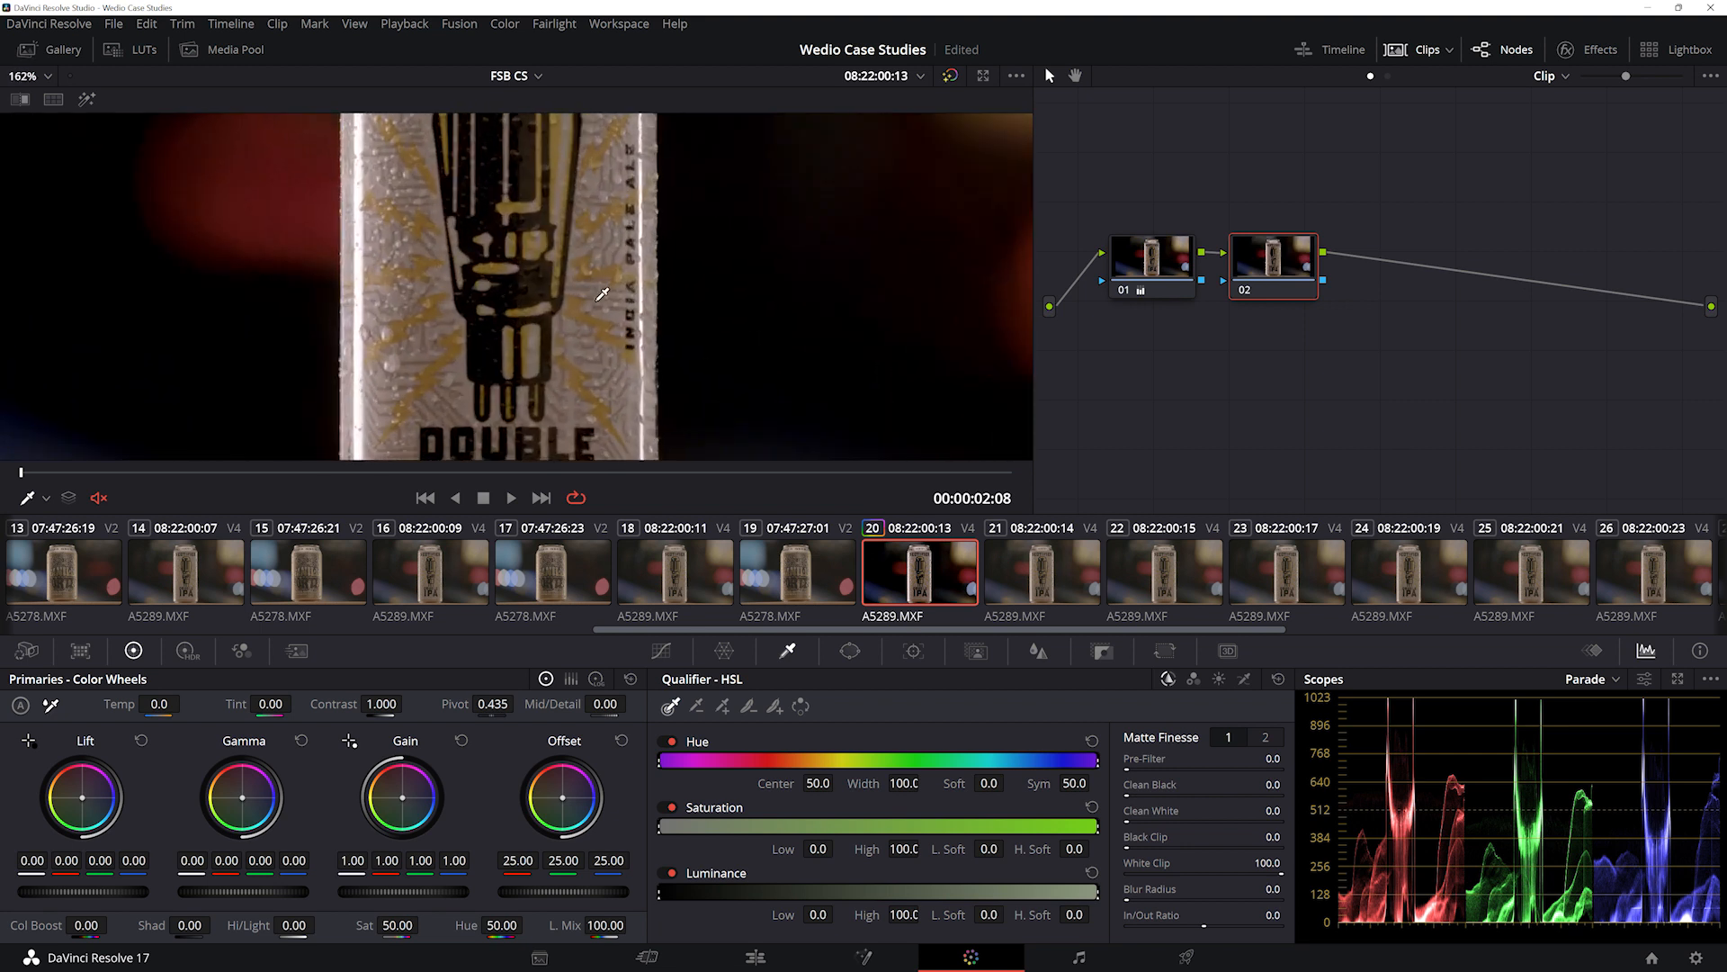
{"action": "left_click", "coordinate": [585, 286]}
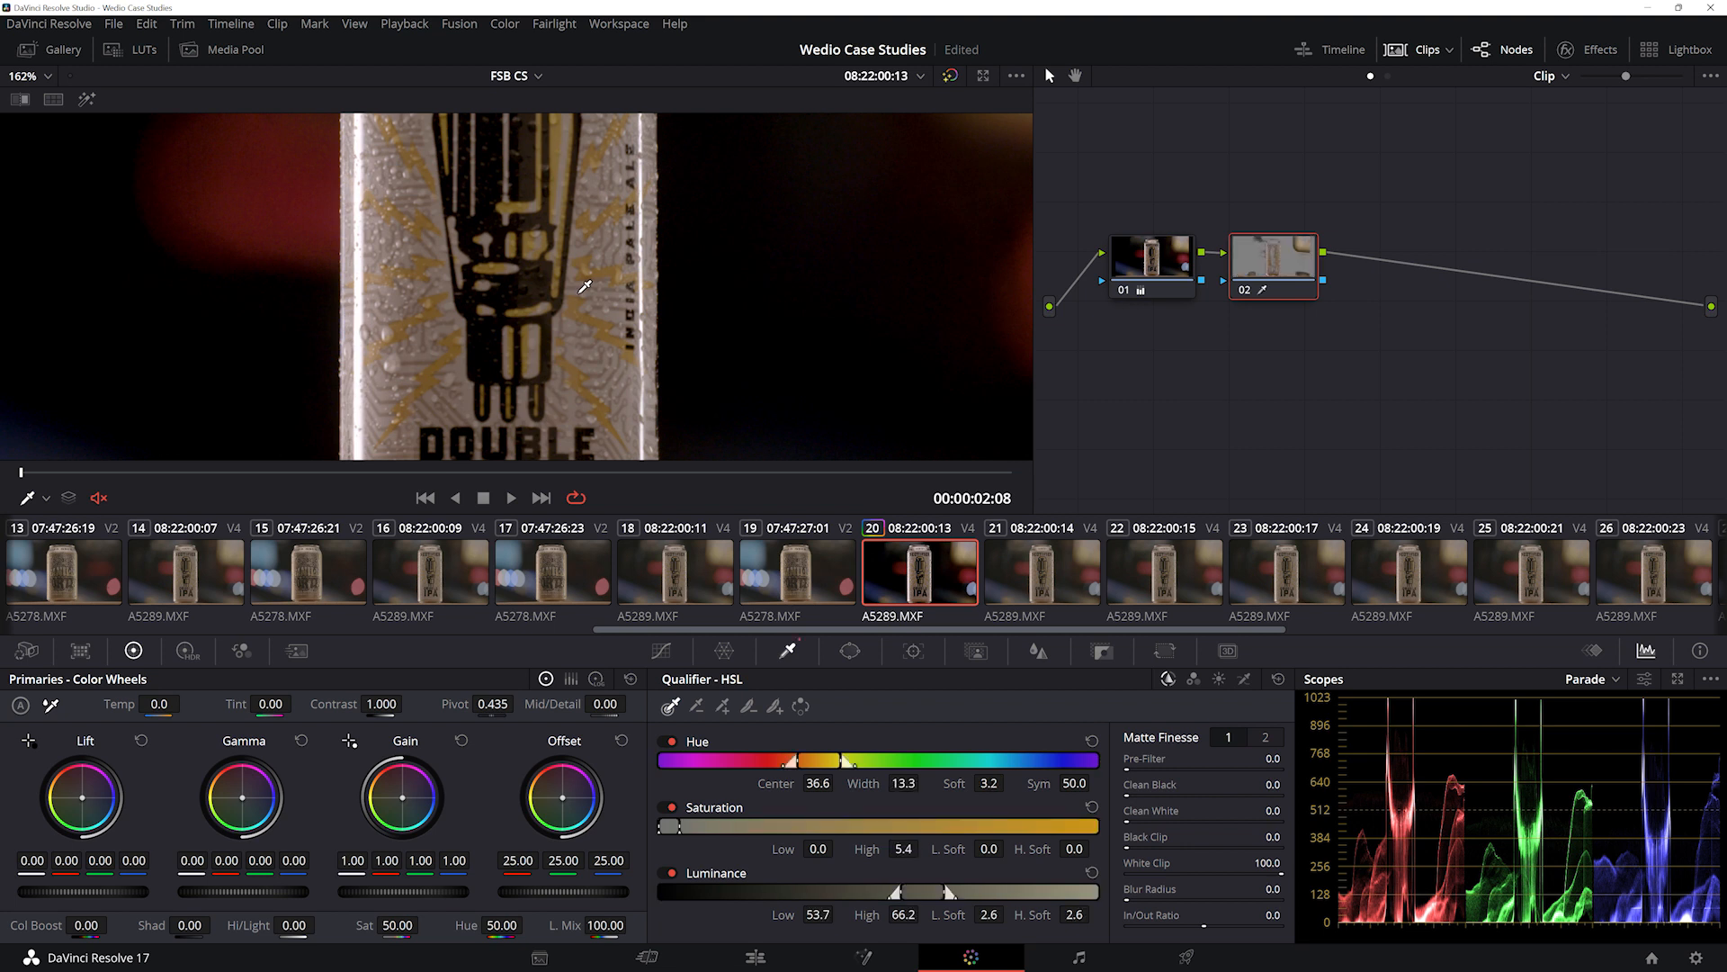
{"action": "key", "text": "shift+h"}
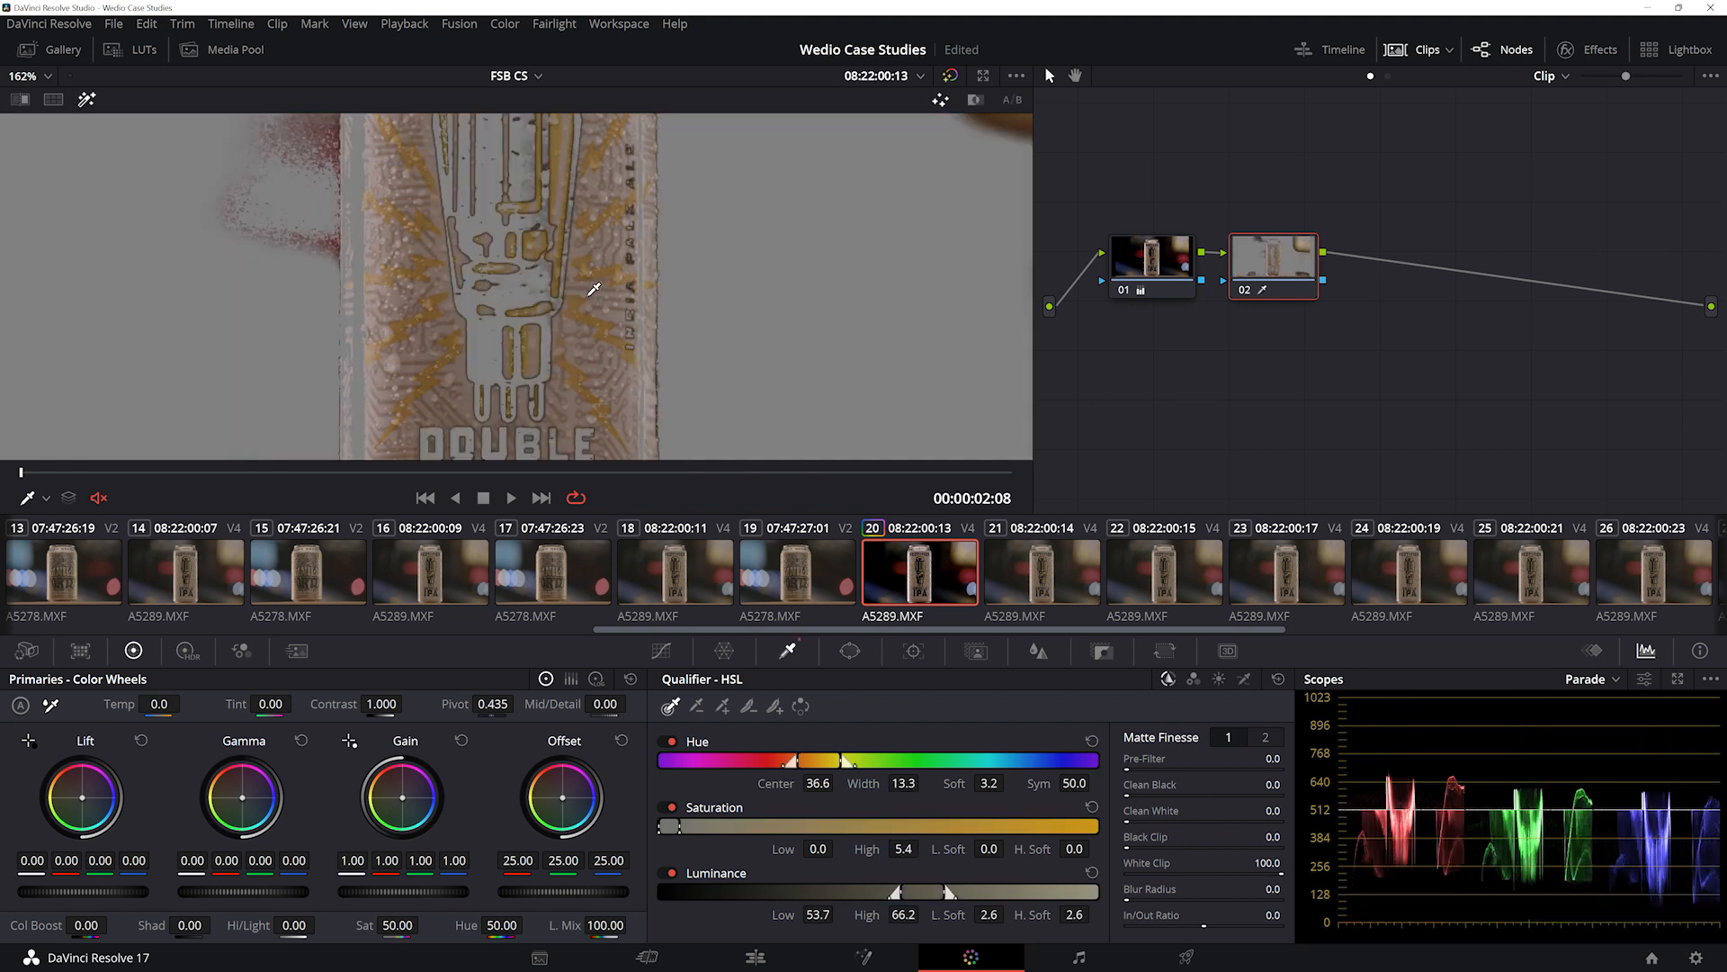
{"action": "left_click", "coordinate": [598, 286]}
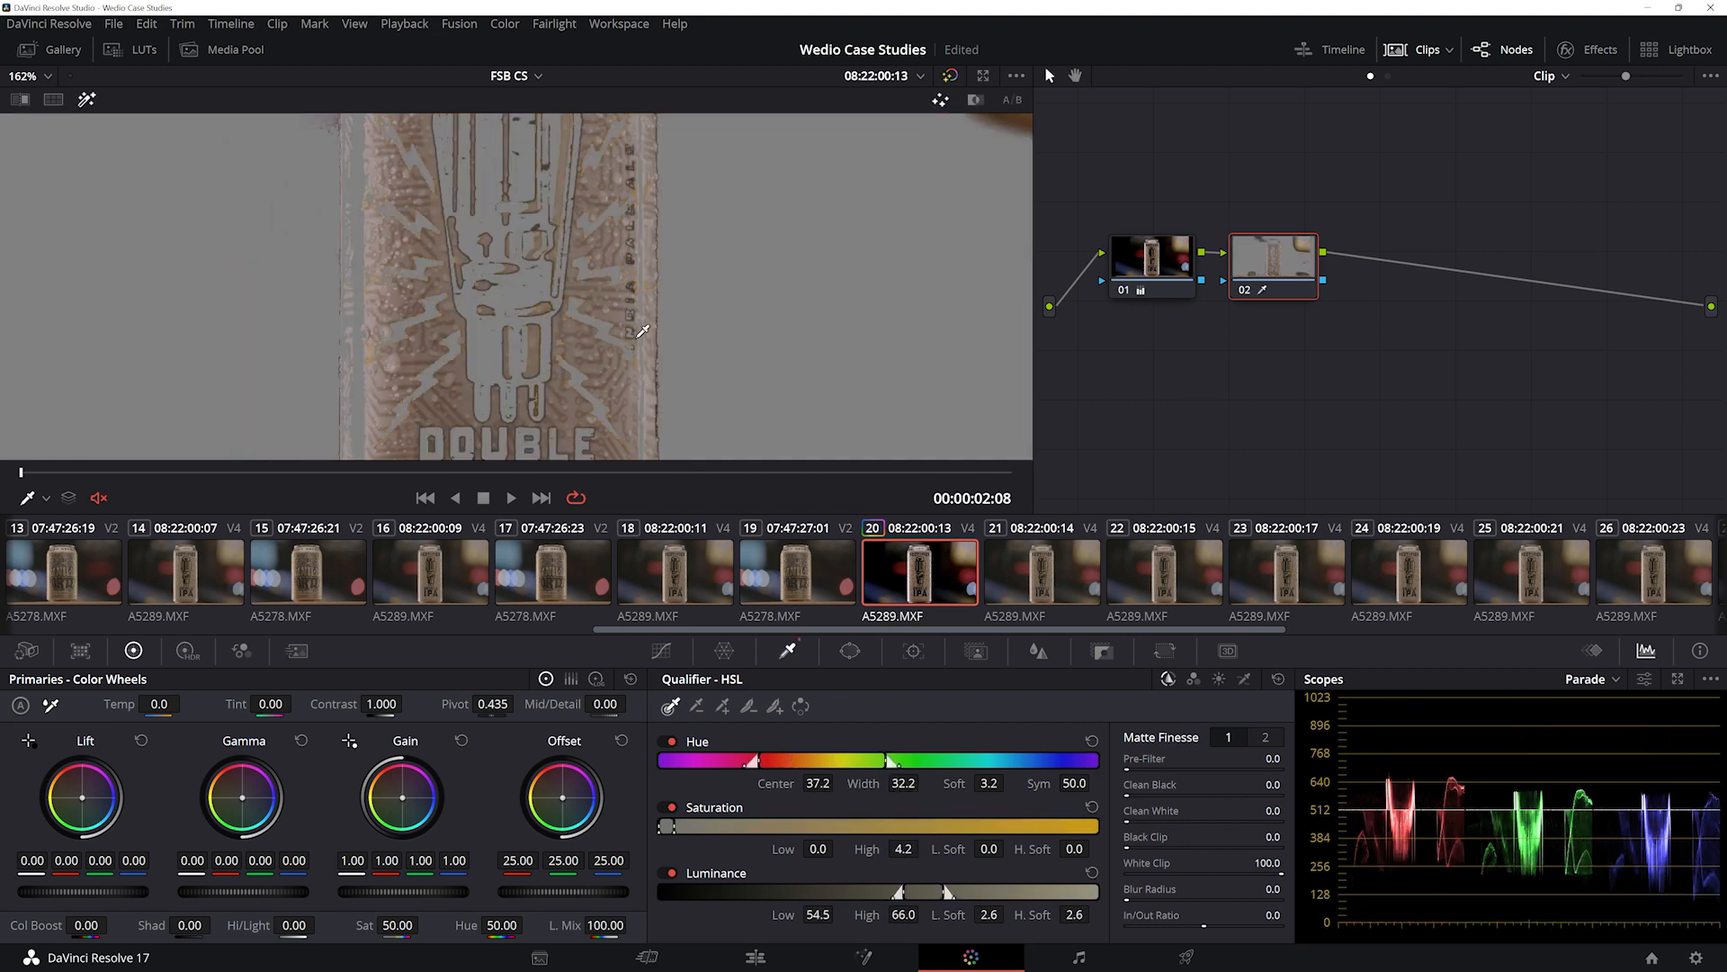
- Refine node 02's qualifier matte with Blur Radius 54.3, Clean Black 23.8 and Clean White 16.0
{"action": "scroll", "coordinate": [812, 346], "scroll_direction": "down", "scroll_amount": 5}
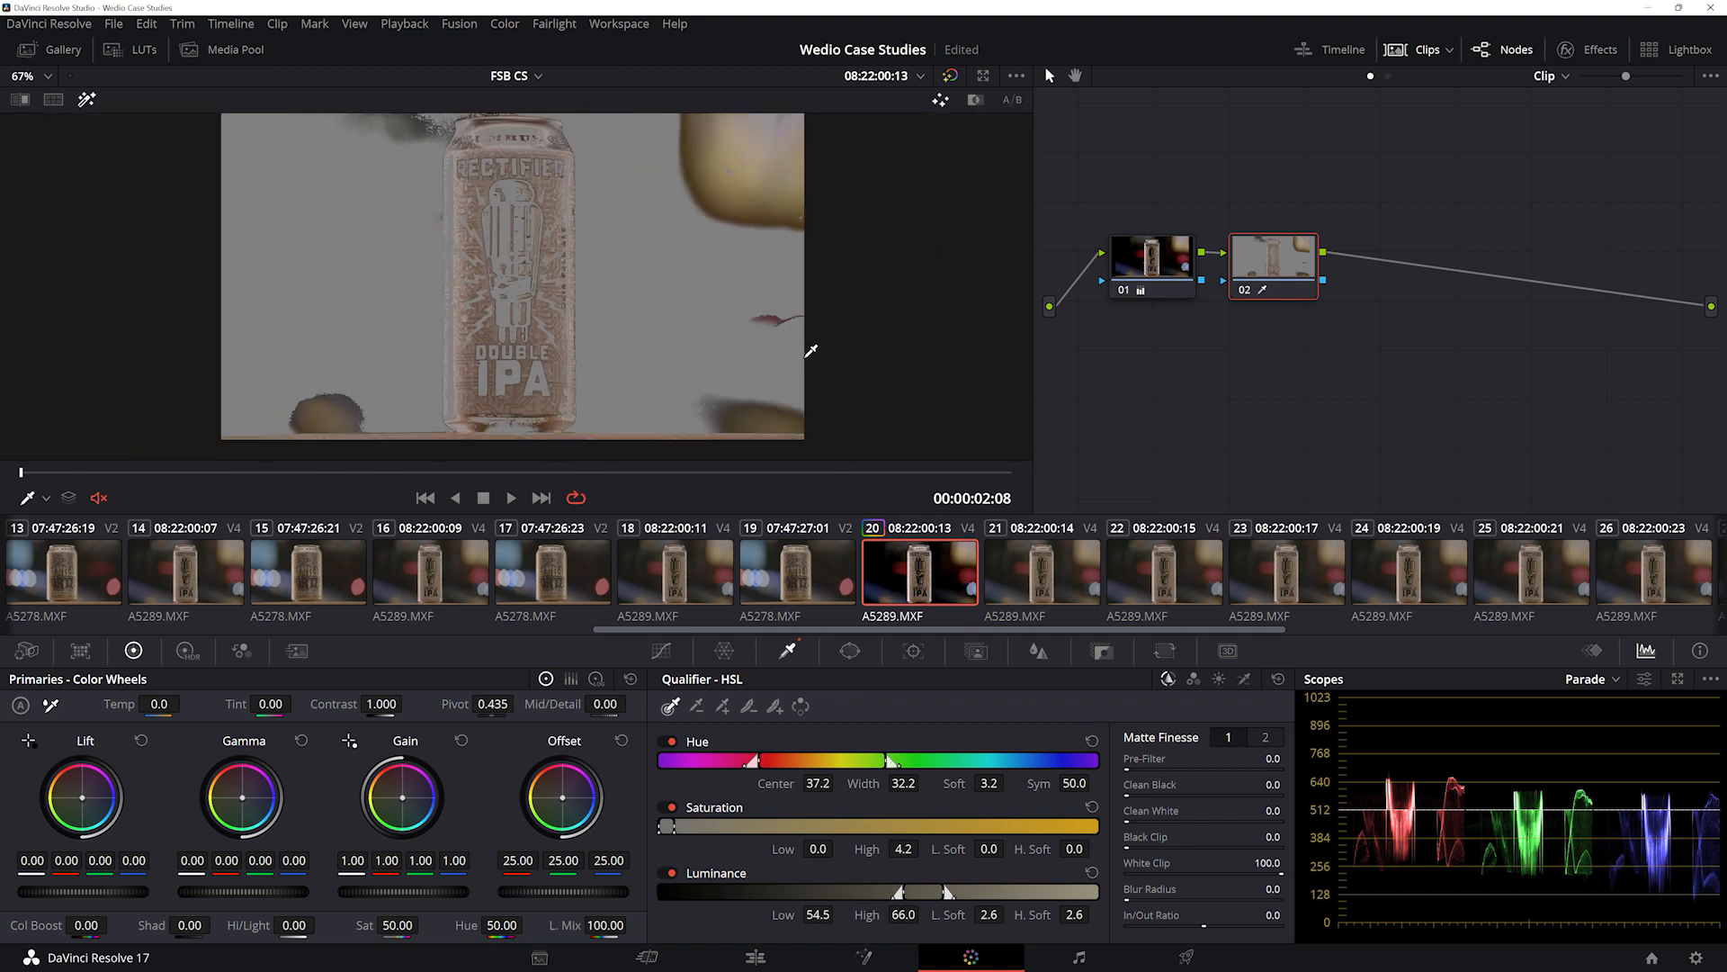
{"action": "scroll", "coordinate": [757, 364], "scroll_direction": "down", "scroll_amount": 1}
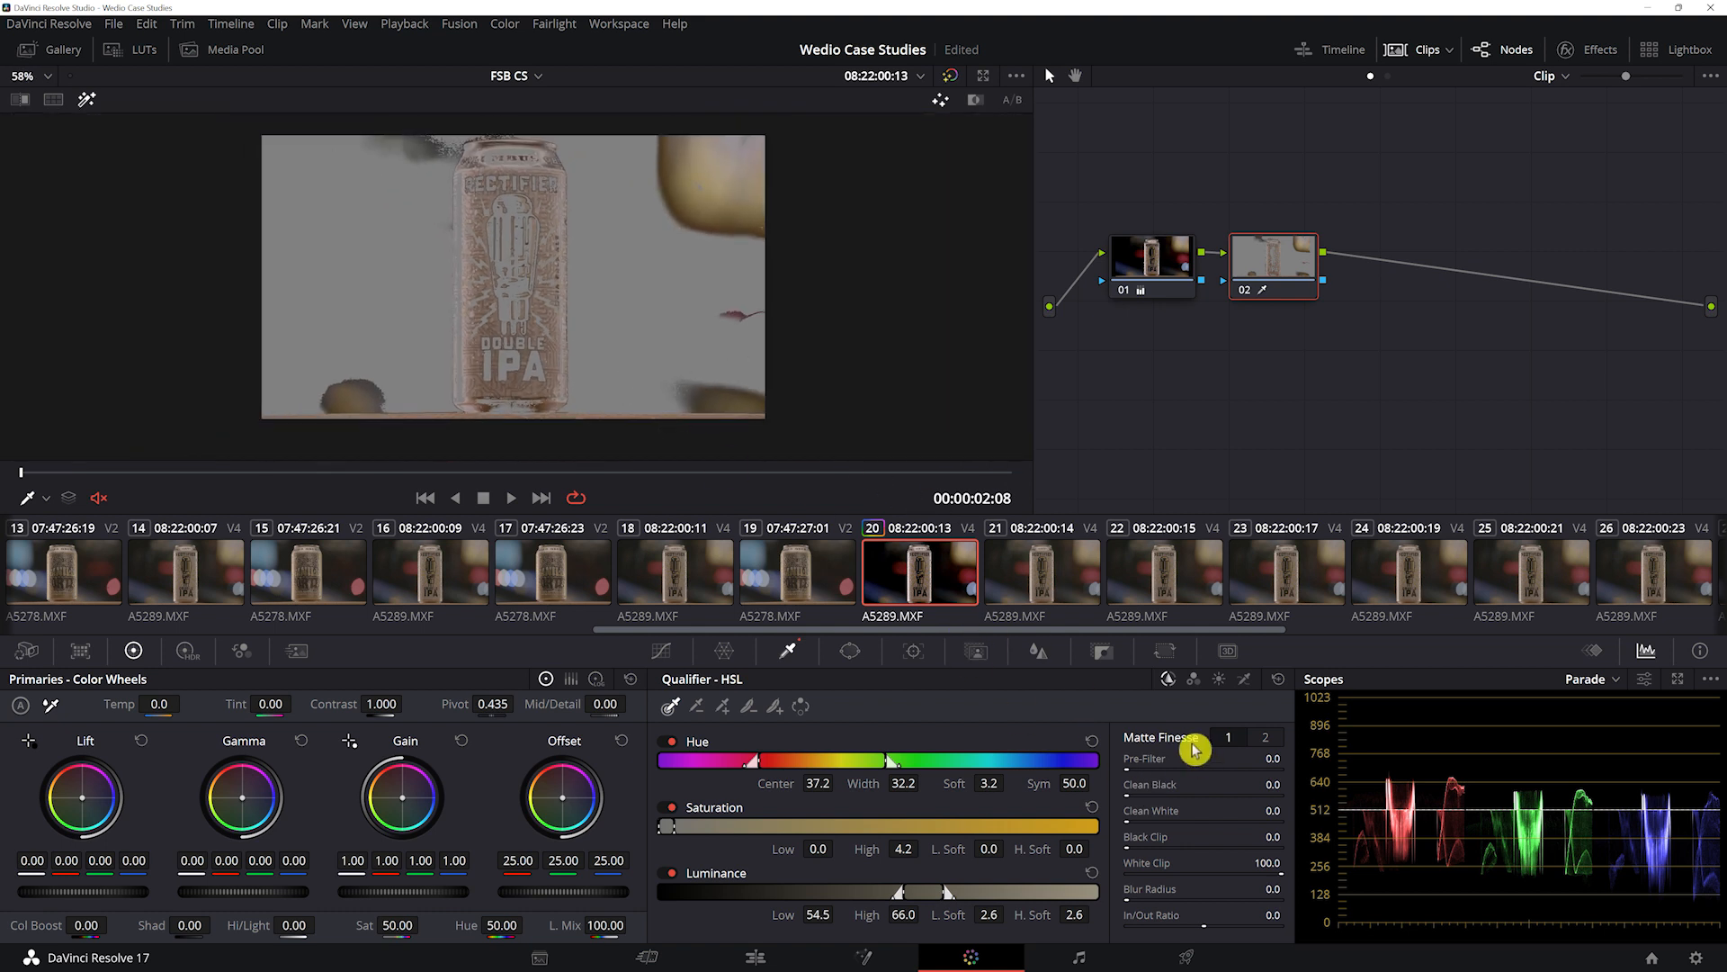
{"action": "left_click_drag", "start_coordinate": [1266, 889], "coordinate": [1306, 888]}
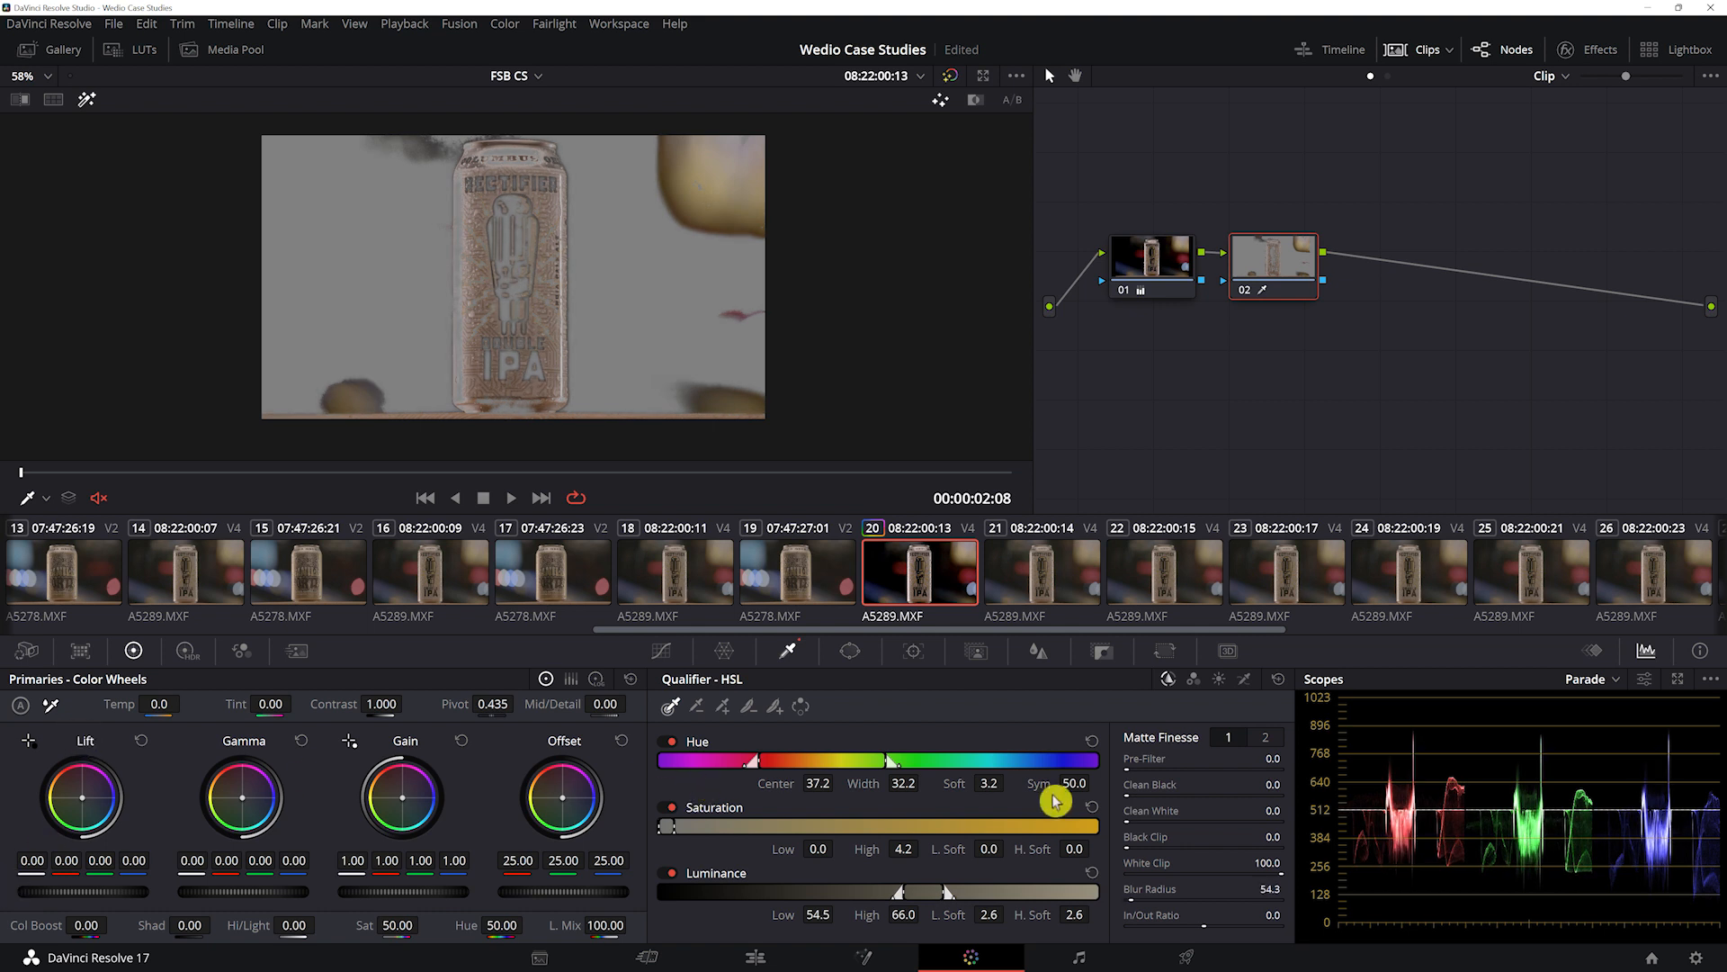
{"action": "left_click_drag", "start_coordinate": [1127, 792], "coordinate": [1150, 821]}
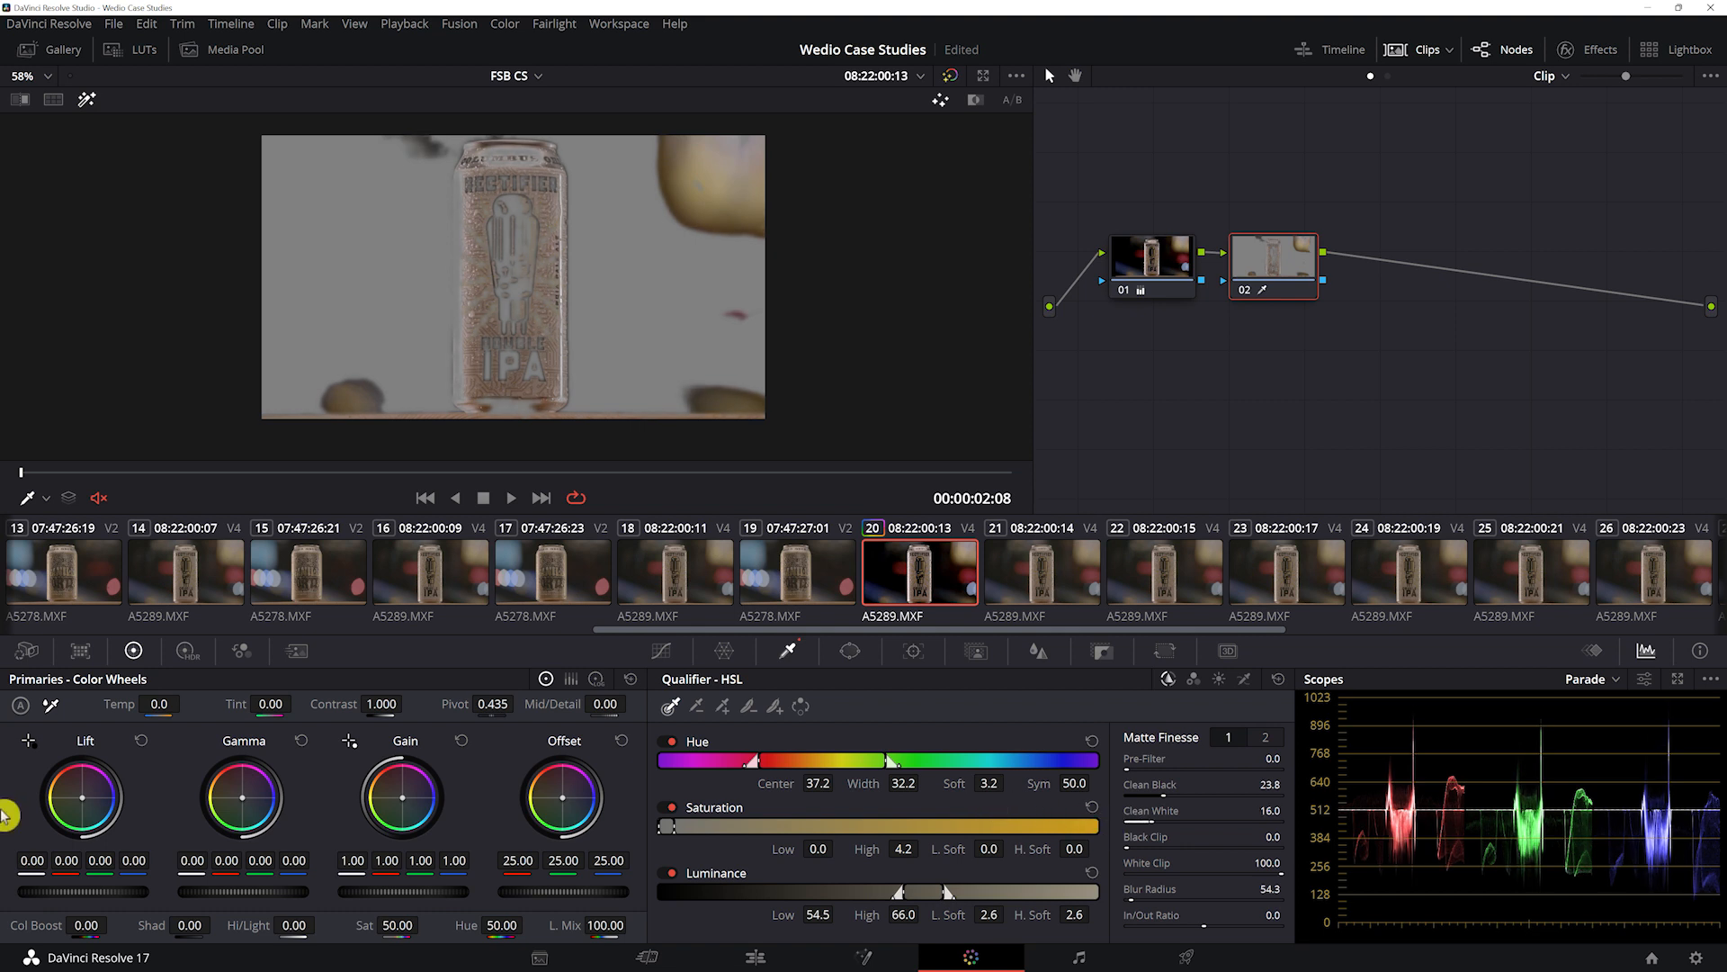
- Draw a closed curve window around the can on node 02 to exclude the background from the selection
{"action": "left_click", "coordinate": [851, 649]}
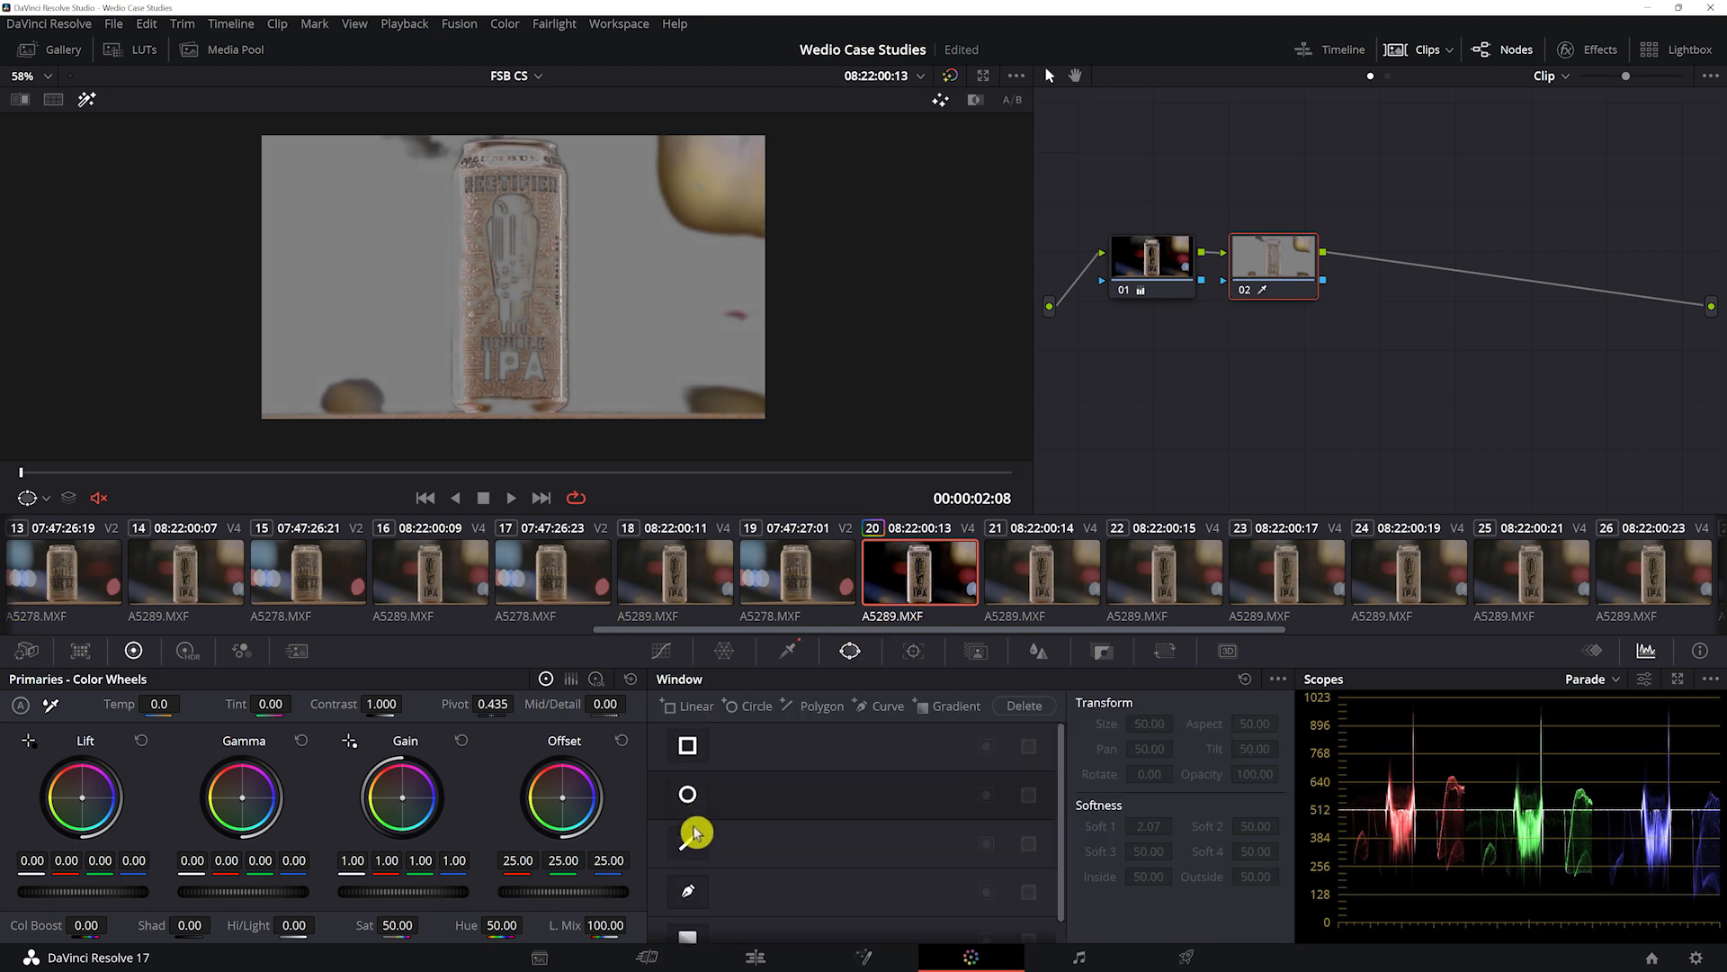
{"action": "left_click", "coordinate": [688, 891]}
{"action": "left_click", "coordinate": [436, 142]}
{"action": "left_click", "coordinate": [434, 428]}
{"action": "left_click", "coordinate": [585, 427]}
{"action": "left_click", "coordinate": [581, 123]}
{"action": "left_click", "coordinate": [441, 121]}
{"action": "left_click", "coordinate": [435, 141]}
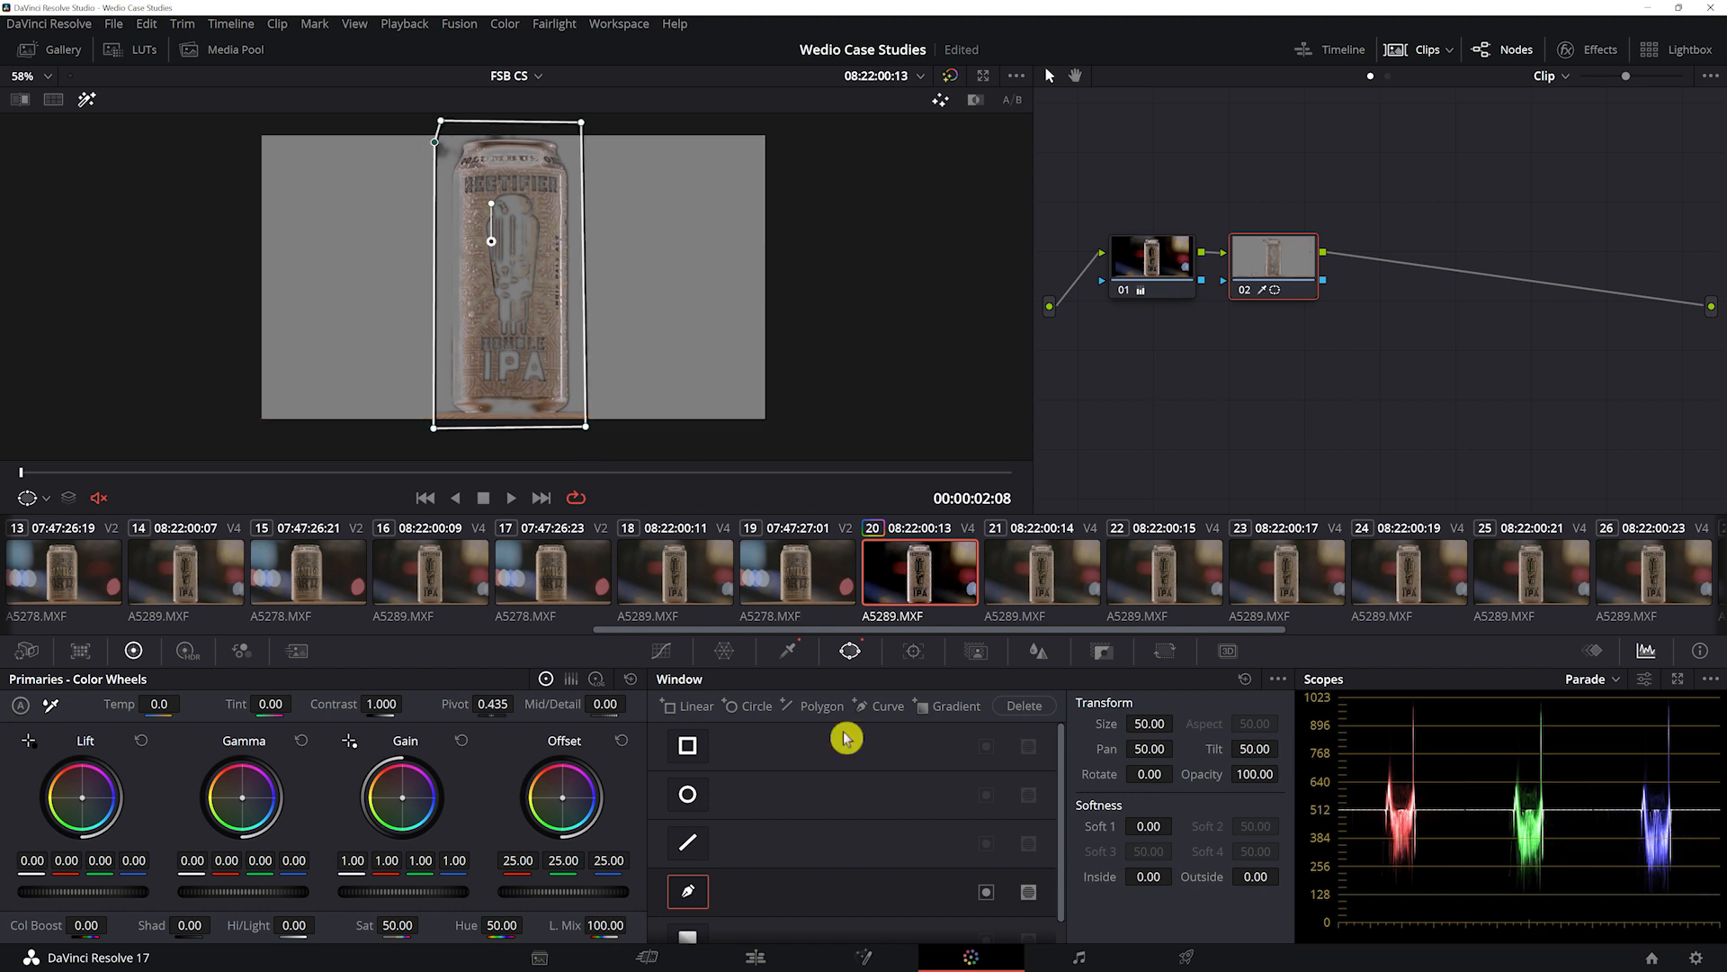
- Raise the two lower corners of node 02's curve window to the can's base and set its Outside softness to 2.18
{"action": "left_click", "coordinate": [910, 653]}
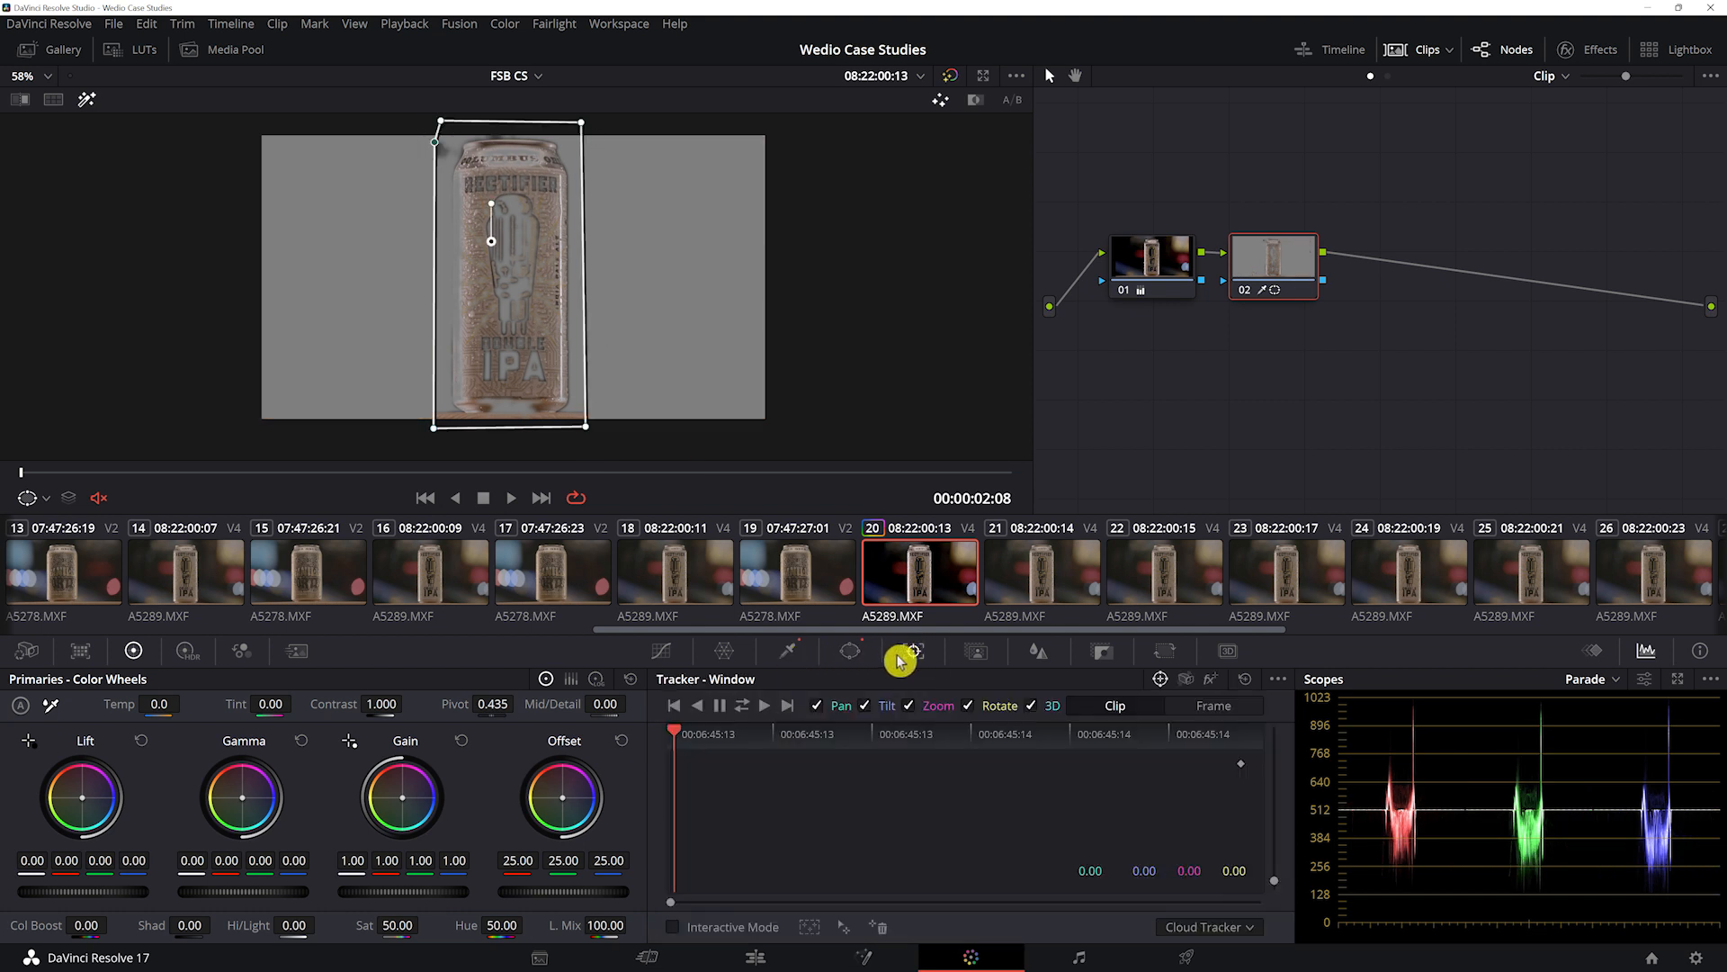
{"action": "left_click", "coordinate": [789, 654]}
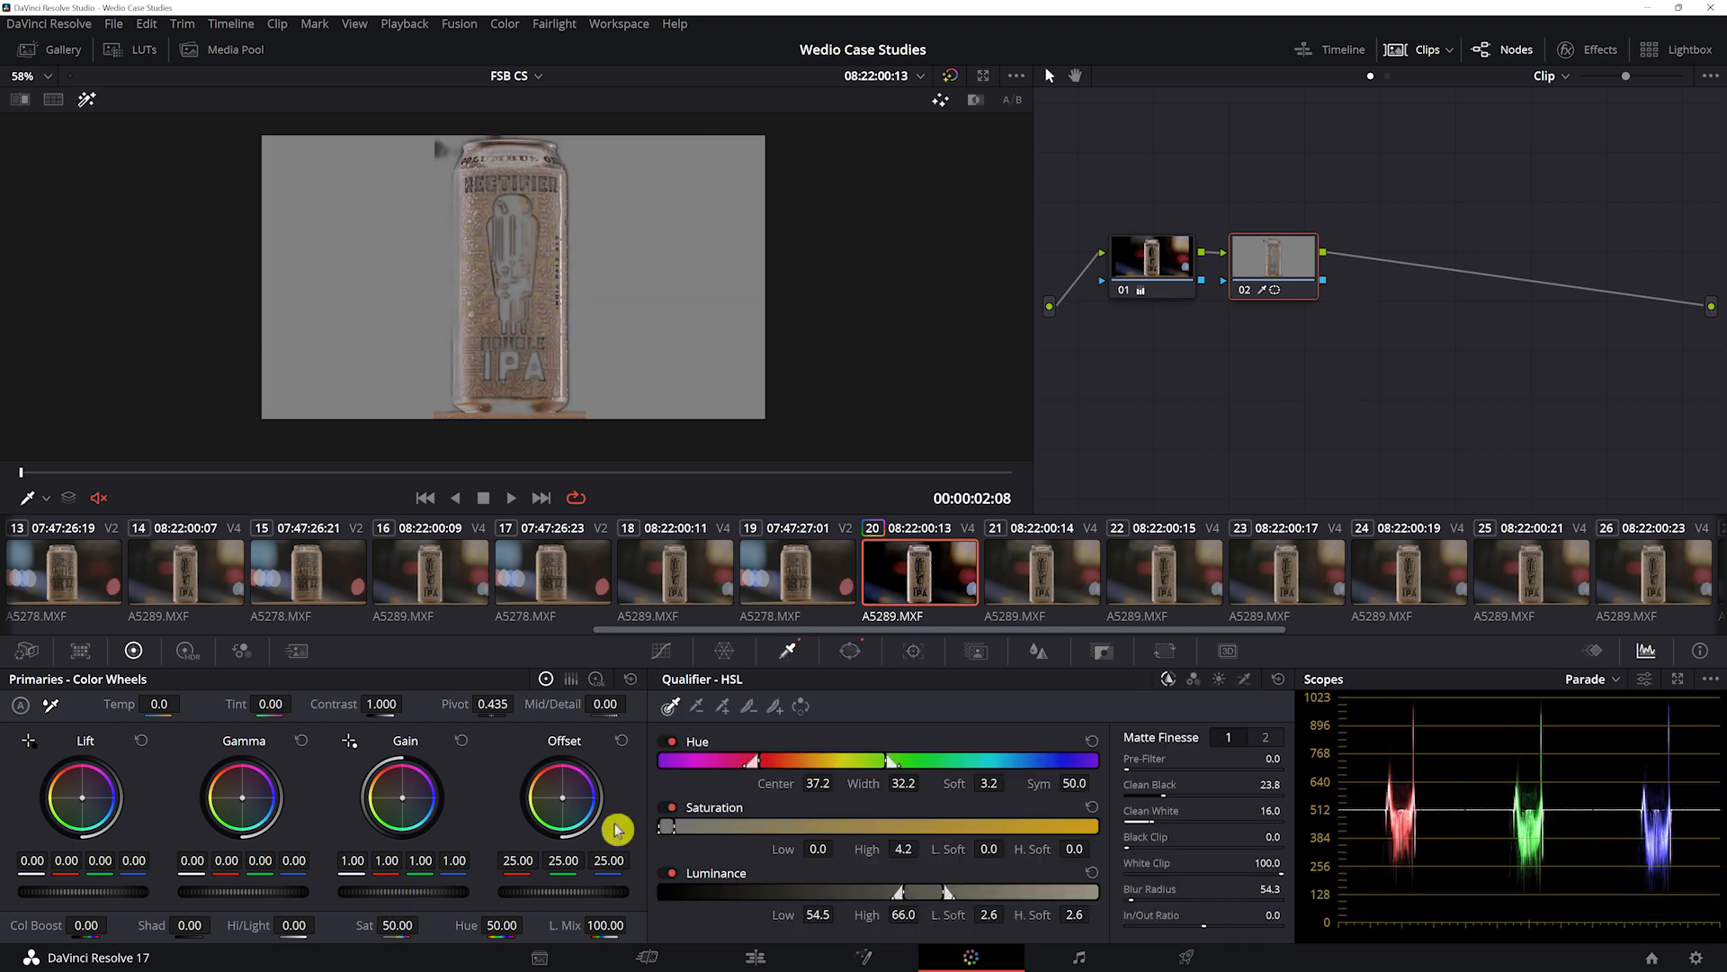
{"action": "left_click", "coordinate": [850, 650]}
{"action": "left_click_drag", "start_coordinate": [590, 433], "coordinate": [583, 414]}
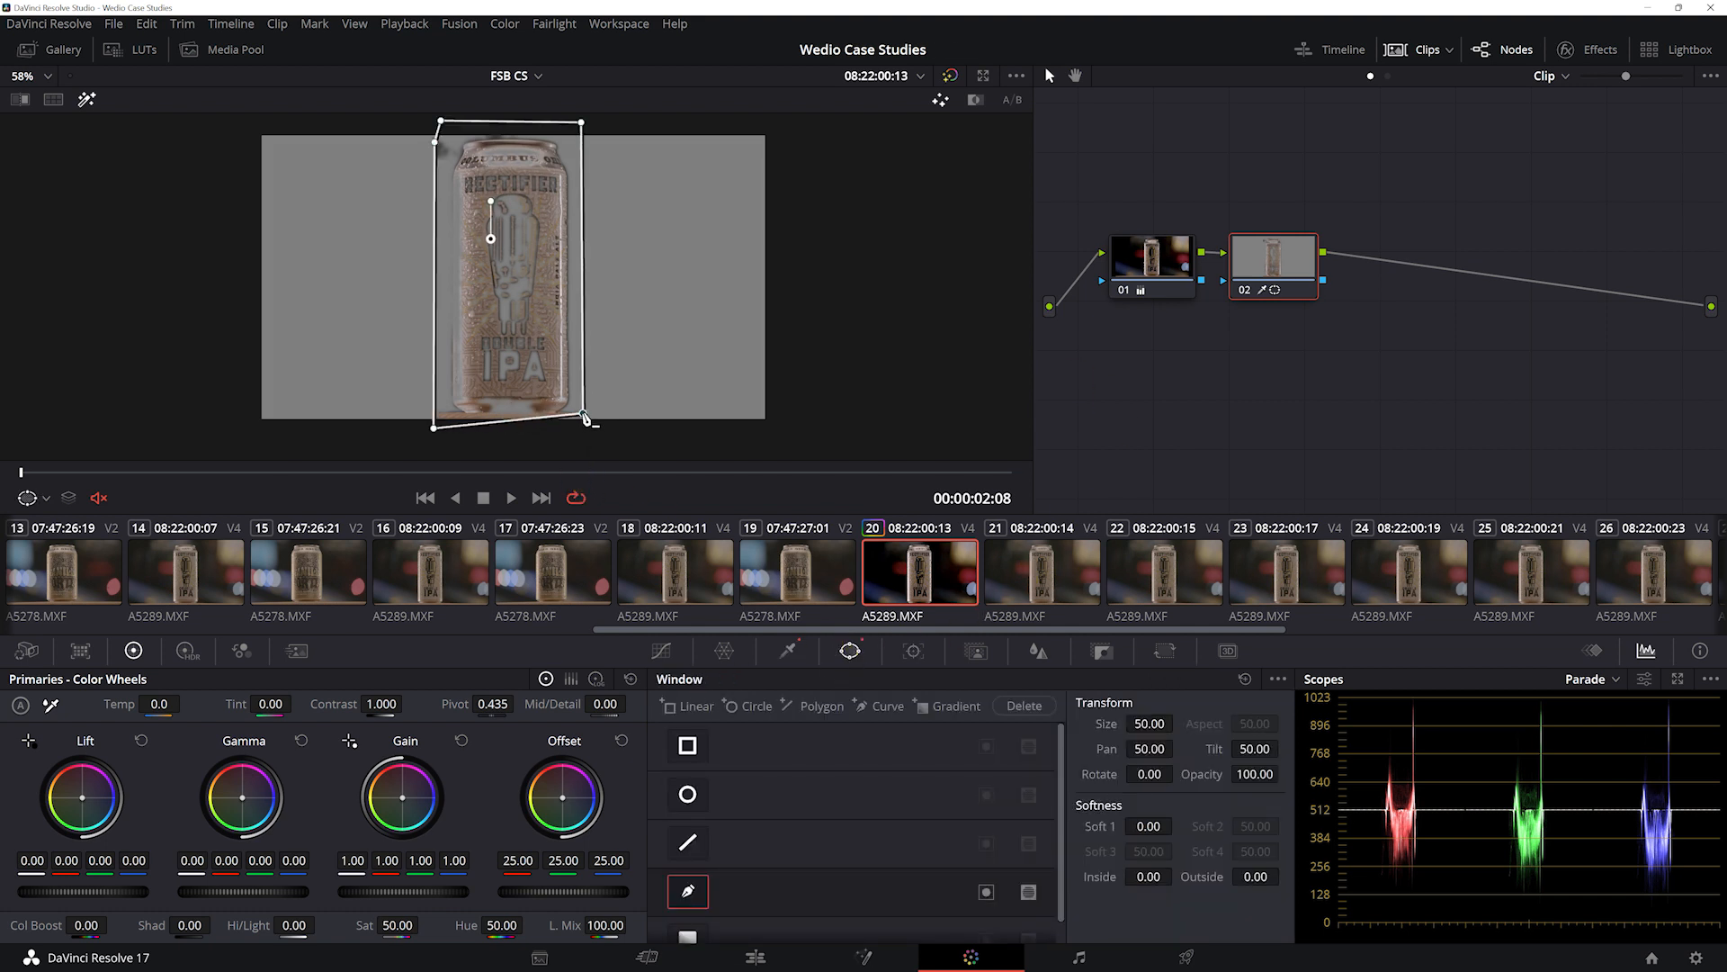
{"action": "left_click_drag", "start_coordinate": [435, 434], "coordinate": [441, 413]}
{"action": "left_click_drag", "start_coordinate": [1256, 877], "coordinate": [4, 877]}
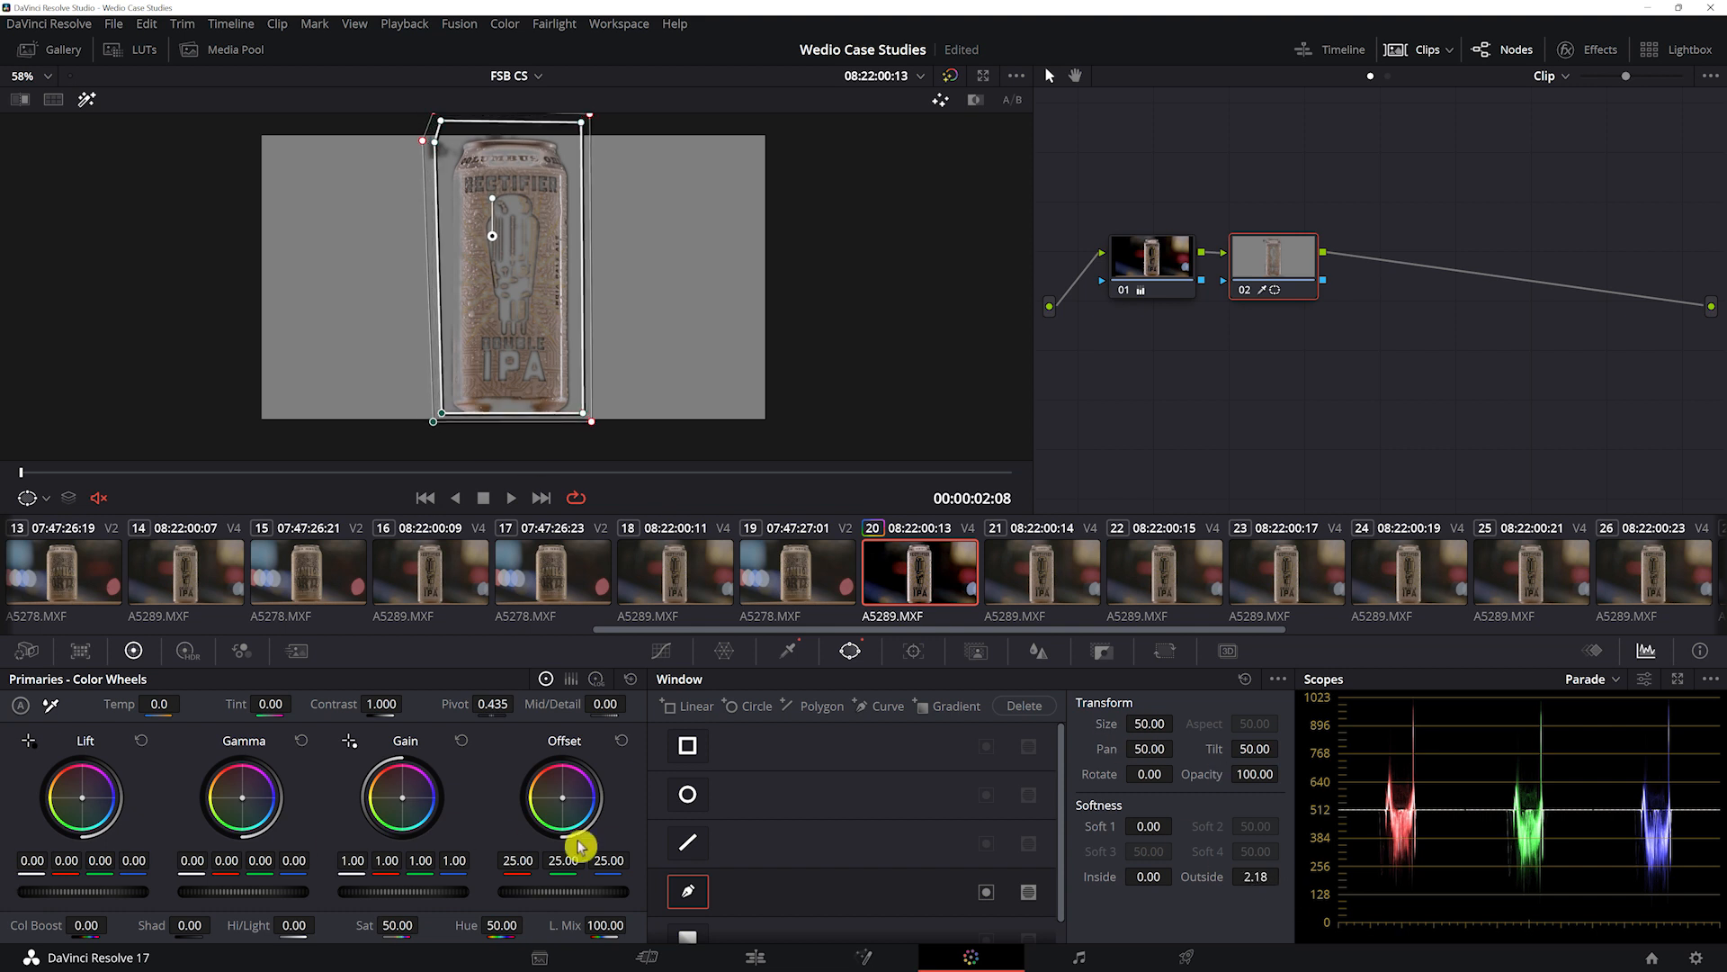
- Set the curve window's Inside softness to 5.68 and pull its upper points closer to the top of the can
{"action": "left_click_drag", "start_coordinate": [1149, 876], "coordinate": [9, 828]}
{"action": "left_click_drag", "start_coordinate": [434, 142], "coordinate": [447, 136]}
{"action": "left_click_drag", "start_coordinate": [581, 122], "coordinate": [574, 137]}
{"action": "left_click_drag", "start_coordinate": [443, 148], "coordinate": [448, 149]}
- Turn off the highlight view and set node 02's Gain to 1.68 to brighten the can
{"action": "key", "text": "shift+h"}
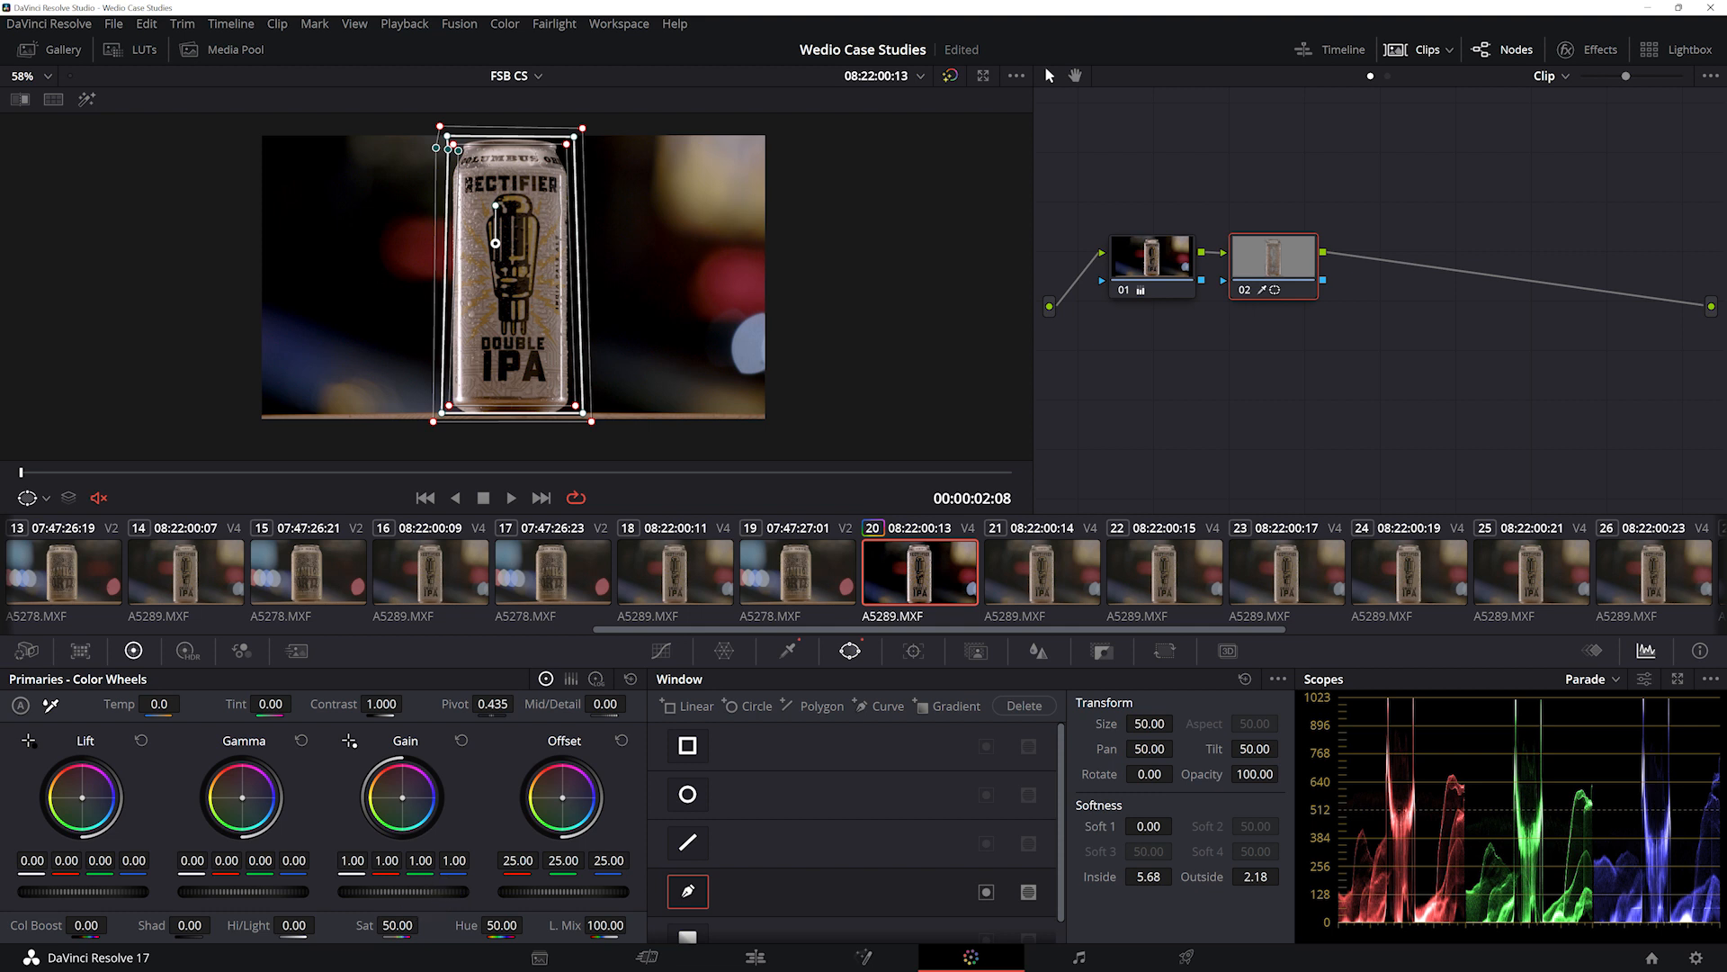
{"action": "left_click_drag", "start_coordinate": [403, 892], "coordinate": [520, 891]}
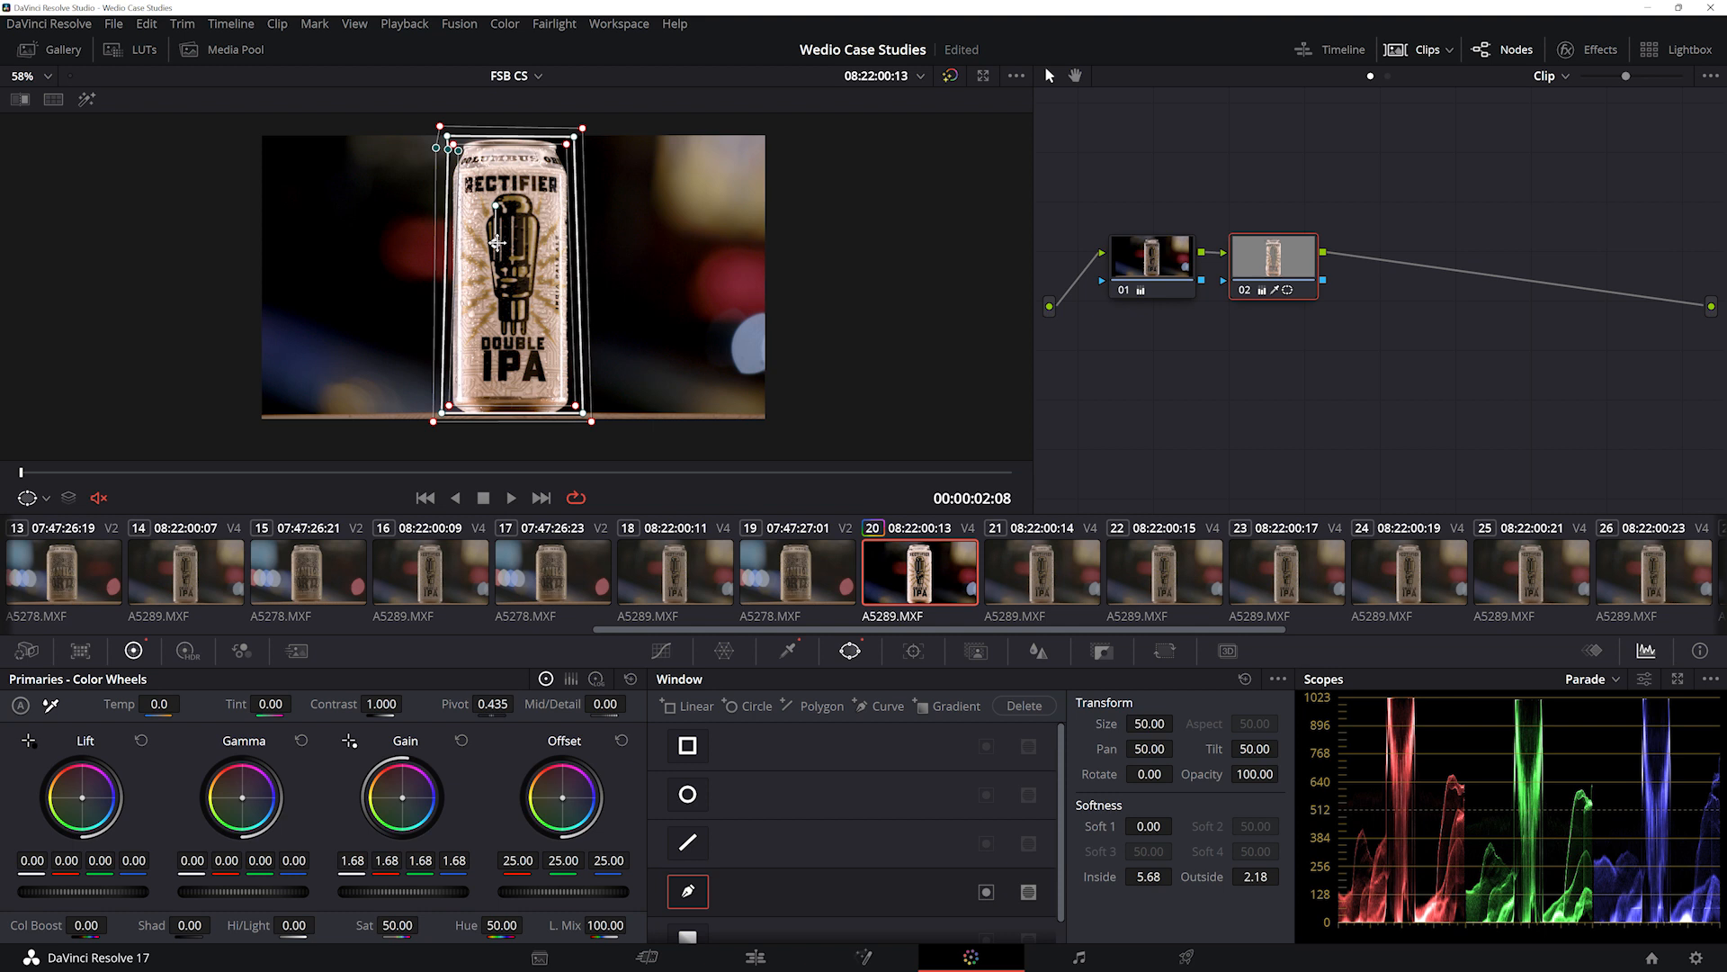
{"action": "scroll", "coordinate": [532, 337], "scroll_direction": "up", "scroll_amount": 5}
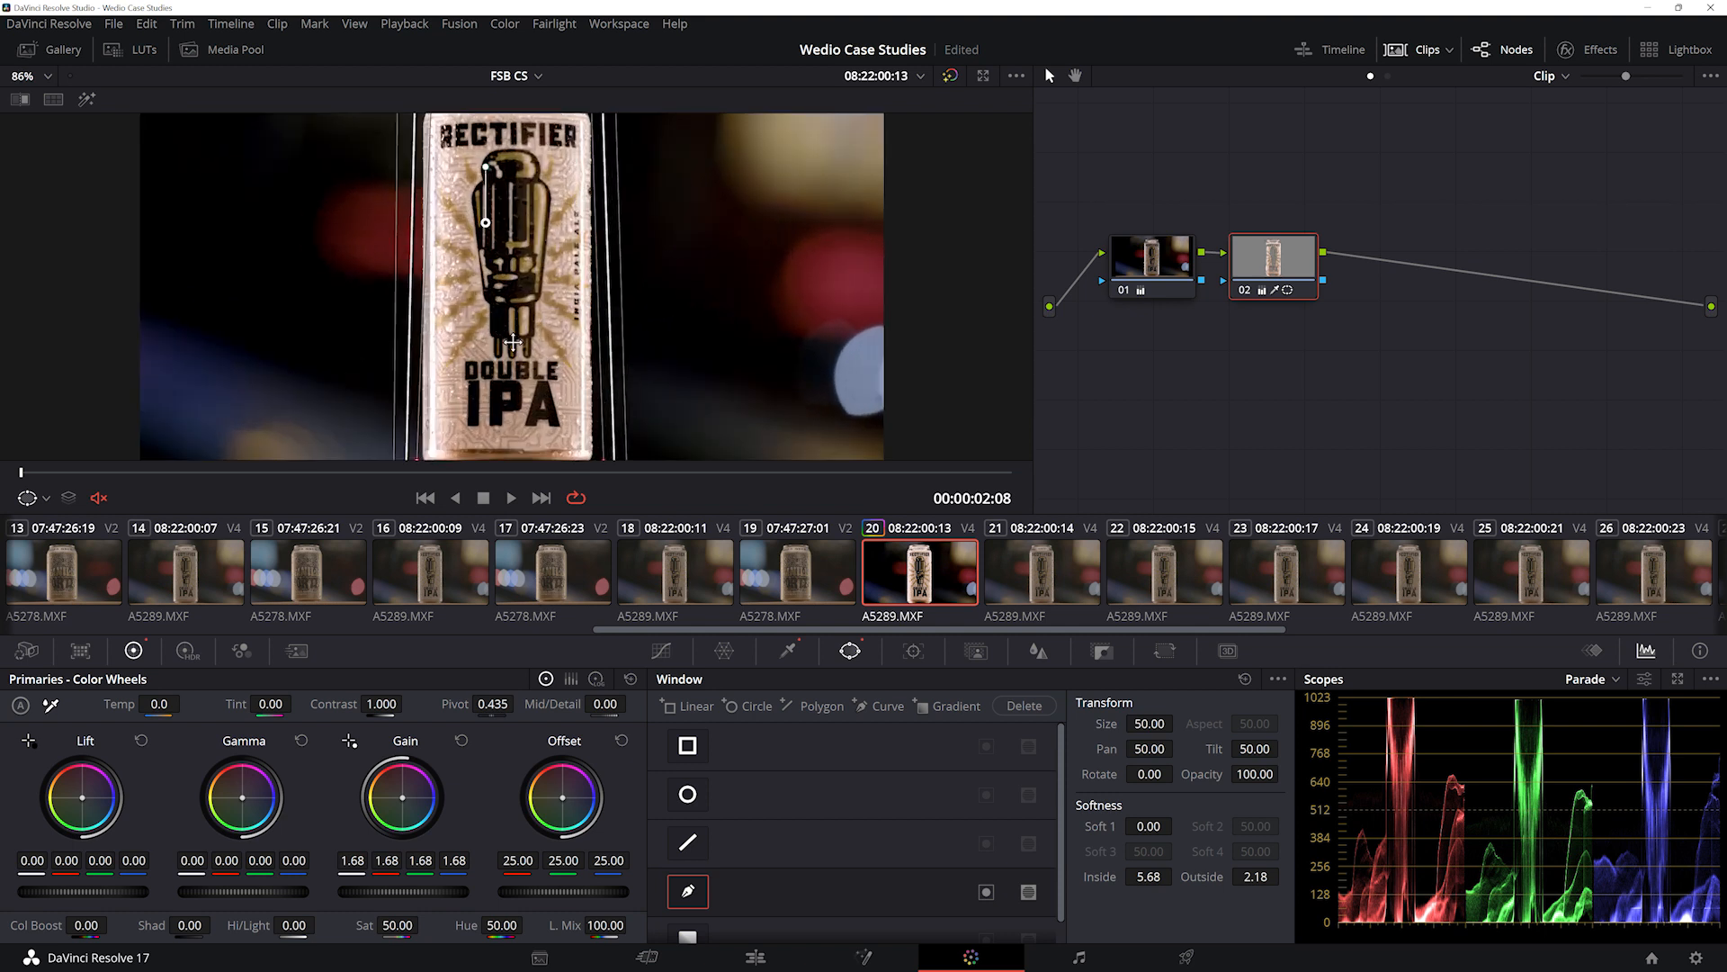
- Add serial node 03, sample the yellow rays on the can with the qualifier, and set Blur Radius to 75.6
{"action": "key", "text": "alt+s"}
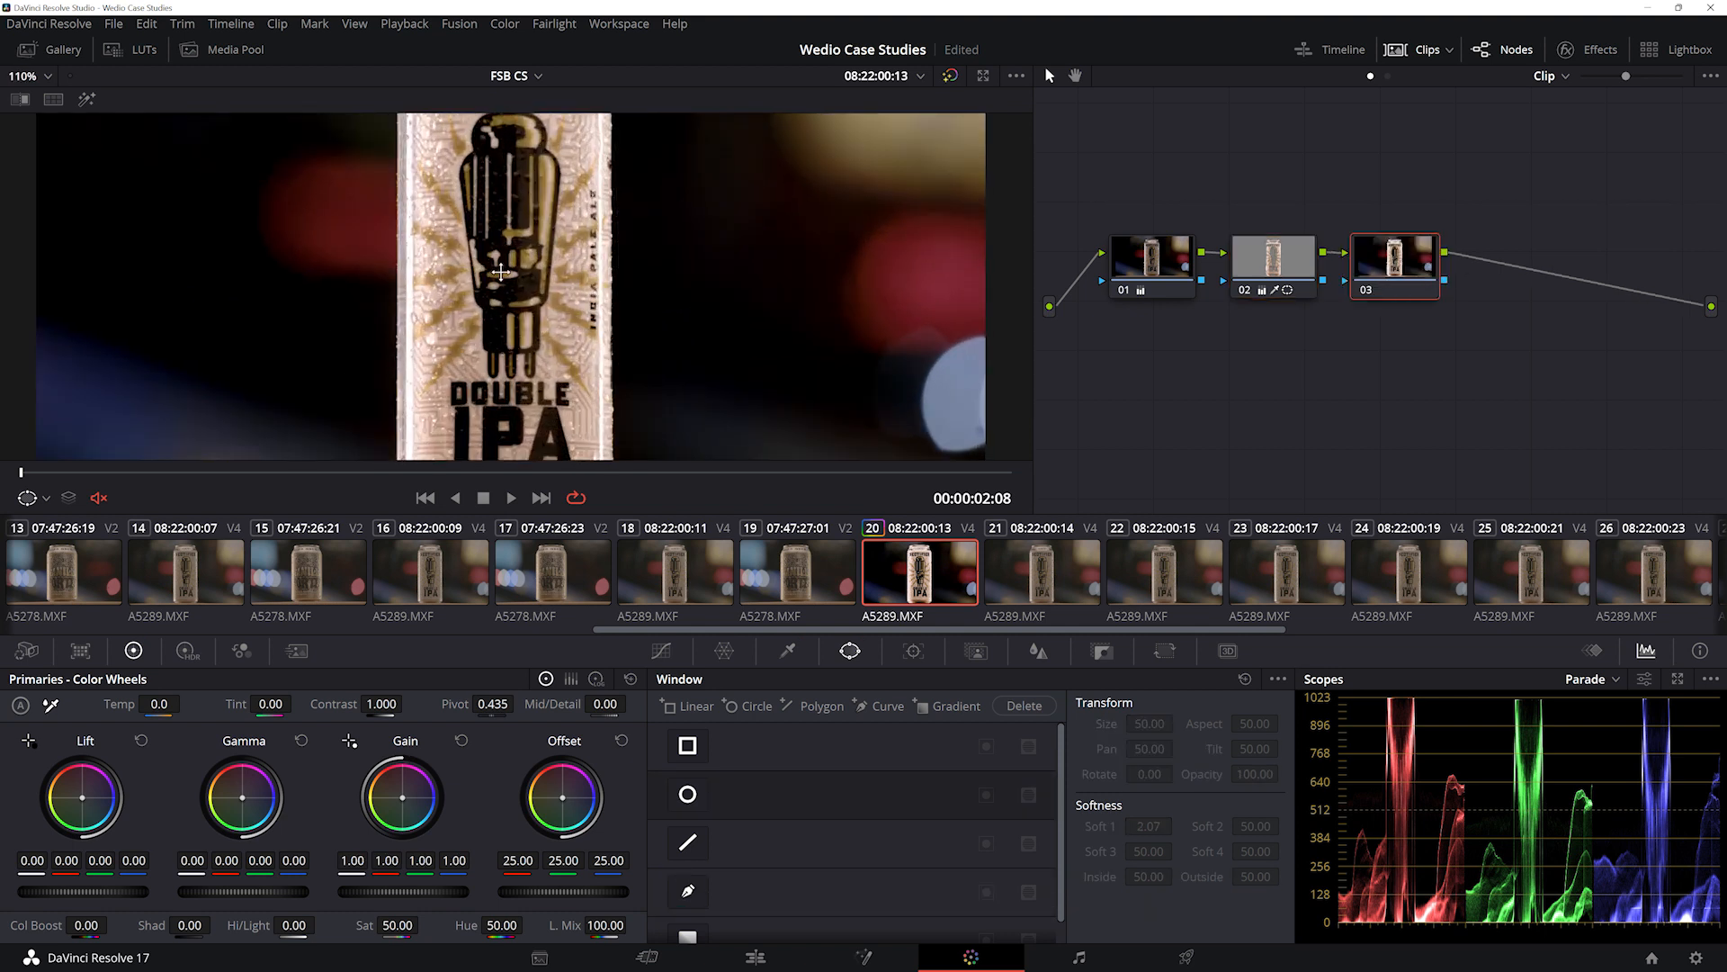
{"action": "left_click", "coordinate": [787, 651]}
{"action": "left_click", "coordinate": [571, 356]}
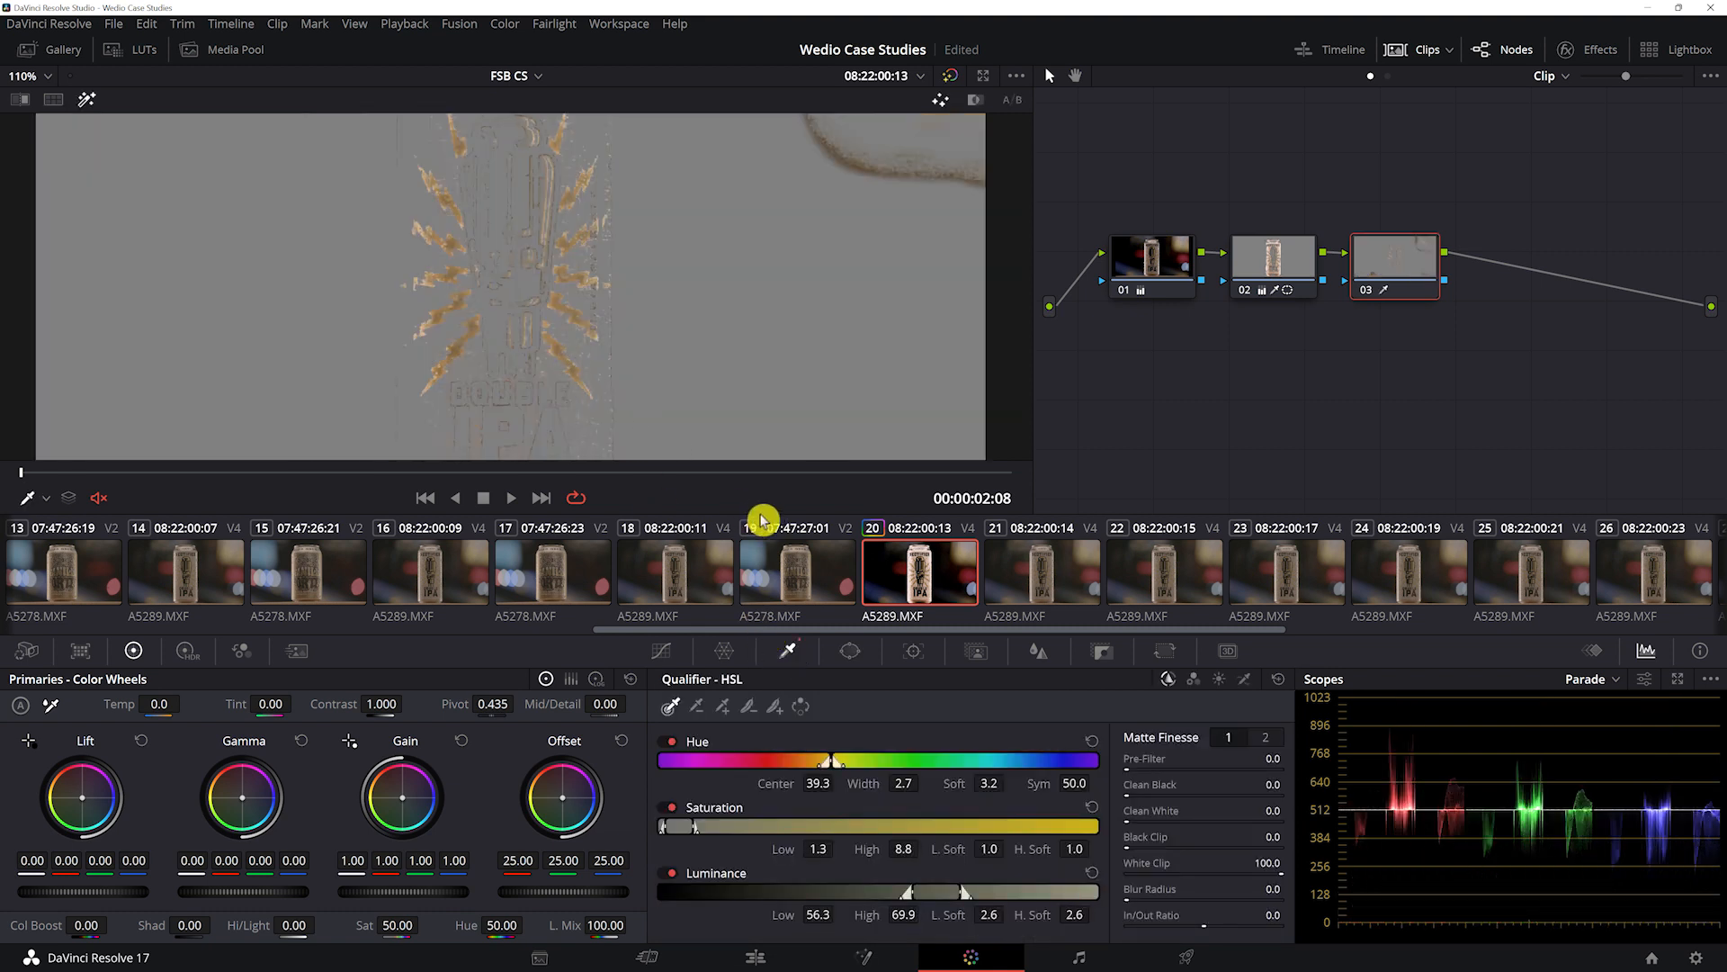
{"action": "left_click_drag", "start_coordinate": [1168, 896], "coordinate": [1196, 896]}
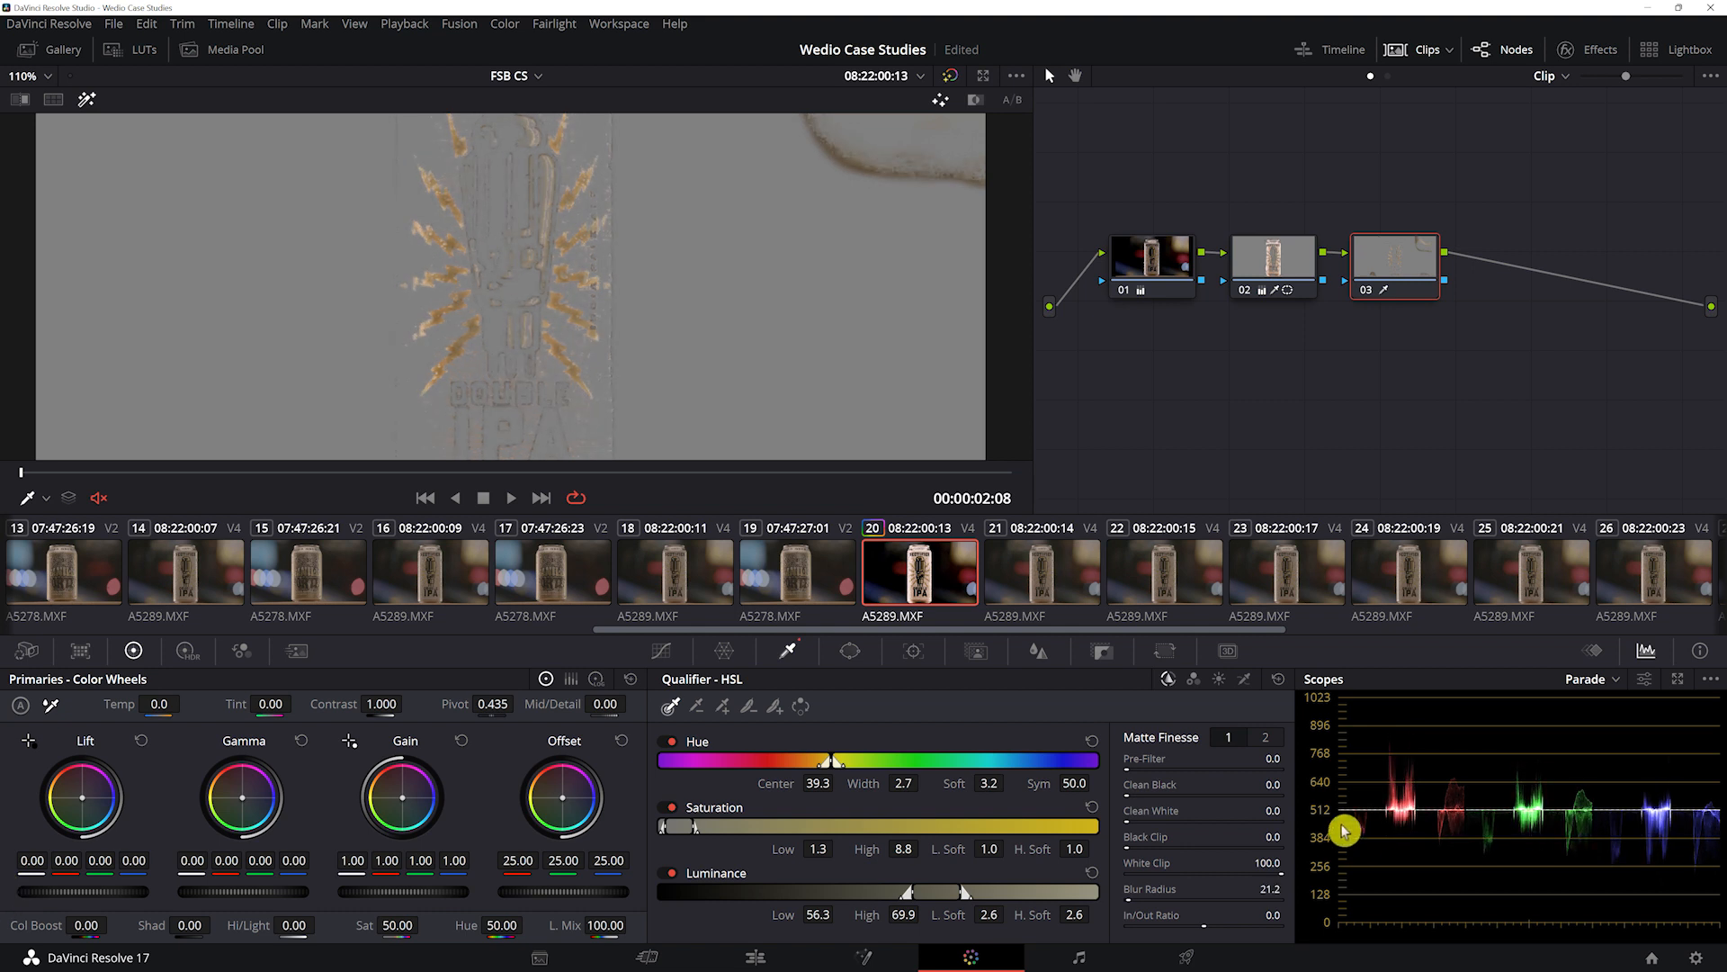
{"action": "left_click_drag", "start_coordinate": [1161, 889], "coordinate": [3, 873]}
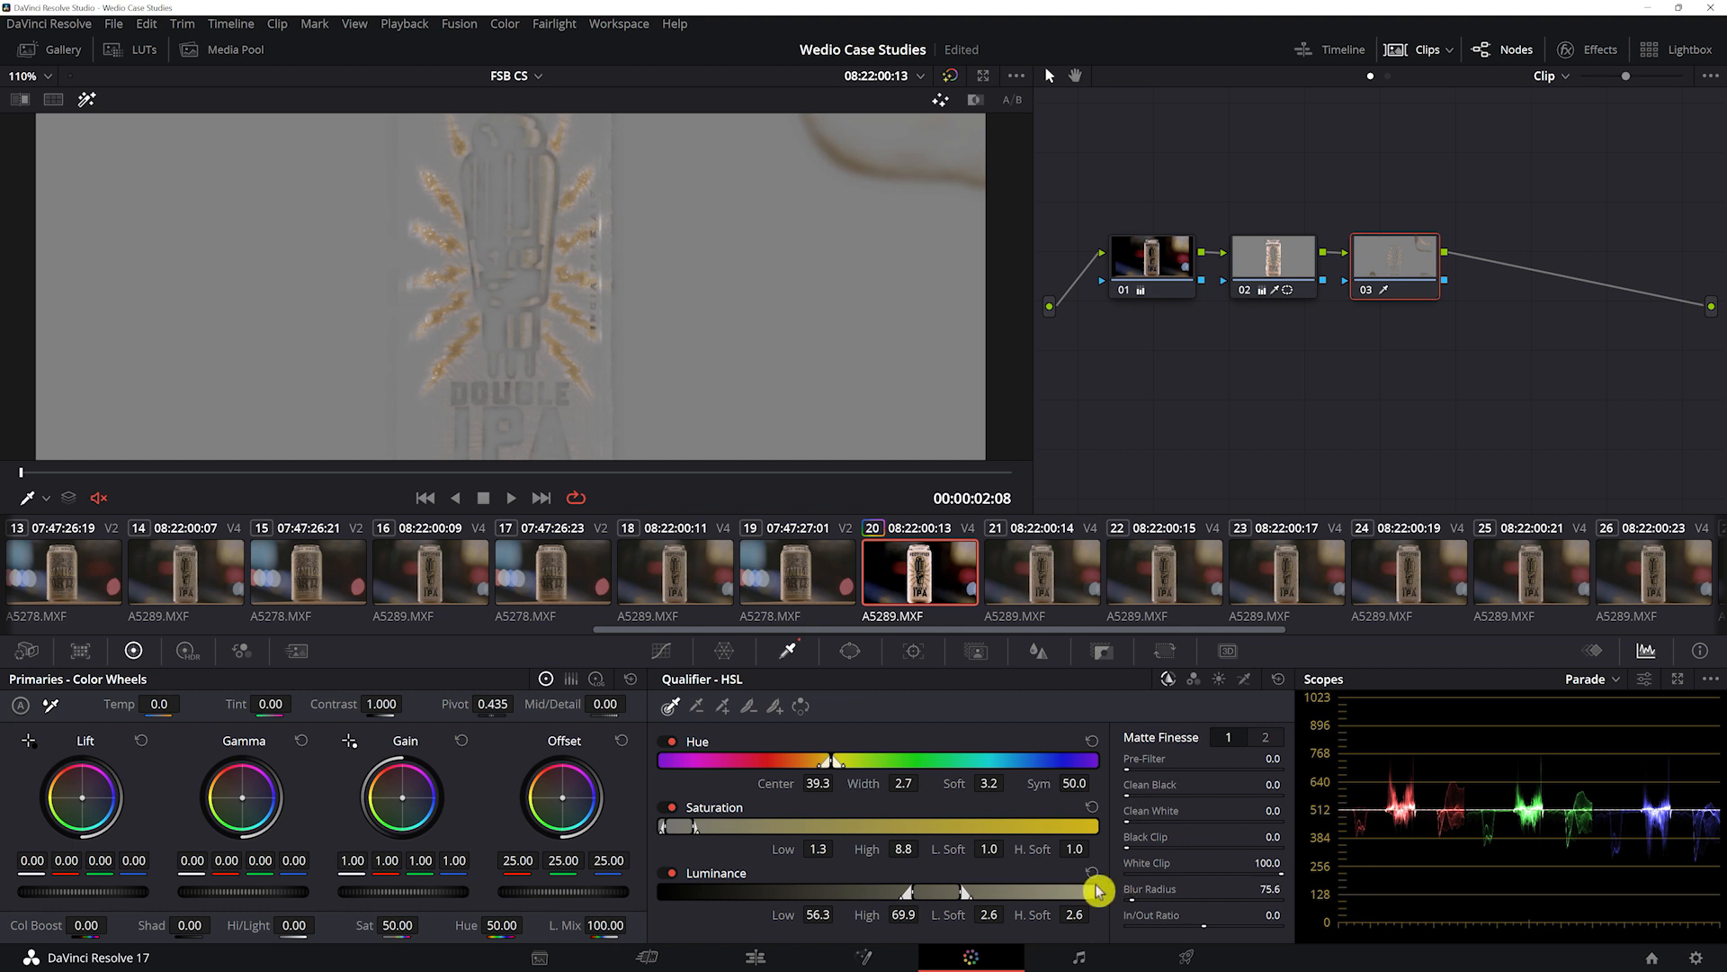
- Turn off the highlight view, set node 03's Gain to 1.36 and Lift to -0.07 for the rays, and show the window options
{"action": "key", "text": "shift+h"}
{"action": "scroll", "coordinate": [691, 414], "scroll_direction": "down", "scroll_amount": 5}
{"action": "scroll", "coordinate": [691, 414], "scroll_direction": "up", "scroll_amount": 1}
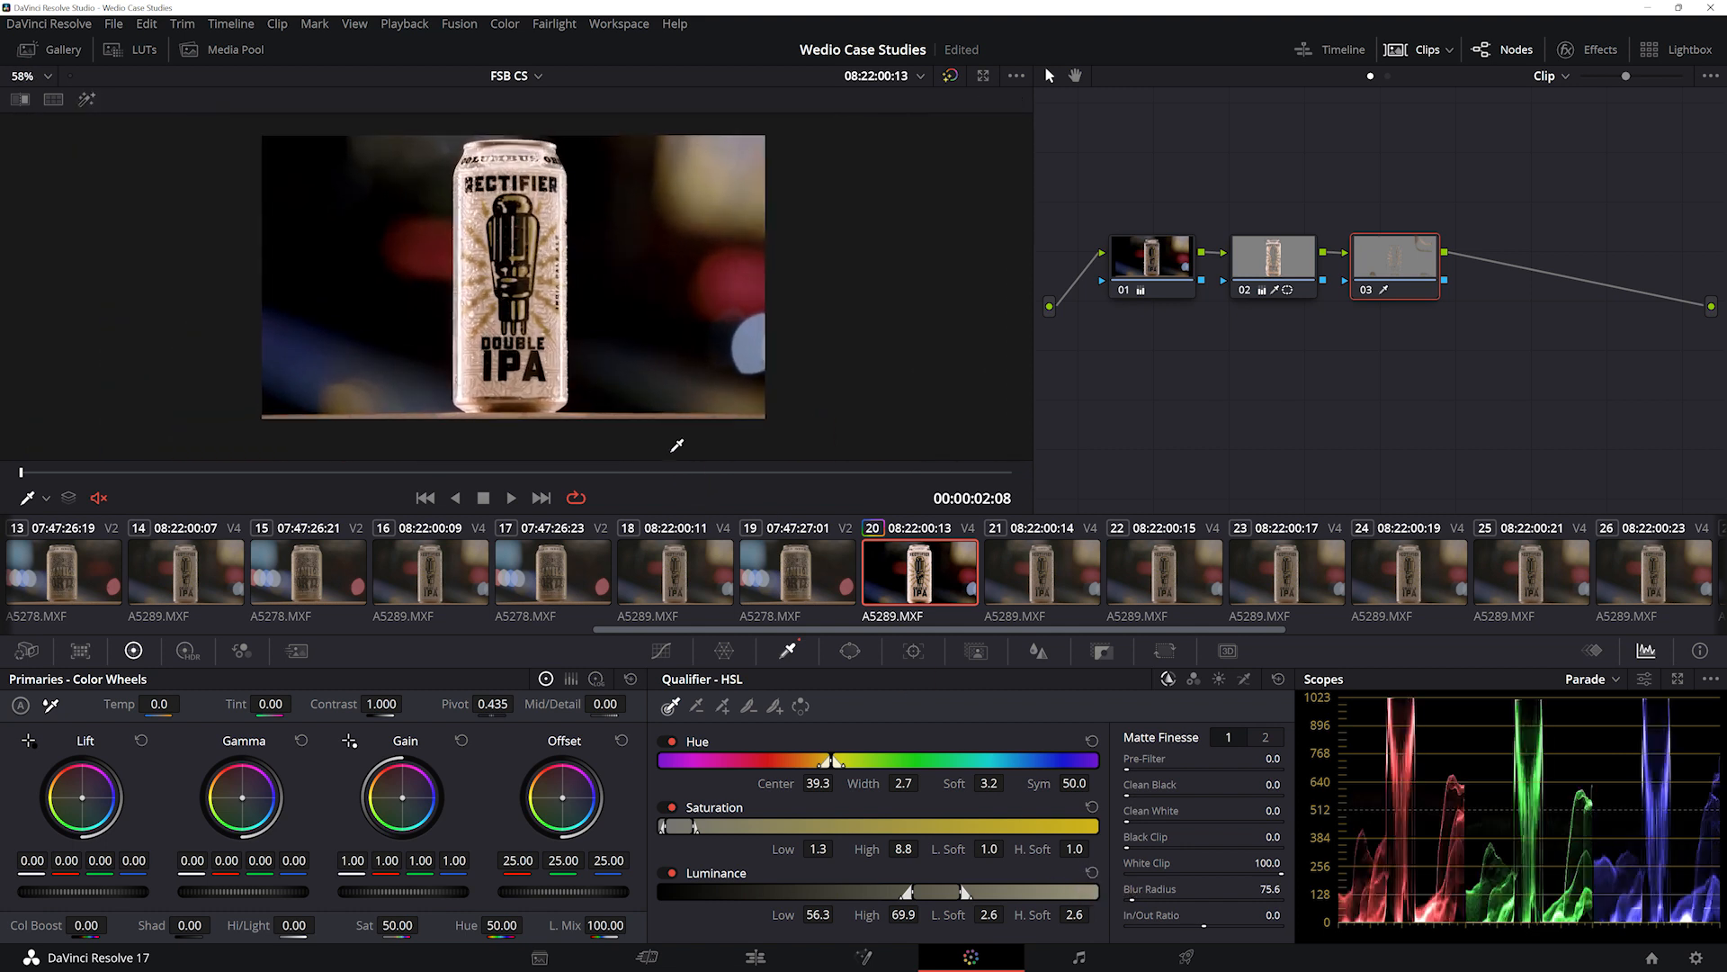
{"action": "left_click_drag", "start_coordinate": [402, 892], "coordinate": [450, 891]}
{"action": "left_click_drag", "start_coordinate": [120, 901], "coordinate": [27, 901]}
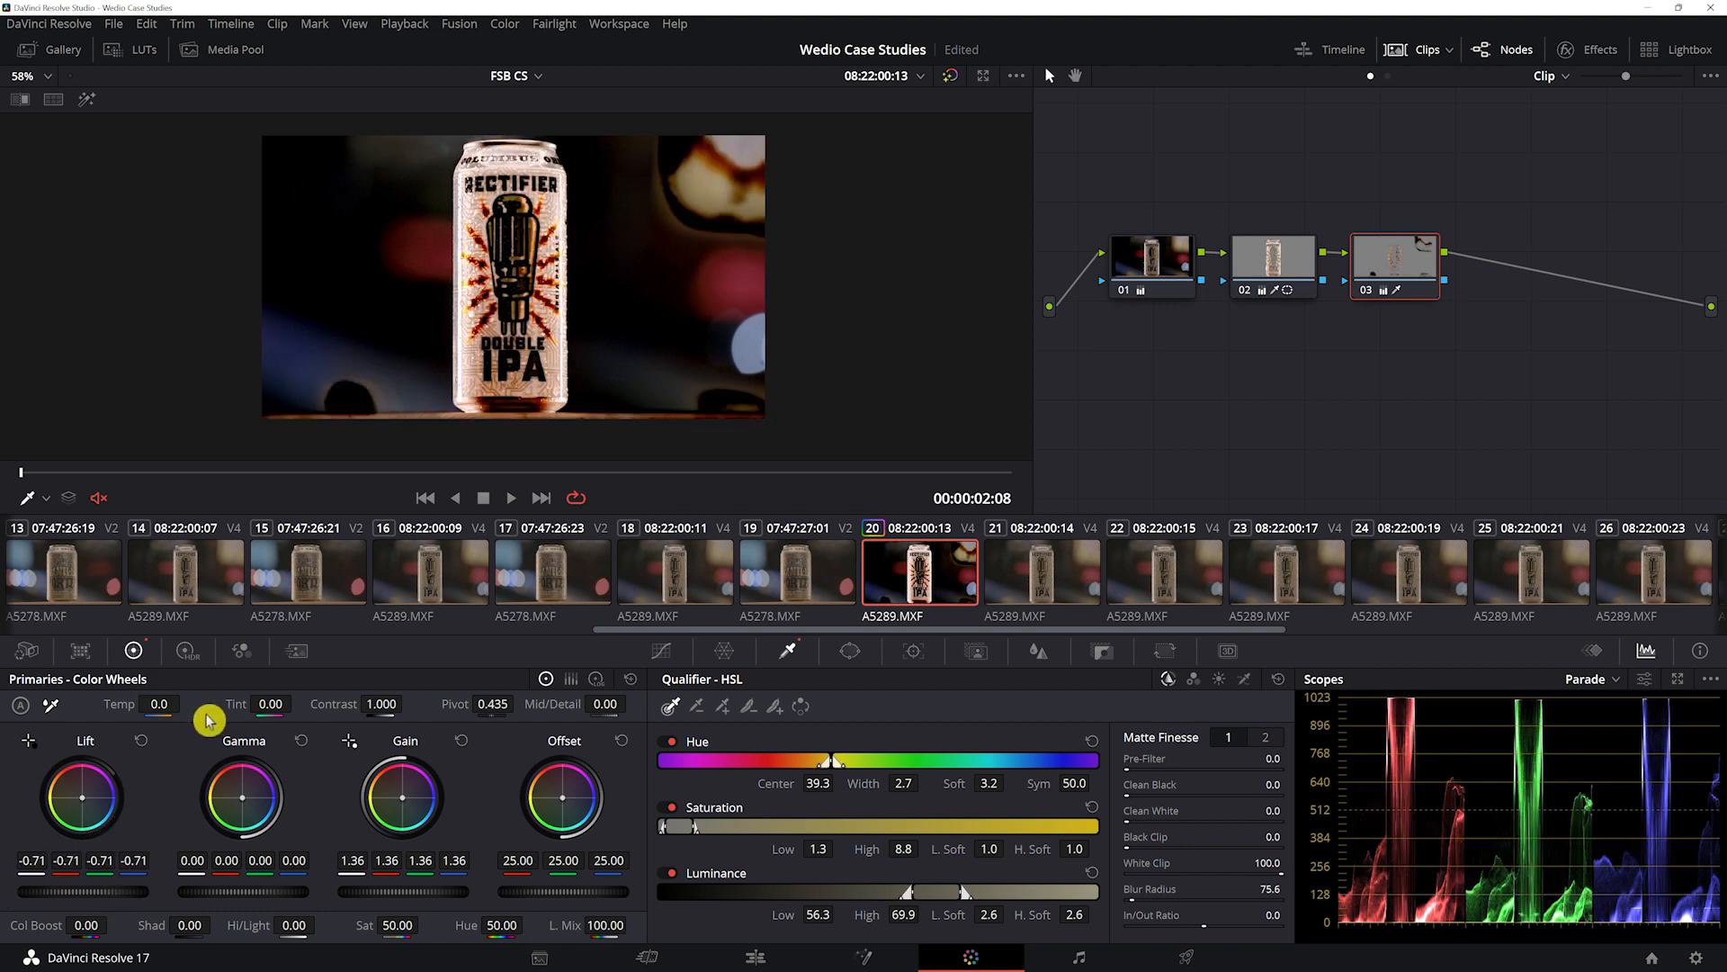
{"action": "left_click", "coordinate": [142, 741]}
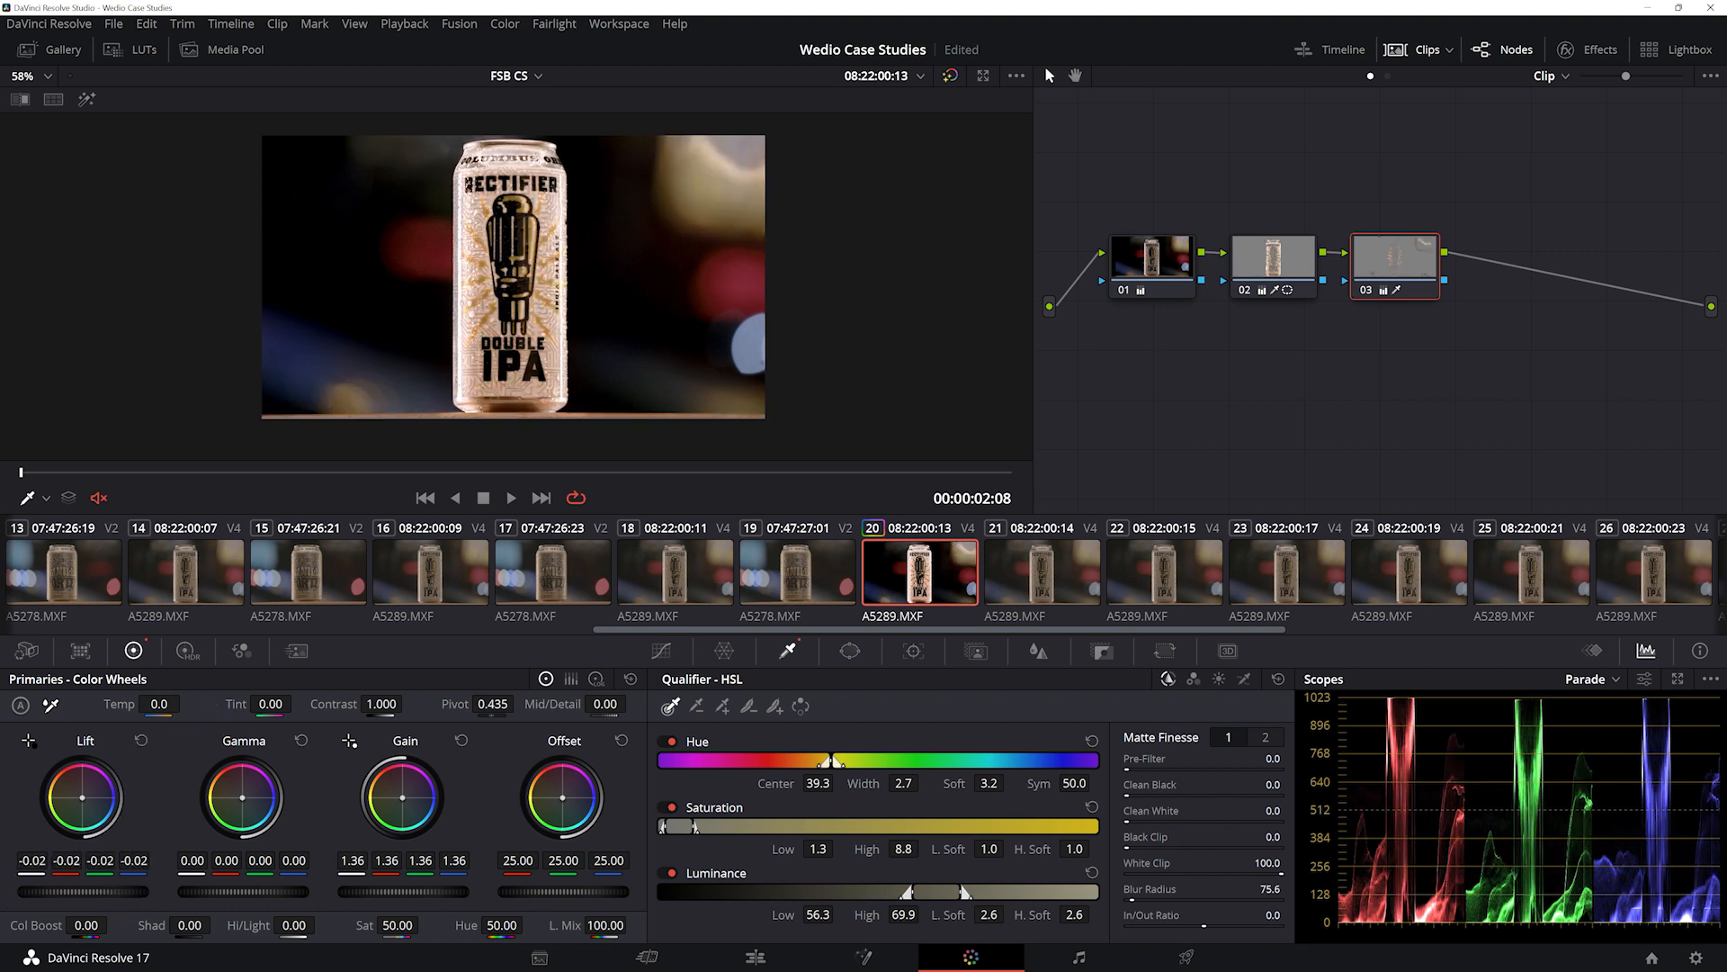
{"action": "left_click_drag", "start_coordinate": [84, 892], "coordinate": [124, 894]}
{"action": "left_click", "coordinate": [860, 657]}
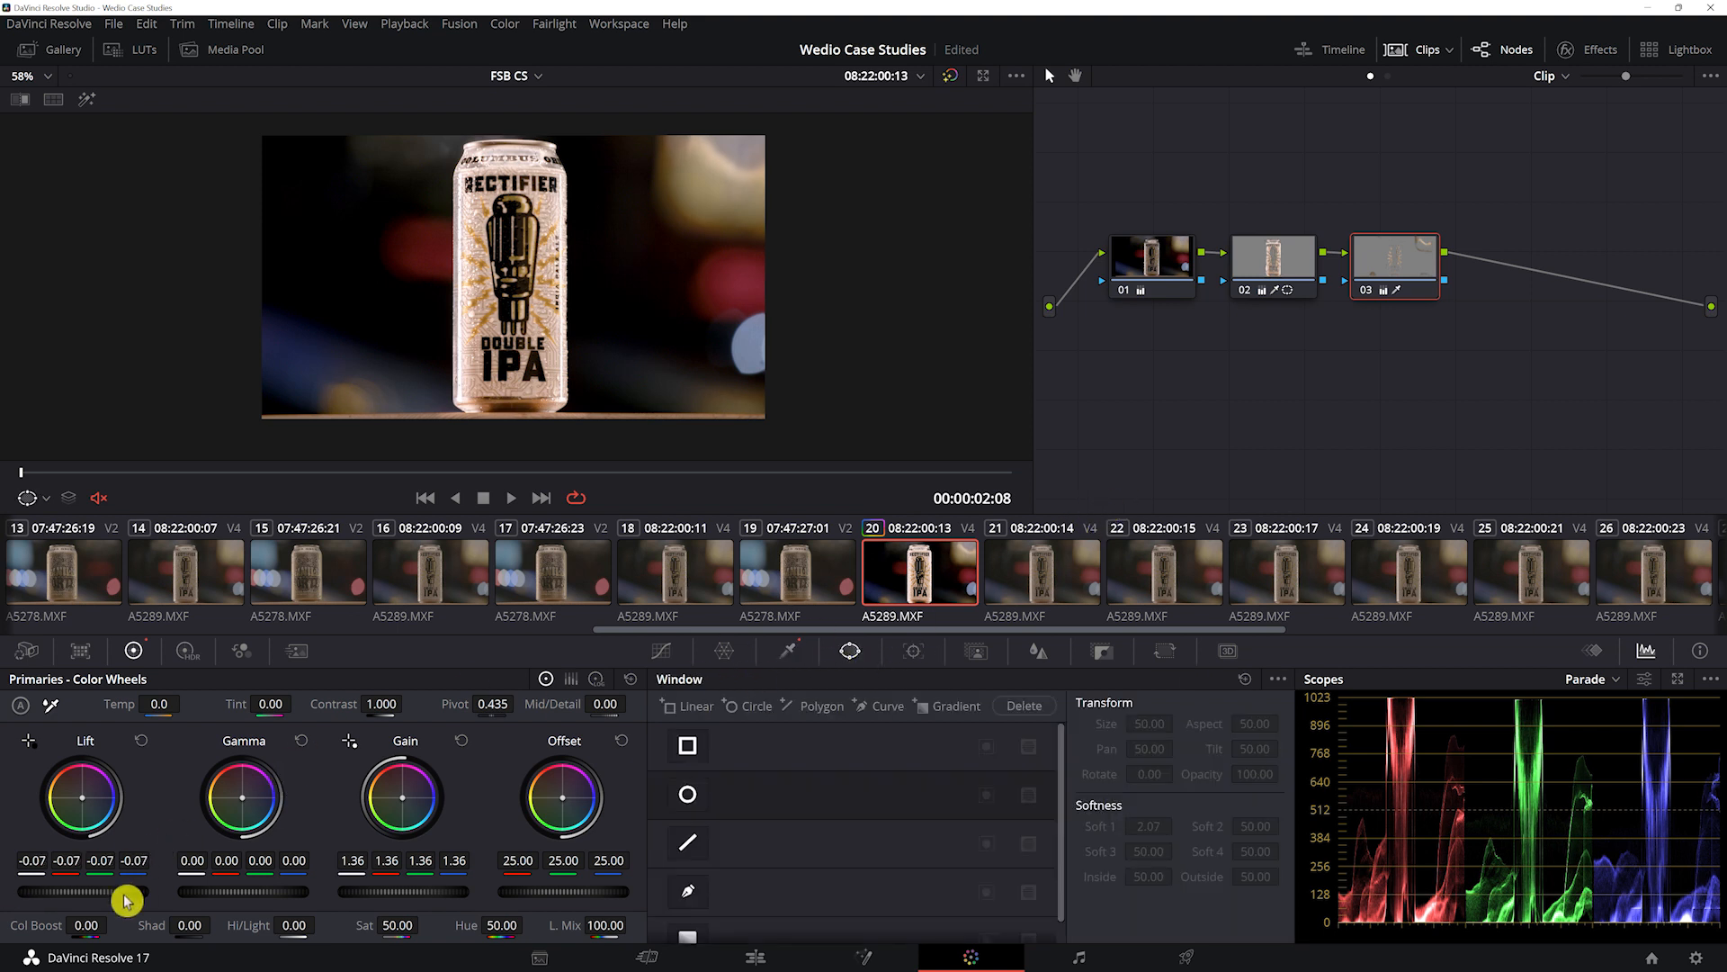
- Reset node 03's Lift and set it to -0.08 for the yellow rays
{"action": "left_click_drag", "start_coordinate": [83, 895], "coordinate": [27, 894]}
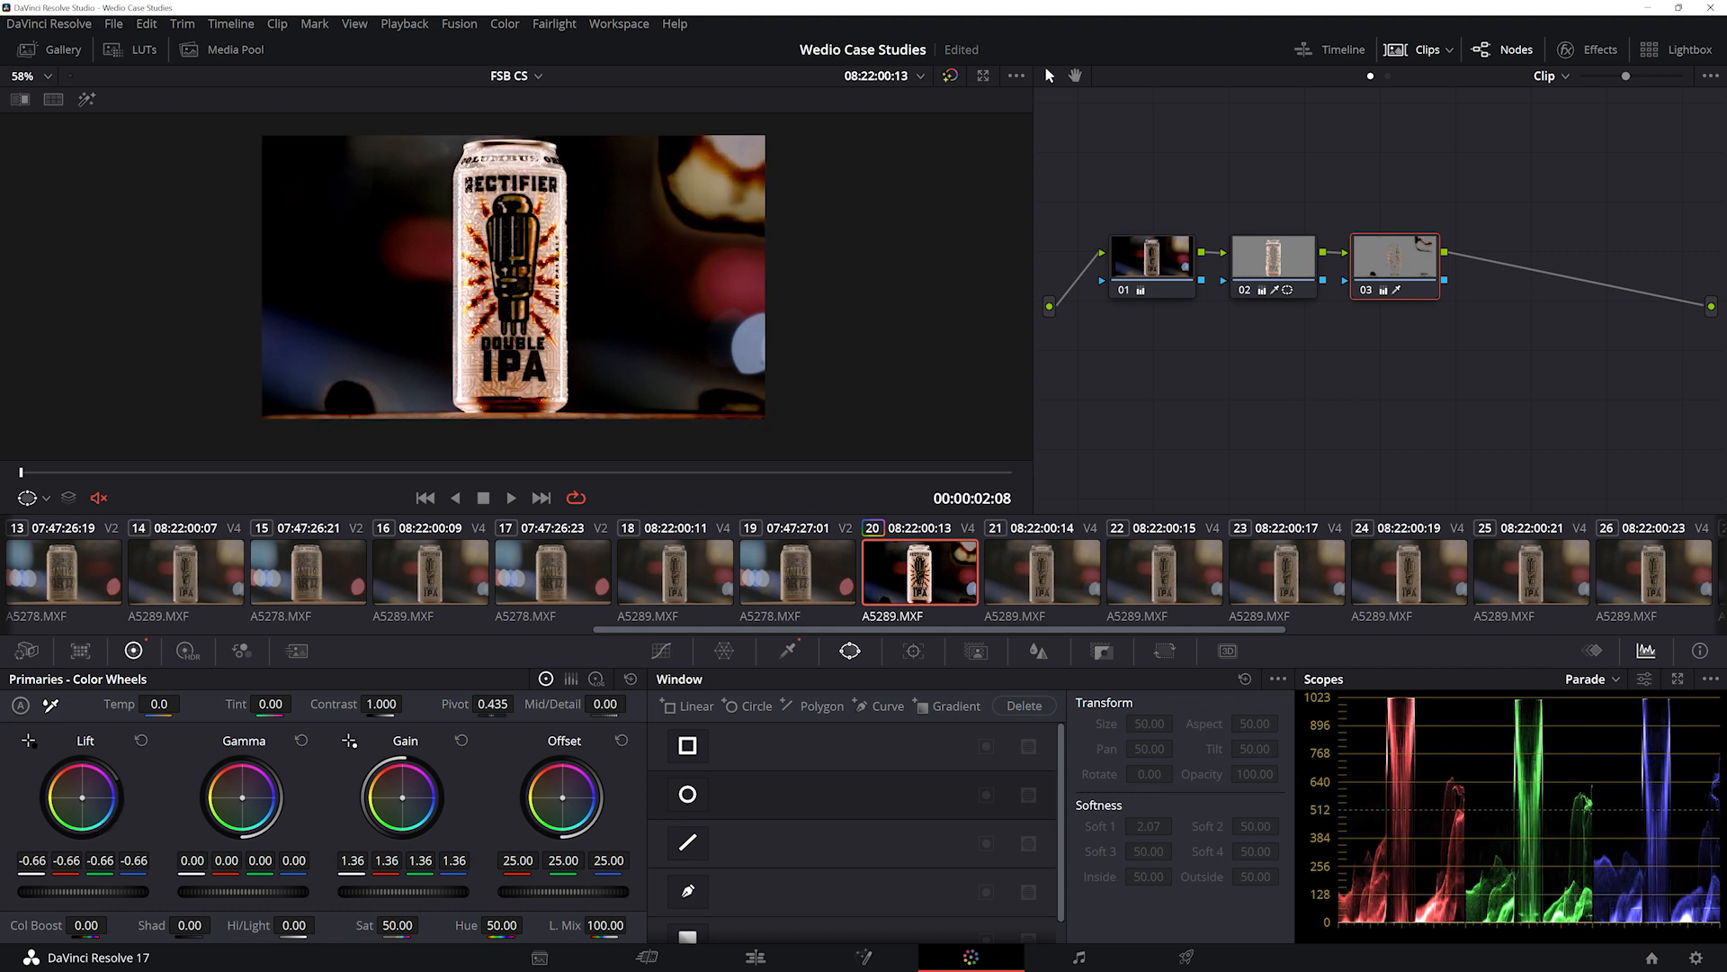
{"action": "left_click", "coordinate": [142, 741]}
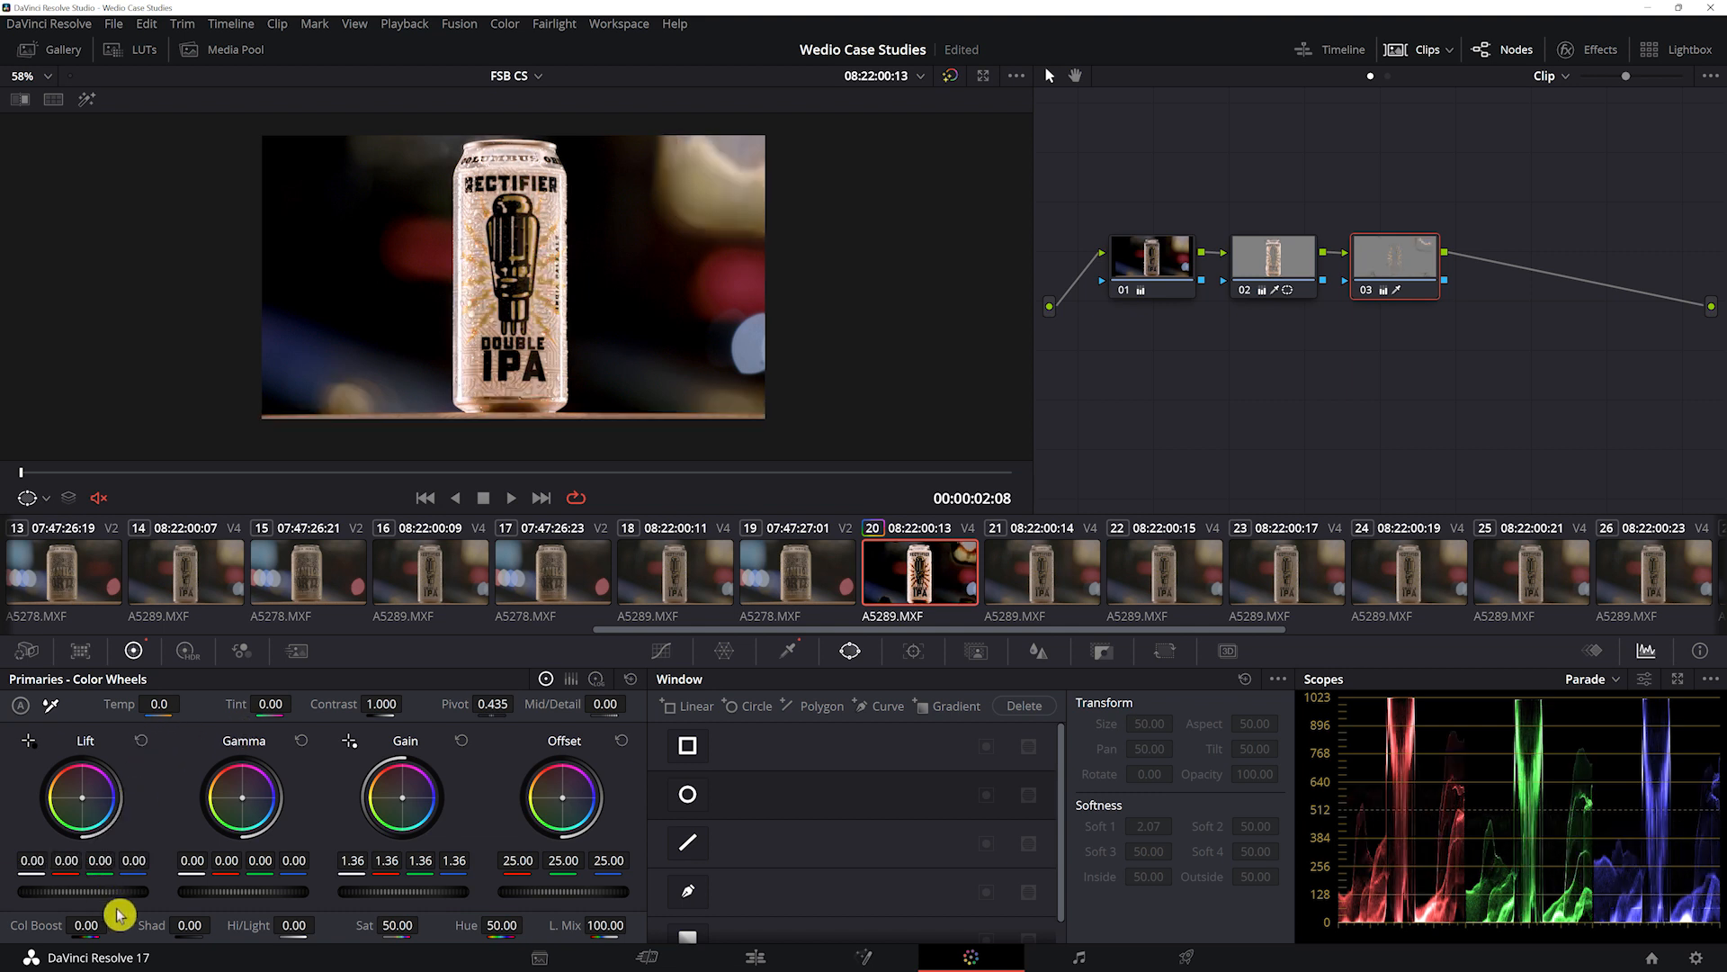
{"action": "left_click_drag", "start_coordinate": [83, 892], "coordinate": [16, 891]}
{"action": "left_click", "coordinate": [143, 743]}
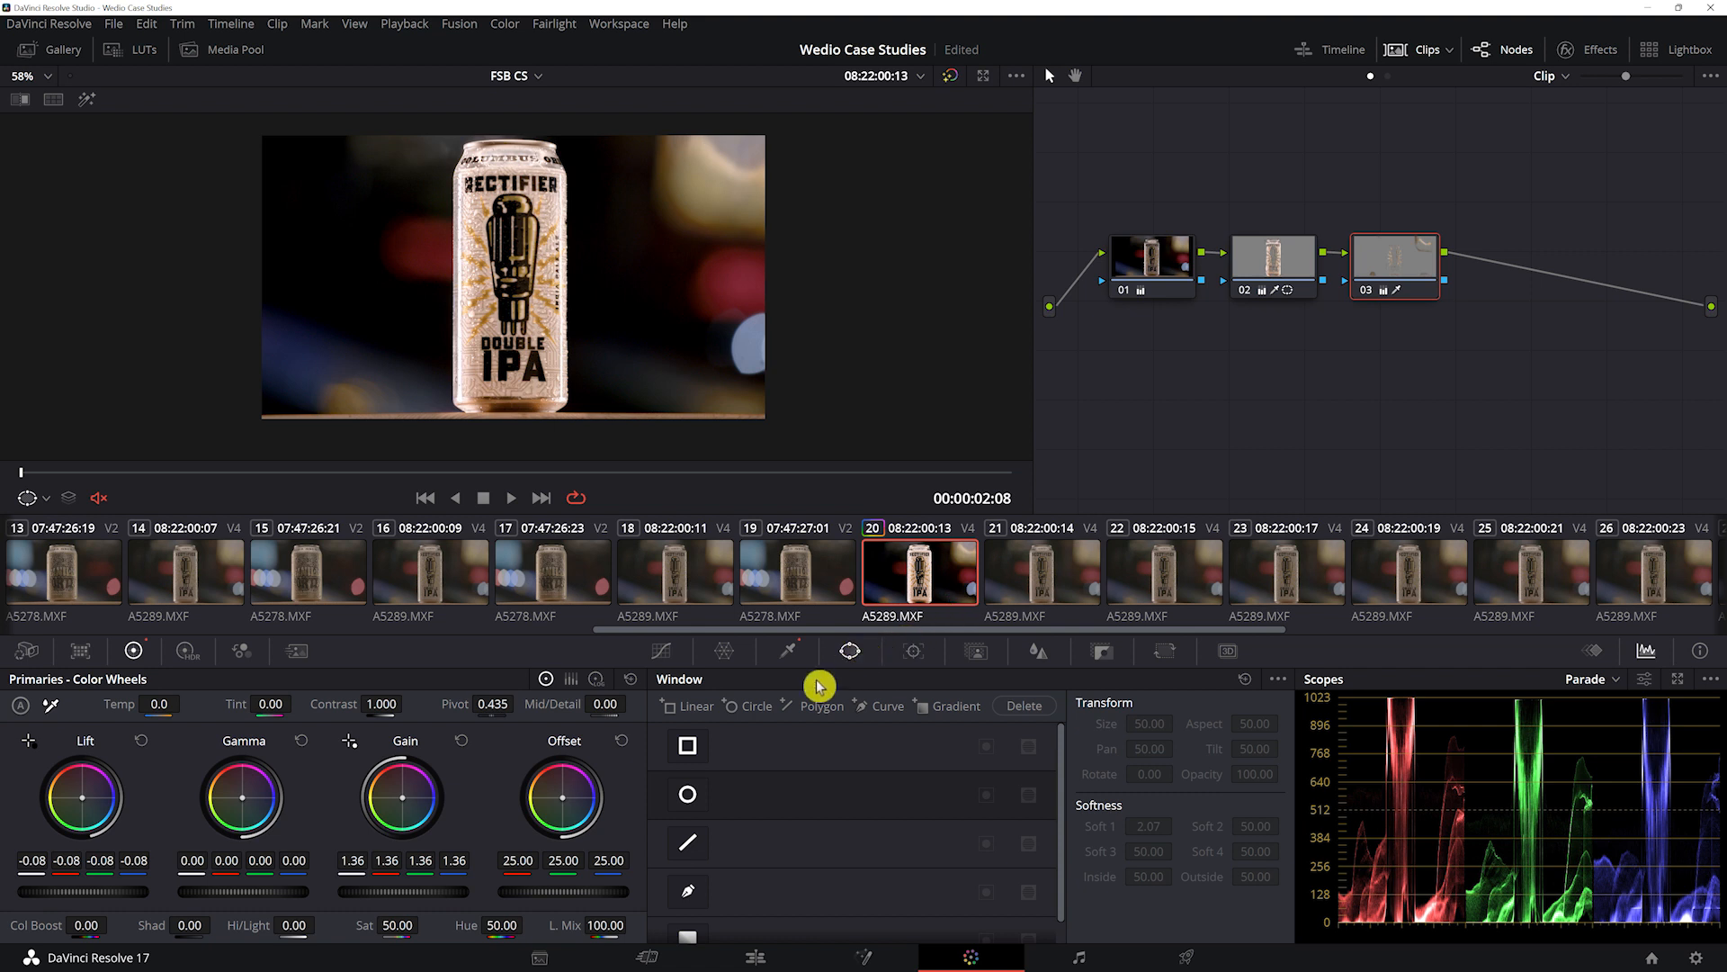
- Draw a curve window around the whole can on node 03, with Outside softness 1.38 and Inside softness 6.66
{"action": "left_click", "coordinate": [690, 889]}
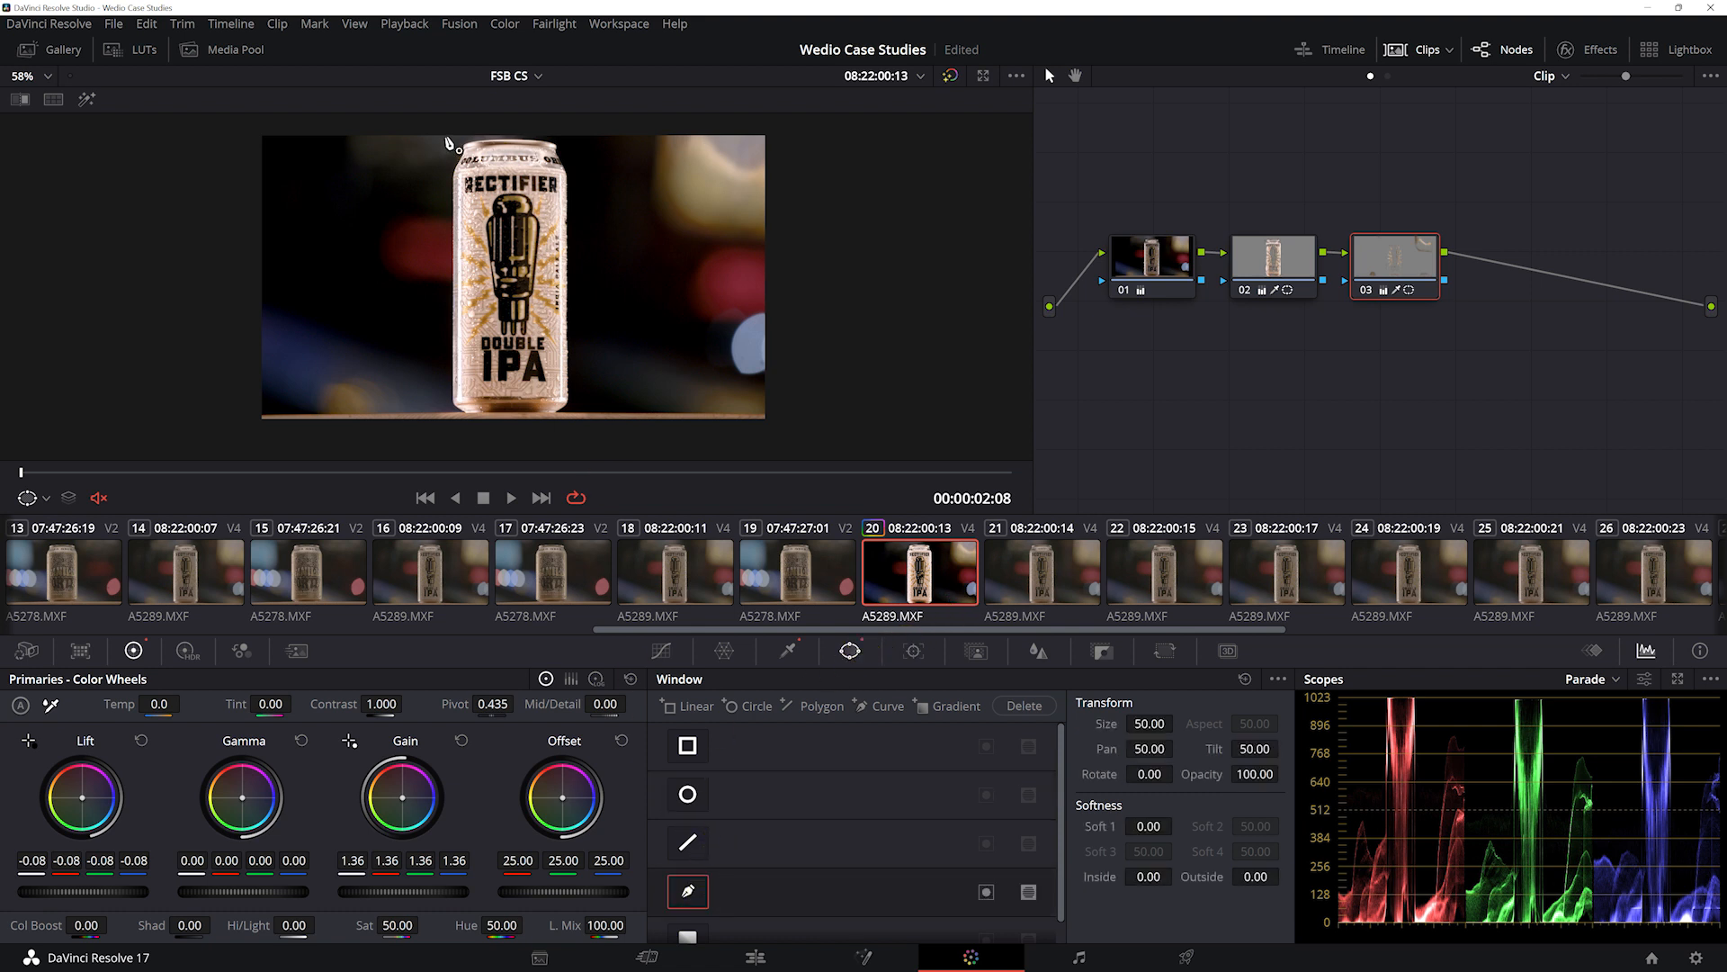
{"action": "left_click", "coordinate": [448, 415]}
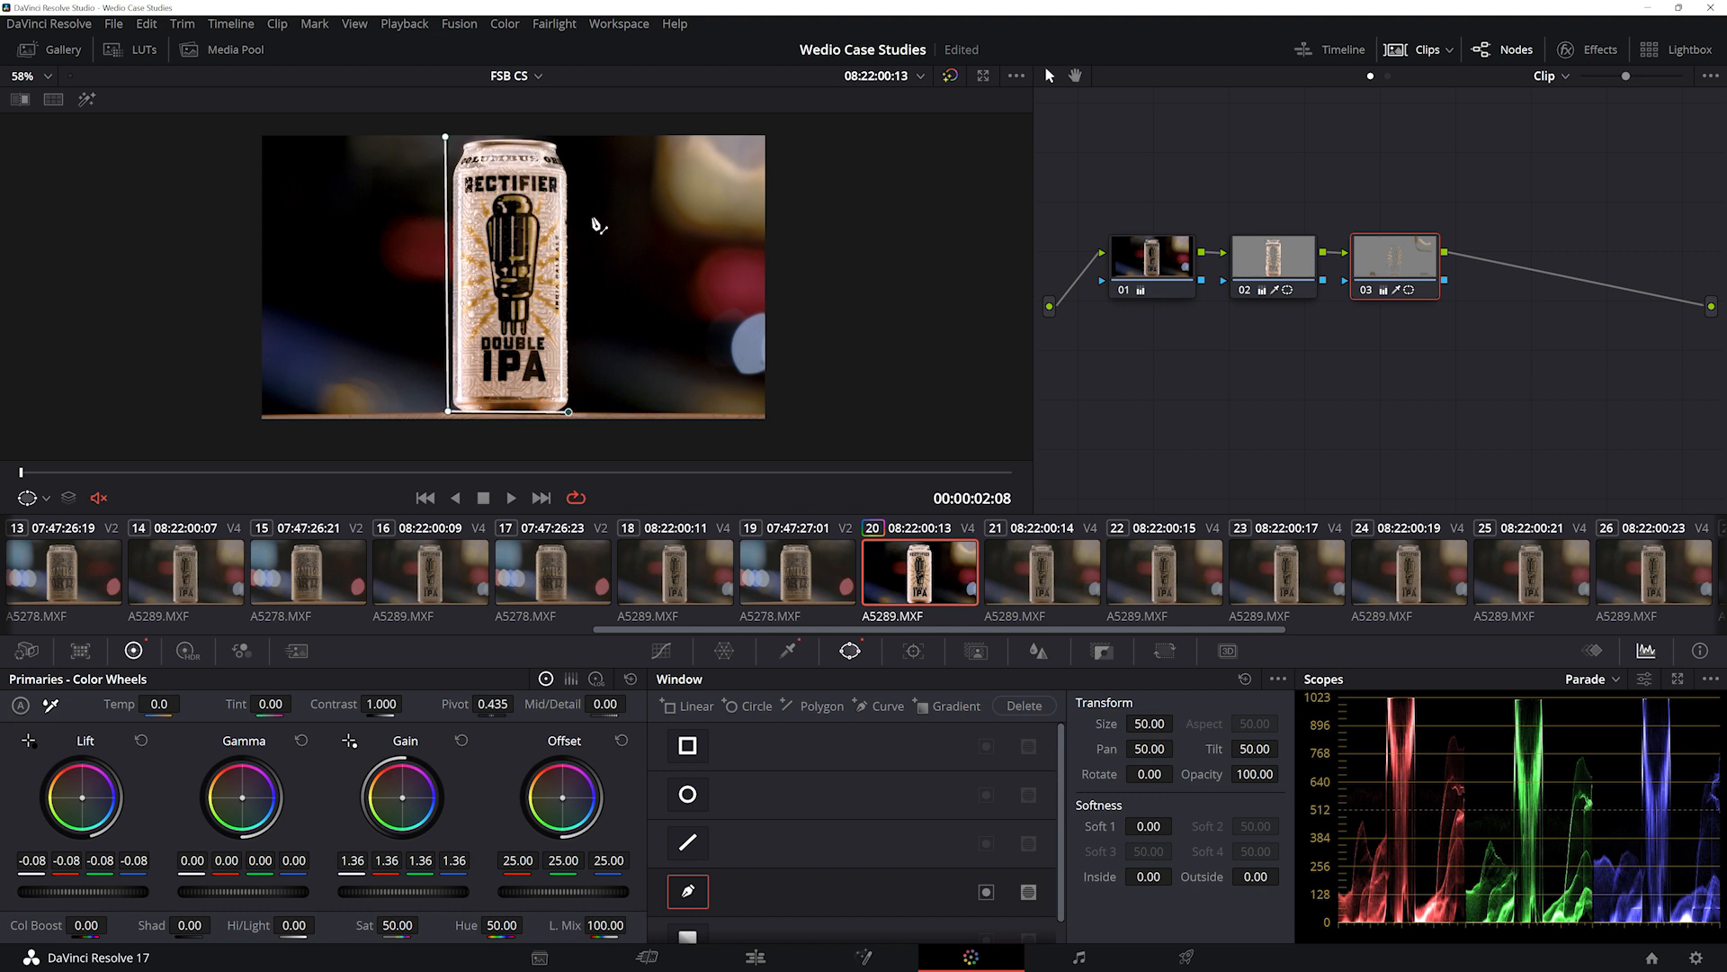
{"action": "left_click", "coordinate": [566, 138]}
{"action": "left_click_drag", "start_coordinate": [566, 137], "coordinate": [569, 139]}
{"action": "left_click", "coordinate": [453, 137]}
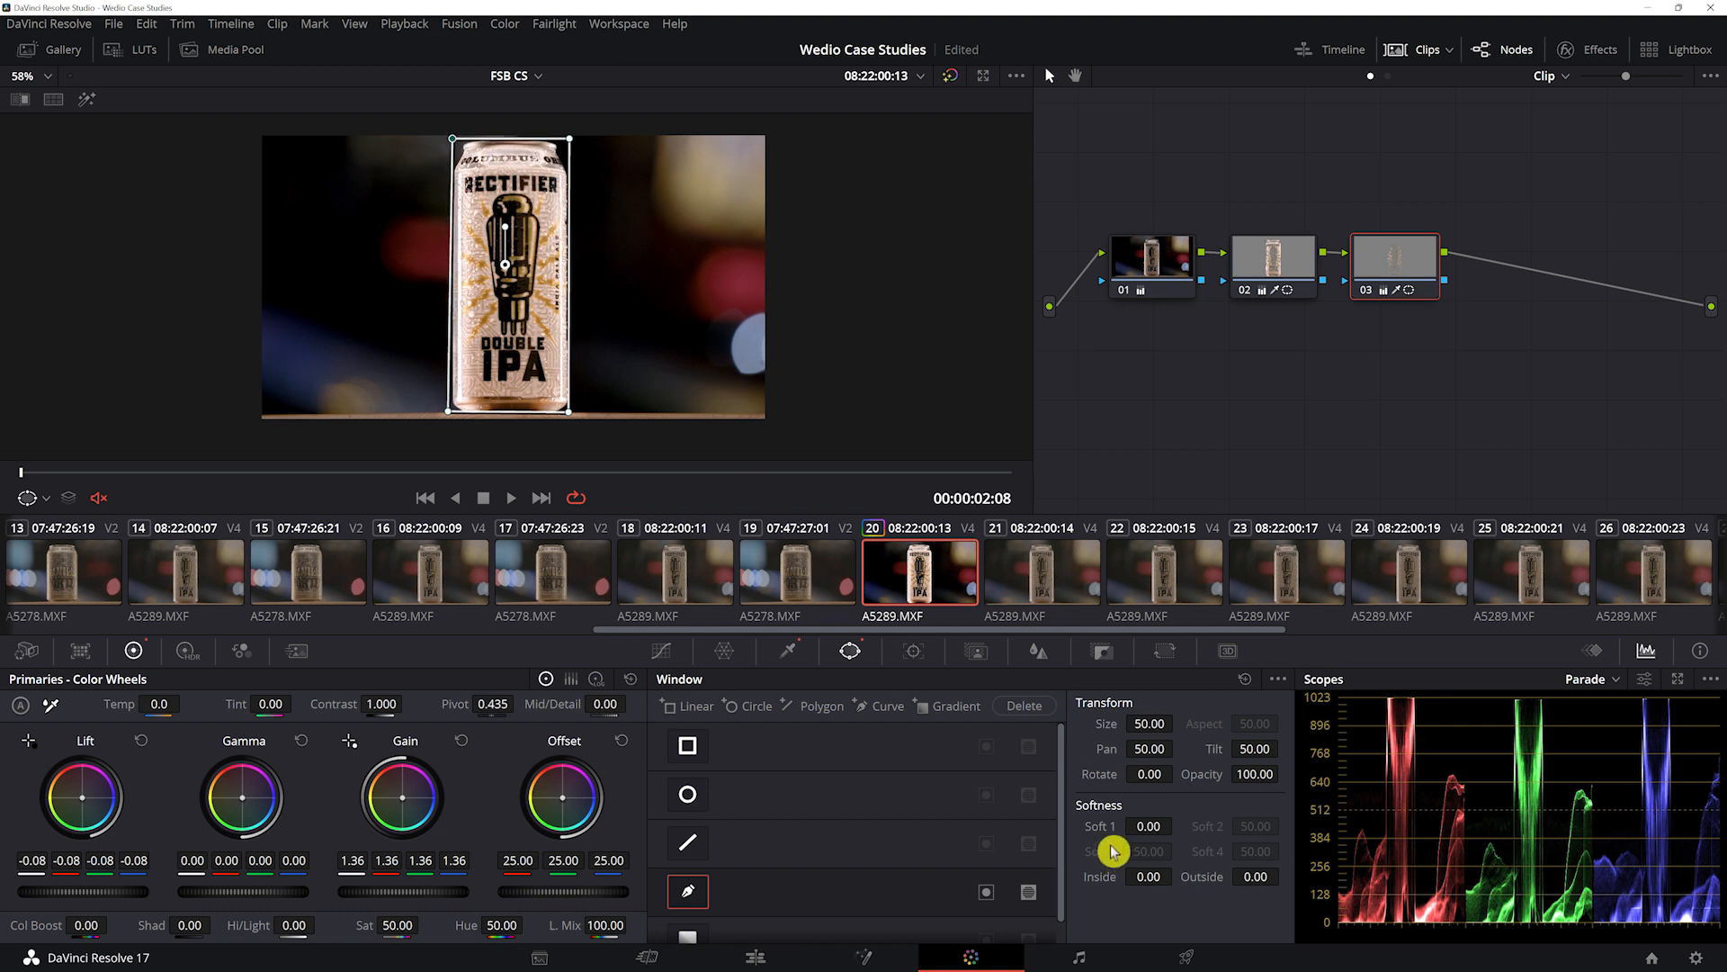
{"action": "left_click_drag", "start_coordinate": [1256, 877], "coordinate": [5, 882]}
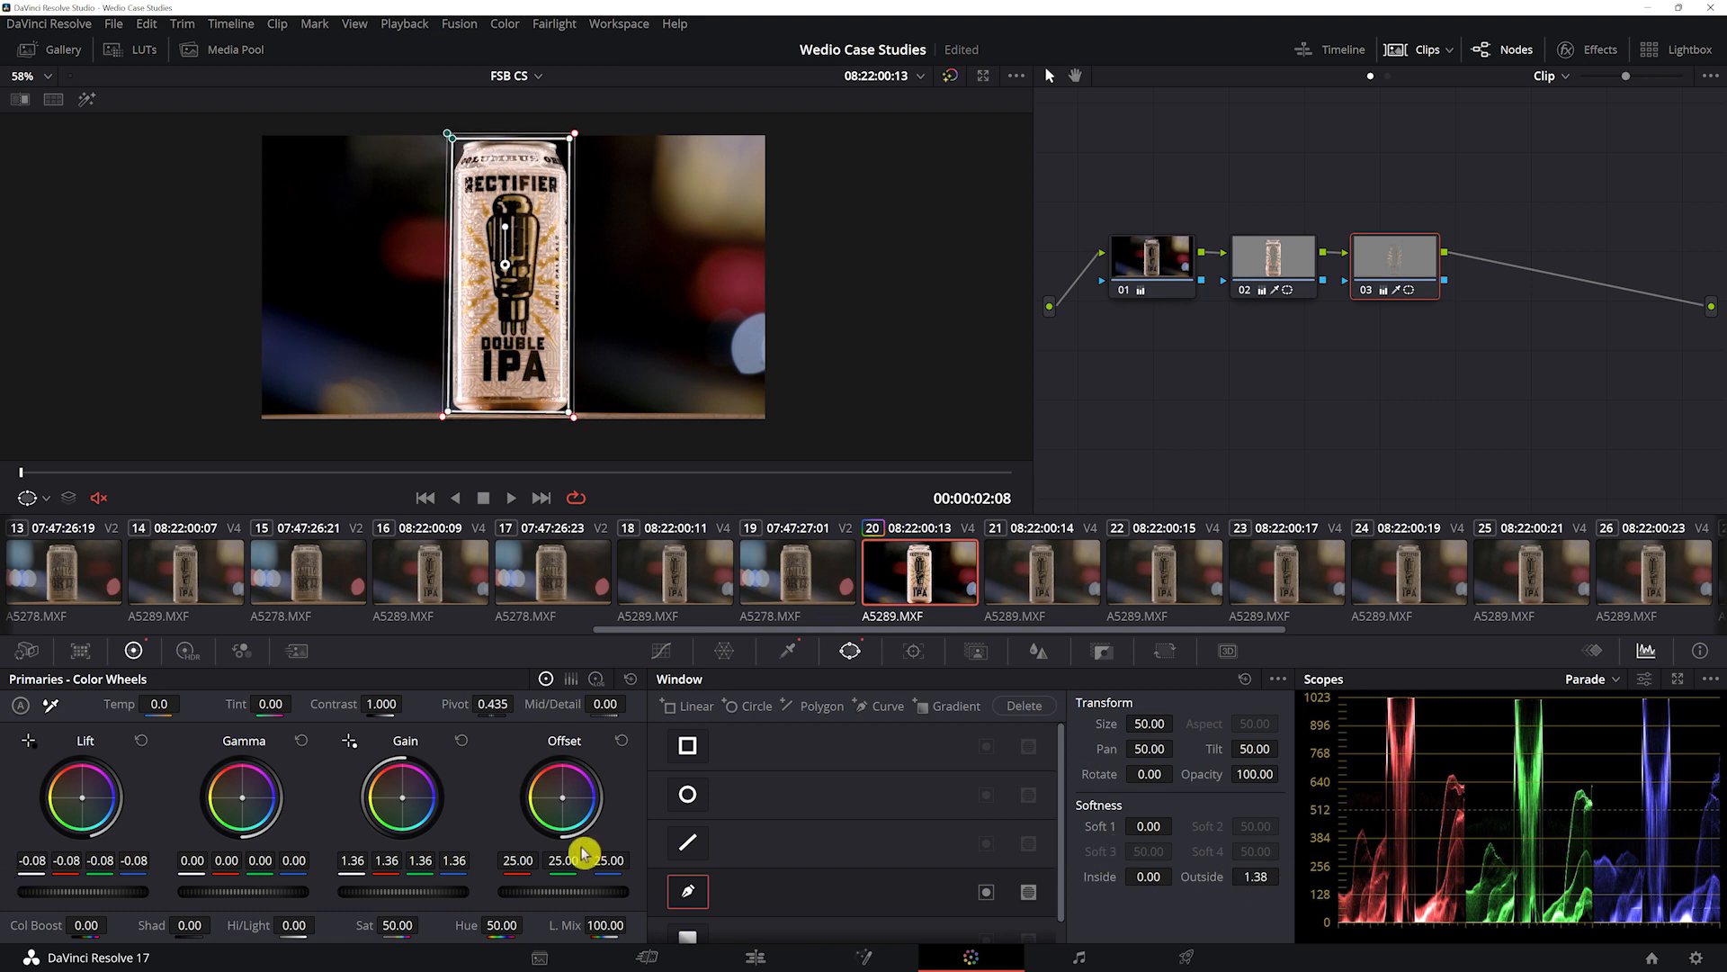
{"action": "left_click_drag", "start_coordinate": [1149, 876], "coordinate": [195, 776]}
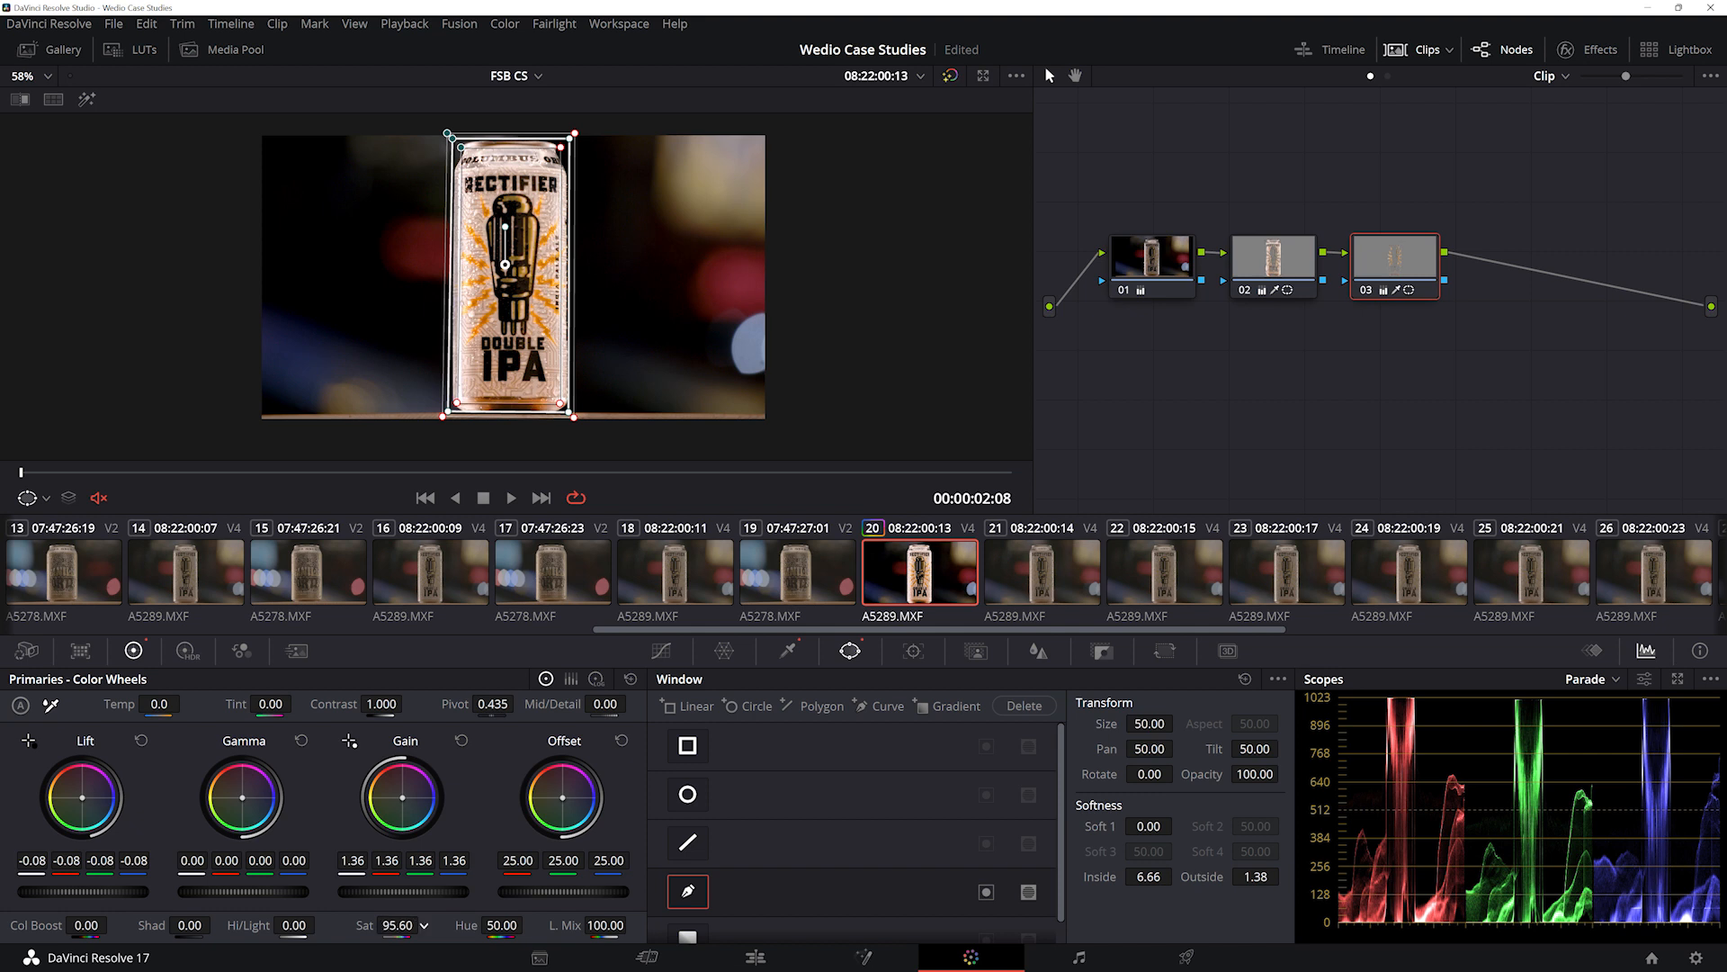
- Set node 03's saturation to 80.80 and compare the node off and on in the Vectorscope
{"action": "left_click_drag", "start_coordinate": [421, 924], "coordinate": [395, 925]}
{"action": "left_click", "coordinate": [1594, 681]}
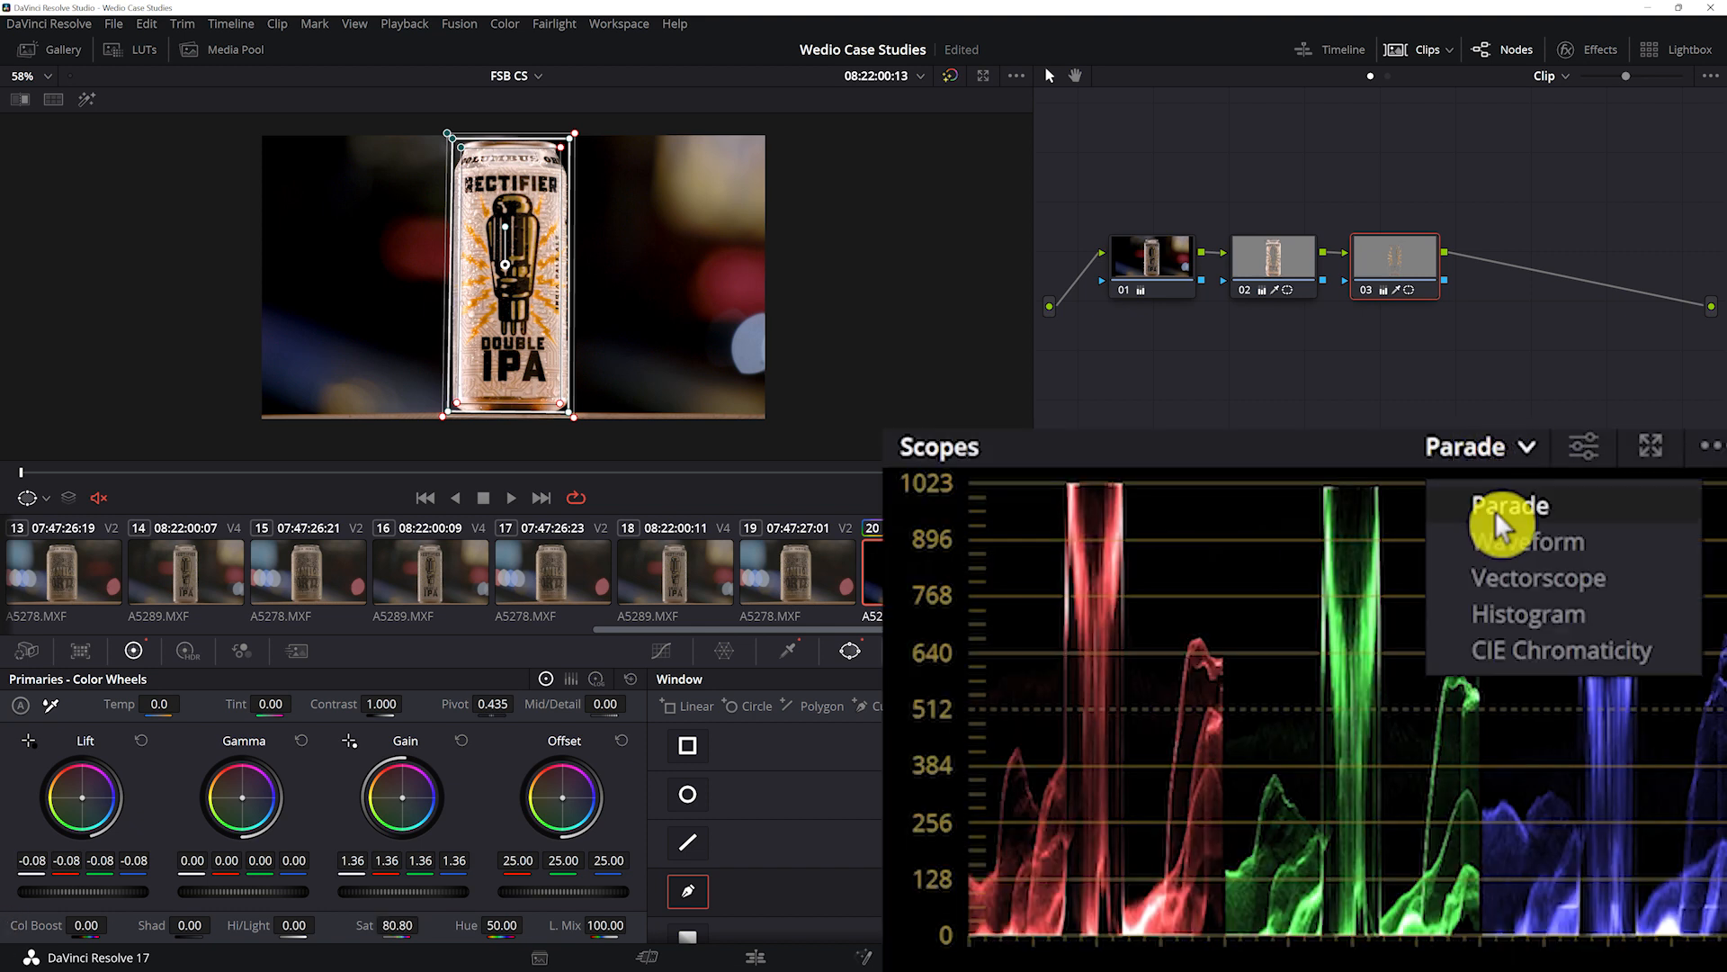
{"action": "left_click", "coordinate": [1570, 583]}
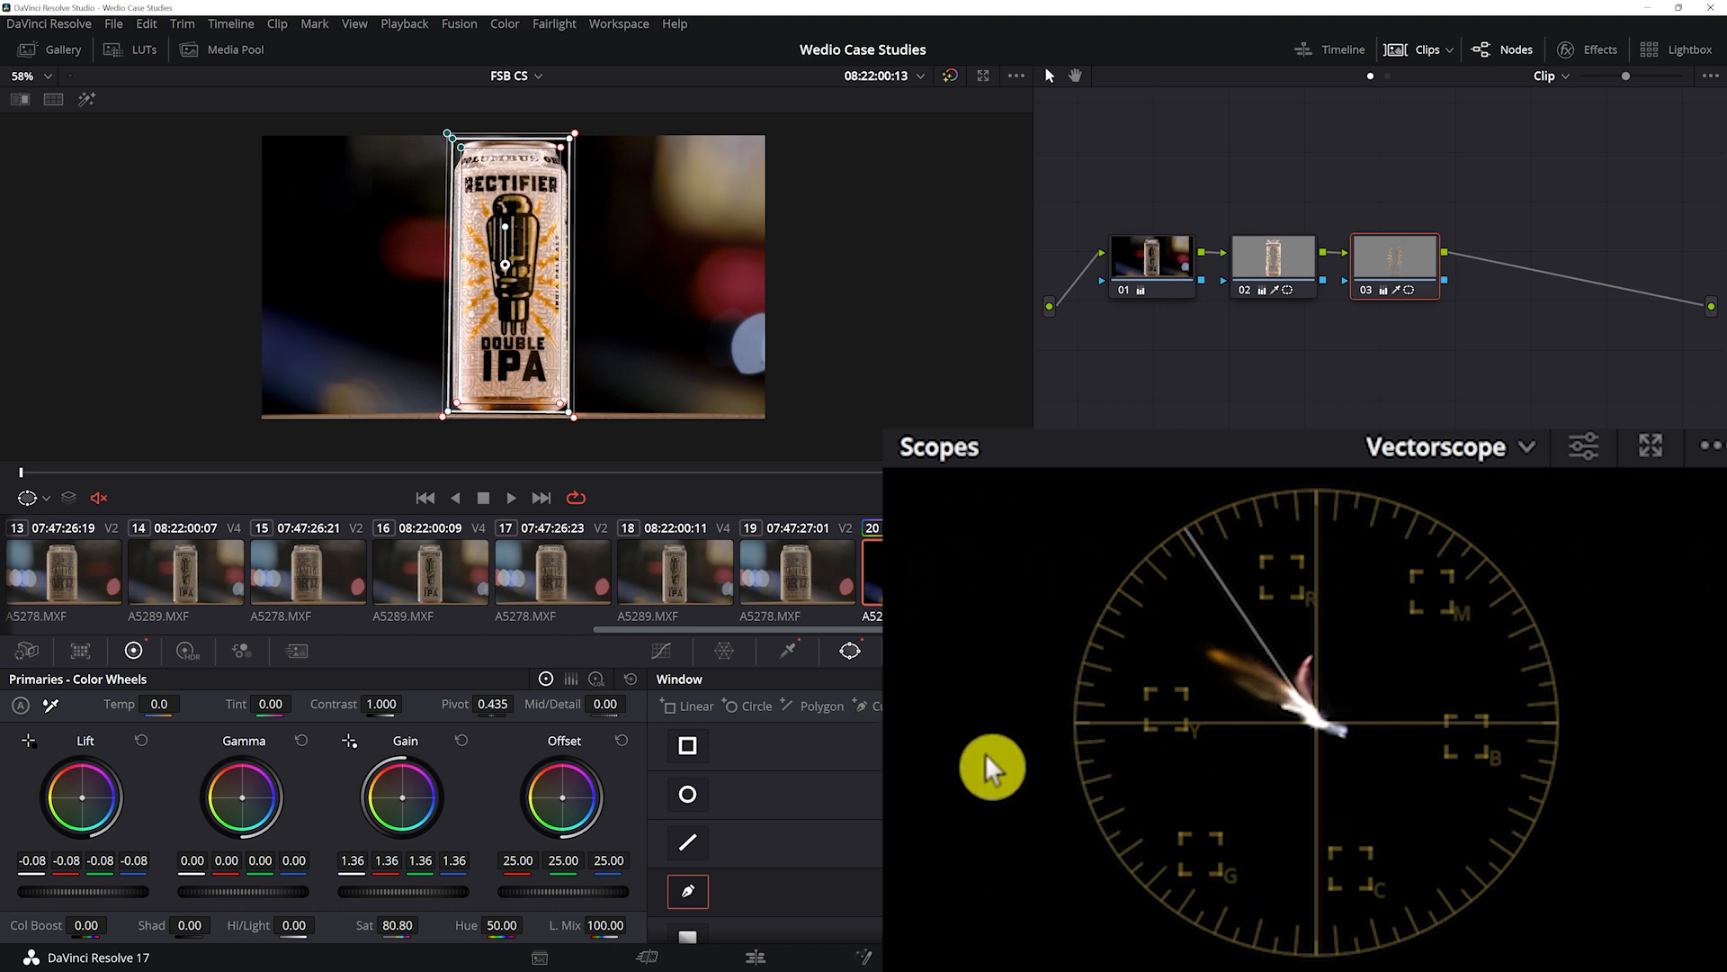
{"action": "key", "text": "ctrl+d"}
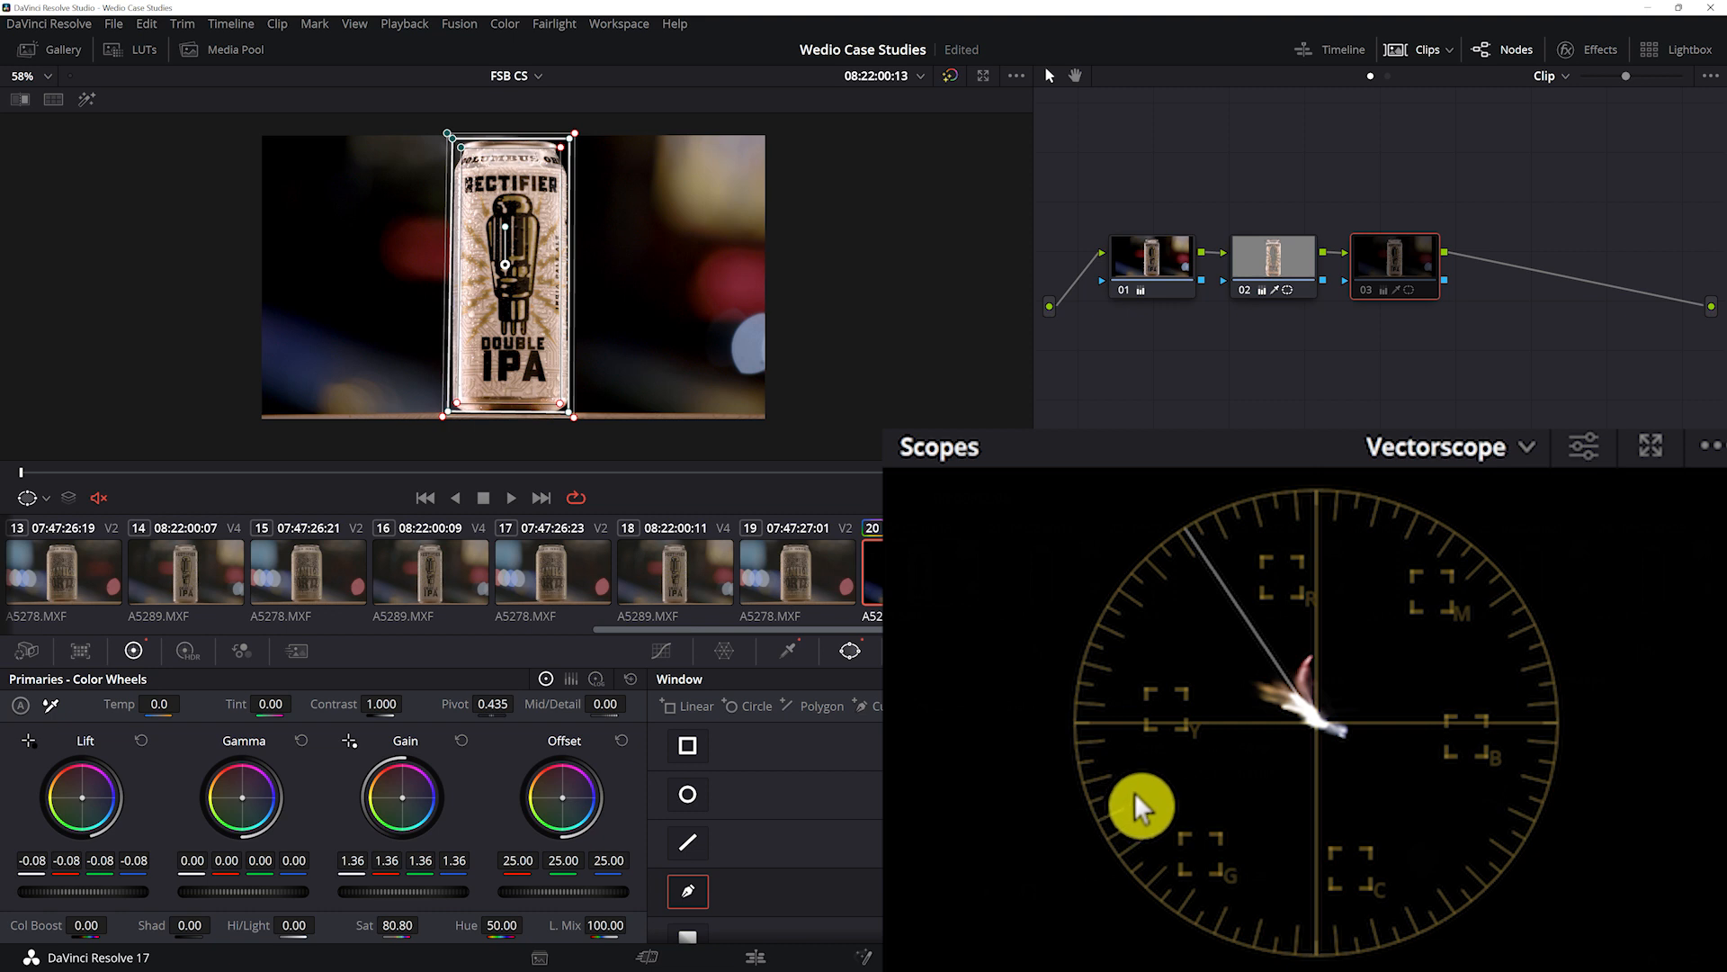
{"action": "key", "text": "ctrl+d"}
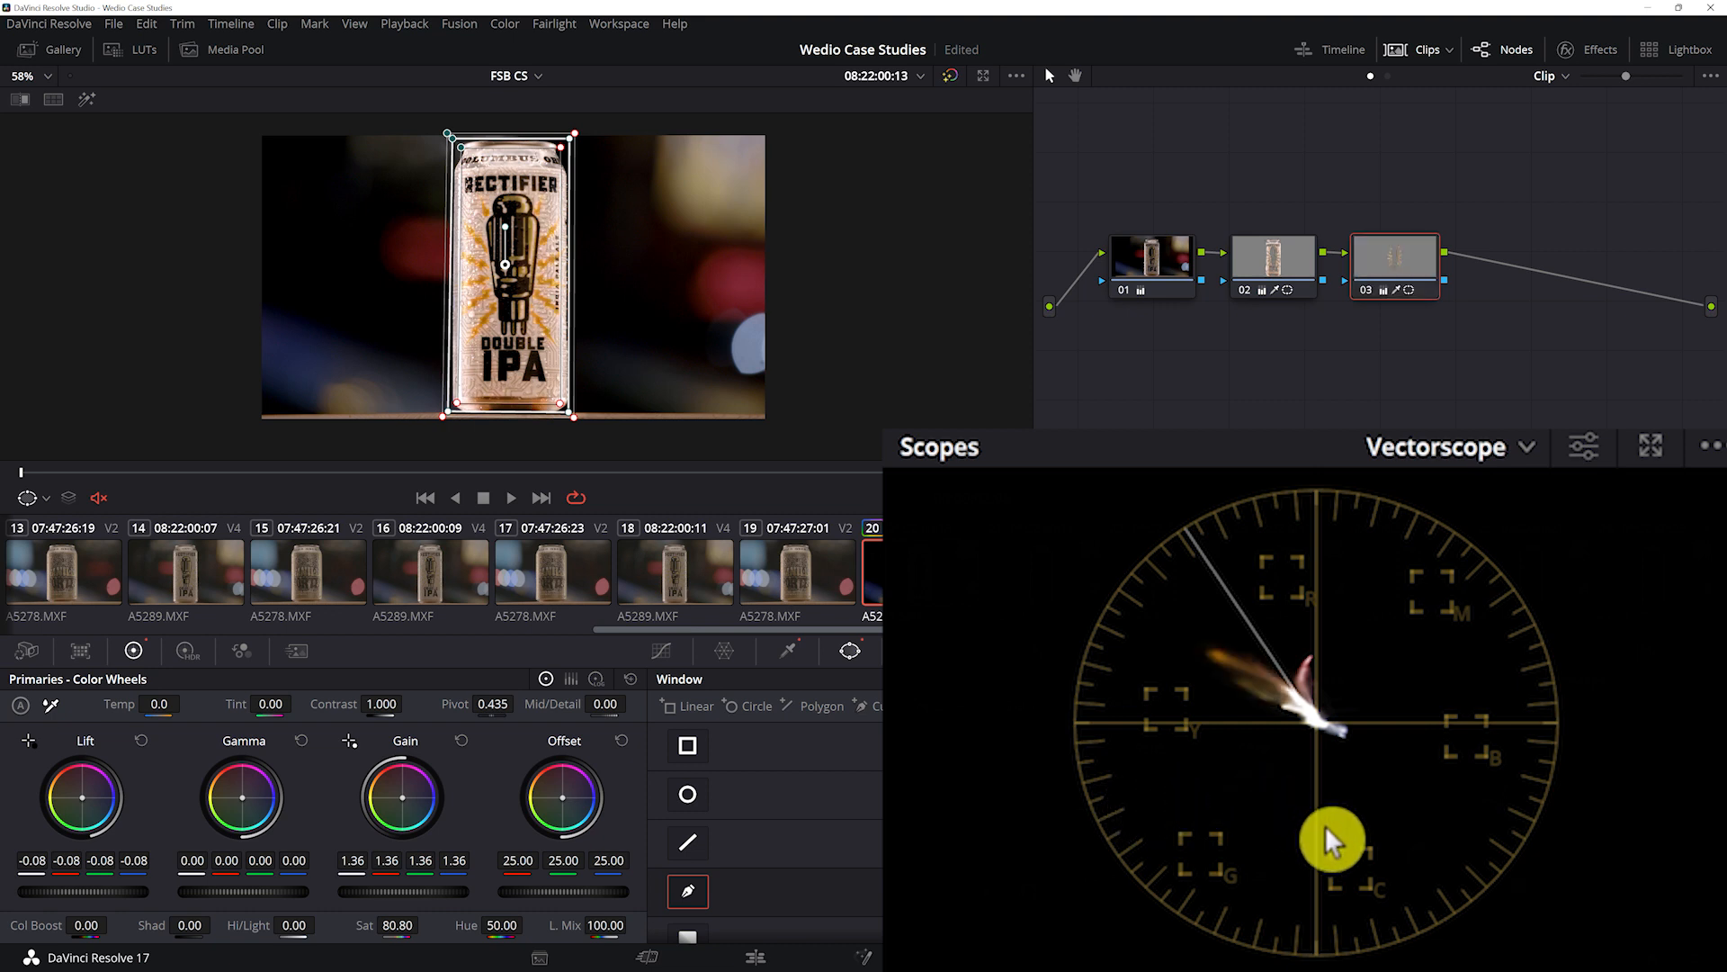
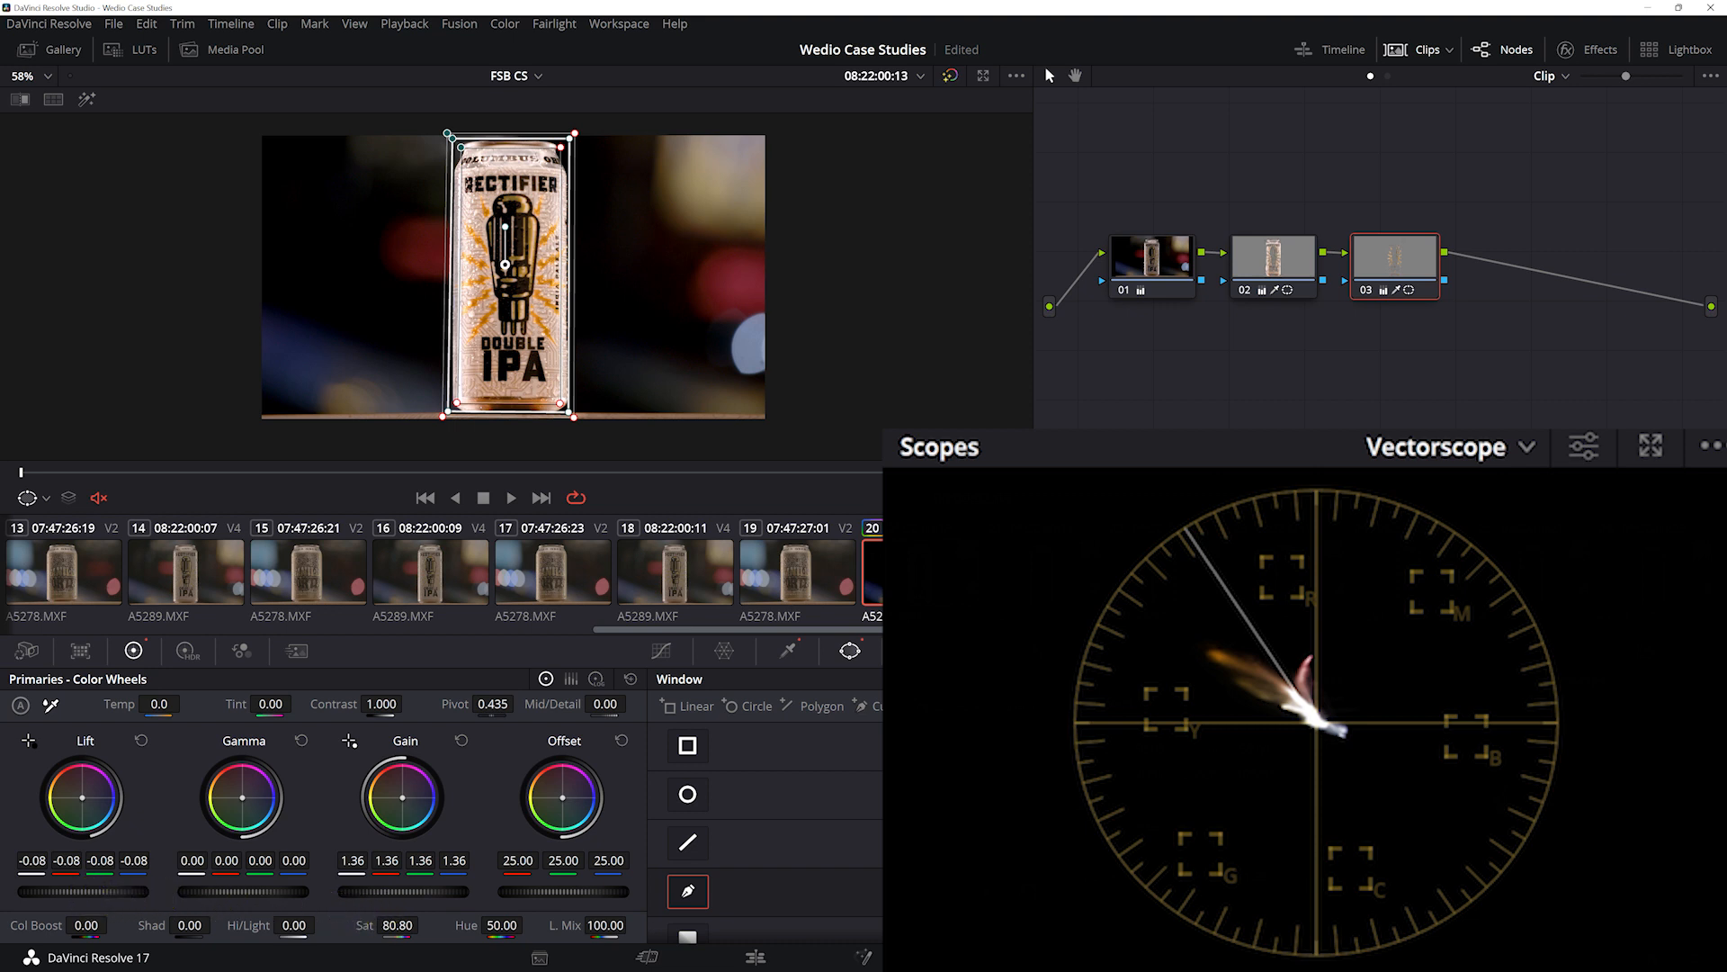
- Set node 03's Lift to -0.06 and Gamma to 0.11
{"action": "left_click_drag", "start_coordinate": [22, 889], "coordinate": [7, 887]}
{"action": "left_click_drag", "start_coordinate": [220, 895], "coordinate": [261, 895]}
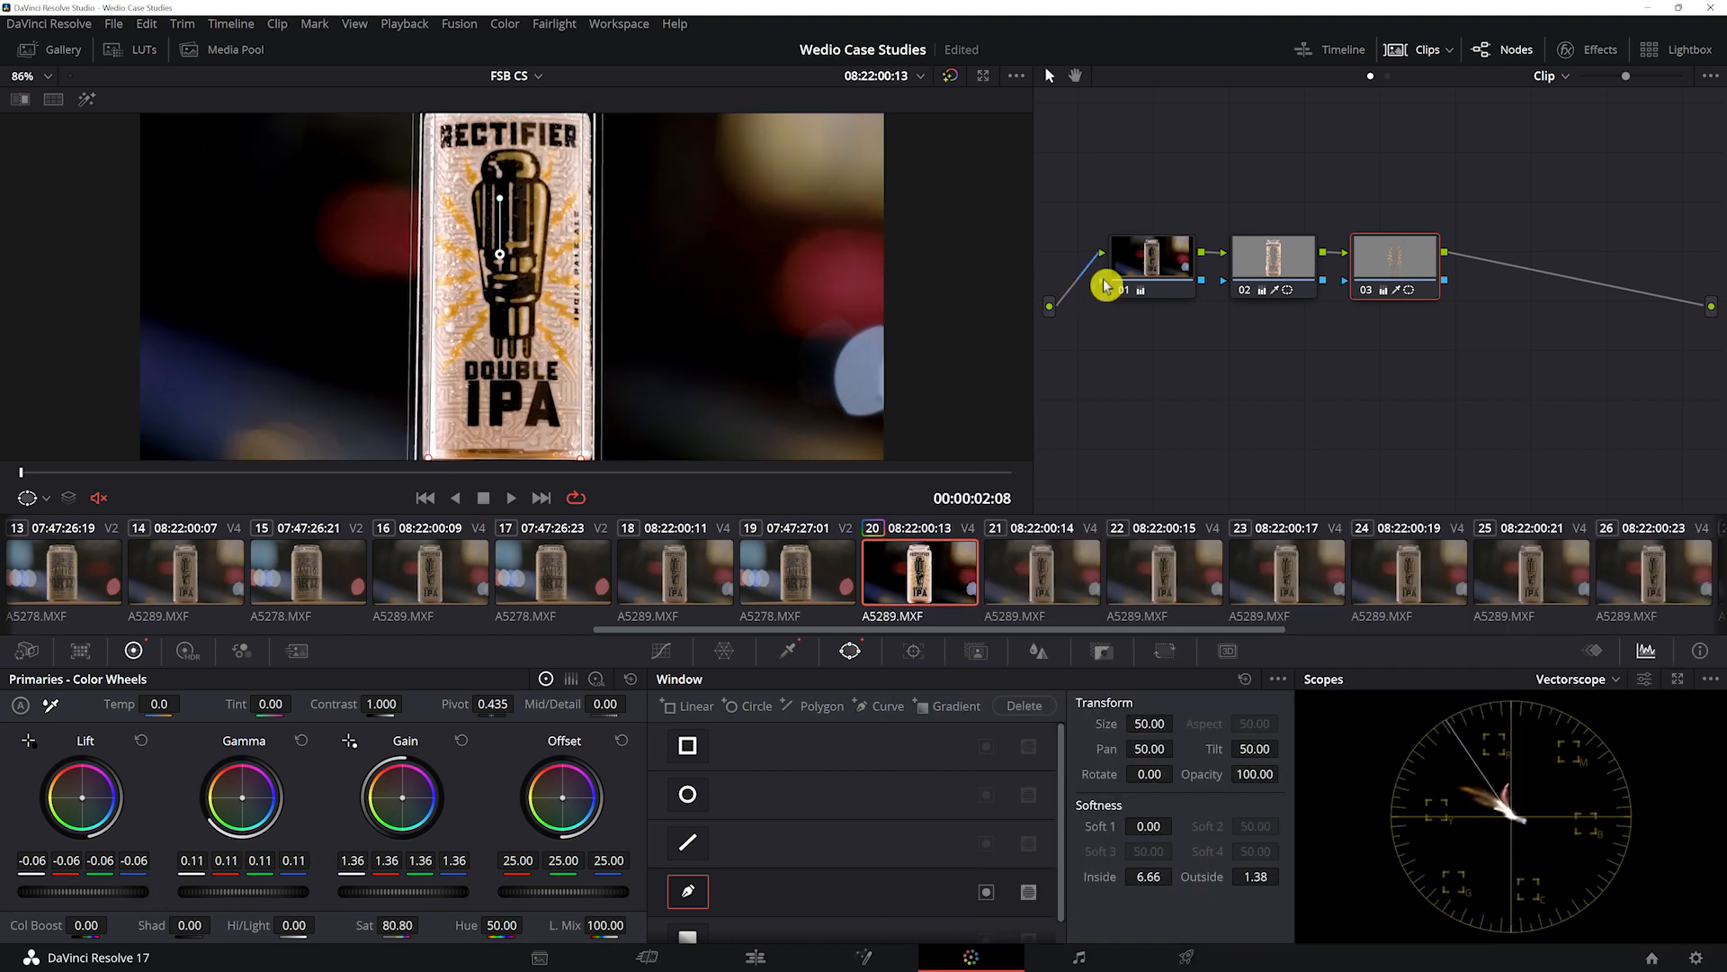
- Try shifting node 02's Gain to red 1.60, green 1.69 and blue 1.70, and check the selection in highlight view
{"action": "left_click", "coordinate": [1262, 254]}
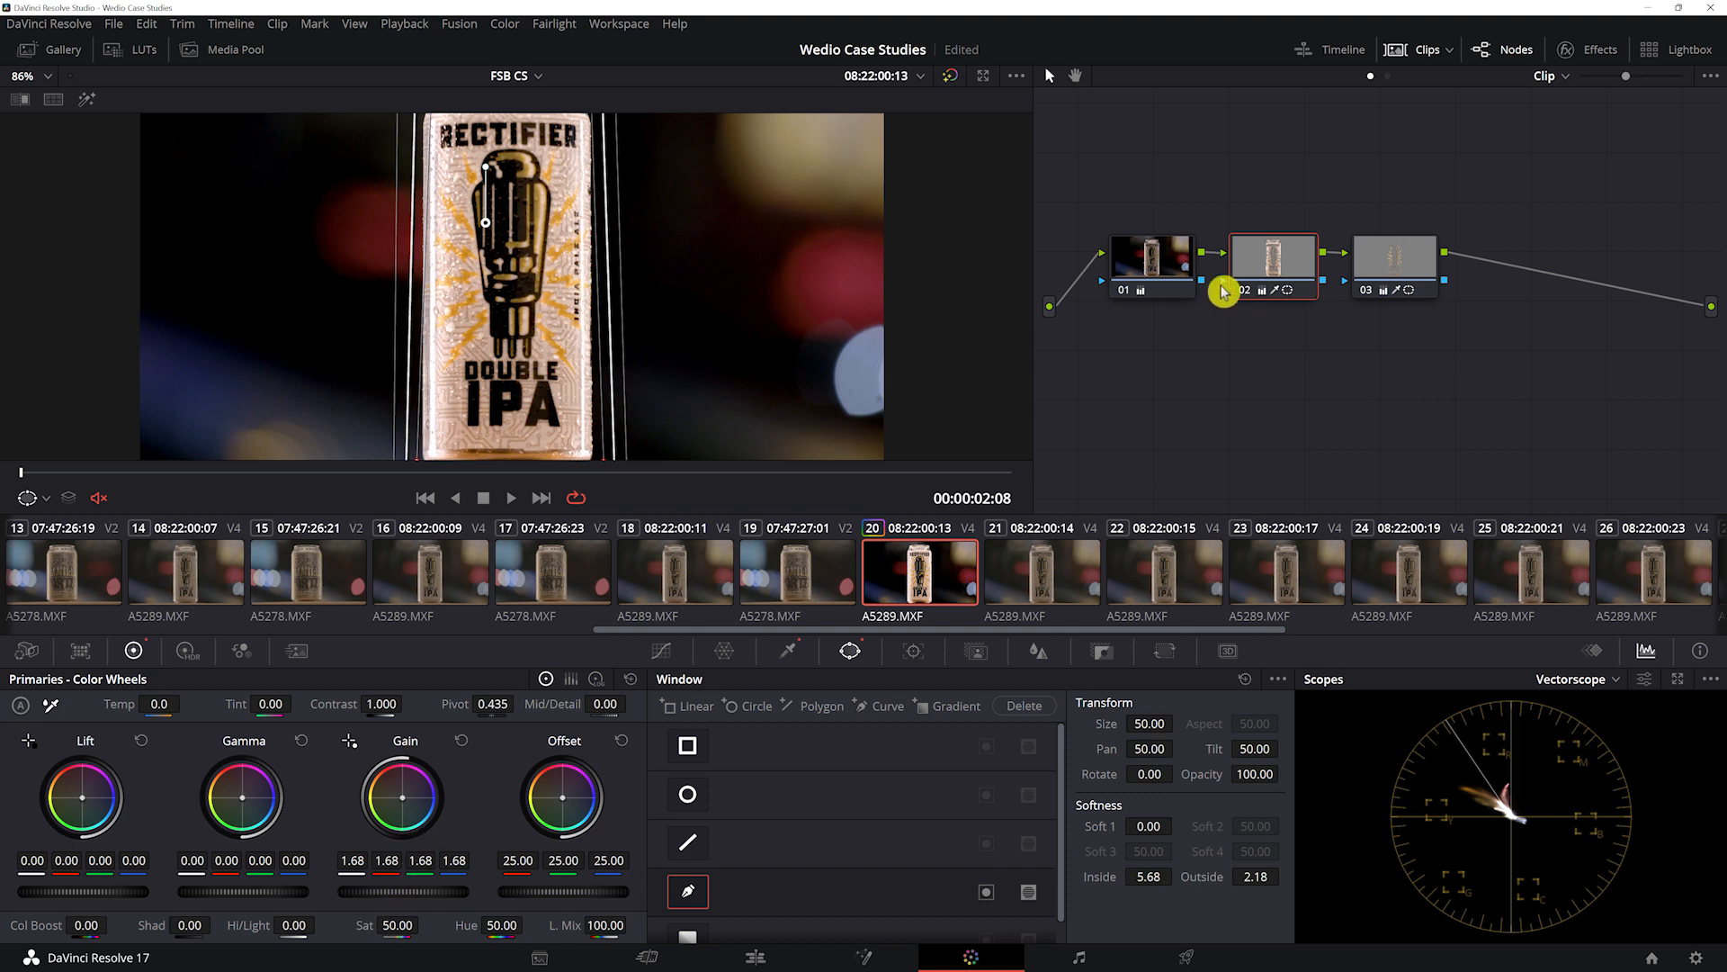
{"action": "left_click_drag", "start_coordinate": [402, 798], "coordinate": [403, 798]}
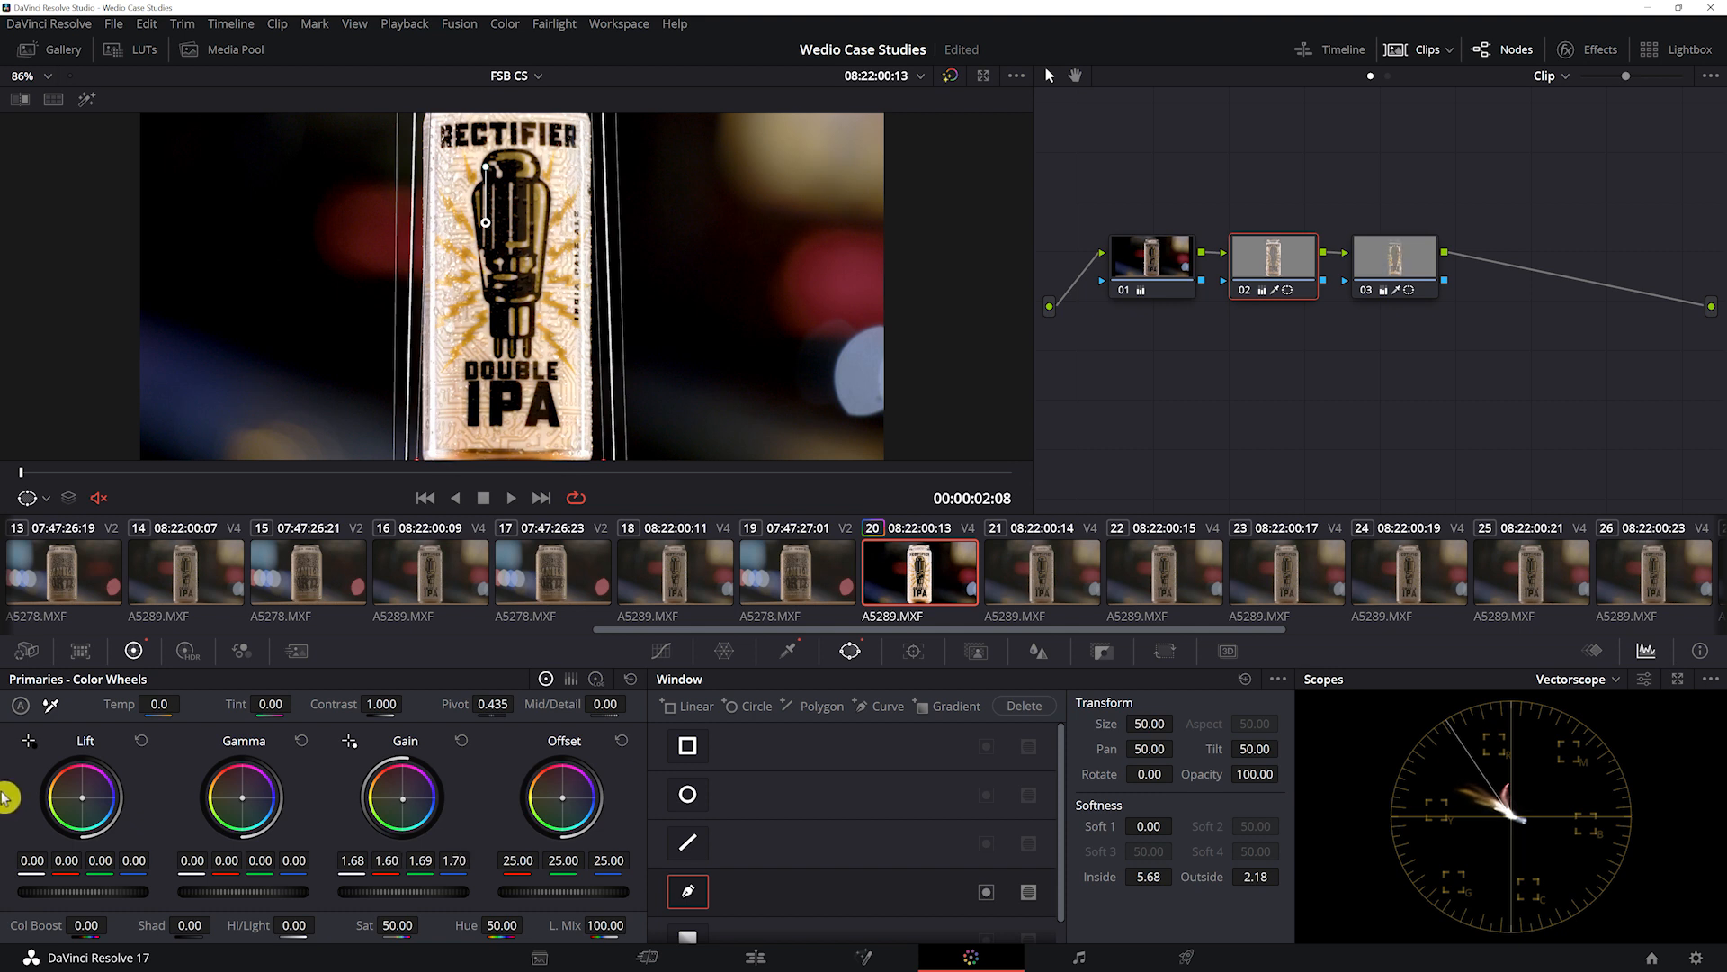
{"action": "key", "text": "shift+h"}
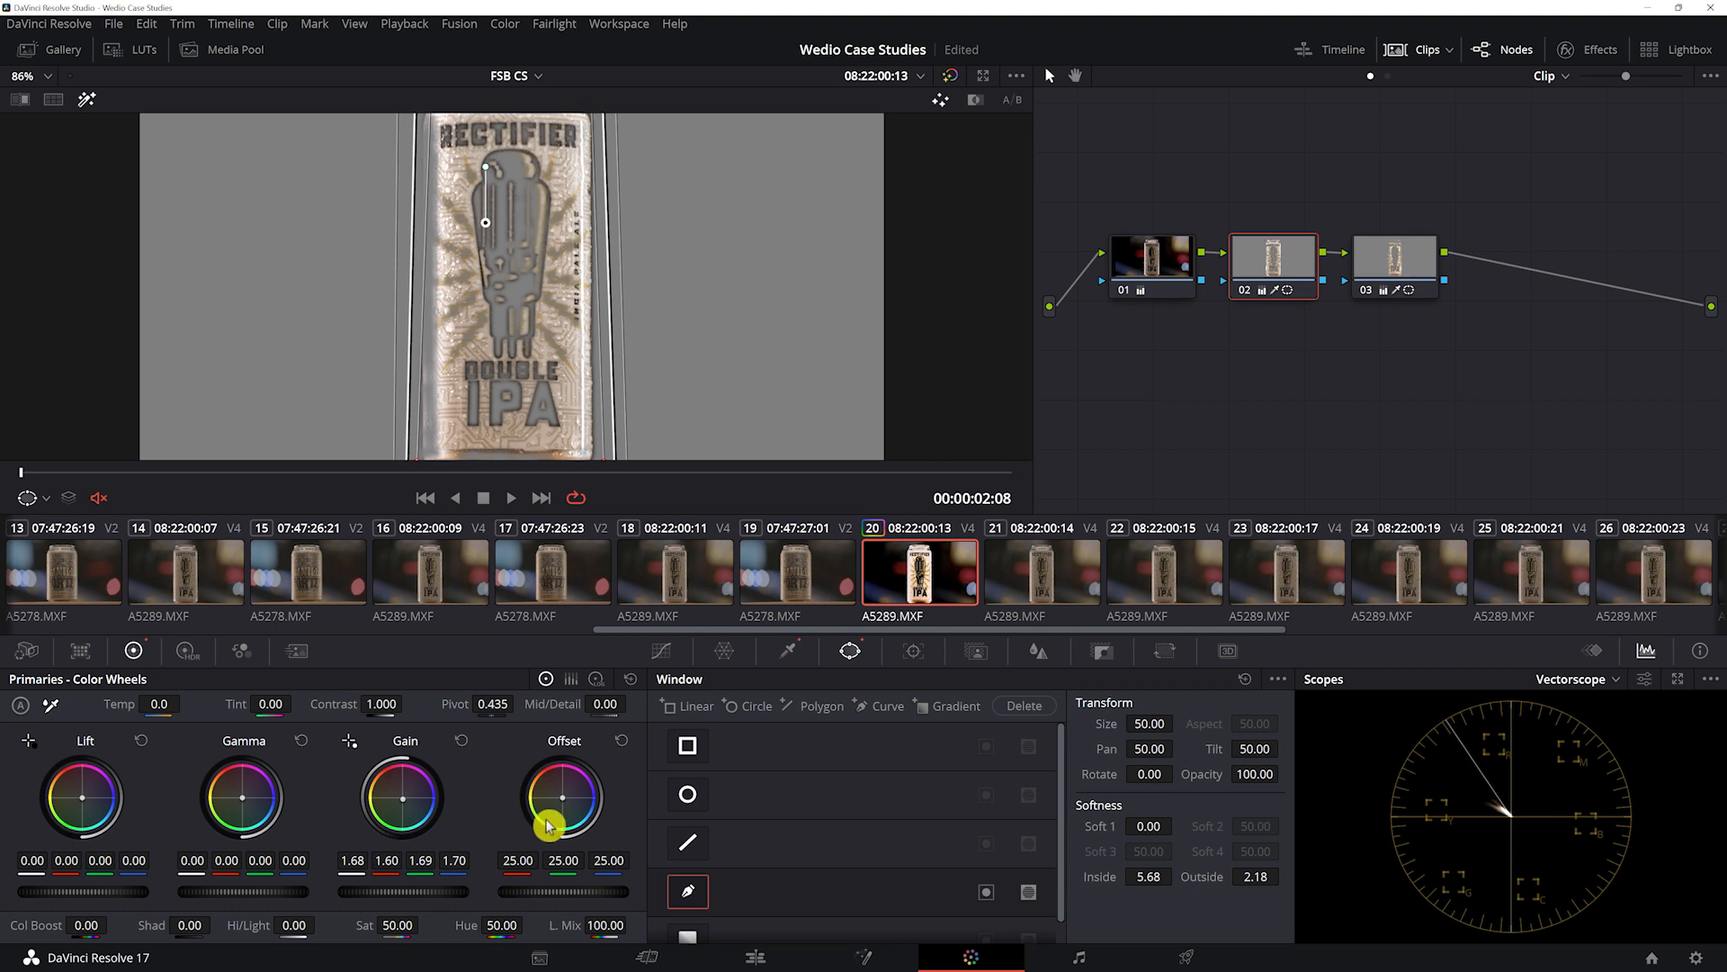
{"action": "key", "text": "shift+h"}
- Examine in highlight view how node 03's selection picks up the can around the yellow rays
{"action": "left_click", "coordinate": [1392, 291]}
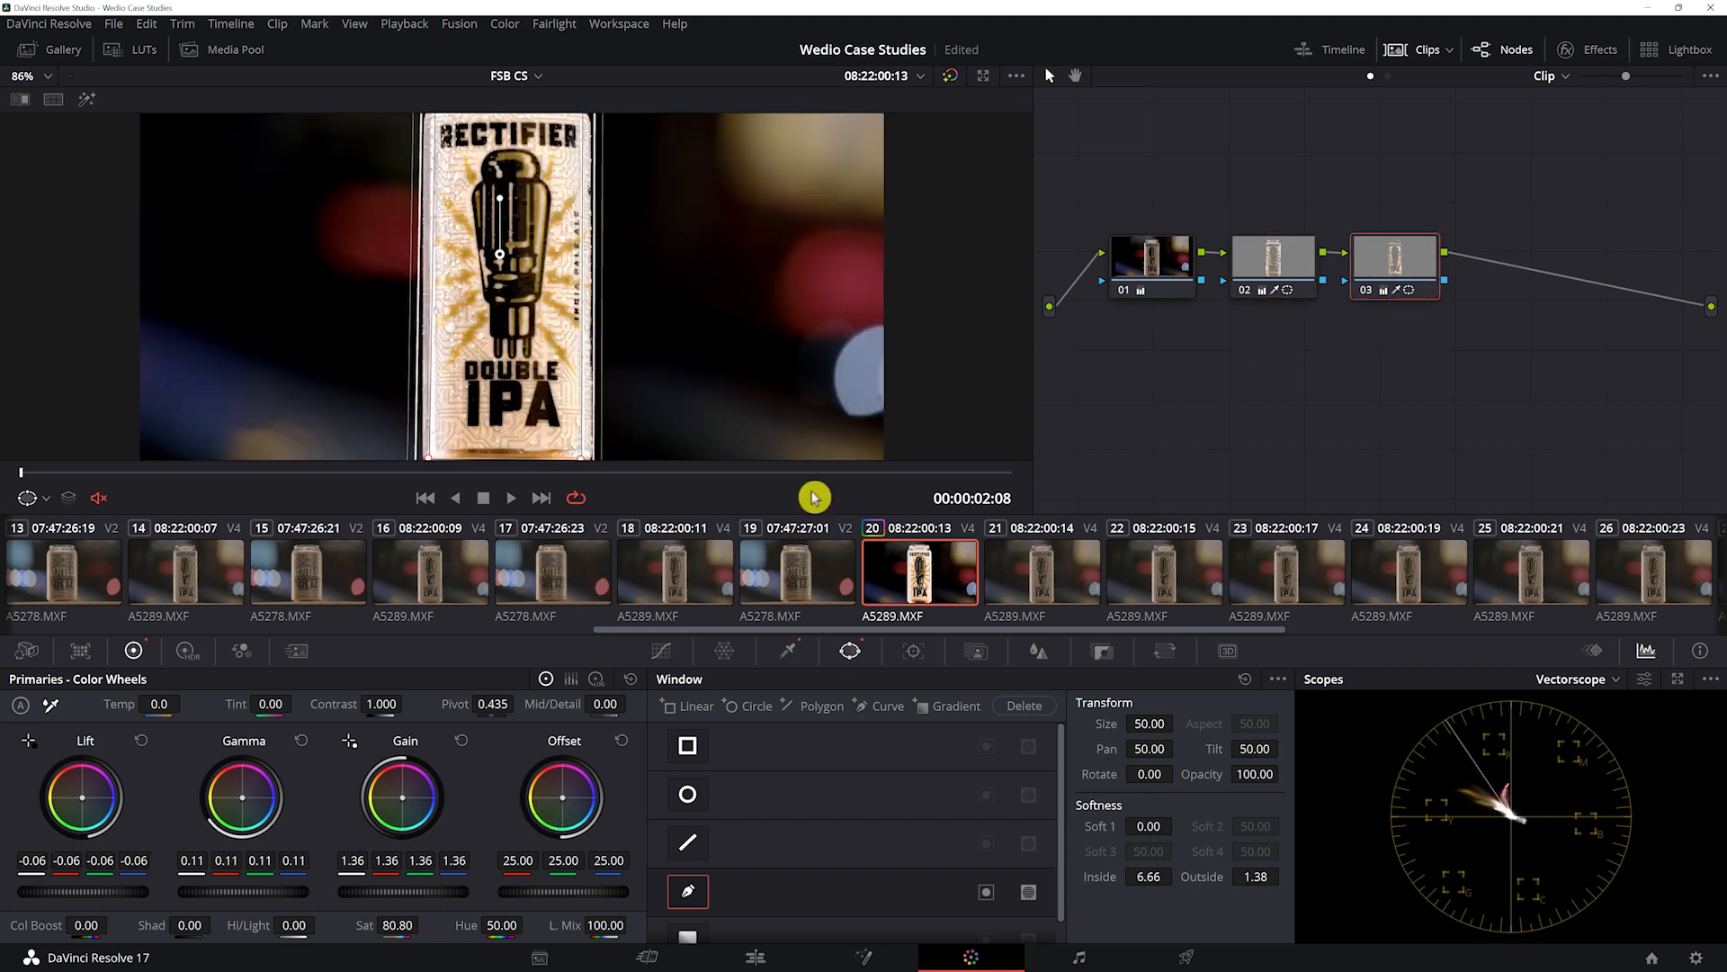
{"action": "key", "text": "shift+h"}
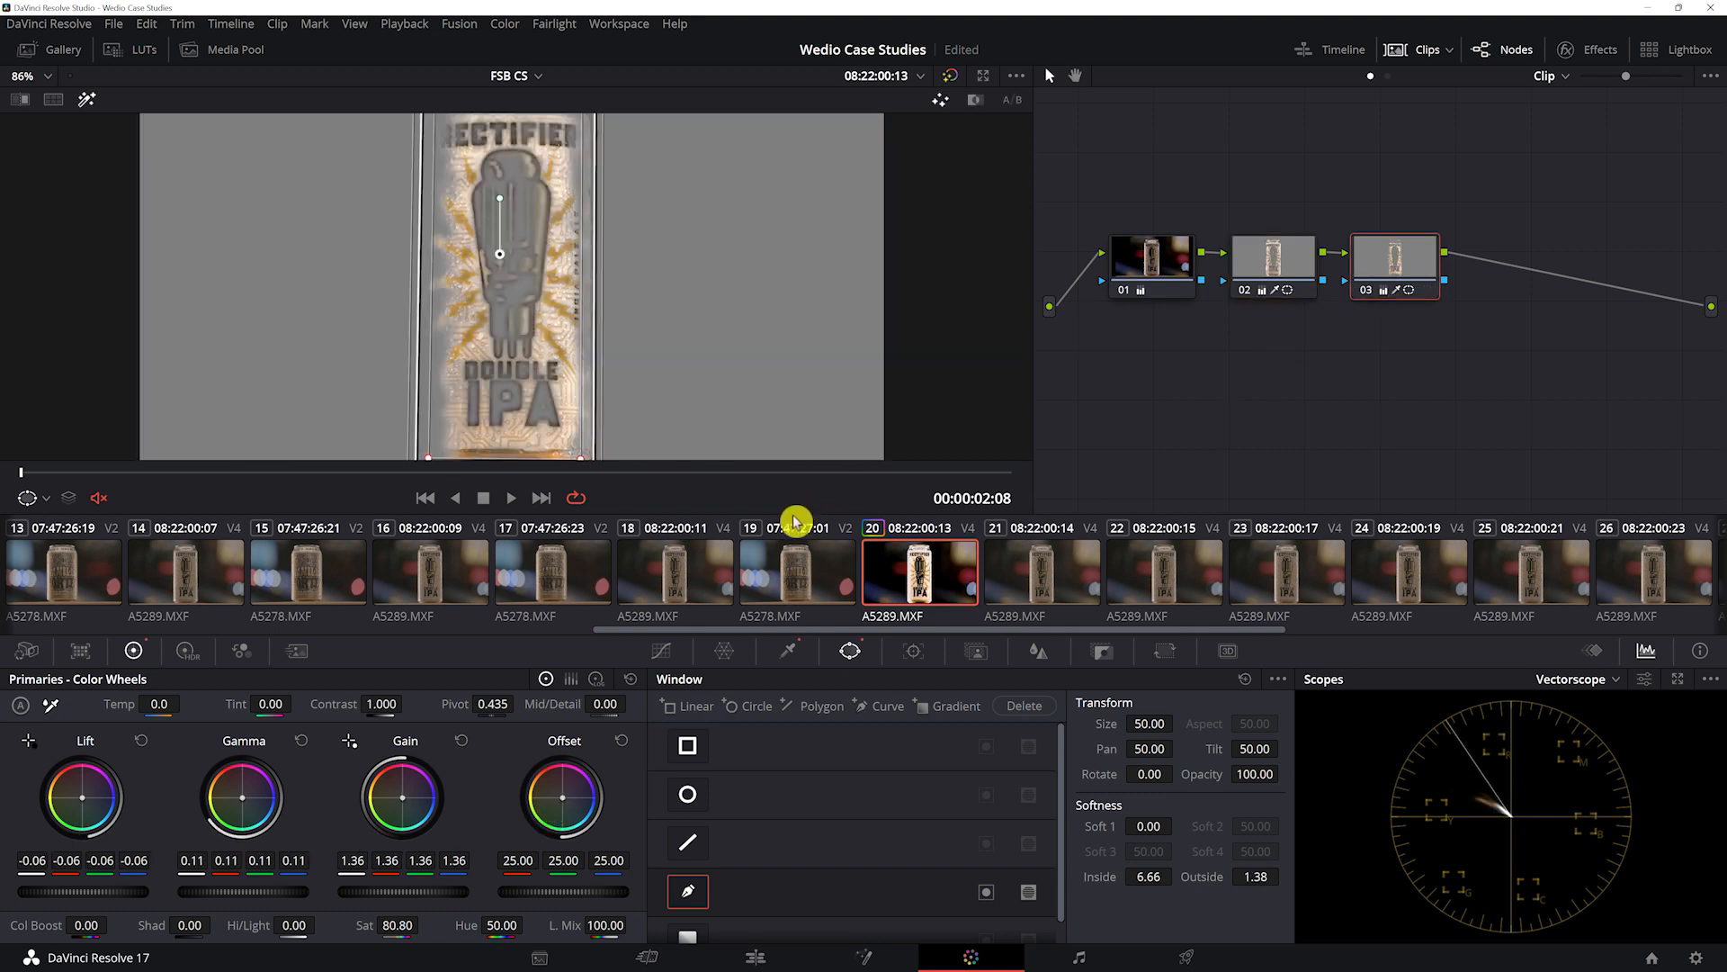
{"action": "key", "text": "shift+h"}
{"action": "key", "text": "shift+h"}
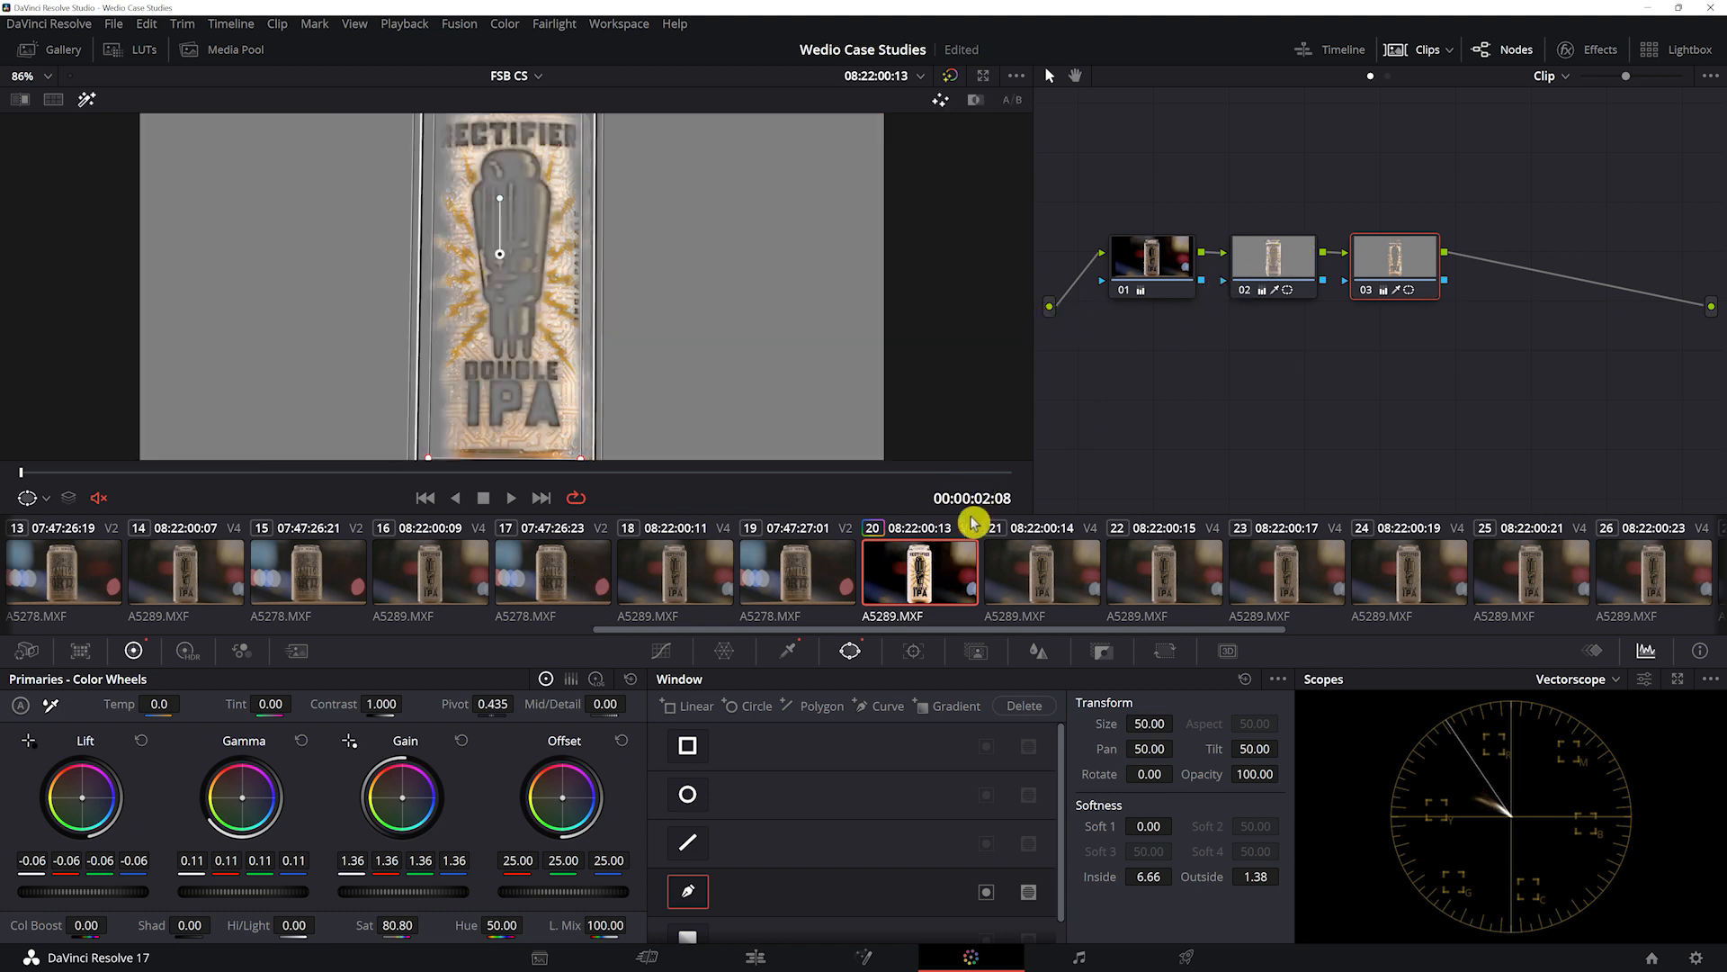
{"action": "left_click", "coordinate": [1259, 258]}
{"action": "left_click", "coordinate": [1400, 268]}
{"action": "key", "text": "shift+h"}
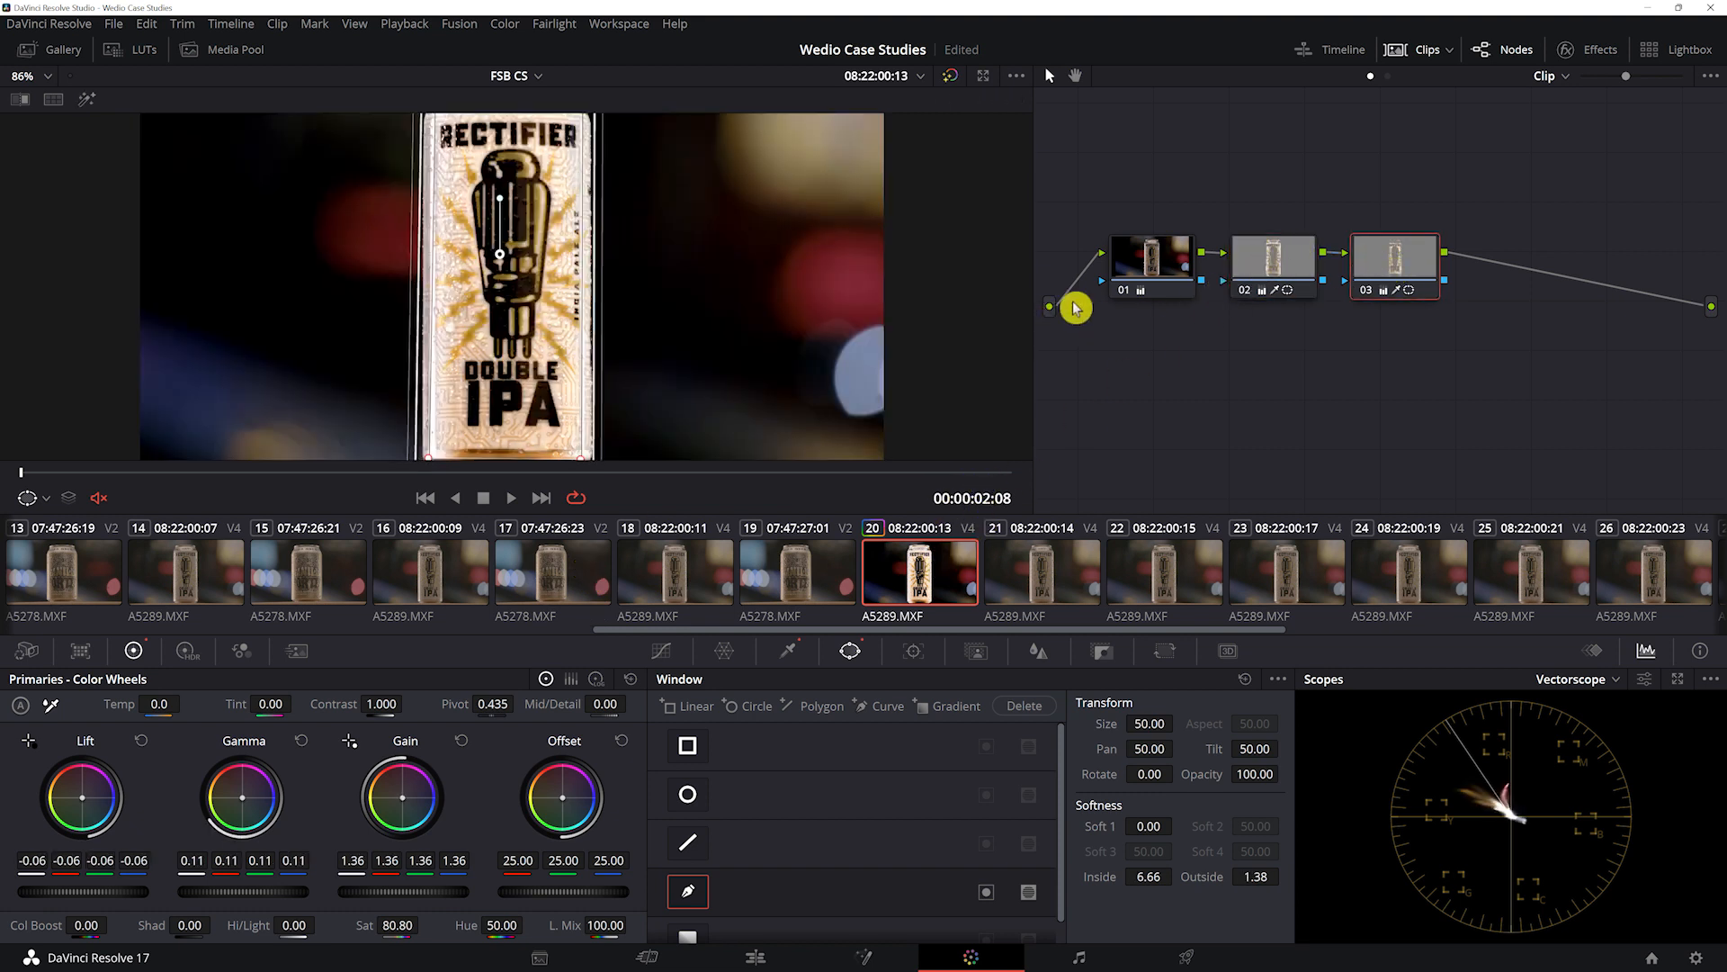
- Undo the color shift on node 02's Gain and check the node's selection in highlight view
{"action": "left_click", "coordinate": [1261, 269]}
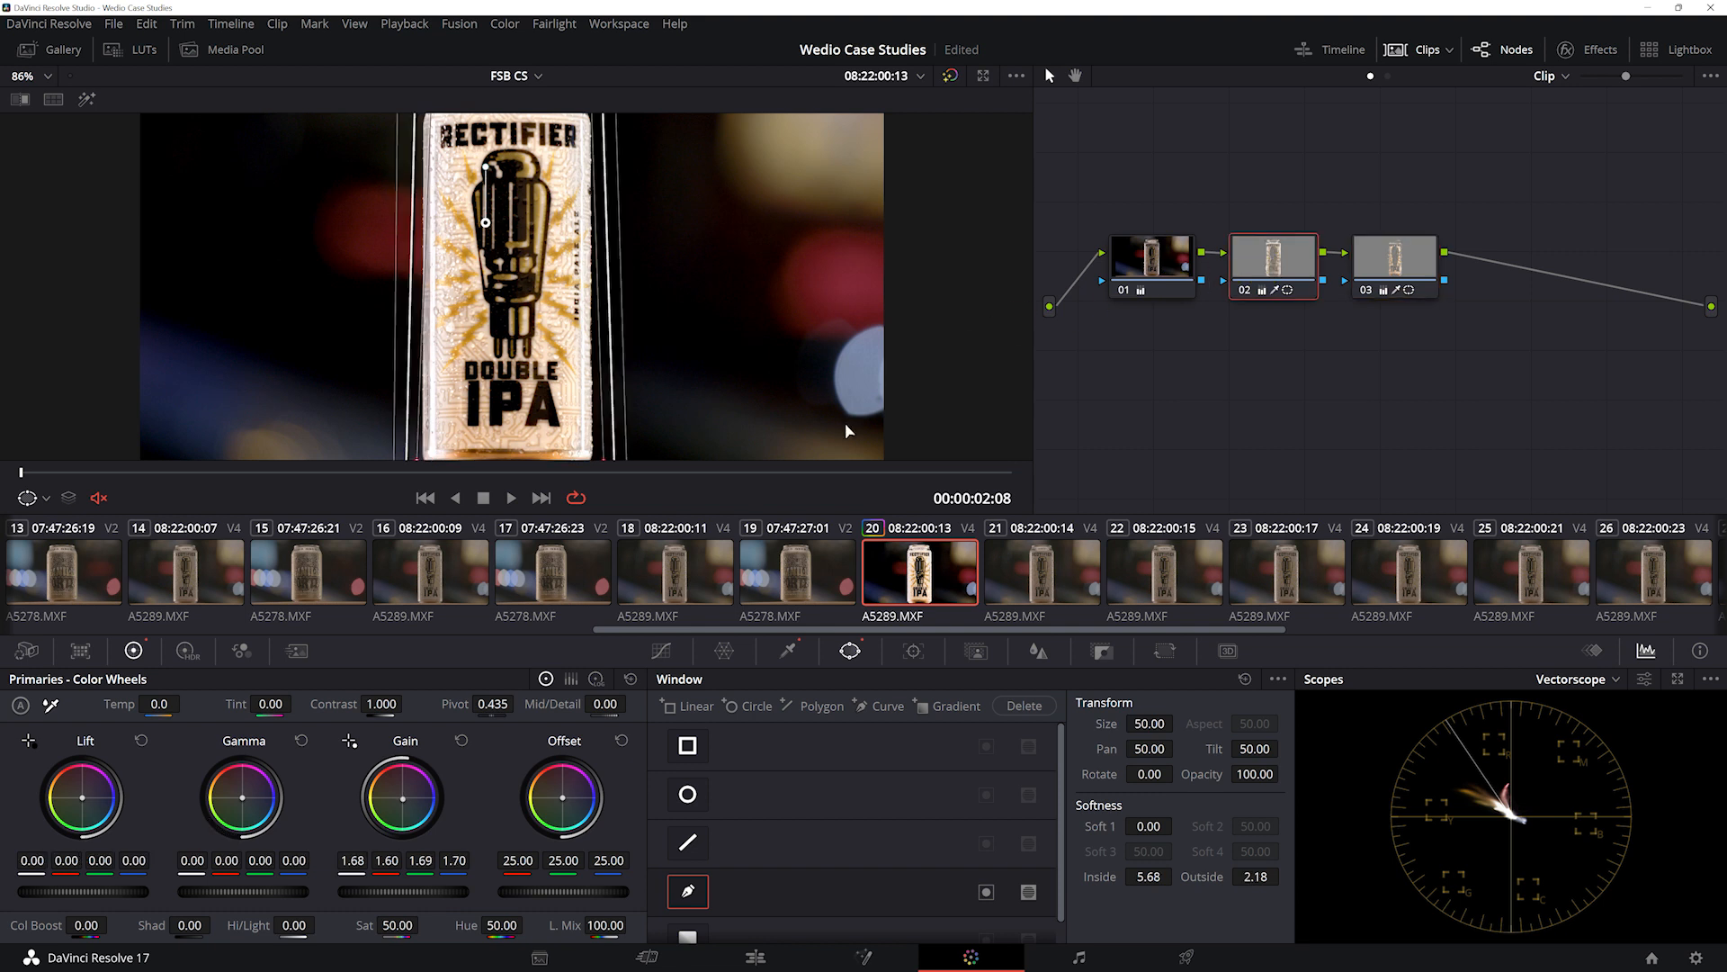
{"action": "key", "text": "alt+shift+apostrophe"}
{"action": "left_click", "coordinate": [1284, 263]}
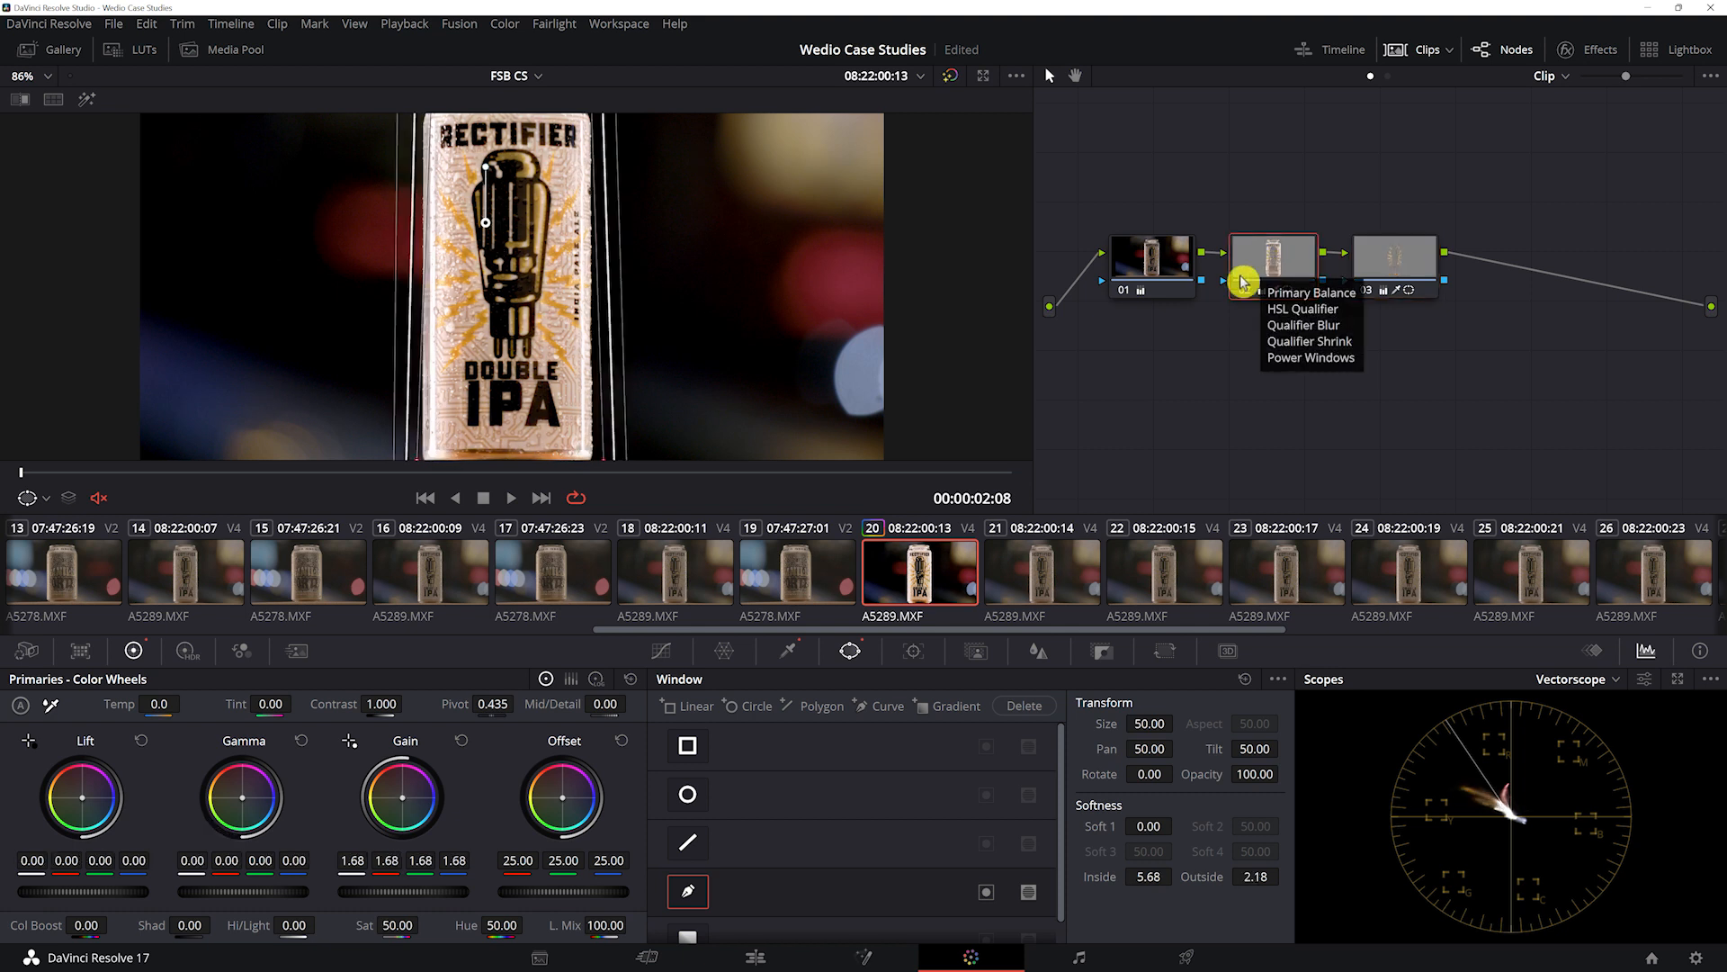
{"action": "key", "text": "shift+h"}
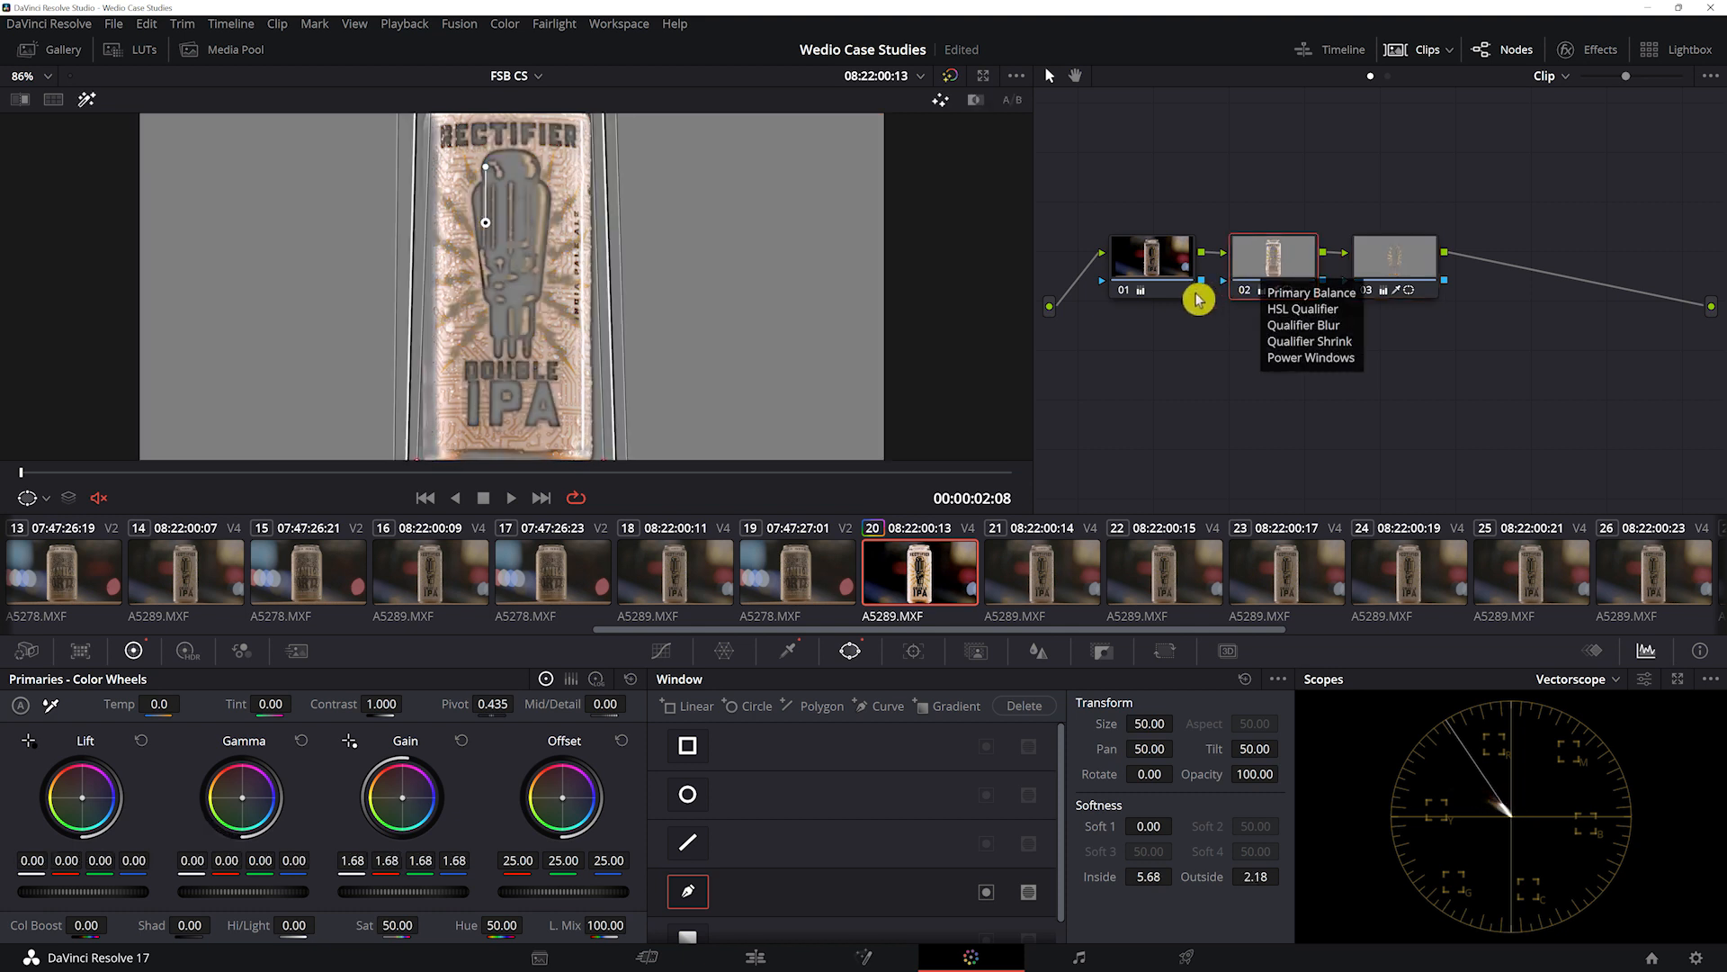
{"action": "left_click", "coordinate": [1384, 270]}
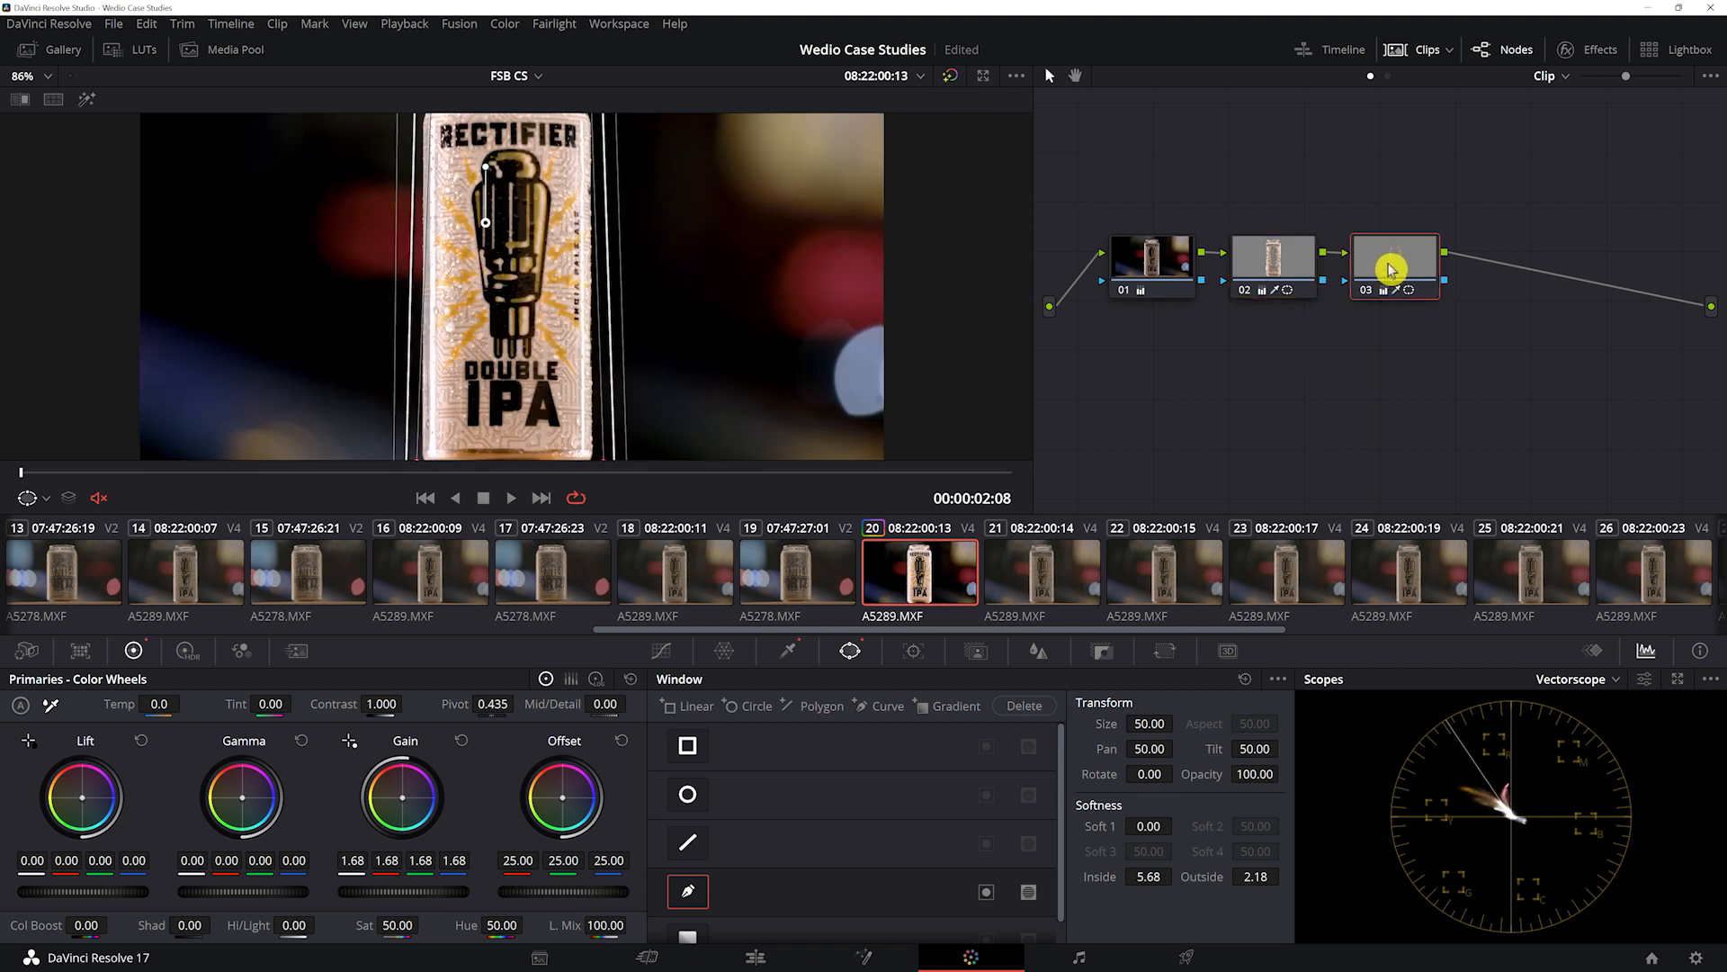
{"action": "key", "text": "shift+h"}
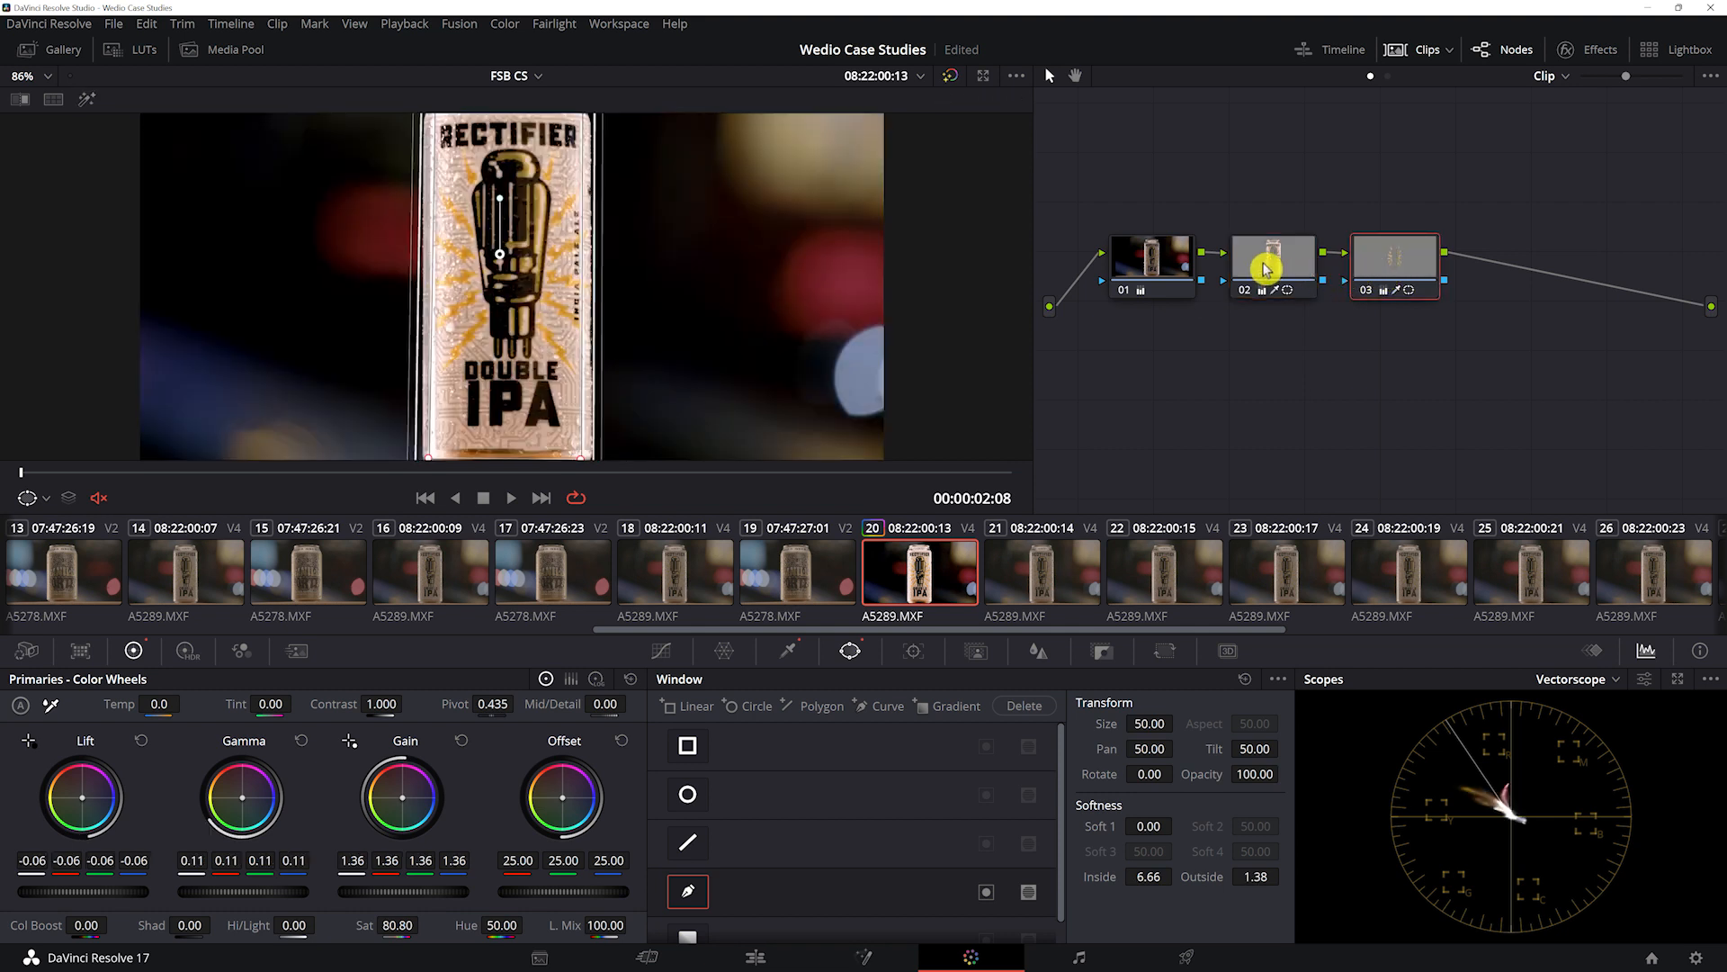
- Switch the scopes back to Parade and add serial node 04 after node 03
{"action": "left_click", "coordinate": [1598, 681]}
{"action": "left_click", "coordinate": [1579, 708]}
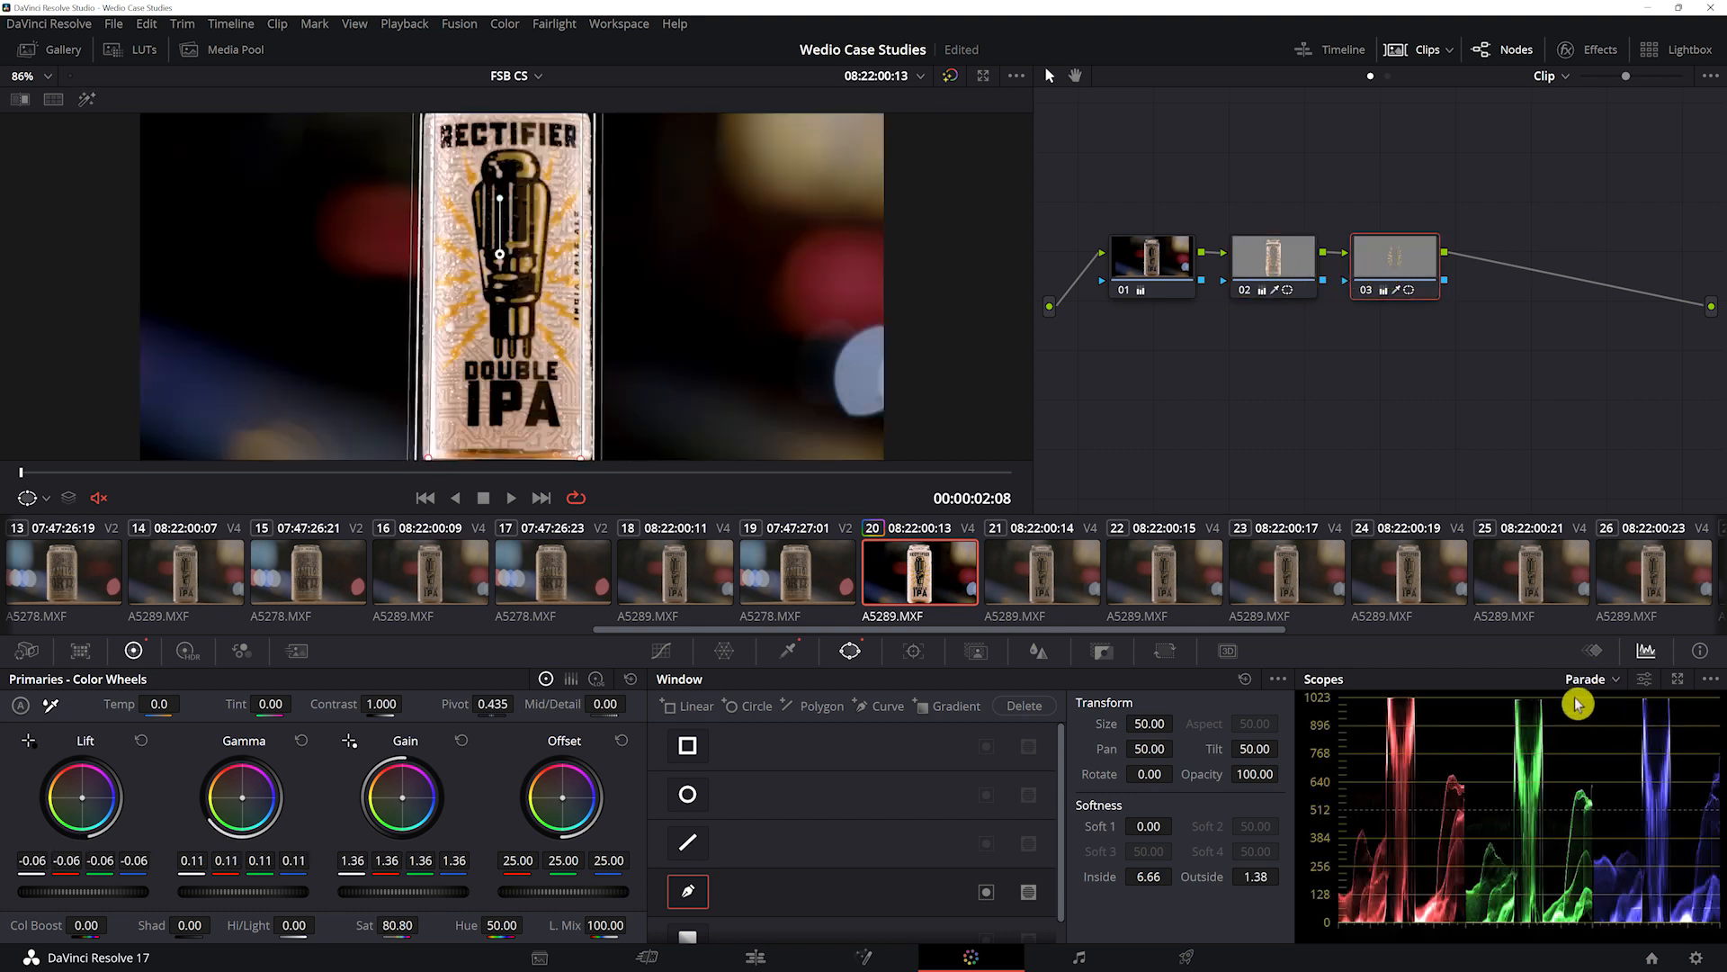
{"action": "scroll", "coordinate": [773, 325], "scroll_direction": "up", "scroll_amount": 1}
{"action": "scroll", "coordinate": [764, 324], "scroll_direction": "down", "scroll_amount": 5}
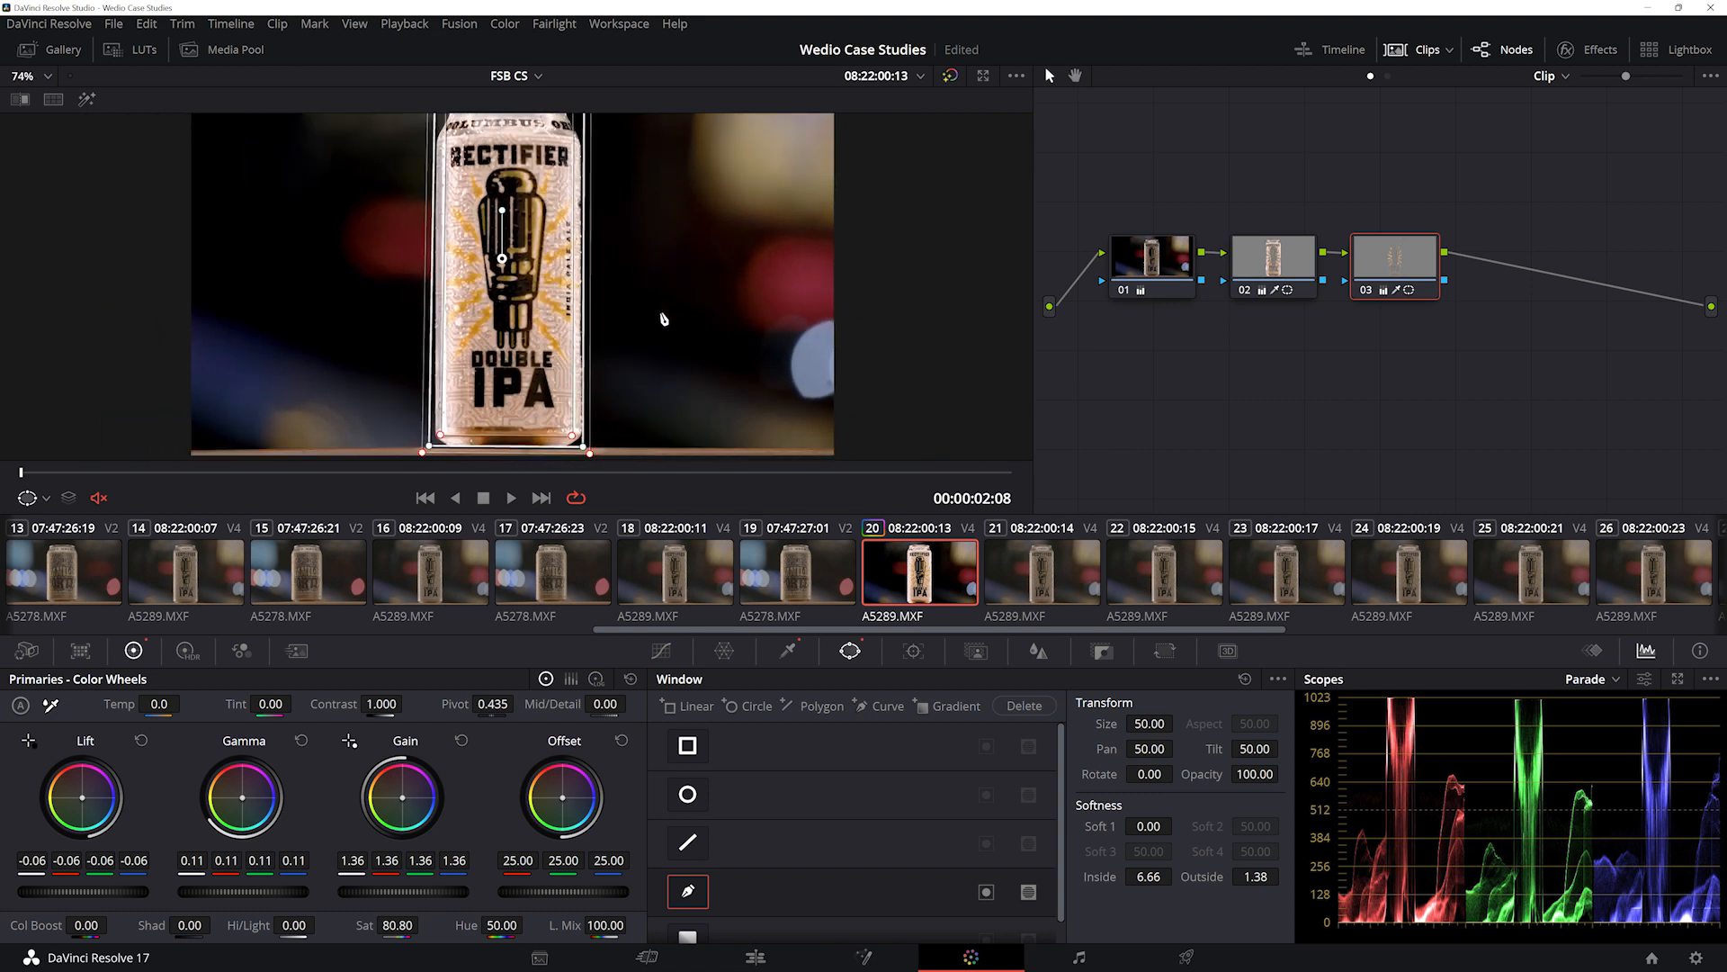
{"action": "key", "text": "alt+s"}
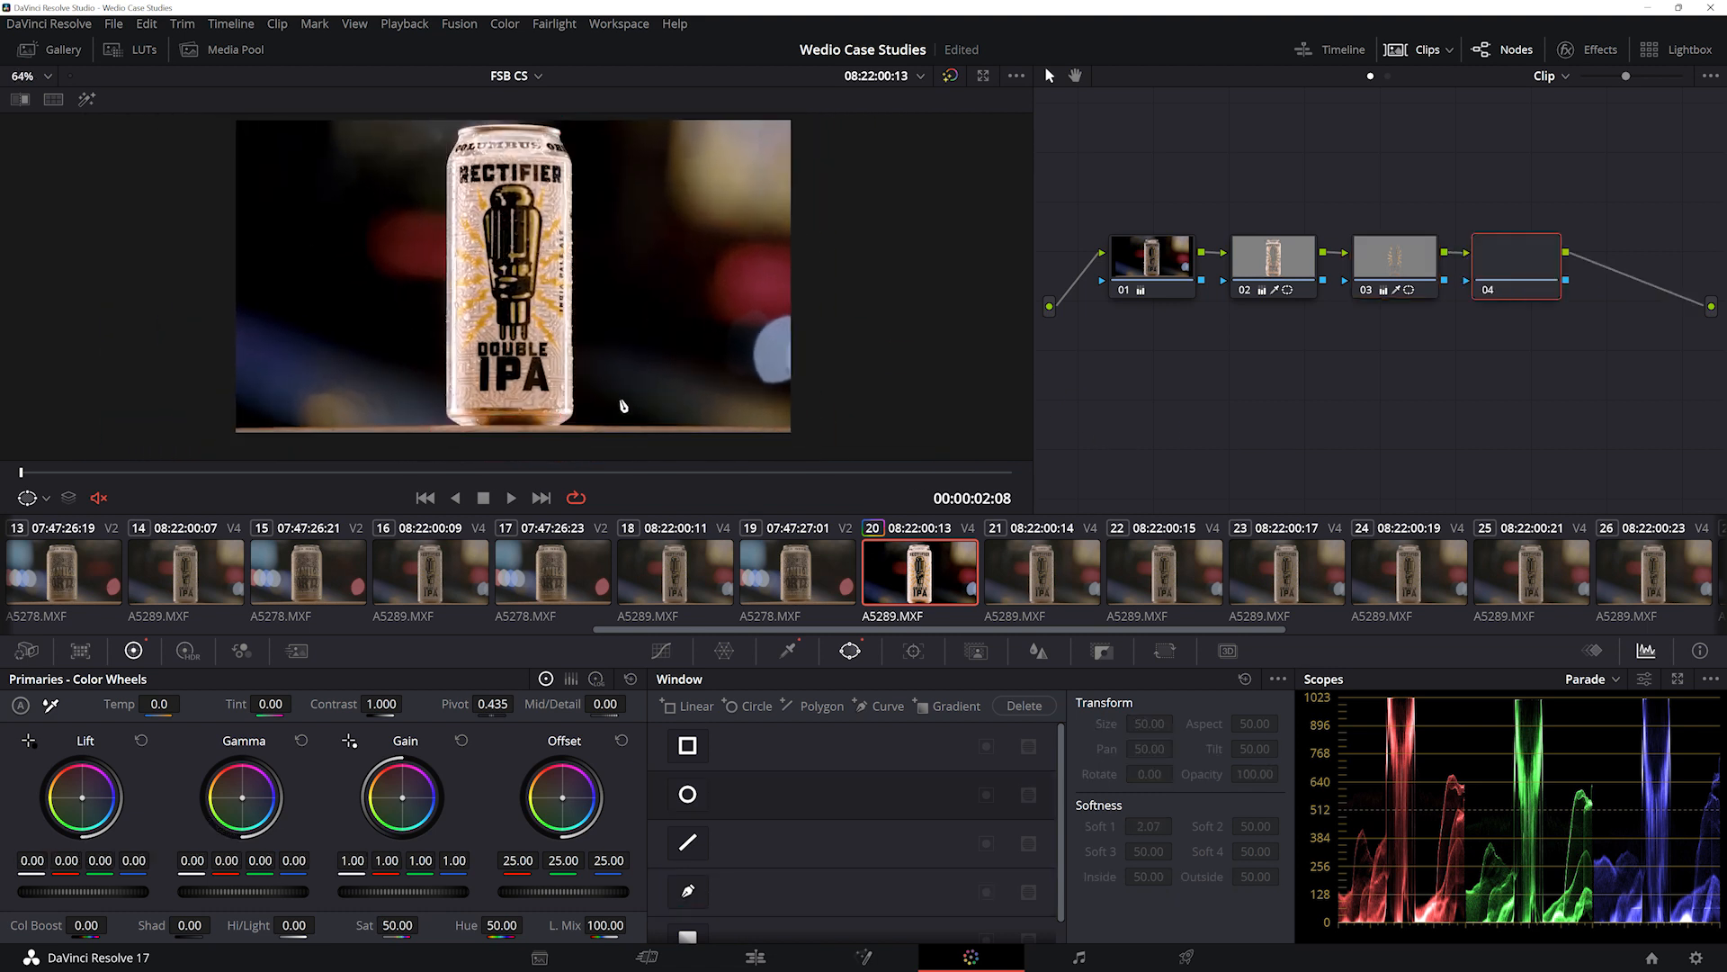
{"action": "left_click", "coordinate": [708, 565]}
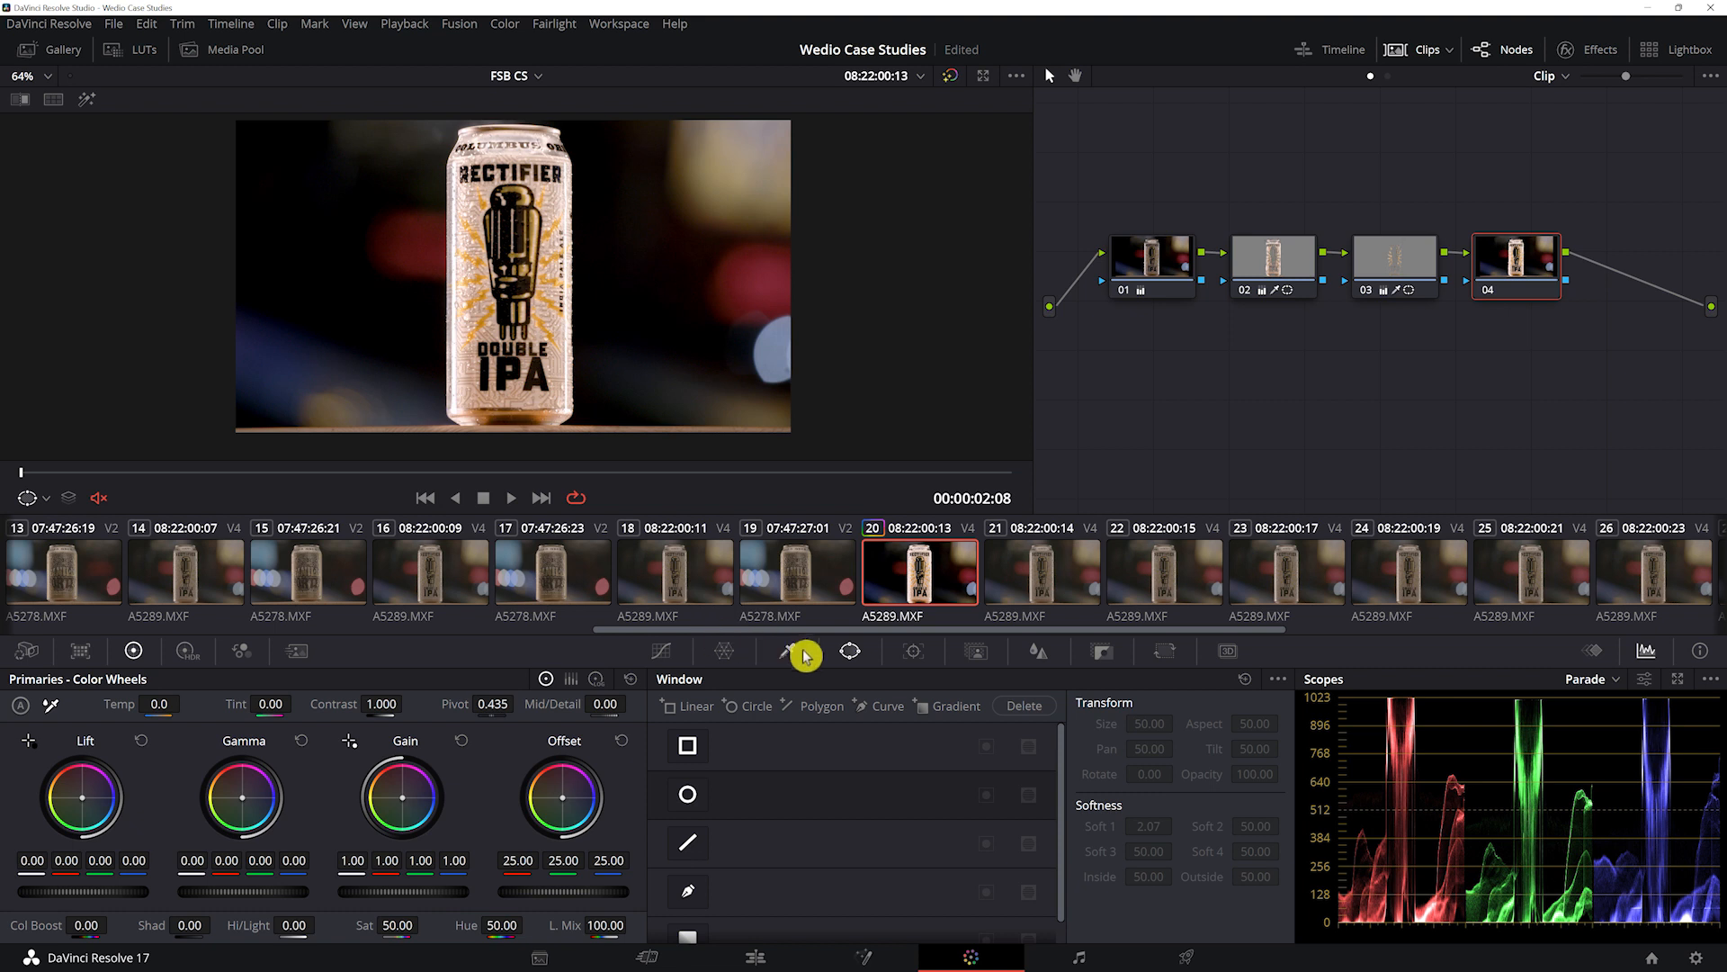
- Sample the black IPA lettering with node 04's qualifier, turn on the highlight view, and set Blur Radius to 59.0
{"action": "left_click", "coordinate": [788, 651]}
{"action": "left_click", "coordinate": [505, 370]}
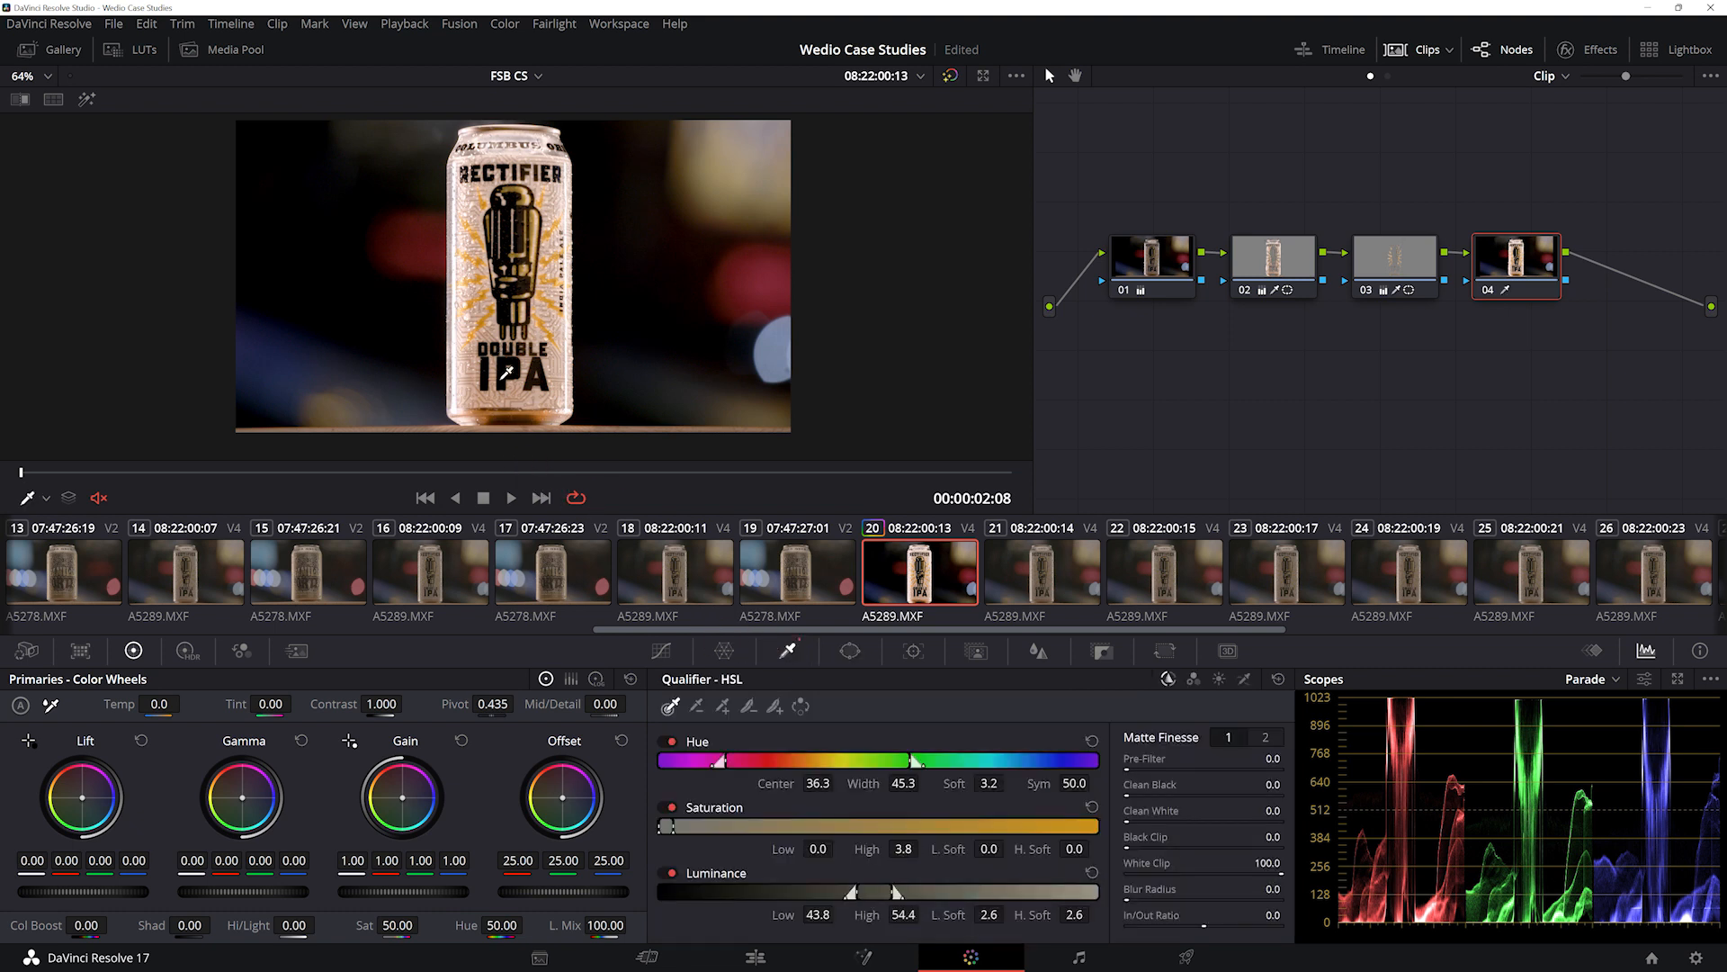
{"action": "key", "text": "shift+h"}
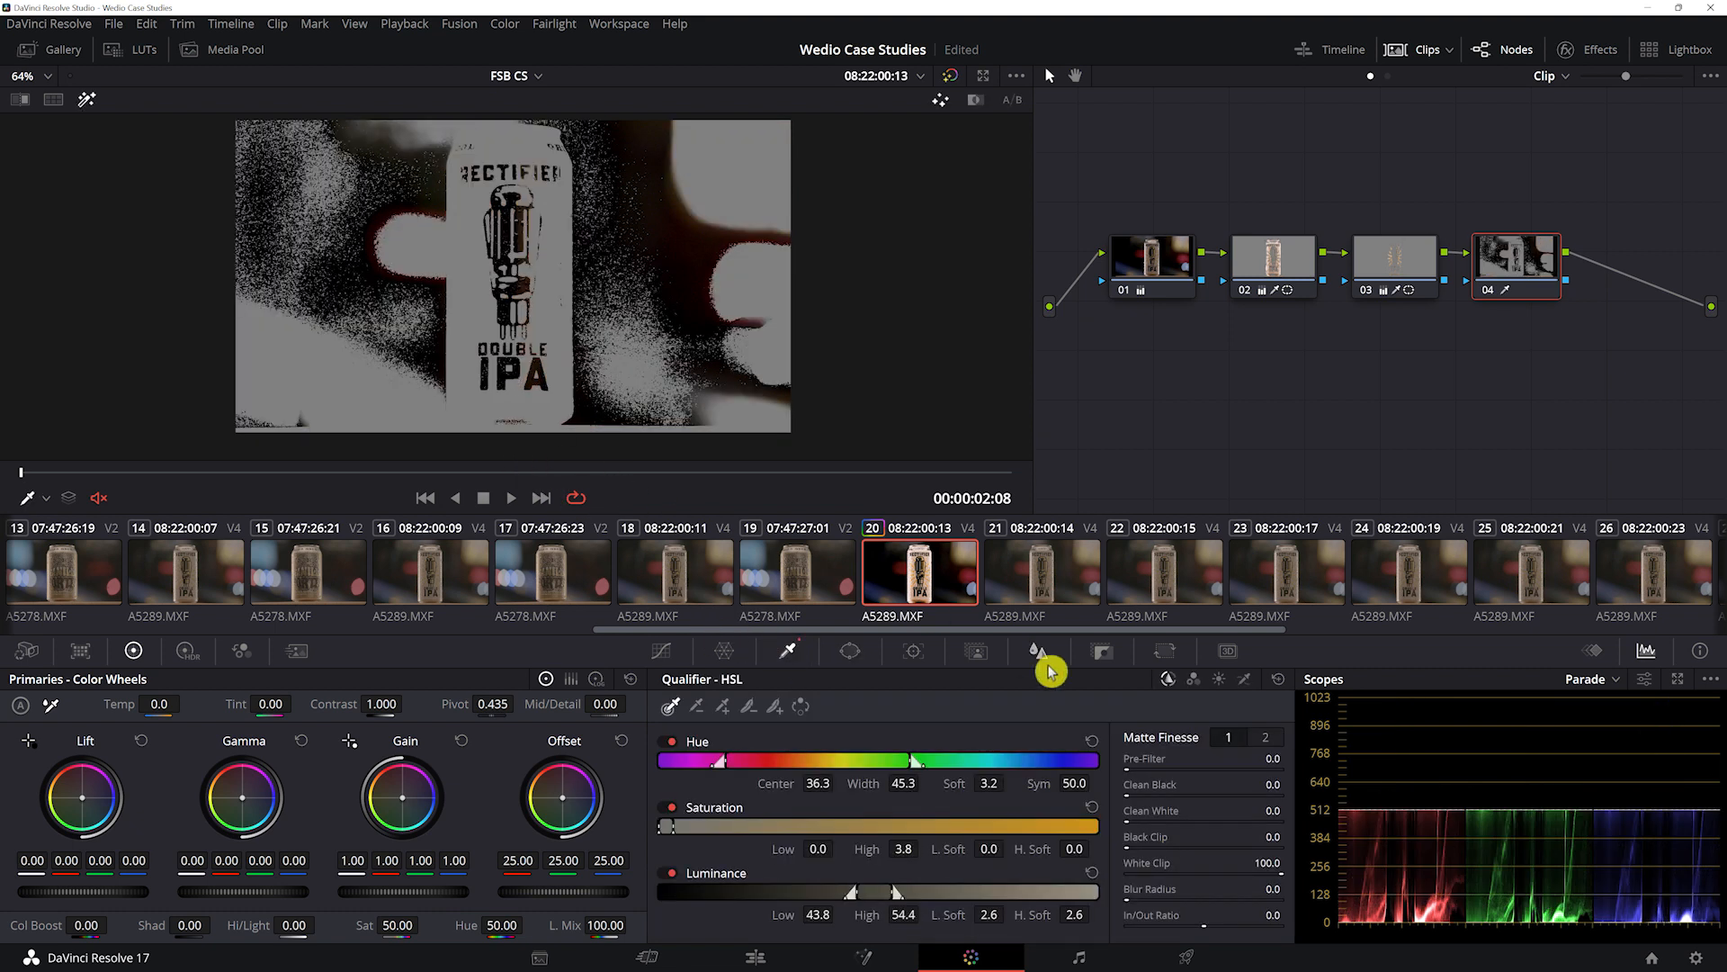
{"action": "left_click_drag", "start_coordinate": [1130, 899], "coordinate": [1217, 899]}
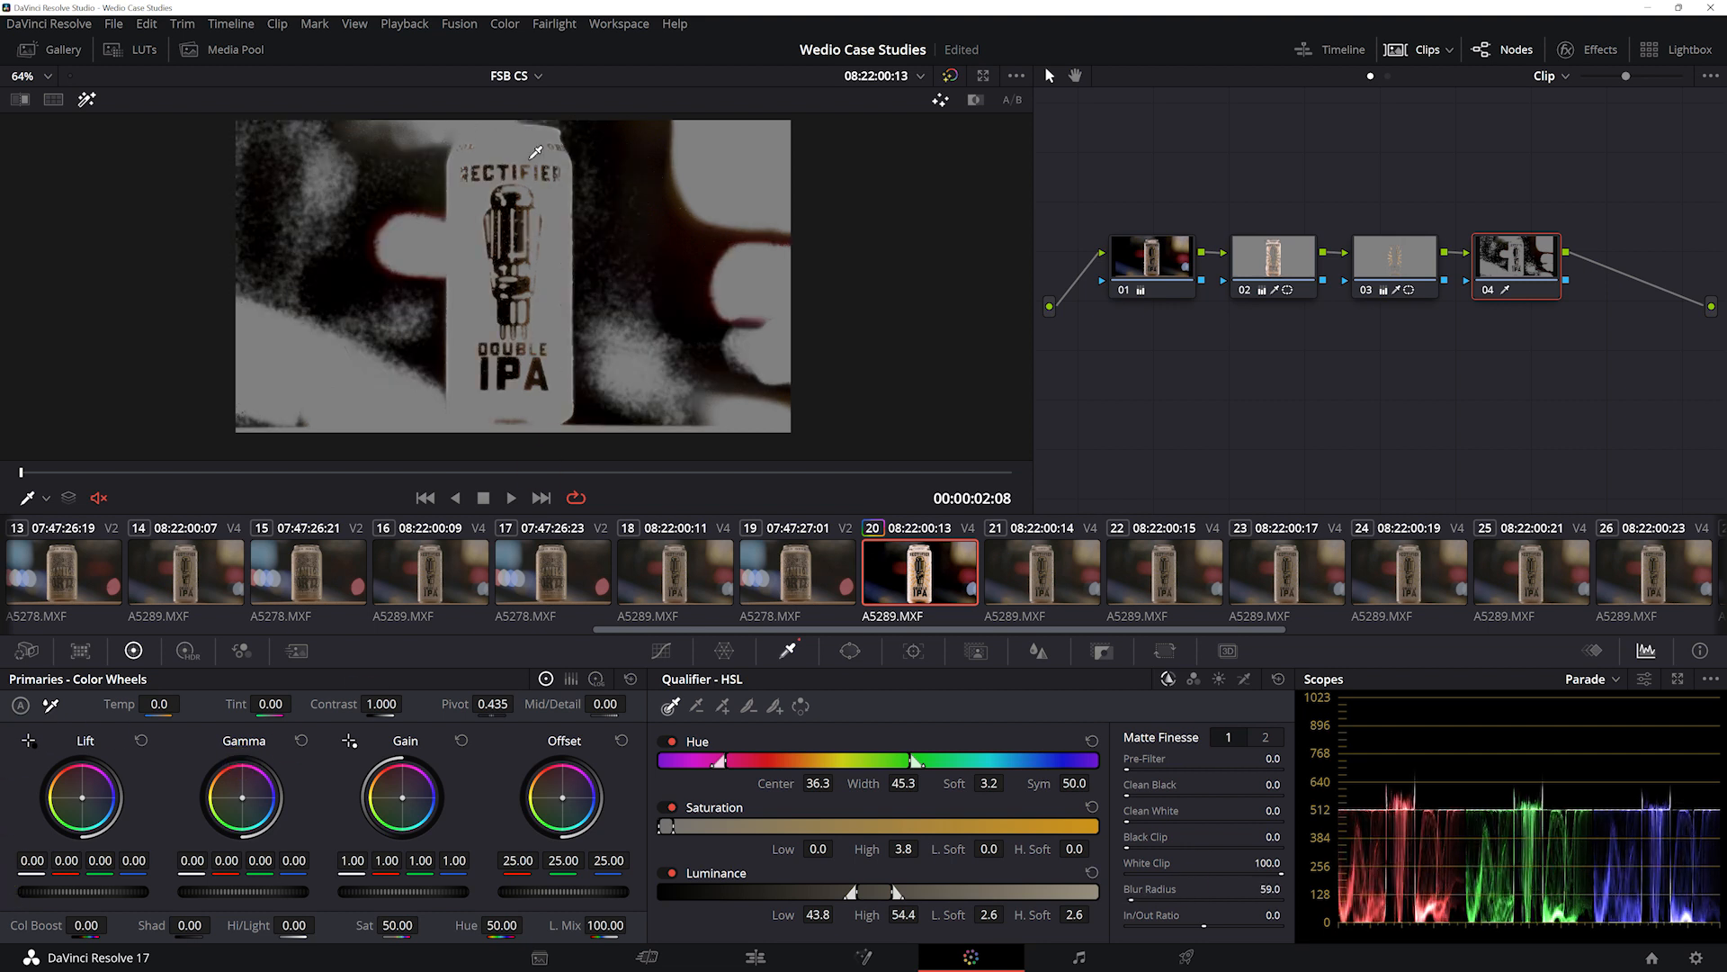
- Add a circle window to node 04 and reshape it into a tall oval over the can, Size 36.34 and Aspect 21.28
{"action": "left_click", "coordinate": [851, 650]}
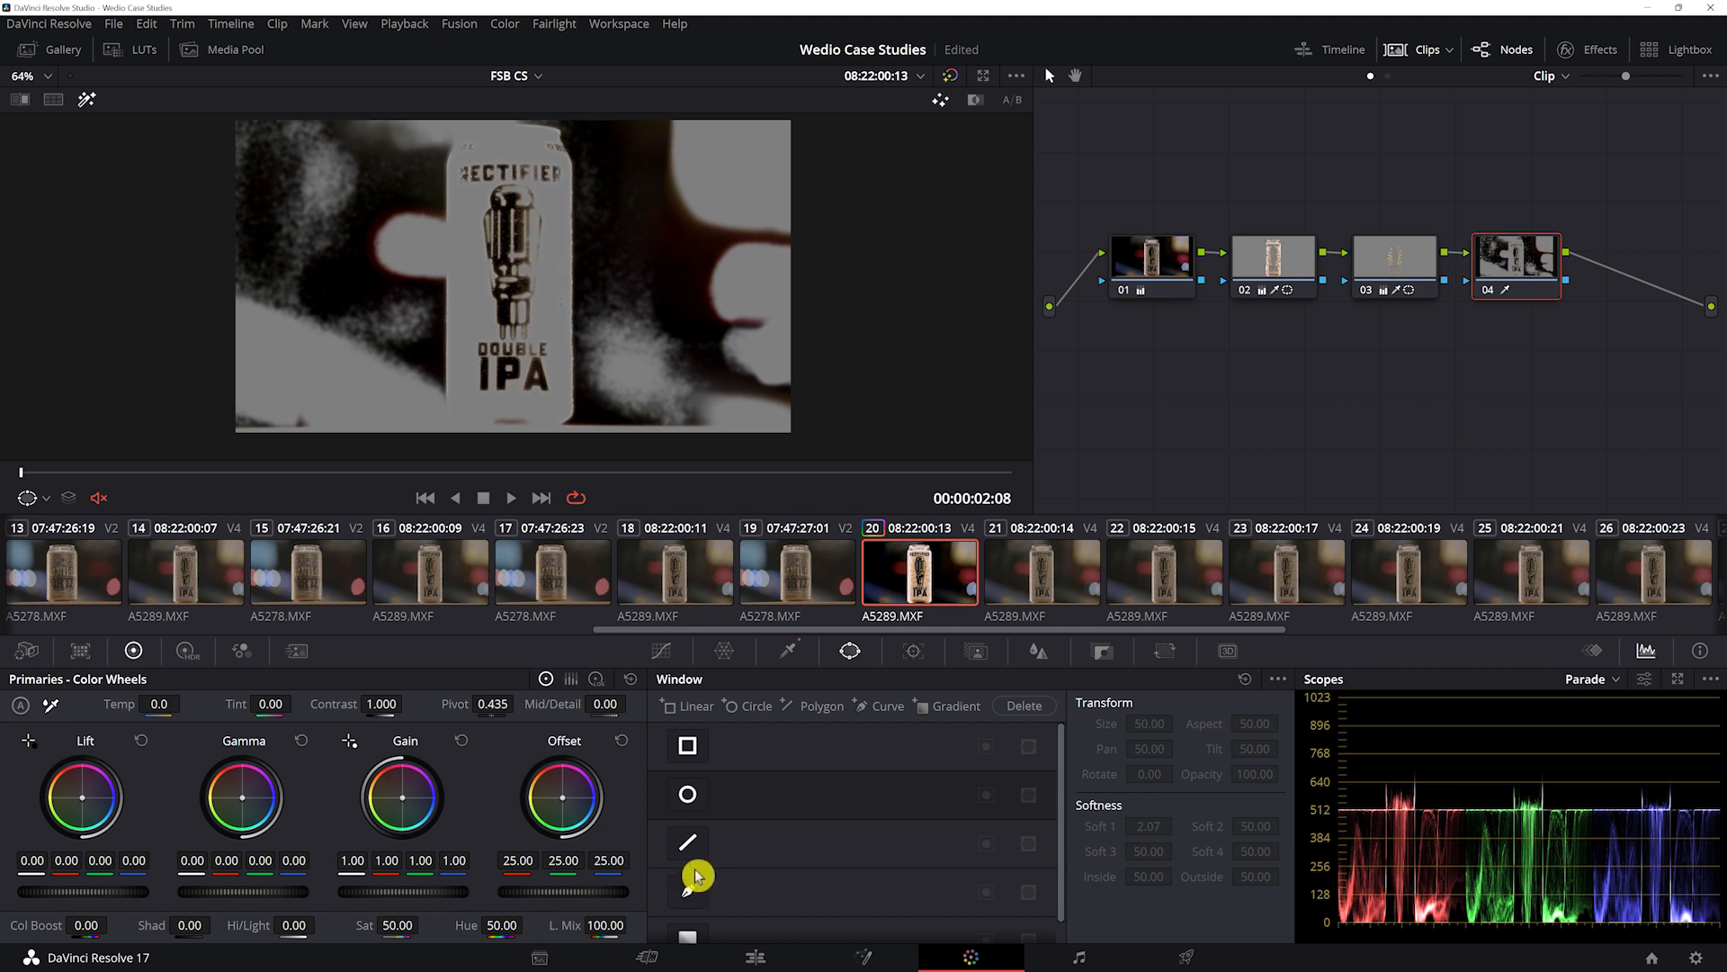
{"action": "left_click", "coordinate": [687, 795]}
{"action": "left_click_drag", "start_coordinate": [510, 347], "coordinate": [510, 417]}
{"action": "left_click_drag", "start_coordinate": [603, 266], "coordinate": [573, 267]}
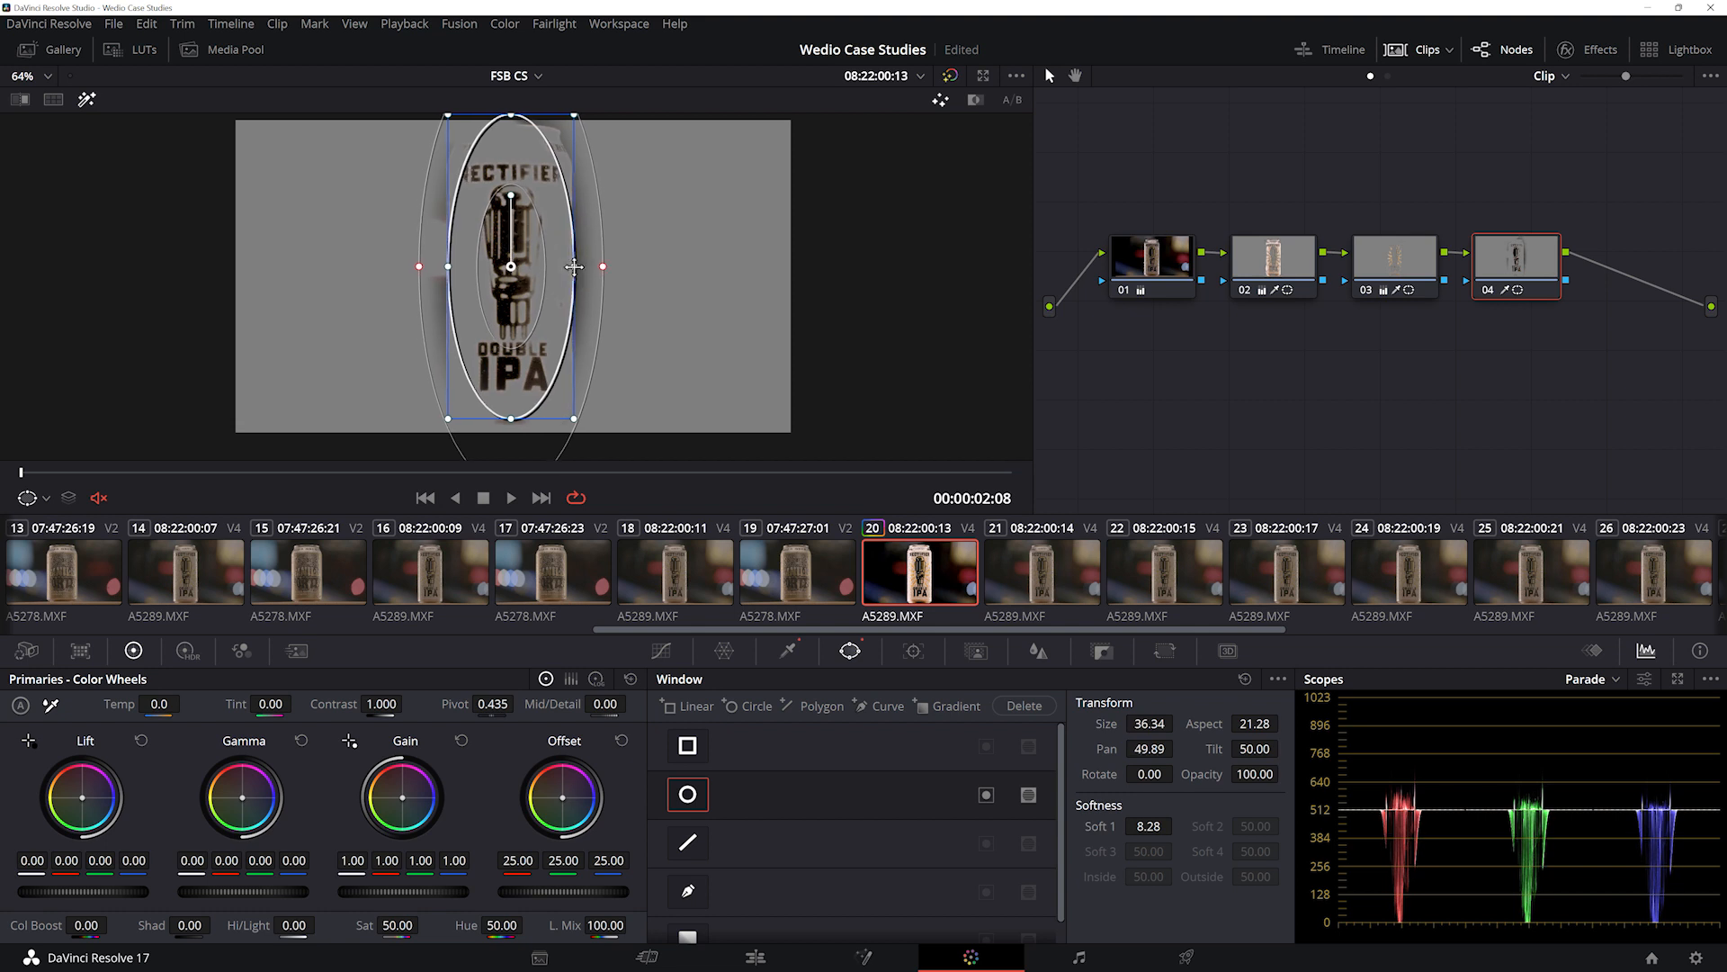
- Turn off the highlight view and lower node 04's Lift to -0.02 to deepen the black lettering
{"action": "key", "text": "shift+h"}
{"action": "left_click_drag", "start_coordinate": [135, 893], "coordinate": [90, 894]}
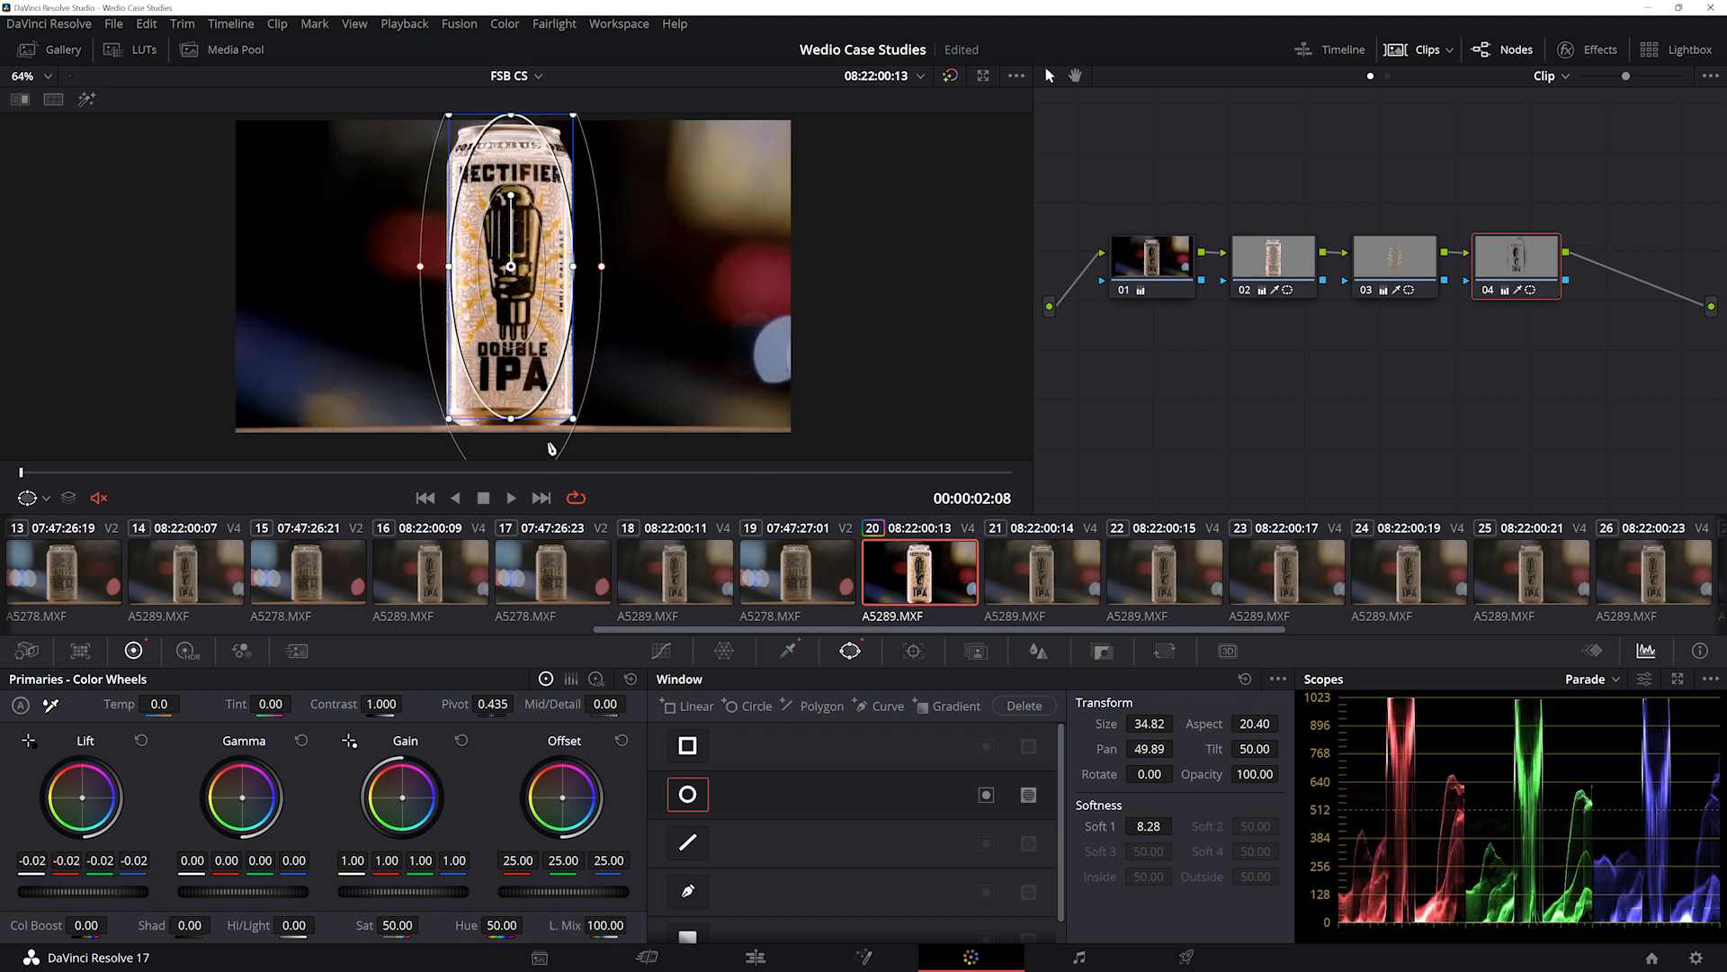
{"action": "scroll", "coordinate": [531, 324], "scroll_direction": "up", "scroll_amount": 5}
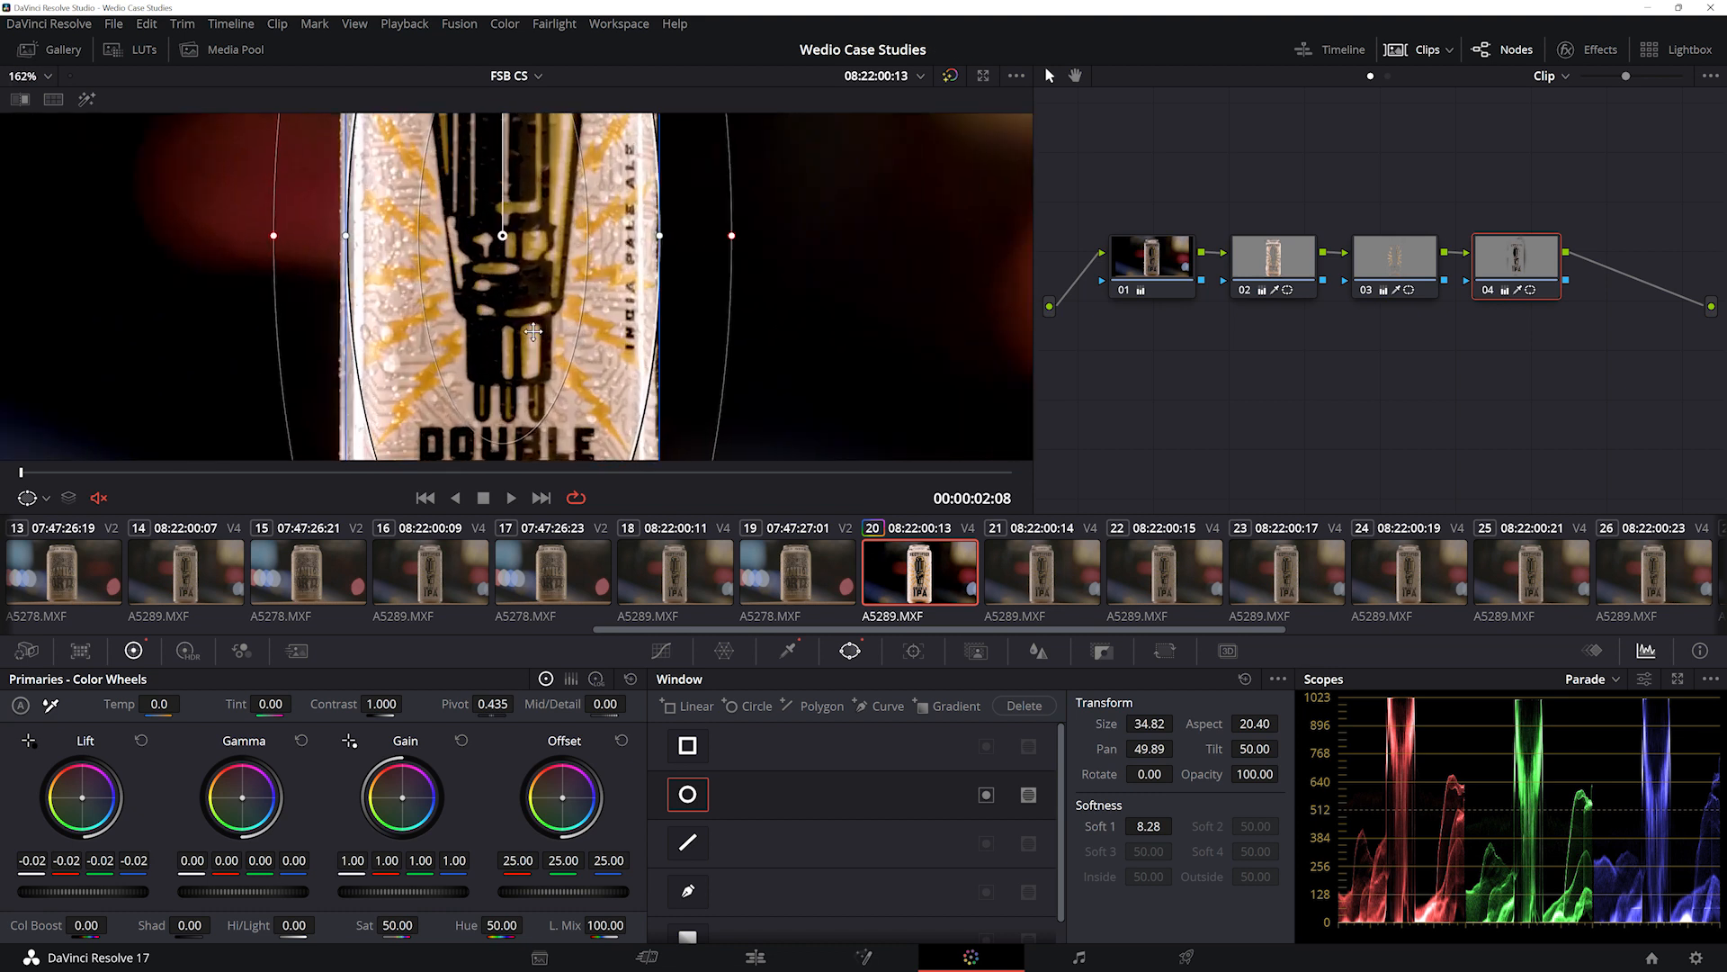
{"action": "scroll", "coordinate": [533, 332], "scroll_direction": "up", "scroll_amount": 4}
- Set the Blur Radius of node 02's qualifier to 35.5 and compare the label with the node off and on
{"action": "left_click", "coordinate": [1277, 265]}
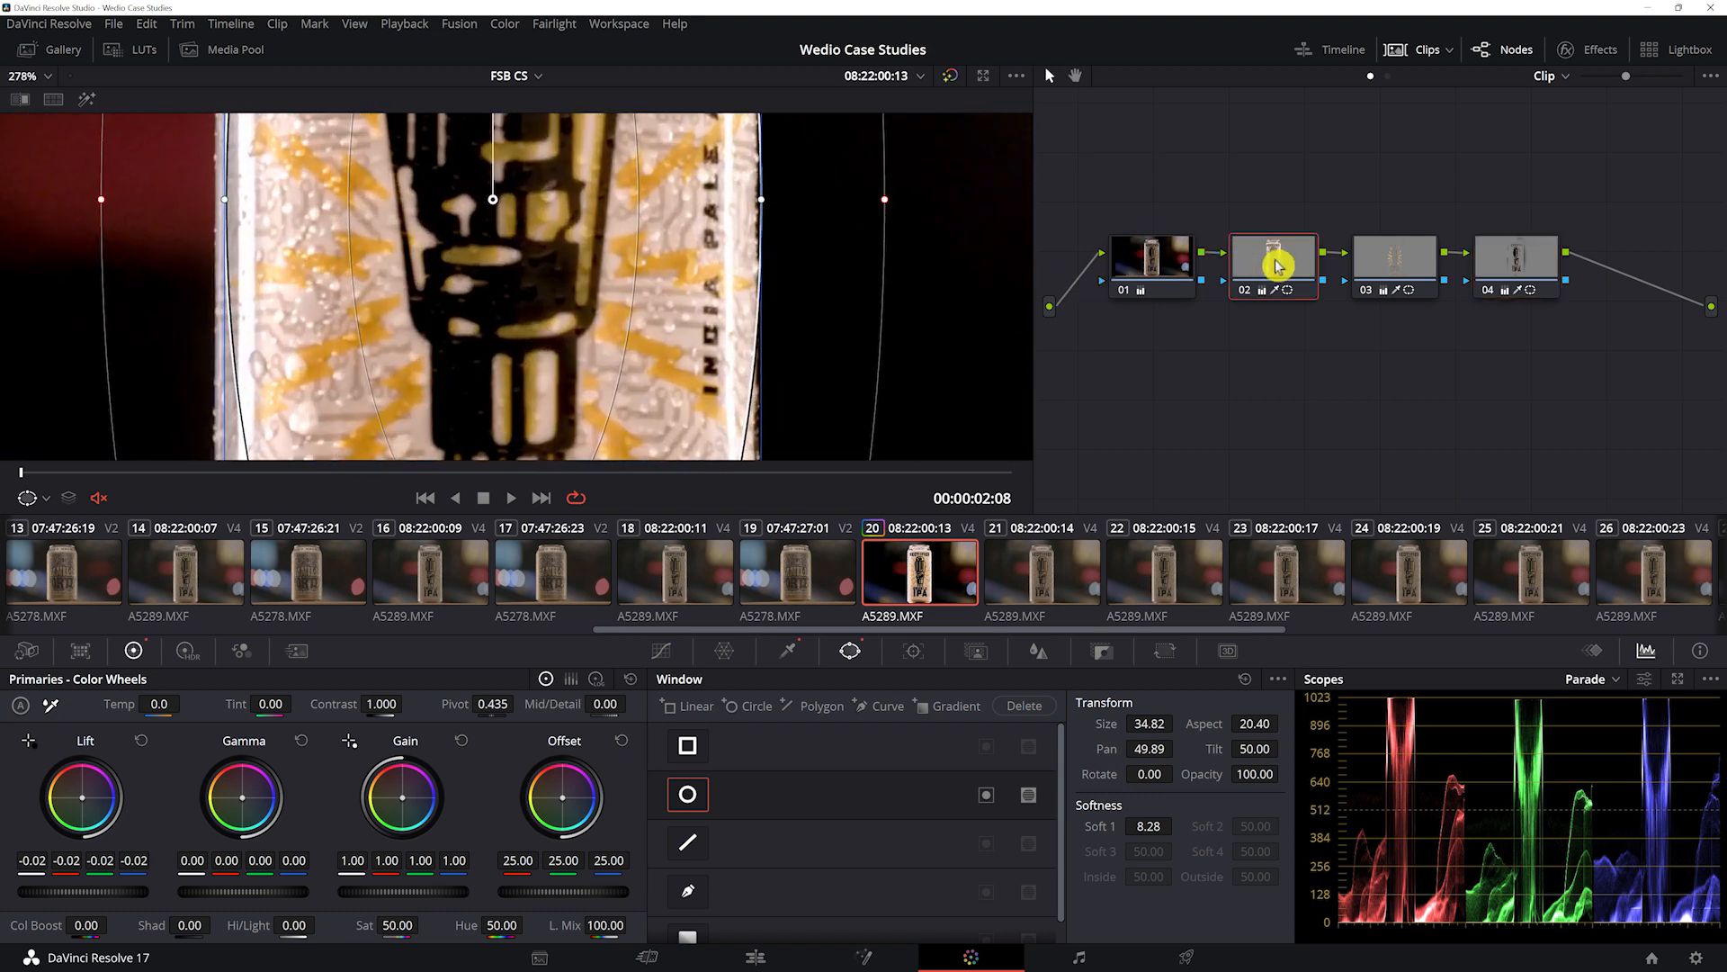
{"action": "left_click", "coordinate": [788, 650]}
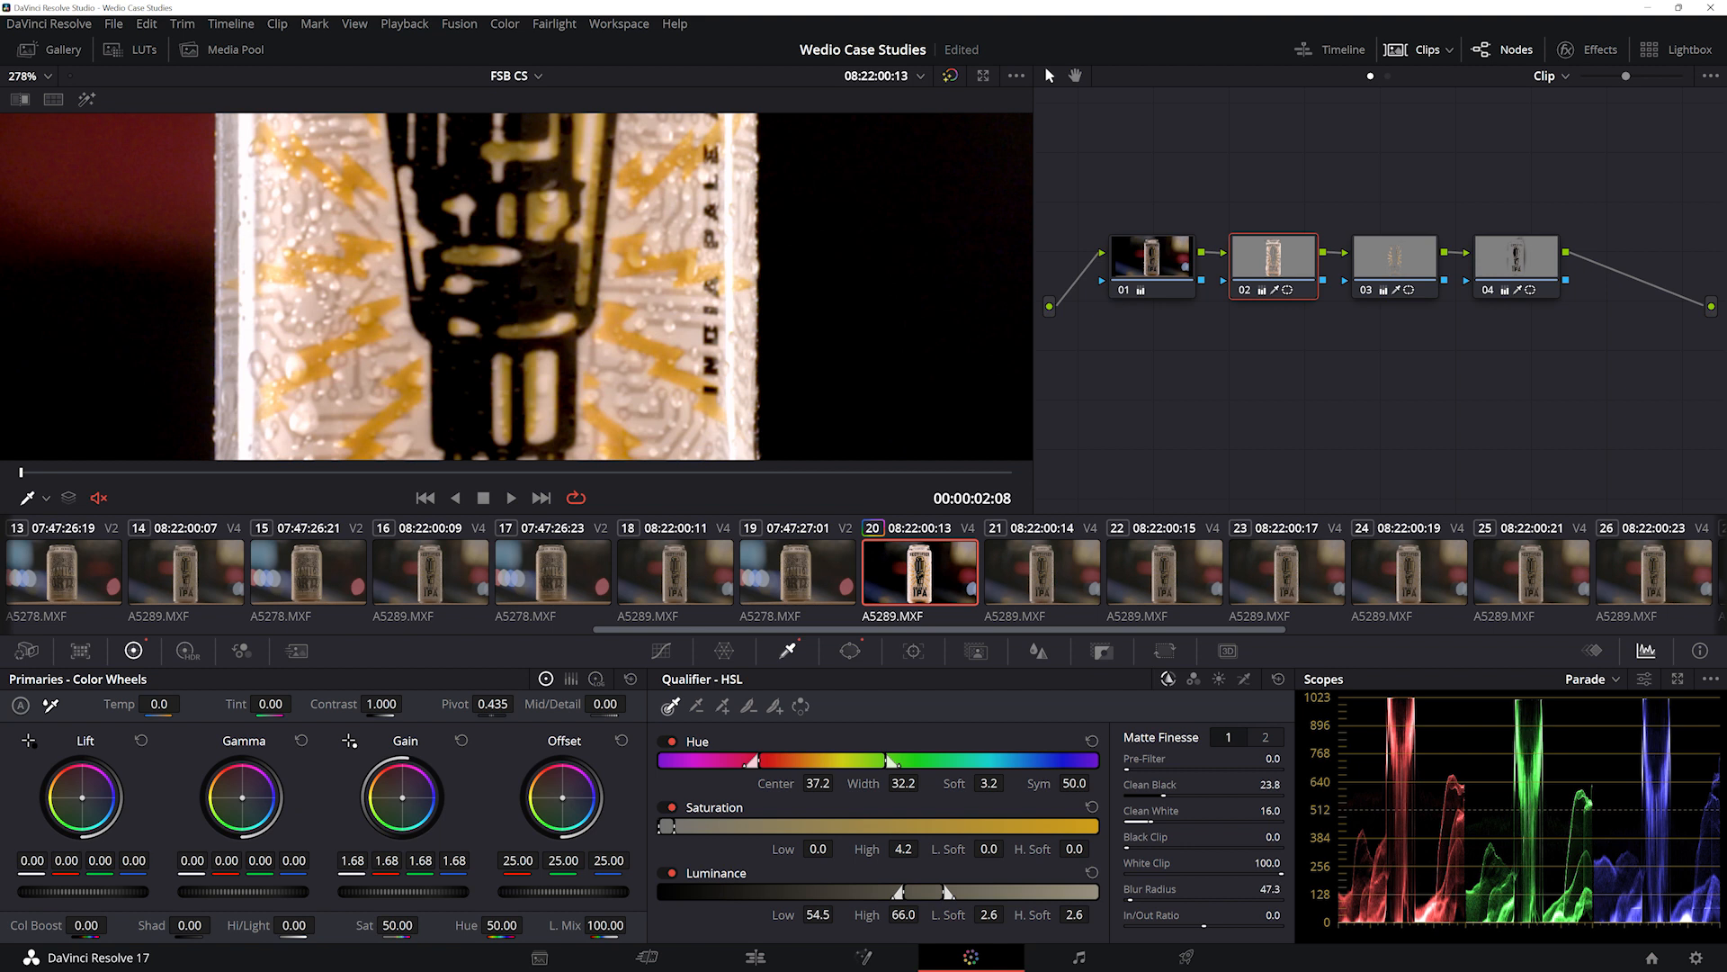
{"action": "left_click_drag", "start_coordinate": [1150, 889], "coordinate": [3, 887]}
{"action": "key", "text": "ctrl+d"}
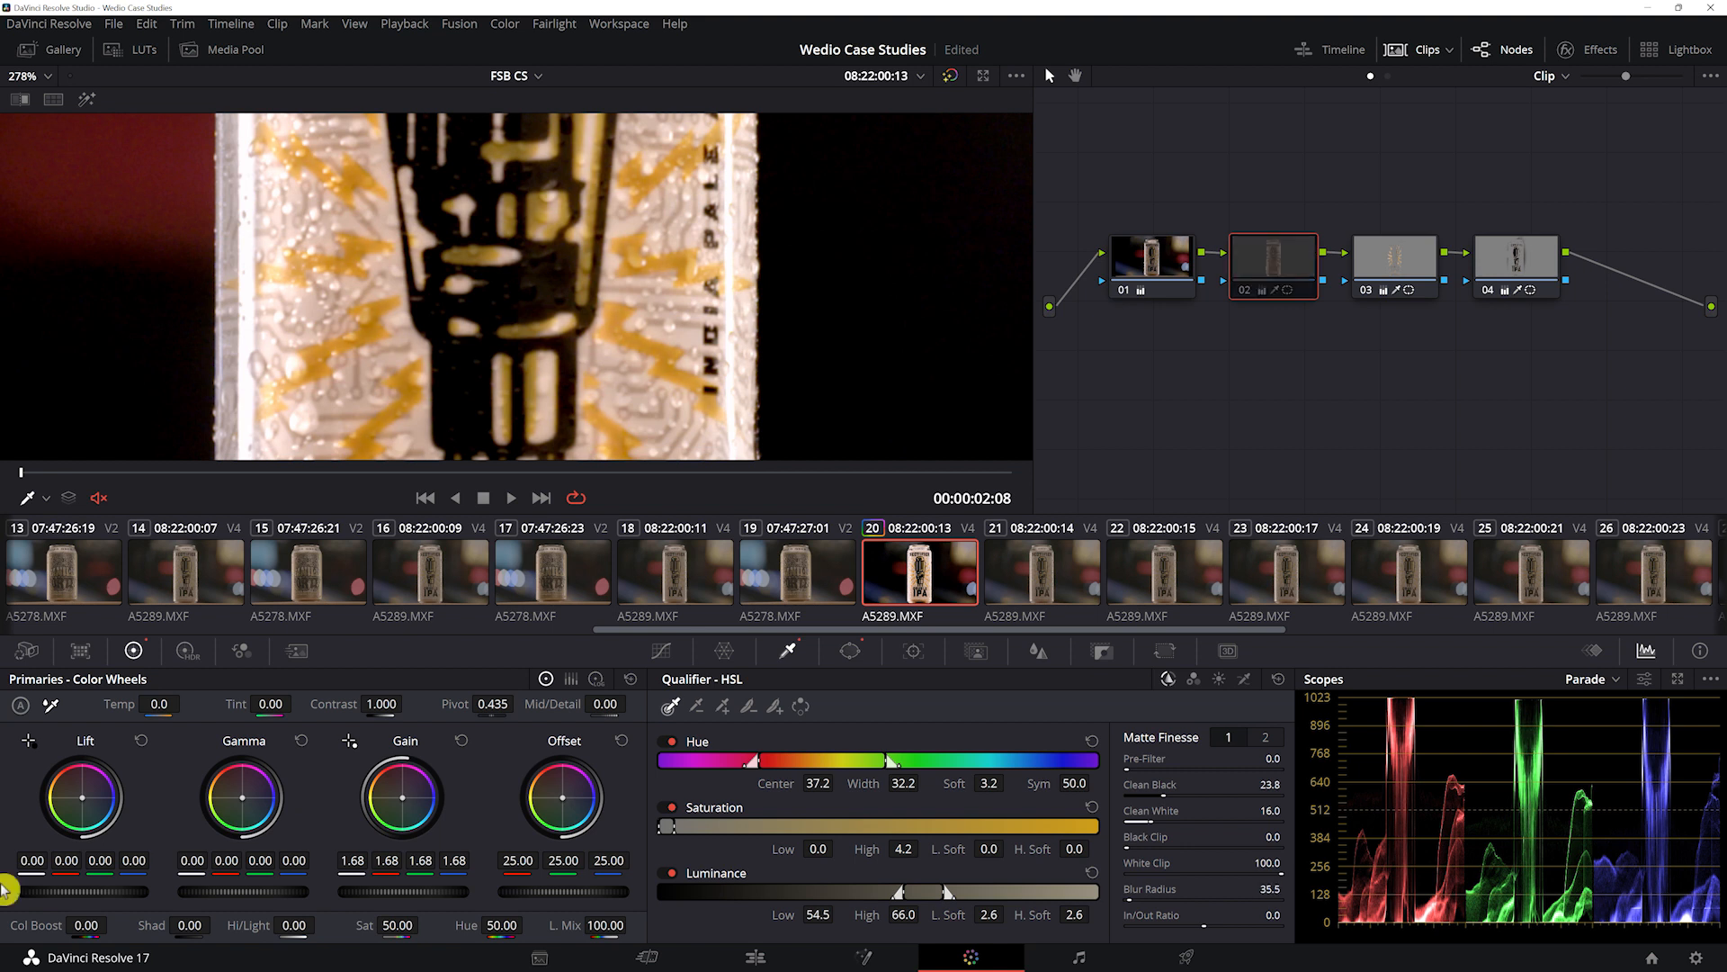
{"action": "key", "text": "ctrl+d"}
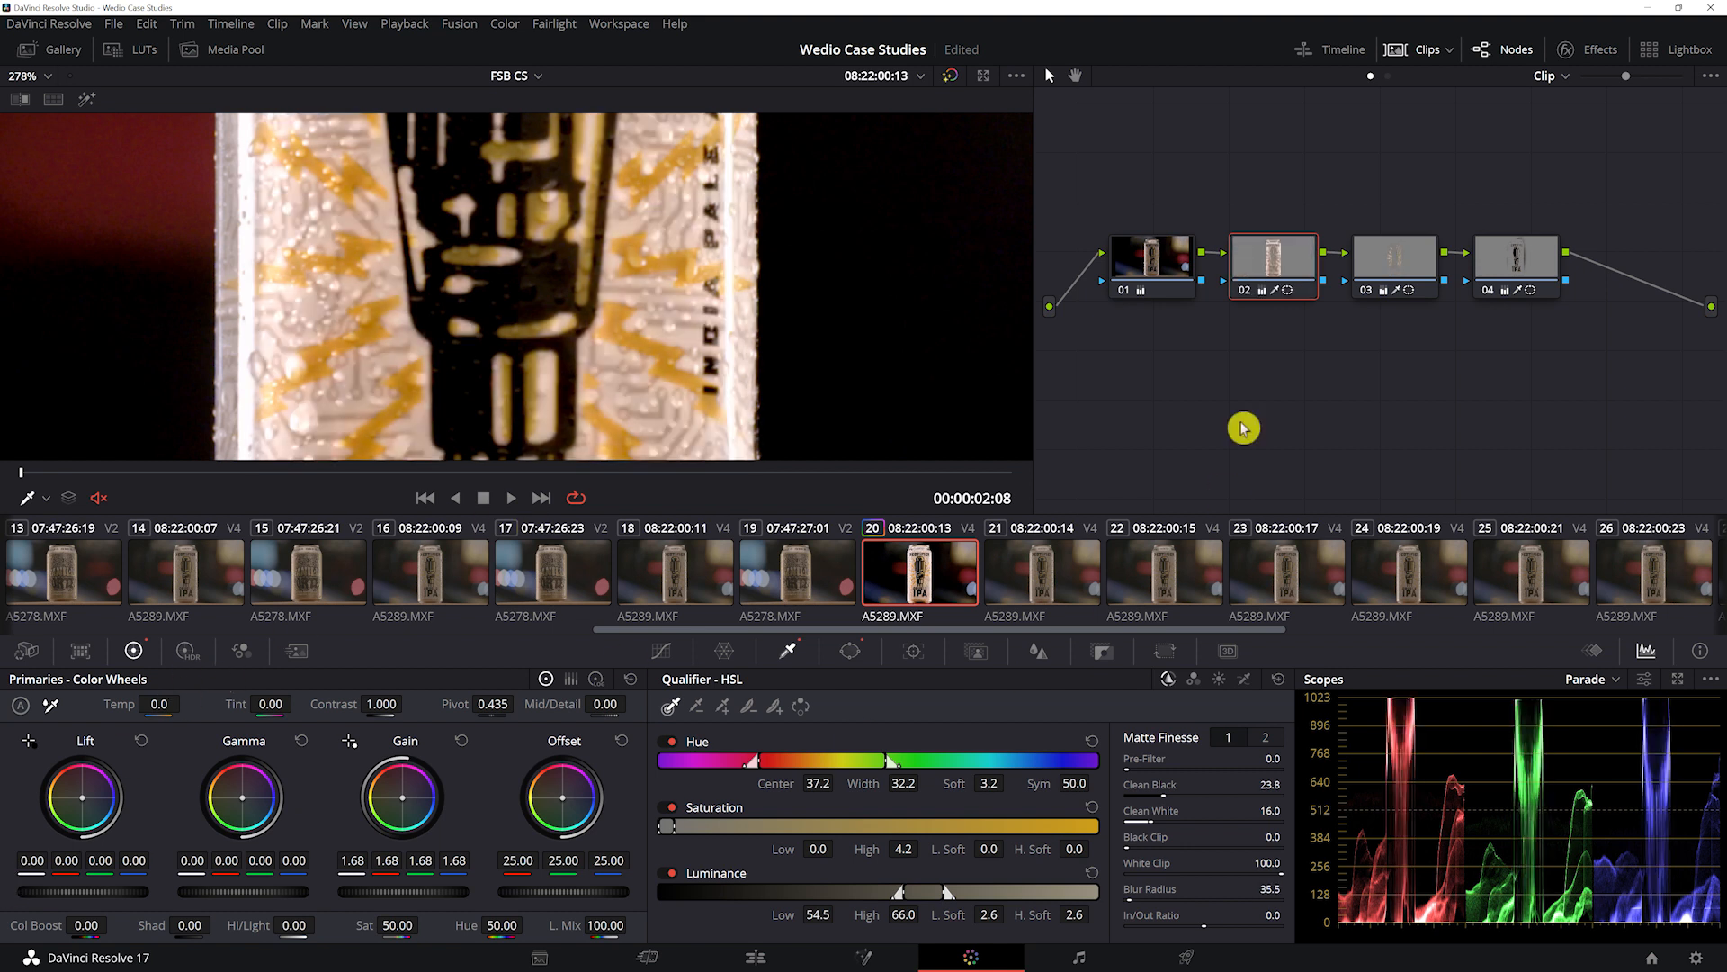
- Select node 03 and check its effect on the yellow rays with the whole can in view
{"action": "left_click", "coordinate": [1409, 268]}
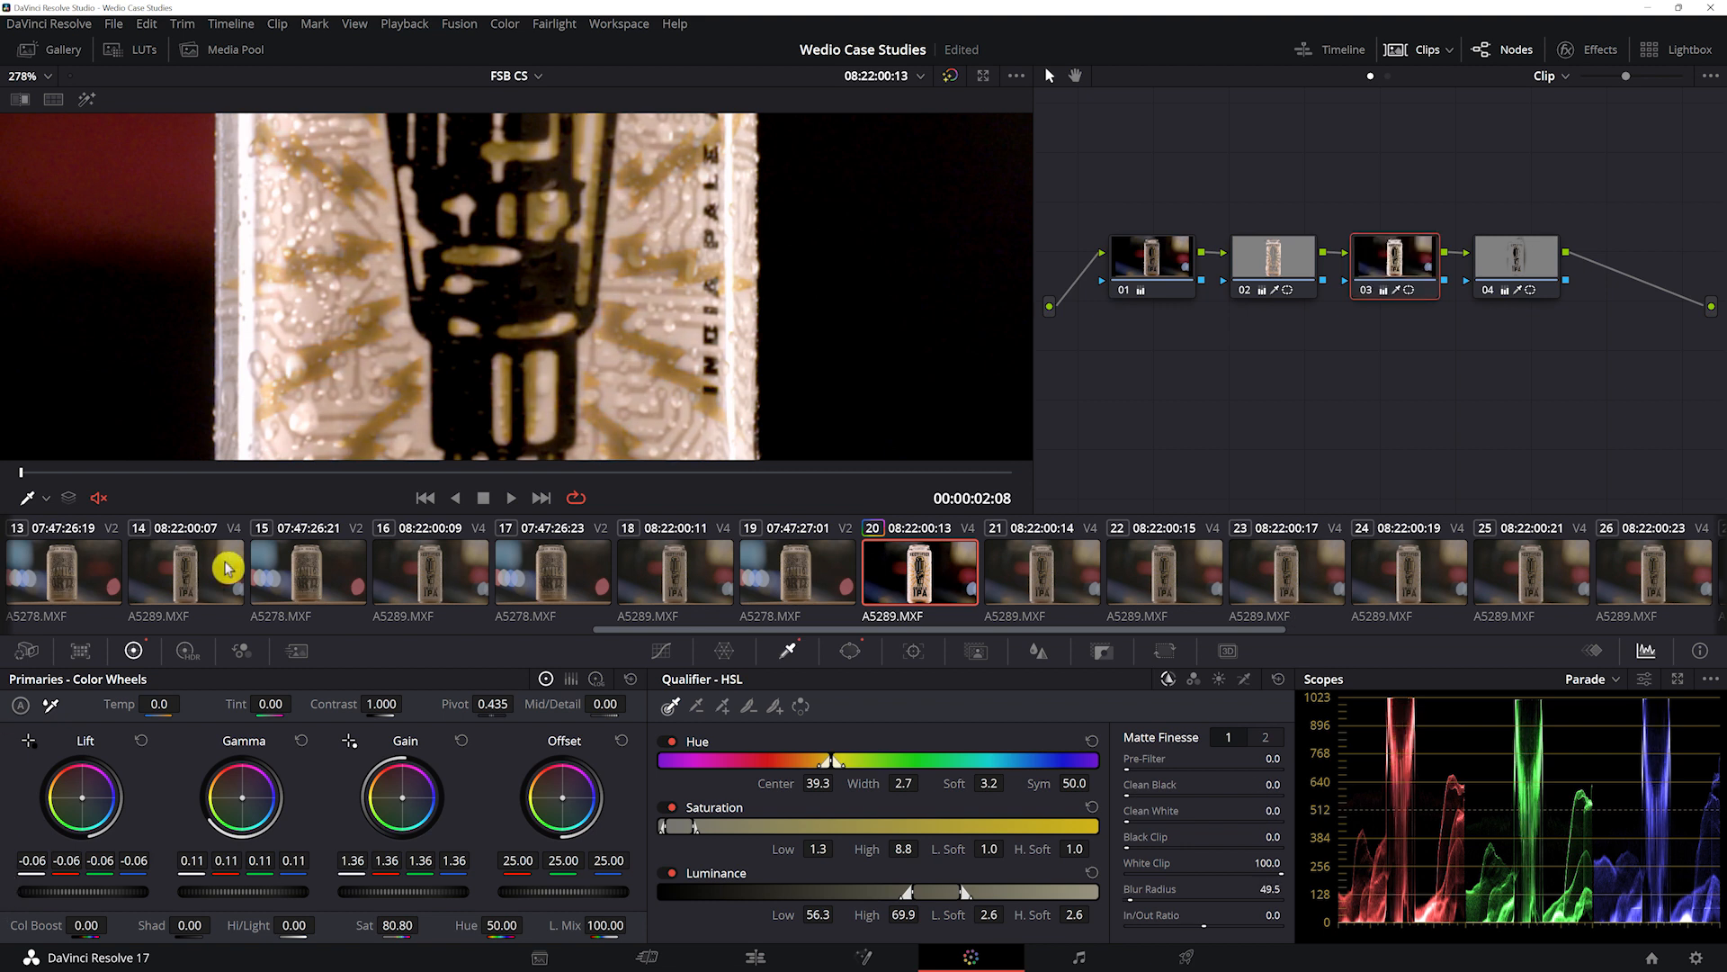
{"action": "scroll", "coordinate": [519, 441], "scroll_direction": "down", "scroll_amount": 5}
{"action": "scroll", "coordinate": [519, 441], "scroll_direction": "down", "scroll_amount": 5}
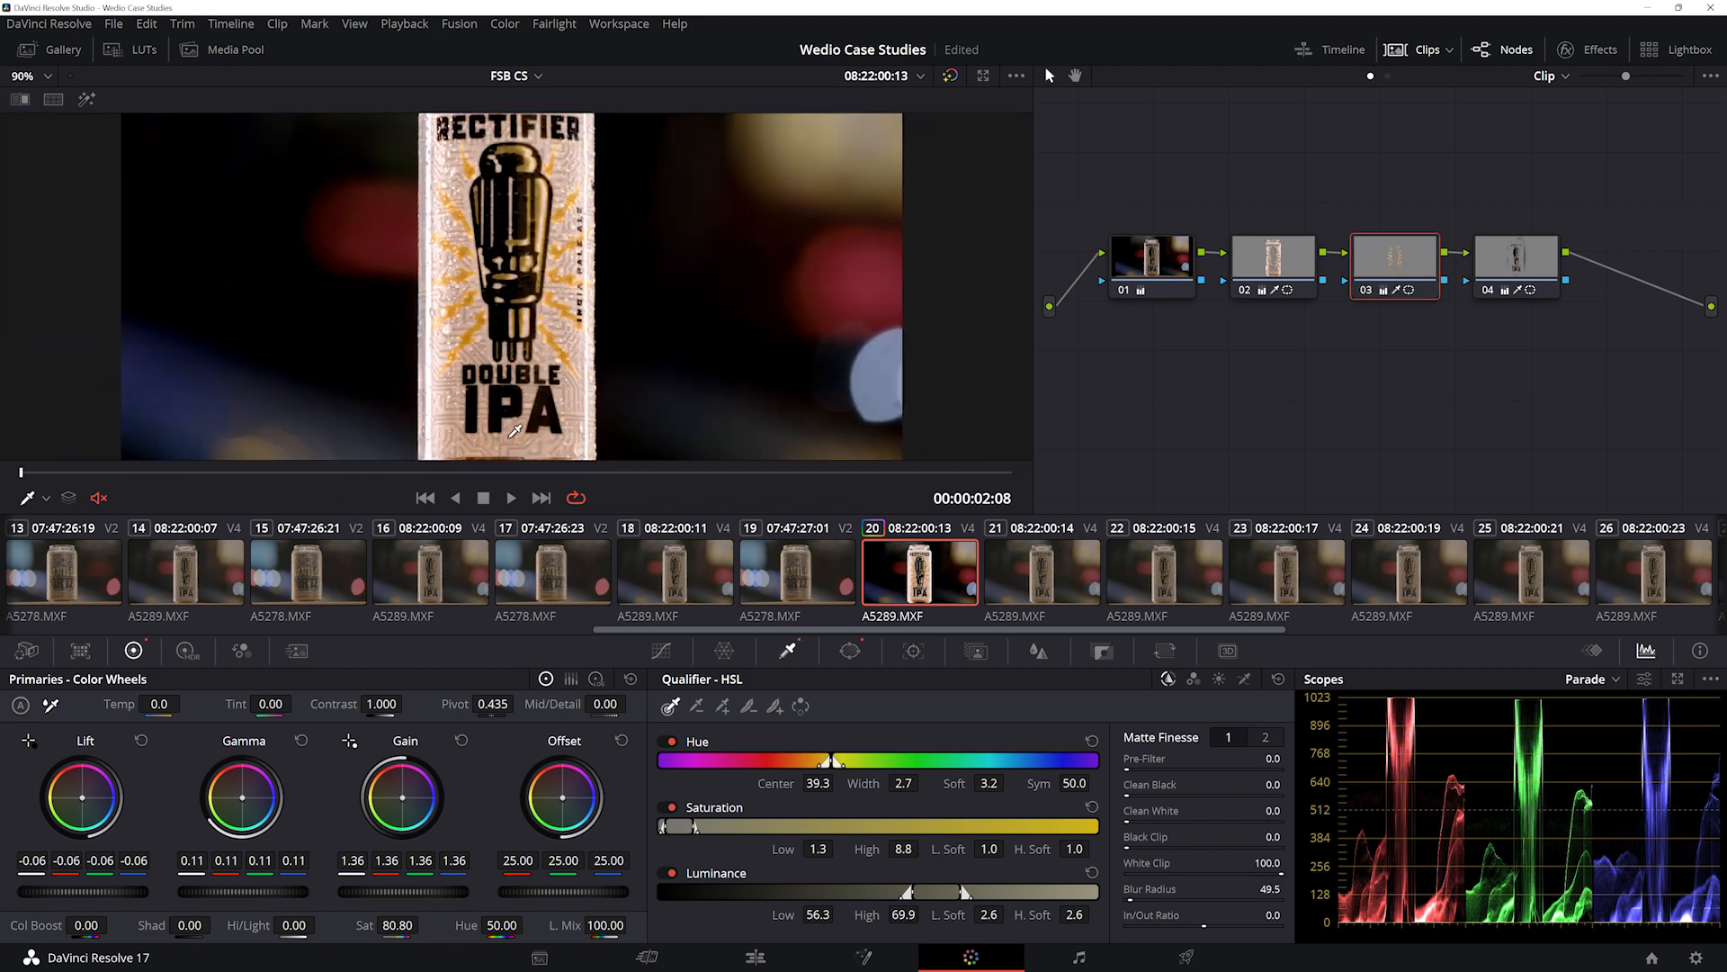
{"action": "left_click_drag", "start_coordinate": [590, 370], "coordinate": [592, 387]}
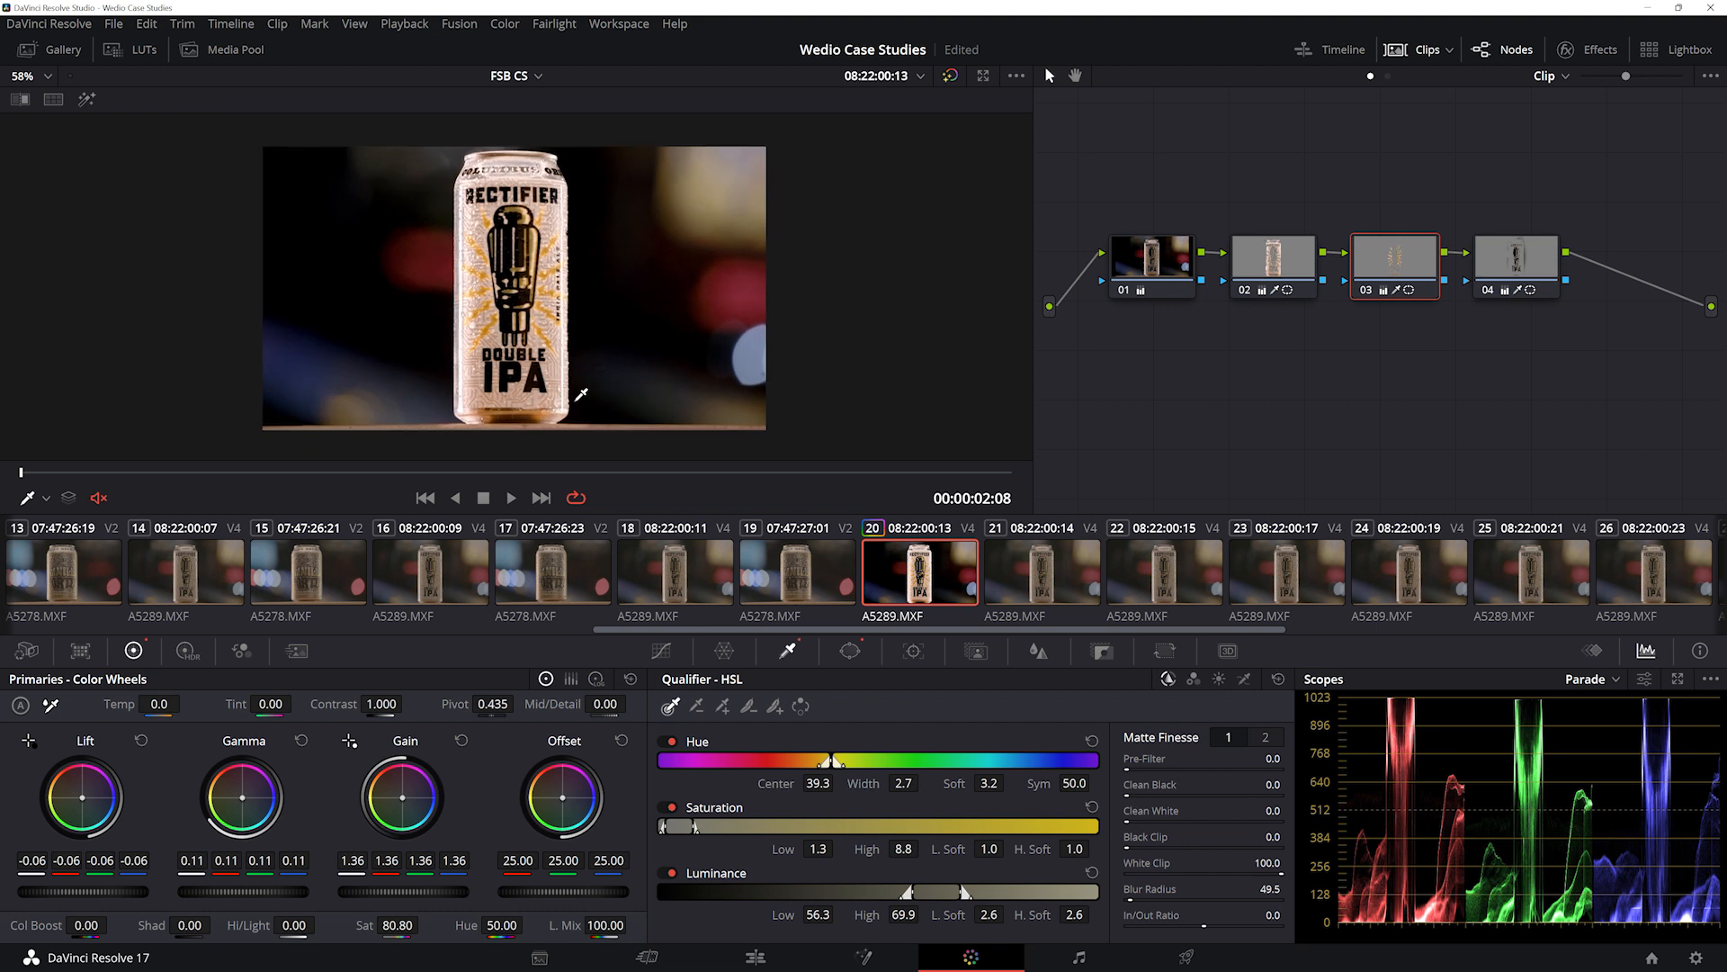
- Try a Luminance High of 72.1 on node 02's qualifier in highlight view, then restore it to 66.0
{"action": "key", "text": "shift+h"}
{"action": "left_click", "coordinate": [1278, 265]}
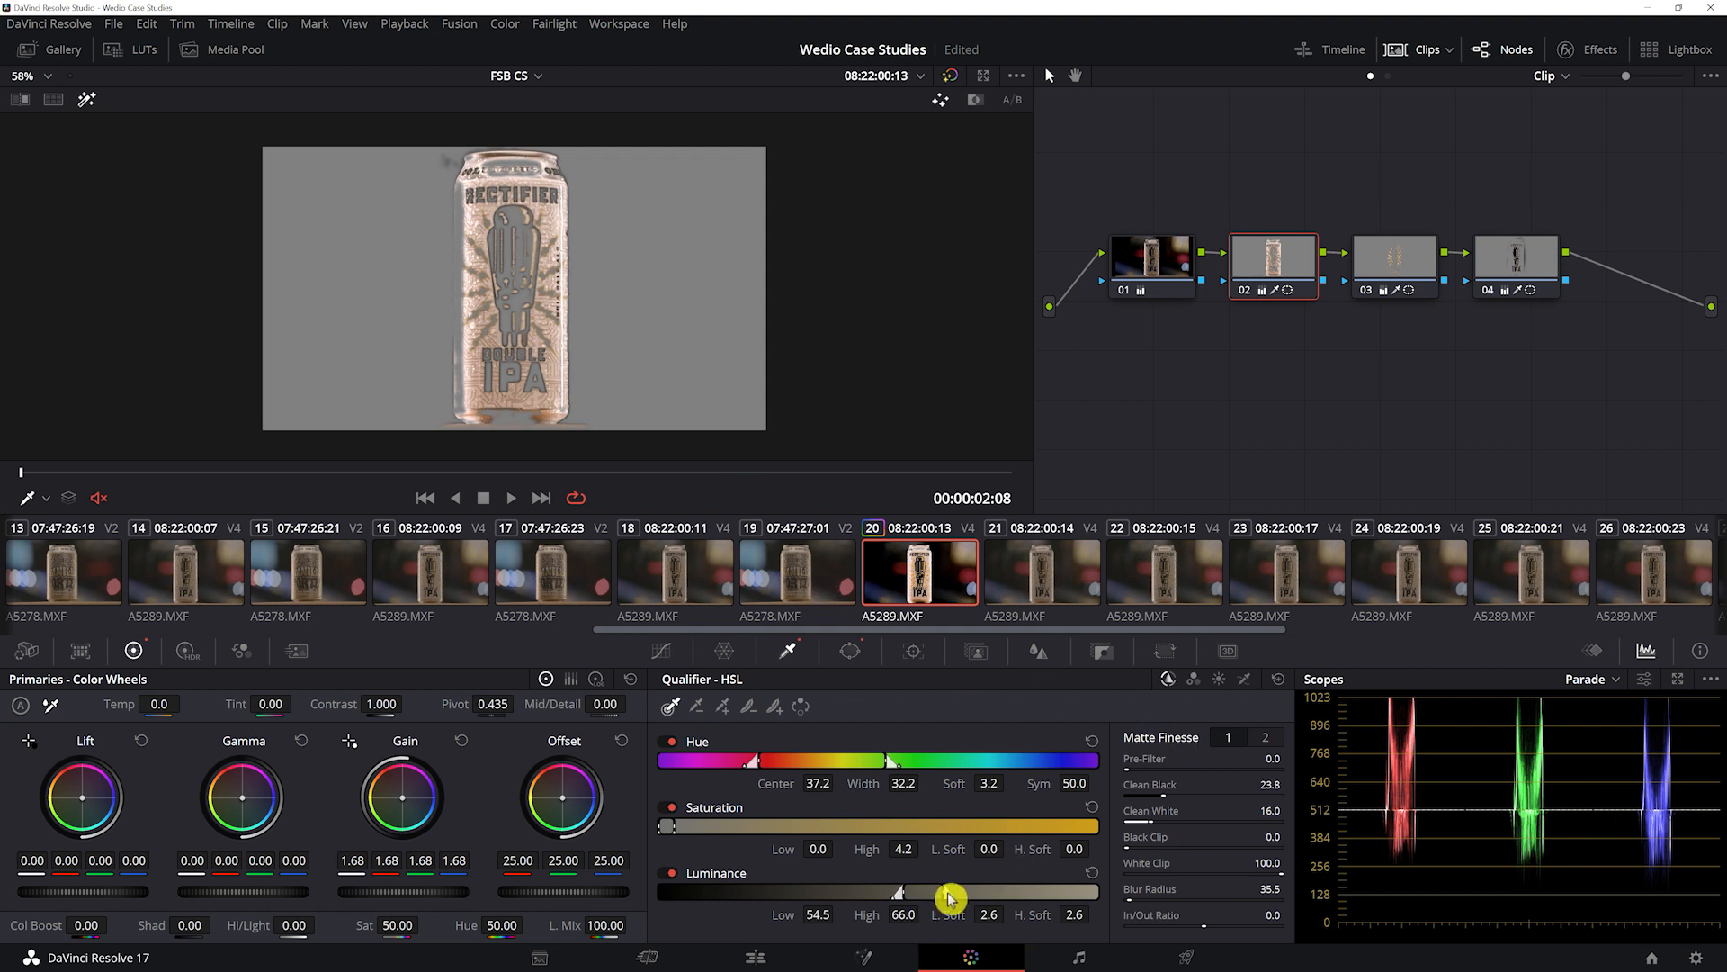
{"action": "left_click", "coordinate": [947, 891]}
{"action": "left_click_drag", "start_coordinate": [943, 892], "coordinate": [971, 892]}
{"action": "left_click", "coordinate": [971, 892]}
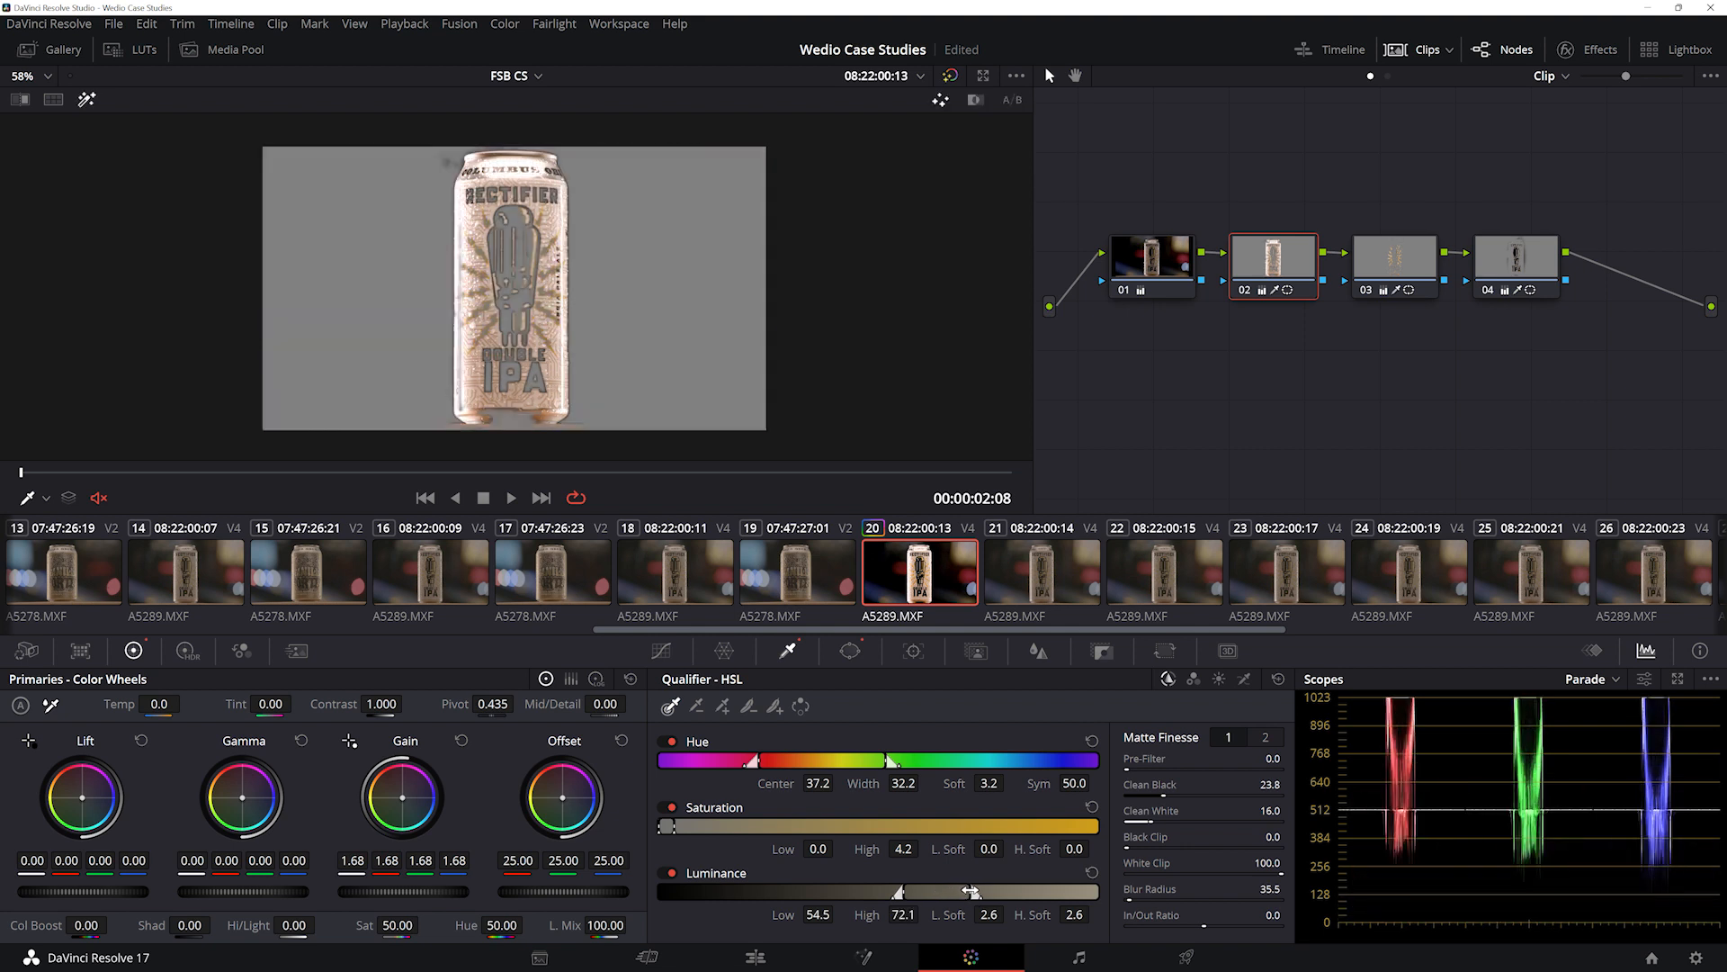
{"action": "left_click_drag", "start_coordinate": [966, 891], "coordinate": [939, 892]}
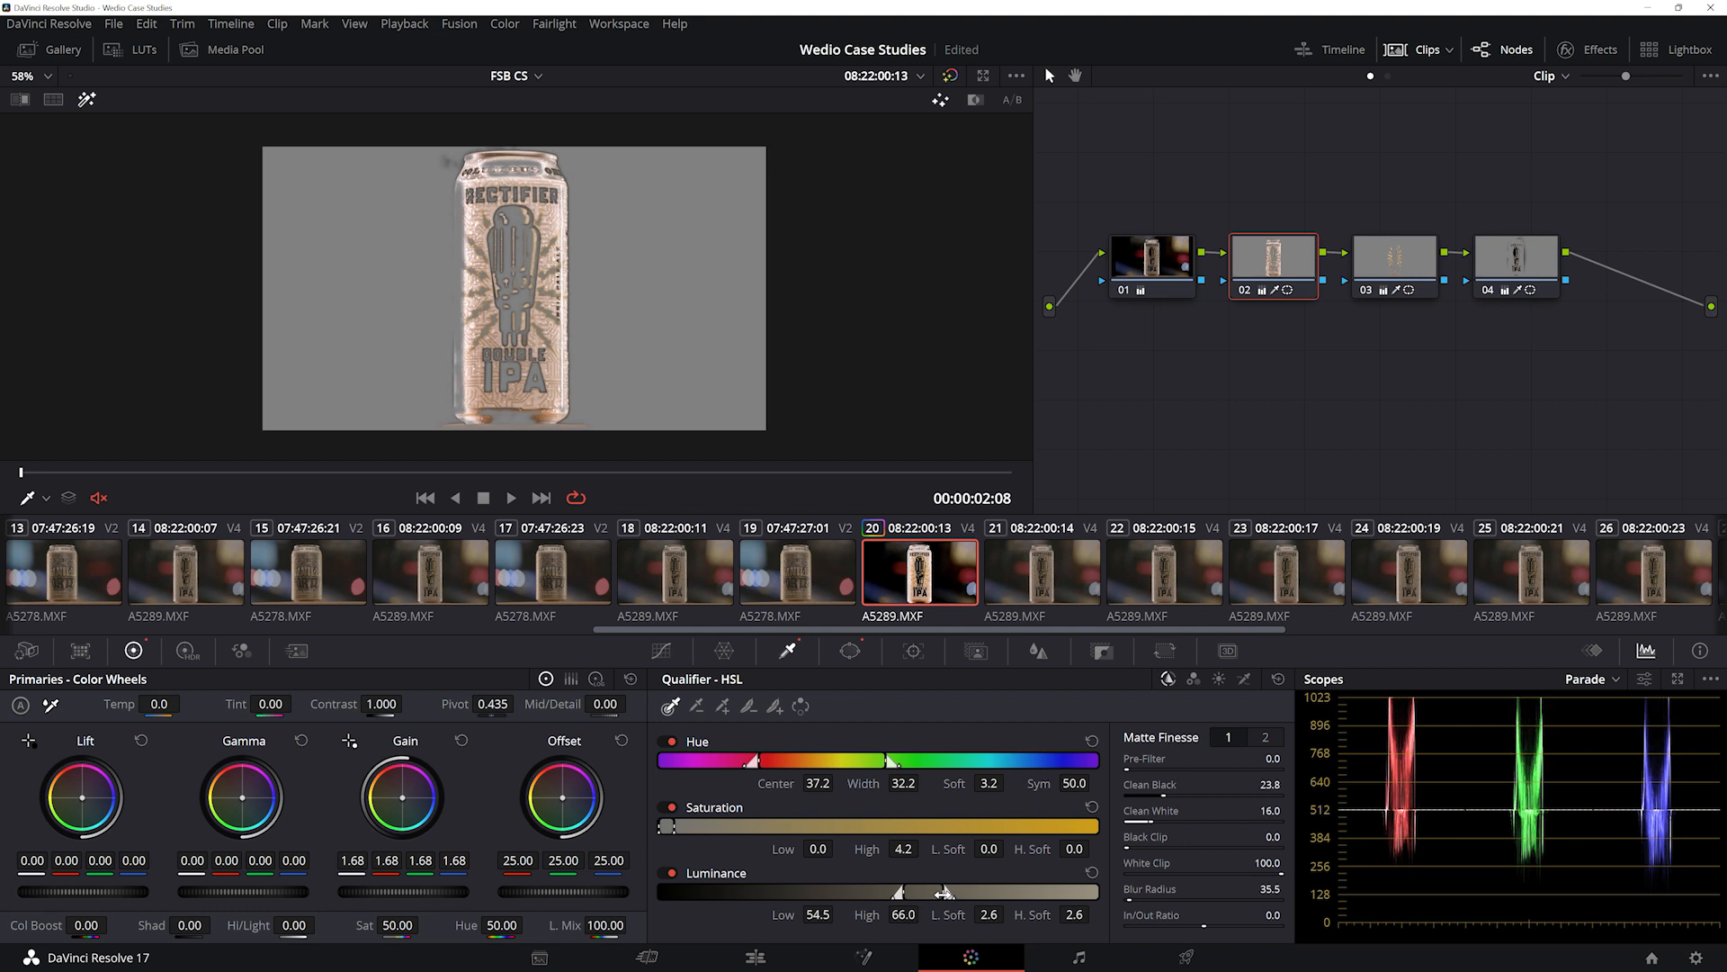
- Add serial node 05 after node 04 and sample the can's bright upper rim with its qualifier
{"action": "left_click", "coordinate": [1540, 265]}
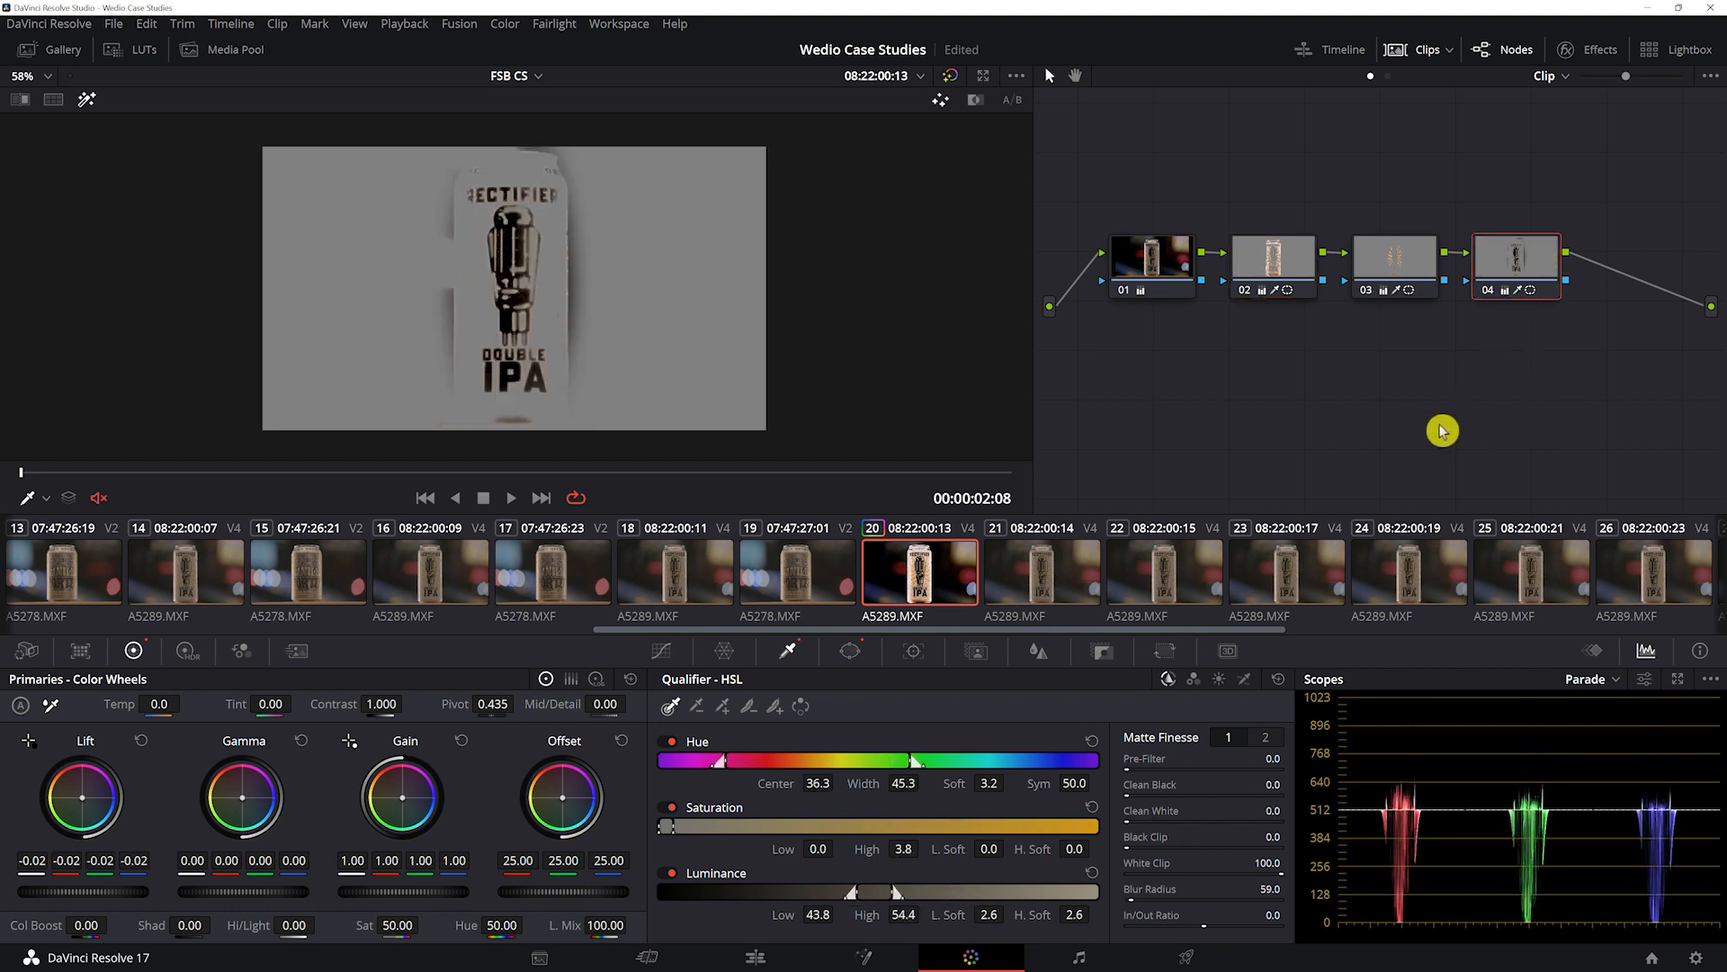
{"action": "key", "text": "alt+s"}
{"action": "left_click", "coordinate": [502, 160]}
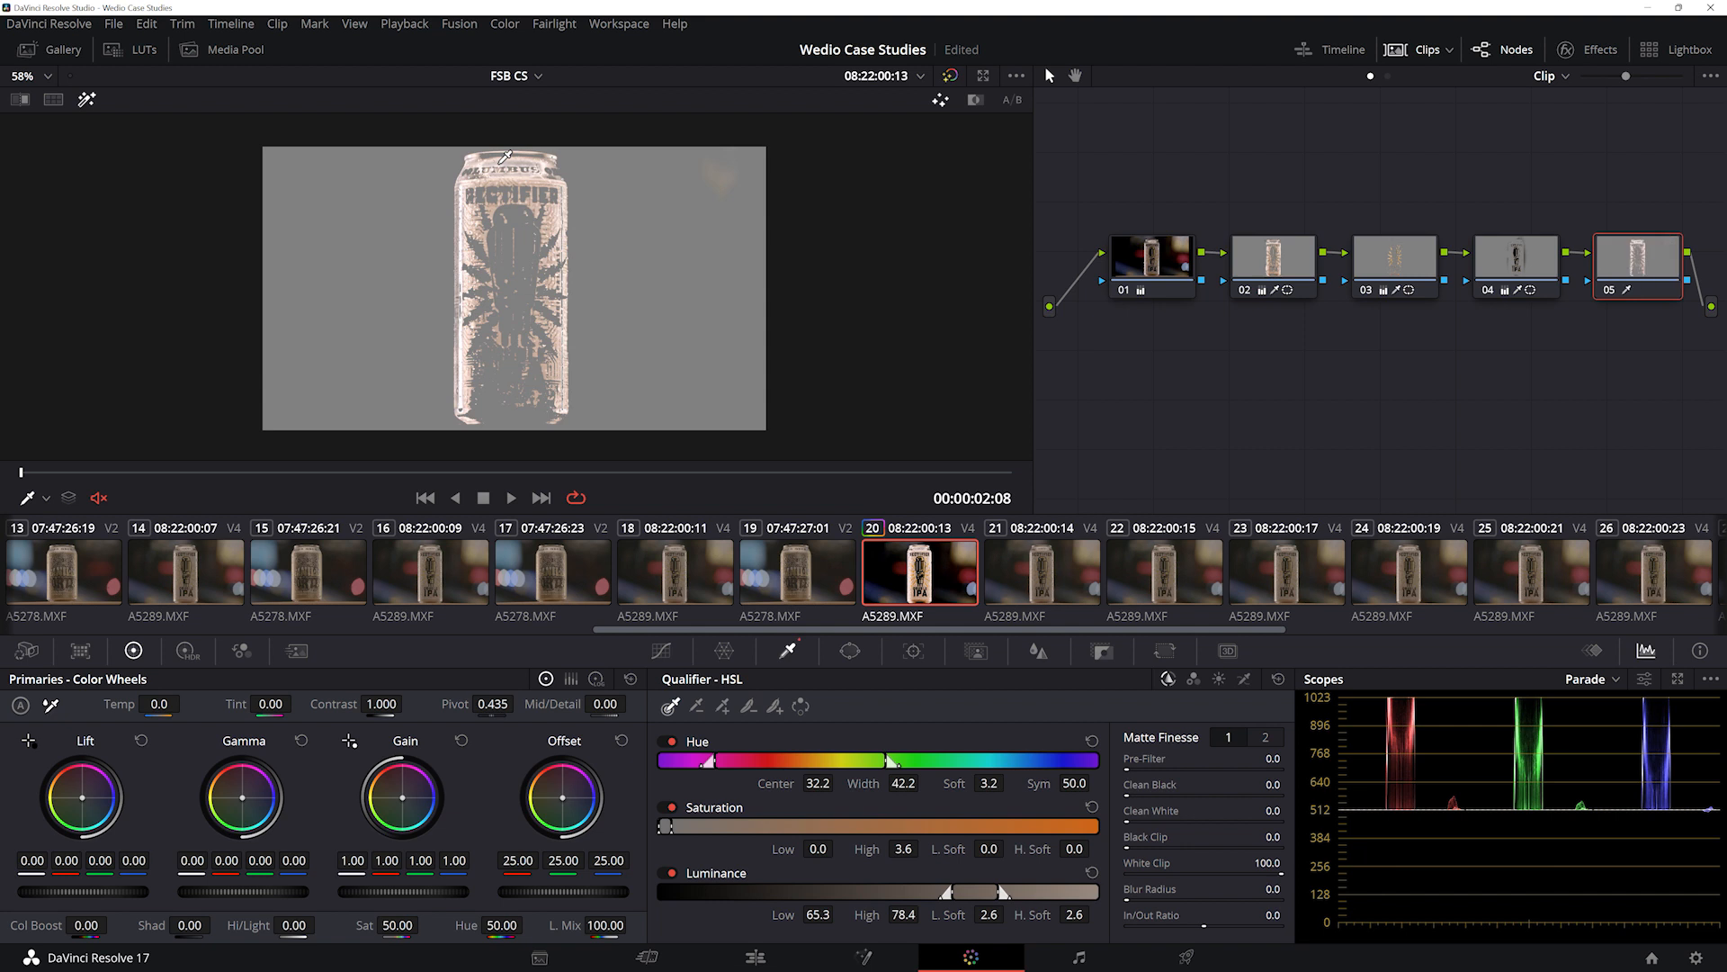
{"action": "left_click", "coordinate": [528, 160]}
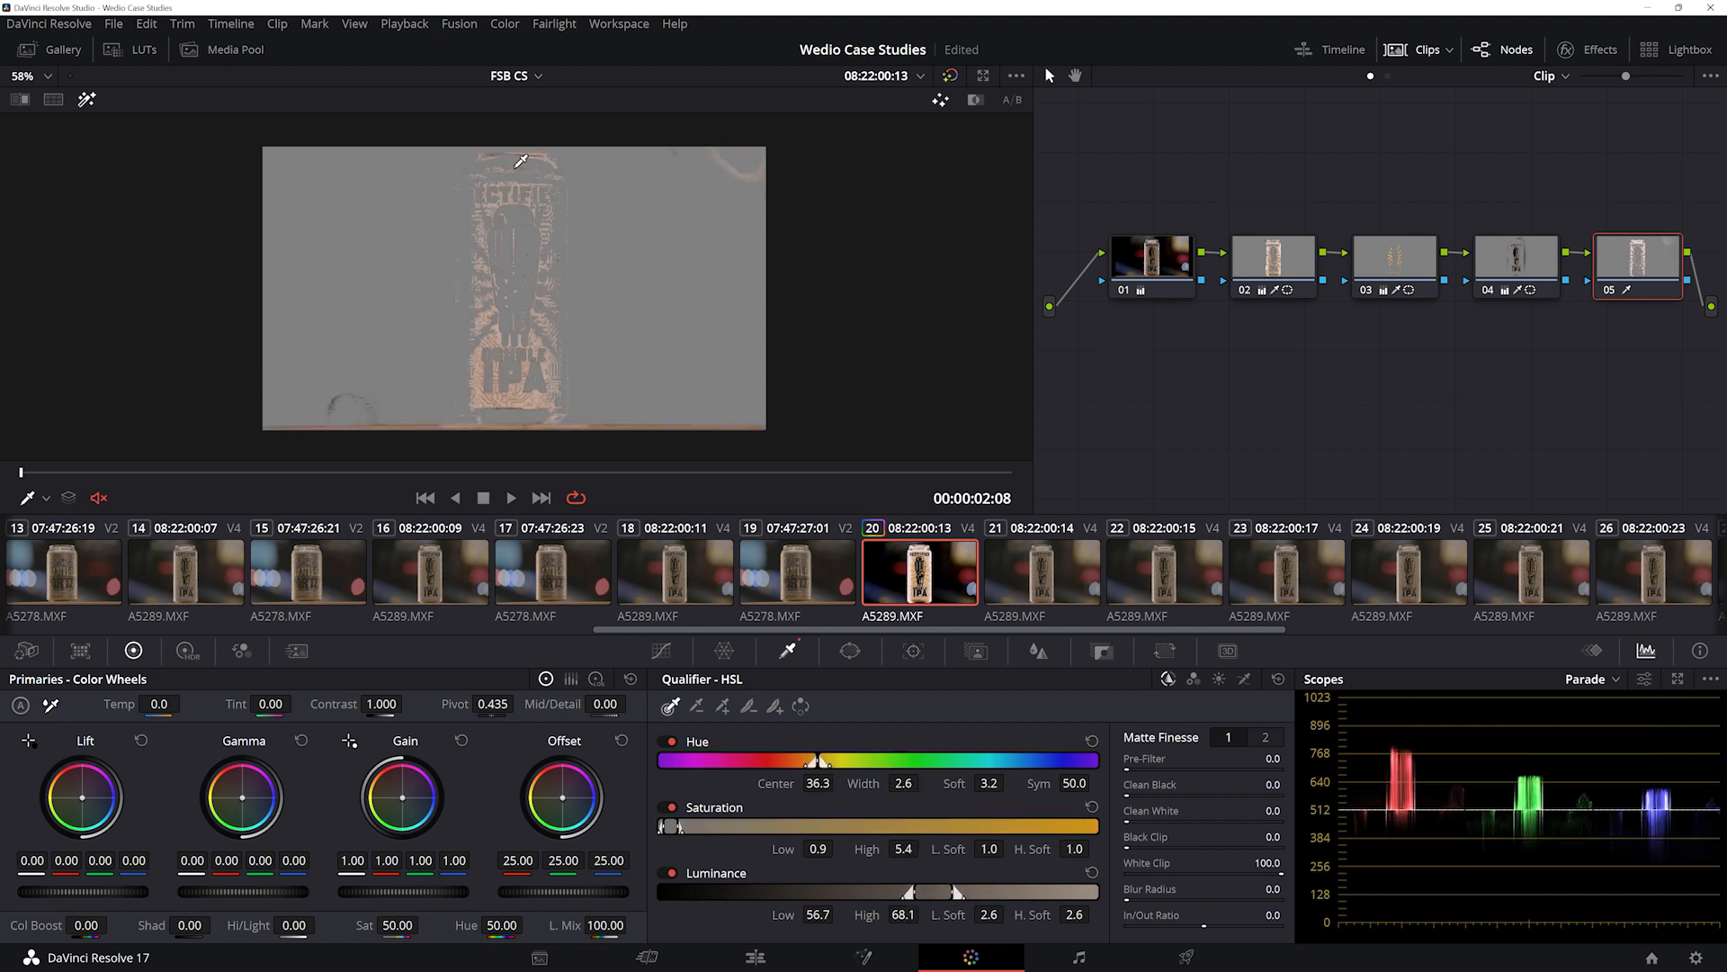
{"action": "scroll", "coordinate": [520, 165], "scroll_direction": "down", "scroll_amount": 2}
{"action": "scroll", "coordinate": [520, 165], "scroll_direction": "up", "scroll_amount": 6}
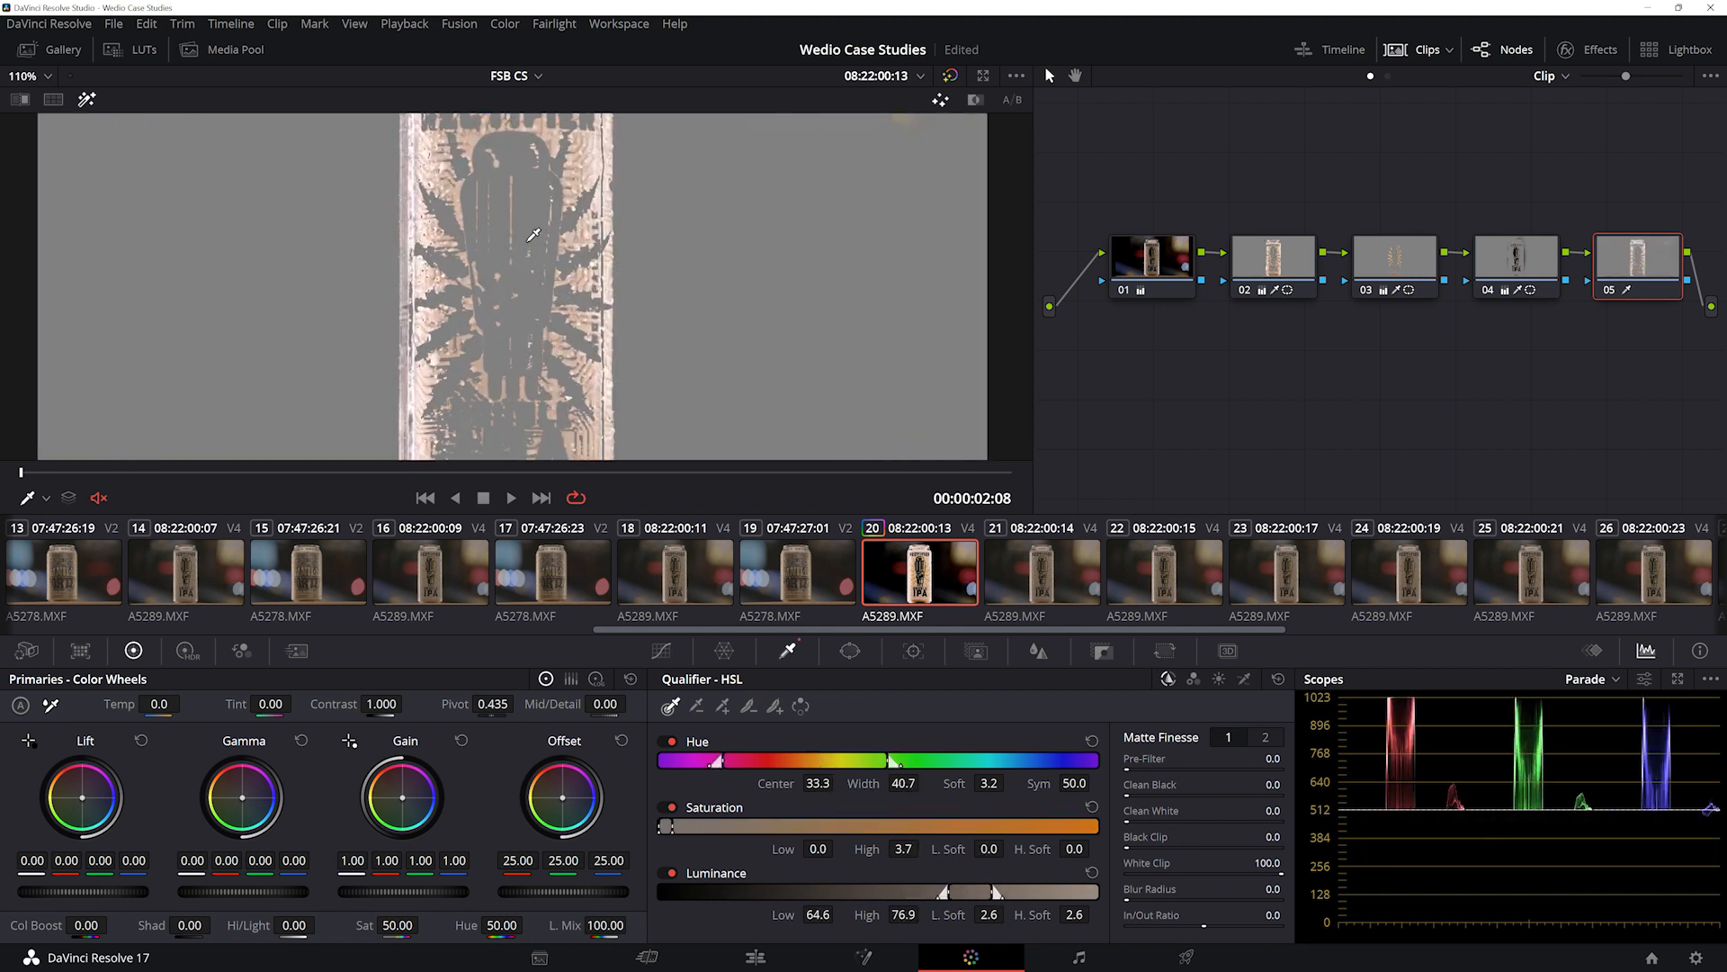
{"action": "scroll", "coordinate": [532, 273], "scroll_direction": "down", "scroll_amount": 2}
{"action": "left_click", "coordinate": [502, 160]}
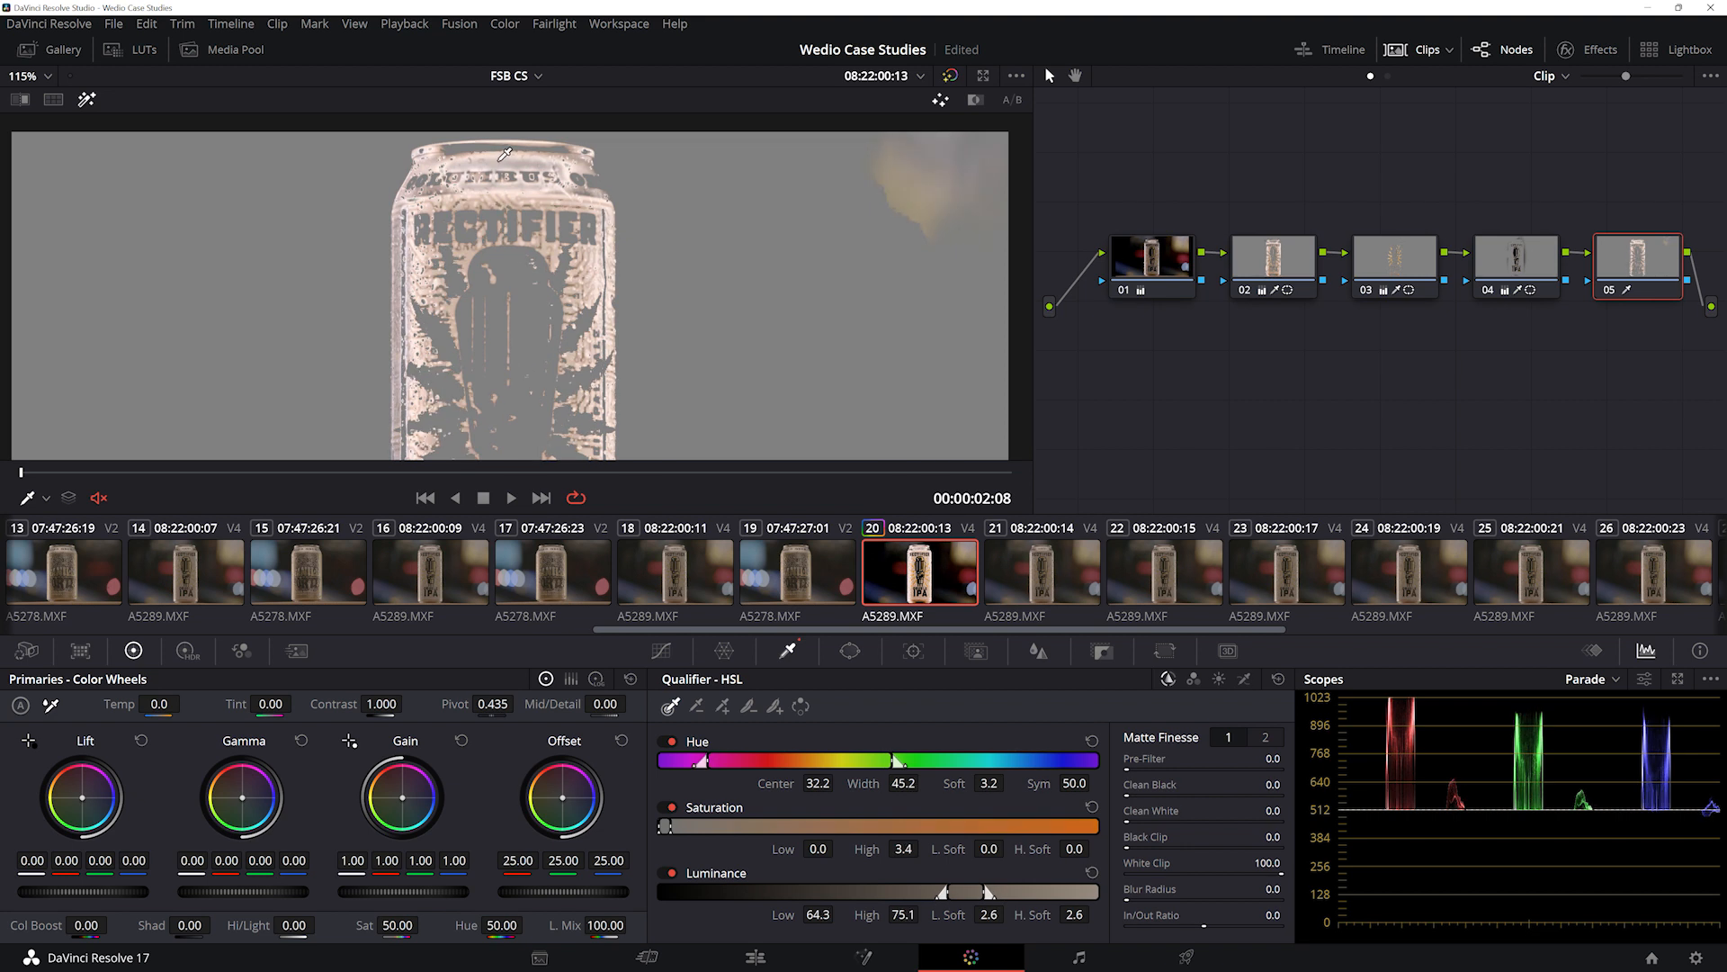
- Set node 05's Luminance range to Low 70.5 and High 88.3, and exclude Hue from the qualifier
{"action": "mouse_move", "coordinate": [838, 914]}
{"action": "left_mouse_down"}
{"action": "mouse_move", "coordinate": [869, 914]}
{"action": "mouse_move", "coordinate": [838, 914]}
{"action": "left_mouse_up"}
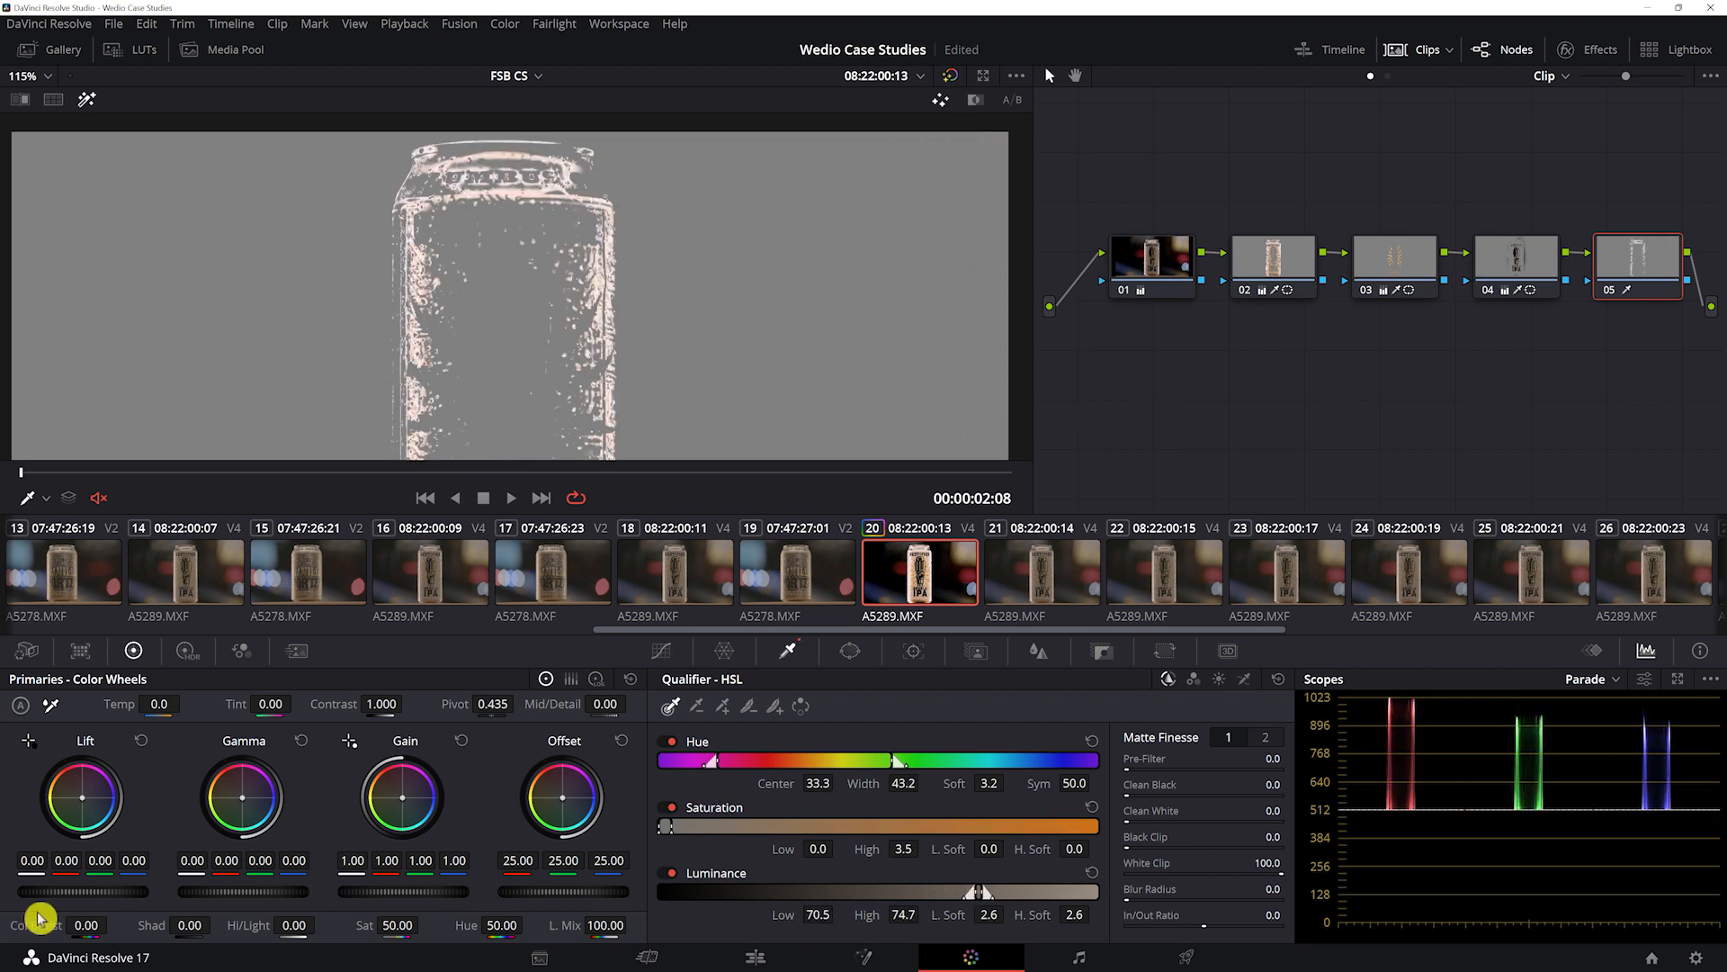
{"action": "left_click_drag", "start_coordinate": [873, 918], "coordinate": [924, 915]}
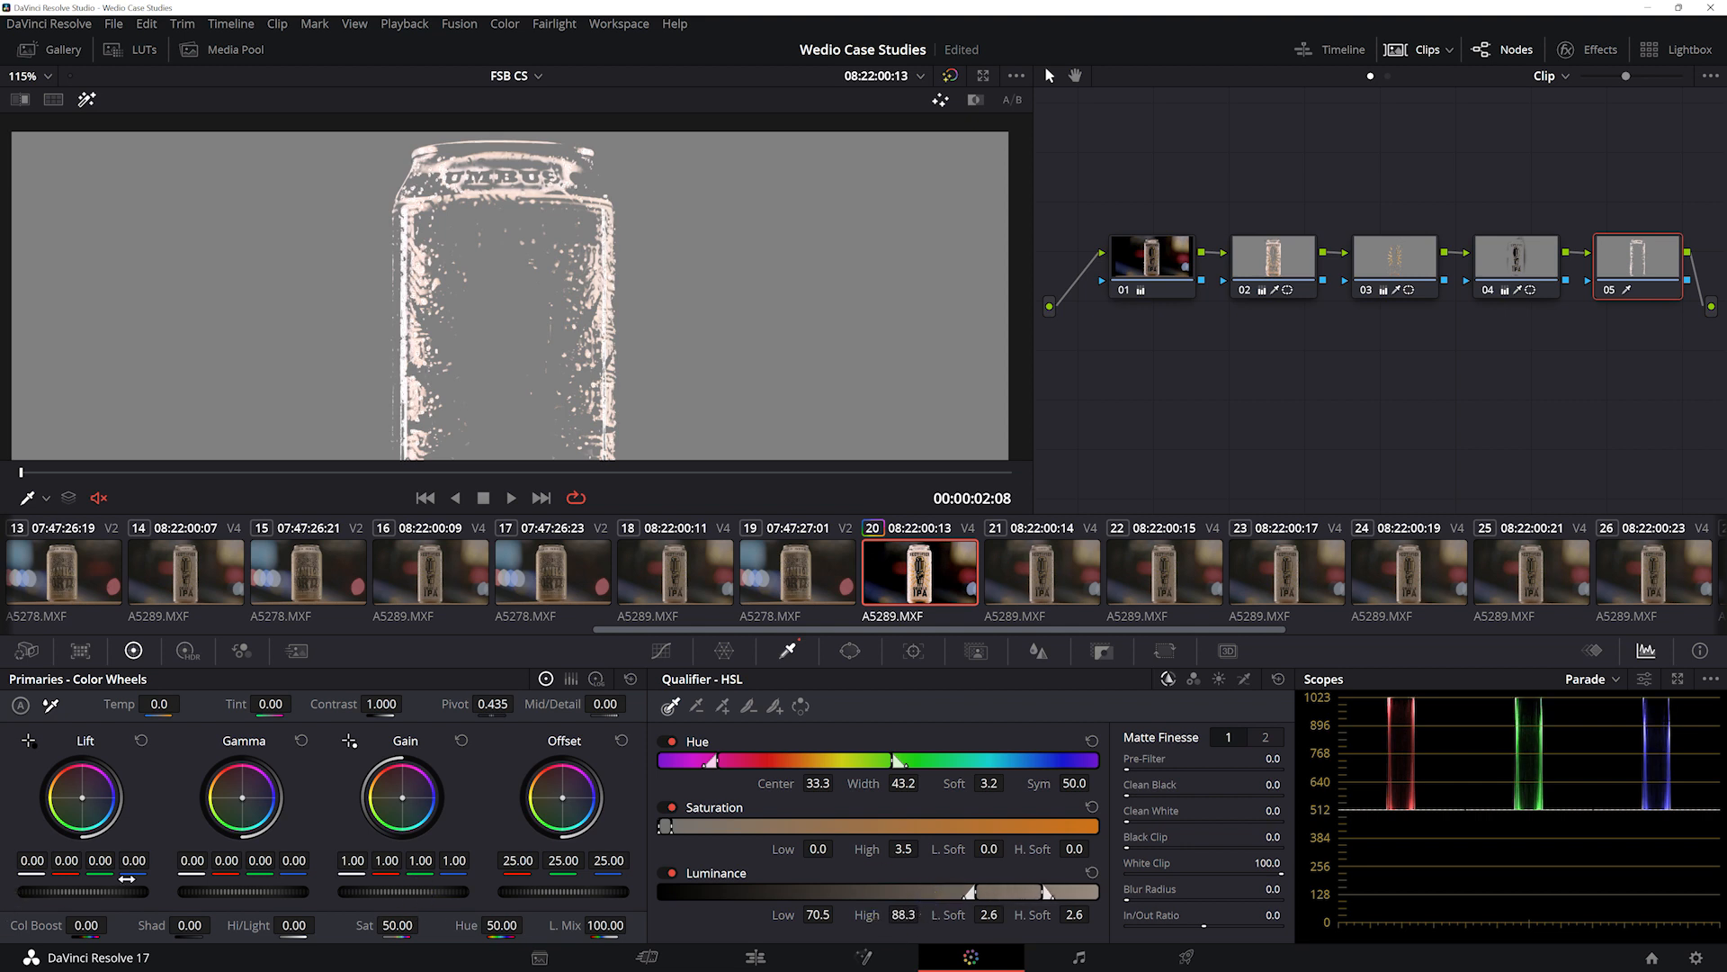
{"action": "left_click", "coordinate": [671, 742]}
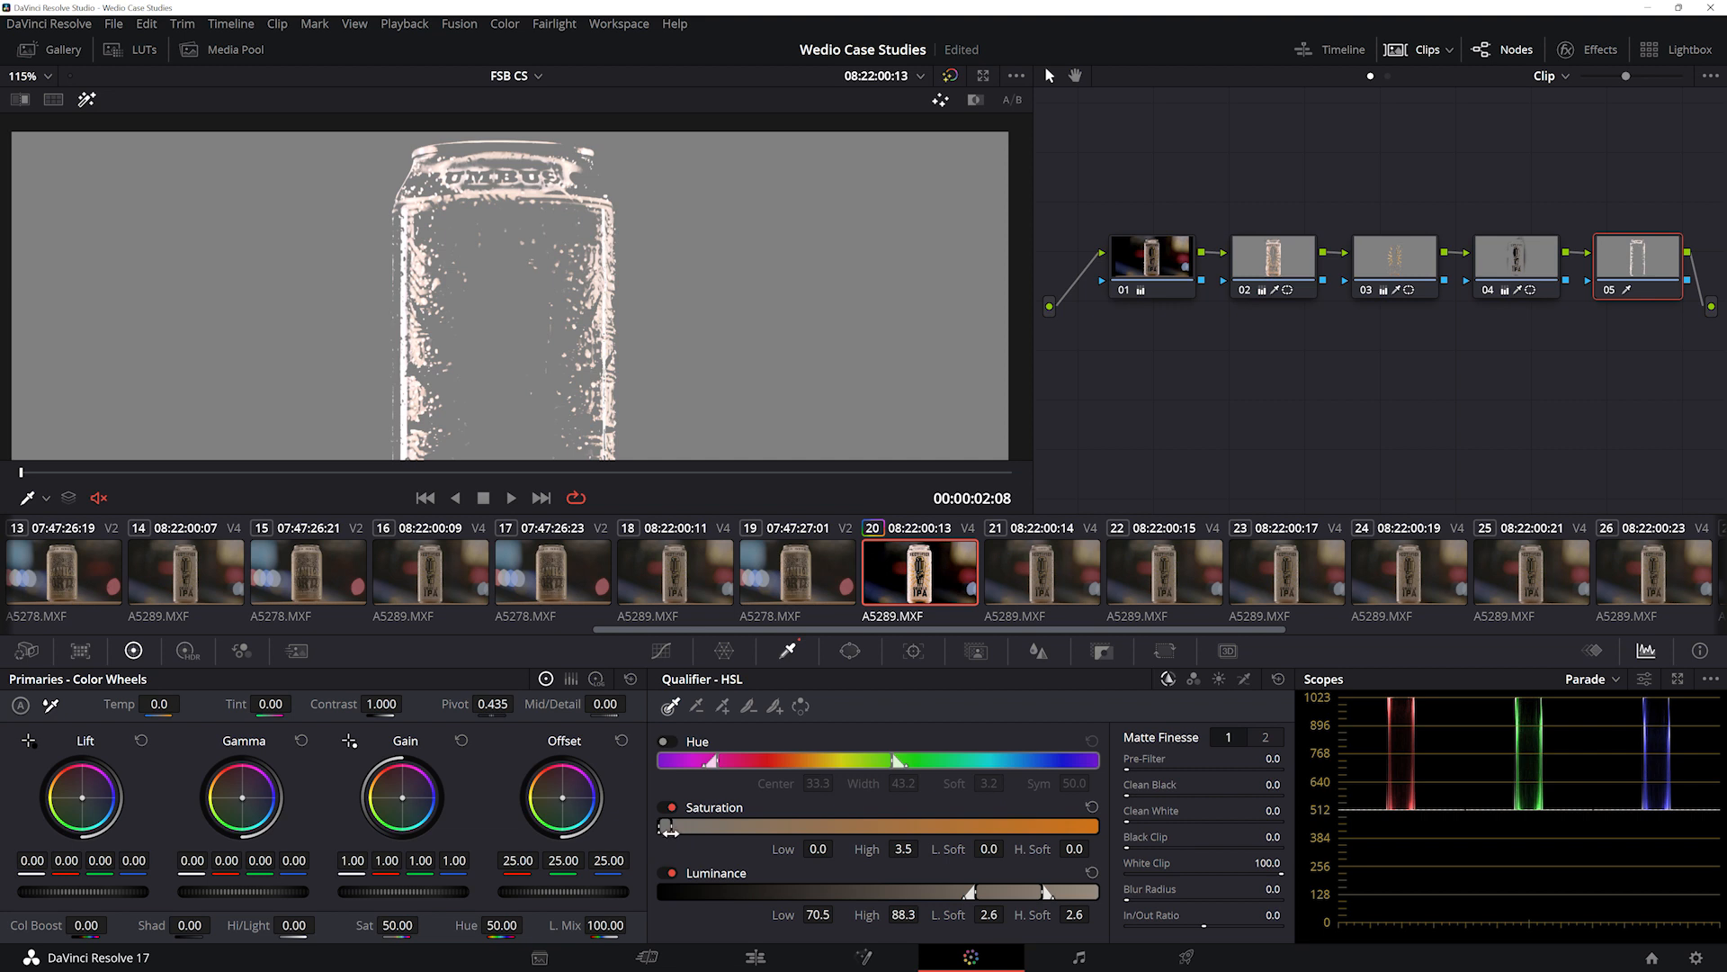
{"action": "left_click", "coordinate": [669, 809]}
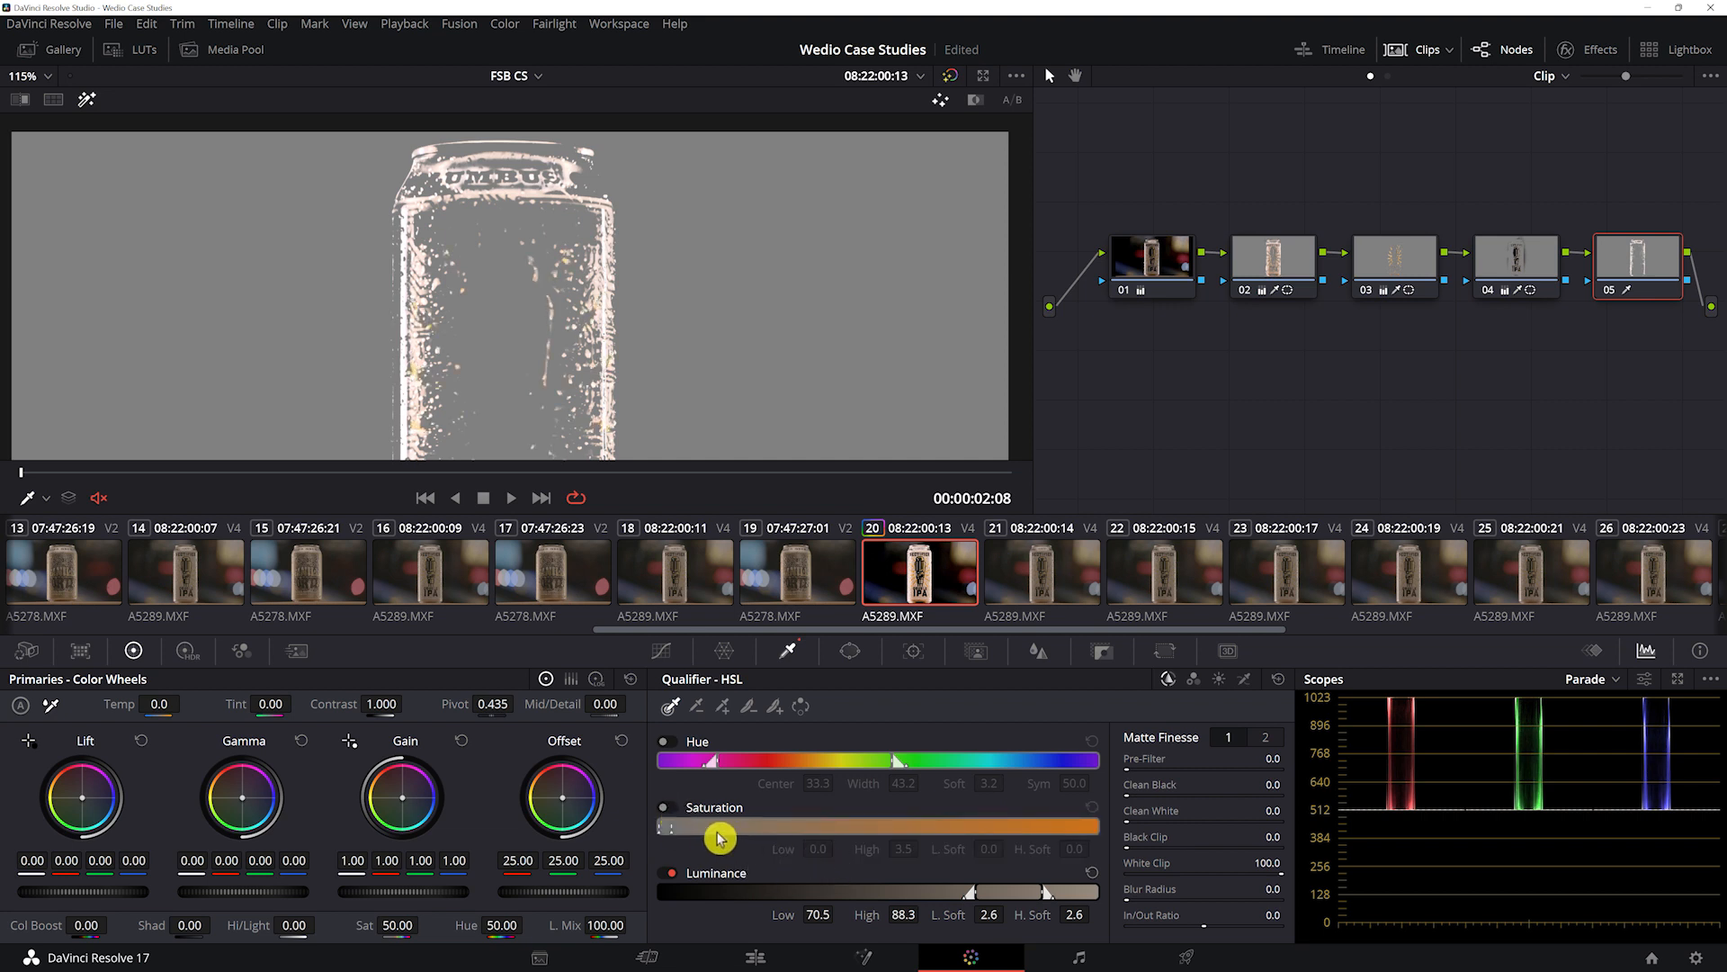
{"action": "left_click", "coordinate": [665, 810]}
- Widen node 05's selection with Luminance Low 65.1 and L. Soft 7.6
{"action": "left_click_drag", "start_coordinate": [809, 912], "coordinate": [838, 914]}
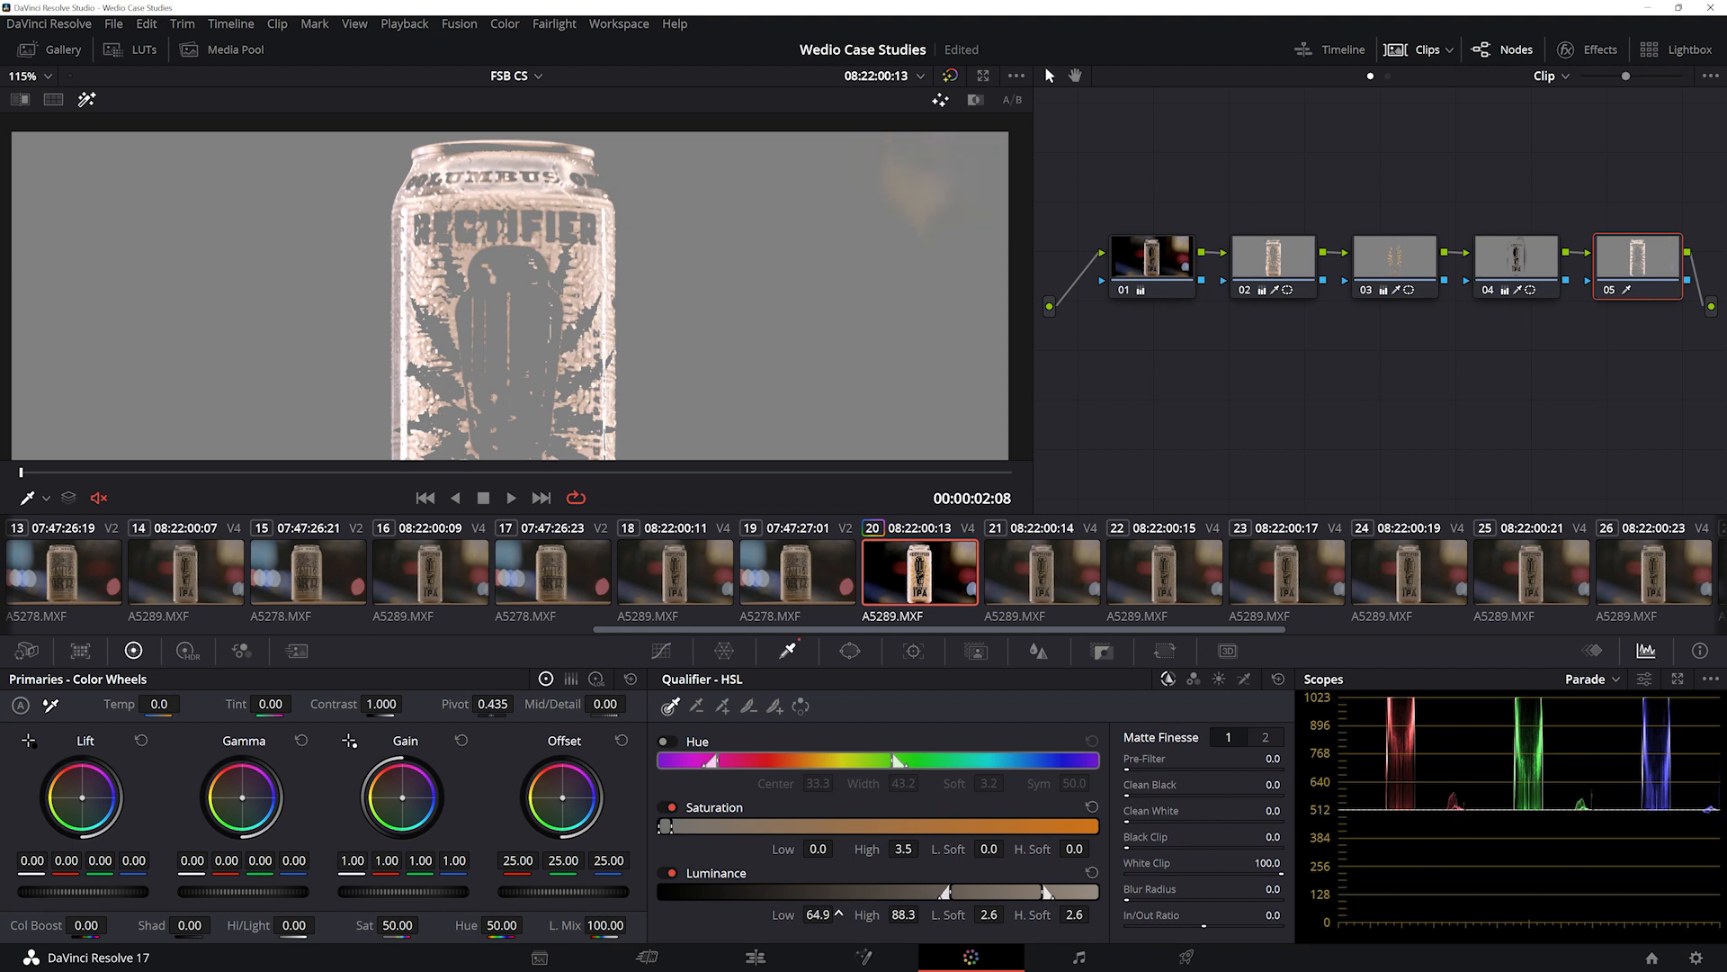
{"action": "left_click_drag", "start_coordinate": [976, 913], "coordinate": [1010, 914]}
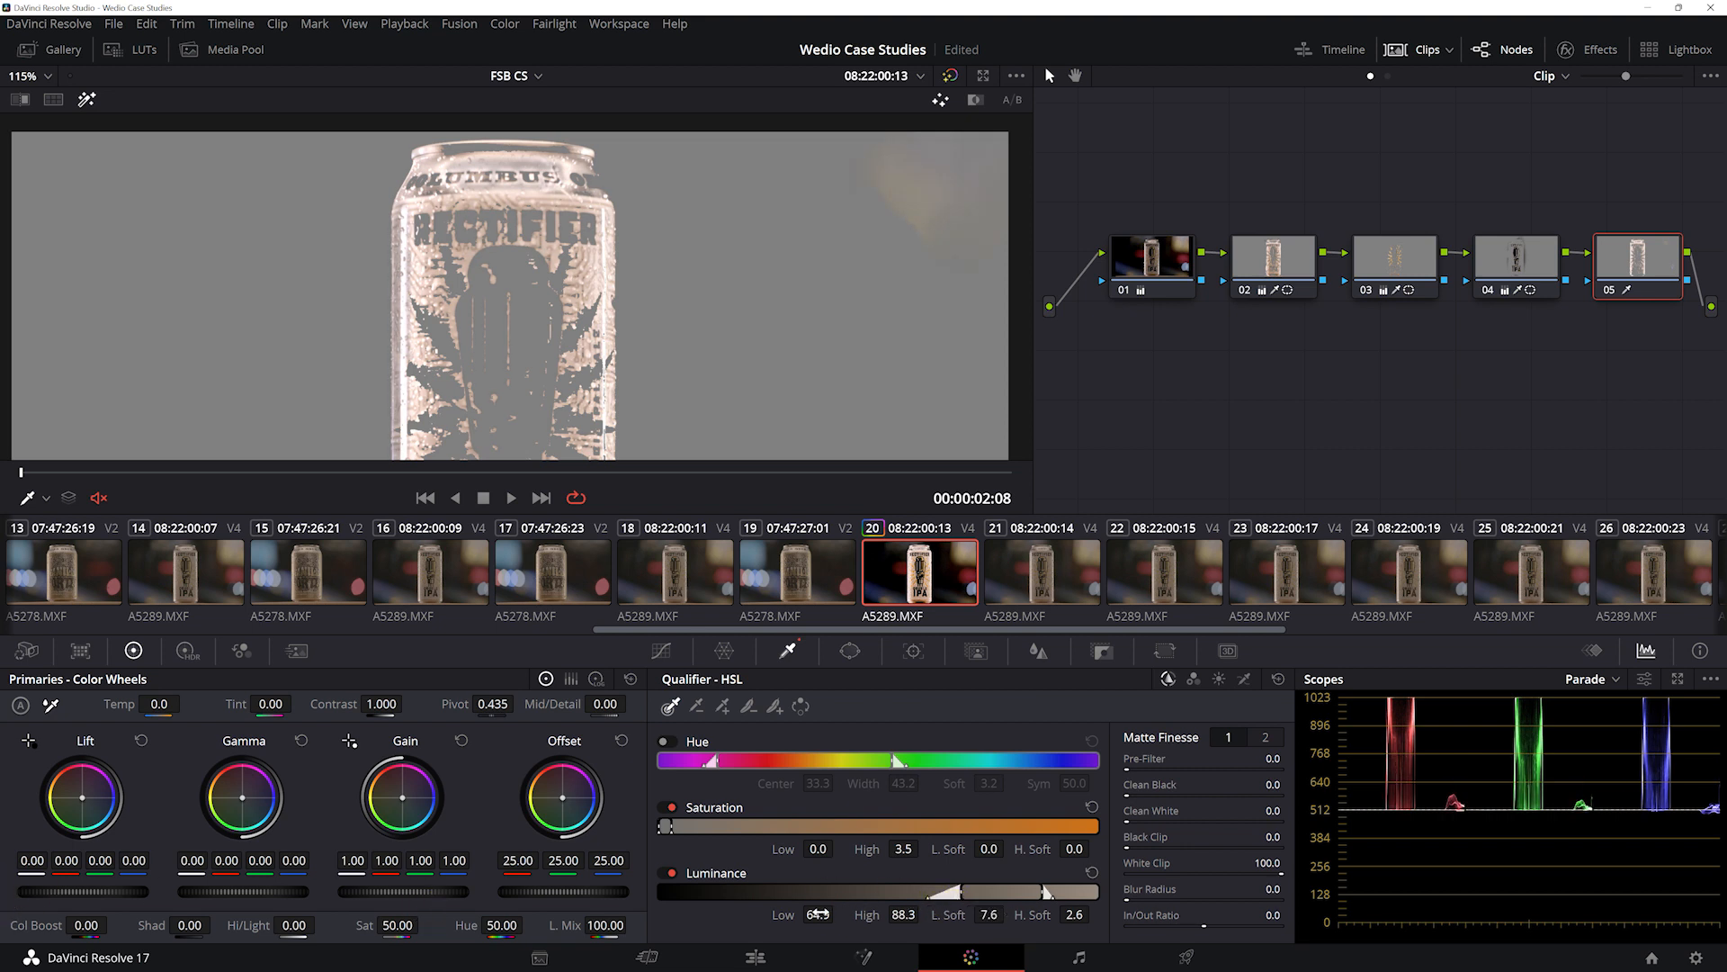
{"action": "left_click_drag", "start_coordinate": [838, 913], "coordinate": [839, 913]}
{"action": "key", "text": "ctrl+z"}
- Add a circle window to node 05 and flatten it over the can's upper rim, Size 30.47, Aspect 86.21 and Tilt 54.83
{"action": "left_click", "coordinate": [848, 654]}
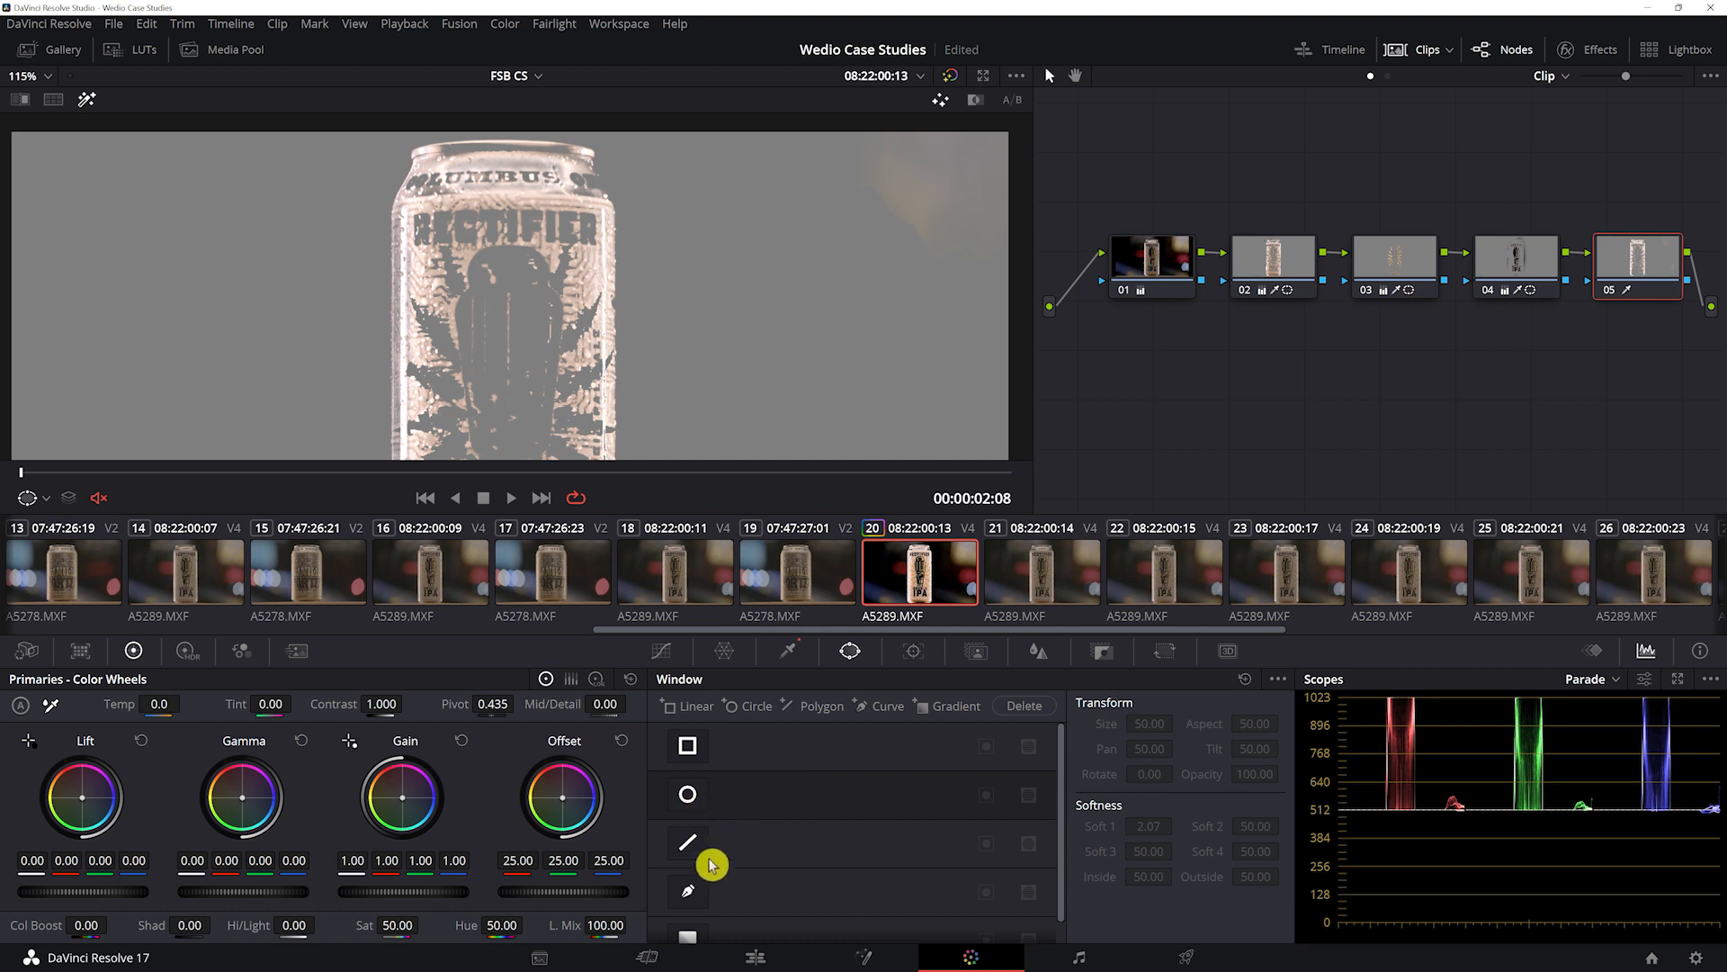
{"action": "left_click", "coordinate": [687, 794]}
{"action": "left_click_drag", "start_coordinate": [641, 450], "coordinate": [648, 291]}
{"action": "left_click_drag", "start_coordinate": [679, 349], "coordinate": [630, 184]}
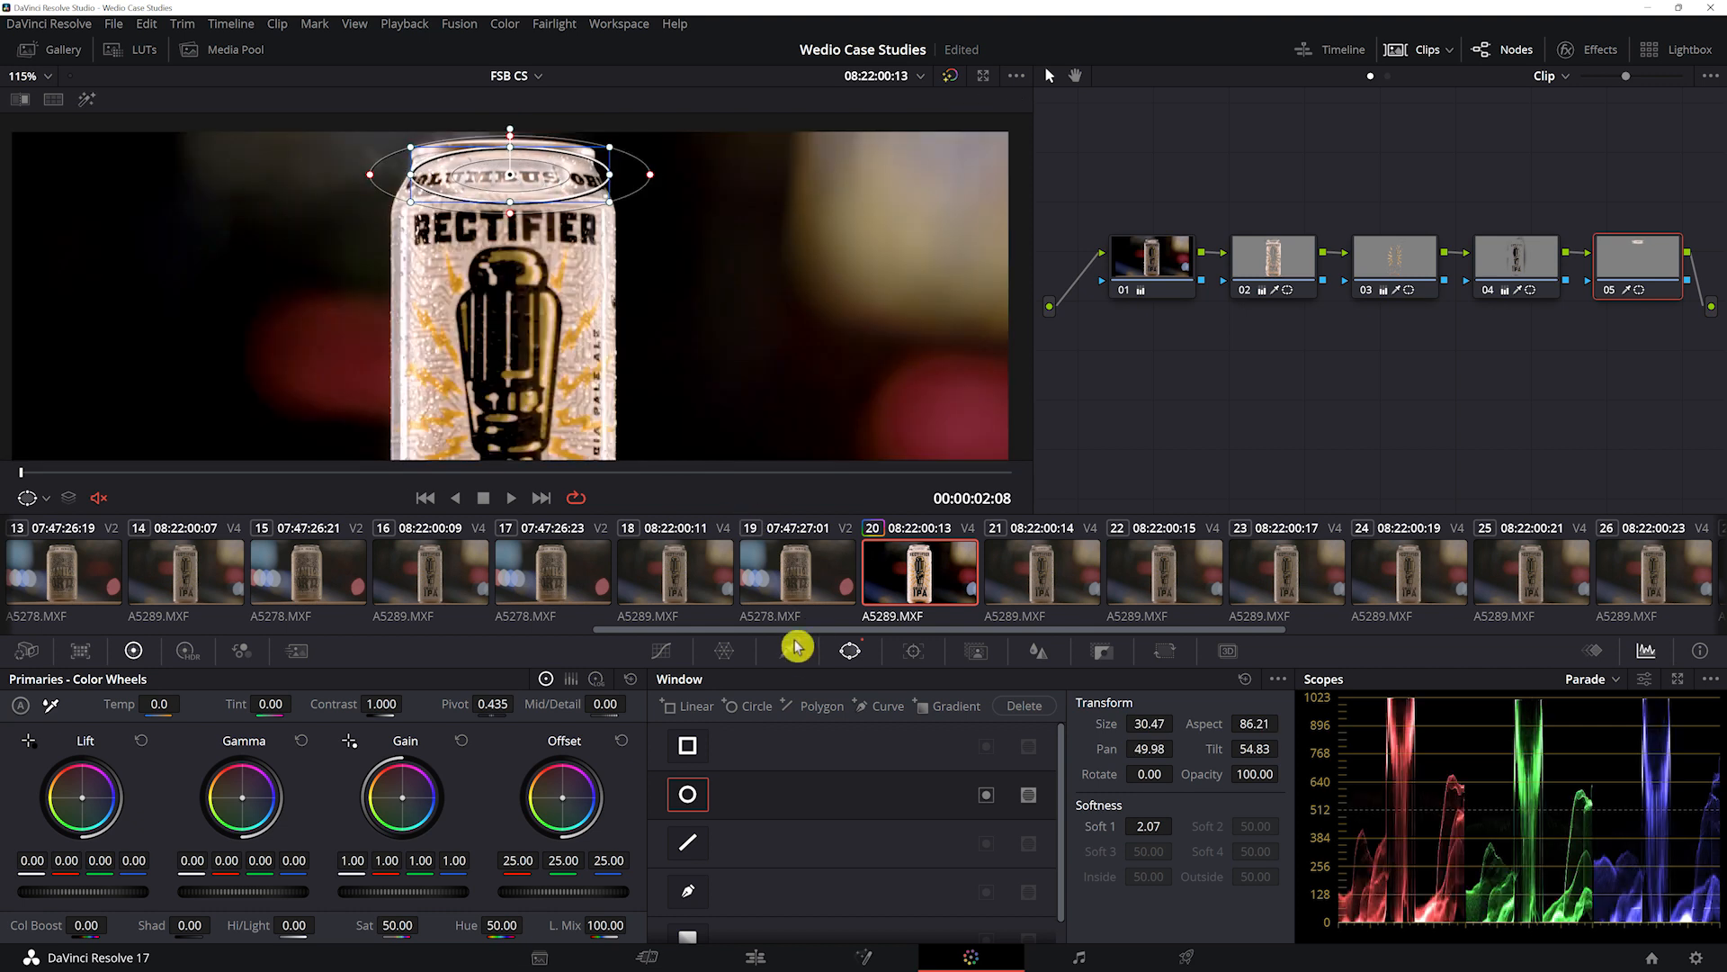
- Grade the can's rim on node 05 with Gamma 0.12, Lift 0.13 and Gain 0.90
{"action": "left_click", "coordinate": [788, 650]}
{"action": "left_click_drag", "start_coordinate": [432, 891], "coordinate": [216, 894]}
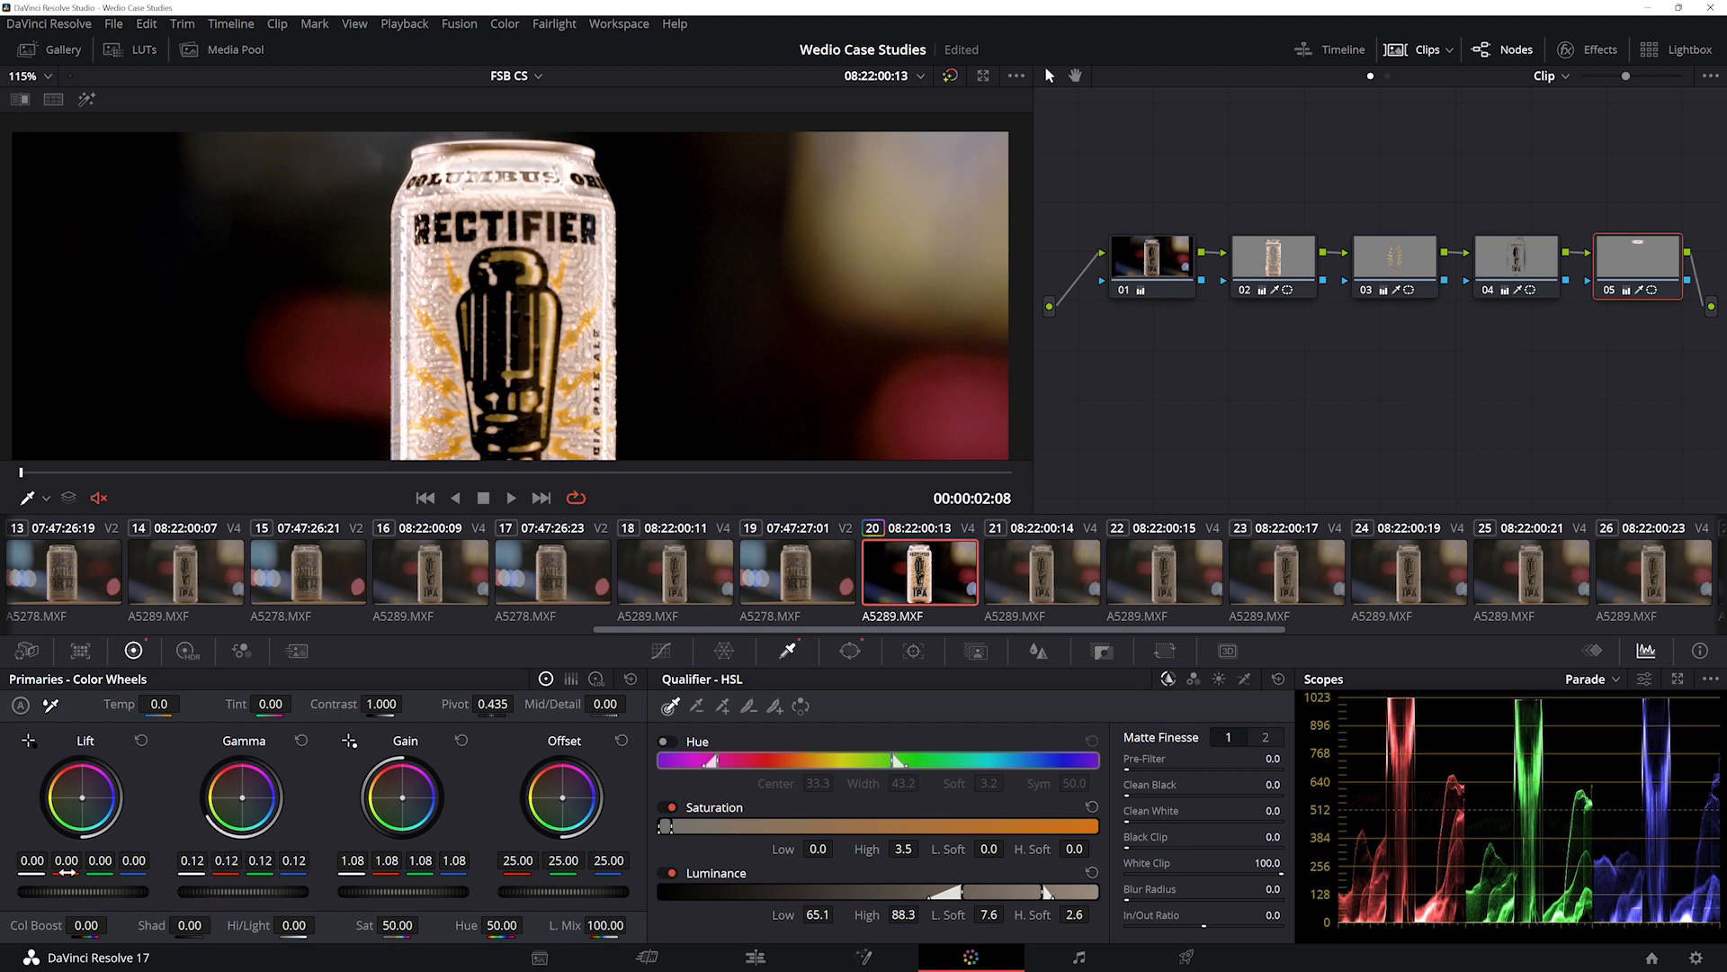
{"action": "left_click_drag", "start_coordinate": [83, 891], "coordinate": [10, 891]}
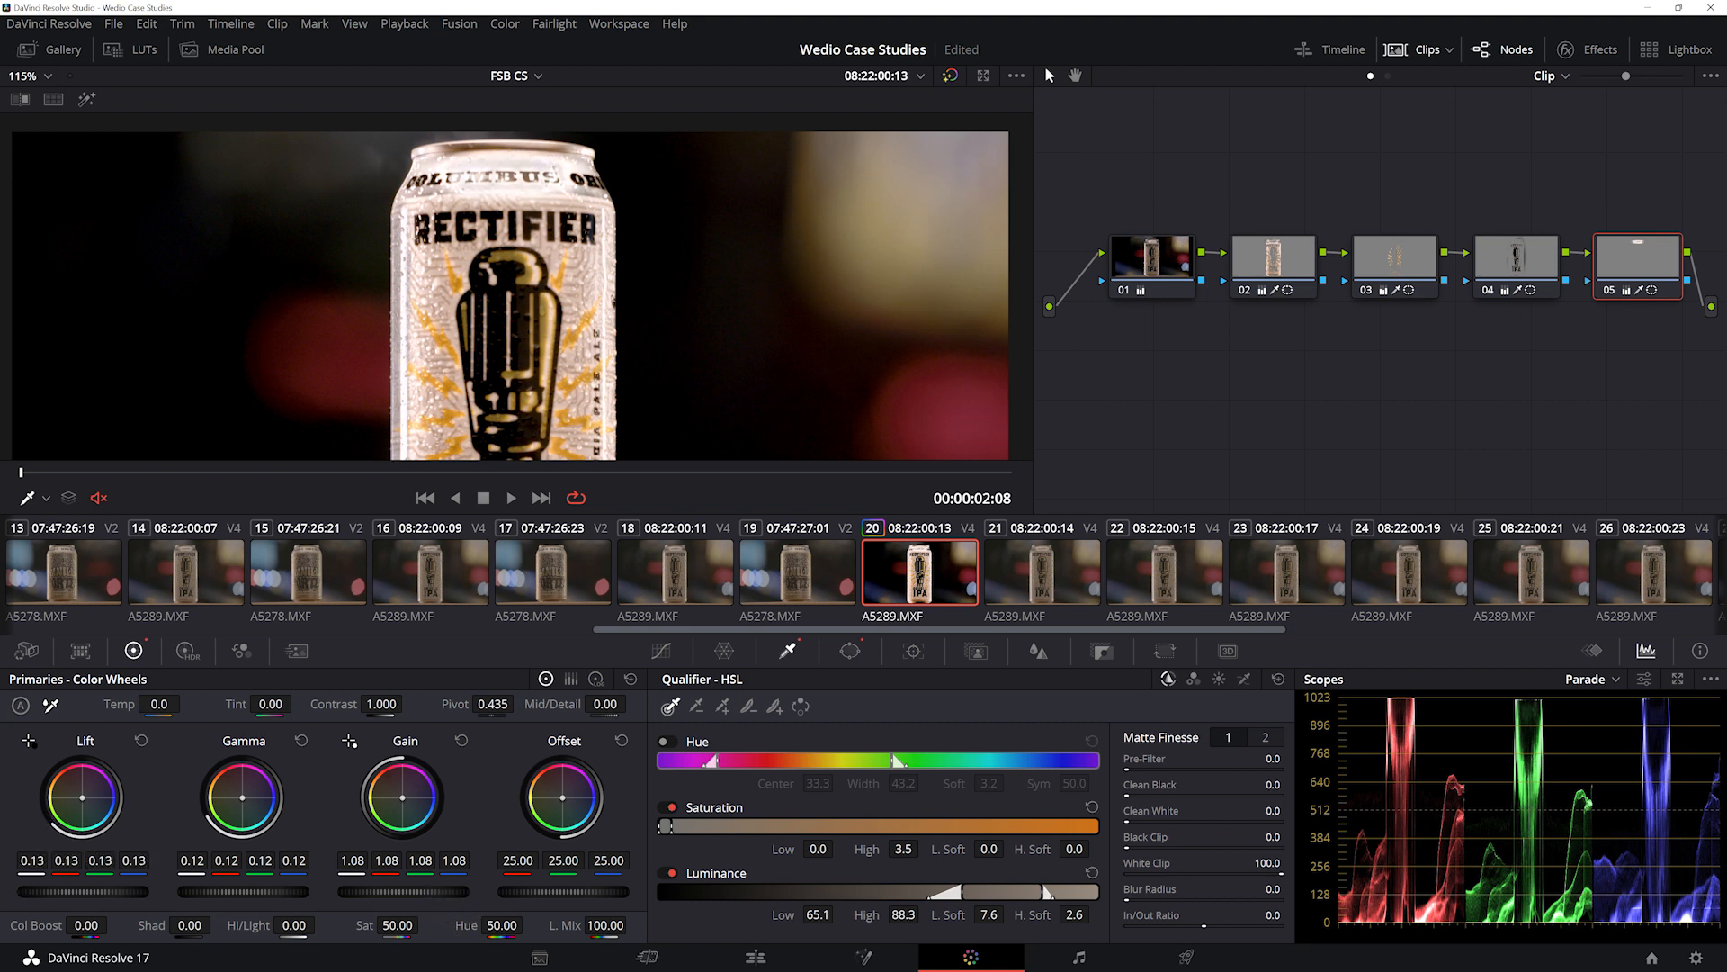
{"action": "left_click_drag", "start_coordinate": [403, 891], "coordinate": [360, 891]}
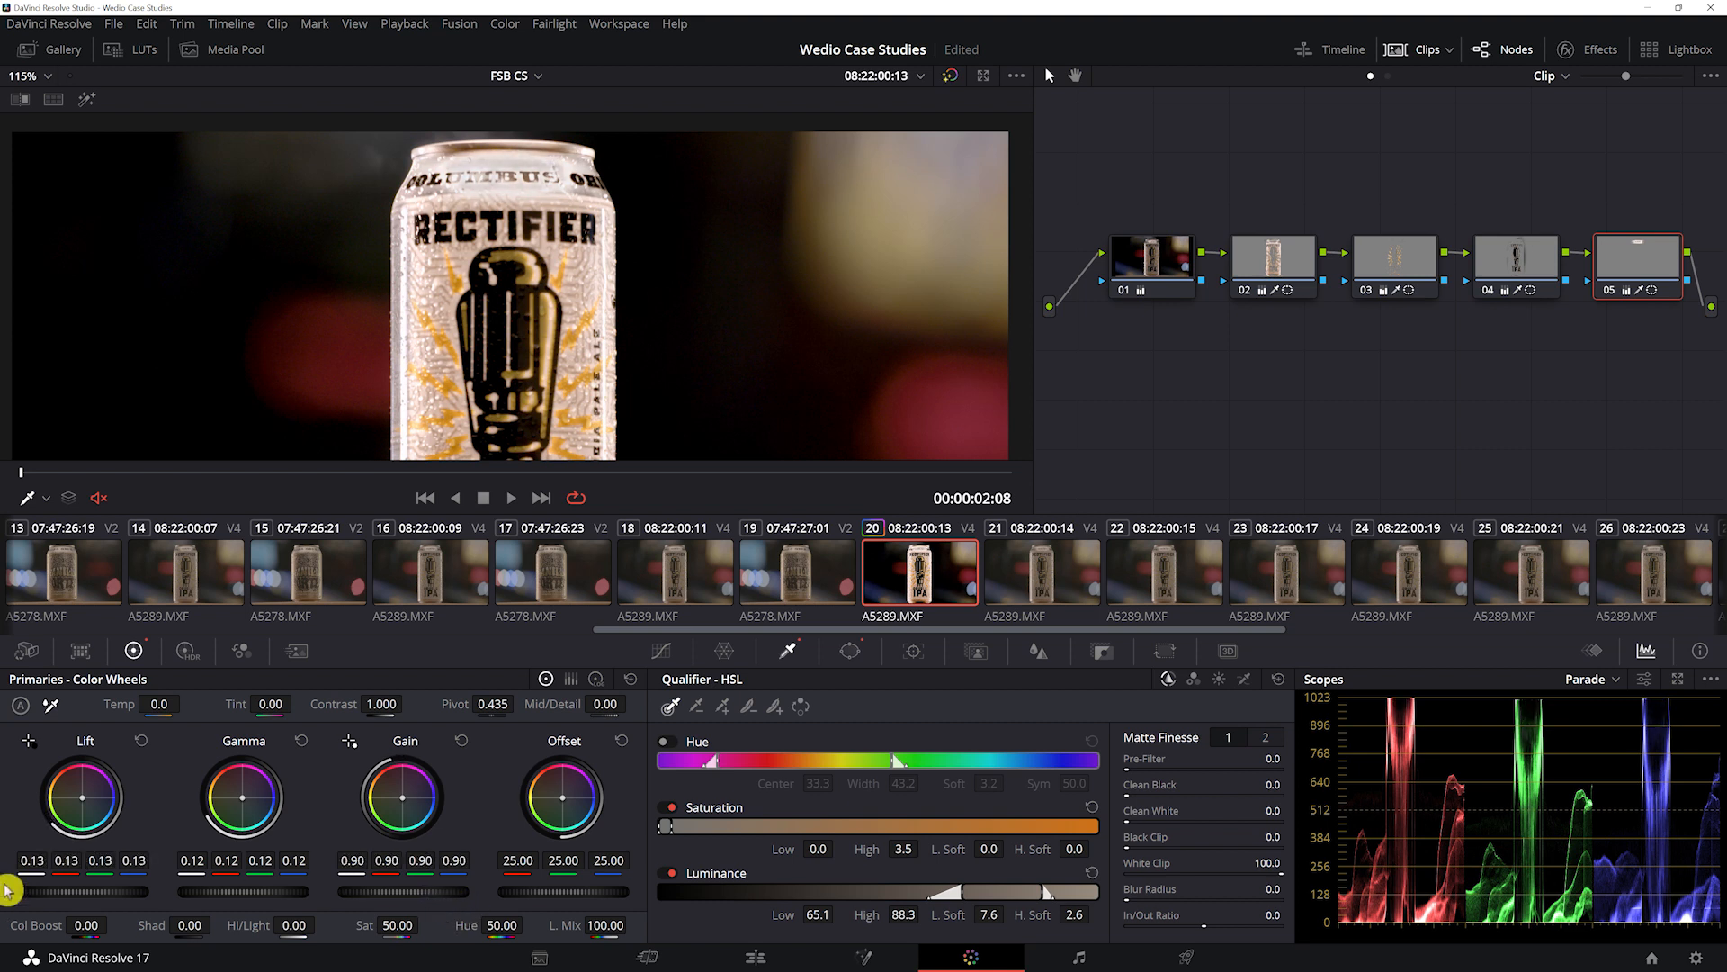
- Inspect the can full screen and compare the image with the correction off and on
{"action": "key", "text": "ctrl+f"}
{"action": "key", "text": "ctrl+f"}
{"action": "scroll", "coordinate": [544, 364], "scroll_direction": "down", "scroll_amount": 4}
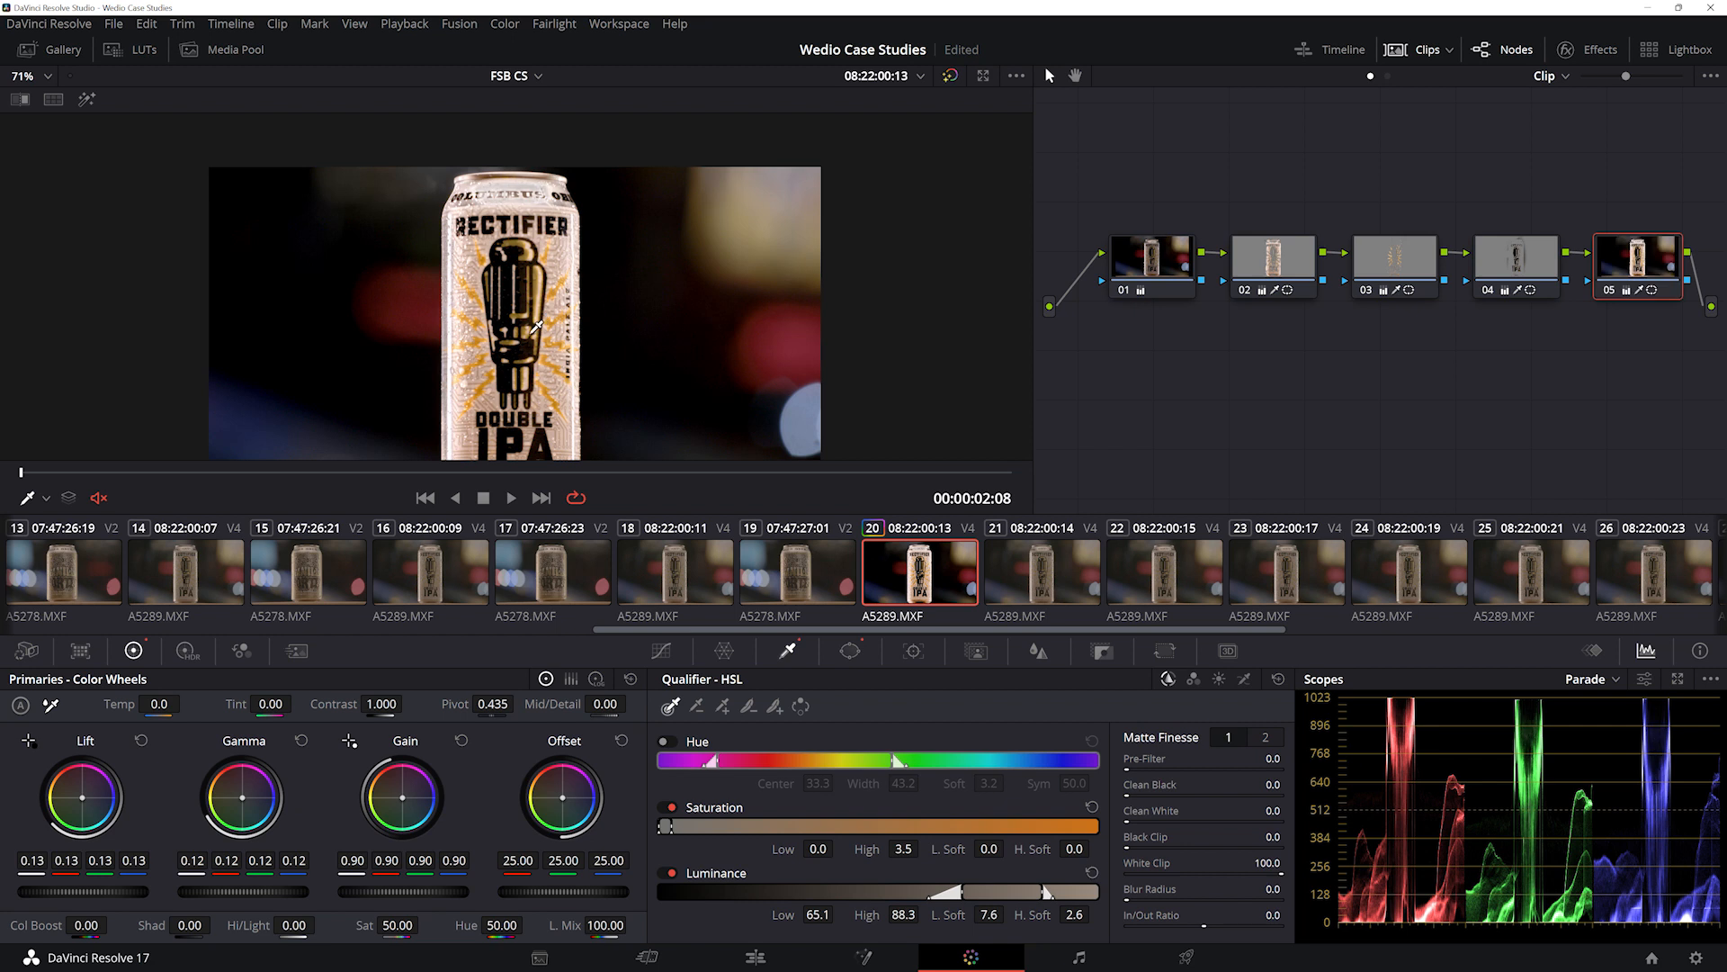
{"action": "key", "text": "shift+d"}
{"action": "key", "text": "shift+d"}
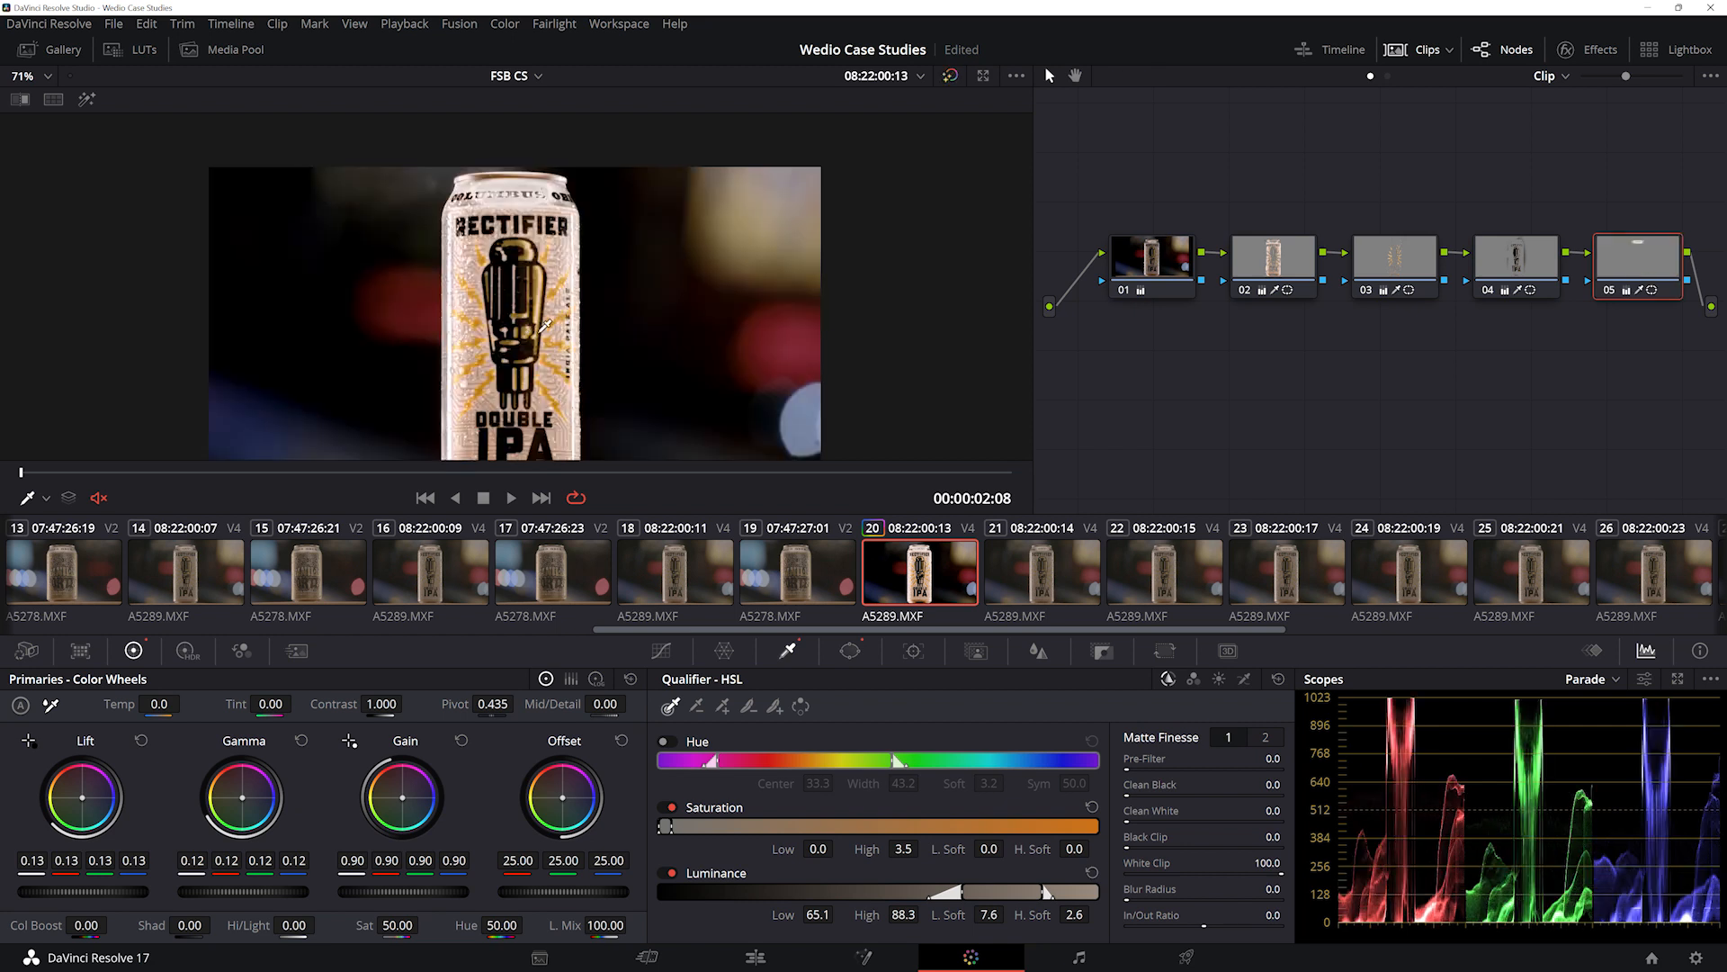
- Raise the Blur Radius of node 02's qualifier to 87.6
{"action": "left_click", "coordinate": [1255, 254]}
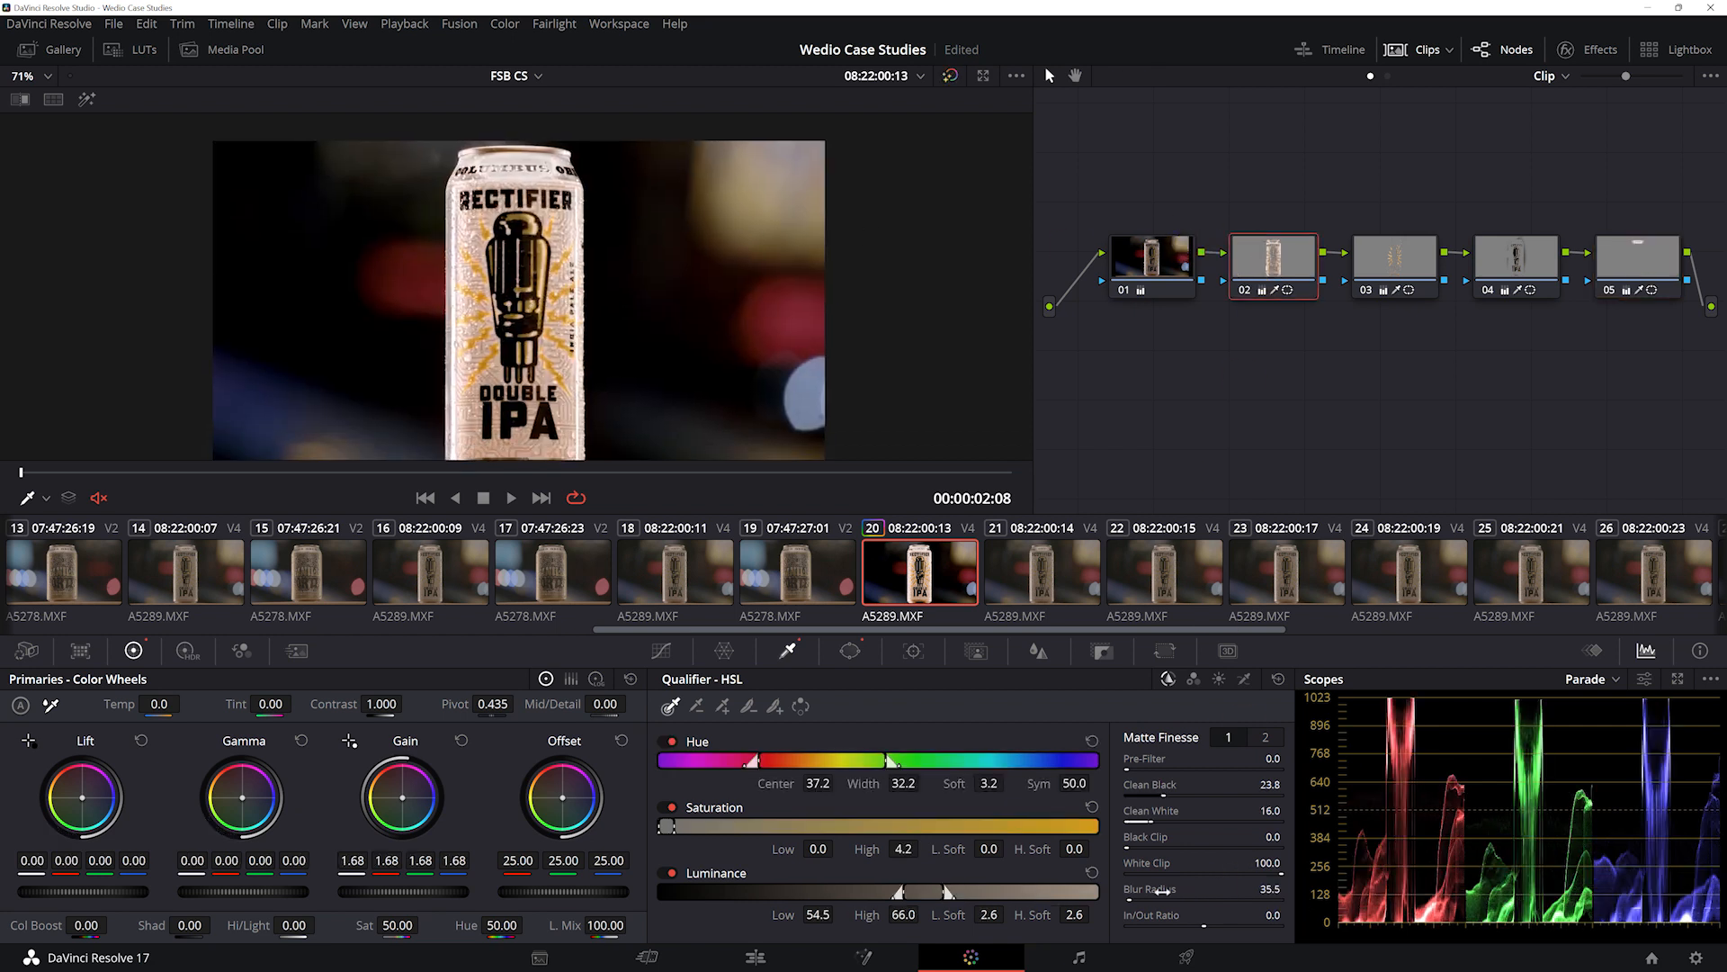
{"action": "left_click_drag", "start_coordinate": [1269, 889], "coordinate": [4, 903]}
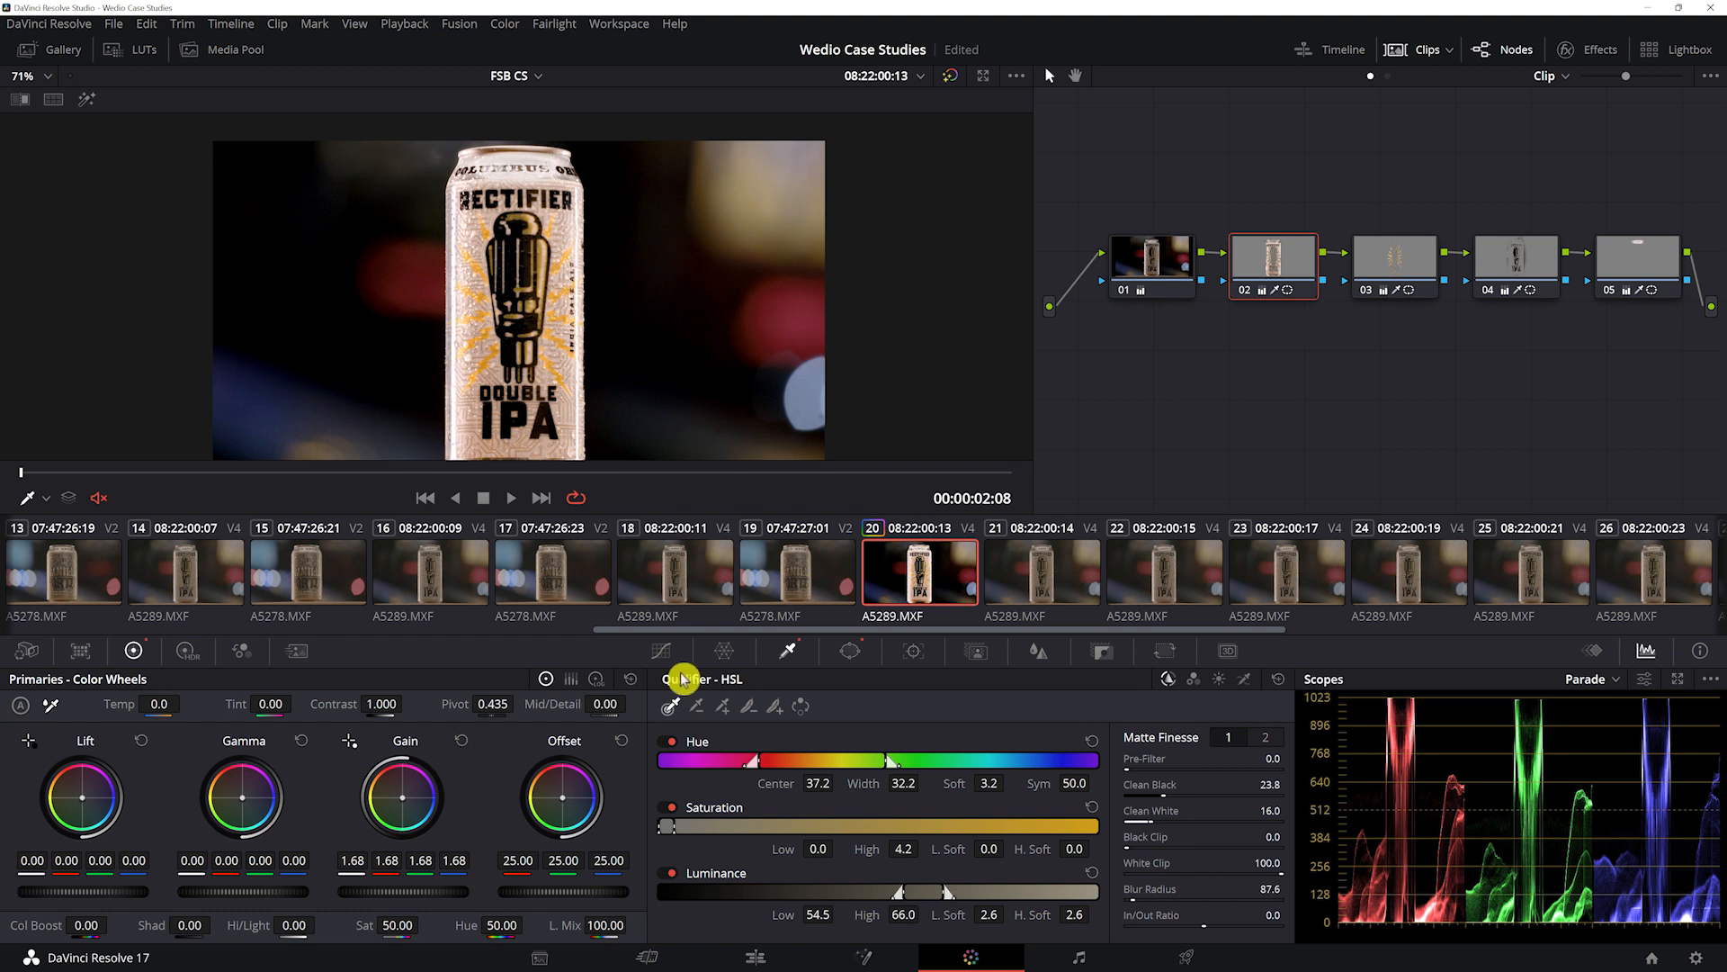
- Lower the top edge of node 02's curve window to just above the RECTIFIER lettering, leaving the can's rim outside
{"action": "left_click", "coordinate": [849, 649]}
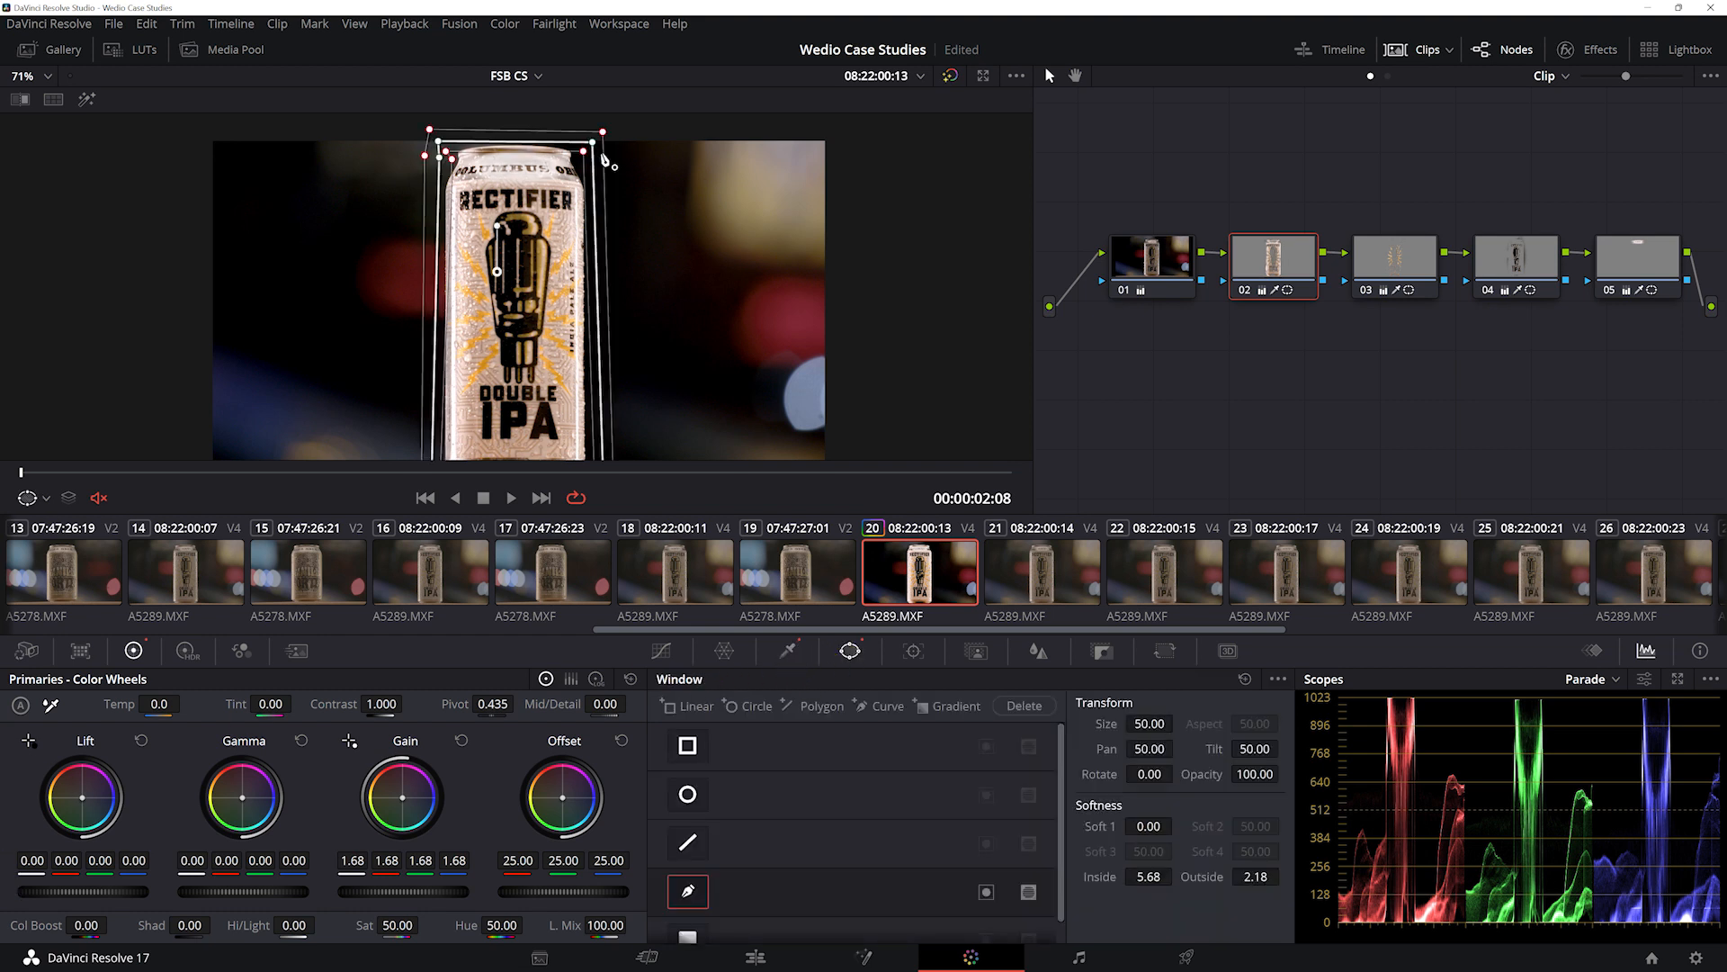
{"action": "left_click_drag", "start_coordinate": [593, 149], "coordinate": [593, 196]}
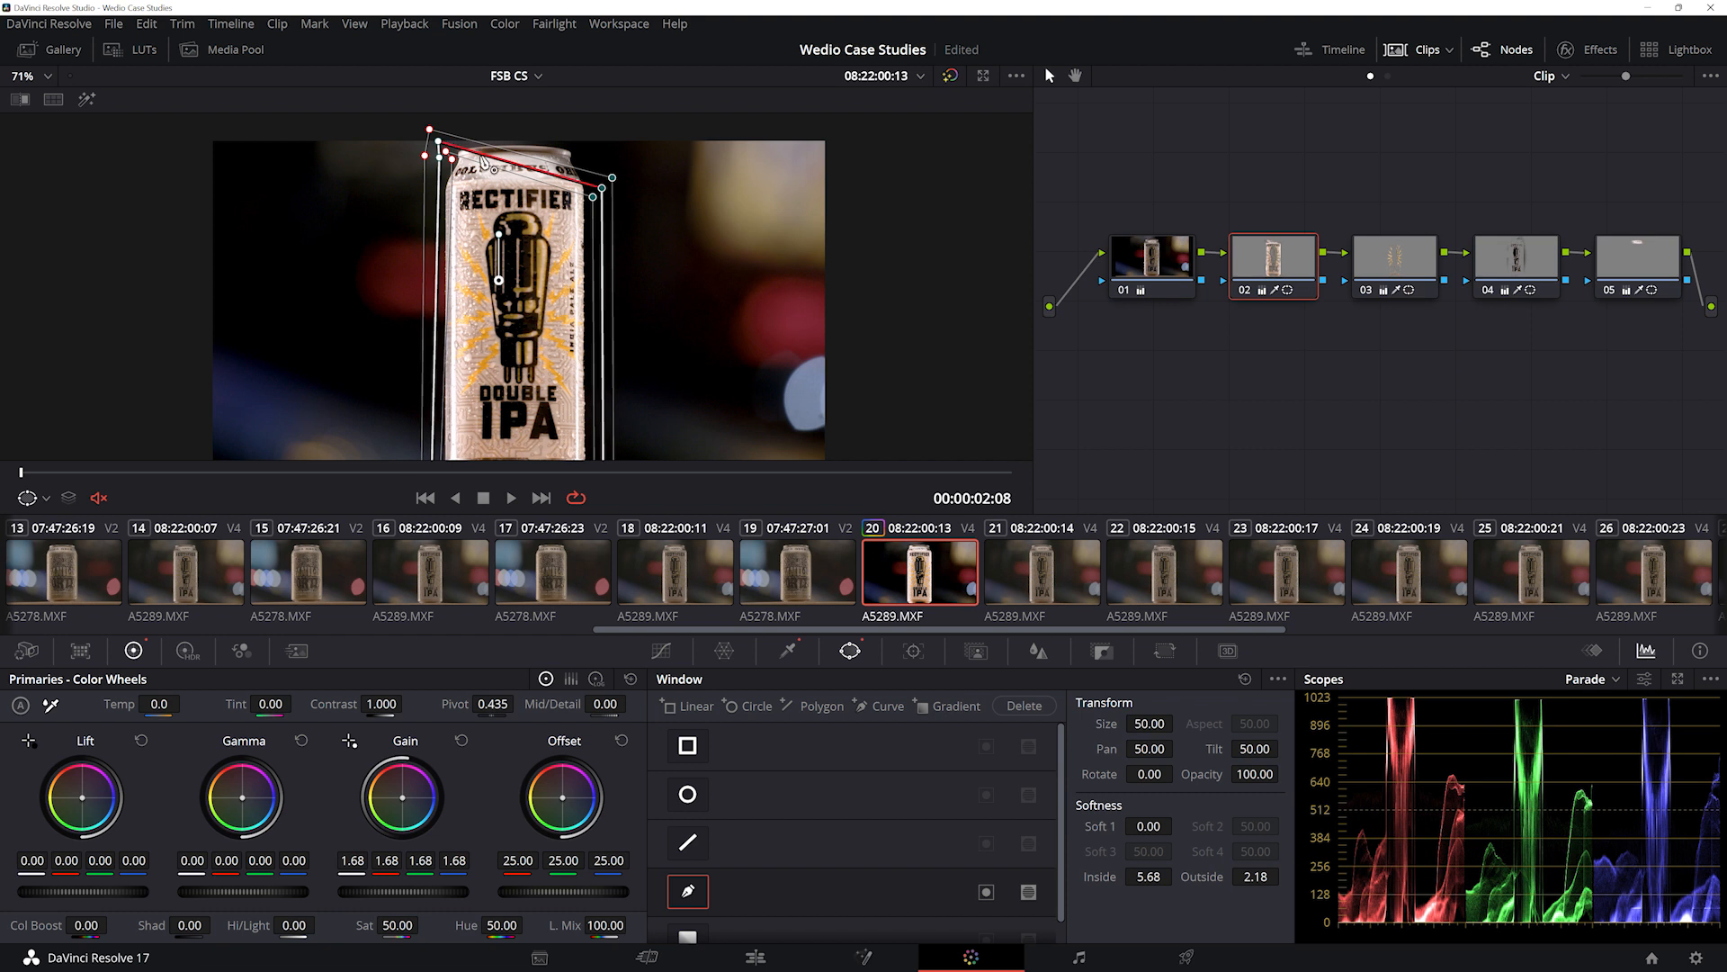
{"action": "left_click_drag", "start_coordinate": [437, 142], "coordinate": [440, 184]}
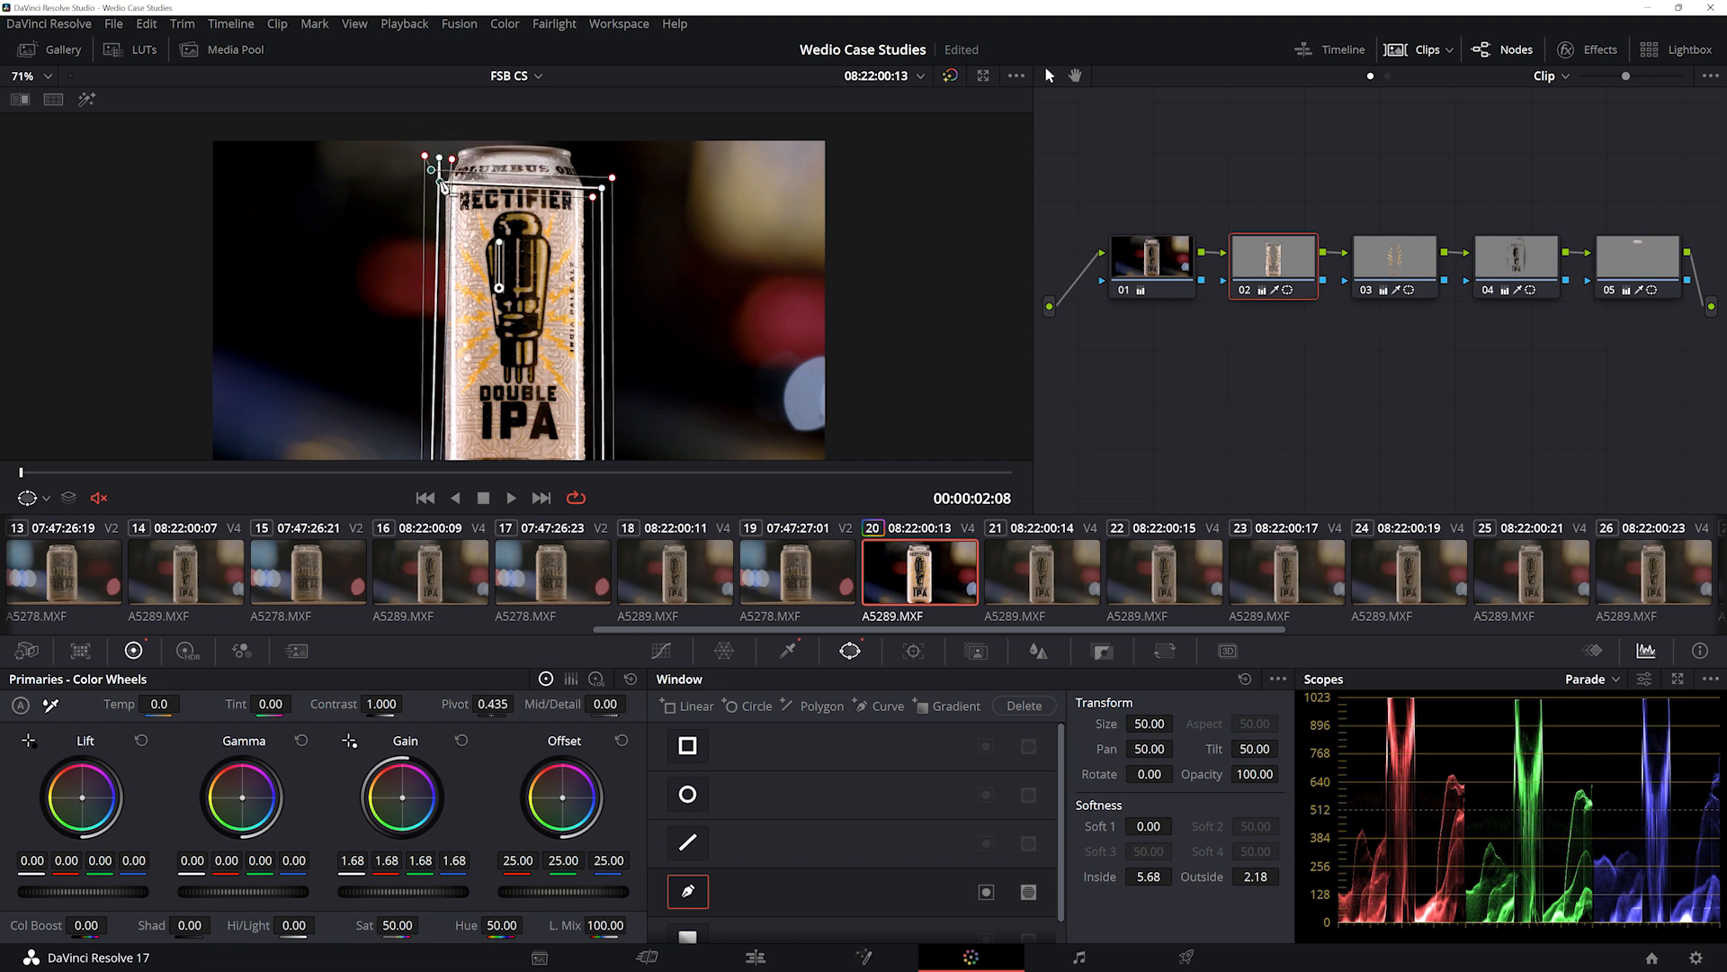
{"action": "left_click_drag", "start_coordinate": [601, 189], "coordinate": [606, 137]}
{"action": "left_click_drag", "start_coordinate": [451, 143], "coordinate": [455, 140]}
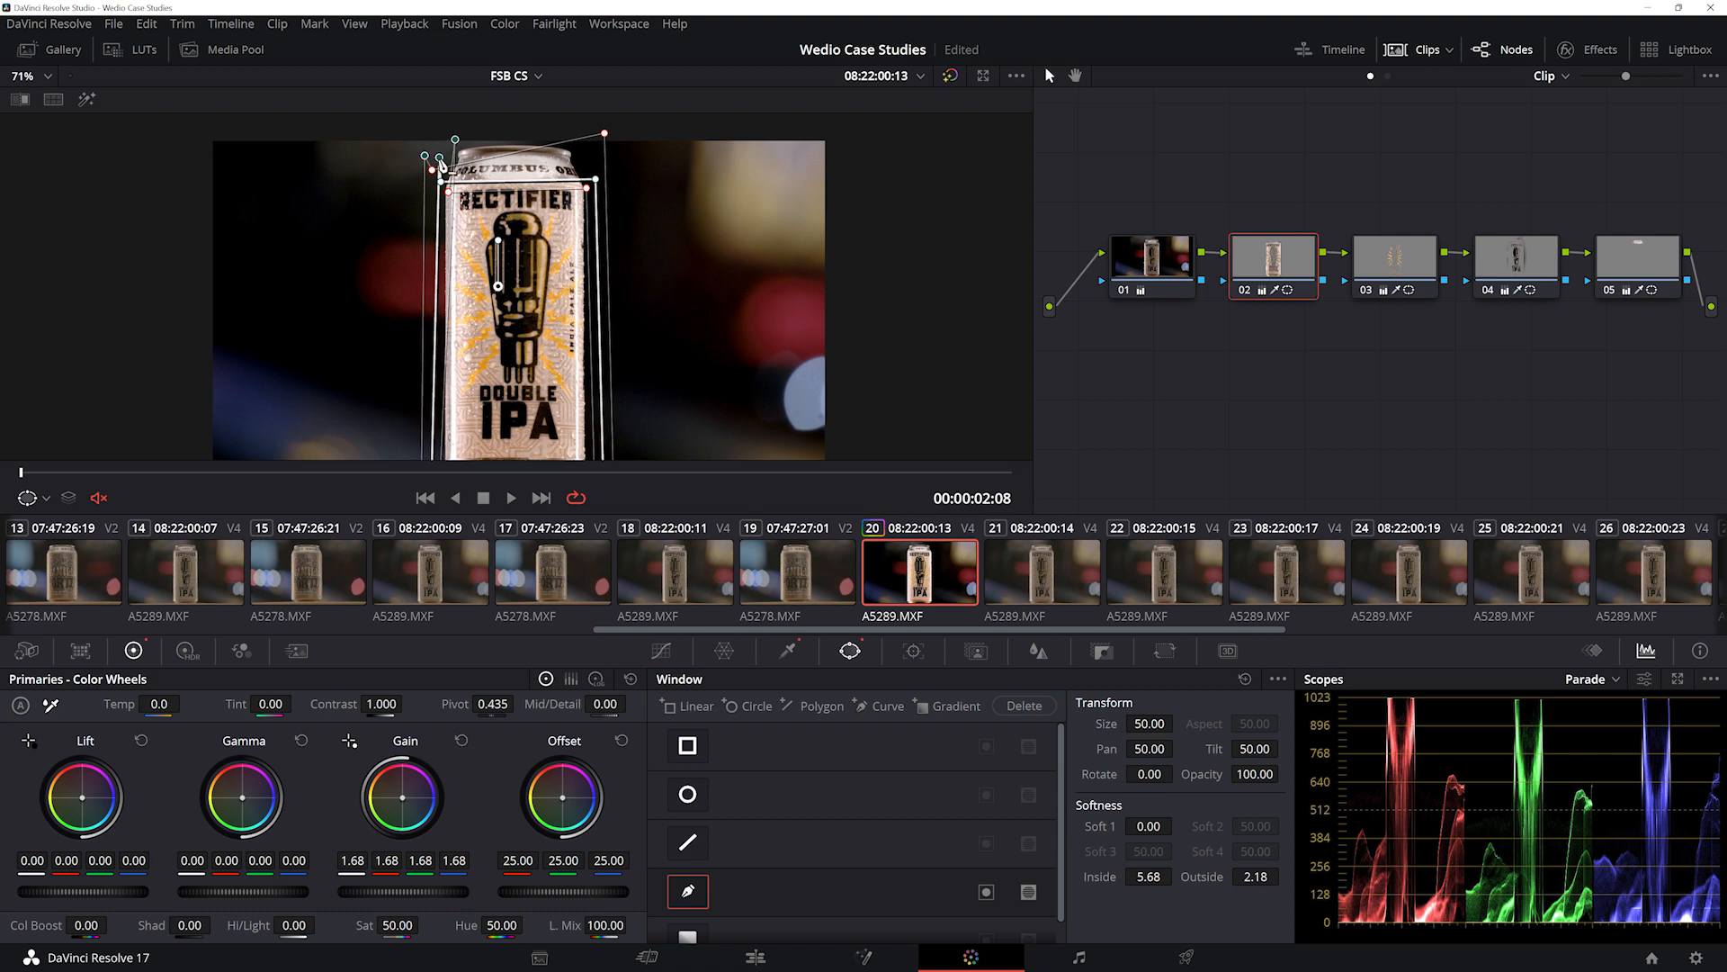
{"action": "mouse_move", "coordinate": [442, 185]}
{"action": "left_mouse_down"}
{"action": "mouse_move", "coordinate": [434, 160]}
{"action": "mouse_move", "coordinate": [430, 180]}
{"action": "left_mouse_up"}
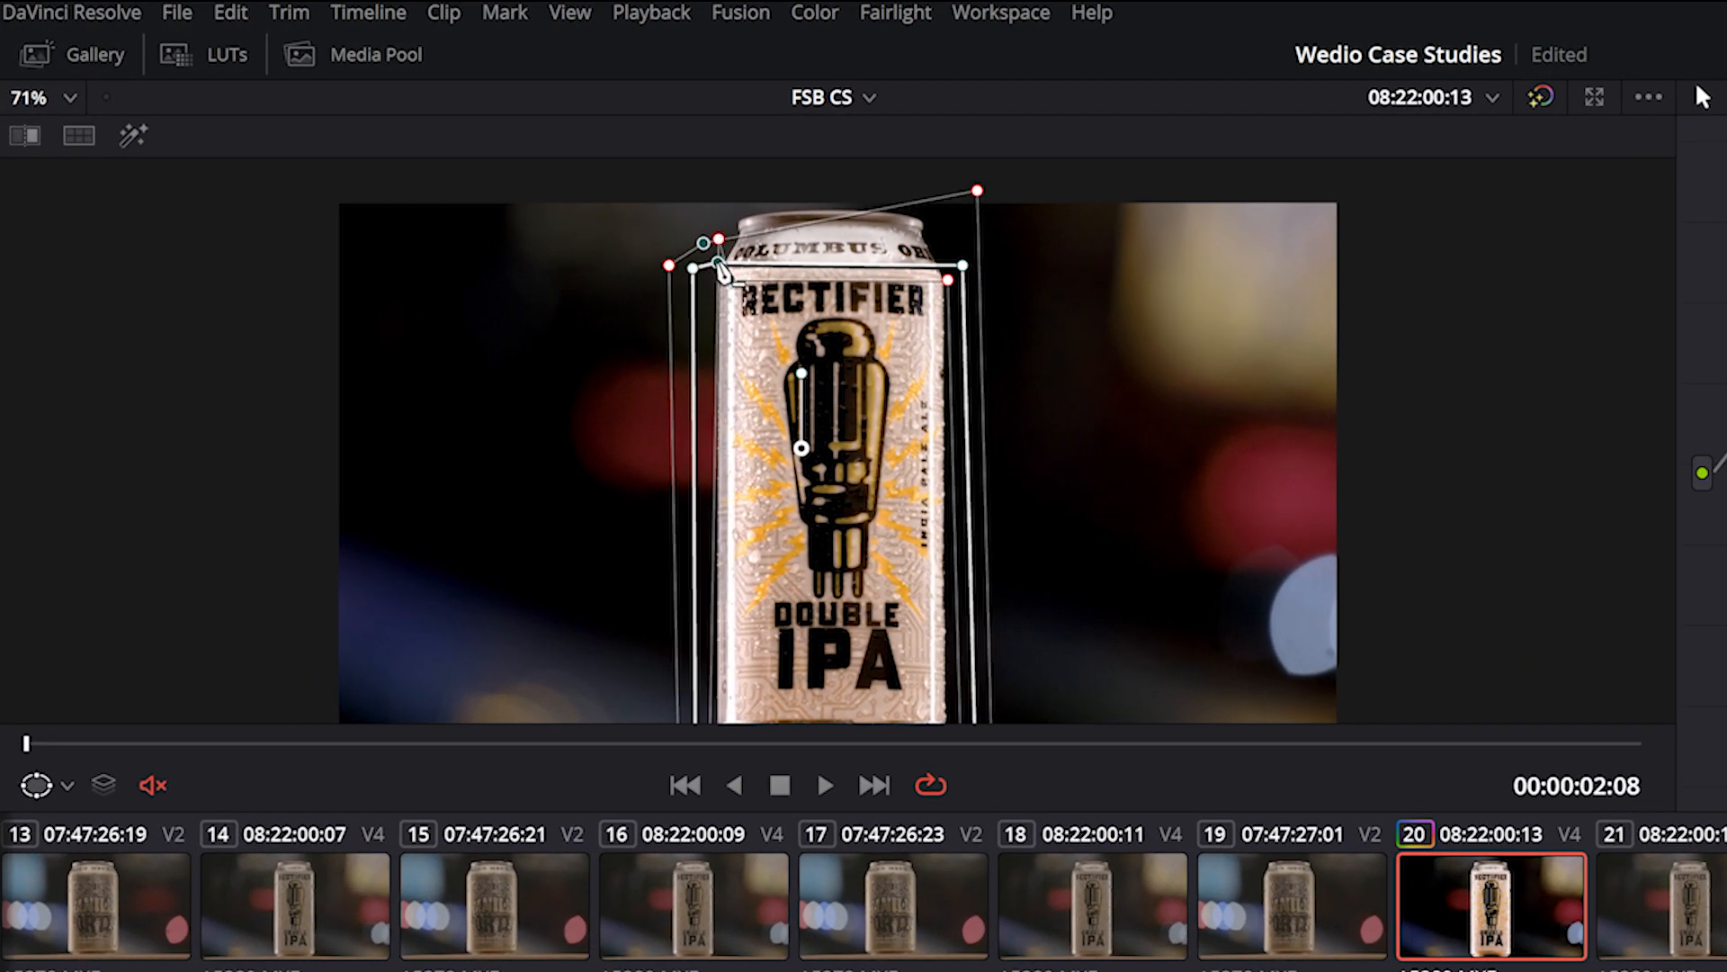
- Reshape the softness points around the upper corners of node 02's window, levelling the outer outline along the can's rim
{"action": "right_click", "coordinate": [718, 263]}
{"action": "left_click", "coordinate": [717, 264]}
{"action": "left_click_drag", "start_coordinate": [717, 263], "coordinate": [717, 266]}
{"action": "left_click_drag", "start_coordinate": [718, 238], "coordinate": [721, 320]}
{"action": "left_click_drag", "start_coordinate": [702, 246], "coordinate": [712, 210]}
{"action": "left_click_drag", "start_coordinate": [977, 191], "coordinate": [973, 208]}
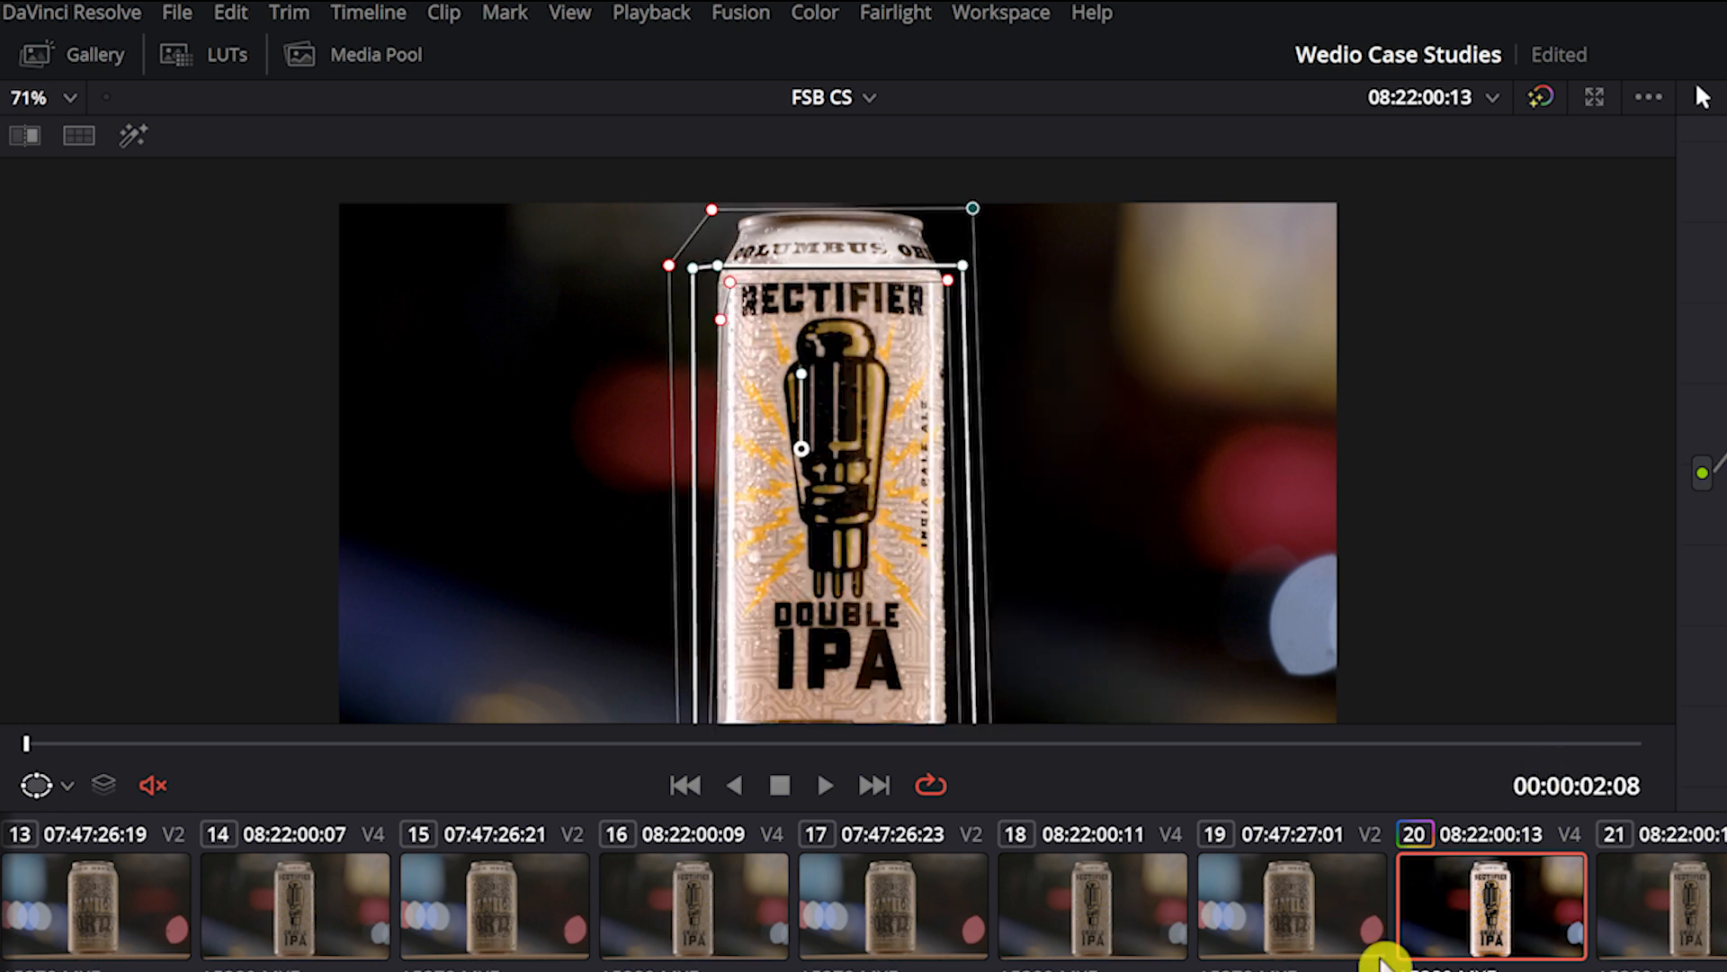
{"action": "left_click", "coordinate": [1145, 929]}
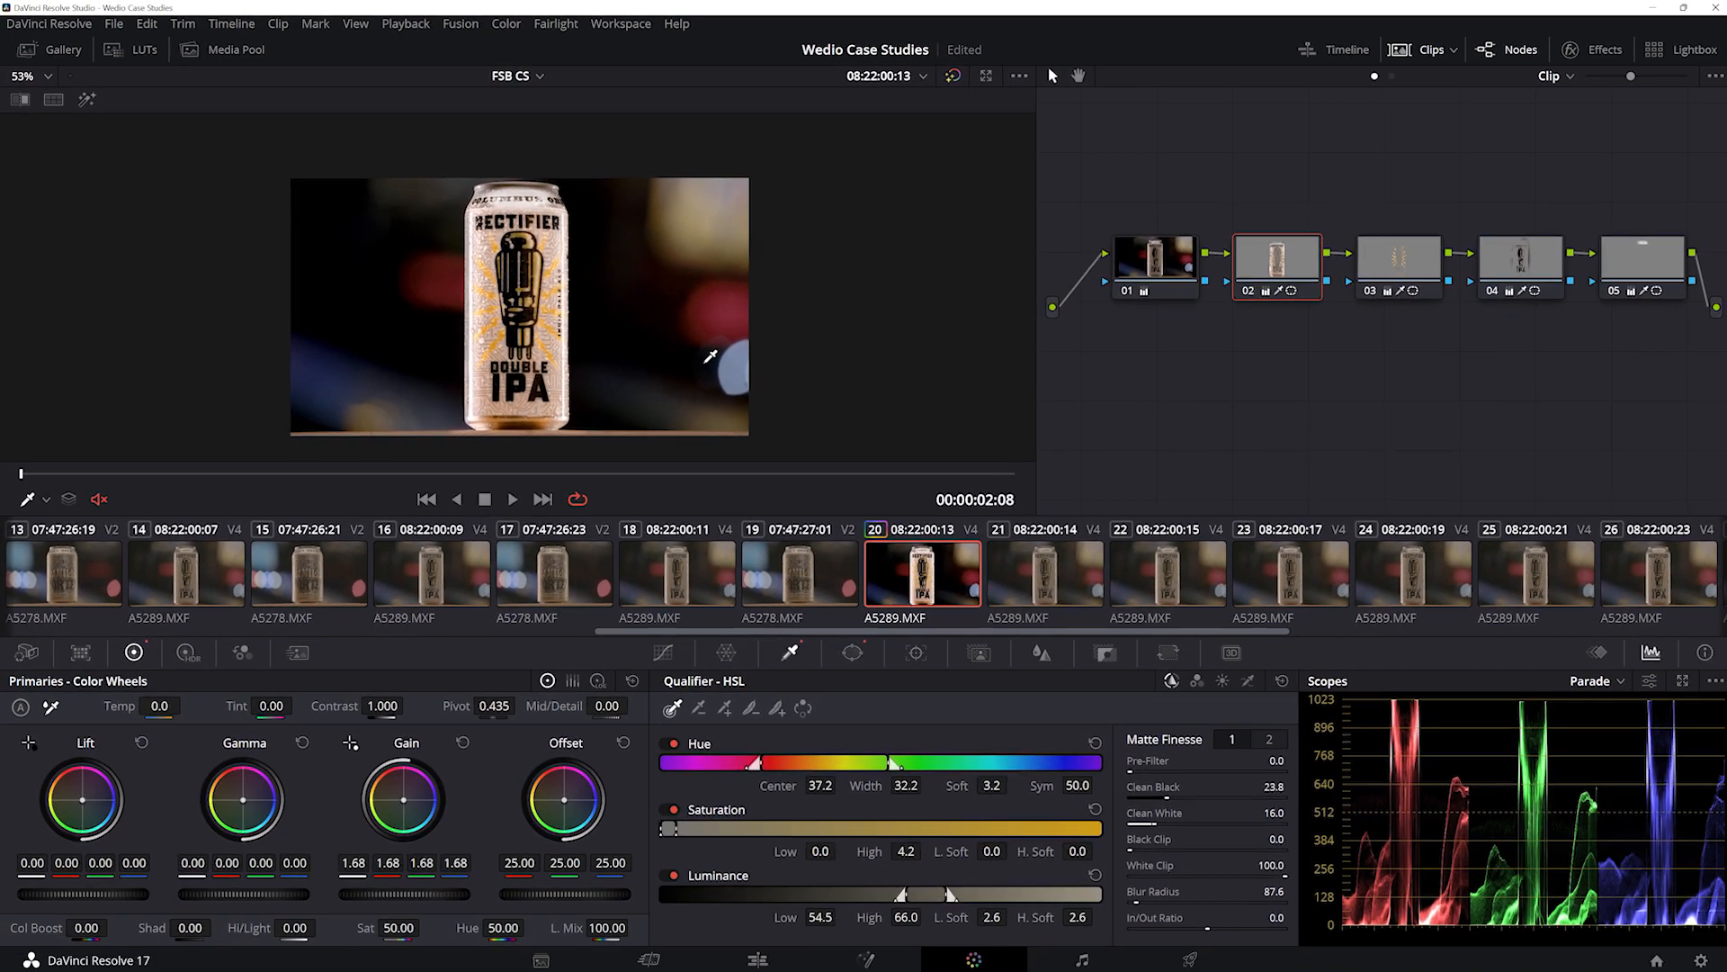
- Compare the whole can's image with the grade bypassed and enabled
{"action": "left_click", "coordinate": [1634, 263]}
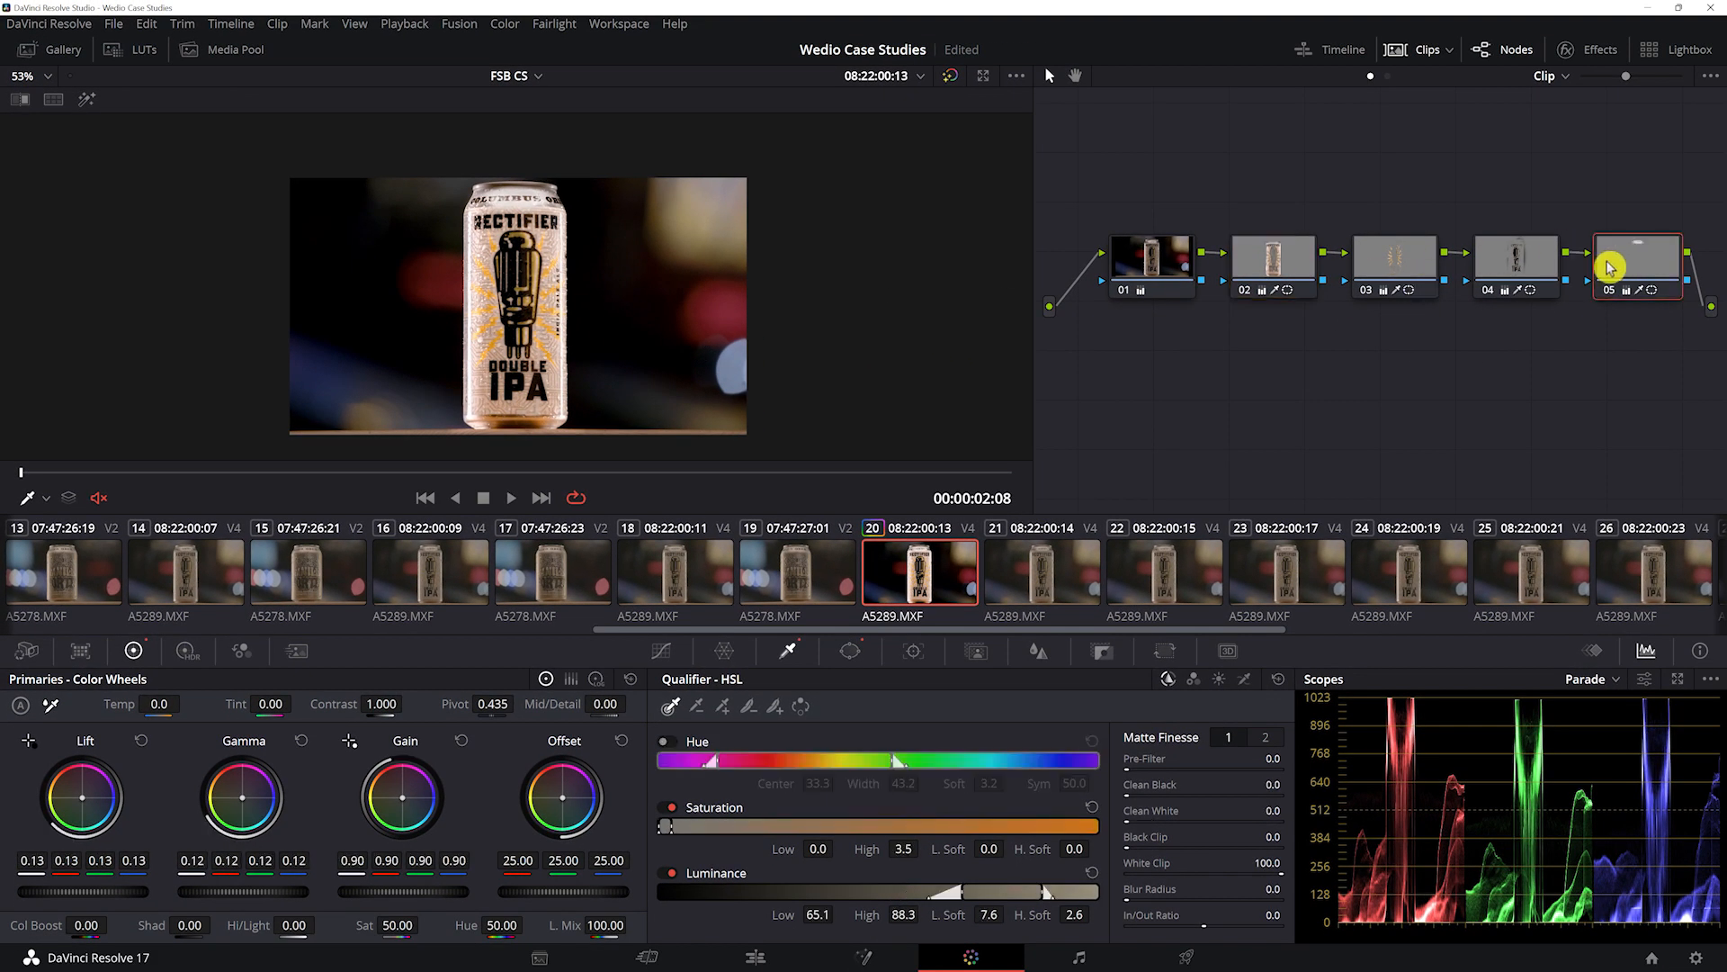
{"action": "key", "text": "shift+d"}
{"action": "key", "text": "shift+d"}
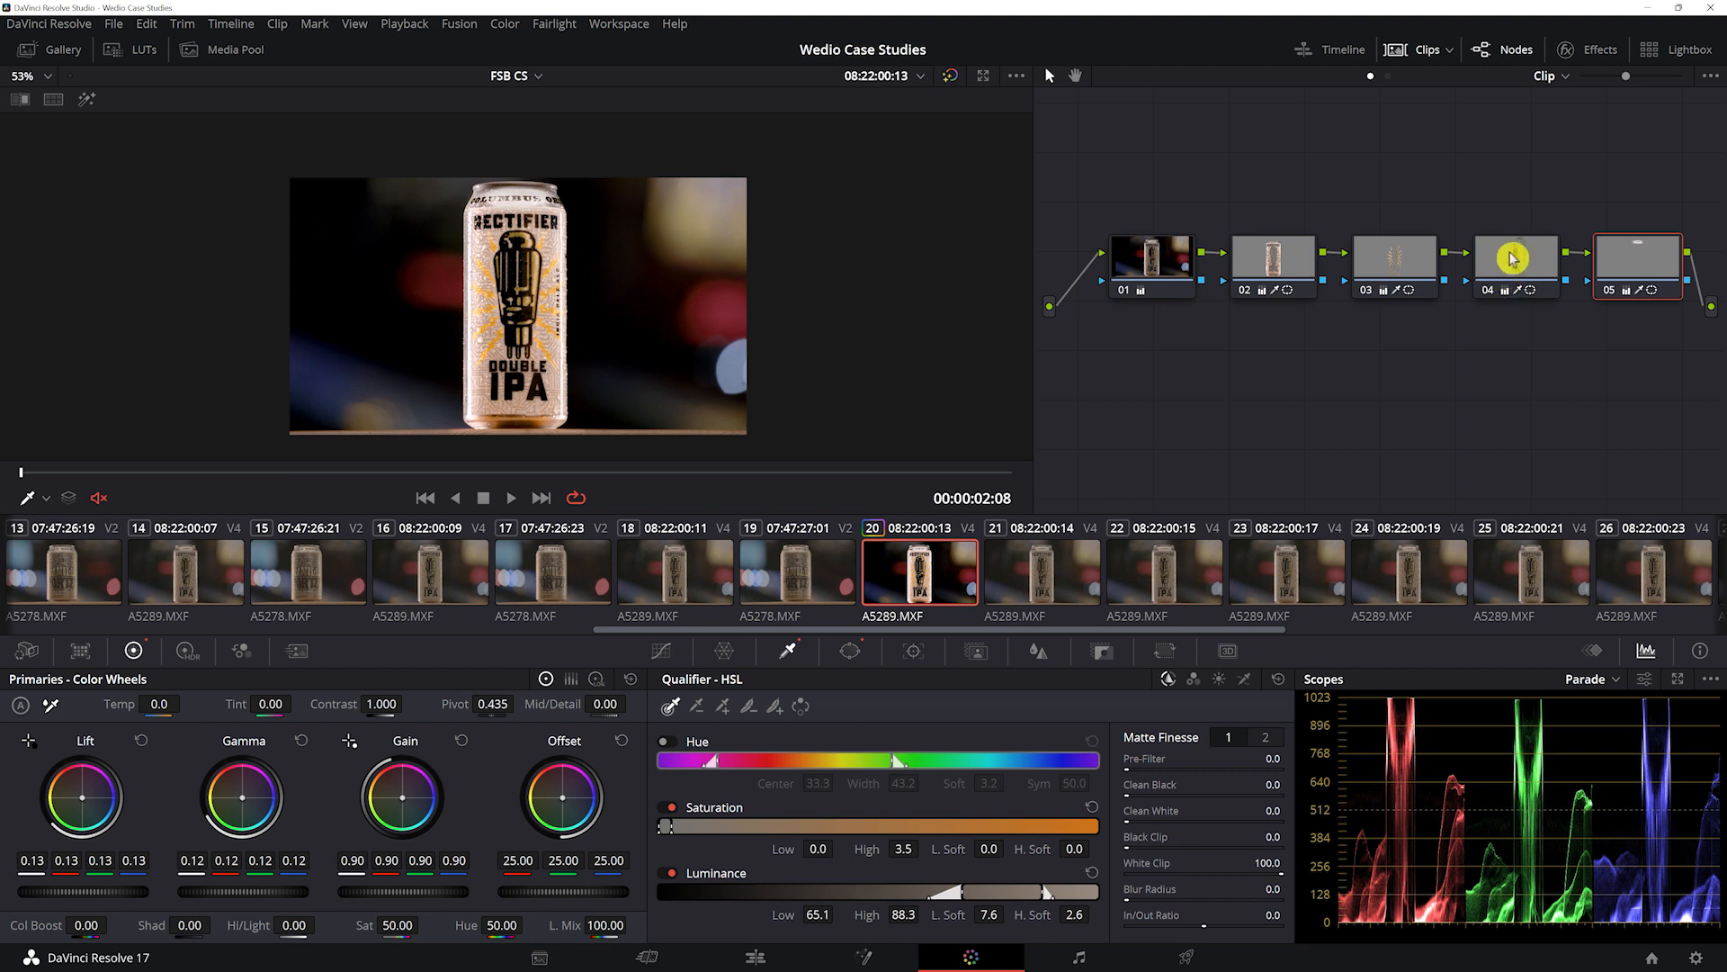
- Add a serial node after node 05, place it beneath node 01, and sample the dull yellow parts of the tube artwork with its HSL qualifier
{"action": "left_click", "coordinate": [1495, 277]}
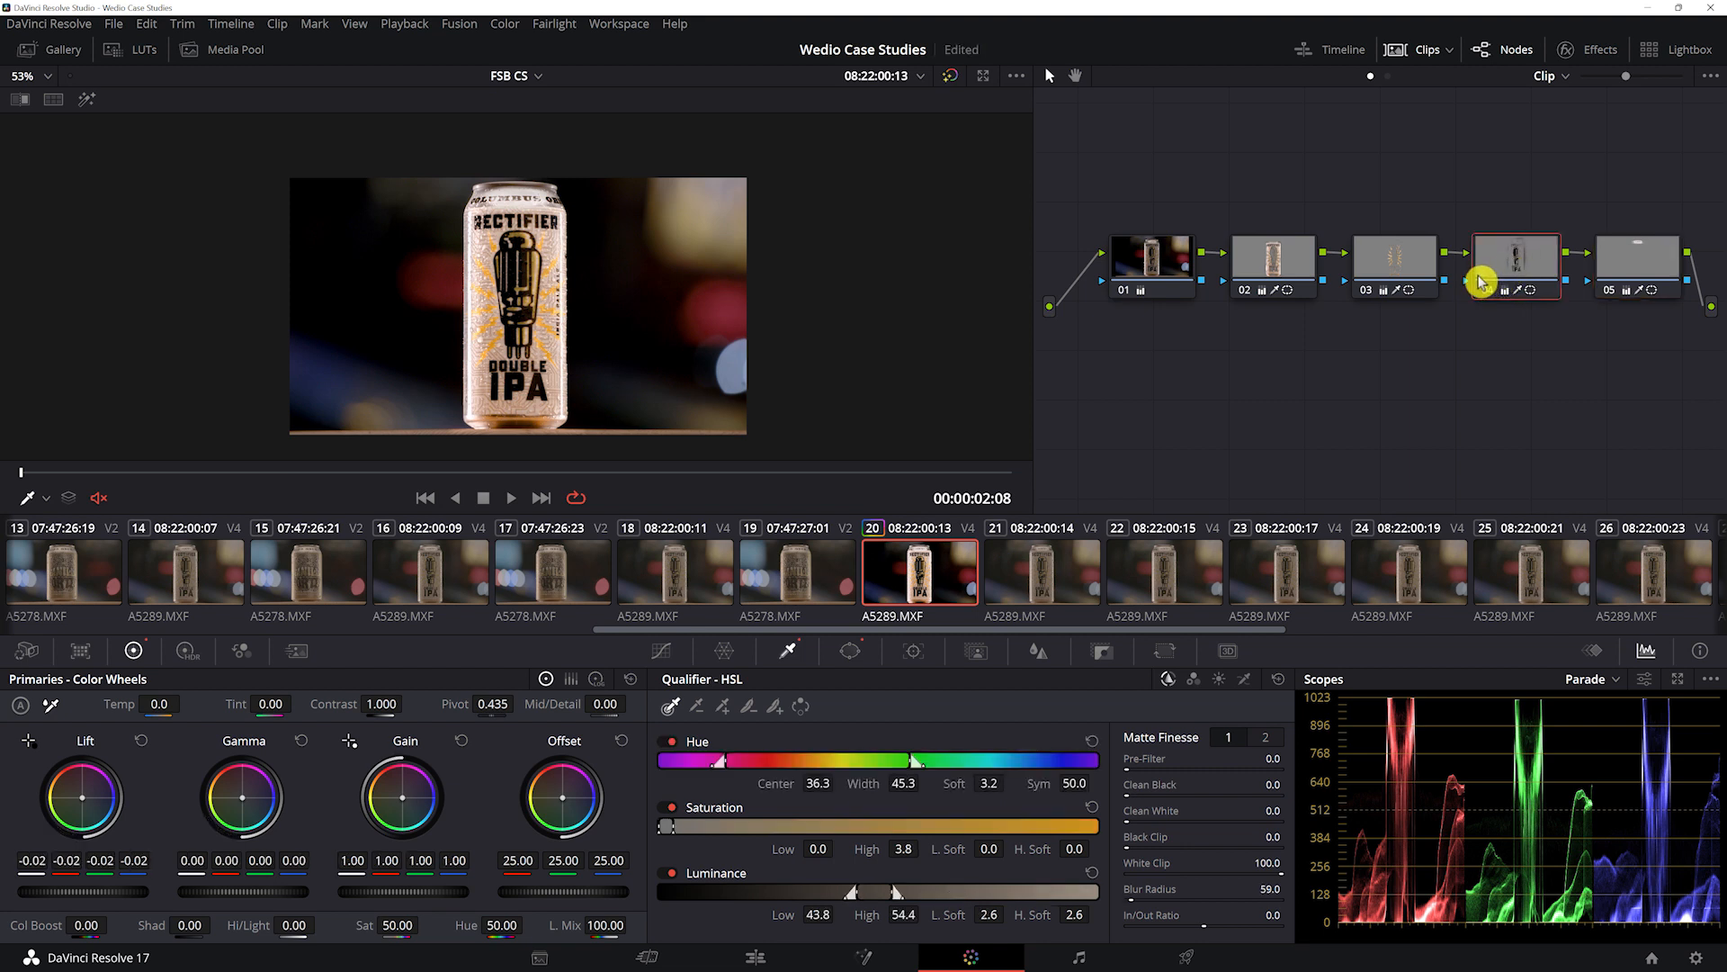
{"action": "scroll", "coordinate": [560, 301], "scroll_direction": "down", "scroll_amount": 2}
{"action": "scroll", "coordinate": [560, 302], "scroll_direction": "up", "scroll_amount": 6}
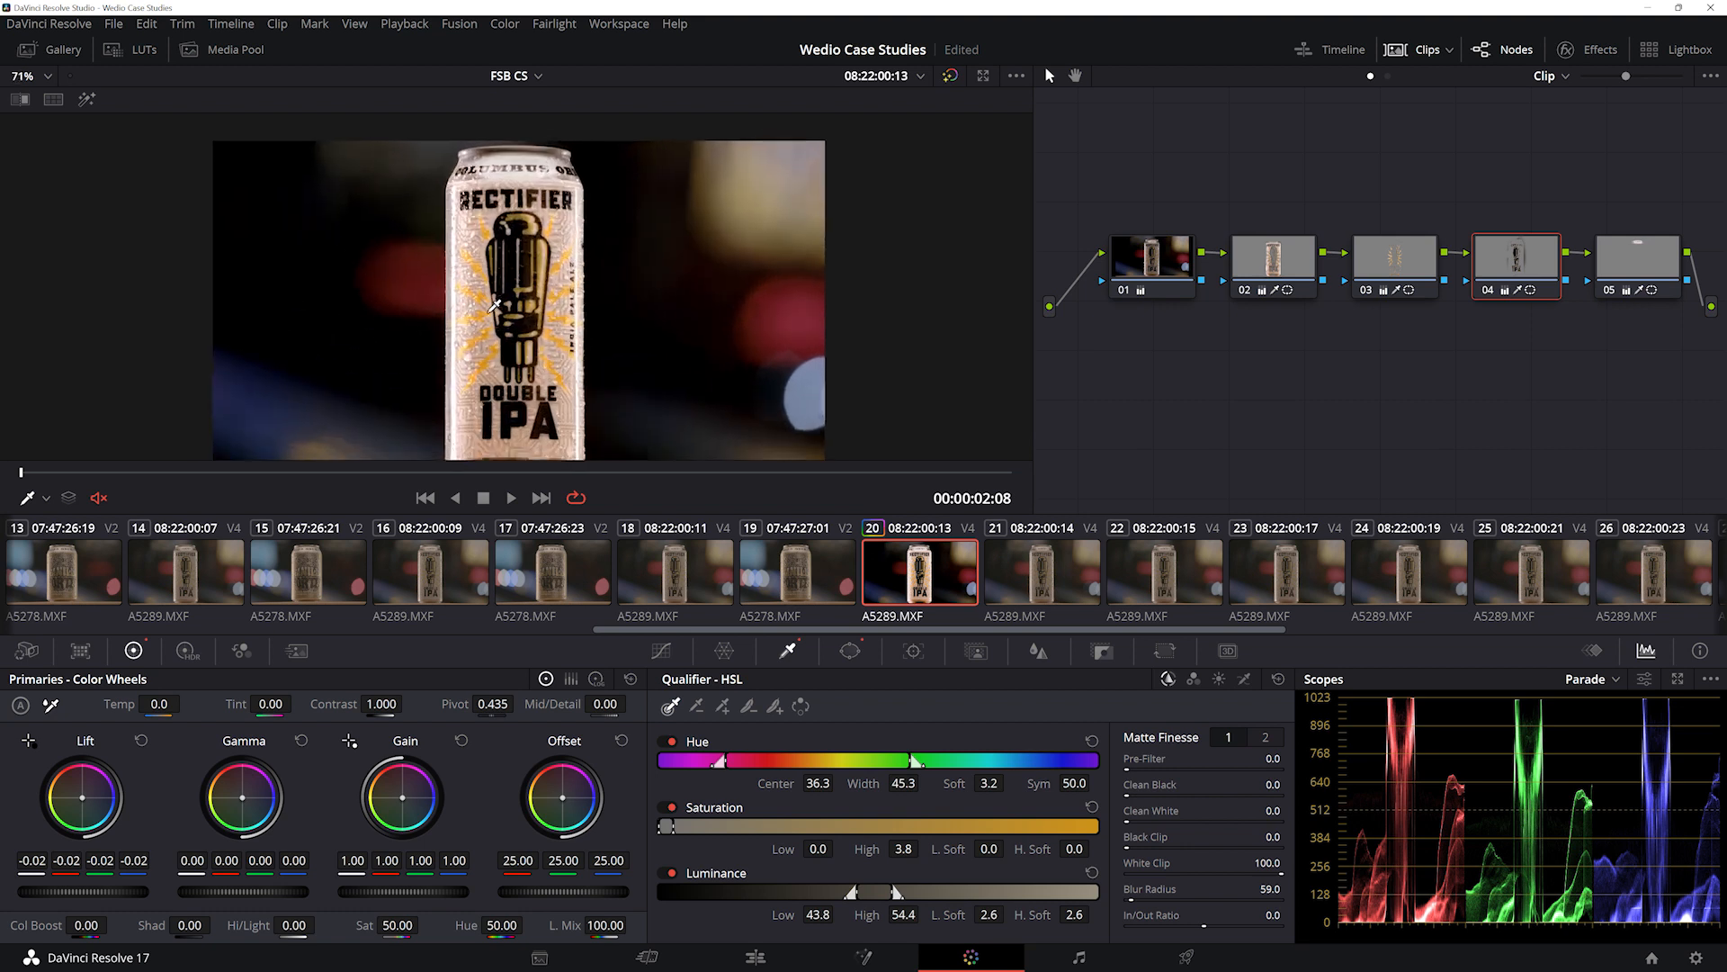
{"action": "scroll", "coordinate": [533, 286], "scroll_direction": "up", "scroll_amount": 1}
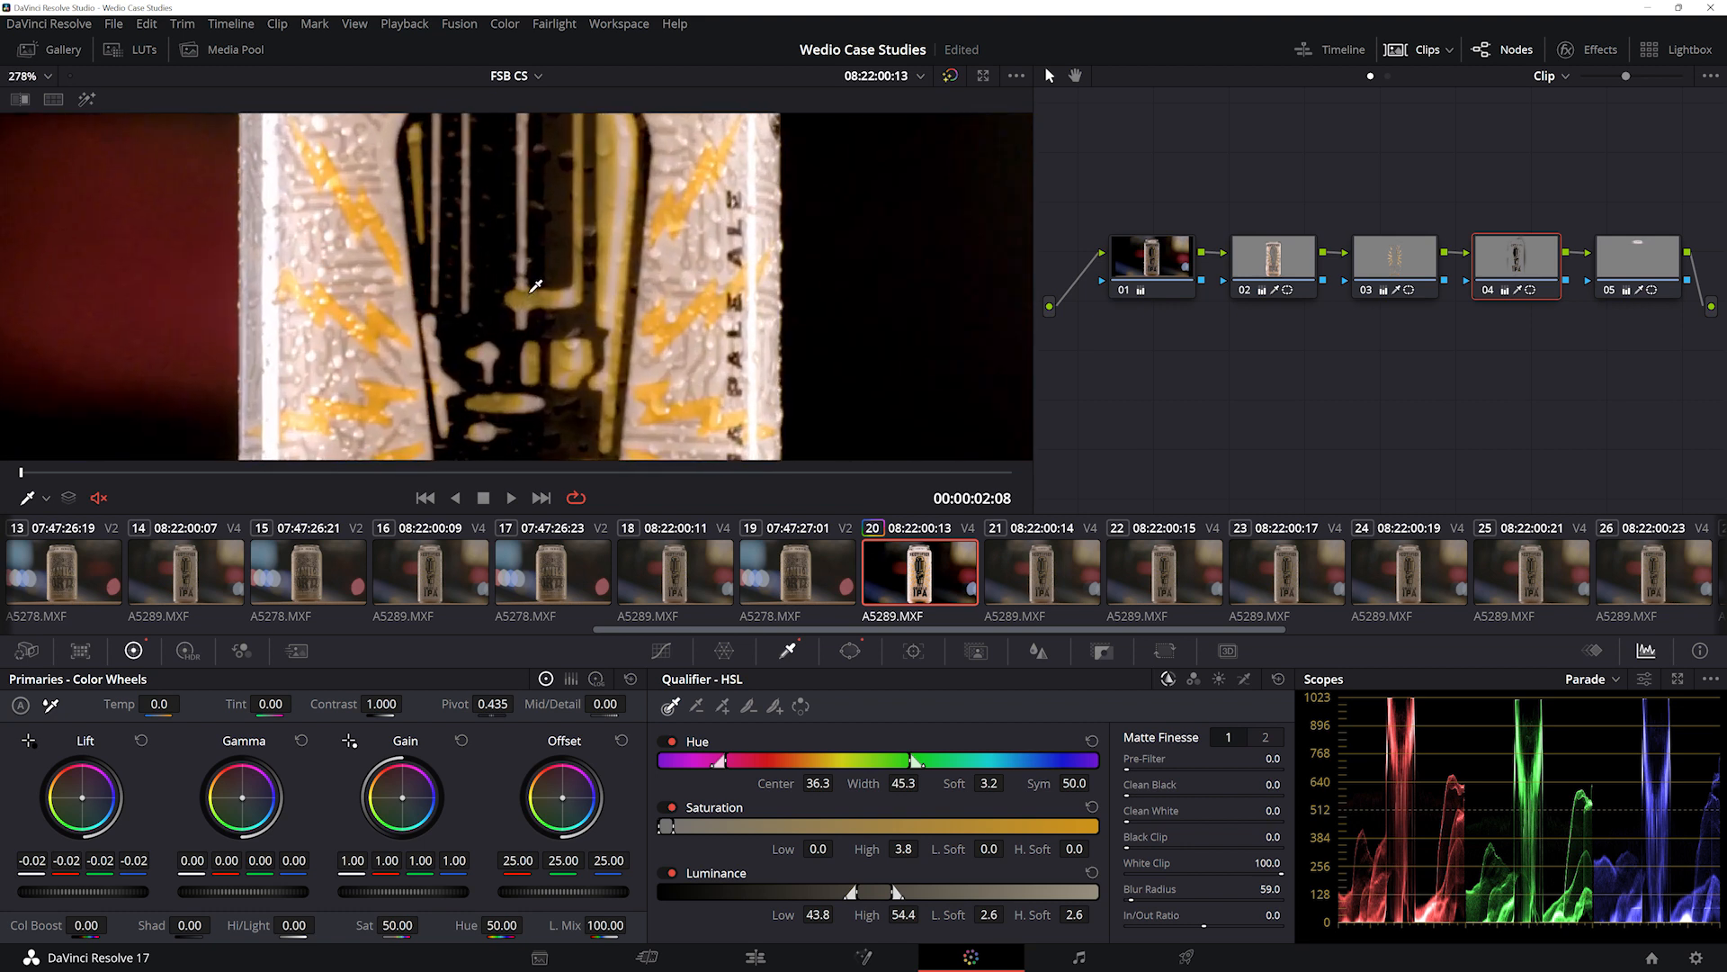
{"action": "left_click_drag", "start_coordinate": [621, 207], "coordinate": [621, 312]}
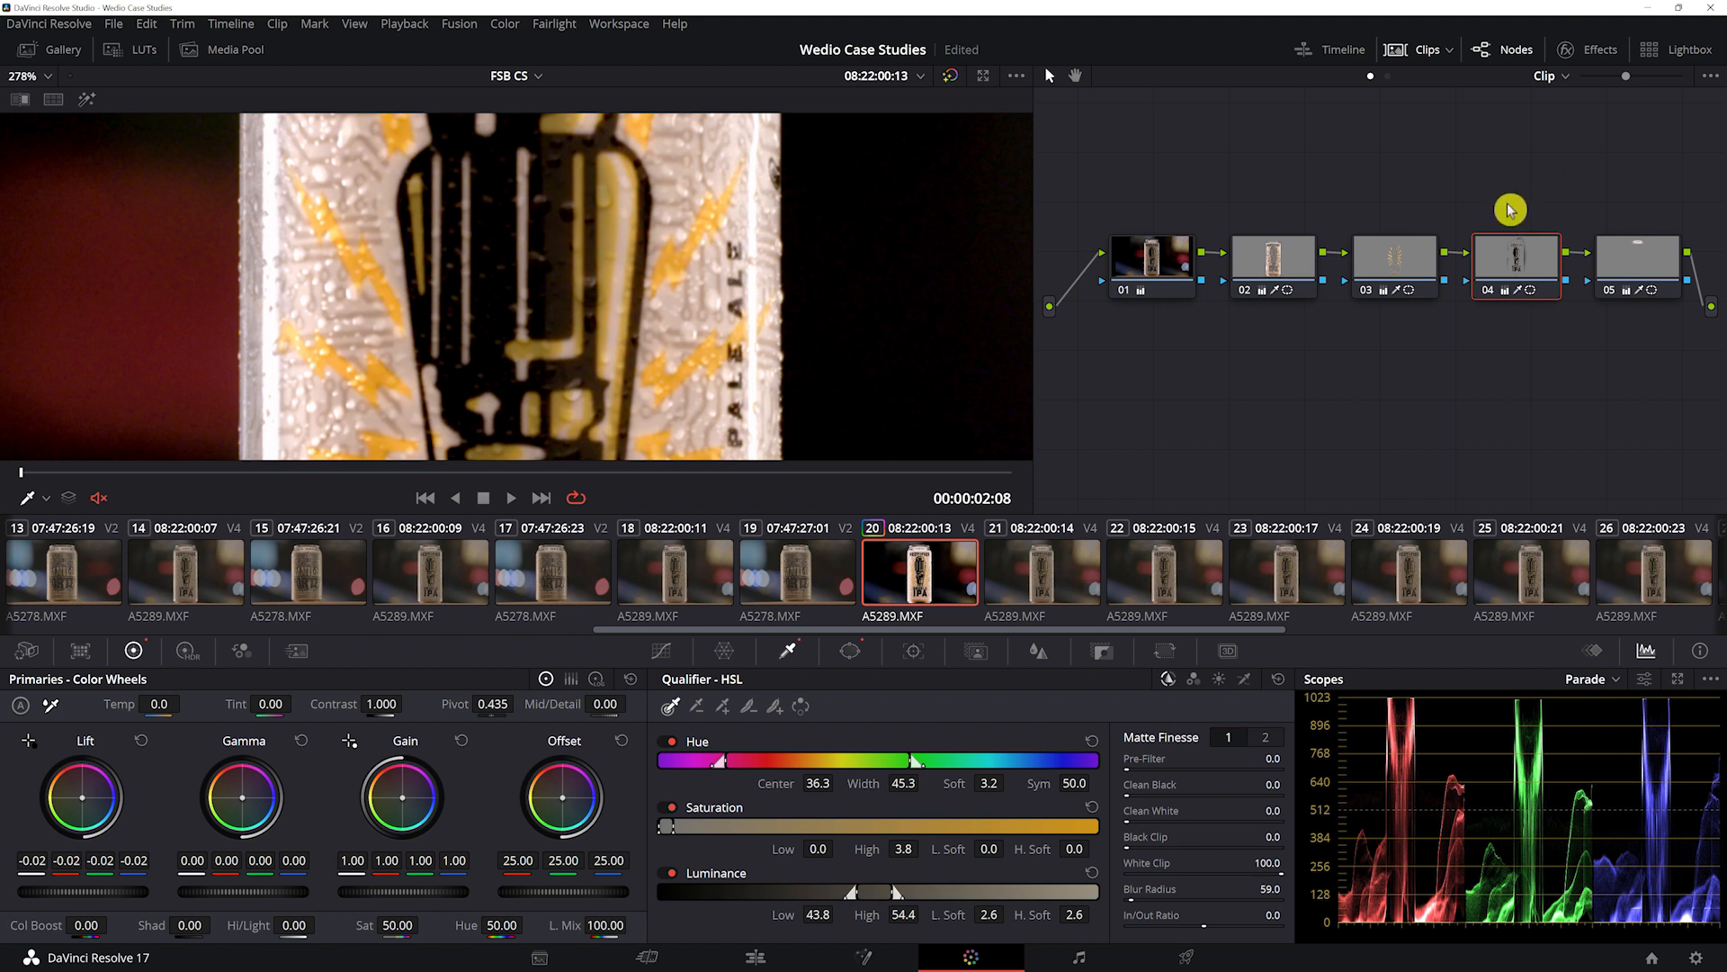
{"action": "left_click", "coordinate": [1397, 266]}
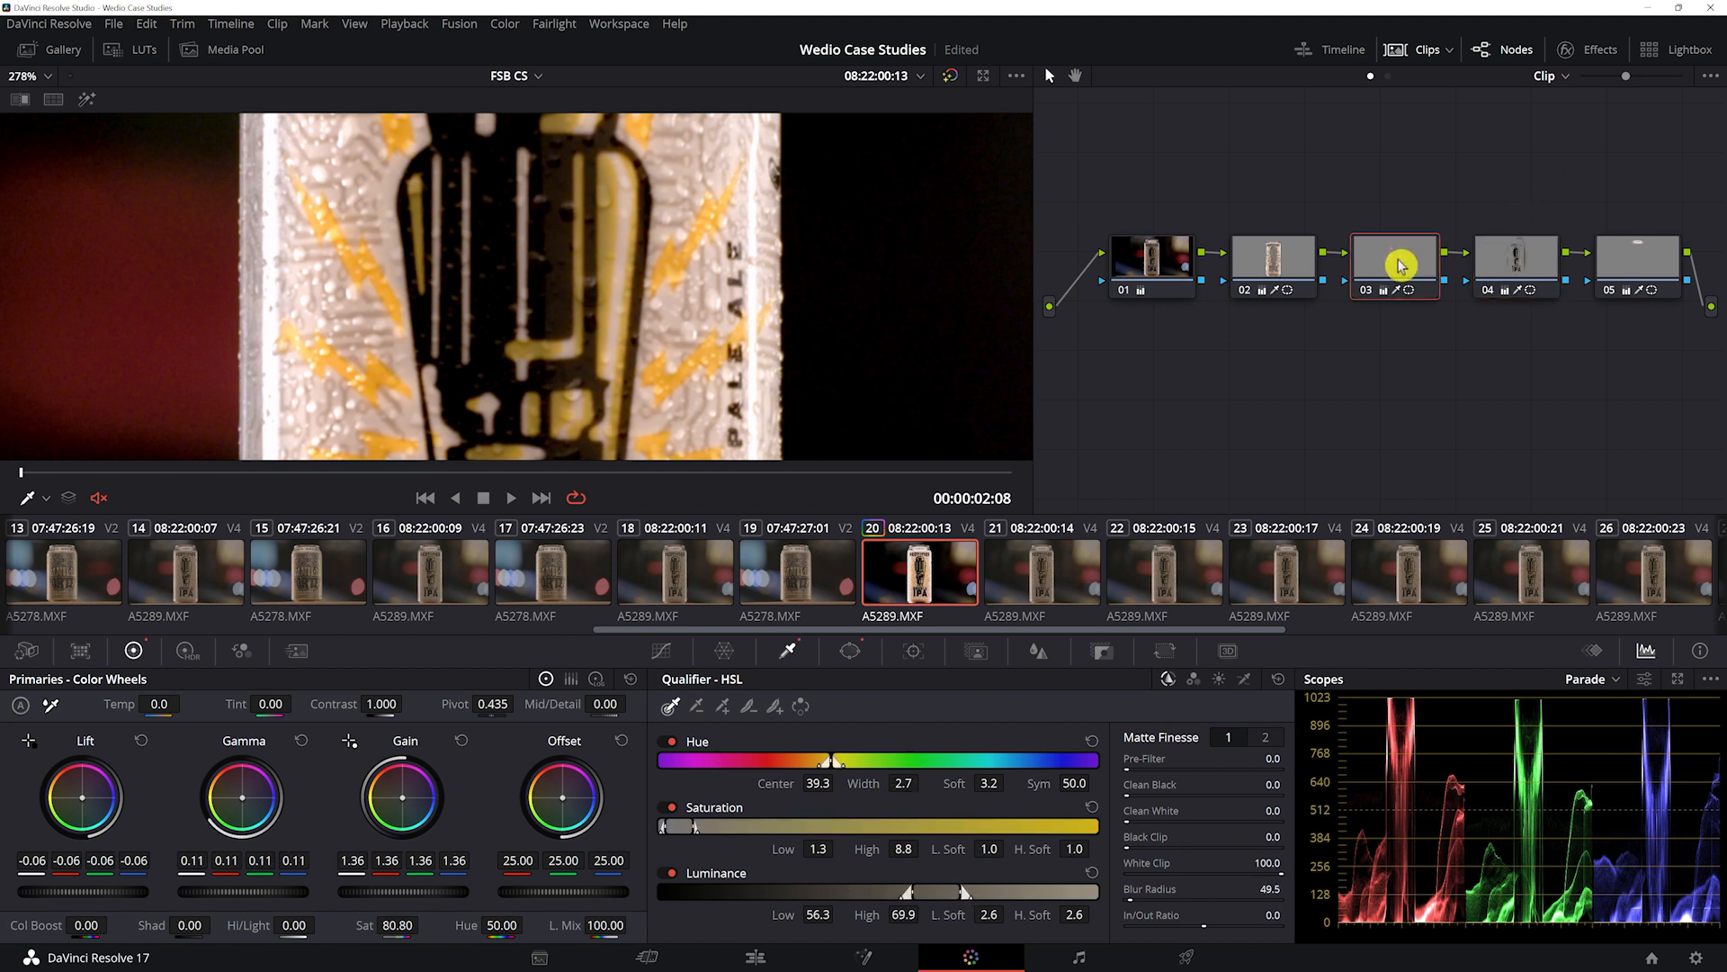
{"action": "left_click", "coordinate": [1521, 268]}
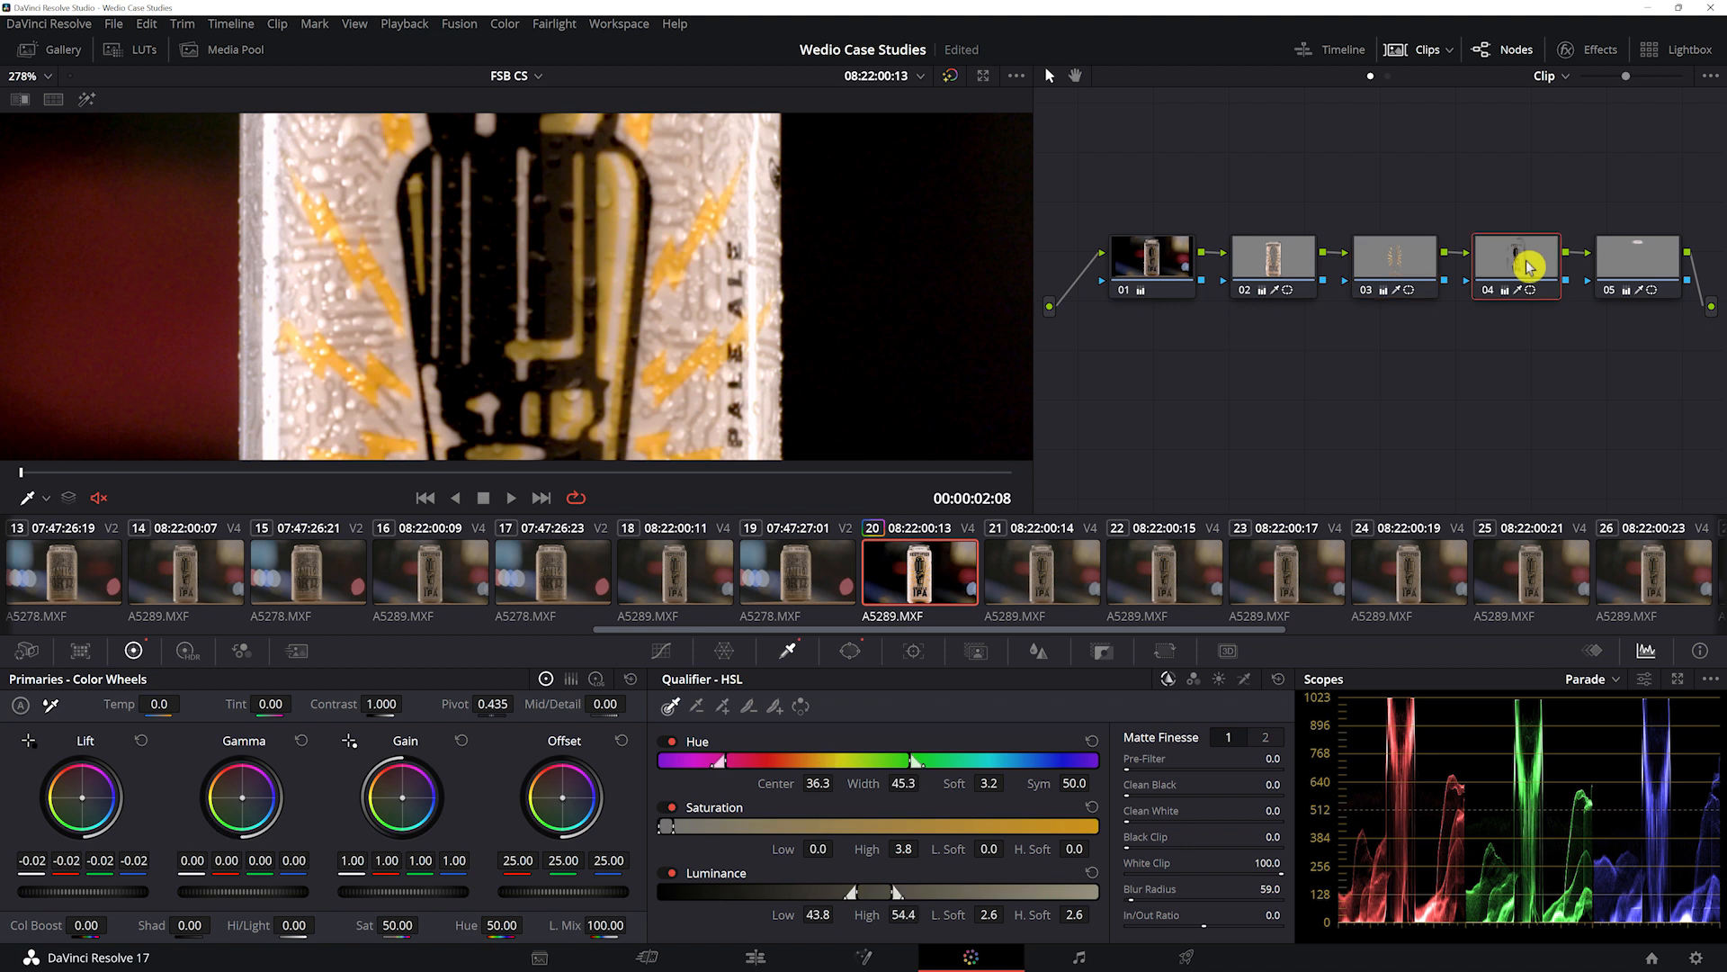
{"action": "left_click", "coordinate": [1641, 268]}
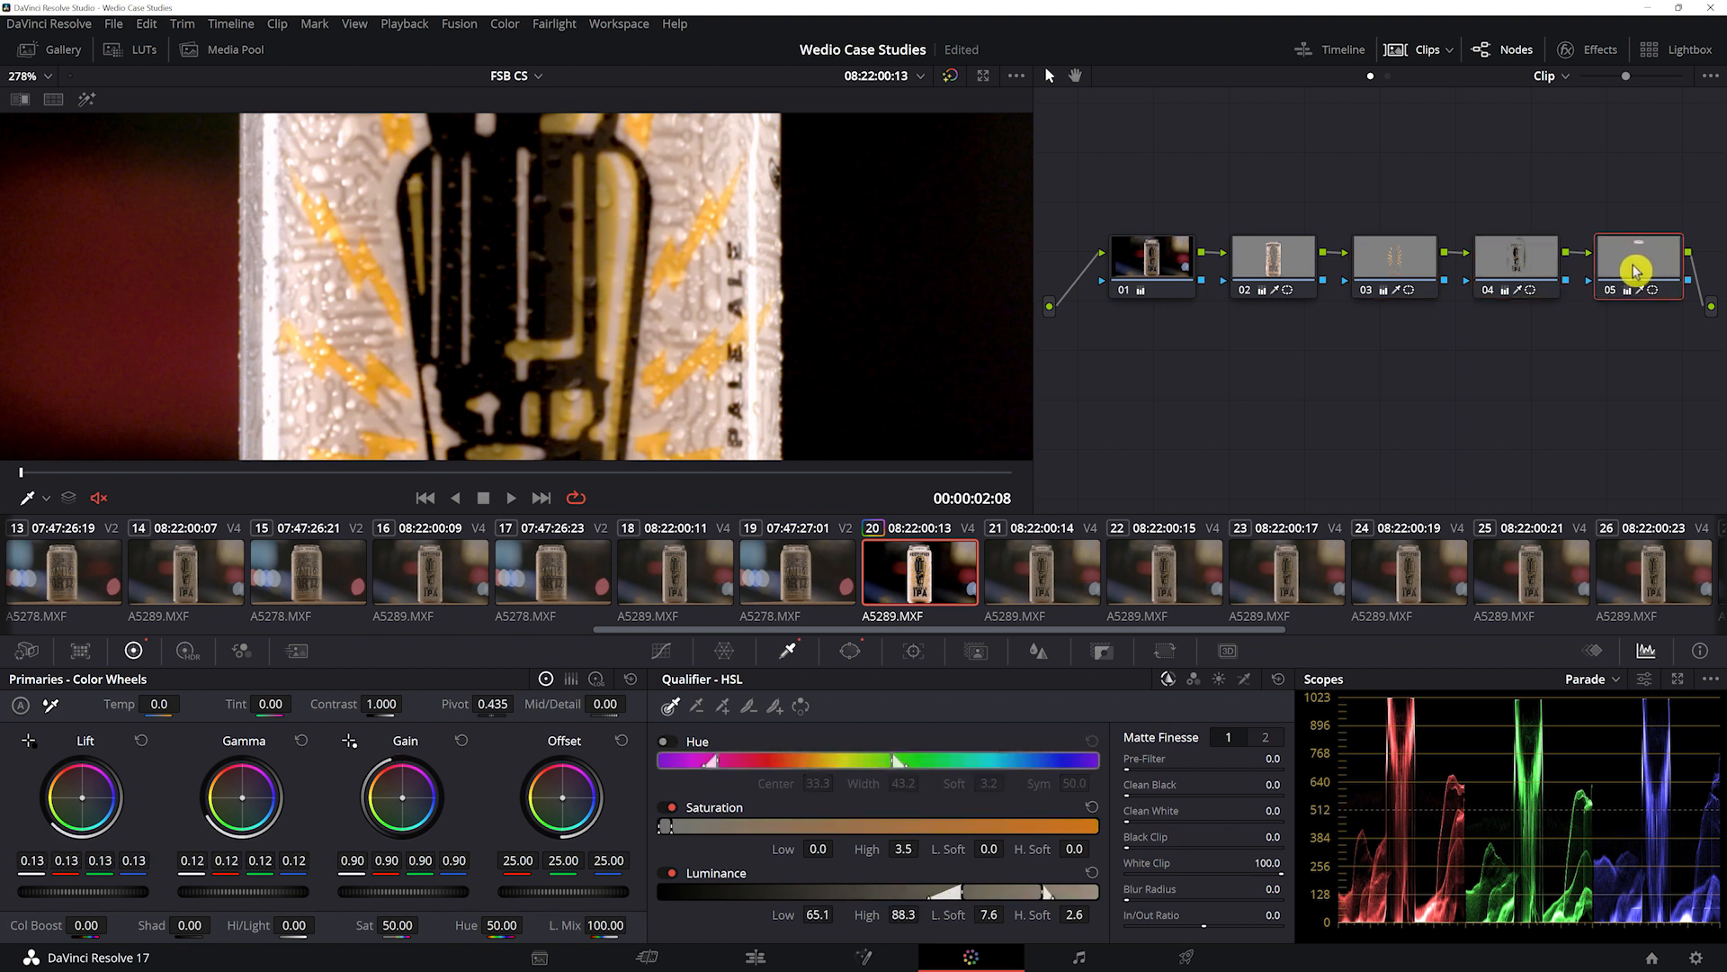
{"action": "key", "text": "alt+s"}
{"action": "left_click_drag", "start_coordinate": [1166, 351], "coordinate": [1171, 352]}
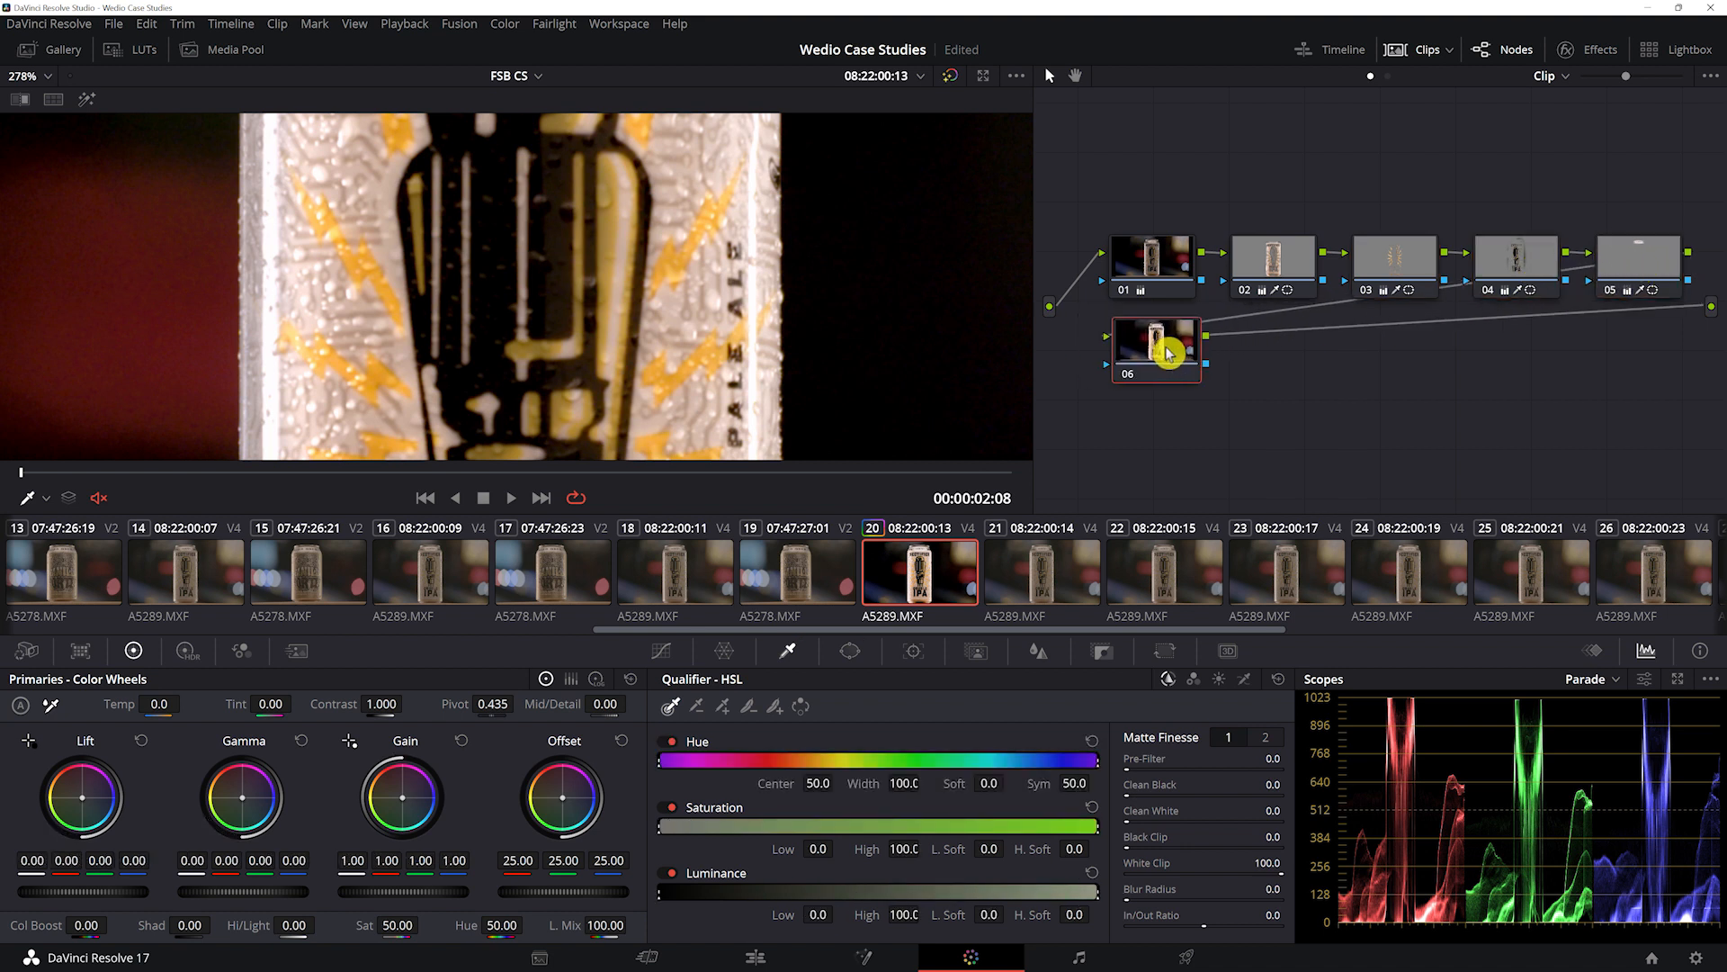
{"action": "left_click", "coordinate": [606, 245]}
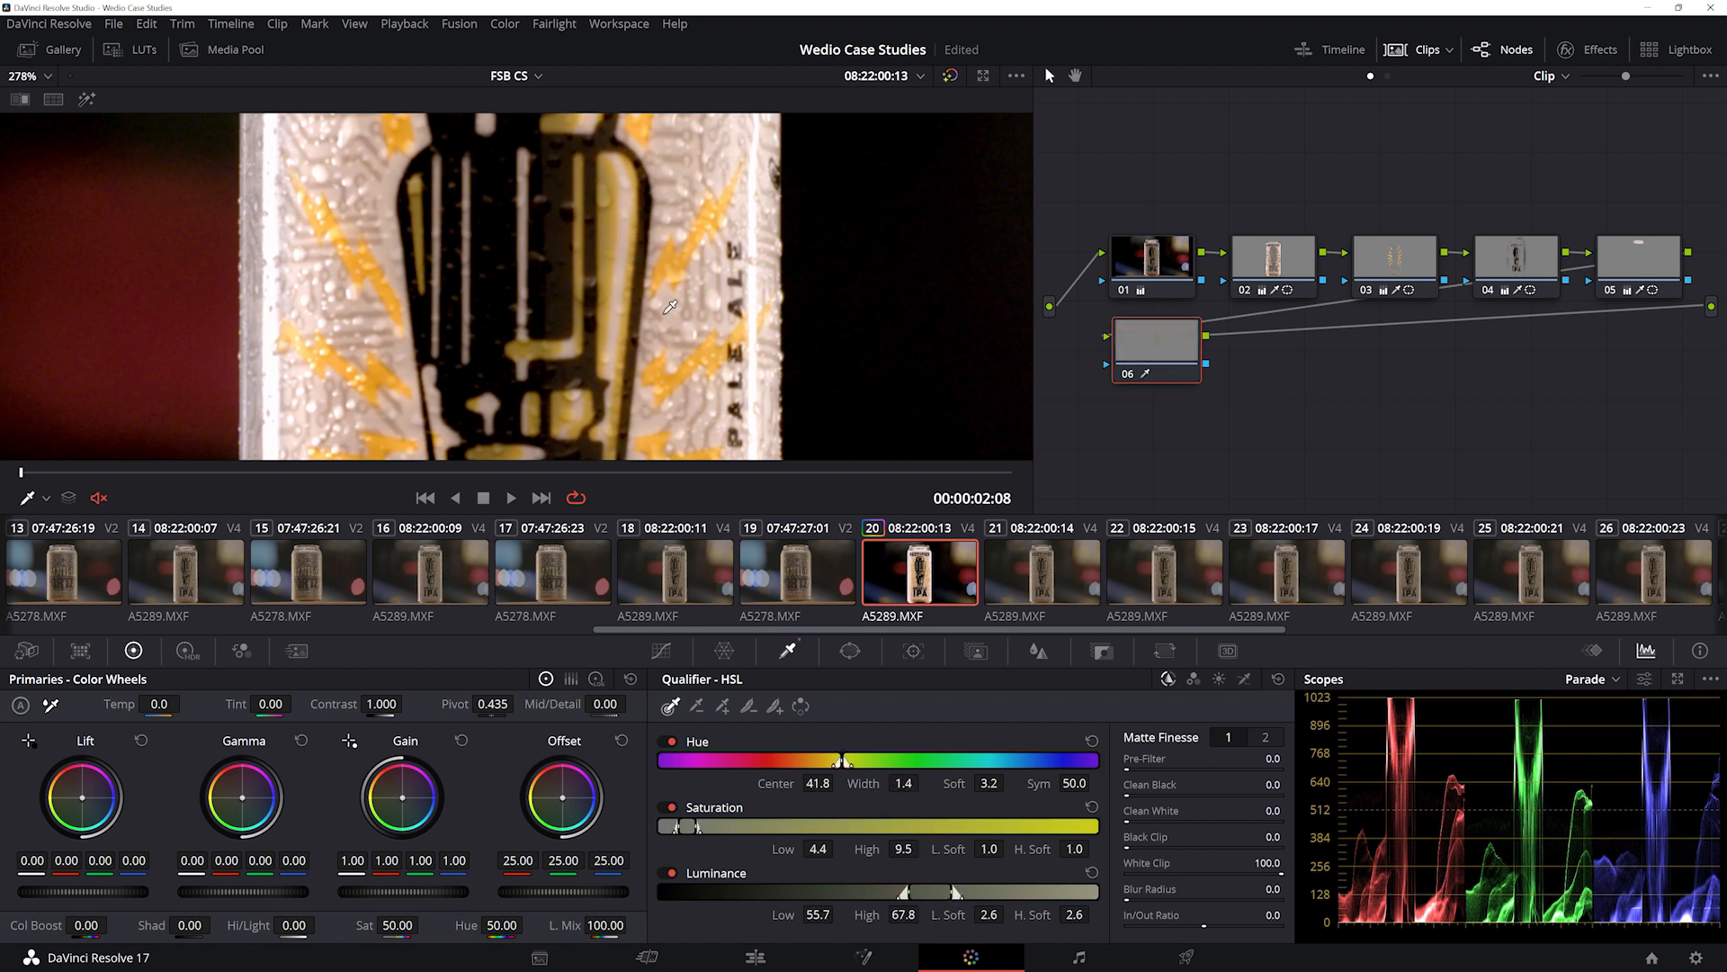
- Highlight node 06's qualified area and soften its matte with a Blur Radius of 43.4
{"action": "key", "text": "shift+h"}
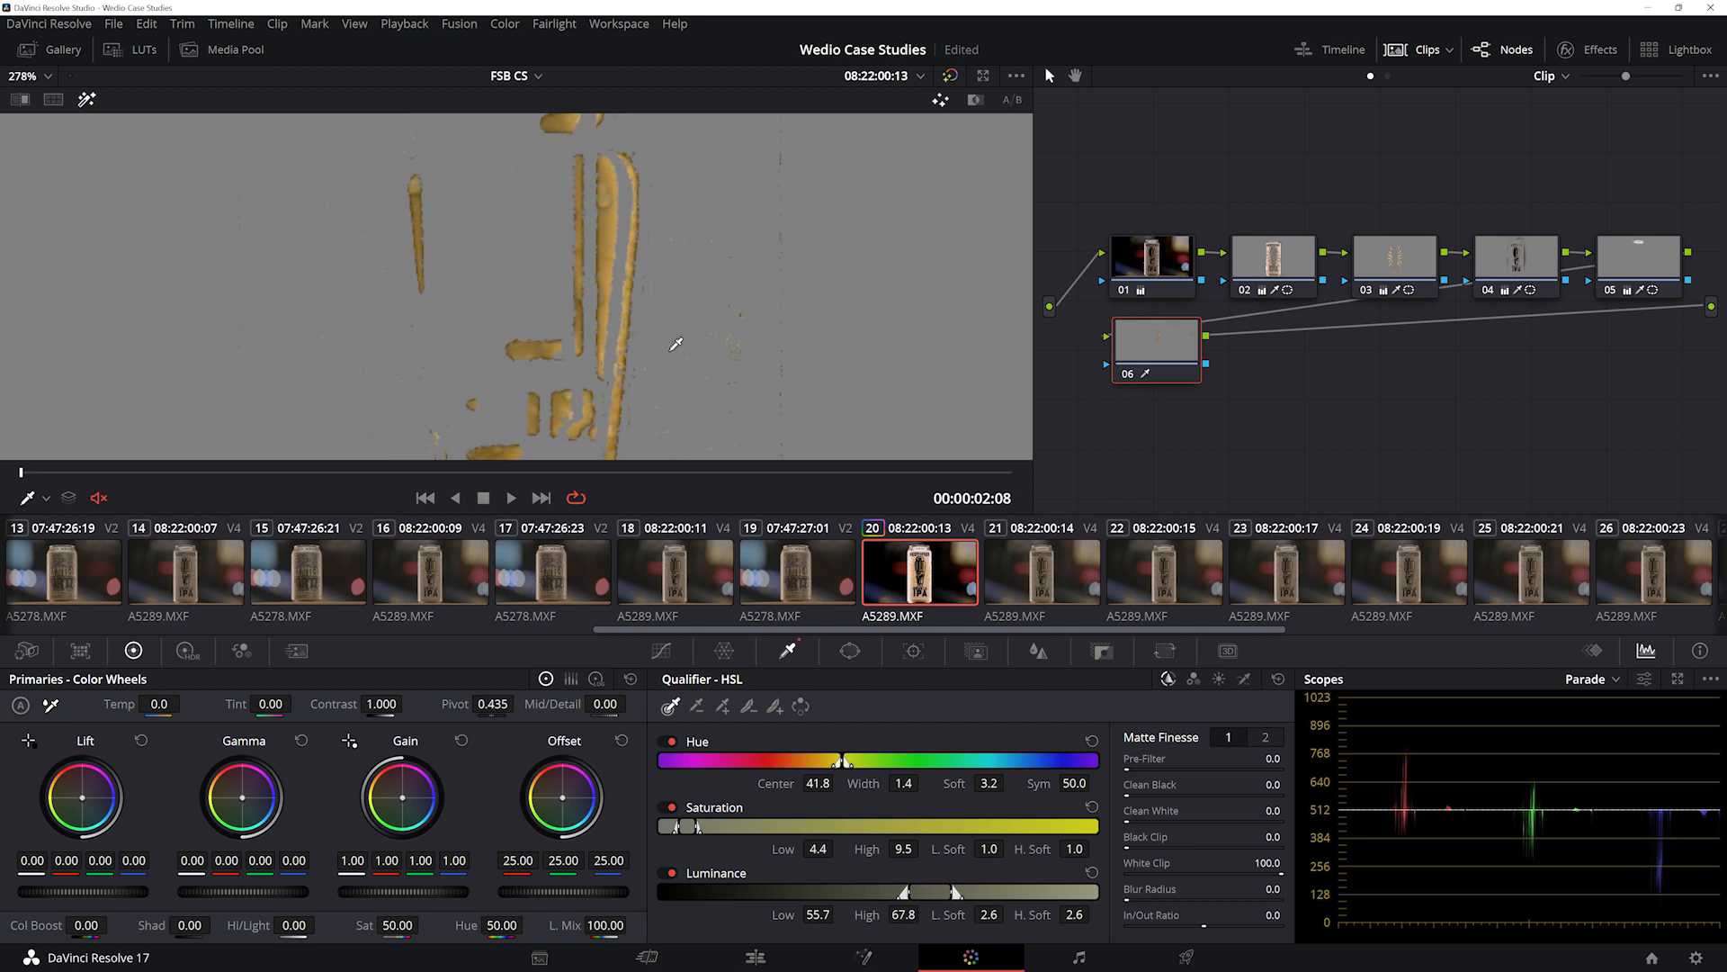
{"action": "scroll", "coordinate": [674, 345], "scroll_direction": "down", "scroll_amount": 6}
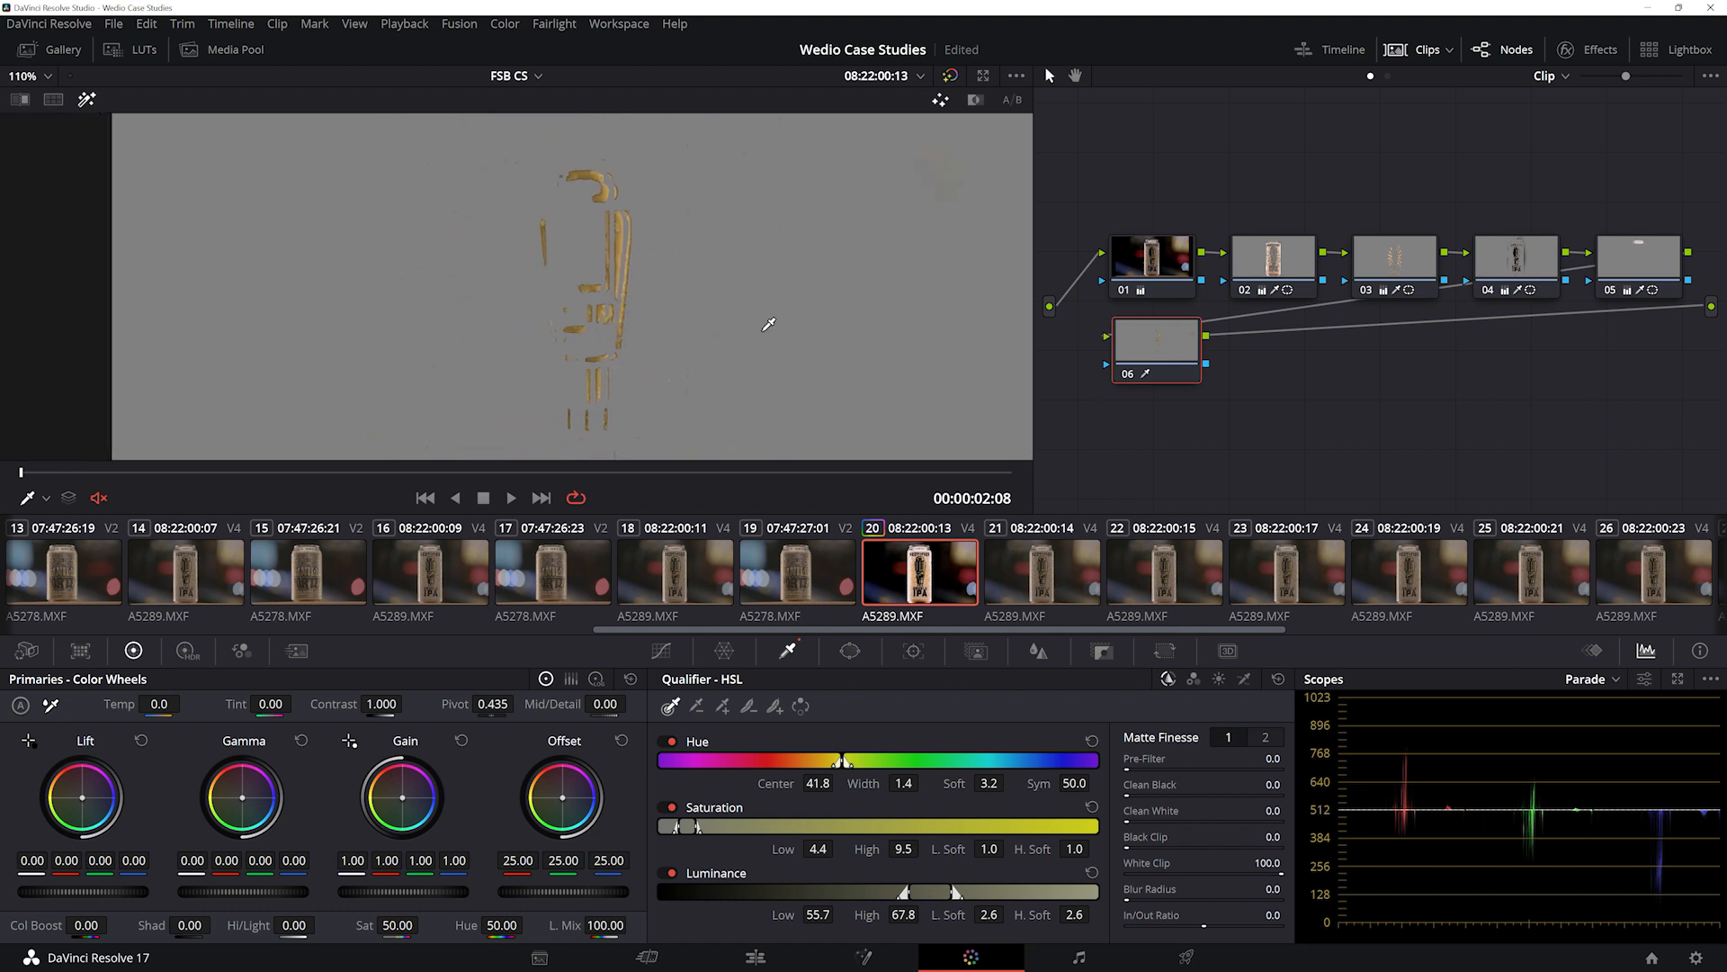
{"action": "left_click", "coordinate": [1113, 798]}
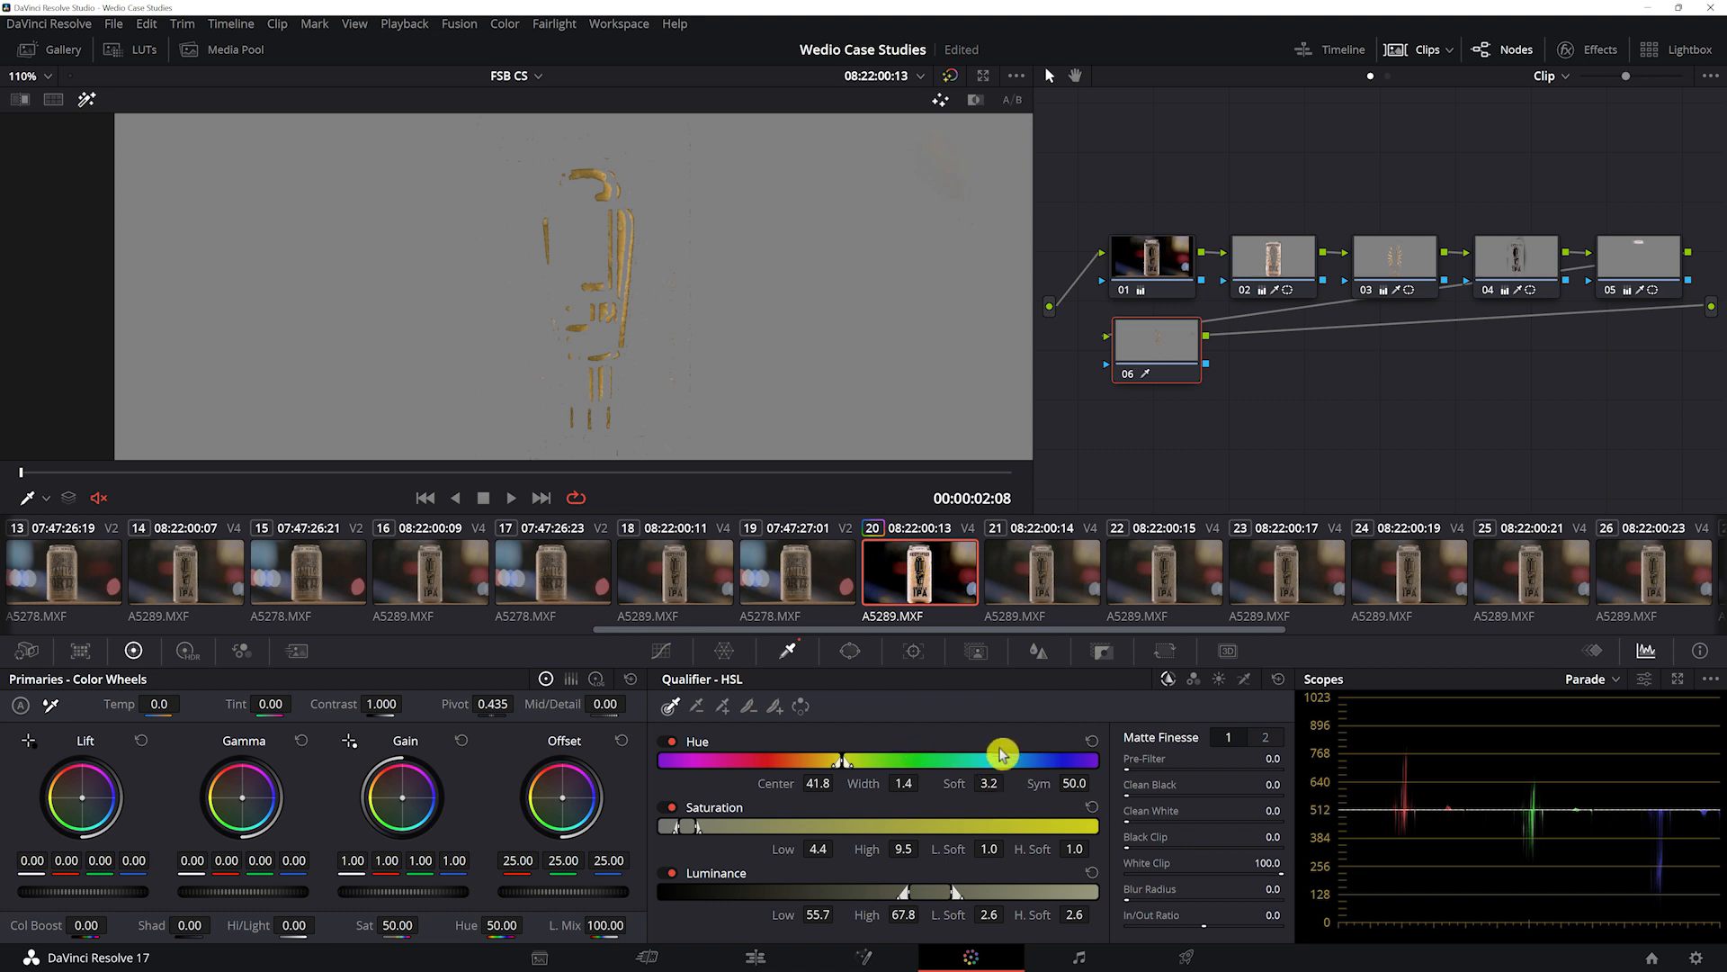
{"action": "left_click", "coordinate": [1172, 912]}
{"action": "left_click_drag", "start_coordinate": [1143, 892], "coordinate": [4, 889]}
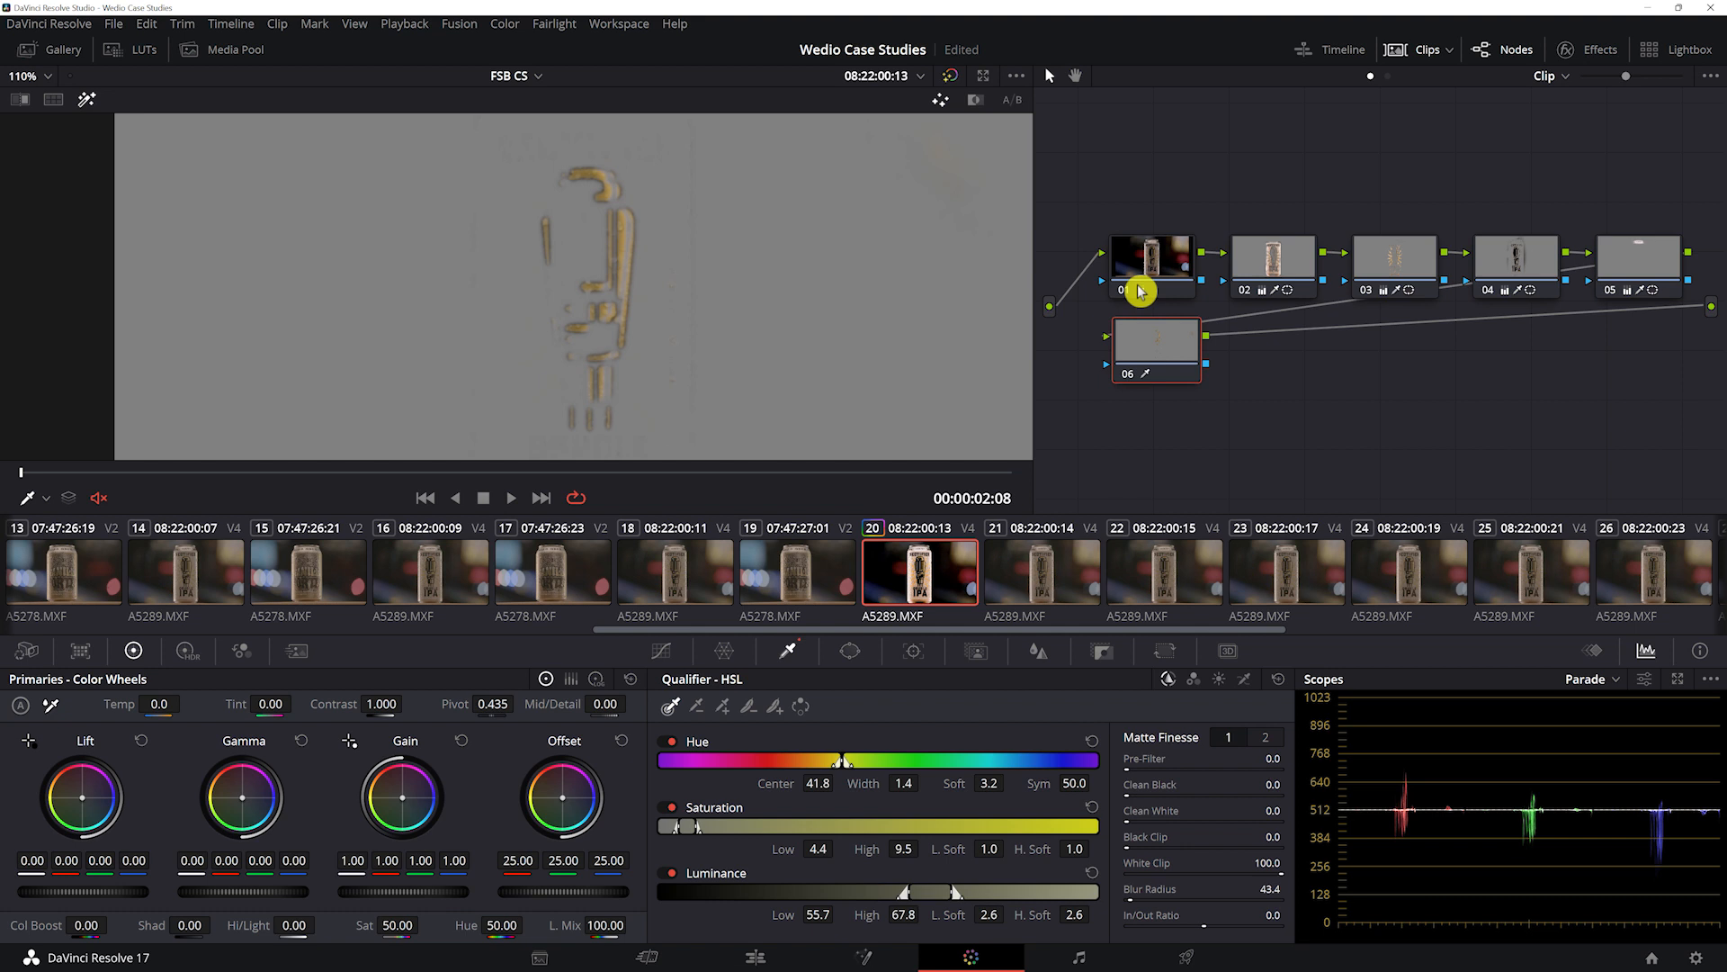
- Turn off the highlight and brighten the tube's yellow details on node 06 with Gain 1.20 and Saturation 68.00
{"action": "left_click_drag", "start_coordinate": [1168, 355], "coordinate": [1170, 361]}
{"action": "key", "text": "shift+h"}
{"action": "key", "text": "shift+h"}
{"action": "key", "text": "shift+h"}
{"action": "left_click_drag", "start_coordinate": [425, 891], "coordinate": [364, 931]}
- View the whole can and compare the image with all grades bypassed and enabled
{"action": "scroll", "coordinate": [417, 302], "scroll_direction": "down", "scroll_amount": 3}
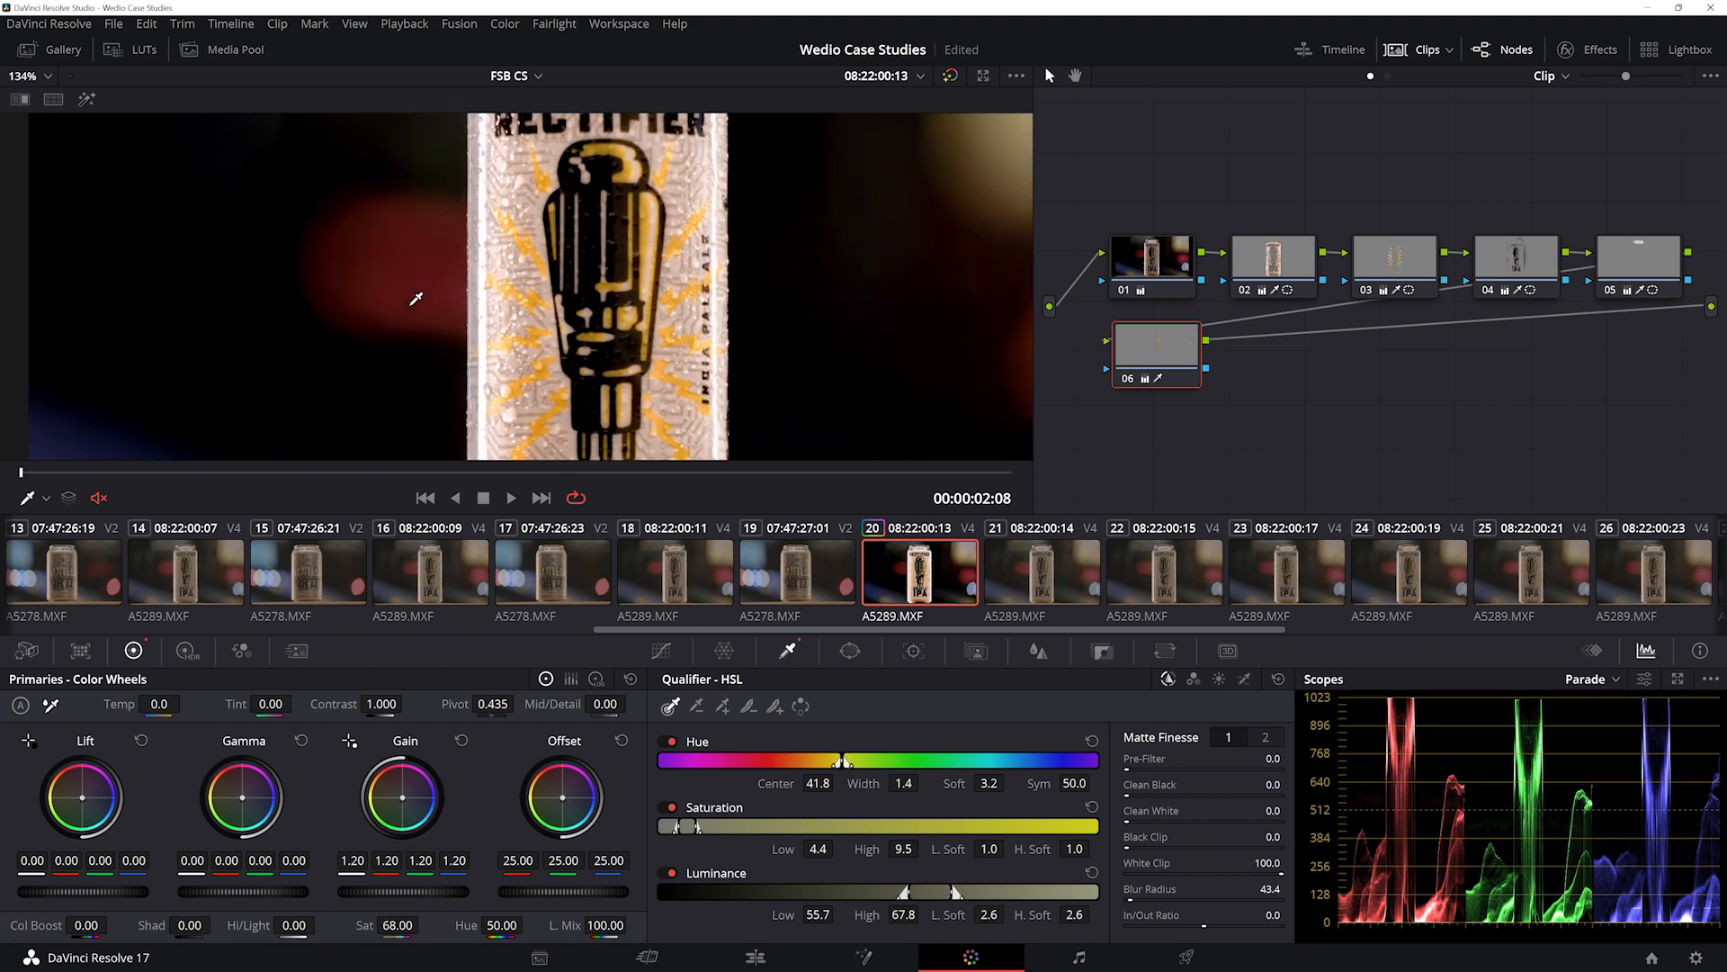
{"action": "scroll", "coordinate": [418, 302], "scroll_direction": "down", "scroll_amount": 2}
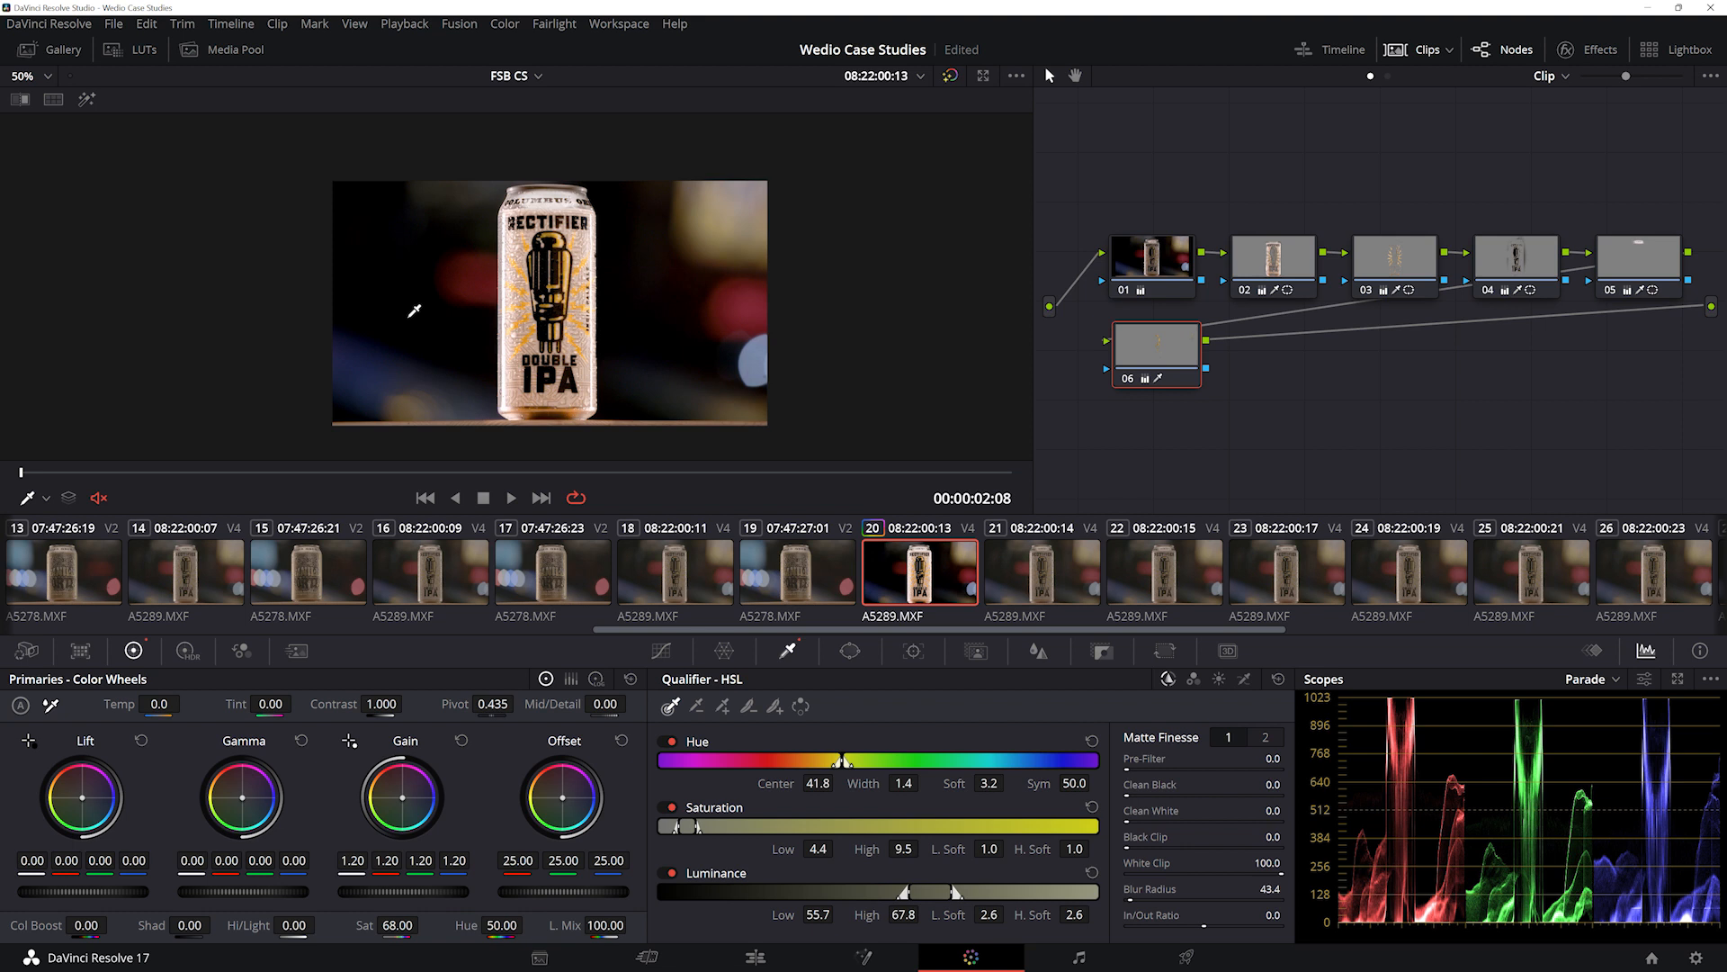
{"action": "key", "text": "shift+d"}
{"action": "key", "text": "shift+d"}
{"action": "left_click_drag", "start_coordinate": [1158, 354], "coordinate": [1160, 361]}
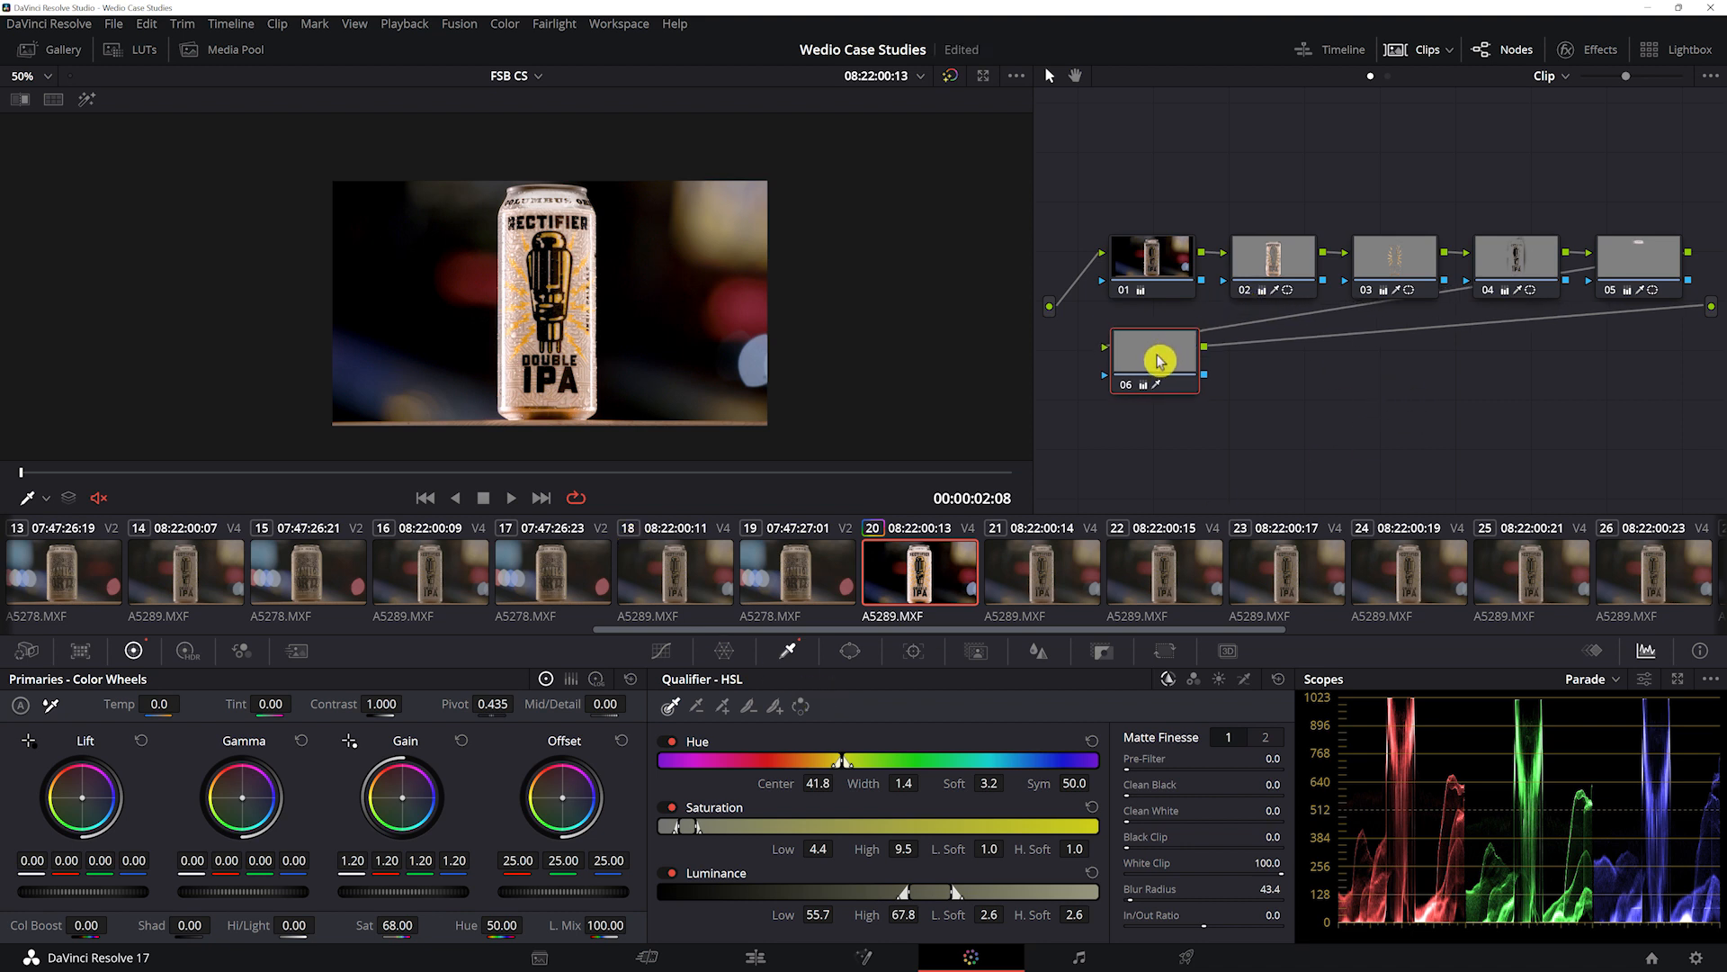